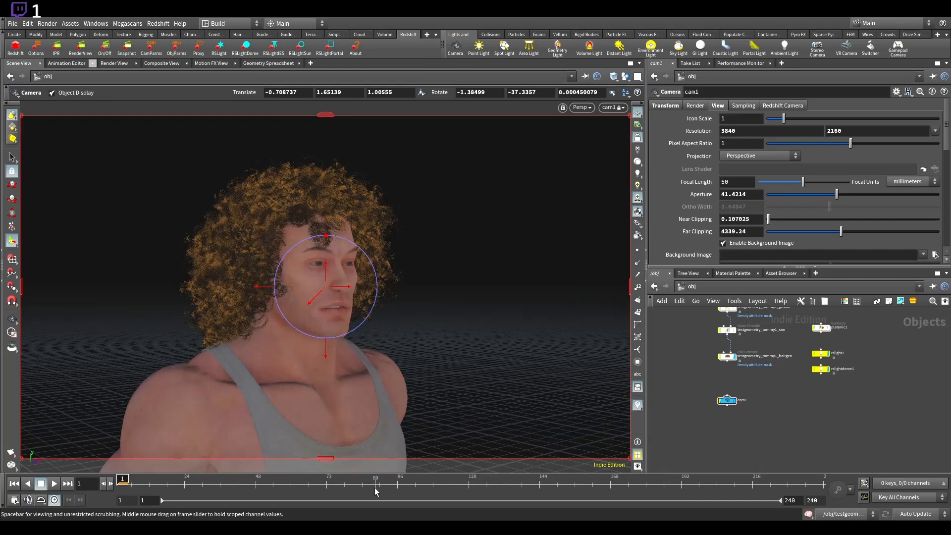
Frame the character's head closely in the camera view and switch the viewport lighting to headlight only.
{"action": "key", "text": "Escape"}
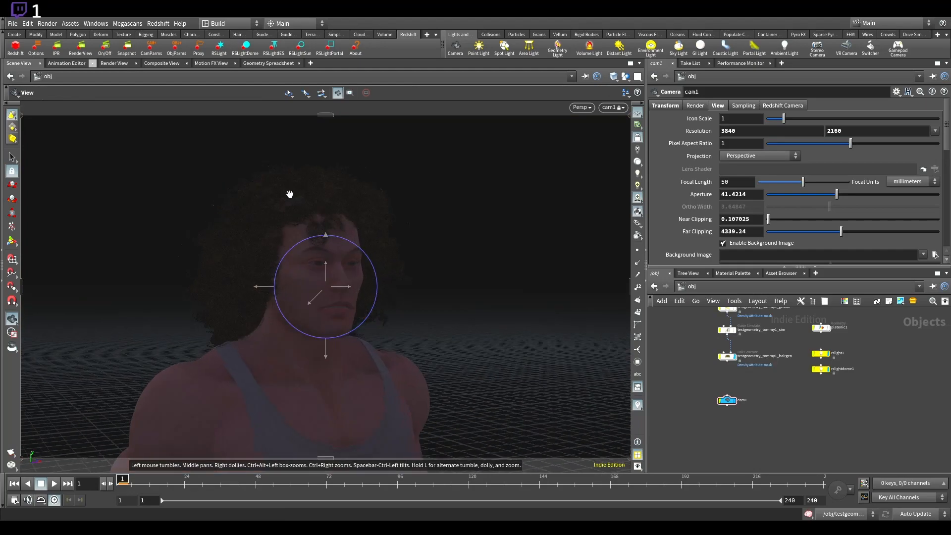
{"action": "right_click_drag", "start_coordinate": [347, 196], "coordinate": [575, 212]}
{"action": "left_click", "coordinate": [638, 161]}
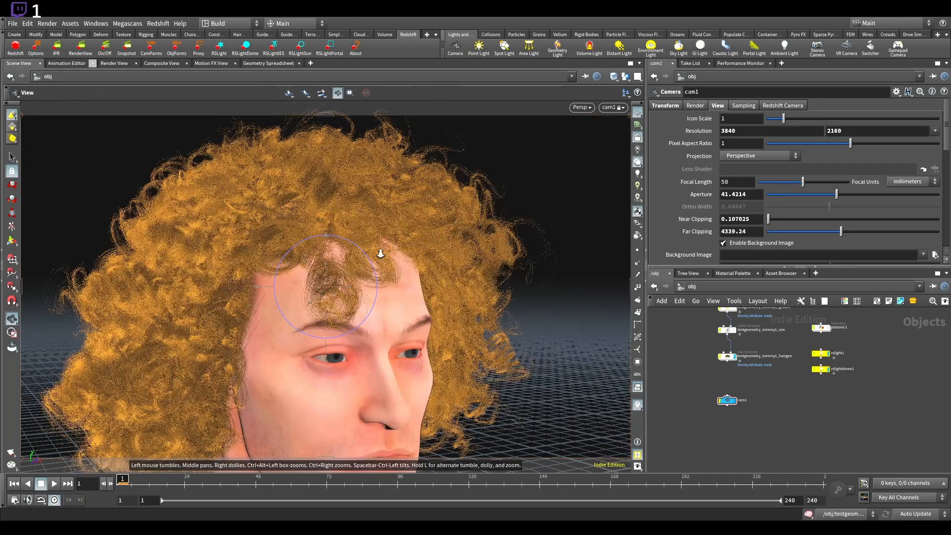
Examine the curly hair under the headlight from the front, the side and above.
{"action": "right_click_drag", "start_coordinate": [380, 252], "coordinate": [322, 292], "text": "alt"}
{"action": "left_click_drag", "start_coordinate": [322, 292], "coordinate": [346, 309], "text": "alt"}
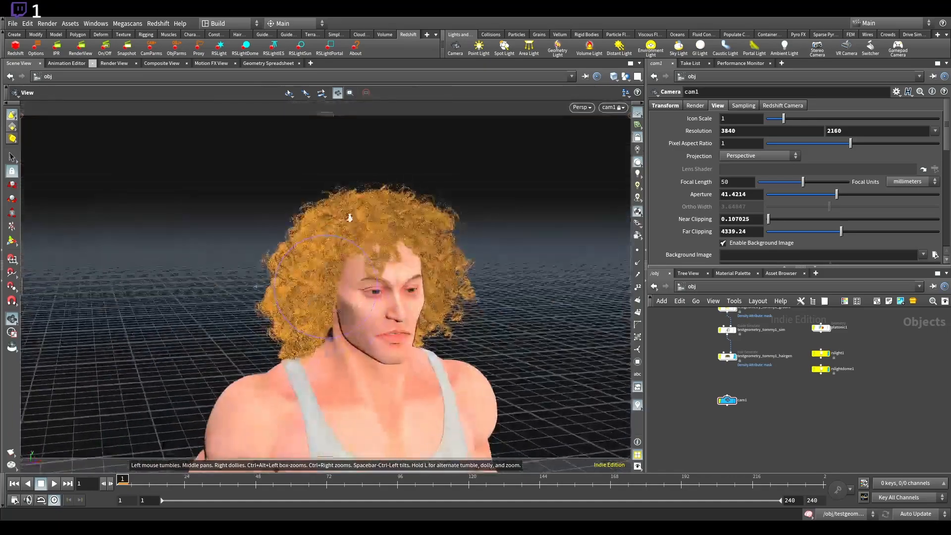
{"action": "right_click_drag", "start_coordinate": [350, 217], "coordinate": [403, 246], "text": "alt"}
{"action": "left_click_drag", "start_coordinate": [403, 246], "coordinate": [425, 215], "text": "alt"}
{"action": "right_click_drag", "start_coordinate": [426, 215], "coordinate": [311, 285], "text": "alt"}
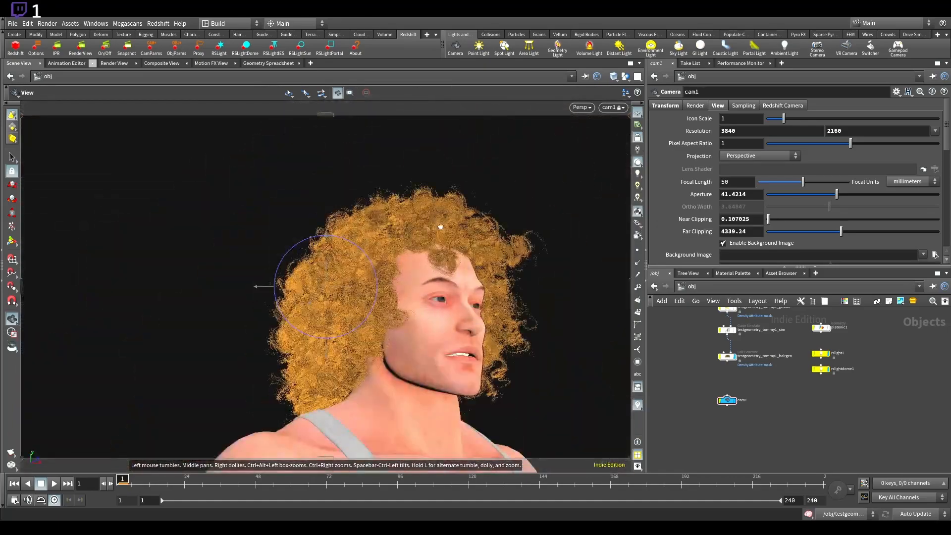
{"action": "left_click_drag", "start_coordinate": [438, 226], "coordinate": [380, 287], "text": "alt"}
{"action": "right_click_drag", "start_coordinate": [396, 247], "coordinate": [442, 229], "text": "alt"}
{"action": "middle_click_drag", "start_coordinate": [441, 230], "coordinate": [348, 243], "text": "alt"}
{"action": "right_click_drag", "start_coordinate": [375, 232], "coordinate": [590, 254], "text": "alt"}
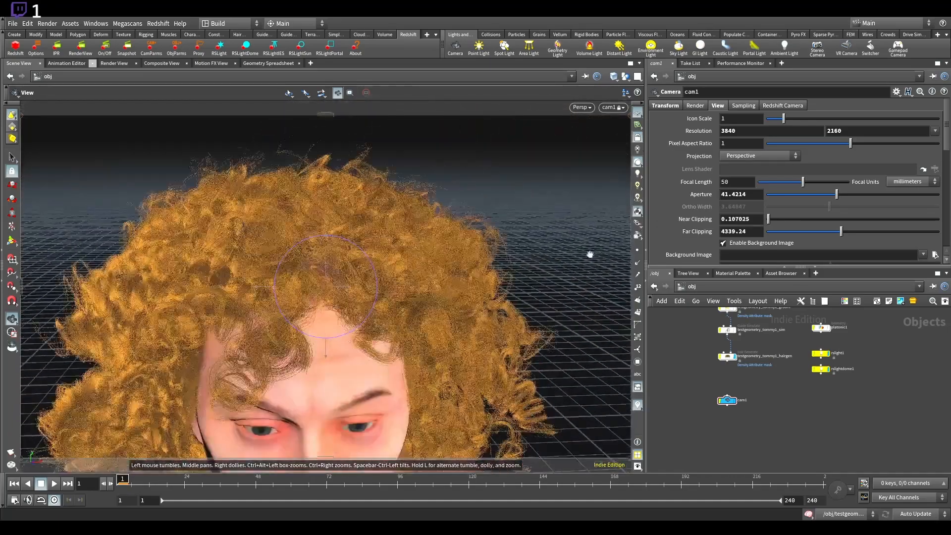
{"action": "left_click_drag", "start_coordinate": [375, 395], "coordinate": [515, 218], "text": "alt"}
{"action": "right_click_drag", "start_coordinate": [382, 253], "coordinate": [190, 308], "text": "alt"}
{"action": "middle_click_drag", "start_coordinate": [302, 279], "coordinate": [275, 213], "text": "alt"}
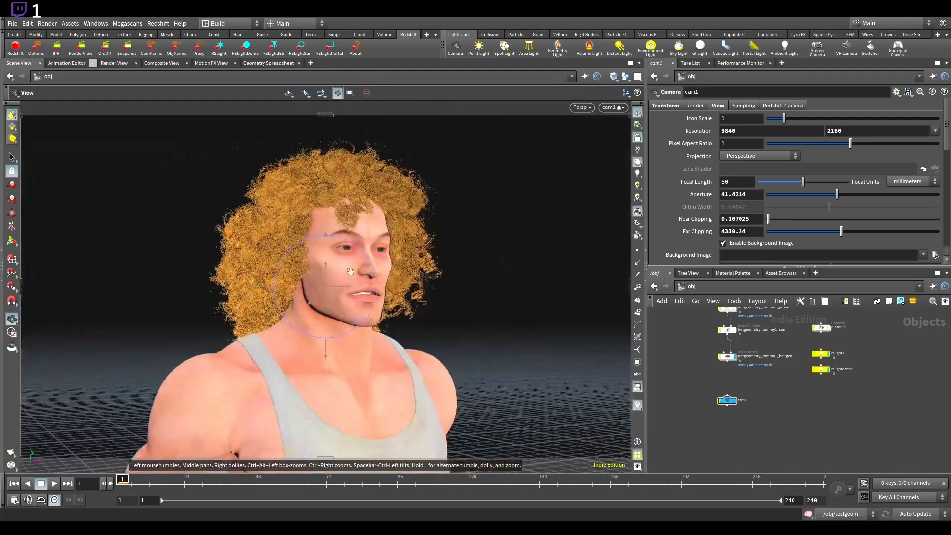
{"action": "left_click_drag", "start_coordinate": [386, 396], "coordinate": [484, 425], "text": "alt"}
Select the rslightdome1 node in the object network and show its shader parameters.
{"action": "middle_click_drag", "start_coordinate": [690, 326], "coordinate": [684, 365]}
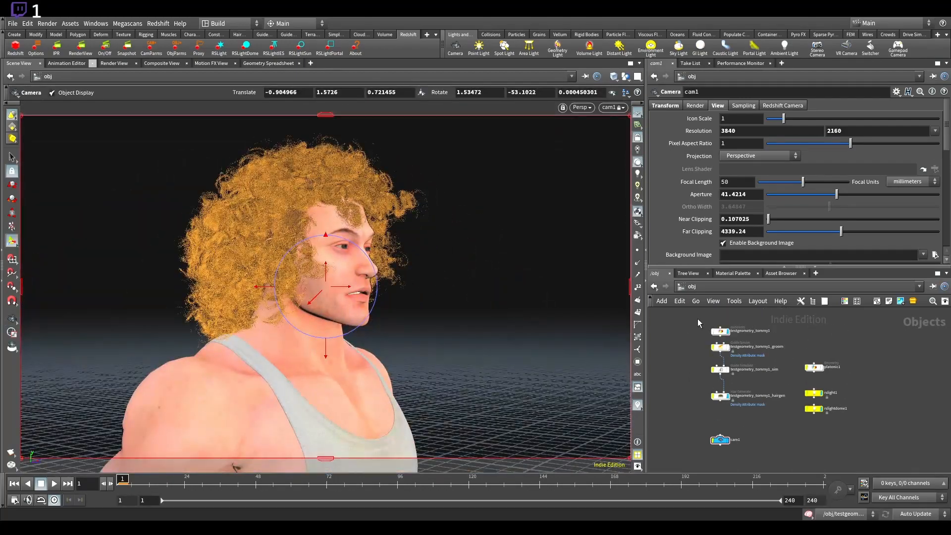
{"action": "left_click_drag", "start_coordinate": [700, 317], "coordinate": [665, 311]}
{"action": "left_click", "coordinate": [786, 424]}
{"action": "left_click_drag", "start_coordinate": [892, 459], "coordinate": [801, 344]}
{"action": "left_click", "coordinate": [941, 362]}
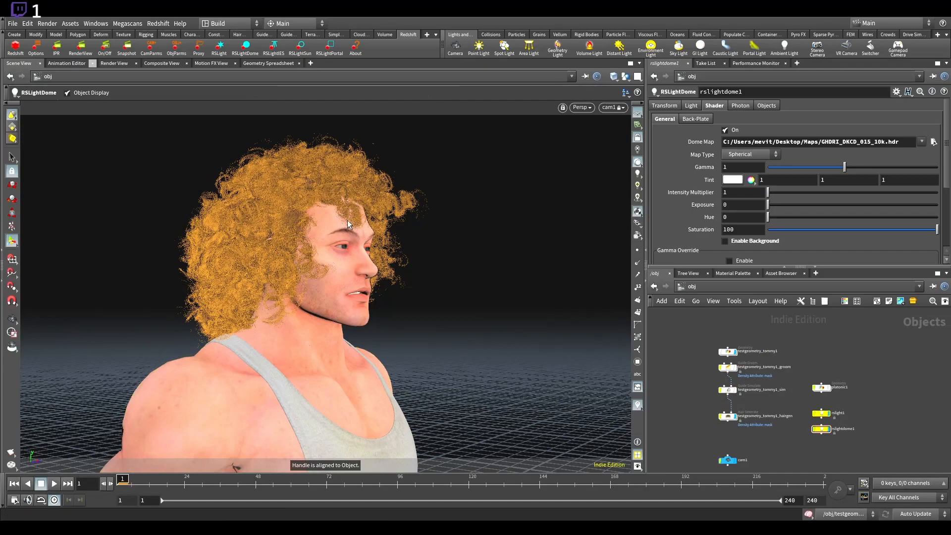
Examine the curls over the forehead and along the side of the head, both close up and from a distance.
{"action": "left_click_drag", "start_coordinate": [357, 185], "coordinate": [348, 254], "text": "alt"}
{"action": "right_click_drag", "start_coordinate": [349, 255], "coordinate": [389, 242], "text": "alt"}
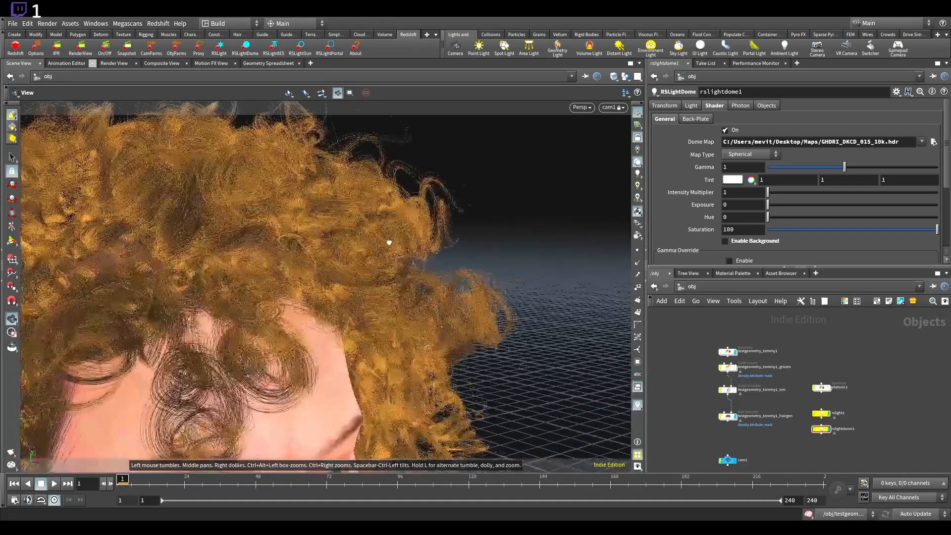
{"action": "left_click_drag", "start_coordinate": [388, 242], "coordinate": [429, 238], "text": "alt"}
{"action": "right_click_drag", "start_coordinate": [429, 238], "coordinate": [282, 259], "text": "alt"}
{"action": "left_click_drag", "start_coordinate": [282, 259], "coordinate": [322, 250], "text": "alt"}
{"action": "middle_click_drag", "start_coordinate": [322, 250], "coordinate": [356, 209], "text": "alt"}
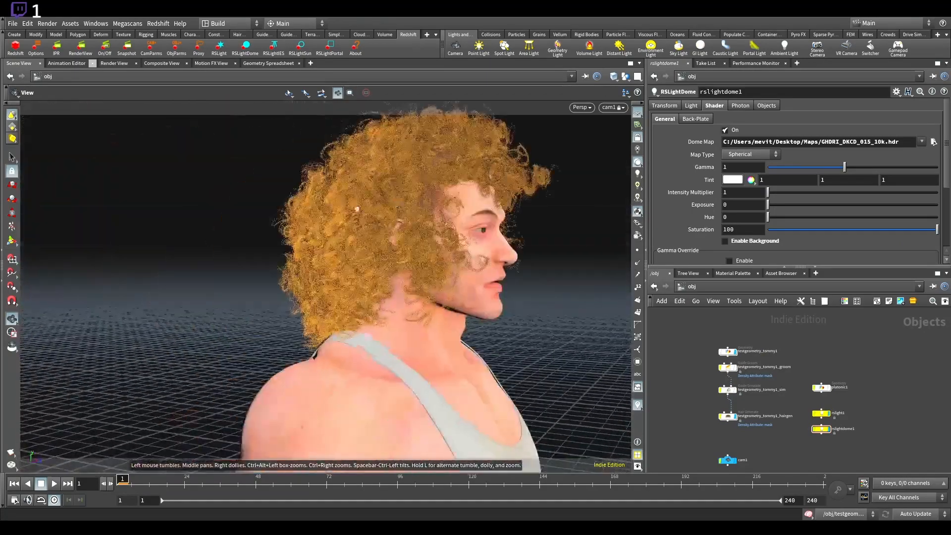
{"action": "left_click_drag", "start_coordinate": [356, 209], "coordinate": [326, 212], "text": "alt"}
{"action": "right_click_drag", "start_coordinate": [331, 166], "coordinate": [606, 193], "text": "alt"}
{"action": "left_click_drag", "start_coordinate": [606, 193], "coordinate": [427, 228], "text": "alt"}
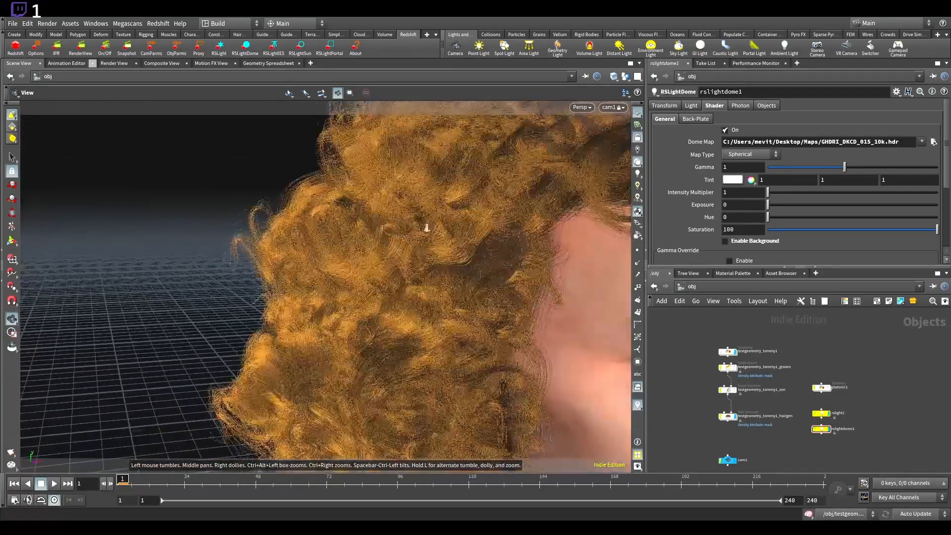
{"action": "right_click_drag", "start_coordinate": [427, 228], "coordinate": [322, 233], "text": "alt"}
{"action": "left_click_drag", "start_coordinate": [495, 218], "coordinate": [334, 230], "text": "alt"}
{"action": "right_click_drag", "start_coordinate": [333, 230], "coordinate": [394, 244], "text": "alt"}
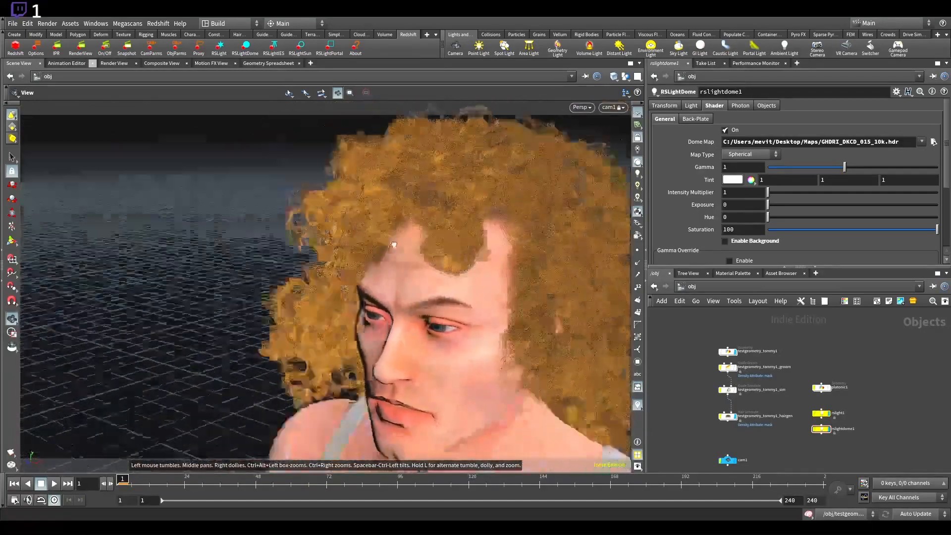
{"action": "left_click_drag", "start_coordinate": [393, 245], "coordinate": [446, 256]}
{"action": "middle_click_drag", "start_coordinate": [446, 255], "coordinate": [355, 244]}
{"action": "left_click_drag", "start_coordinate": [355, 244], "coordinate": [401, 277]}
{"action": "right_click_drag", "start_coordinate": [401, 277], "coordinate": [327, 332]}
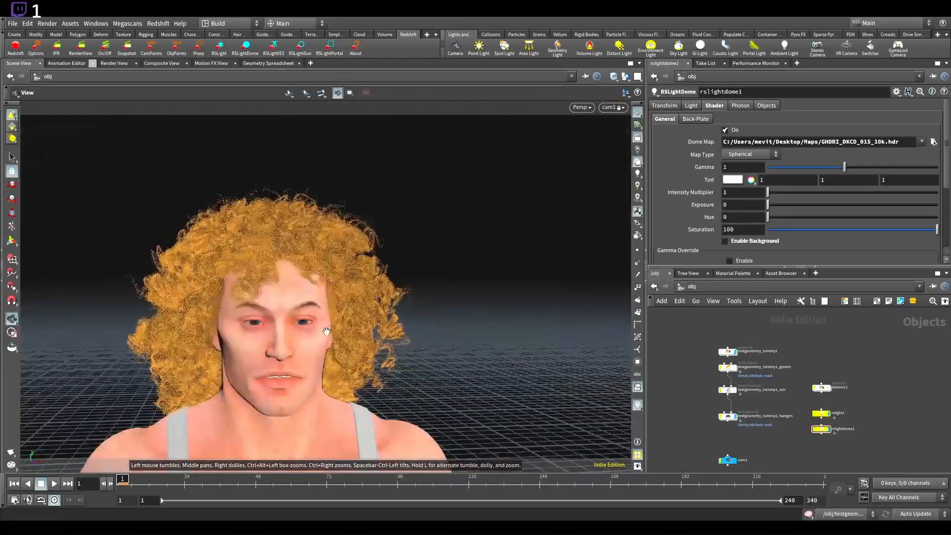
{"action": "left_click_drag", "start_coordinate": [326, 332], "coordinate": [349, 321]}
{"action": "middle_click_drag", "start_coordinate": [348, 321], "coordinate": [419, 235]}
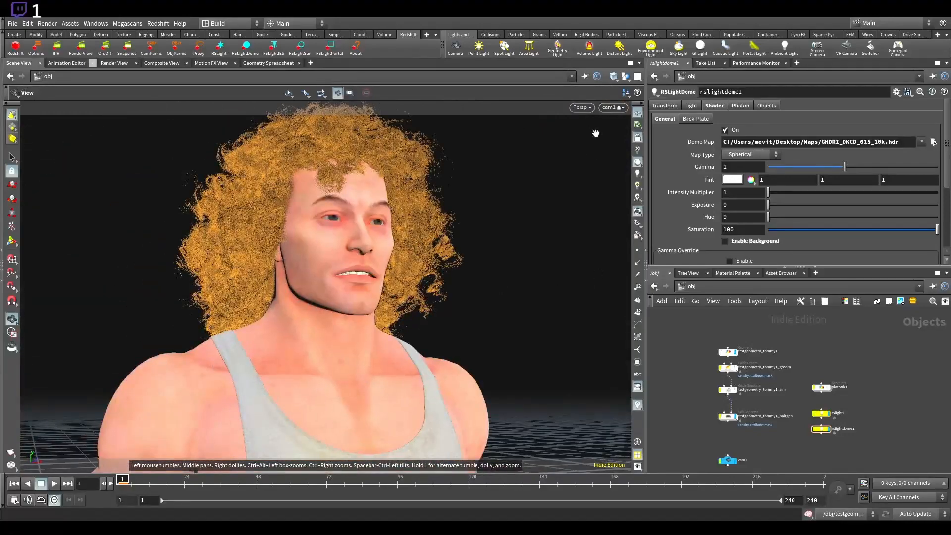
{"action": "key", "text": "Return"}
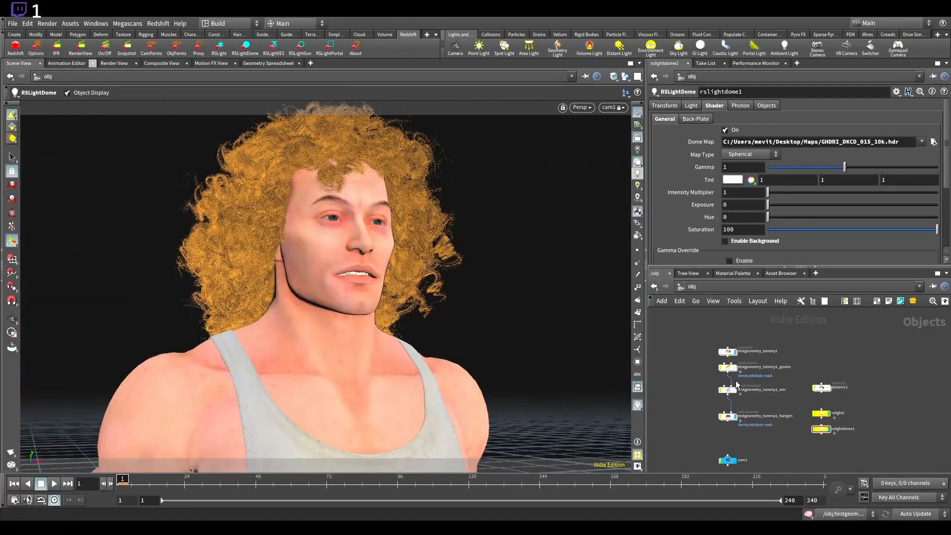
Turn off both Redshift lights, rslight1 and rslightdome1, together.
{"action": "left_click_drag", "start_coordinate": [884, 402], "coordinate": [809, 460]}
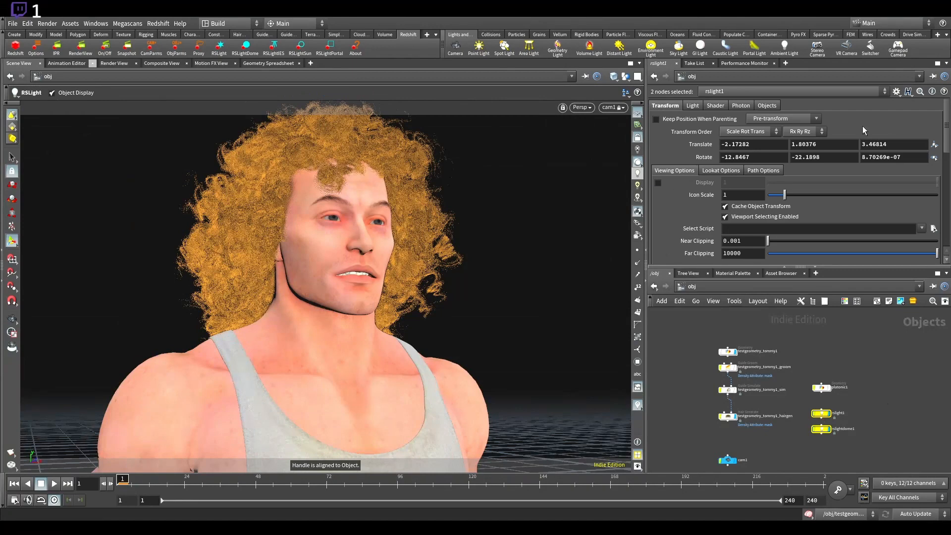
{"action": "left_click", "coordinate": [692, 106]}
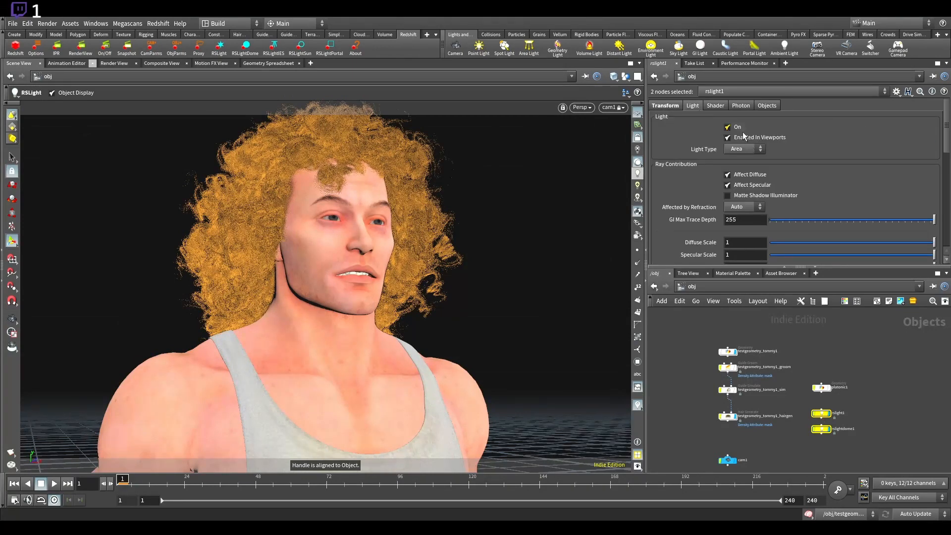
{"action": "left_click", "coordinate": [772, 321]}
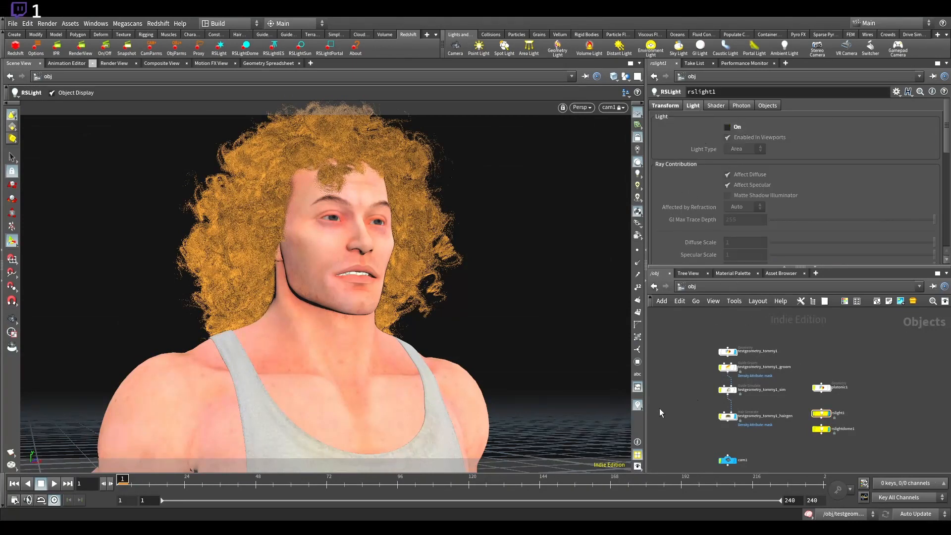
Assign the material /mat/hairshader1 to the testgeometry_tommy1_hairgen node.
{"action": "left_click", "coordinate": [727, 416]}
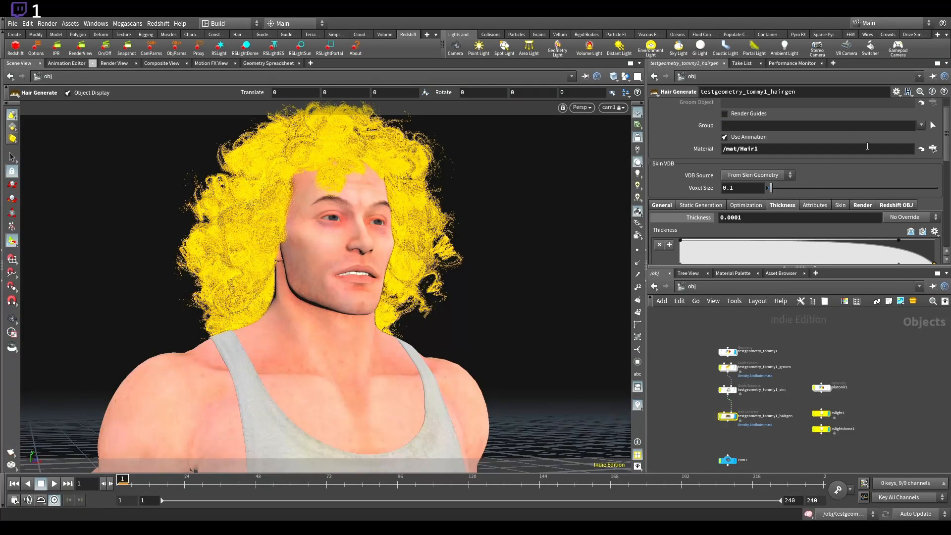
{"action": "left_click", "coordinate": [881, 121]}
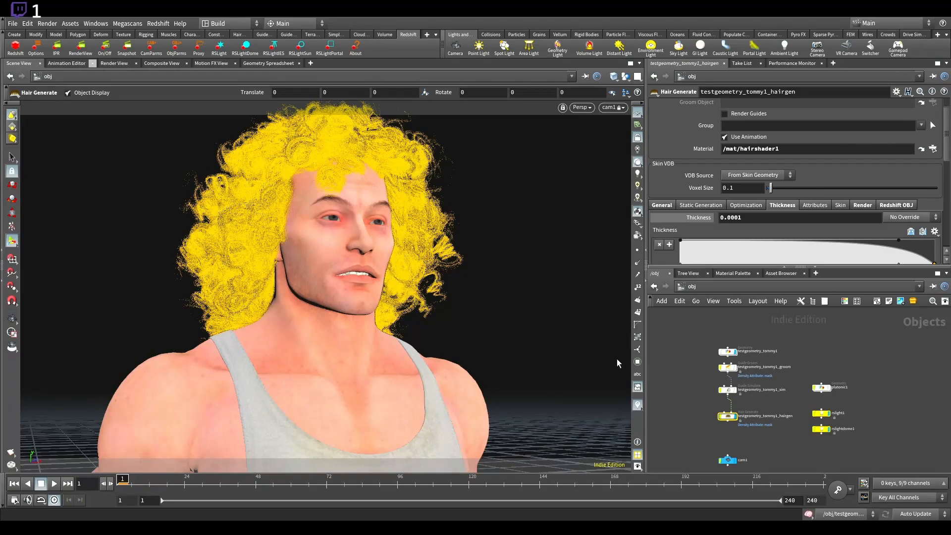
Examine how the new hair material looks on the fringe and the outer curls at close range.
{"action": "left_click_drag", "start_coordinate": [240, 315], "coordinate": [322, 164], "text": "alt"}
{"action": "middle_click_drag", "start_coordinate": [322, 163], "coordinate": [314, 283], "text": "alt"}
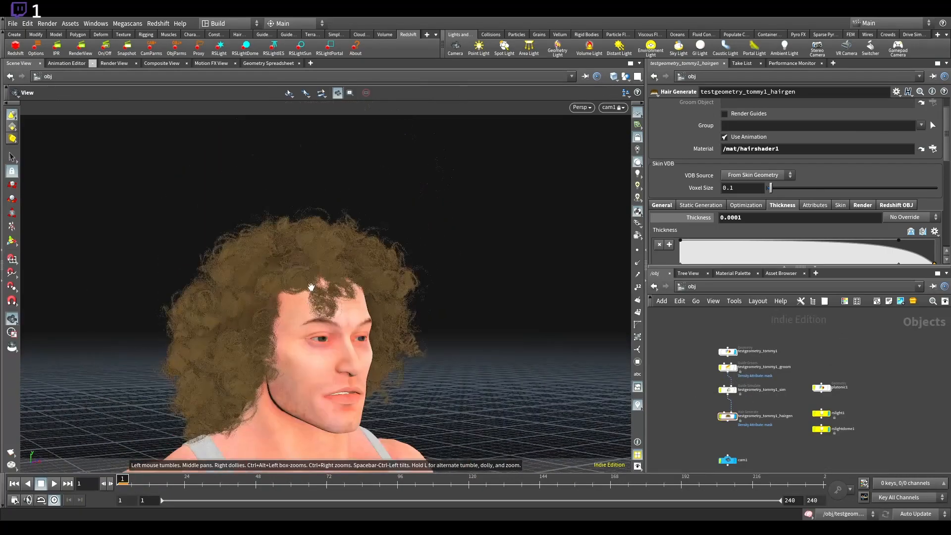
{"action": "left_click_drag", "start_coordinate": [314, 283], "coordinate": [250, 278], "text": "alt"}
{"action": "scroll", "coordinate": [361, 250], "scroll_direction": "up", "scroll_amount": 5}
{"action": "scroll", "coordinate": [351, 254], "scroll_direction": "down", "scroll_amount": 3}
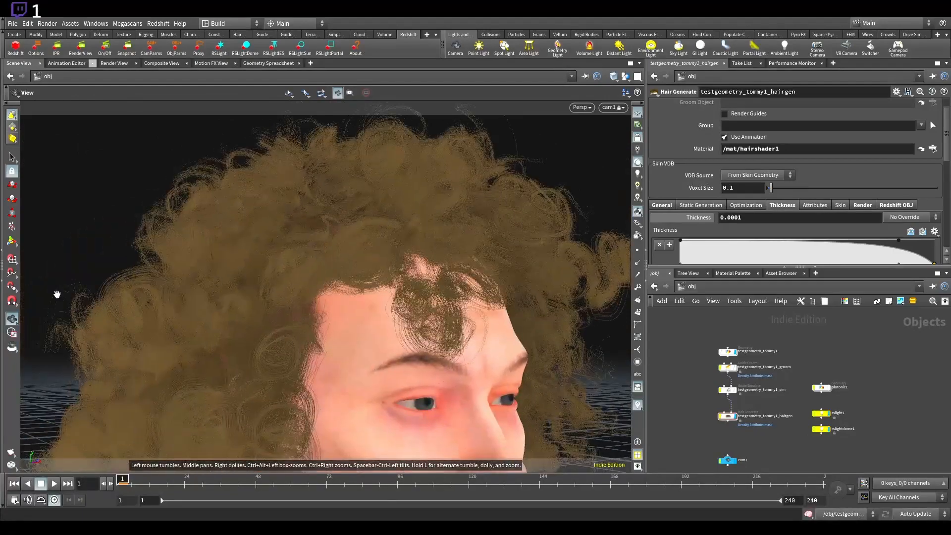
{"action": "middle_click_drag", "start_coordinate": [57, 294], "coordinate": [233, 301]}
{"action": "scroll", "coordinate": [234, 302], "scroll_direction": "up", "scroll_amount": 5}
{"action": "left_click_drag", "start_coordinate": [233, 302], "coordinate": [183, 304]}
{"action": "middle_click_drag", "start_coordinate": [182, 304], "coordinate": [208, 324]}
{"action": "left_click_drag", "start_coordinate": [316, 251], "coordinate": [102, 314]}
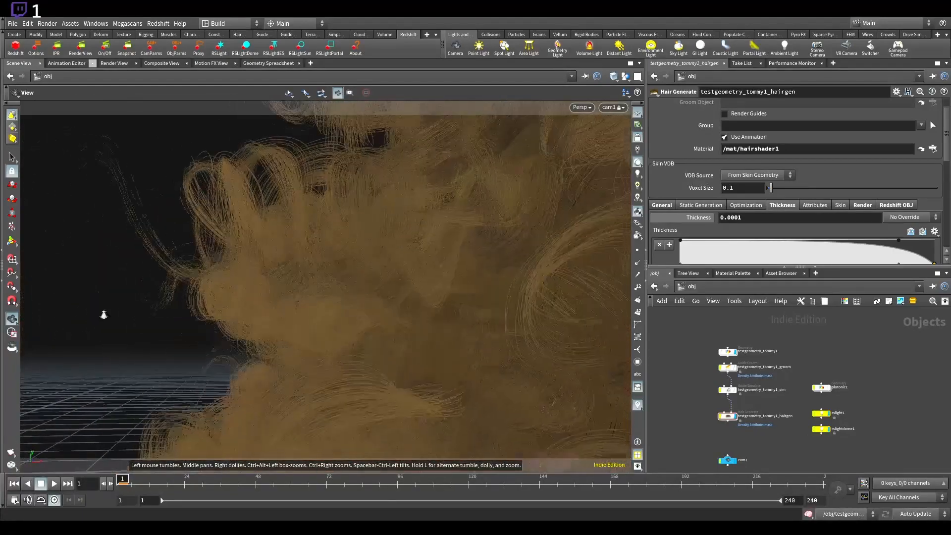
{"action": "scroll", "coordinate": [102, 314], "scroll_direction": "down", "scroll_amount": 5}
{"action": "left_click_drag", "start_coordinate": [291, 191], "coordinate": [367, 254]}
{"action": "scroll", "coordinate": [367, 254], "scroll_direction": "up", "scroll_amount": 4}
{"action": "middle_click_drag", "start_coordinate": [292, 264], "coordinate": [370, 271]}
{"action": "left_click_drag", "start_coordinate": [369, 271], "coordinate": [535, 302]}
{"action": "right_click_drag", "start_coordinate": [133, 384], "coordinate": [350, 261]}
{"action": "middle_click_drag", "start_coordinate": [350, 260], "coordinate": [378, 292]}
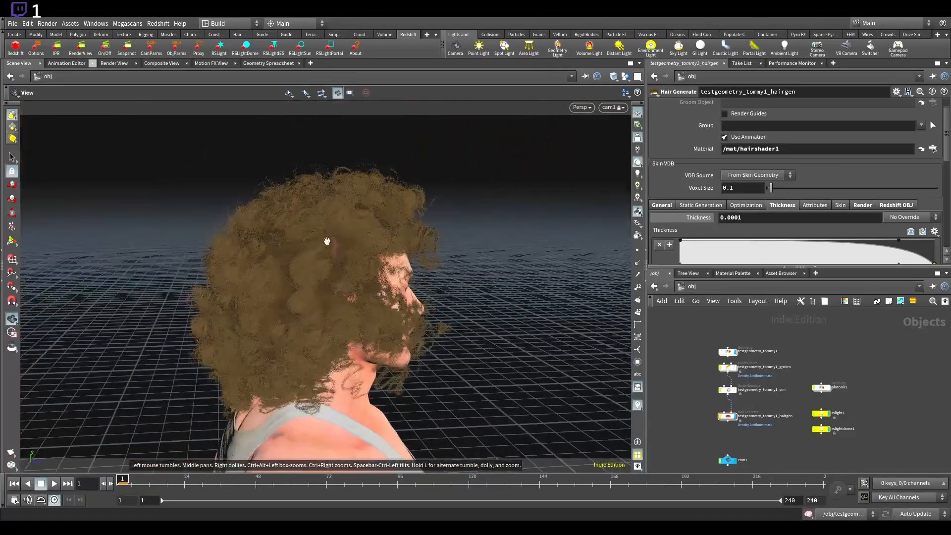
Examine the hair's overall silhouette and volume around the head from the side and the front.
{"action": "left_click_drag", "start_coordinate": [356, 230], "coordinate": [248, 252]}
{"action": "middle_click_drag", "start_coordinate": [257, 223], "coordinate": [241, 210]}
{"action": "left_click_drag", "start_coordinate": [241, 210], "coordinate": [174, 240]}
{"action": "right_click_drag", "start_coordinate": [384, 235], "coordinate": [346, 169]}
{"action": "left_click_drag", "start_coordinate": [346, 170], "coordinate": [426, 154]}
{"action": "middle_click_drag", "start_coordinate": [426, 174], "coordinate": [358, 204]}
{"action": "left_click_drag", "start_coordinate": [358, 204], "coordinate": [293, 280]}
{"action": "right_click_drag", "start_coordinate": [149, 352], "coordinate": [237, 285]}
{"action": "middle_click_drag", "start_coordinate": [327, 236], "coordinate": [331, 262]}
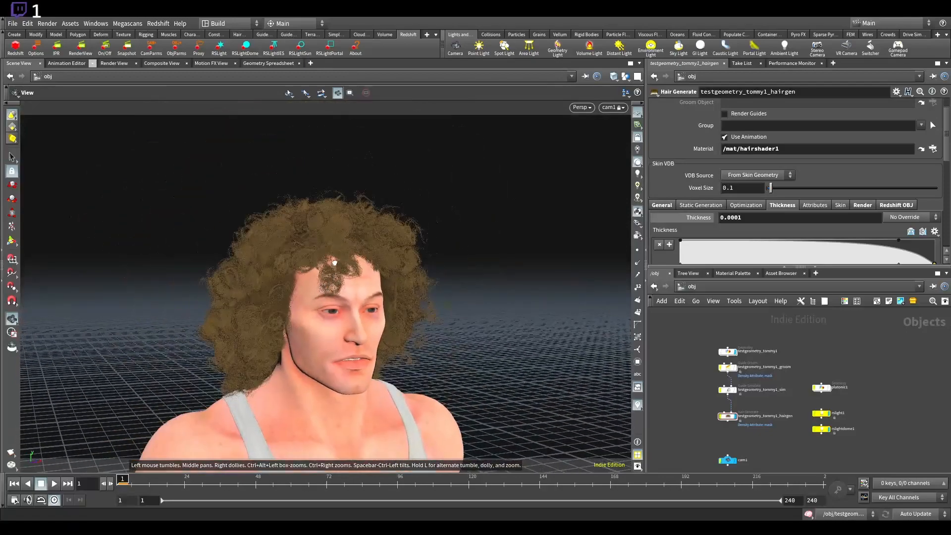
{"action": "left_click_drag", "start_coordinate": [331, 262], "coordinate": [334, 248]}
{"action": "right_click_drag", "start_coordinate": [334, 248], "coordinate": [223, 302]}
{"action": "middle_click_drag", "start_coordinate": [436, 255], "coordinate": [407, 255]}
{"action": "left_click_drag", "start_coordinate": [412, 220], "coordinate": [388, 223]}
{"action": "middle_click_drag", "start_coordinate": [490, 230], "coordinate": [389, 285]}
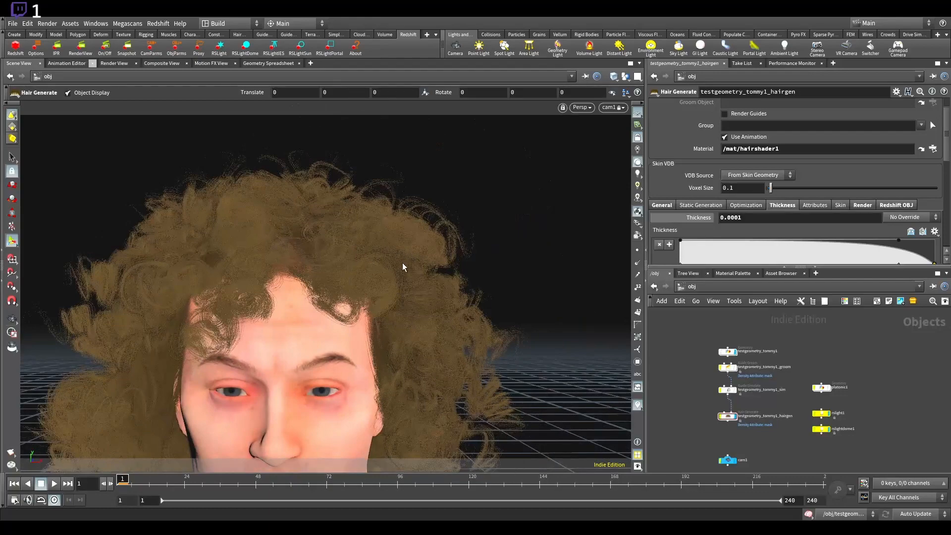
{"action": "right_click_drag", "start_coordinate": [402, 268], "coordinate": [272, 316]}
{"action": "left_click_drag", "start_coordinate": [272, 316], "coordinate": [362, 311]}
{"action": "middle_click_drag", "start_coordinate": [361, 311], "coordinate": [378, 273]}
{"action": "left_click_drag", "start_coordinate": [378, 273], "coordinate": [358, 272]}
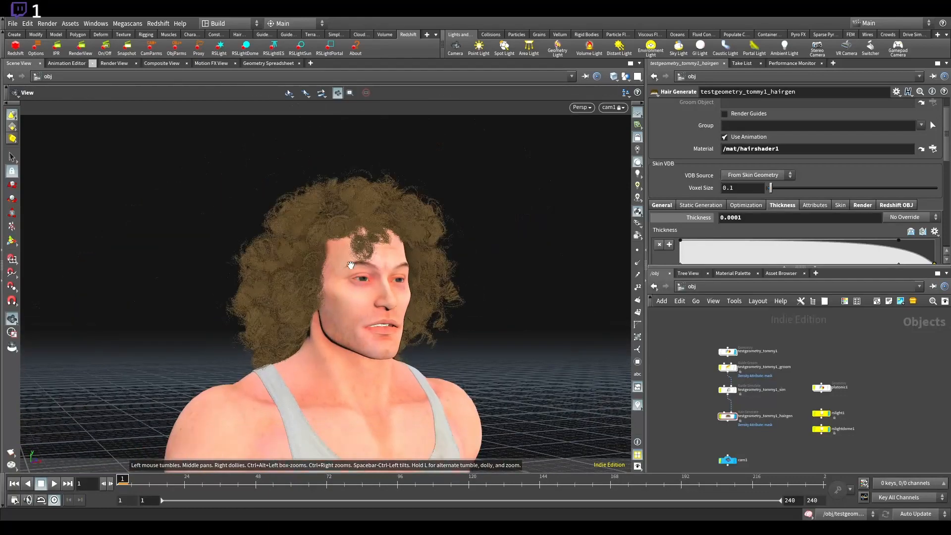
Examine the hairline, the temple and the stray curls from above, from the side and close up.
{"action": "scroll", "coordinate": [350, 265], "scroll_direction": "up", "scroll_amount": 4}
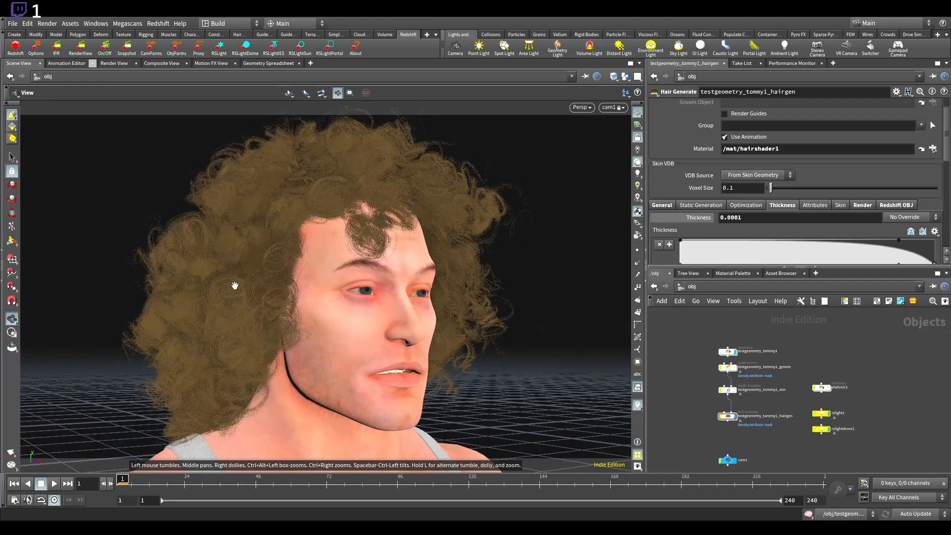
{"action": "left_click_drag", "start_coordinate": [235, 286], "coordinate": [293, 303]}
{"action": "right_click_drag", "start_coordinate": [302, 334], "coordinate": [205, 319]}
{"action": "mouse_move", "coordinate": [205, 318]}
{"action": "left_mouse_down"}
{"action": "mouse_move", "coordinate": [294, 314]}
{"action": "mouse_move", "coordinate": [312, 283]}
{"action": "mouse_move", "coordinate": [223, 318]}
{"action": "left_mouse_up"}
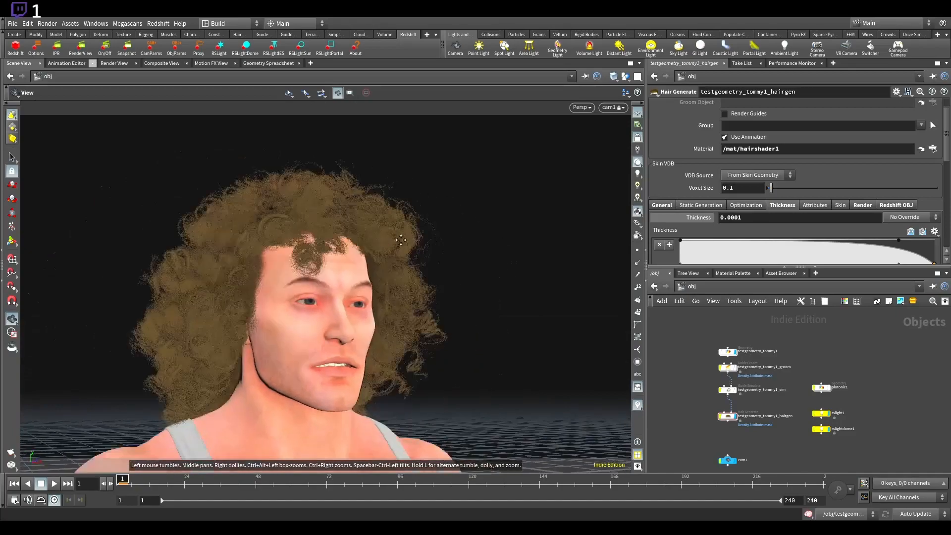
{"action": "left_click_drag", "start_coordinate": [401, 240], "coordinate": [232, 203]}
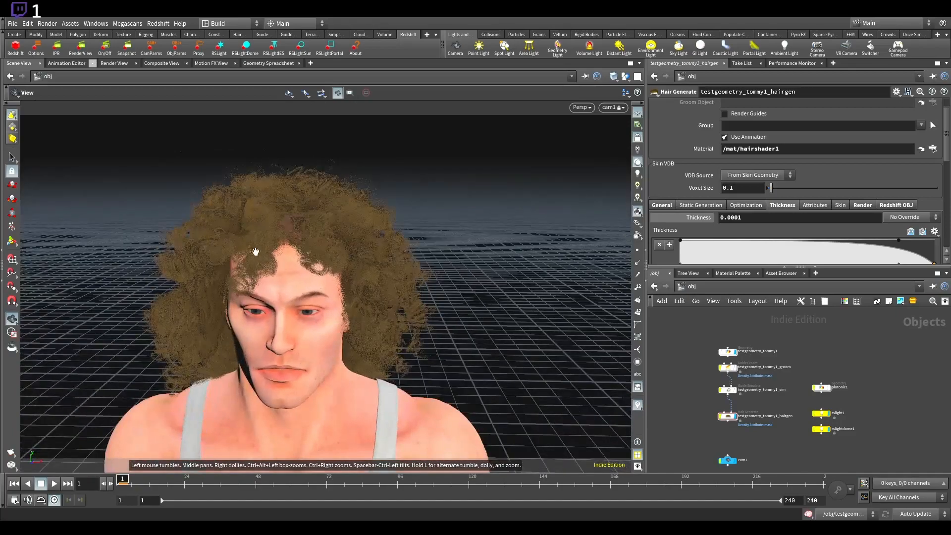
{"action": "left_click_drag", "start_coordinate": [256, 252], "coordinate": [257, 337]}
{"action": "left_click_drag", "start_coordinate": [198, 232], "coordinate": [436, 303]}
{"action": "right_click_drag", "start_coordinate": [188, 306], "coordinate": [323, 279]}
{"action": "left_click_drag", "start_coordinate": [195, 294], "coordinate": [188, 293]}
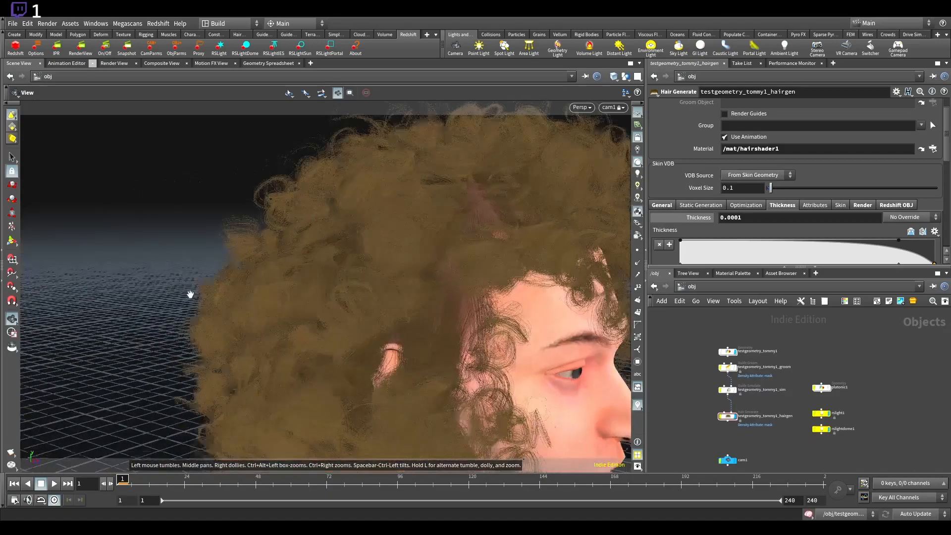
{"action": "right_click_drag", "start_coordinate": [188, 292], "coordinate": [396, 265]}
{"action": "left_click_drag", "start_coordinate": [338, 254], "coordinate": [371, 231]}
{"action": "middle_click_drag", "start_coordinate": [372, 232], "coordinate": [355, 367]}
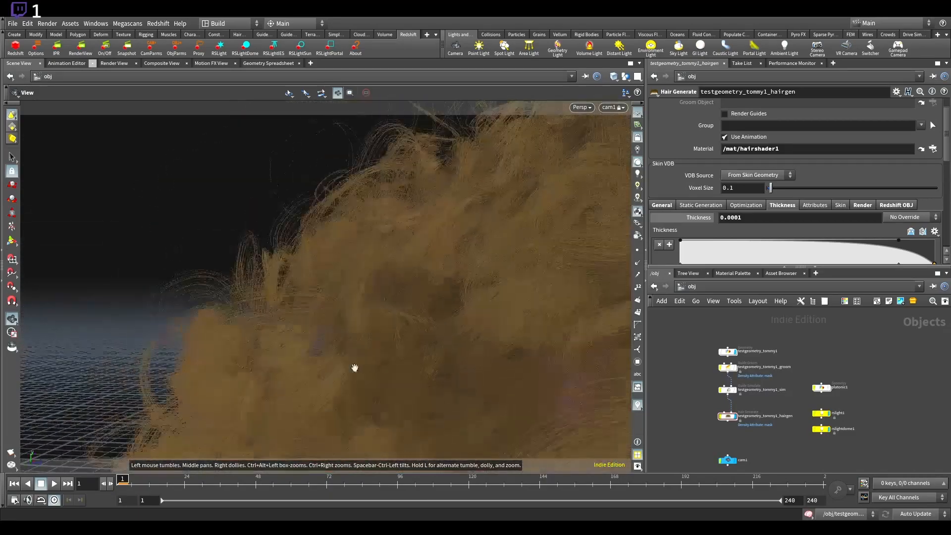
{"action": "left_click_drag", "start_coordinate": [267, 290], "coordinate": [263, 307]}
{"action": "right_click_drag", "start_coordinate": [263, 308], "coordinate": [50, 381]}
{"action": "middle_click_drag", "start_coordinate": [342, 329], "coordinate": [270, 195]}
{"action": "left_click_drag", "start_coordinate": [435, 217], "coordinate": [385, 190]}
{"action": "left_click_drag", "start_coordinate": [392, 231], "coordinate": [392, 360]}
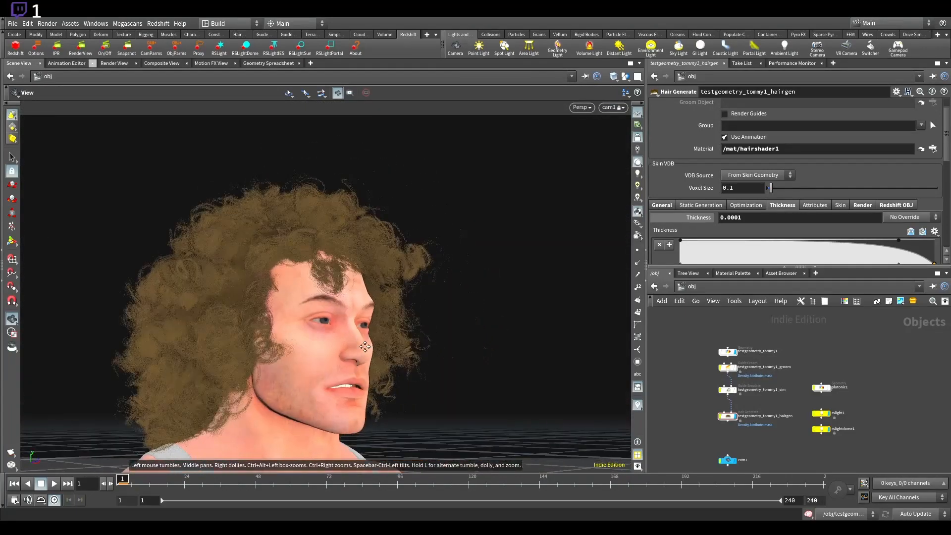
{"action": "middle_click_drag", "start_coordinate": [309, 367], "coordinate": [322, 343]}
{"action": "left_click_drag", "start_coordinate": [322, 344], "coordinate": [364, 353]}
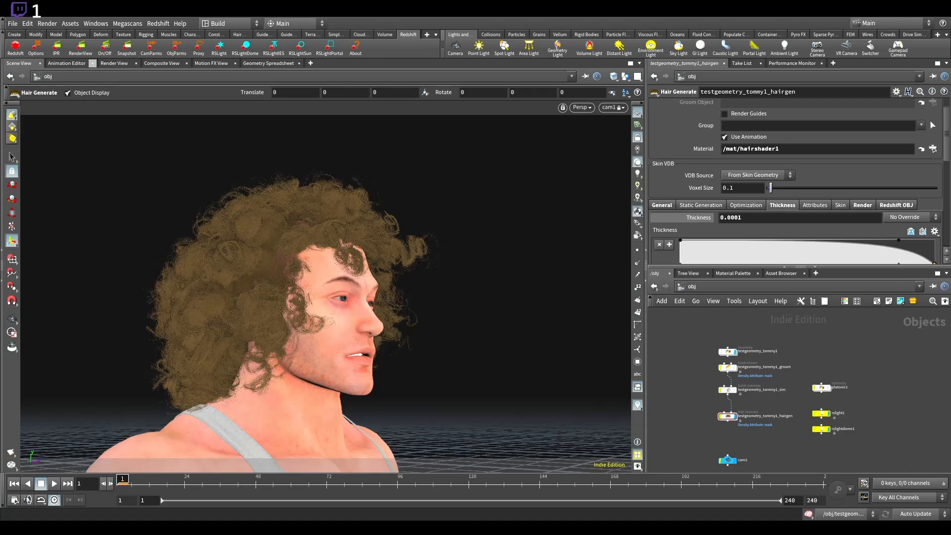
Switch to OBS and make the Display Capture source visible.
{"action": "left_click", "coordinate": [423, 382]}
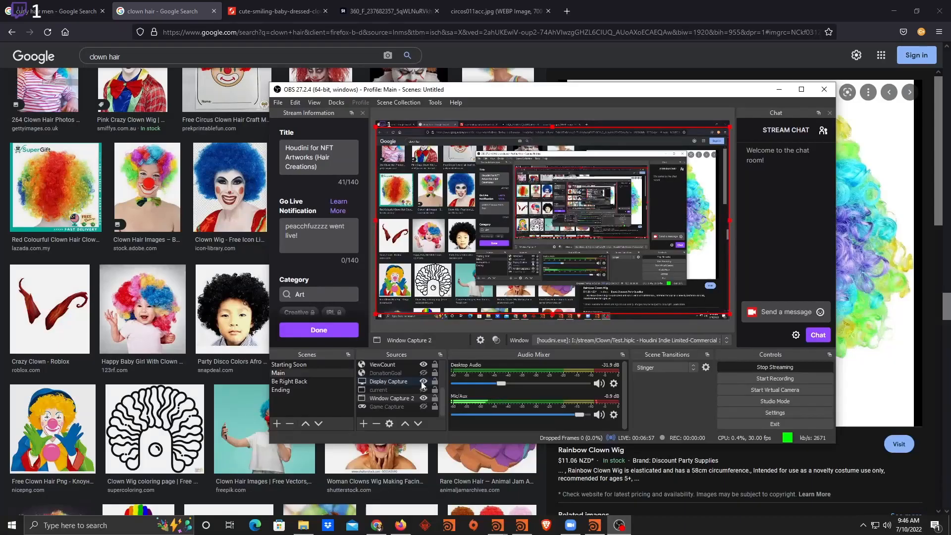
Minimize OBS and look through the clown hair image results and the pictures related to the rainbow clown wig.
{"action": "left_click", "coordinate": [779, 91]}
{"action": "scroll", "coordinate": [708, 278], "scroll_direction": "down", "scroll_amount": 3}
{"action": "scroll", "coordinate": [708, 277], "scroll_direction": "up", "scroll_amount": 3}
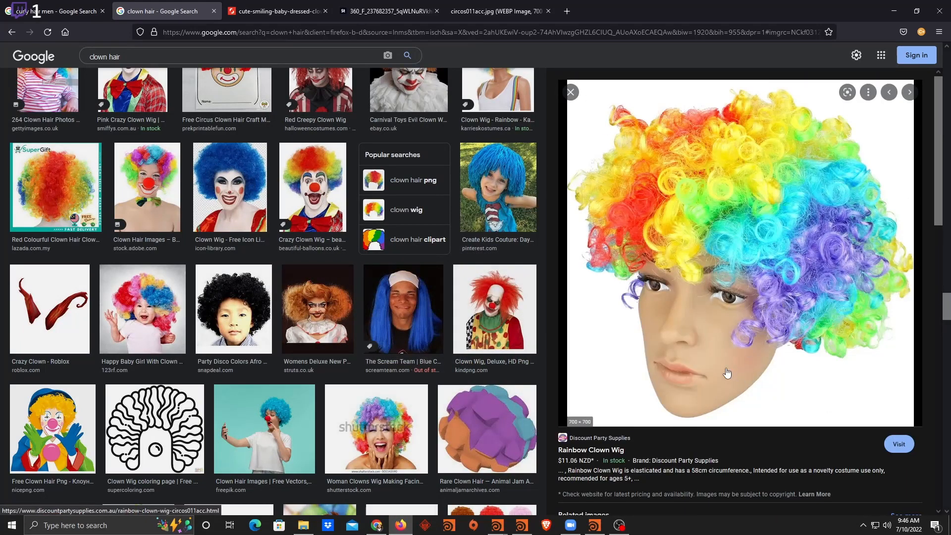
{"action": "scroll", "coordinate": [651, 315], "scroll_direction": "down", "scroll_amount": 5}
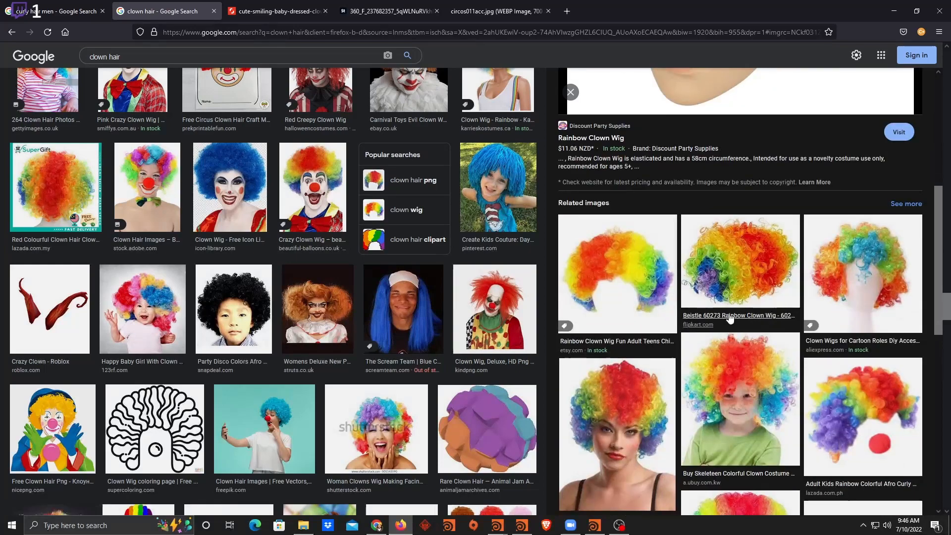
{"action": "scroll", "coordinate": [729, 319], "scroll_direction": "down", "scroll_amount": 5}
{"action": "scroll", "coordinate": [259, 295], "scroll_direction": "down", "scroll_amount": 10}
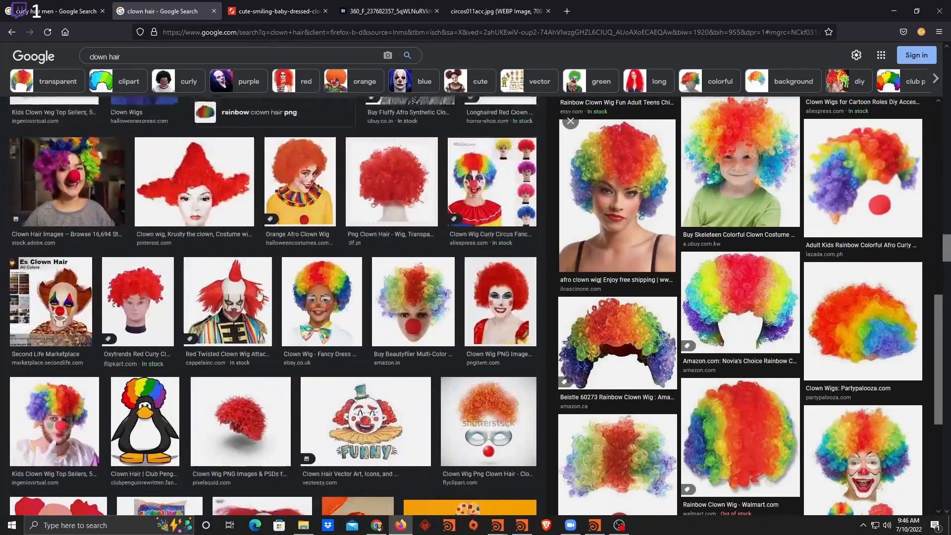
{"action": "scroll", "coordinate": [259, 296], "scroll_direction": "down", "scroll_amount": 10}
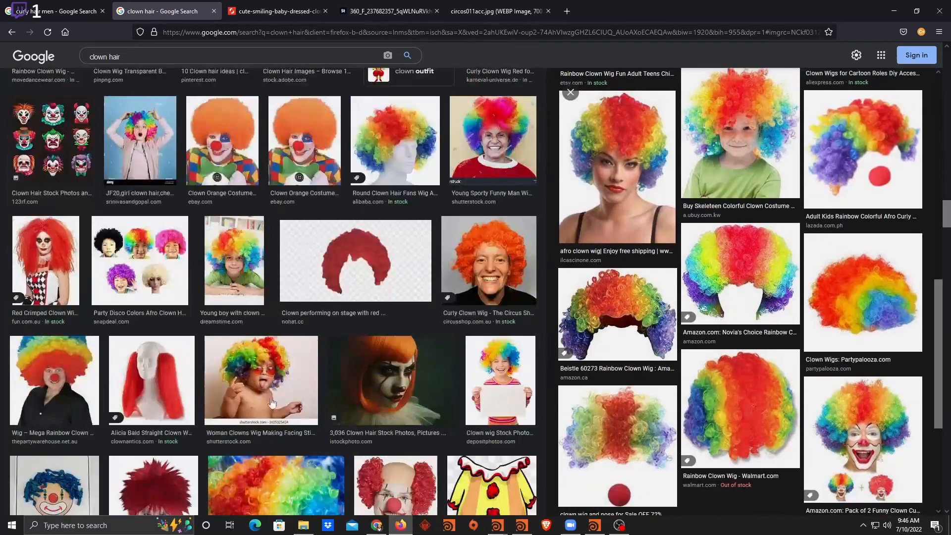
Open the preview of the baby wearing a rainbow clown wig and look through more clown hair results.
{"action": "left_click", "coordinate": [271, 402]}
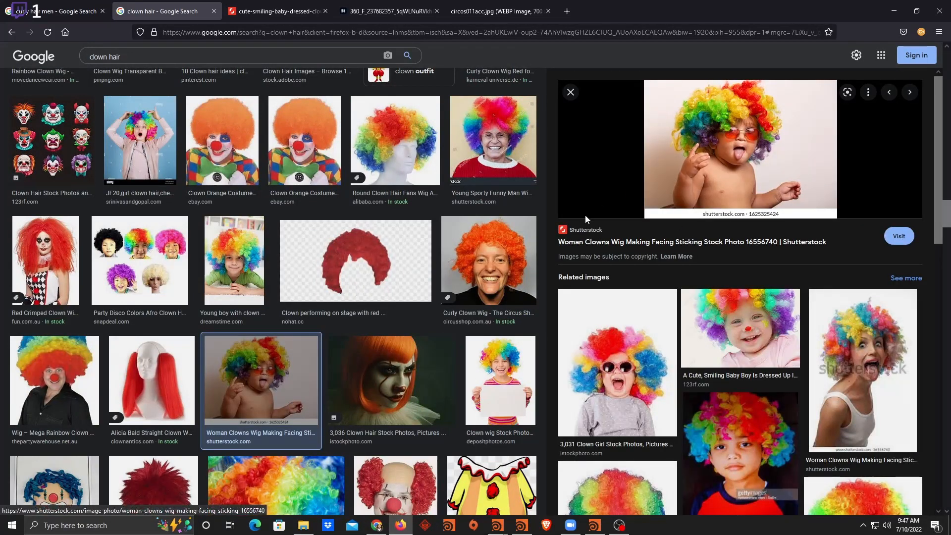
{"action": "scroll", "coordinate": [936, 209], "scroll_direction": "up", "scroll_amount": 8}
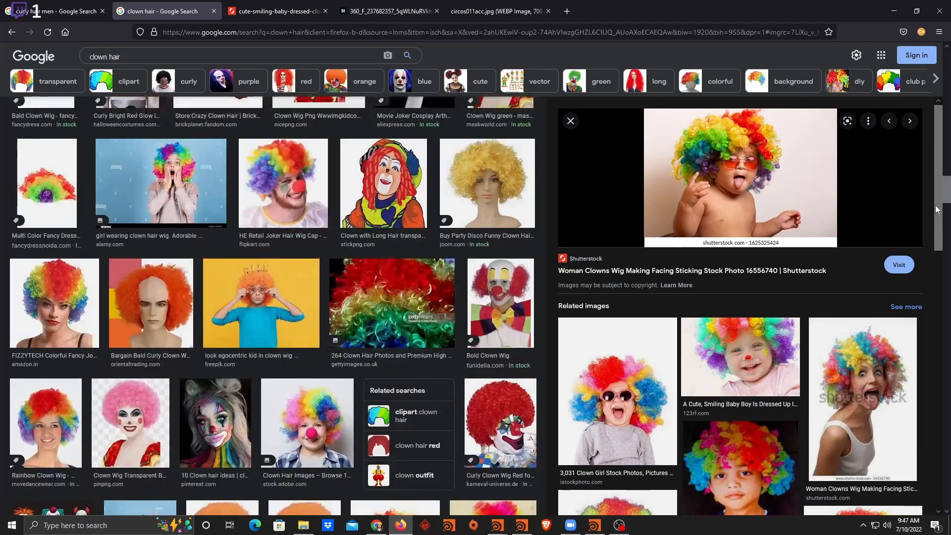
{"action": "scroll", "coordinate": [181, 304], "scroll_direction": "down", "scroll_amount": 5}
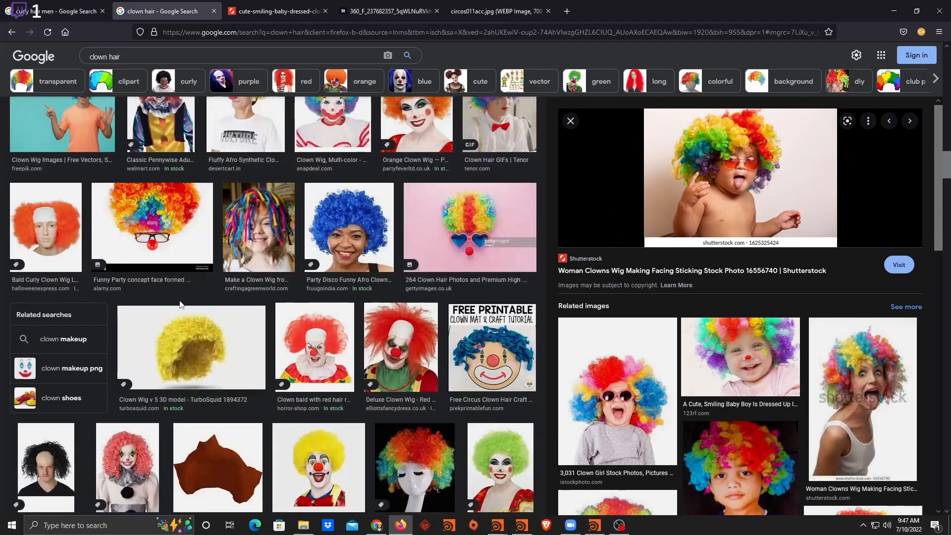
{"action": "scroll", "coordinate": [181, 305], "scroll_direction": "down", "scroll_amount": 10}
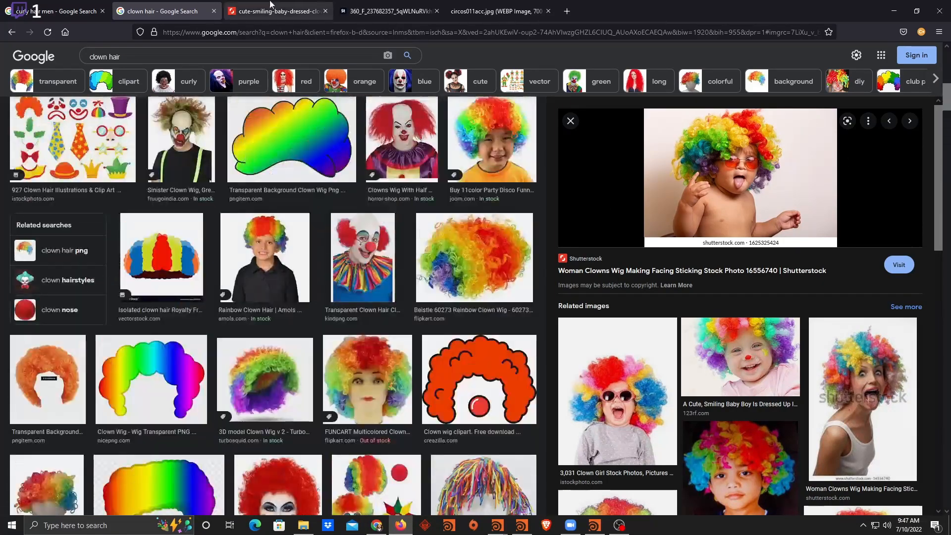
View the clown wig reference pictures already open in the browser, ending on the circos011acc.jpg rainbow wig.
{"action": "left_click", "coordinate": [270, 4]}
{"action": "left_click", "coordinate": [389, 11]}
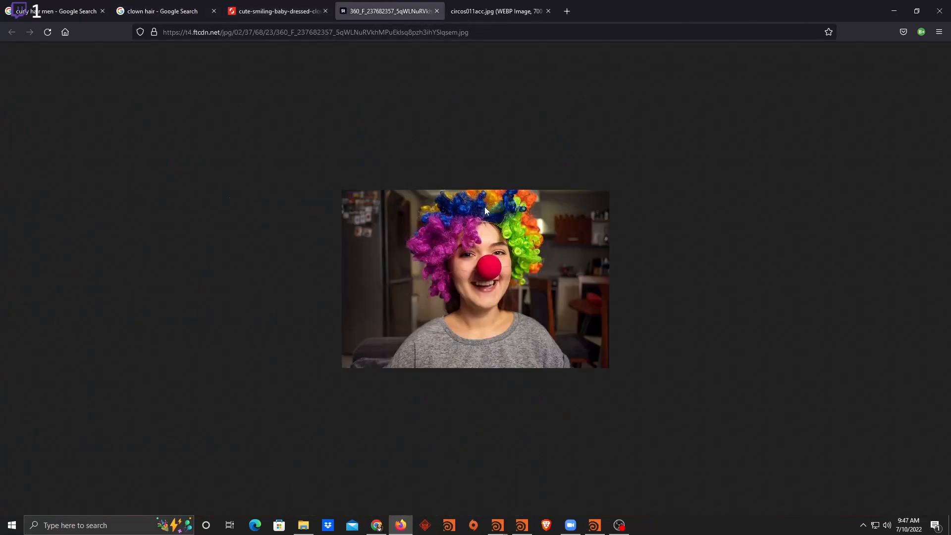
{"action": "left_click", "coordinate": [495, 11]}
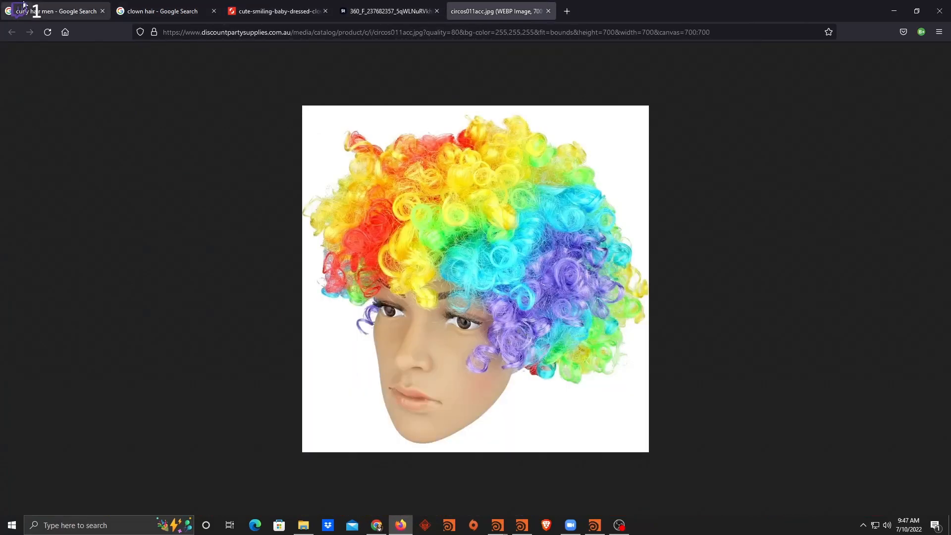
Return to the curly hair men results, preview the dark-haired man in a black T-shirt, and look through its related images.
{"action": "left_click", "coordinate": [55, 11]}
{"action": "scroll", "coordinate": [358, 338], "scroll_direction": "up", "scroll_amount": 5}
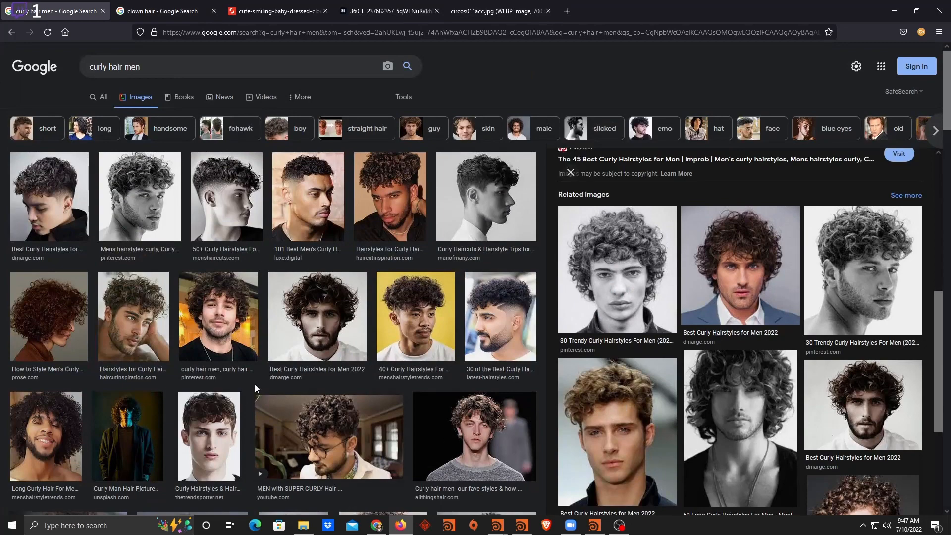
{"action": "left_click", "coordinate": [229, 325]}
{"action": "scroll", "coordinate": [743, 268], "scroll_direction": "down", "scroll_amount": 5}
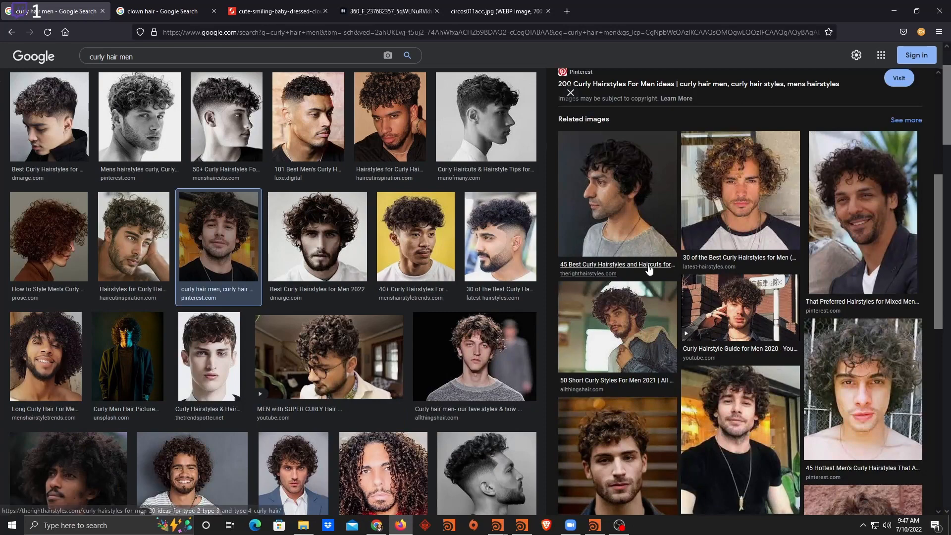
{"action": "scroll", "coordinate": [727, 416], "scroll_direction": "down", "scroll_amount": 5}
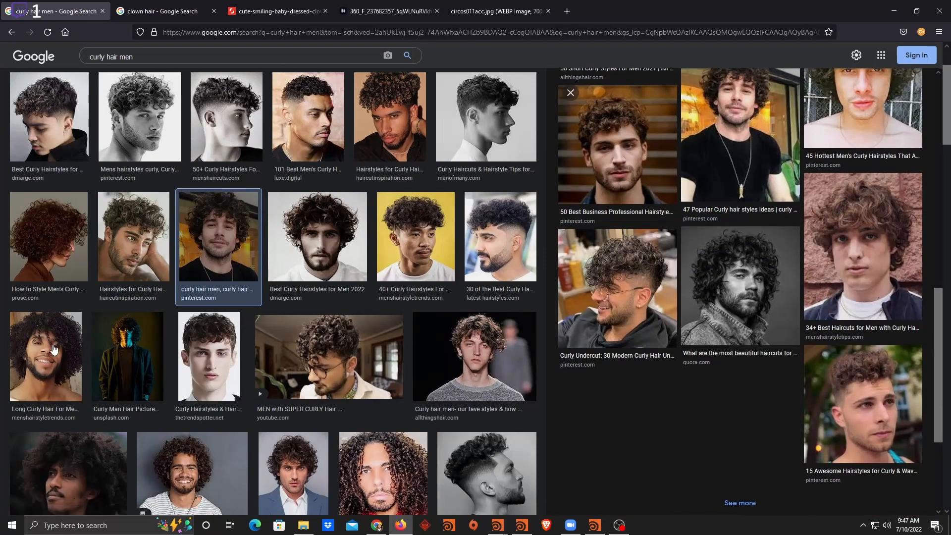
Preview the Long Curly Hair For Men picture and look through its related images of voluminous curls.
{"action": "left_click", "coordinate": [55, 350]}
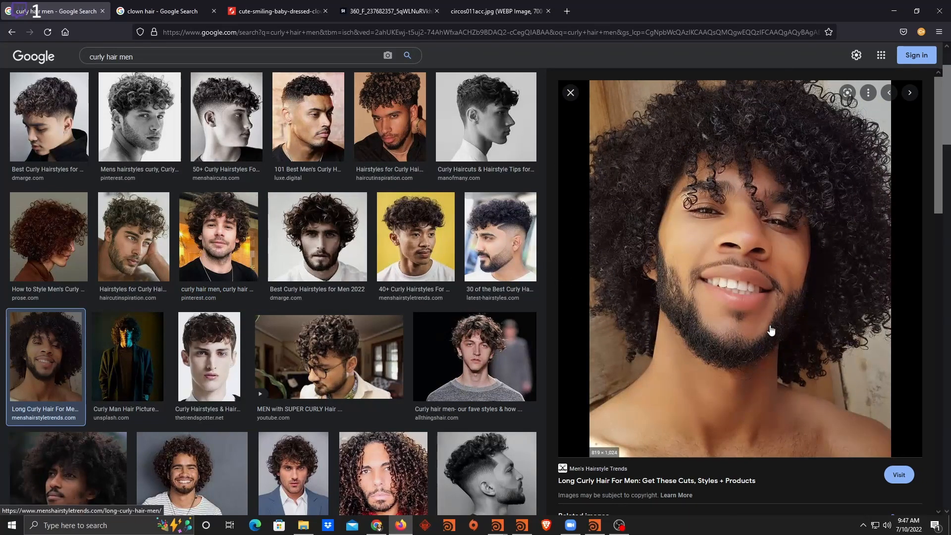
{"action": "scroll", "coordinate": [344, 361], "scroll_direction": "up", "scroll_amount": 2}
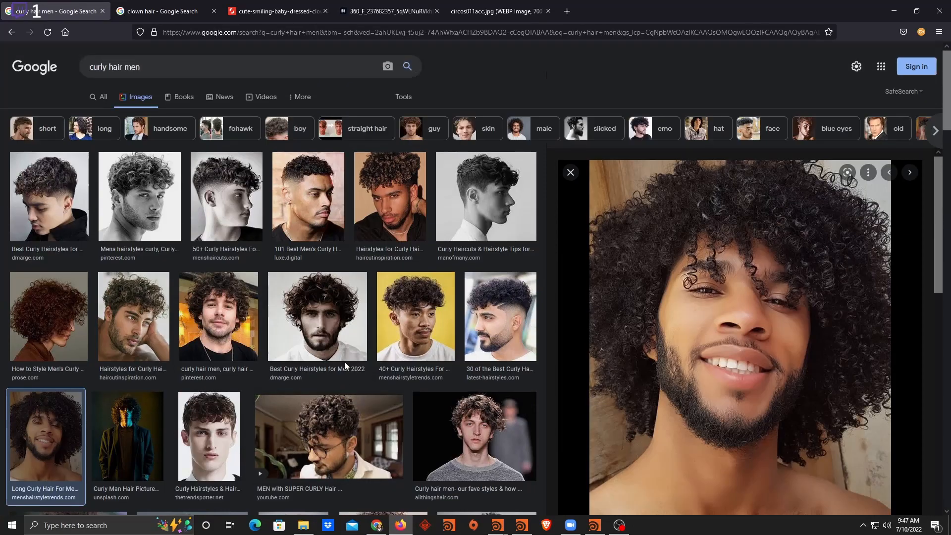
{"action": "scroll", "coordinate": [651, 310], "scroll_direction": "down", "scroll_amount": 4}
{"action": "scroll", "coordinate": [654, 312], "scroll_direction": "down", "scroll_amount": 5}
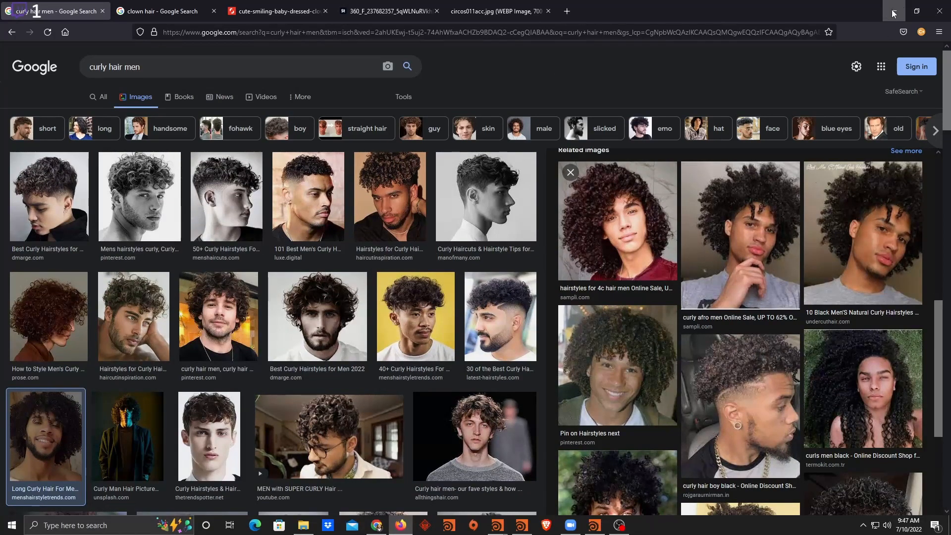
Switch to OBS and hide the Display Capture source so the stream shows Houdini.
{"action": "left_click", "coordinate": [618, 526]}
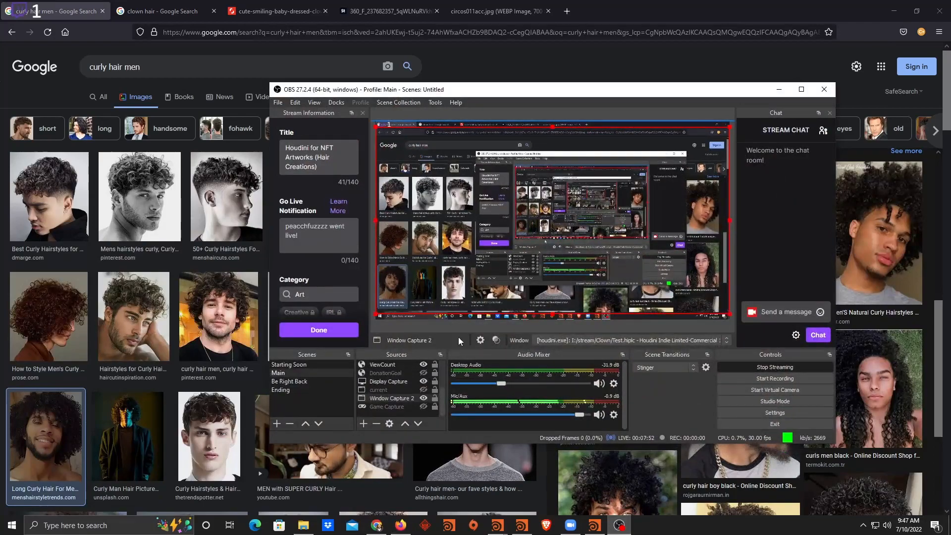
{"action": "left_click", "coordinate": [423, 381]}
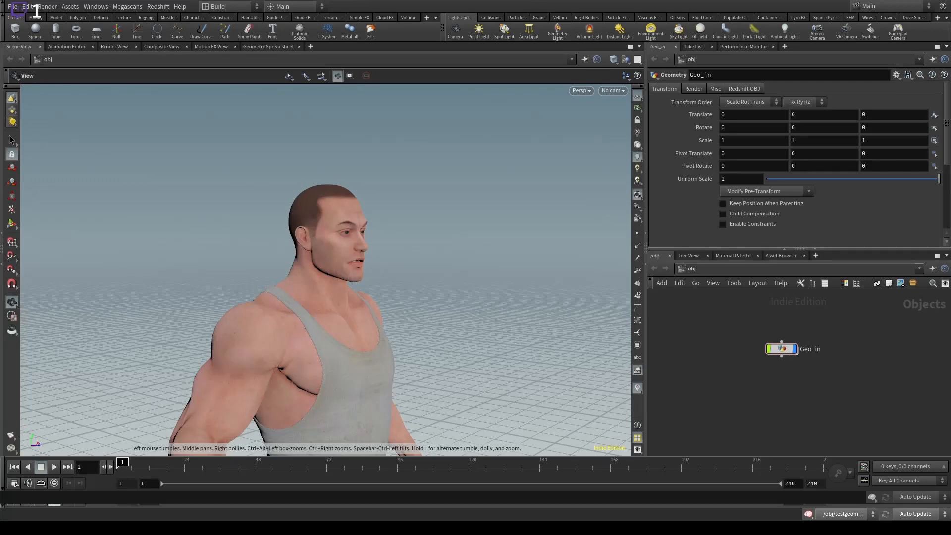
Toggle the display of the Geo_in object off and on, and enter its geometry network.
{"action": "left_click_drag", "start_coordinate": [839, 339], "coordinate": [682, 437]}
{"action": "left_click", "coordinate": [795, 432]}
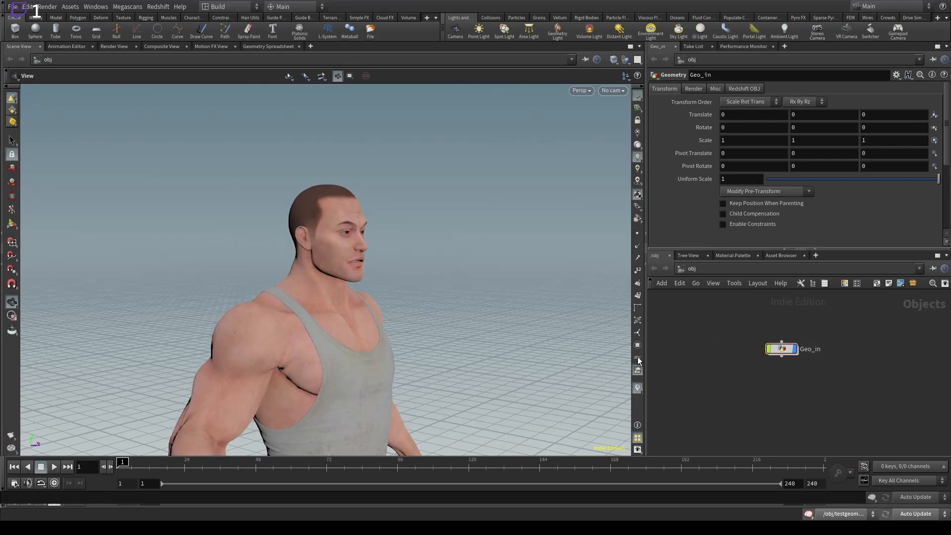
{"action": "left_click", "coordinate": [794, 349]}
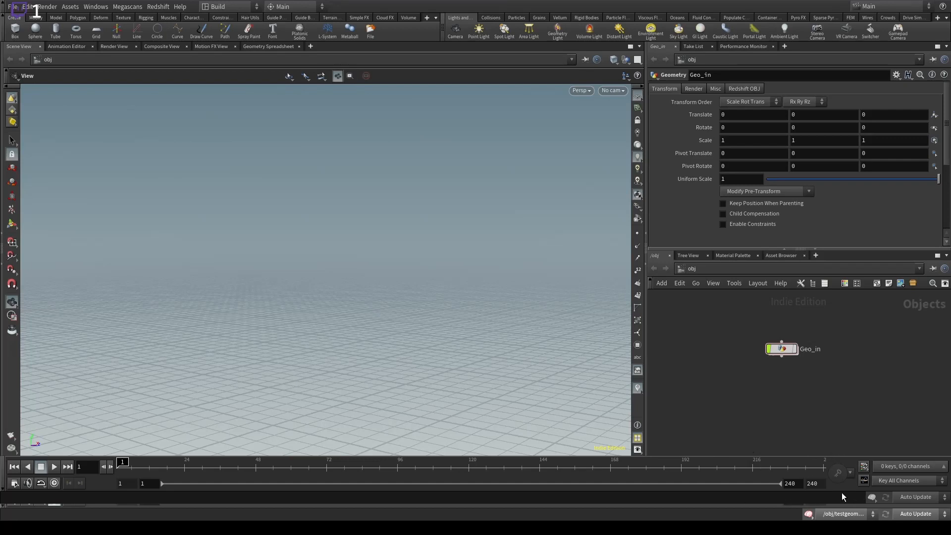
{"action": "left_click", "coordinate": [794, 349]}
{"action": "double_click", "coordinate": [784, 349]}
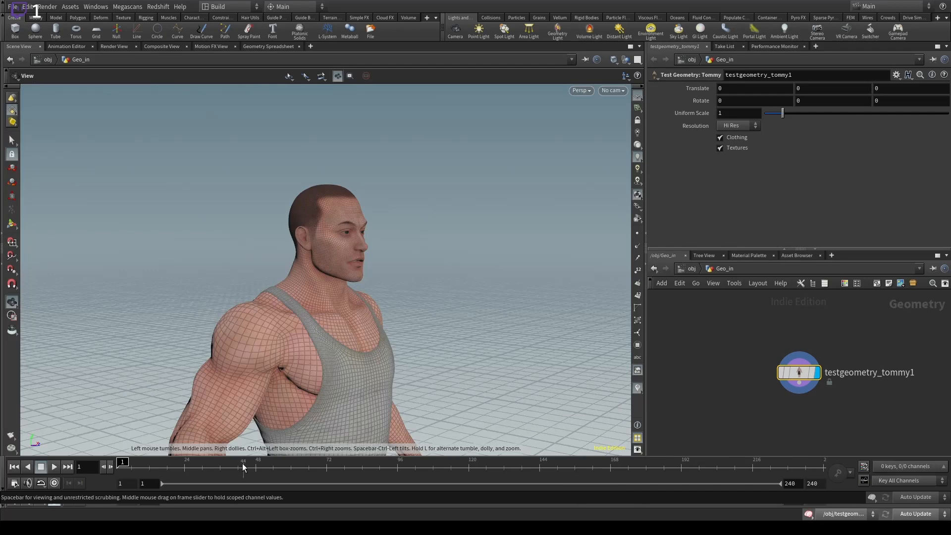
Examine the Tommy test geometry's head, scalp and hairline from the side, the front and above.
{"action": "left_click_drag", "start_coordinate": [329, 232], "coordinate": [267, 243]}
{"action": "right_click_drag", "start_coordinate": [304, 184], "coordinate": [438, 233]}
{"action": "left_click_drag", "start_coordinate": [437, 233], "coordinate": [477, 249]}
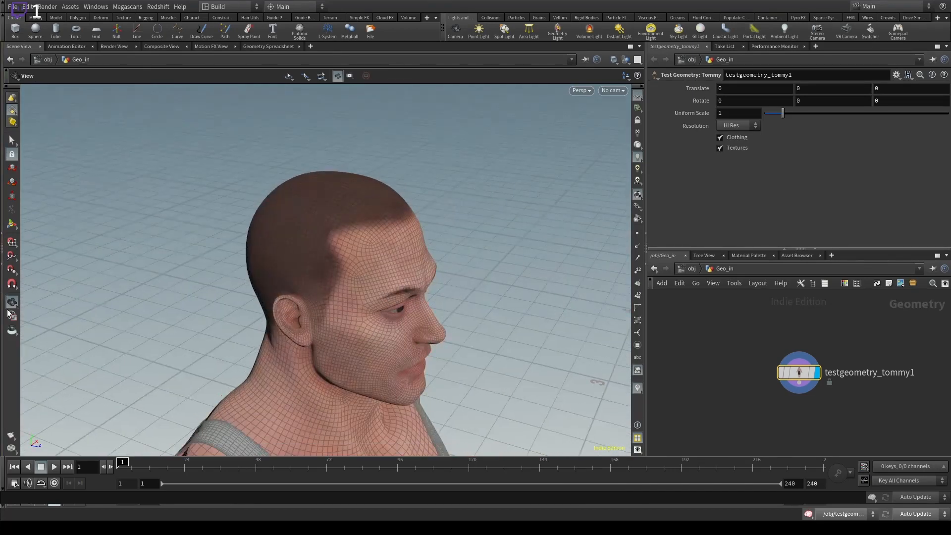
{"action": "right_click_drag", "start_coordinate": [286, 257], "coordinate": [218, 374]}
{"action": "left_click_drag", "start_coordinate": [473, 275], "coordinate": [376, 299]}
{"action": "right_click_drag", "start_coordinate": [376, 299], "coordinate": [537, 314]}
{"action": "left_click_drag", "start_coordinate": [538, 313], "coordinate": [365, 206]}
{"action": "right_click_drag", "start_coordinate": [366, 214], "coordinate": [747, 239]}
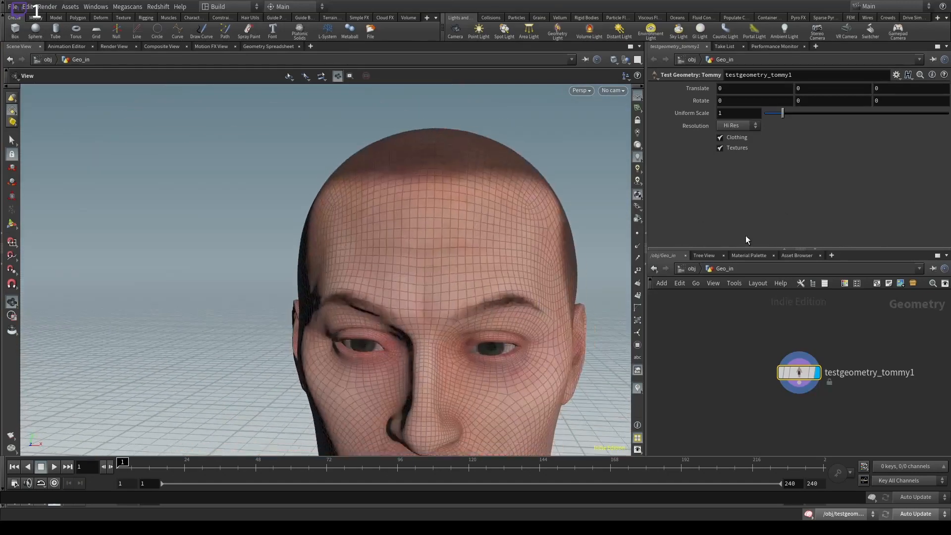
{"action": "left_click_drag", "start_coordinate": [406, 217], "coordinate": [492, 217]}
{"action": "right_click_drag", "start_coordinate": [492, 216], "coordinate": [328, 277]}
{"action": "left_click_drag", "start_coordinate": [423, 292], "coordinate": [463, 301]}
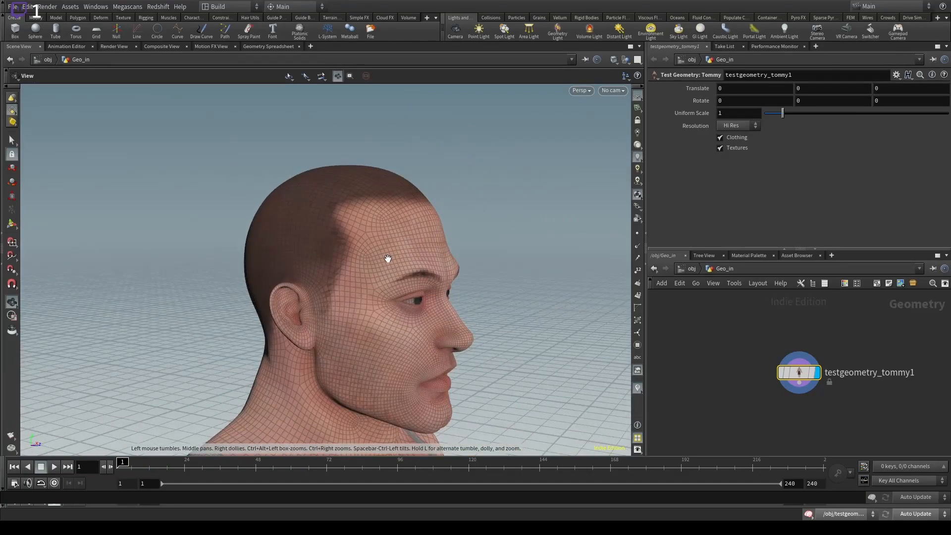
{"action": "left_click_drag", "start_coordinate": [392, 254], "coordinate": [308, 318]}
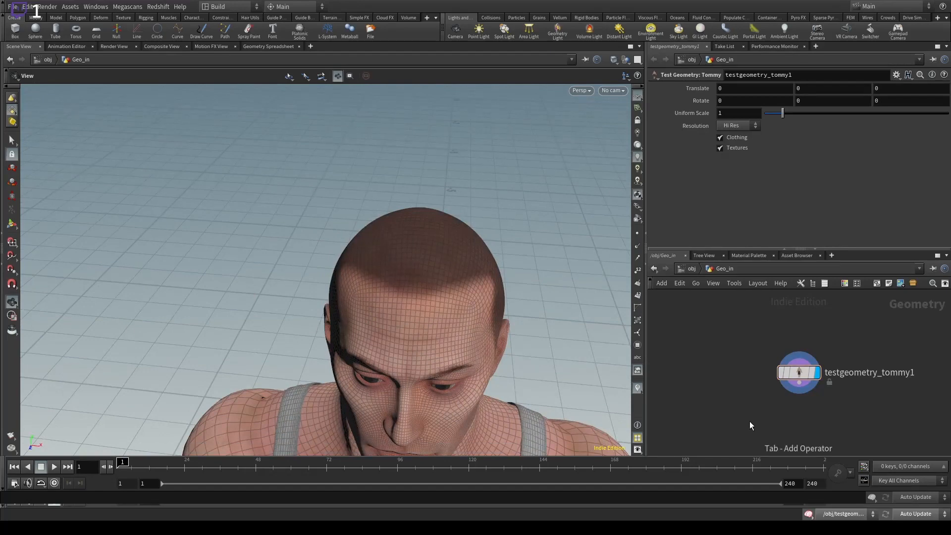
Add a Subdivide node connected beneath testgeometry_tommy1 and display its output.
{"action": "left_click", "coordinate": [829, 75]}
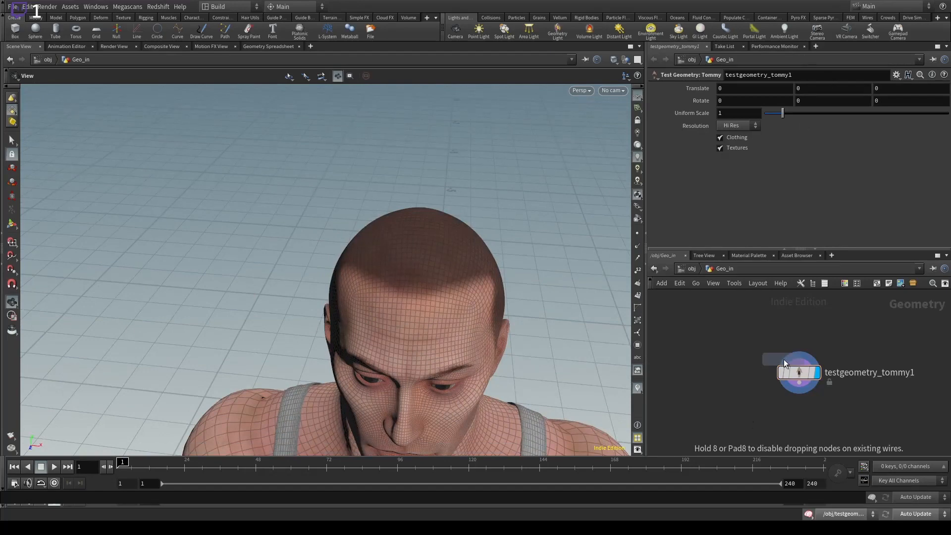
{"action": "left_click", "coordinate": [794, 417]}
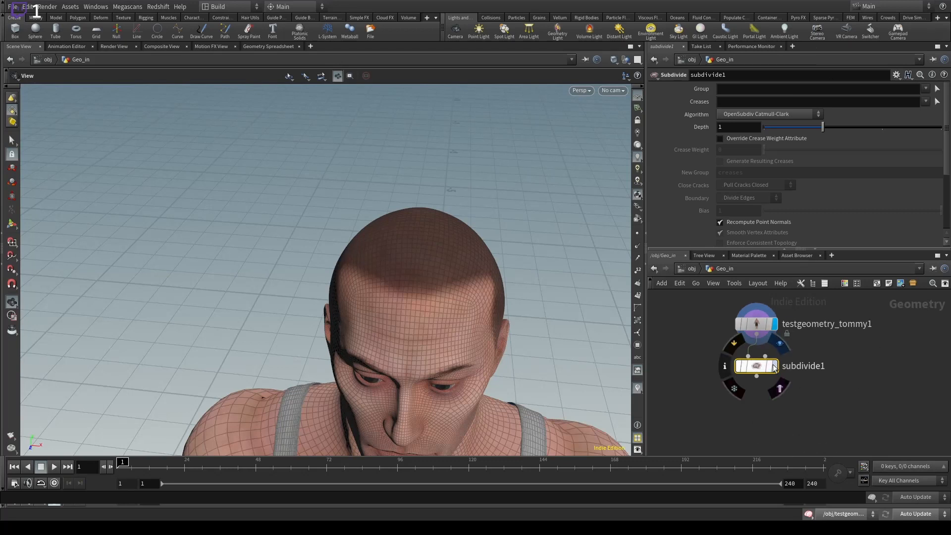
{"action": "double_click", "coordinate": [812, 324]}
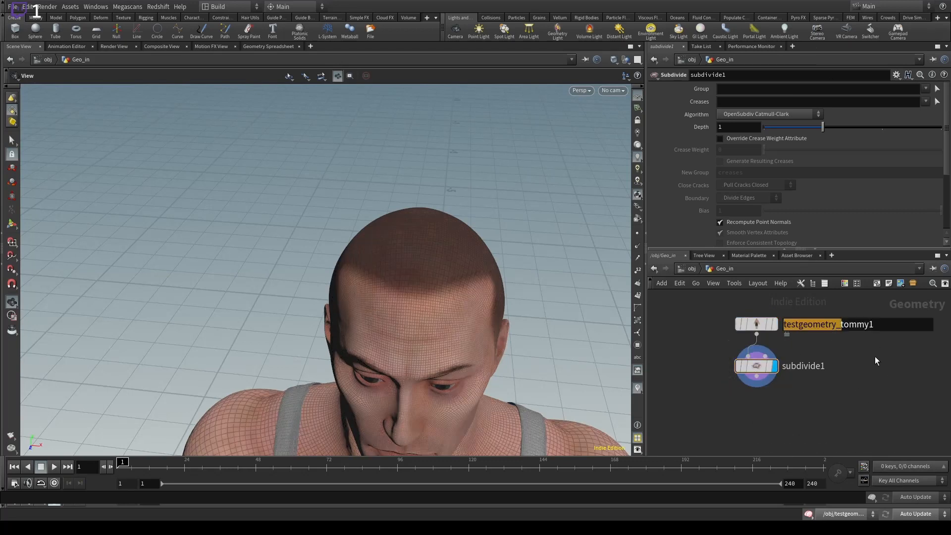
{"action": "left_click", "coordinate": [893, 328]}
{"action": "left_click", "coordinate": [878, 368]}
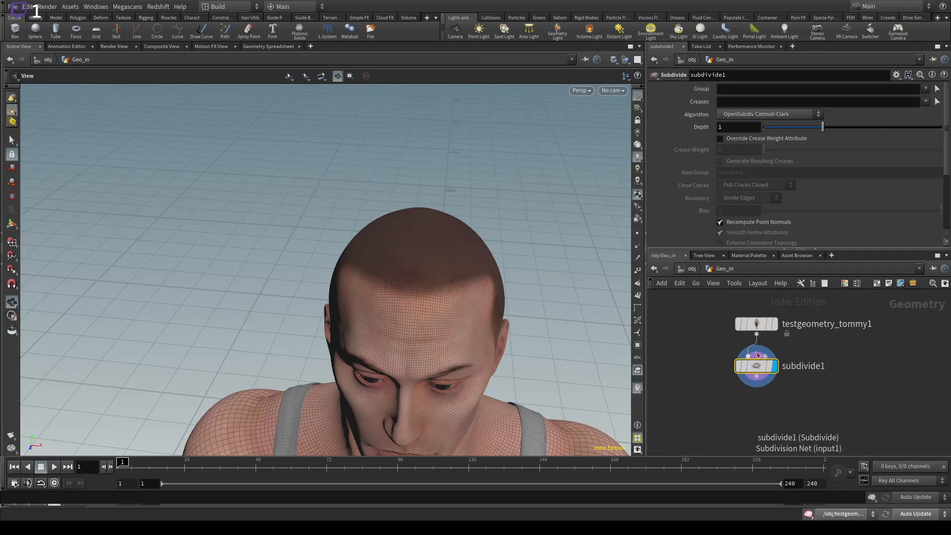
{"action": "left_click_drag", "start_coordinate": [756, 365], "coordinate": [757, 374]}
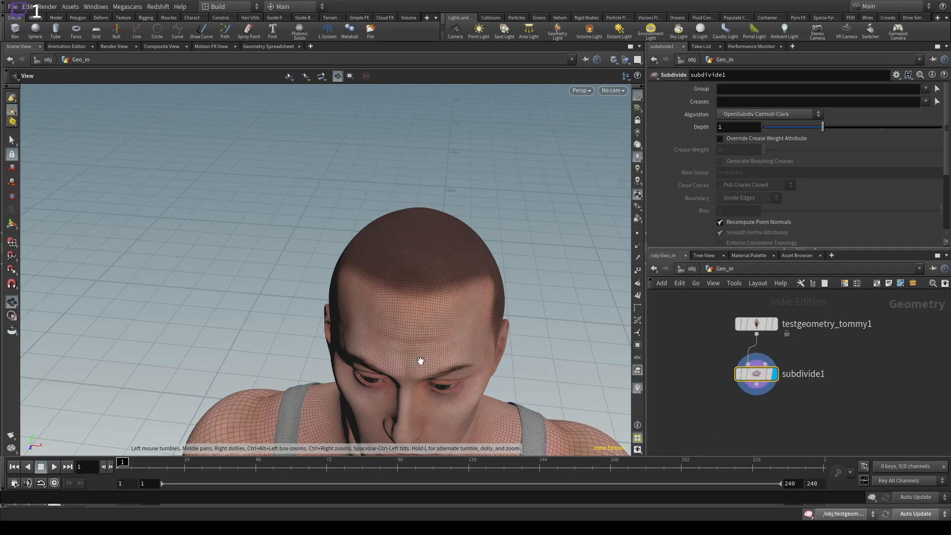
Examine the mesh density of the subdivided head around the scalp and forehead at close range.
{"action": "left_click_drag", "start_coordinate": [424, 361], "coordinate": [406, 166]}
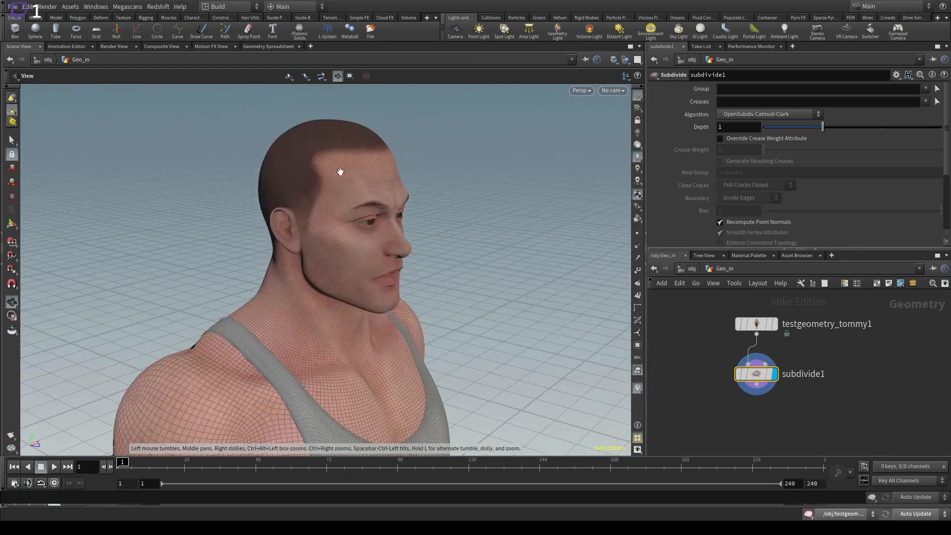
{"action": "left_click_drag", "start_coordinate": [341, 171], "coordinate": [350, 250]}
{"action": "right_click_drag", "start_coordinate": [350, 251], "coordinate": [289, 310]}
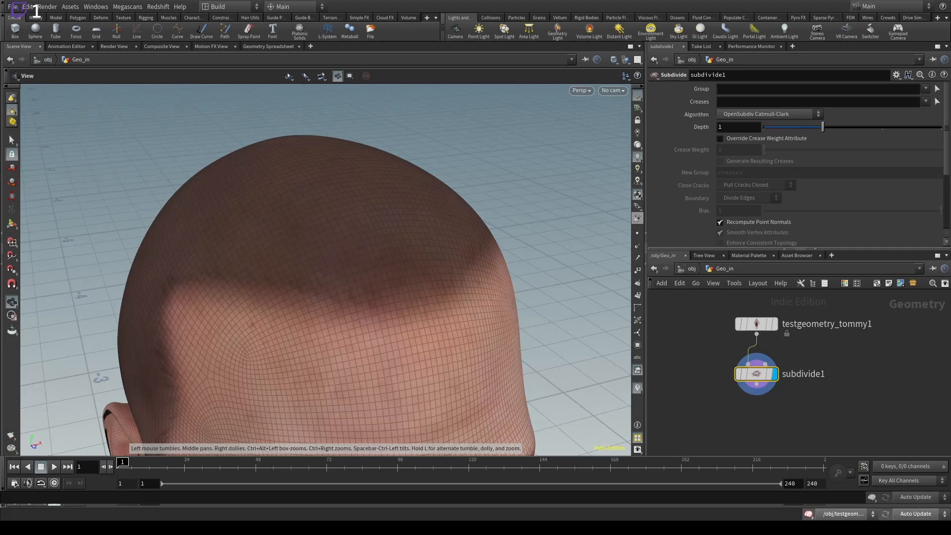
{"action": "left_click", "coordinate": [726, 403]}
{"action": "scroll", "coordinate": [393, 284], "scroll_direction": "down", "scroll_amount": 5}
{"action": "mouse_move", "coordinate": [393, 285]}
{"action": "left_mouse_down"}
{"action": "mouse_move", "coordinate": [379, 301]}
{"action": "mouse_move", "coordinate": [394, 287]}
{"action": "left_mouse_up"}
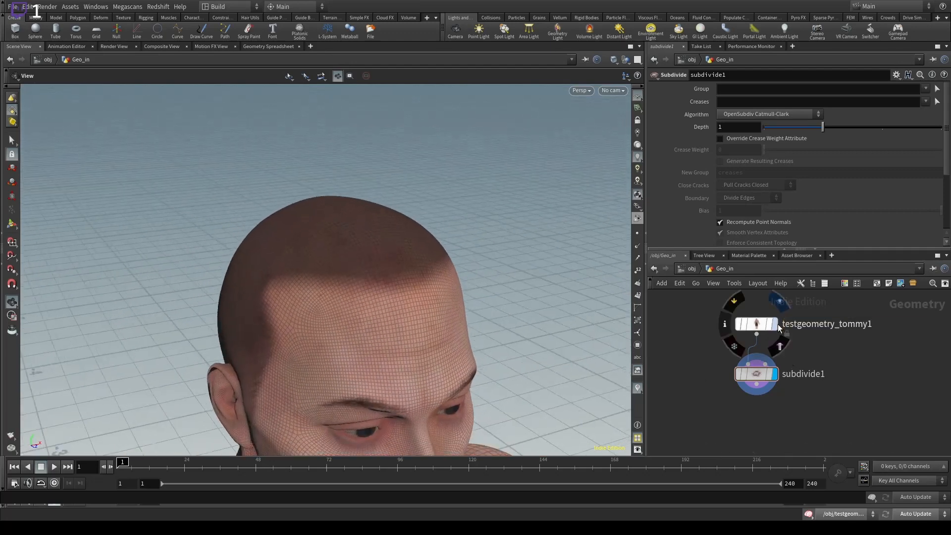
Compare the original head with the subdivided one and set the Subdivide depth to 2.
{"action": "left_click", "coordinate": [774, 324]}
{"action": "left_click", "coordinate": [775, 375]}
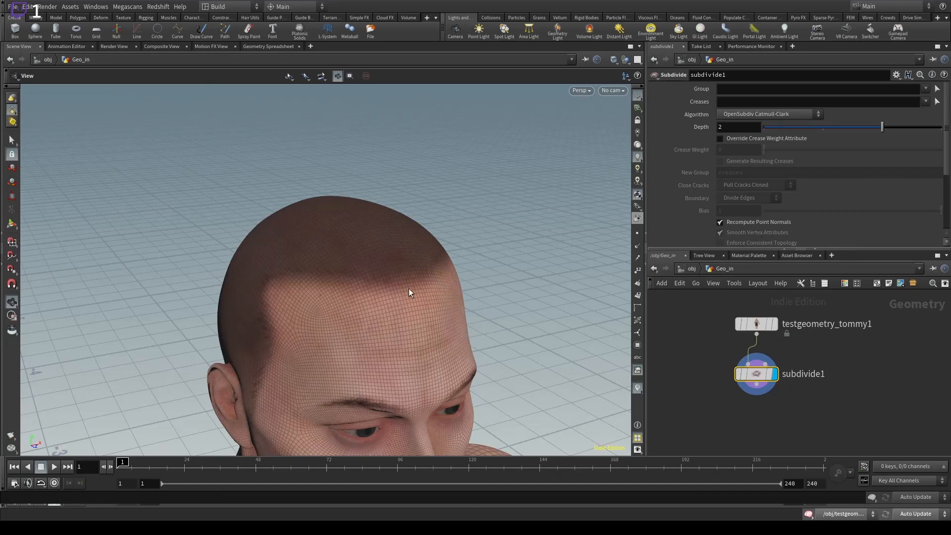
{"action": "scroll", "coordinate": [409, 289], "scroll_direction": "down", "scroll_amount": 5}
{"action": "left_click_drag", "start_coordinate": [409, 289], "coordinate": [343, 296]}
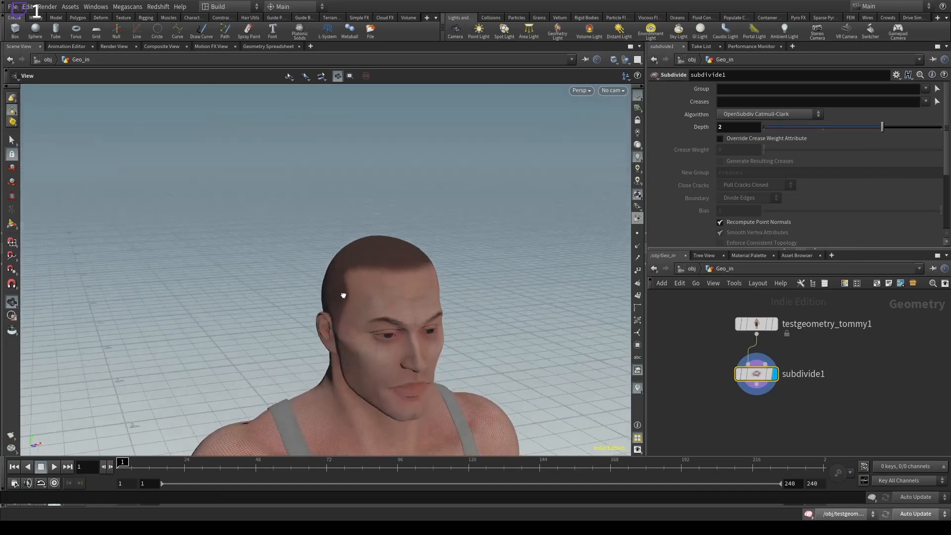
Set the Subdivide depth to 1, then add an Attribute Paint node connected beneath subdivide1 and display its output.
{"action": "left_click", "coordinate": [820, 128]}
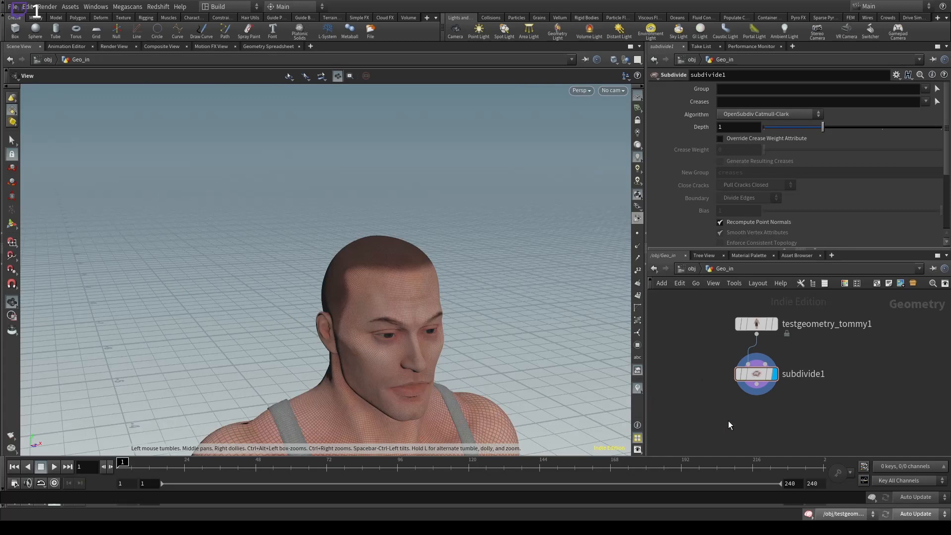
{"action": "key", "text": "Return"}
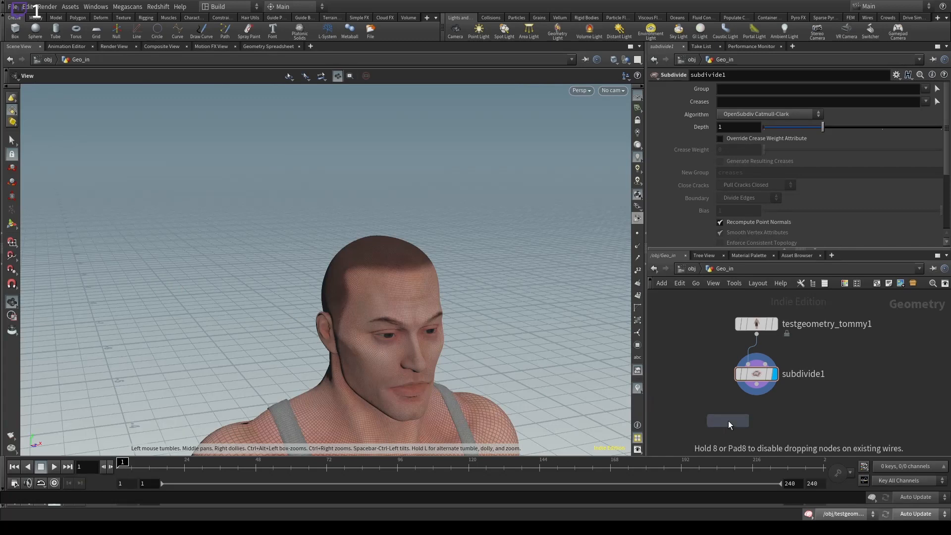
{"action": "left_click", "coordinate": [775, 418]}
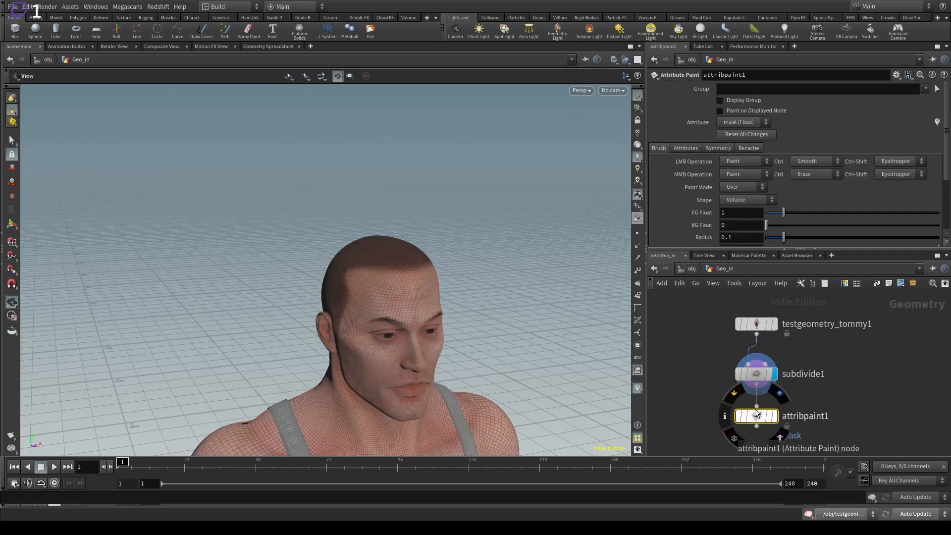
{"action": "left_click", "coordinate": [776, 418]}
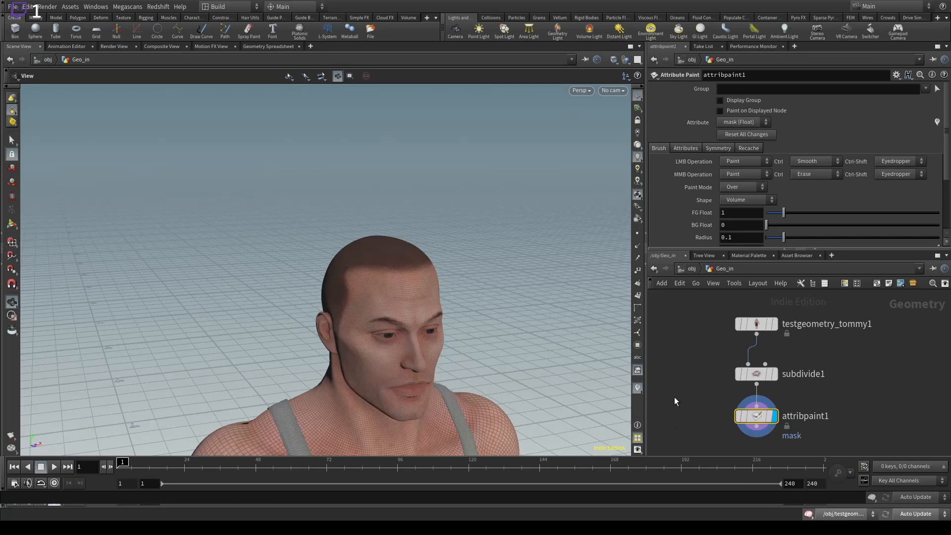
{"action": "middle_click_drag", "start_coordinate": [674, 397], "coordinate": [683, 370]}
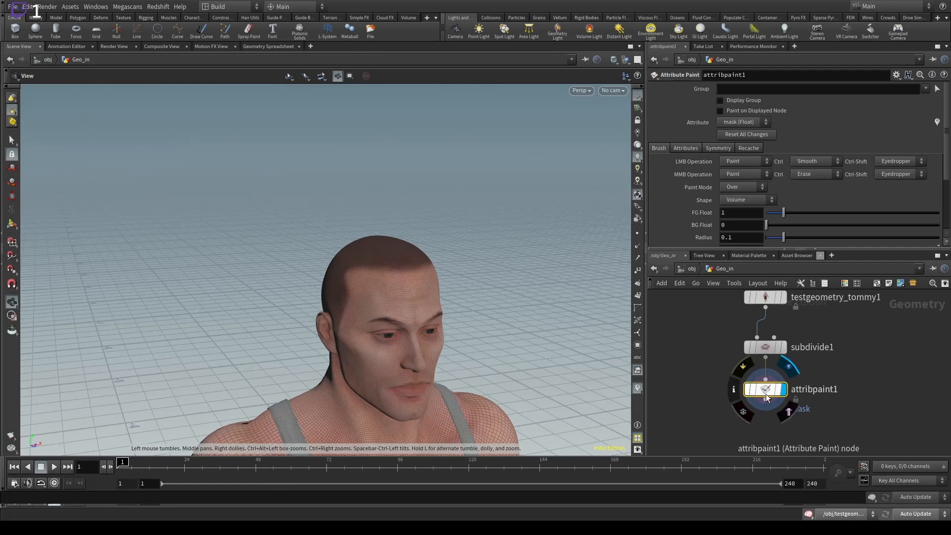
Start painting on the head with the attribpaint1 node and rename its painted attribute to Scalp.
{"action": "left_click_drag", "start_coordinate": [338, 287], "coordinate": [343, 318]}
{"action": "scroll", "coordinate": [400, 259], "scroll_direction": "up", "scroll_amount": 5}
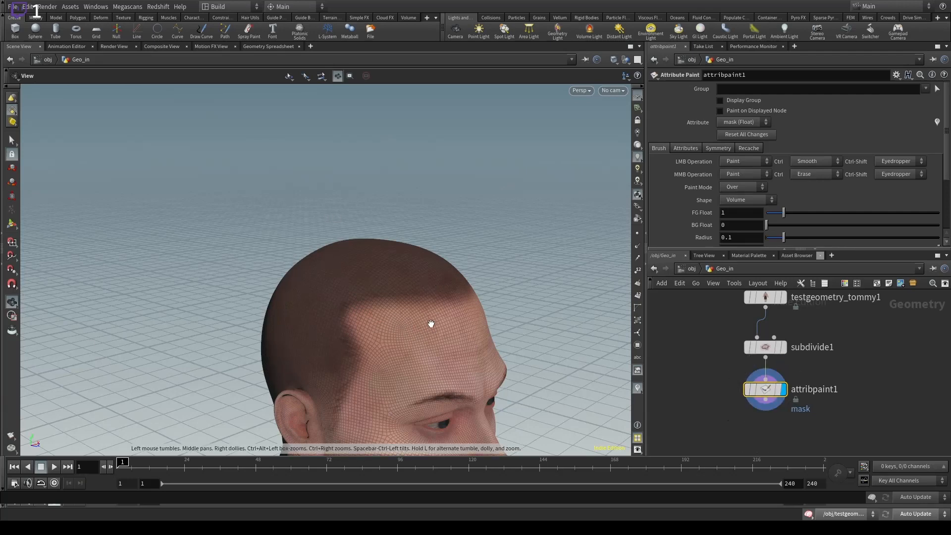
{"action": "left_click_drag", "start_coordinate": [431, 323], "coordinate": [289, 400]}
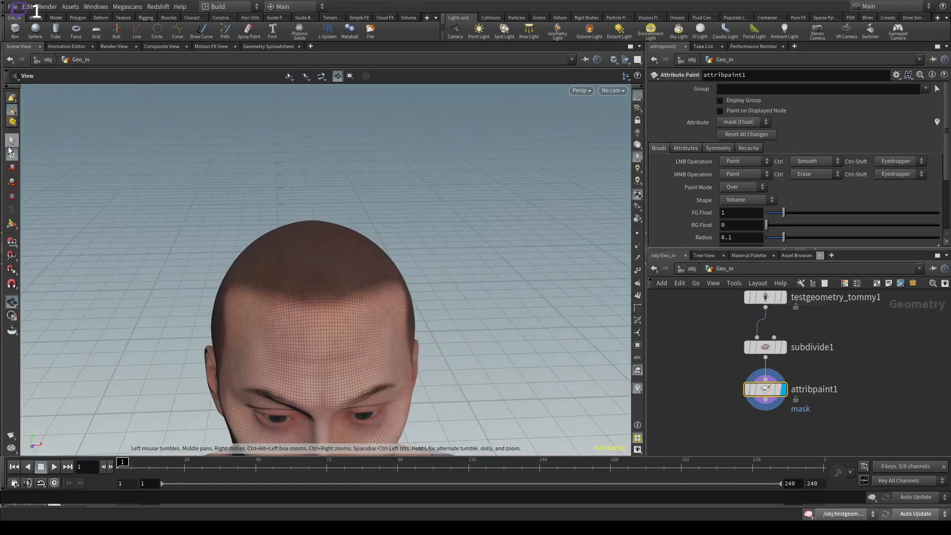
{"action": "left_click", "coordinate": [8, 225]}
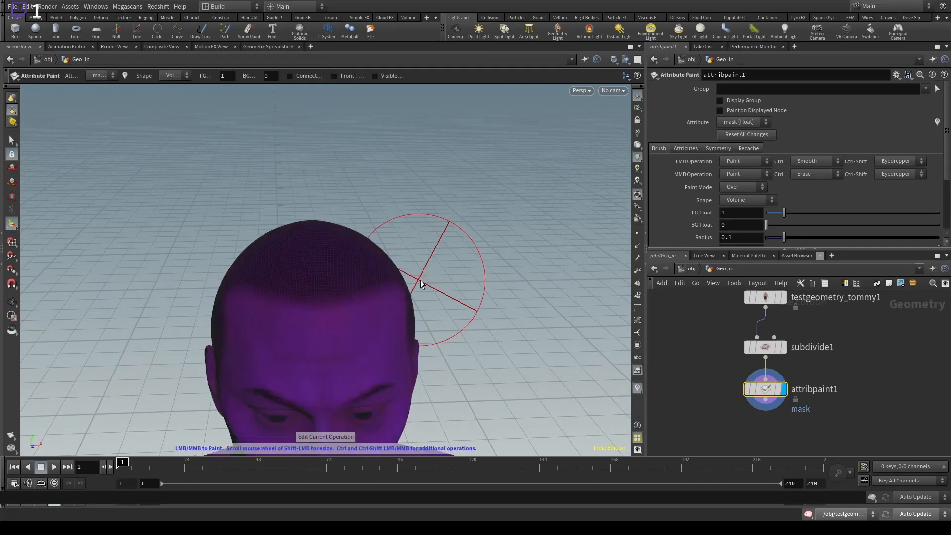
{"action": "left_click", "coordinate": [686, 148]}
{"action": "double_click", "coordinate": [763, 176]}
{"action": "type", "text": "S"}
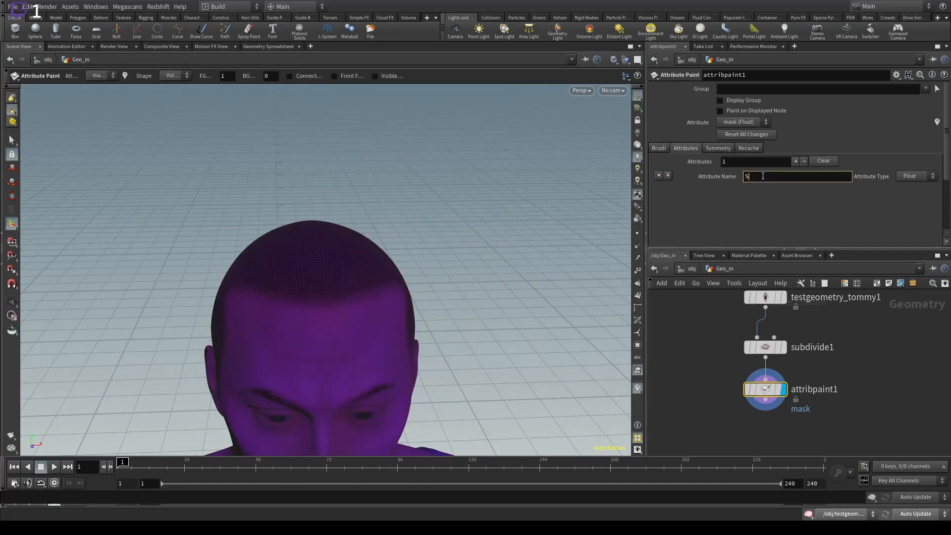
{"action": "type", "text": "calp"}
{"action": "key", "text": "Return"}
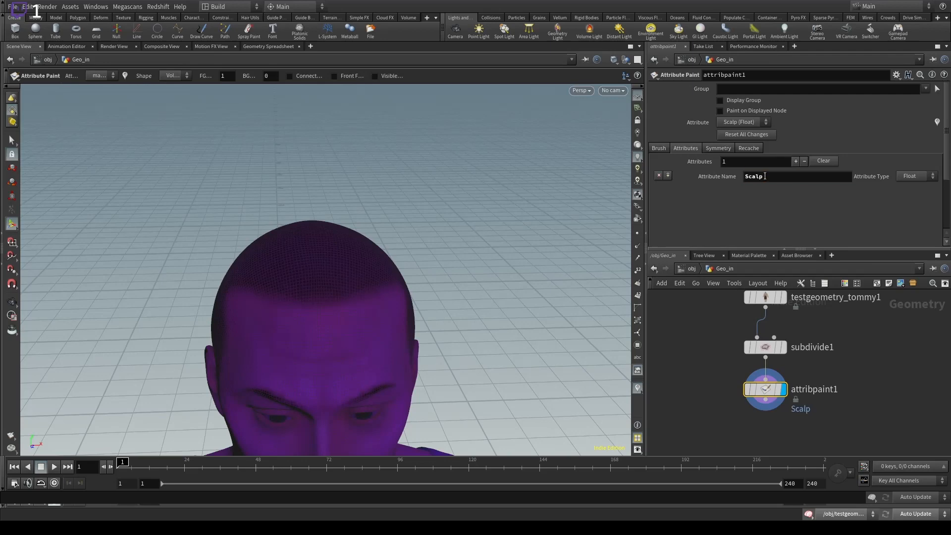
Shrink the paint brush radius to about 0.01 and enable mirroring for symmetrical painting.
{"action": "left_click", "coordinate": [659, 148]}
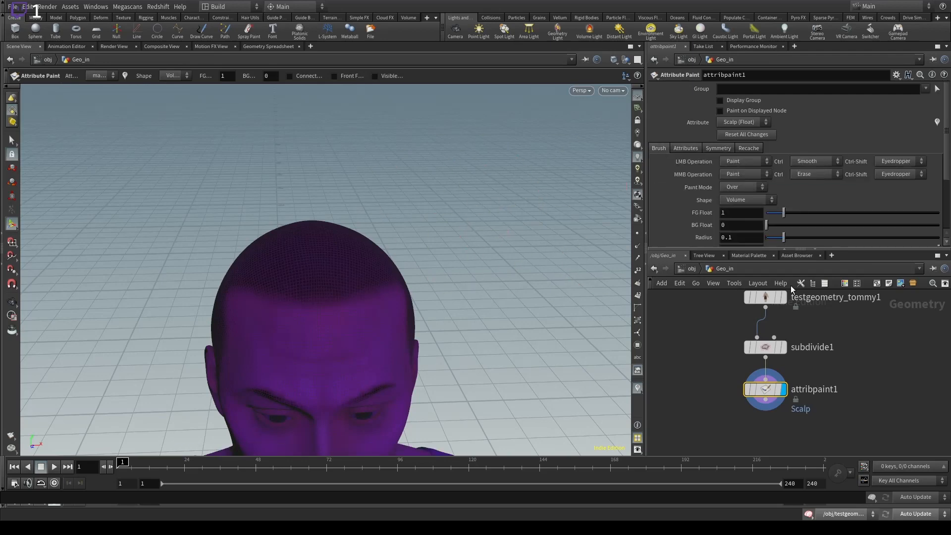
{"action": "scroll", "coordinate": [274, 279], "scroll_direction": "down", "scroll_amount": 15}
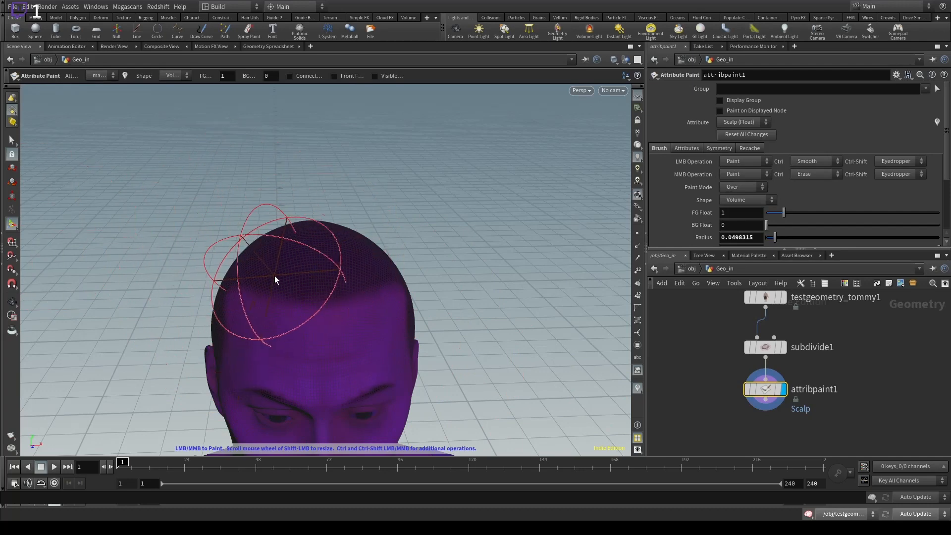
{"action": "mouse_move", "coordinate": [367, 296]}
{"action": "left_mouse_down", "text": "alt"}
{"action": "mouse_move", "coordinate": [372, 281]}
{"action": "mouse_move", "coordinate": [433, 291]}
{"action": "left_mouse_up", "text": "alt"}
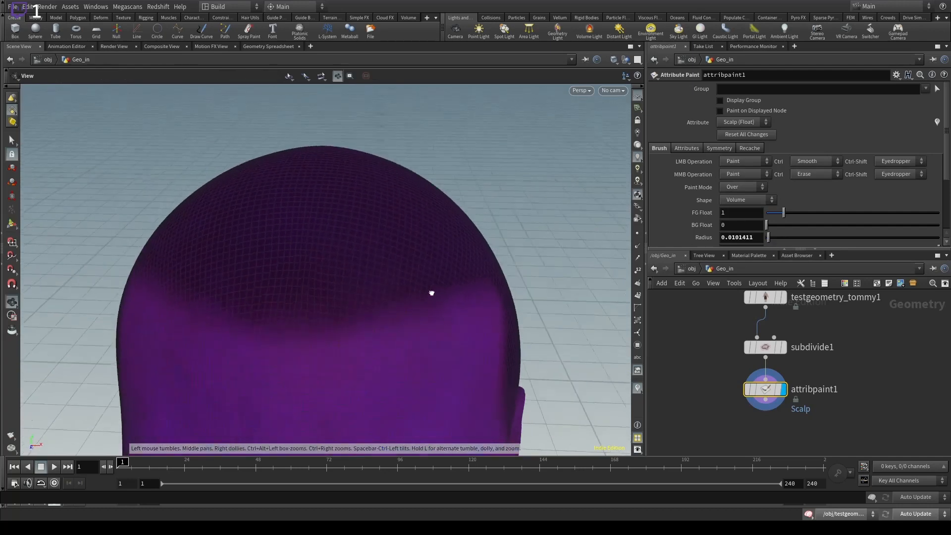
{"action": "left_click", "coordinate": [719, 148]}
{"action": "left_click", "coordinate": [751, 161]}
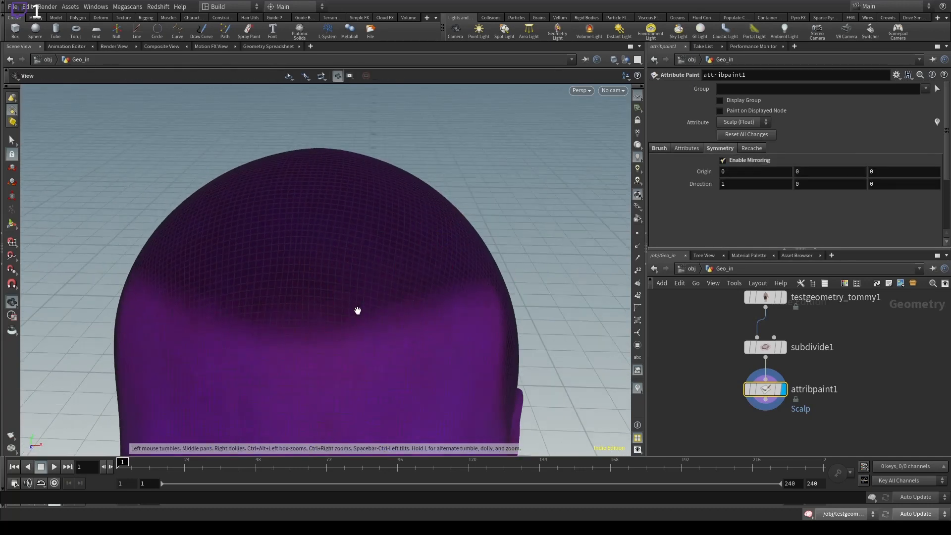
Paint the Scalp attribute along the front hairline across the top of the forehead.
{"action": "left_click_drag", "start_coordinate": [357, 312], "coordinate": [352, 314], "text": "alt"}
{"action": "mouse_move", "coordinate": [352, 314]}
{"action": "right_mouse_down", "text": "alt"}
{"action": "mouse_move", "coordinate": [292, 352]}
{"action": "mouse_move", "coordinate": [446, 288]}
{"action": "right_mouse_up", "text": "alt"}
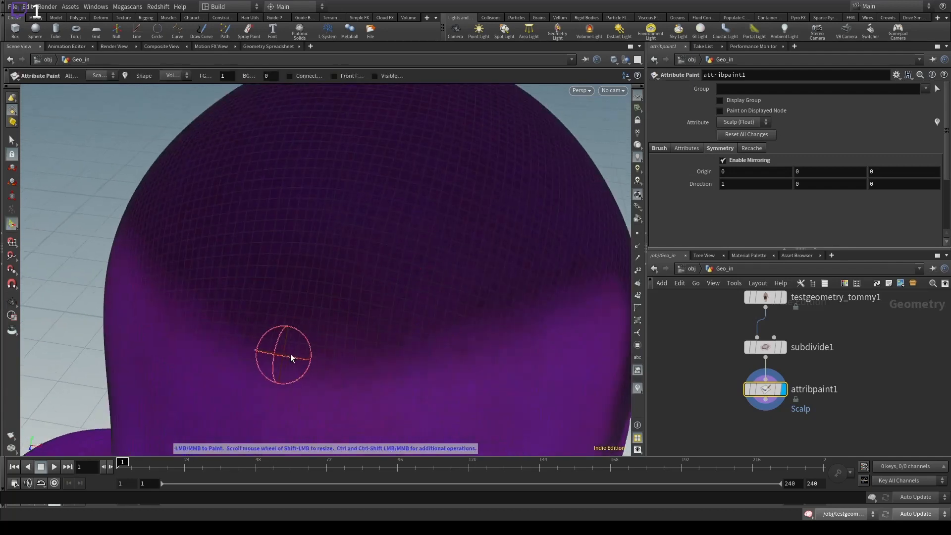
{"action": "mouse_move", "coordinate": [312, 358]}
{"action": "left_mouse_down"}
{"action": "mouse_move", "coordinate": [319, 344]}
{"action": "mouse_move", "coordinate": [530, 290]}
{"action": "mouse_move", "coordinate": [490, 278]}
{"action": "mouse_move", "coordinate": [416, 225]}
{"action": "mouse_move", "coordinate": [391, 255]}
{"action": "left_mouse_up"}
{"action": "mouse_move", "coordinate": [286, 230]}
{"action": "left_mouse_down"}
{"action": "mouse_move", "coordinate": [390, 230]}
{"action": "mouse_move", "coordinate": [459, 254]}
{"action": "left_mouse_up"}
{"action": "key", "text": "Escape"}
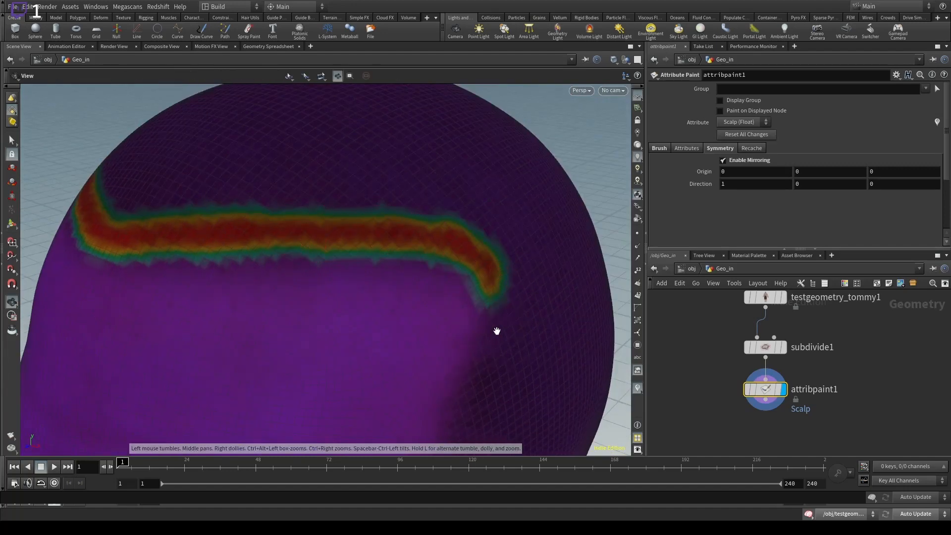
Continue the Scalp outline down the temple into the sideburn and thicken it in front of the ear.
{"action": "mouse_move", "coordinate": [497, 328]}
{"action": "left_mouse_down"}
{"action": "mouse_move", "coordinate": [456, 253]}
{"action": "mouse_move", "coordinate": [482, 131]}
{"action": "mouse_move", "coordinate": [463, 219]}
{"action": "mouse_move", "coordinate": [418, 270]}
{"action": "left_mouse_up"}
{"action": "key", "text": "Return"}
{"action": "left_click_drag", "start_coordinate": [463, 162], "coordinate": [426, 313]}
{"action": "middle_click_drag", "start_coordinate": [428, 317], "coordinate": [431, 196], "text": "alt"}
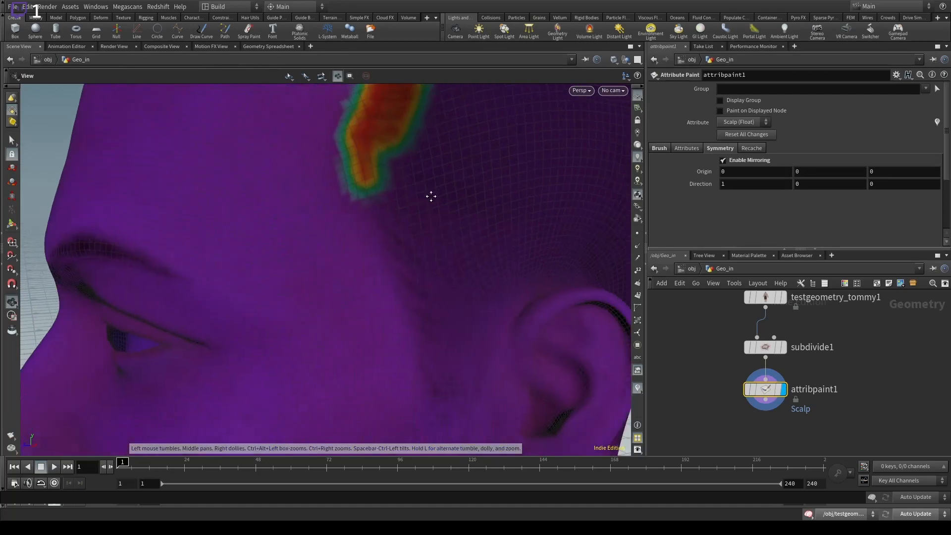
{"action": "right_click_drag", "start_coordinate": [431, 196], "coordinate": [389, 219], "text": "alt"}
{"action": "left_click_drag", "start_coordinate": [369, 174], "coordinate": [423, 269]}
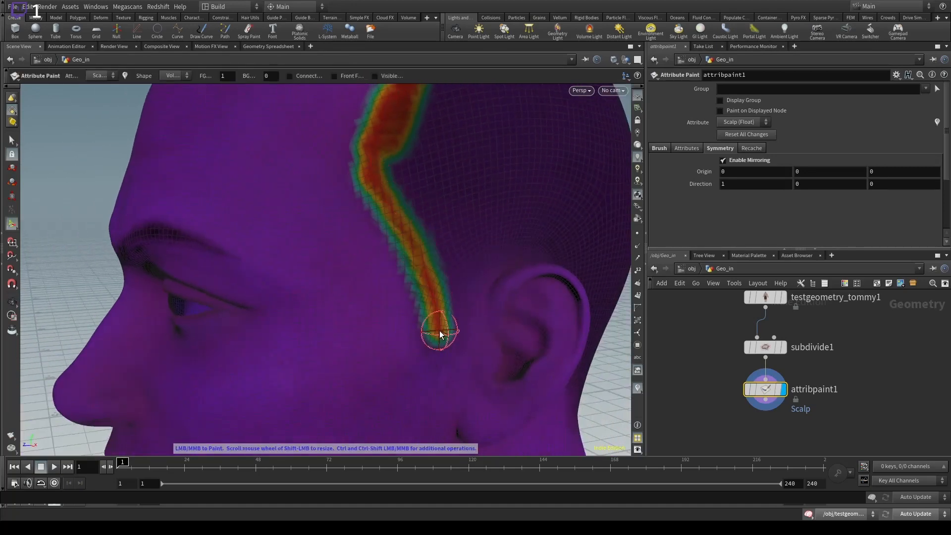
{"action": "mouse_move", "coordinate": [501, 274]}
{"action": "left_mouse_down", "text": "alt"}
{"action": "mouse_move", "coordinate": [488, 259]}
{"action": "mouse_move", "coordinate": [495, 277]}
{"action": "mouse_move", "coordinate": [441, 282]}
{"action": "mouse_move", "coordinate": [384, 191]}
{"action": "mouse_move", "coordinate": [383, 160]}
{"action": "mouse_move", "coordinate": [423, 280]}
{"action": "mouse_move", "coordinate": [378, 193]}
{"action": "left_mouse_up", "text": "alt"}
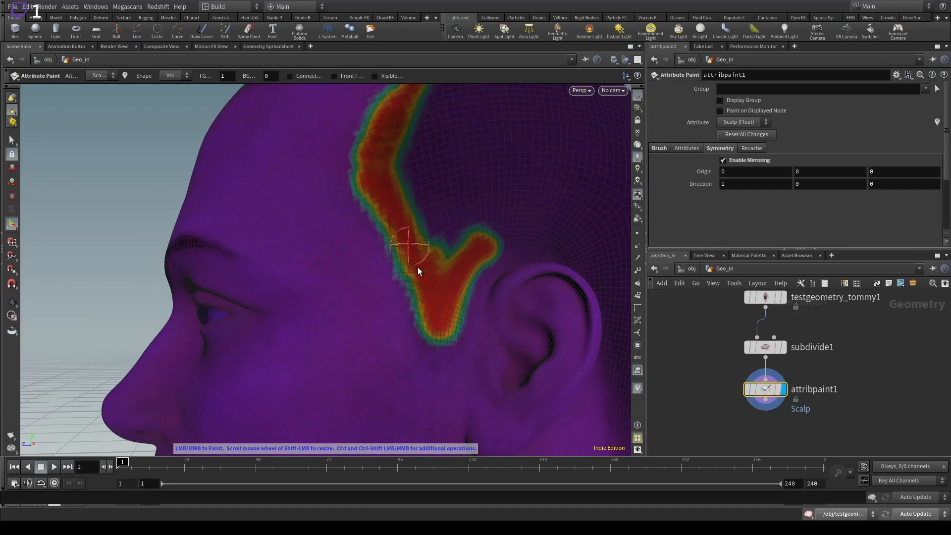
{"action": "mouse_move", "coordinate": [417, 267]}
{"action": "left_mouse_down"}
{"action": "mouse_move", "coordinate": [424, 273]}
{"action": "mouse_move", "coordinate": [401, 151]}
{"action": "mouse_move", "coordinate": [432, 271]}
{"action": "left_mouse_up"}
Extend the Scalp outline from the sideburn over the top of the ear and down behind it.
{"action": "key", "text": "Escape"}
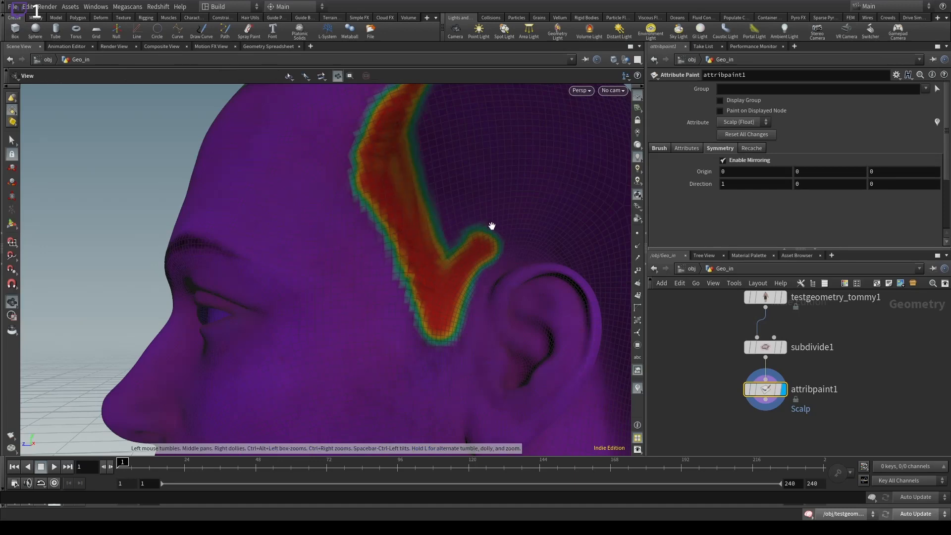
{"action": "left_click_drag", "start_coordinate": [491, 226], "coordinate": [344, 250]}
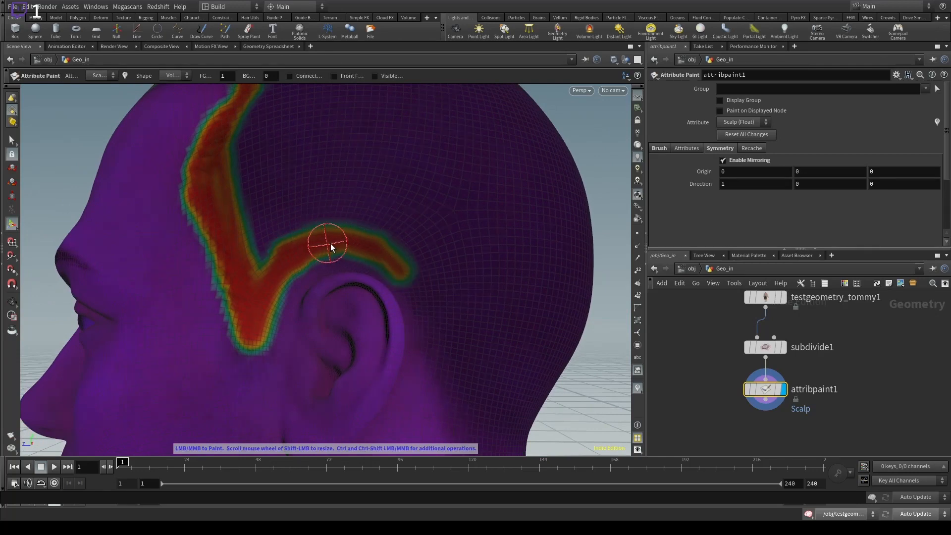
{"action": "left_click_drag", "start_coordinate": [471, 367], "coordinate": [446, 335], "text": "alt"}
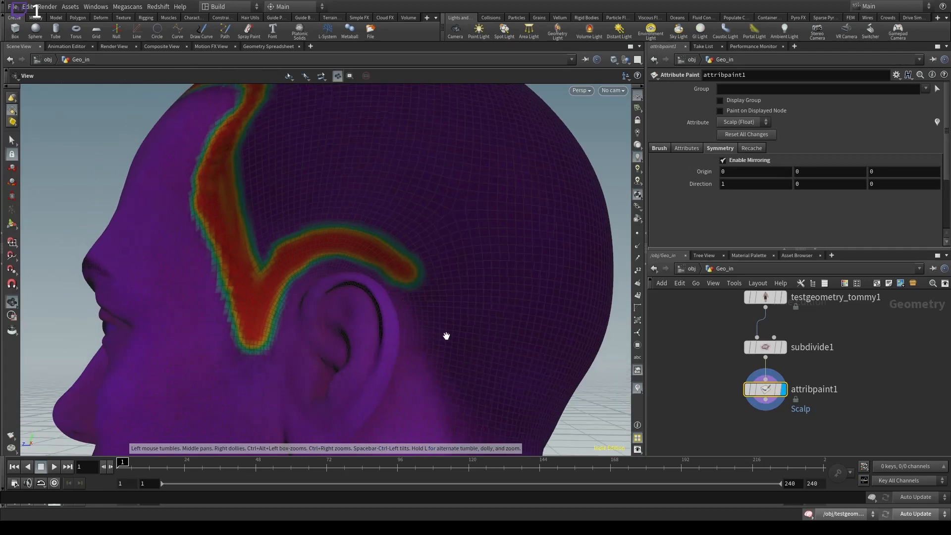
{"action": "middle_click_drag", "start_coordinate": [445, 336], "coordinate": [291, 197], "text": "alt"}
{"action": "left_click_drag", "start_coordinate": [291, 198], "coordinate": [265, 188], "text": "alt"}
{"action": "left_click_drag", "start_coordinate": [264, 116], "coordinate": [354, 346]}
Close the Scalp outline by painting the nape hairline to the middle of the neck.
{"action": "key", "text": "Escape"}
{"action": "left_click_drag", "start_coordinate": [423, 376], "coordinate": [326, 366]}
{"action": "key", "text": "Return"}
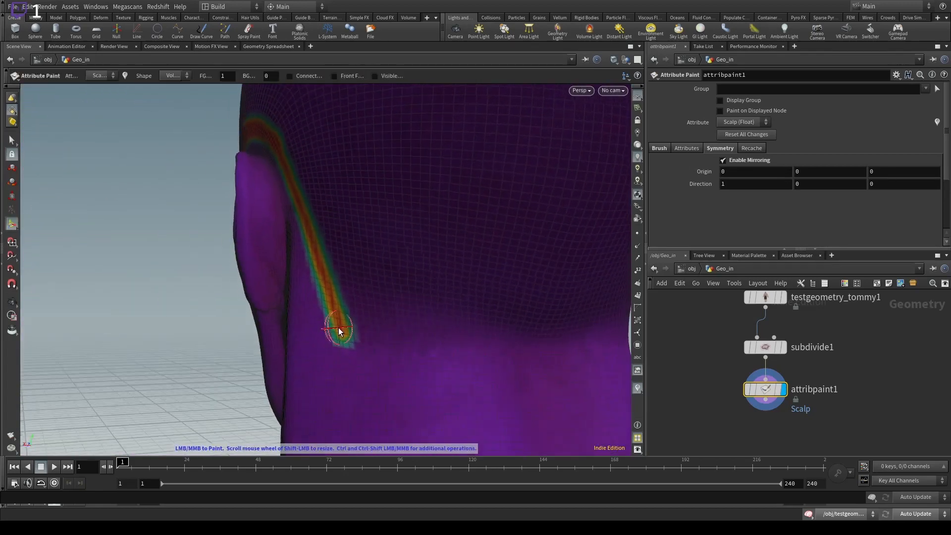
{"action": "mouse_move", "coordinate": [339, 333]}
{"action": "left_mouse_down"}
{"action": "mouse_move", "coordinate": [407, 361]}
{"action": "mouse_move", "coordinate": [542, 392]}
{"action": "left_mouse_up"}
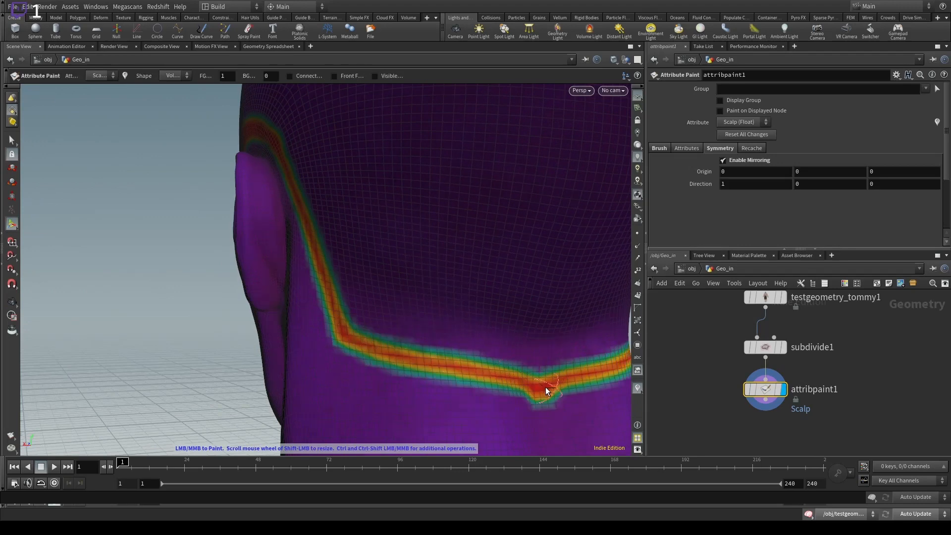
Fill the temple area behind the painted hairline with the Scalp attribute.
{"action": "left_click_drag", "start_coordinate": [449, 346], "coordinate": [560, 332], "text": "alt"}
{"action": "right_click_drag", "start_coordinate": [559, 332], "coordinate": [117, 329], "text": "alt"}
{"action": "middle_click_drag", "start_coordinate": [297, 212], "coordinate": [290, 358], "text": "alt"}
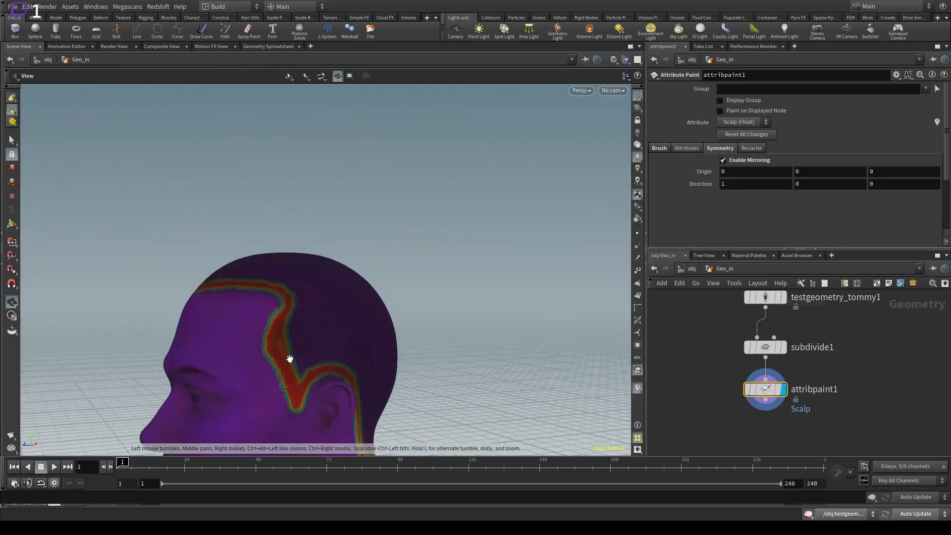
{"action": "right_click_drag", "start_coordinate": [290, 358], "coordinate": [396, 364], "text": "alt"}
{"action": "middle_click_drag", "start_coordinate": [396, 364], "coordinate": [445, 311], "text": "alt"}
{"action": "middle_click_drag", "start_coordinate": [325, 301], "coordinate": [342, 225], "text": "alt"}
{"action": "mouse_move", "coordinate": [298, 225]}
{"action": "right_mouse_down", "text": "alt"}
{"action": "mouse_move", "coordinate": [319, 252]}
{"action": "mouse_move", "coordinate": [352, 225]}
{"action": "mouse_move", "coordinate": [355, 242]}
{"action": "right_mouse_up", "text": "alt"}
{"action": "middle_click_drag", "start_coordinate": [355, 242], "coordinate": [319, 248], "text": "alt"}
{"action": "right_click_drag", "start_coordinate": [319, 248], "coordinate": [301, 246], "text": "alt"}
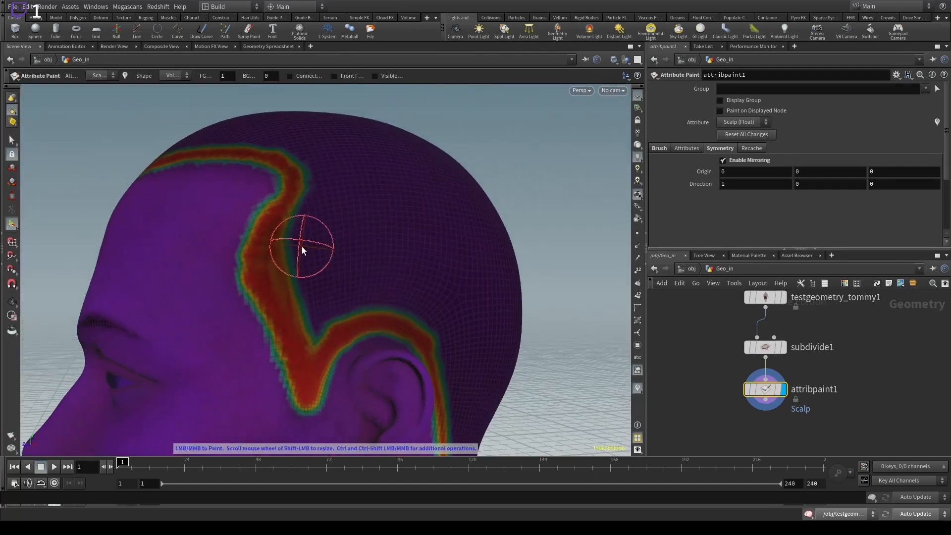
{"action": "left_click_drag", "start_coordinate": [302, 261], "coordinate": [304, 242]}
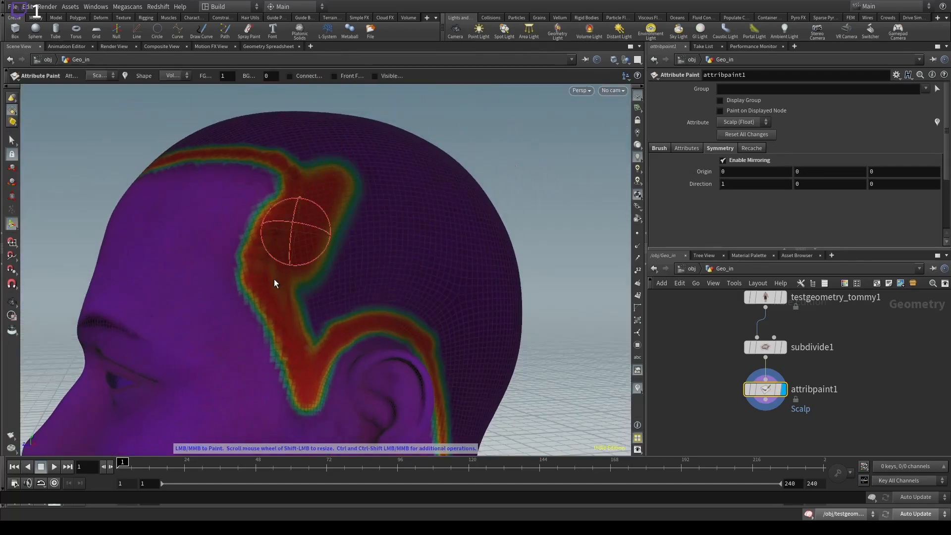
{"action": "mouse_move", "coordinate": [308, 304]}
{"action": "left_mouse_down"}
{"action": "mouse_move", "coordinate": [310, 314]}
{"action": "mouse_move", "coordinate": [307, 286]}
{"action": "mouse_move", "coordinate": [305, 329]}
{"action": "mouse_move", "coordinate": [284, 317]}
{"action": "left_mouse_up"}
Fill the side of the head above the ear with the Scalp attribute.
{"action": "middle_click_drag", "start_coordinate": [283, 317], "coordinate": [249, 347], "text": "alt"}
{"action": "left_click_drag", "start_coordinate": [249, 346], "coordinate": [241, 346], "text": "alt"}
{"action": "mouse_move", "coordinate": [241, 346]}
{"action": "left_mouse_down"}
{"action": "mouse_move", "coordinate": [284, 332]}
{"action": "mouse_move", "coordinate": [374, 341]}
{"action": "mouse_move", "coordinate": [255, 314]}
{"action": "mouse_move", "coordinate": [352, 311]}
{"action": "mouse_move", "coordinate": [322, 255]}
{"action": "mouse_move", "coordinate": [338, 270]}
{"action": "mouse_move", "coordinate": [297, 212]}
{"action": "left_mouse_up"}
{"action": "mouse_move", "coordinate": [244, 192]}
{"action": "left_mouse_down"}
{"action": "mouse_move", "coordinate": [361, 269]}
{"action": "mouse_move", "coordinate": [244, 191]}
{"action": "mouse_move", "coordinate": [287, 191]}
{"action": "mouse_move", "coordinate": [315, 213]}
{"action": "left_mouse_up"}
{"action": "key", "text": "Escape"}
{"action": "mouse_move", "coordinate": [403, 286]}
{"action": "left_mouse_down"}
{"action": "mouse_move", "coordinate": [318, 223]}
{"action": "mouse_move", "coordinate": [301, 248]}
{"action": "left_mouse_up"}
{"action": "key", "text": "Return"}
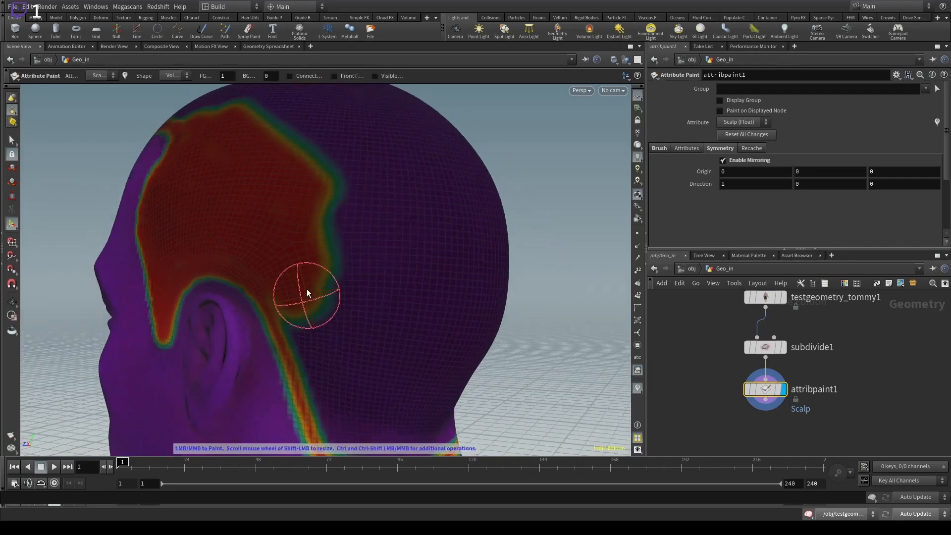
Extend the Scalp fill behind the ear and along the band behind the front hairline.
{"action": "mouse_move", "coordinate": [263, 257]}
{"action": "left_mouse_down"}
{"action": "mouse_move", "coordinate": [288, 327]}
{"action": "mouse_move", "coordinate": [274, 285]}
{"action": "mouse_move", "coordinate": [248, 275]}
{"action": "left_mouse_up"}
{"action": "key", "text": "Escape"}
{"action": "mouse_move", "coordinate": [293, 214]}
{"action": "left_mouse_down"}
{"action": "mouse_move", "coordinate": [295, 191]}
{"action": "mouse_move", "coordinate": [312, 297]}
{"action": "mouse_move", "coordinate": [427, 316]}
{"action": "mouse_move", "coordinate": [424, 299]}
{"action": "mouse_move", "coordinate": [436, 314]}
{"action": "mouse_move", "coordinate": [324, 357]}
{"action": "left_mouse_up"}
{"action": "key", "text": "Return"}
{"action": "mouse_move", "coordinate": [441, 310]}
{"action": "left_mouse_down"}
{"action": "mouse_move", "coordinate": [282, 370]}
{"action": "mouse_move", "coordinate": [317, 364]}
{"action": "left_mouse_up"}
{"action": "mouse_move", "coordinate": [359, 337]}
{"action": "left_mouse_down", "text": "alt"}
{"action": "mouse_move", "coordinate": [325, 374]}
{"action": "mouse_move", "coordinate": [234, 399]}
{"action": "left_mouse_up", "text": "alt"}
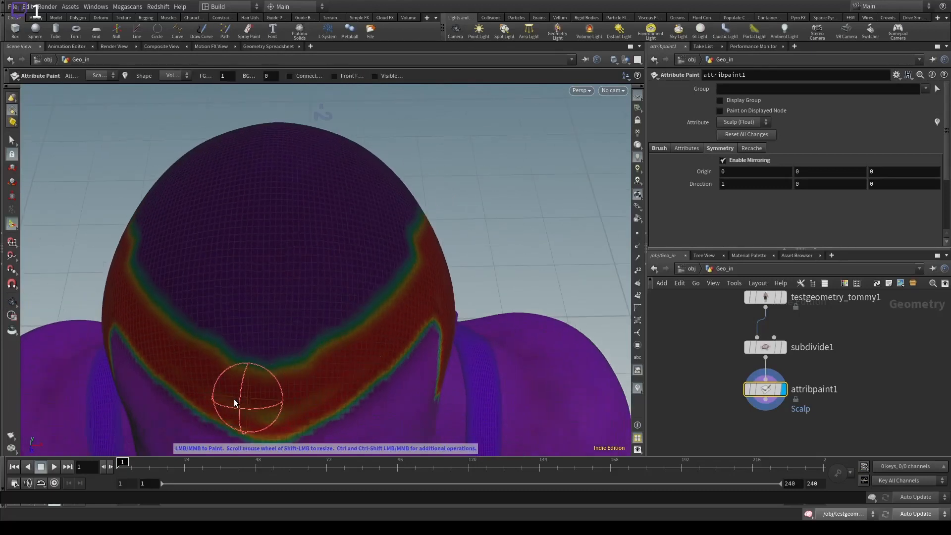
Fill the top of the head with the Scalp attribute from the front hairline back towards the crown.
{"action": "left_click_drag", "start_coordinate": [416, 286], "coordinate": [407, 284], "text": "alt"}
{"action": "left_click_drag", "start_coordinate": [419, 228], "coordinate": [285, 341]}
{"action": "mouse_move", "coordinate": [418, 248]}
{"action": "left_mouse_down"}
{"action": "mouse_move", "coordinate": [339, 340]}
{"action": "mouse_move", "coordinate": [317, 334]}
{"action": "left_mouse_up"}
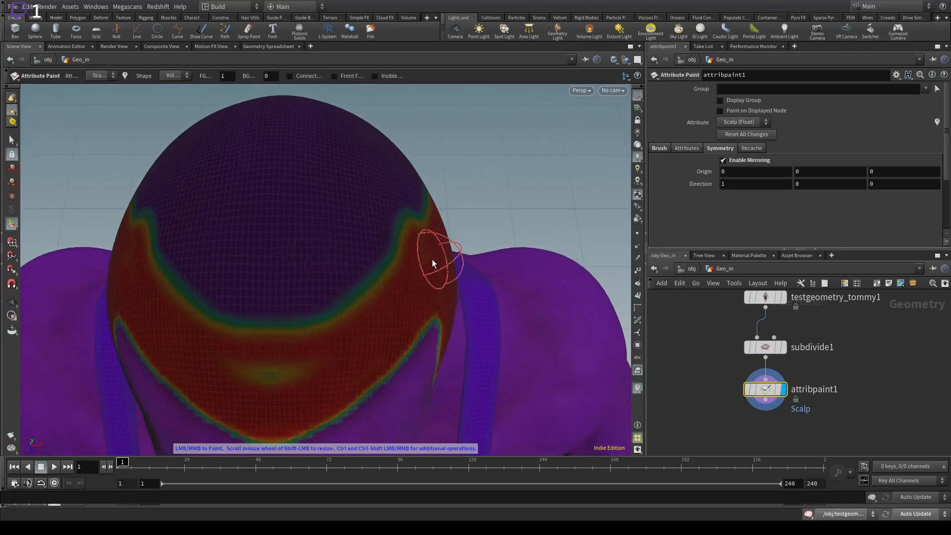
{"action": "left_click_drag", "start_coordinate": [433, 261], "coordinate": [310, 346]}
{"action": "mouse_move", "coordinate": [407, 291]}
{"action": "left_mouse_down"}
{"action": "mouse_move", "coordinate": [305, 369]}
{"action": "mouse_move", "coordinate": [268, 380]}
{"action": "left_mouse_up"}
{"action": "mouse_move", "coordinate": [351, 238]}
{"action": "left_mouse_down", "text": "alt"}
{"action": "mouse_move", "coordinate": [233, 244]}
{"action": "mouse_move", "coordinate": [340, 253]}
{"action": "left_mouse_up", "text": "alt"}
{"action": "mouse_move", "coordinate": [425, 222]}
{"action": "left_mouse_down"}
{"action": "mouse_move", "coordinate": [346, 296]}
{"action": "mouse_move", "coordinate": [332, 295]}
{"action": "mouse_move", "coordinate": [319, 267]}
{"action": "mouse_move", "coordinate": [303, 277]}
{"action": "mouse_move", "coordinate": [249, 259]}
{"action": "mouse_move", "coordinate": [246, 268]}
{"action": "mouse_move", "coordinate": [197, 221]}
{"action": "mouse_move", "coordinate": [394, 203]}
{"action": "left_mouse_up"}
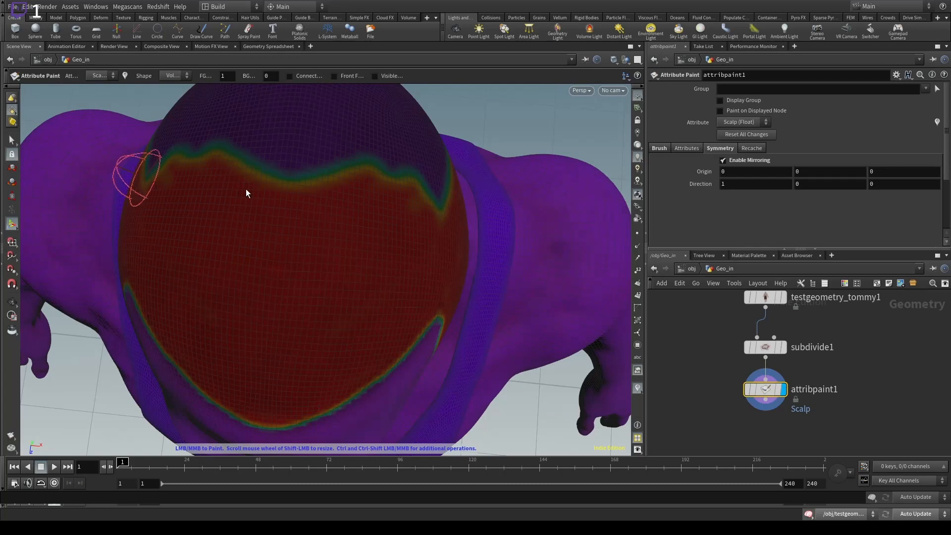
Fill the area behind the ears and above the nape hairline with the Scalp attribute.
{"action": "key", "text": "Escape"}
{"action": "mouse_move", "coordinate": [382, 206]}
{"action": "left_mouse_down"}
{"action": "mouse_move", "coordinate": [148, 106]}
{"action": "mouse_move", "coordinate": [209, 110]}
{"action": "mouse_move", "coordinate": [323, 215]}
{"action": "mouse_move", "coordinate": [265, 299]}
{"action": "mouse_move", "coordinate": [144, 318]}
{"action": "mouse_move", "coordinate": [292, 221]}
{"action": "mouse_move", "coordinate": [246, 212]}
{"action": "left_mouse_up"}
{"action": "key", "text": "Return"}
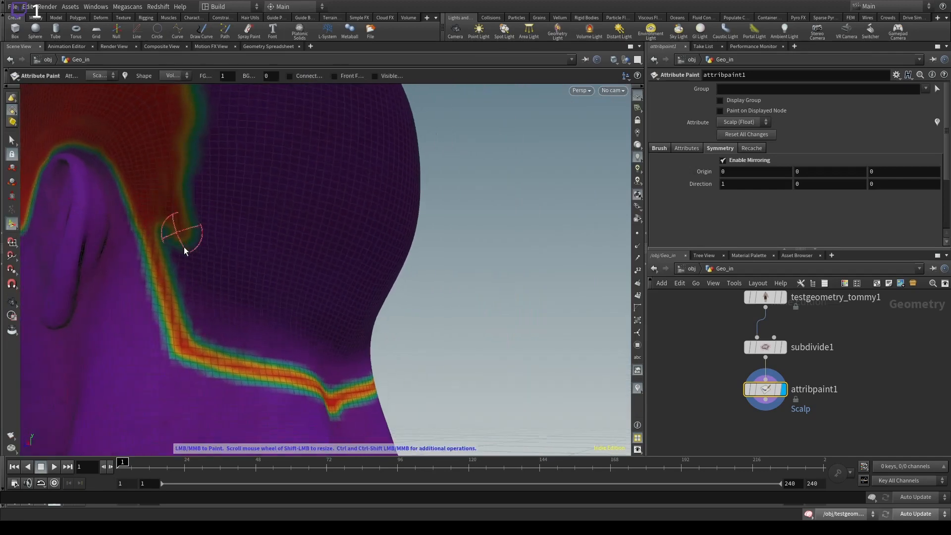
{"action": "mouse_move", "coordinate": [184, 251]}
{"action": "left_mouse_down"}
{"action": "mouse_move", "coordinate": [189, 322]}
{"action": "mouse_move", "coordinate": [248, 350]}
{"action": "left_mouse_up"}
{"action": "mouse_move", "coordinate": [247, 351]}
{"action": "left_mouse_down", "text": "alt"}
{"action": "mouse_move", "coordinate": [191, 342]}
{"action": "mouse_move", "coordinate": [350, 380]}
{"action": "mouse_move", "coordinate": [276, 361]}
{"action": "mouse_move", "coordinate": [427, 363]}
{"action": "left_mouse_up", "text": "alt"}
{"action": "mouse_move", "coordinate": [367, 386]}
{"action": "left_mouse_down", "text": "alt"}
{"action": "mouse_move", "coordinate": [314, 312]}
{"action": "mouse_move", "coordinate": [287, 329]}
{"action": "mouse_move", "coordinate": [218, 233]}
{"action": "left_mouse_up", "text": "alt"}
{"action": "mouse_move", "coordinate": [176, 166]}
{"action": "left_mouse_down"}
{"action": "mouse_move", "coordinate": [198, 229]}
{"action": "mouse_move", "coordinate": [171, 216]}
{"action": "mouse_move", "coordinate": [204, 363]}
{"action": "mouse_move", "coordinate": [228, 395]}
{"action": "left_mouse_up"}
{"action": "mouse_move", "coordinate": [284, 378]}
{"action": "left_mouse_down", "text": "alt"}
{"action": "mouse_move", "coordinate": [187, 297]}
{"action": "mouse_move", "coordinate": [240, 373]}
{"action": "mouse_move", "coordinate": [212, 354]}
{"action": "mouse_move", "coordinate": [278, 403]}
{"action": "left_mouse_up", "text": "alt"}
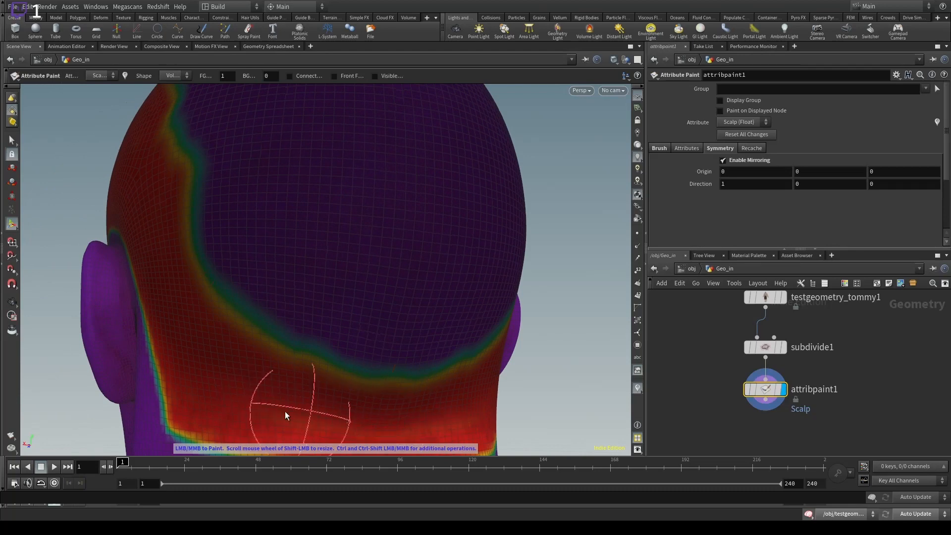
Fill the remaining area on the back of the head and the crown with the Scalp attribute.
{"action": "key", "text": "Escape"}
{"action": "mouse_move", "coordinate": [172, 154]}
{"action": "left_mouse_down"}
{"action": "mouse_move", "coordinate": [293, 342]}
{"action": "mouse_move", "coordinate": [307, 343]}
{"action": "mouse_move", "coordinate": [254, 277]}
{"action": "mouse_move", "coordinate": [263, 311]}
{"action": "left_mouse_up"}
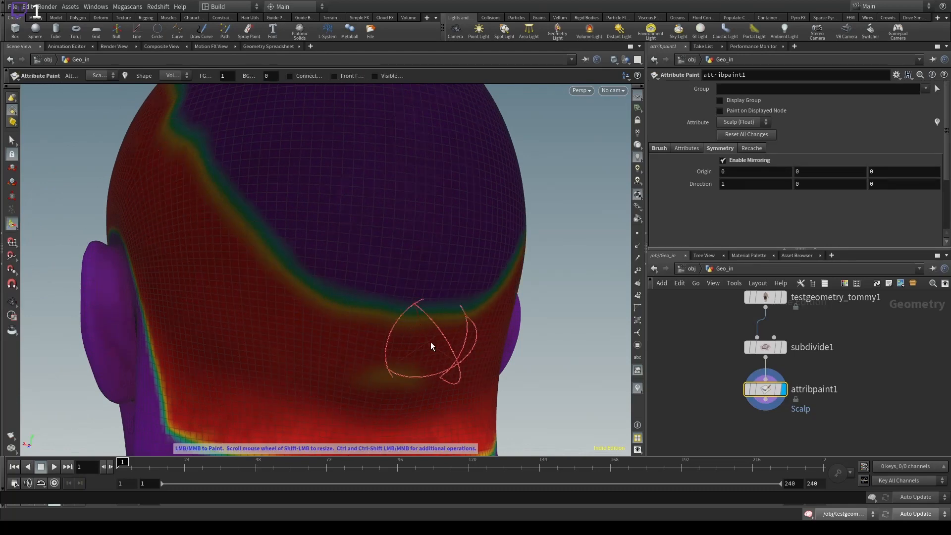
{"action": "key", "text": "Escape"}
{"action": "mouse_move", "coordinate": [297, 365]}
{"action": "left_mouse_down"}
{"action": "mouse_move", "coordinate": [320, 291]}
{"action": "mouse_move", "coordinate": [286, 340]}
{"action": "mouse_move", "coordinate": [212, 333]}
{"action": "left_mouse_up"}
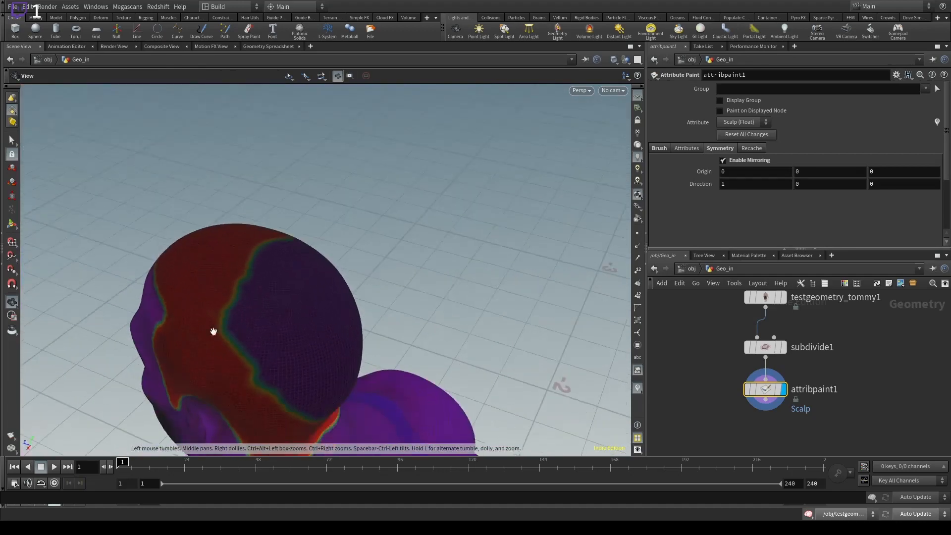
{"action": "key", "text": "Return"}
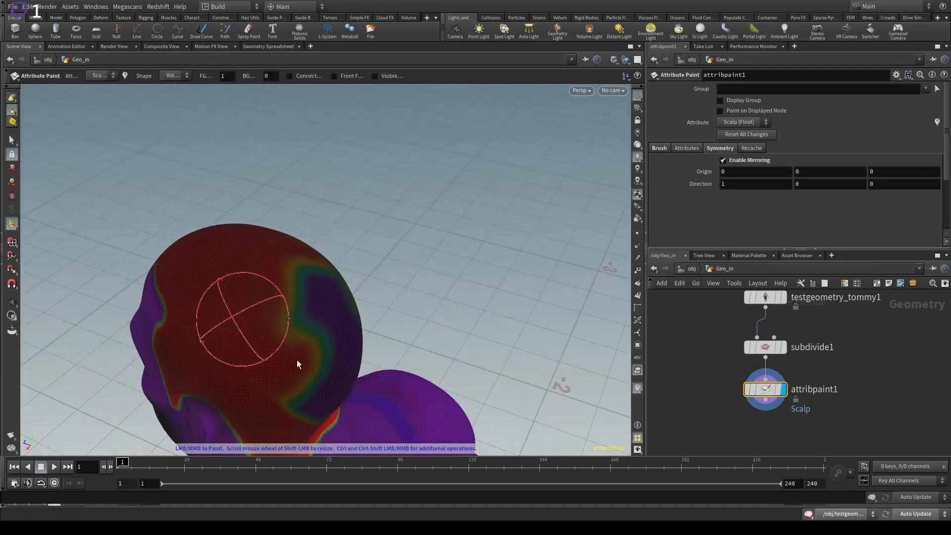
{"action": "key", "text": "Escape"}
{"action": "mouse_move", "coordinate": [297, 365]}
{"action": "left_mouse_down"}
{"action": "mouse_move", "coordinate": [216, 340]}
{"action": "mouse_move", "coordinate": [331, 276]}
{"action": "mouse_move", "coordinate": [319, 289]}
{"action": "left_mouse_up"}
{"action": "mouse_move", "coordinate": [322, 190]}
{"action": "left_mouse_down"}
{"action": "mouse_move", "coordinate": [352, 211]}
{"action": "mouse_move", "coordinate": [311, 204]}
{"action": "mouse_move", "coordinate": [291, 249]}
{"action": "mouse_move", "coordinate": [286, 319]}
{"action": "mouse_move", "coordinate": [352, 347]}
{"action": "mouse_move", "coordinate": [293, 325]}
{"action": "mouse_move", "coordinate": [497, 227]}
{"action": "mouse_move", "coordinate": [363, 281]}
{"action": "mouse_move", "coordinate": [344, 252]}
{"action": "mouse_move", "coordinate": [278, 239]}
{"action": "mouse_move", "coordinate": [303, 210]}
{"action": "mouse_move", "coordinate": [261, 268]}
{"action": "mouse_move", "coordinate": [226, 281]}
{"action": "mouse_move", "coordinate": [430, 293]}
{"action": "mouse_move", "coordinate": [174, 318]}
{"action": "mouse_move", "coordinate": [342, 365]}
{"action": "left_mouse_up"}
{"action": "key", "text": "Escape"}
Add a second float attribute named Eyebrow and make it the active attribute for painting.
{"action": "right_click_drag", "start_coordinate": [342, 365], "coordinate": [431, 168]}
{"action": "left_click_drag", "start_coordinate": [430, 168], "coordinate": [380, 225]}
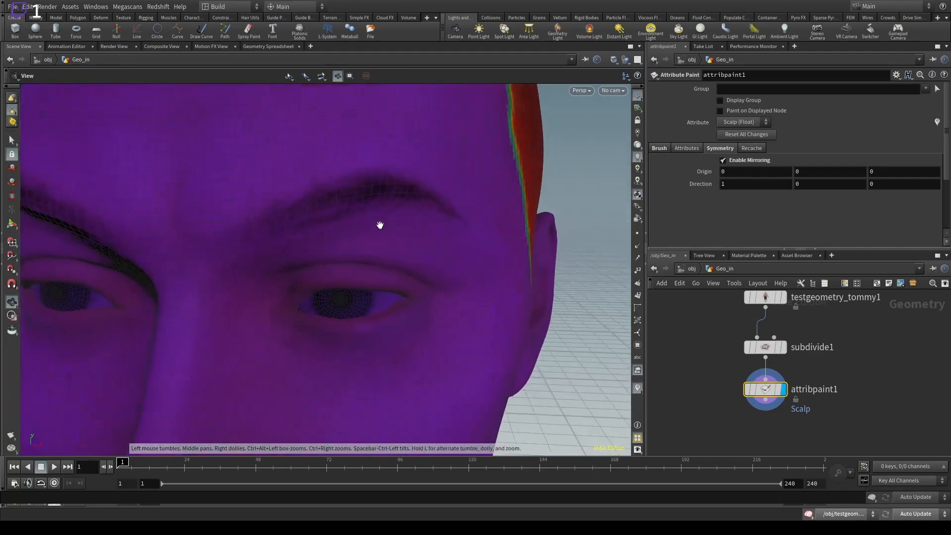
{"action": "right_click_drag", "start_coordinate": [380, 225], "coordinate": [327, 257]}
{"action": "left_click_drag", "start_coordinate": [327, 257], "coordinate": [413, 265]}
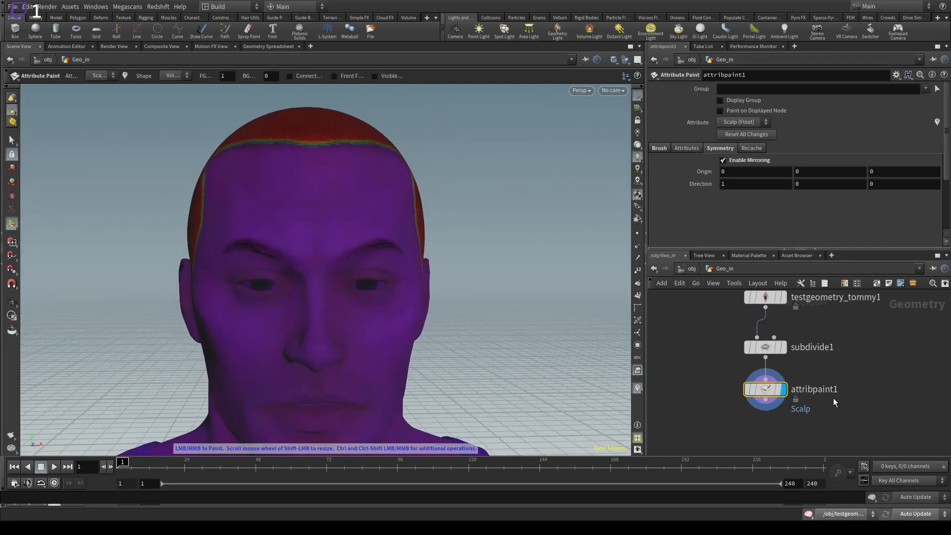
{"action": "left_click", "coordinate": [688, 148]}
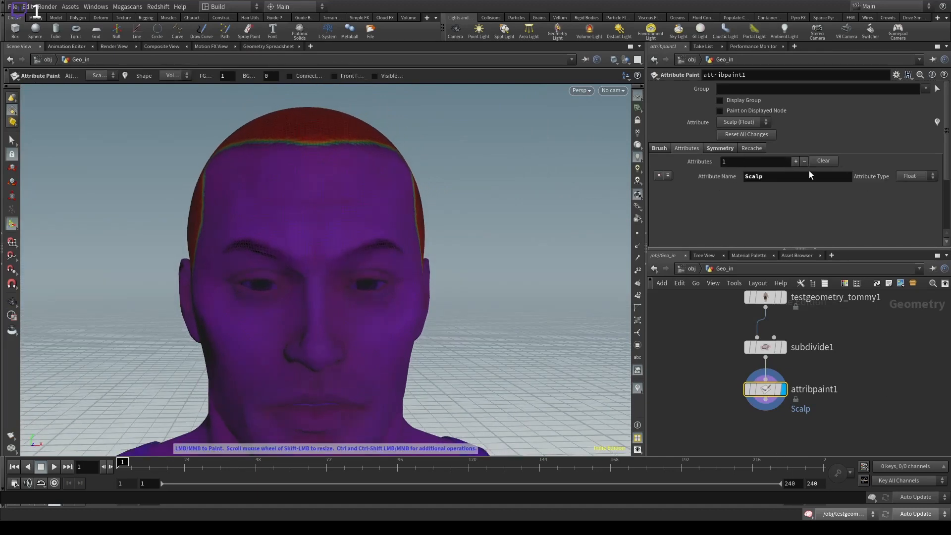
{"action": "left_click", "coordinate": [794, 161]}
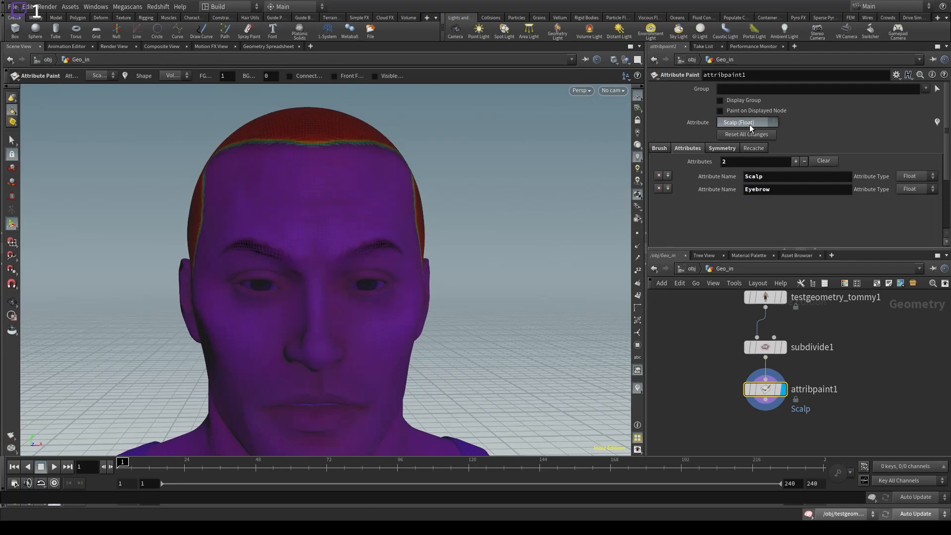
{"action": "left_click", "coordinate": [736, 141]}
Shrink the brush to about the eyebrow's thickness and undo the test stroke made at its inner end.
{"action": "left_click_drag", "start_coordinate": [341, 230], "coordinate": [306, 227], "text": "alt"}
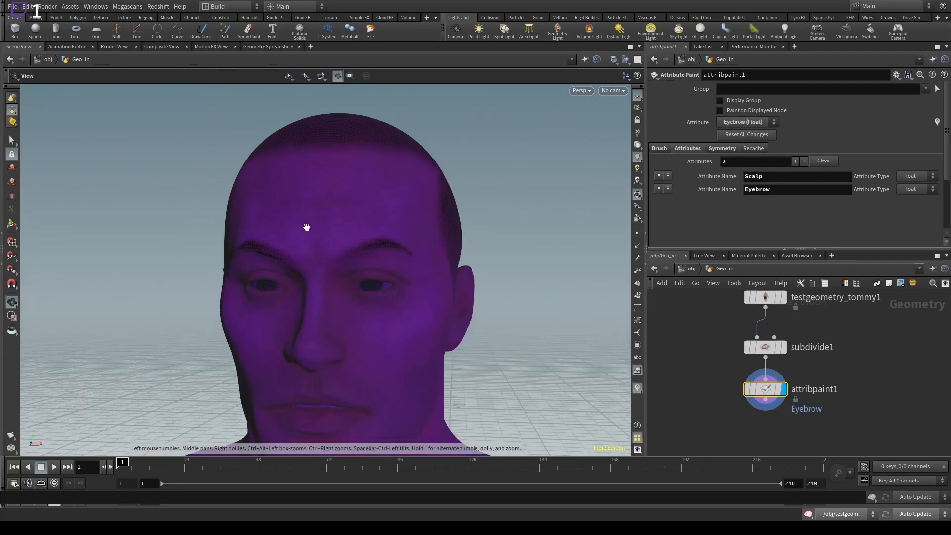
{"action": "mouse_move", "coordinate": [305, 227]}
{"action": "right_mouse_down", "text": "alt"}
{"action": "mouse_move", "coordinate": [440, 211]}
{"action": "mouse_move", "coordinate": [388, 242]}
{"action": "right_mouse_up", "text": "alt"}
{"action": "left_click_drag", "start_coordinate": [389, 243], "coordinate": [276, 331], "text": "alt"}
{"action": "right_click_drag", "start_coordinate": [275, 332], "coordinate": [397, 312], "text": "alt"}
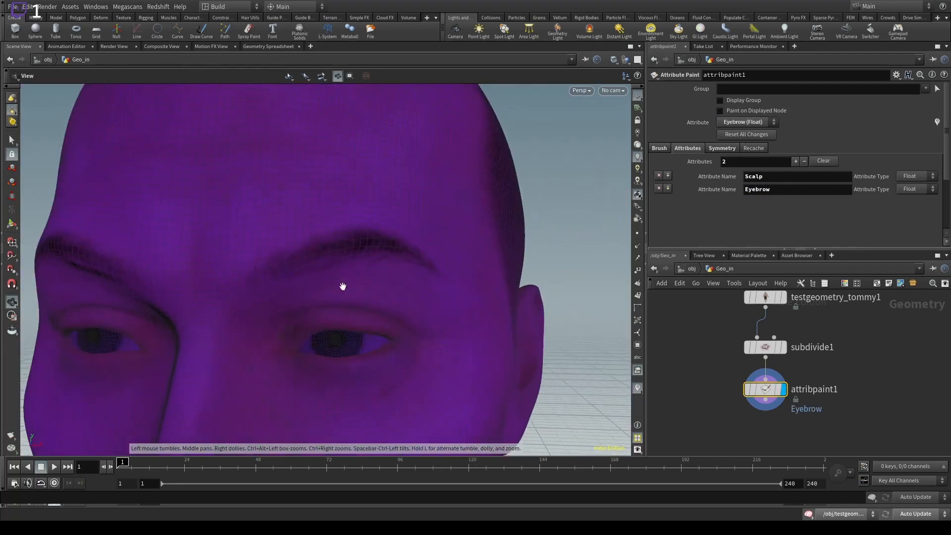
{"action": "scroll", "coordinate": [250, 276], "scroll_direction": "down", "scroll_amount": 5}
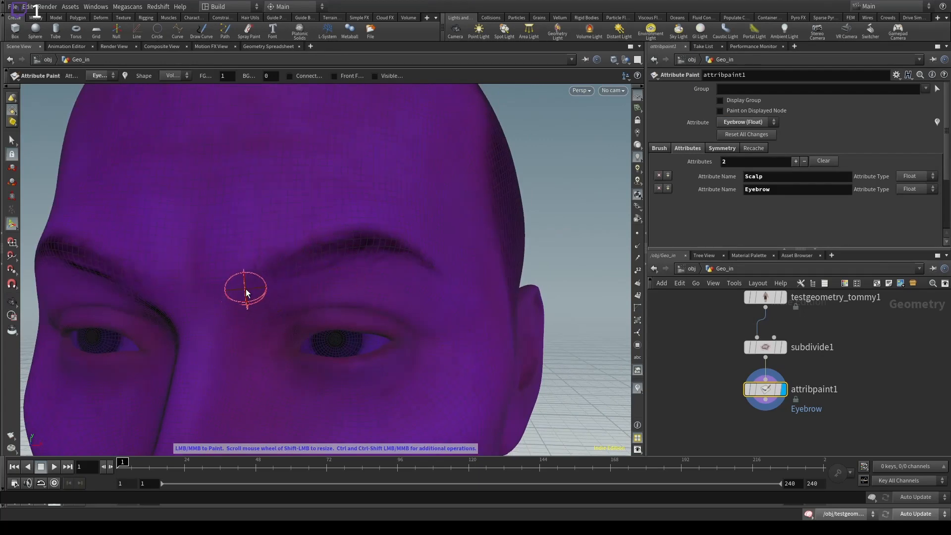
{"action": "left_click_drag", "start_coordinate": [246, 283], "coordinate": [242, 284]}
{"action": "key", "text": "ctrl+z"}
{"action": "key", "text": "ctrl+z"}
{"action": "scroll", "coordinate": [244, 284], "scroll_direction": "down", "scroll_amount": 3}
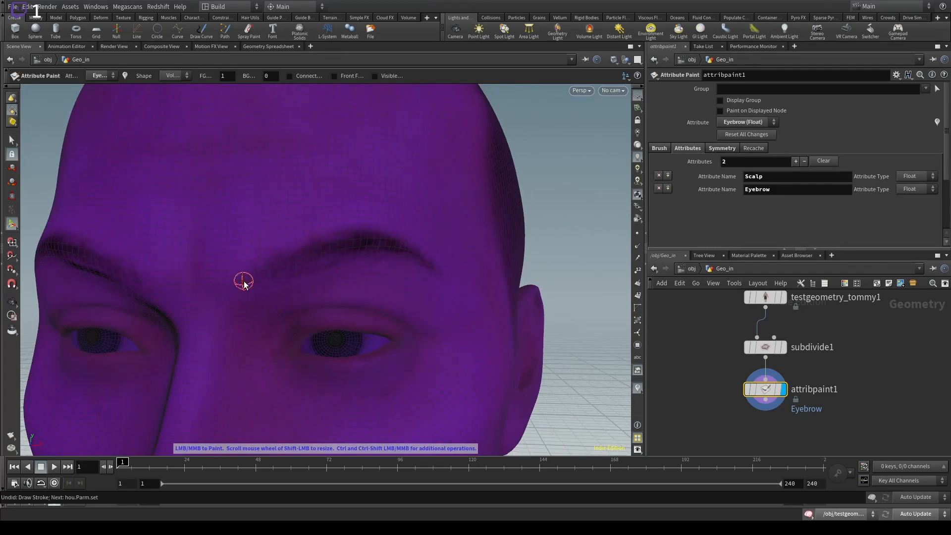
Paint the Eyebrow attribute onto the inner end of the brow beside the nose bridge.
{"action": "middle_click_drag", "start_coordinate": [247, 289], "coordinate": [166, 318], "text": "alt"}
{"action": "left_click_drag", "start_coordinate": [165, 318], "coordinate": [180, 287], "text": "alt"}
{"action": "middle_click_drag", "start_coordinate": [180, 286], "coordinate": [293, 284], "text": "alt"}
{"action": "mouse_move", "coordinate": [292, 284]}
{"action": "right_mouse_down", "text": "alt"}
{"action": "mouse_move", "coordinate": [291, 263]}
{"action": "mouse_move", "coordinate": [372, 231]}
{"action": "mouse_move", "coordinate": [321, 256]}
{"action": "right_mouse_up", "text": "alt"}
{"action": "left_click_drag", "start_coordinate": [321, 256], "coordinate": [357, 259], "text": "alt"}
{"action": "mouse_move", "coordinate": [317, 248]}
{"action": "right_mouse_down", "text": "alt"}
{"action": "mouse_move", "coordinate": [391, 245]}
{"action": "mouse_move", "coordinate": [355, 257]}
{"action": "right_mouse_up", "text": "alt"}
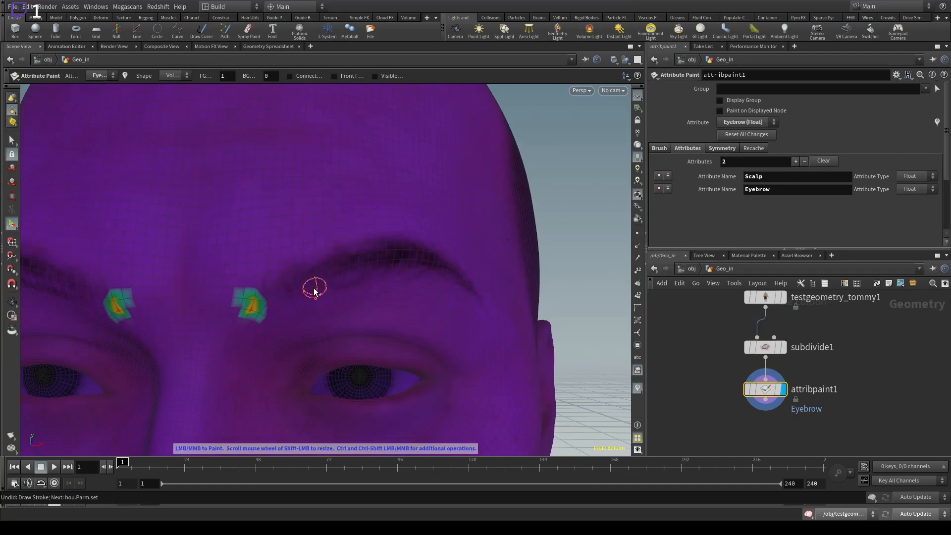
{"action": "right_click_drag", "start_coordinate": [314, 285], "coordinate": [414, 293], "text": "alt"}
{"action": "right_click_drag", "start_coordinate": [454, 375], "coordinate": [409, 333], "text": "alt"}
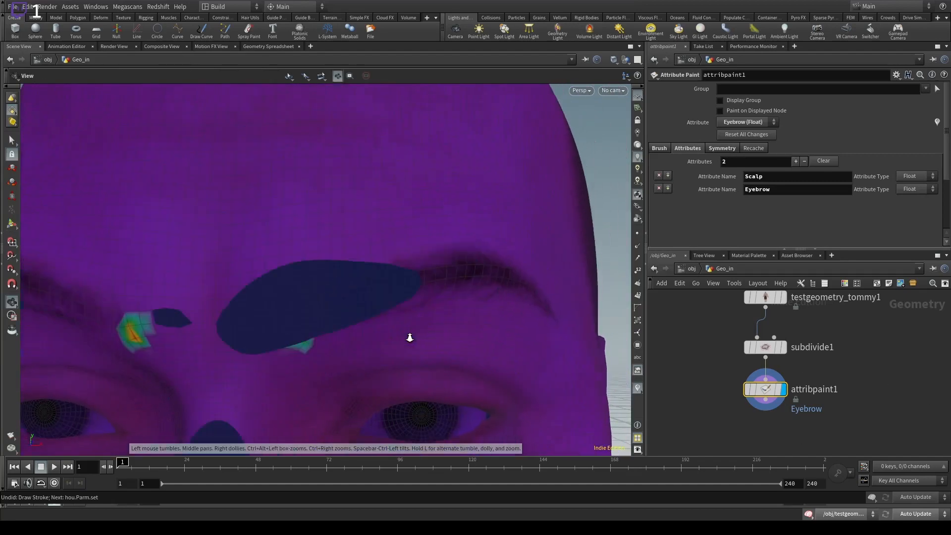
{"action": "key", "text": "Return"}
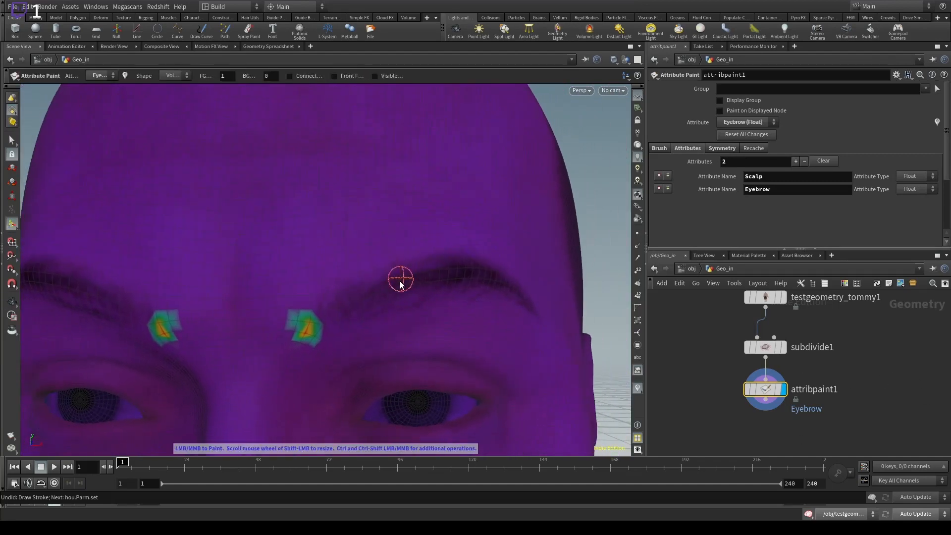
Paint the Eyebrow attribute along the brow arch from the inner end out to the tail.
{"action": "mouse_move", "coordinate": [369, 292]}
{"action": "left_mouse_down"}
{"action": "mouse_move", "coordinate": [399, 278]}
{"action": "mouse_move", "coordinate": [319, 324]}
{"action": "left_mouse_up"}
{"action": "mouse_move", "coordinate": [380, 291]}
{"action": "left_mouse_down"}
{"action": "mouse_move", "coordinate": [389, 276]}
{"action": "mouse_move", "coordinate": [314, 329]}
{"action": "left_mouse_up"}
{"action": "key", "text": "Escape"}
{"action": "mouse_move", "coordinate": [437, 292]}
{"action": "left_mouse_down"}
{"action": "mouse_move", "coordinate": [245, 327]}
{"action": "mouse_move", "coordinate": [307, 311]}
{"action": "mouse_move", "coordinate": [276, 306]}
{"action": "mouse_move", "coordinate": [376, 337]}
{"action": "left_mouse_up"}
{"action": "key", "text": "Return"}
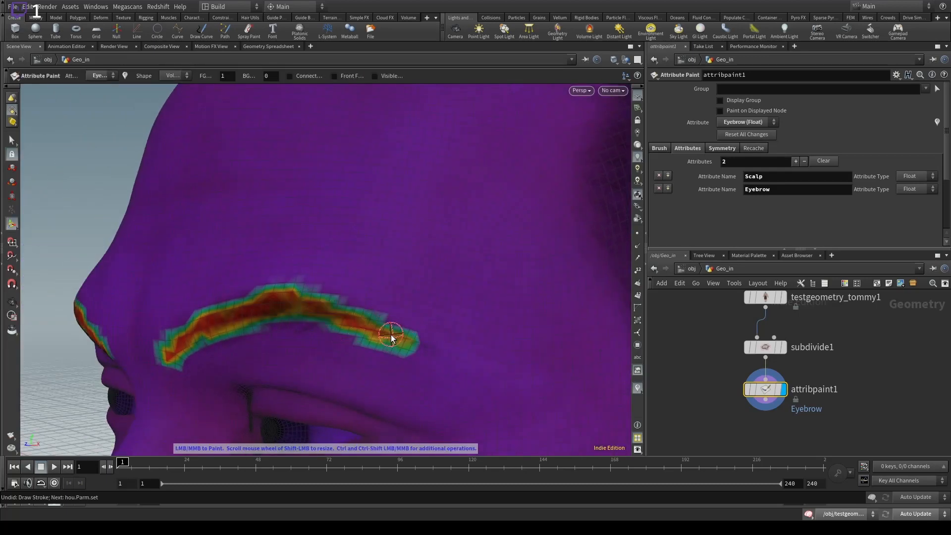
Set the brush shape to Fill and smooth the whole Eyebrow mask.
{"action": "right_click_drag", "start_coordinate": [424, 345], "coordinate": [388, 333], "text": "alt"}
{"action": "left_click_drag", "start_coordinate": [388, 334], "coordinate": [385, 337], "text": "alt"}
{"action": "middle_click_drag", "start_coordinate": [384, 337], "coordinate": [365, 261], "text": "alt"}
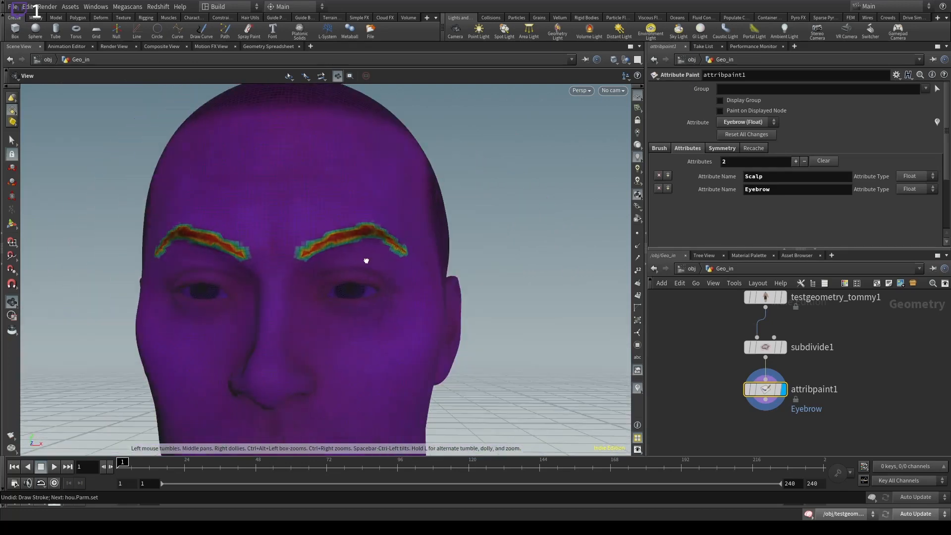
{"action": "left_click_drag", "start_coordinate": [365, 261], "coordinate": [349, 259], "text": "alt"}
{"action": "mouse_move", "coordinate": [349, 259]}
{"action": "right_mouse_down", "text": "alt"}
{"action": "mouse_move", "coordinate": [419, 235]}
{"action": "mouse_move", "coordinate": [501, 284]}
{"action": "right_mouse_up", "text": "alt"}
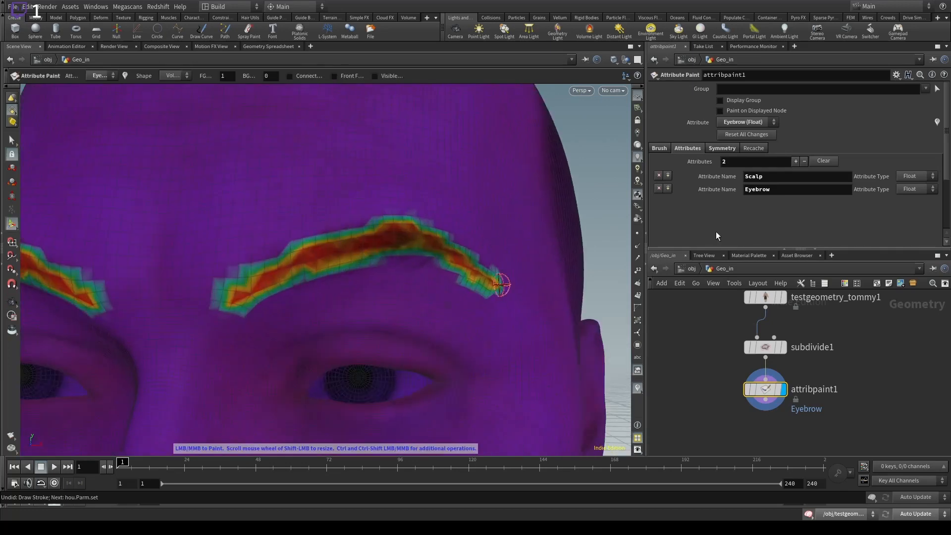
{"action": "left_click", "coordinate": [659, 149]}
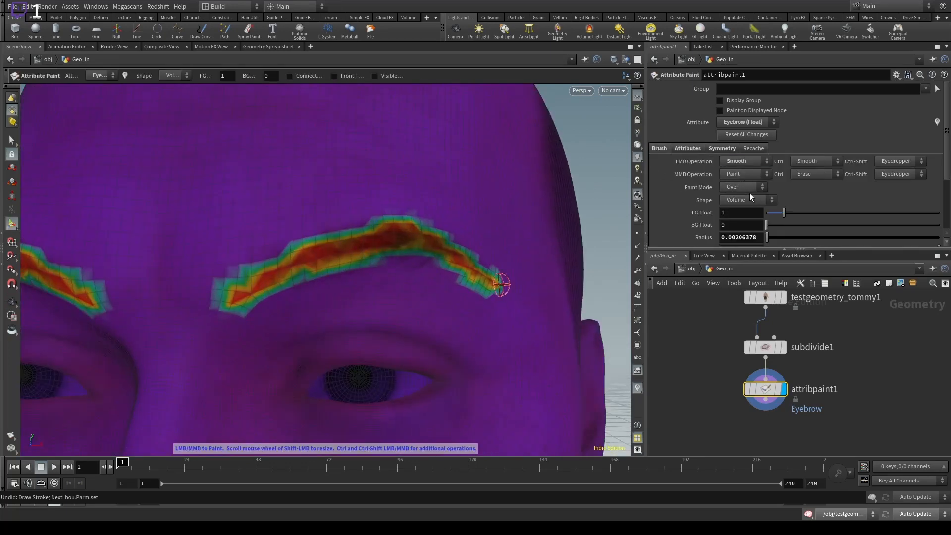
{"action": "left_click", "coordinate": [742, 239]}
{"action": "left_click", "coordinate": [394, 239]}
Set the main brush operation to Erase with the Volume shape, and trim the eyebrow's outer tail using a radius of 0.0075239.
{"action": "right_click_drag", "start_coordinate": [394, 239], "coordinate": [323, 285], "text": "alt"}
{"action": "left_click_drag", "start_coordinate": [324, 286], "coordinate": [409, 310], "text": "alt"}
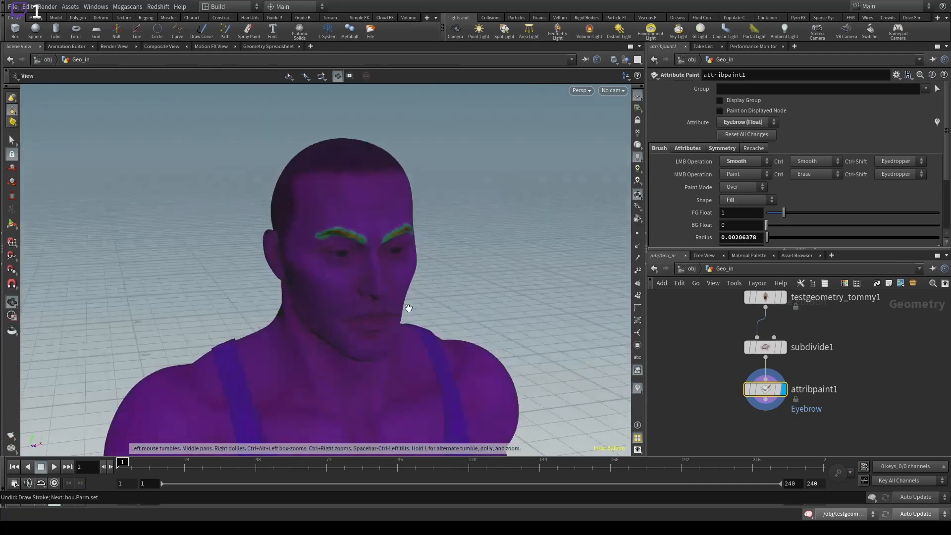
{"action": "right_click_drag", "start_coordinate": [410, 310], "coordinate": [554, 233], "text": "alt"}
{"action": "left_click_drag", "start_coordinate": [554, 234], "coordinate": [363, 246], "text": "alt"}
{"action": "right_click_drag", "start_coordinate": [363, 246], "coordinate": [428, 221], "text": "alt"}
{"action": "left_click_drag", "start_coordinate": [429, 221], "coordinate": [376, 227], "text": "alt"}
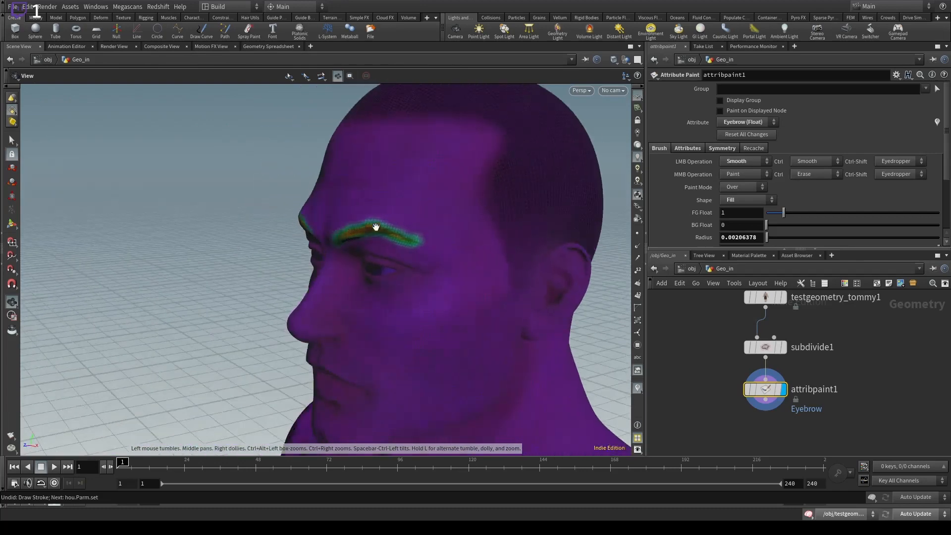
{"action": "right_click_drag", "start_coordinate": [376, 227], "coordinate": [537, 231], "text": "alt"}
{"action": "left_click_drag", "start_coordinate": [423, 234], "coordinate": [461, 233], "text": "alt"}
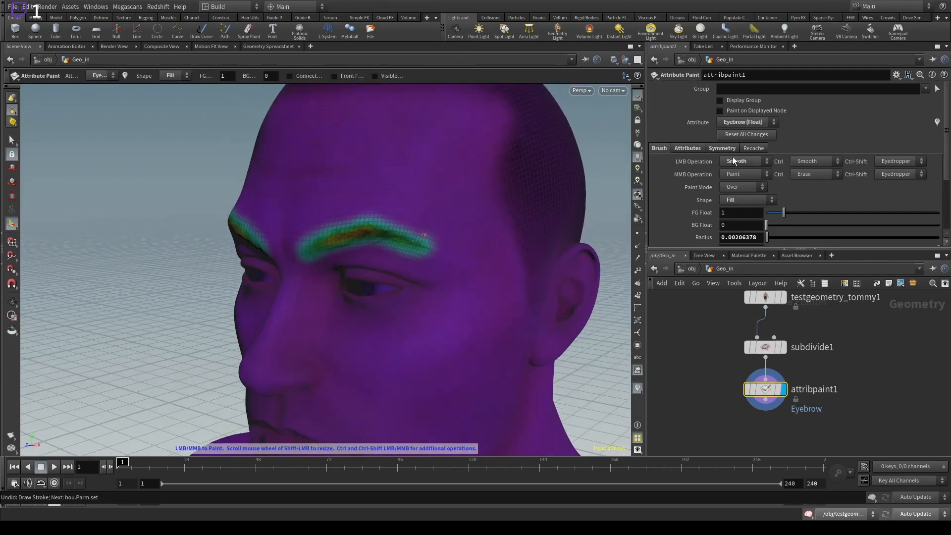
{"action": "left_click", "coordinate": [735, 160]}
{"action": "left_click", "coordinate": [742, 192]}
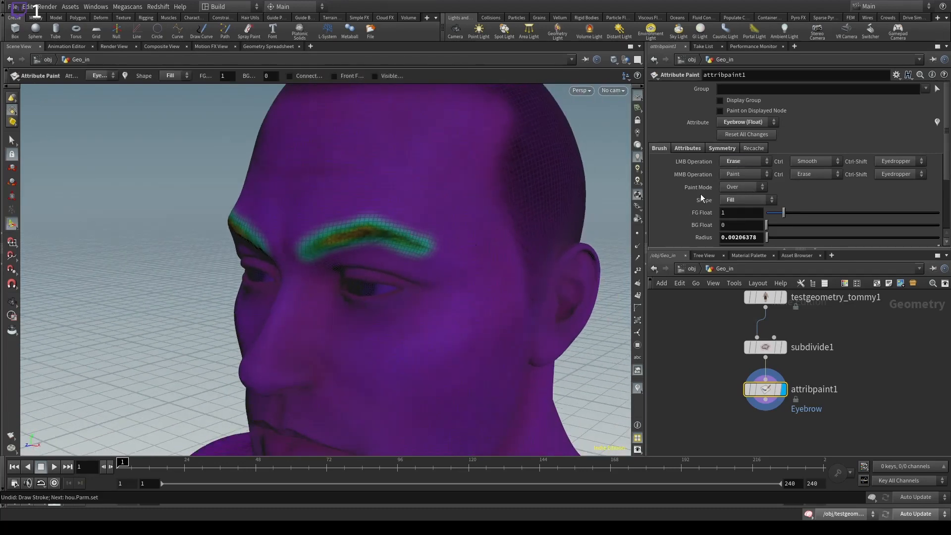
{"action": "left_click", "coordinate": [738, 207]}
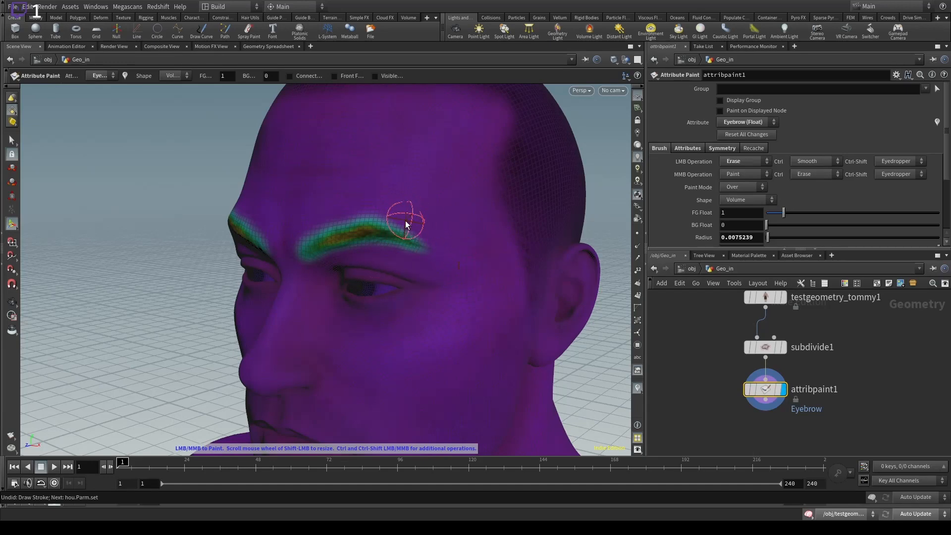
Switch the painted attribute back to Scalp, set the main brush operation to Smooth, and brush along the temple hairline.
{"action": "key", "text": "Escape"}
{"action": "mouse_move", "coordinate": [451, 251]}
{"action": "left_mouse_down"}
{"action": "mouse_move", "coordinate": [385, 210]}
{"action": "mouse_move", "coordinate": [463, 265]}
{"action": "mouse_move", "coordinate": [369, 255]}
{"action": "mouse_move", "coordinate": [429, 212]}
{"action": "mouse_move", "coordinate": [496, 242]}
{"action": "mouse_move", "coordinate": [425, 221]}
{"action": "mouse_move", "coordinate": [416, 268]}
{"action": "mouse_move", "coordinate": [435, 310]}
{"action": "left_mouse_up"}
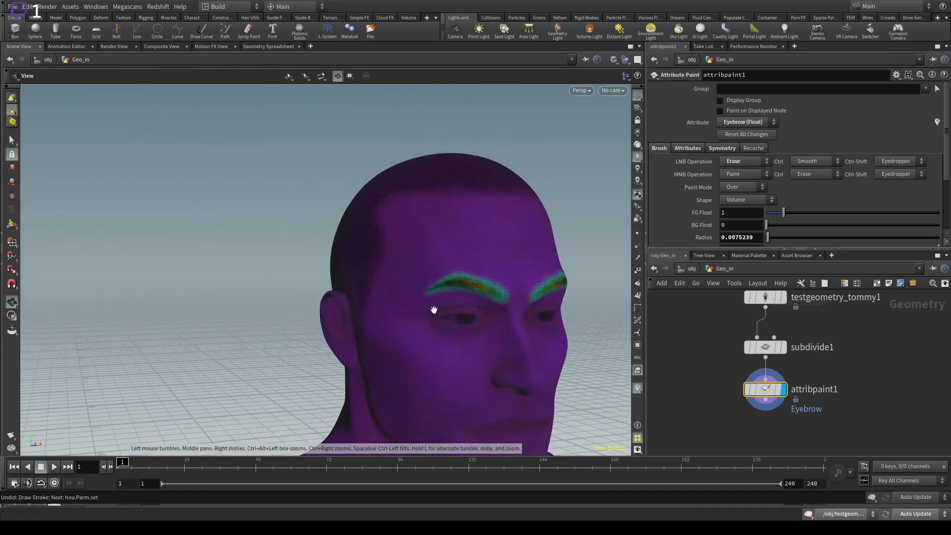
{"action": "right_click_drag", "start_coordinate": [436, 310], "coordinate": [380, 315]}
{"action": "left_click_drag", "start_coordinate": [381, 315], "coordinate": [446, 257]}
{"action": "middle_click_drag", "start_coordinate": [446, 257], "coordinate": [471, 261]}
{"action": "left_click_drag", "start_coordinate": [470, 261], "coordinate": [397, 218]}
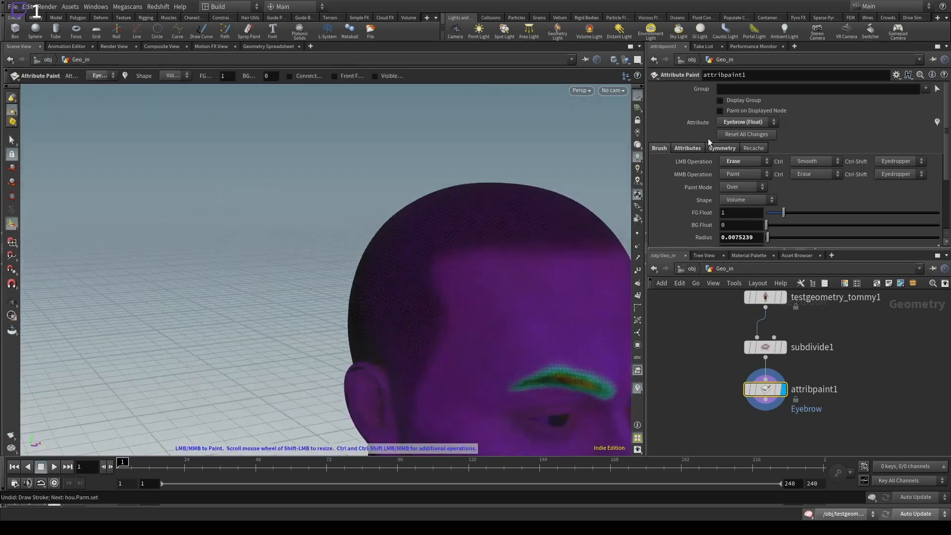
{"action": "left_click", "coordinate": [741, 128]}
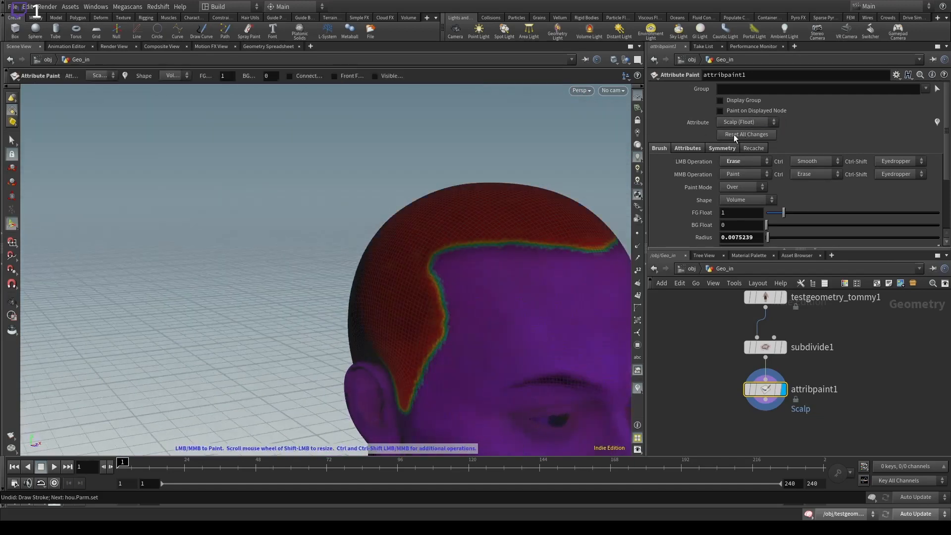
{"action": "mouse_move", "coordinate": [492, 276]}
{"action": "left_mouse_down"}
{"action": "mouse_move", "coordinate": [390, 269]}
{"action": "mouse_move", "coordinate": [388, 278]}
{"action": "left_mouse_up"}
{"action": "left_click", "coordinate": [738, 183]}
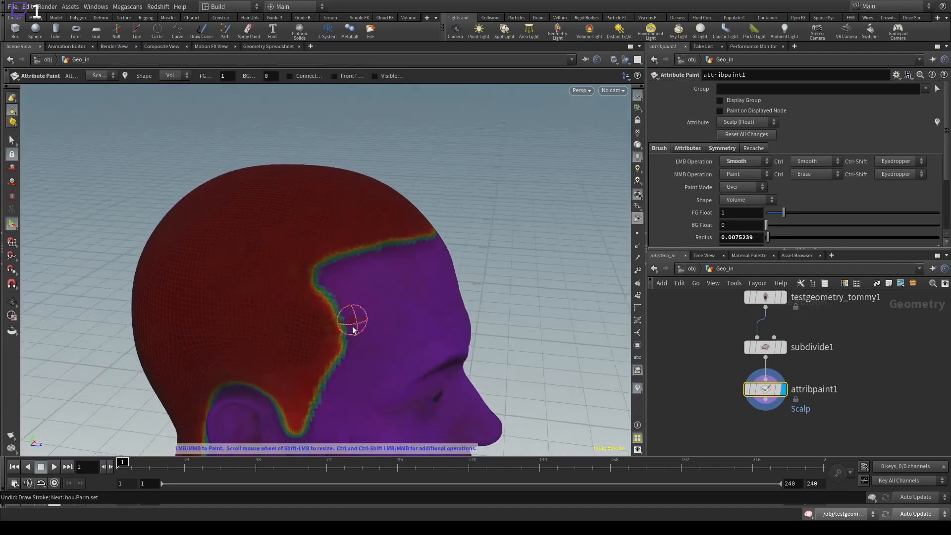
{"action": "left_click_drag", "start_coordinate": [353, 330], "coordinate": [282, 274]}
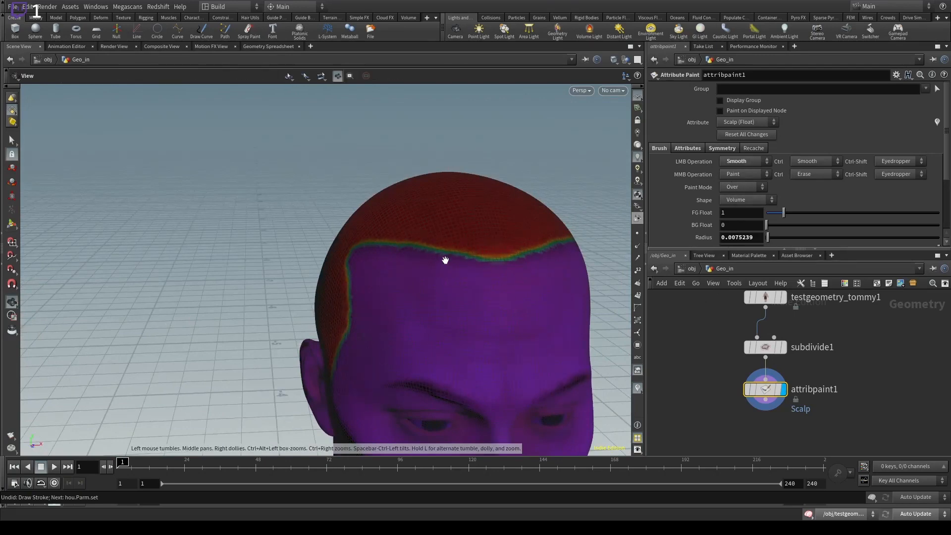
{"action": "left_click_drag", "start_coordinate": [444, 259], "coordinate": [440, 226], "text": "alt"}
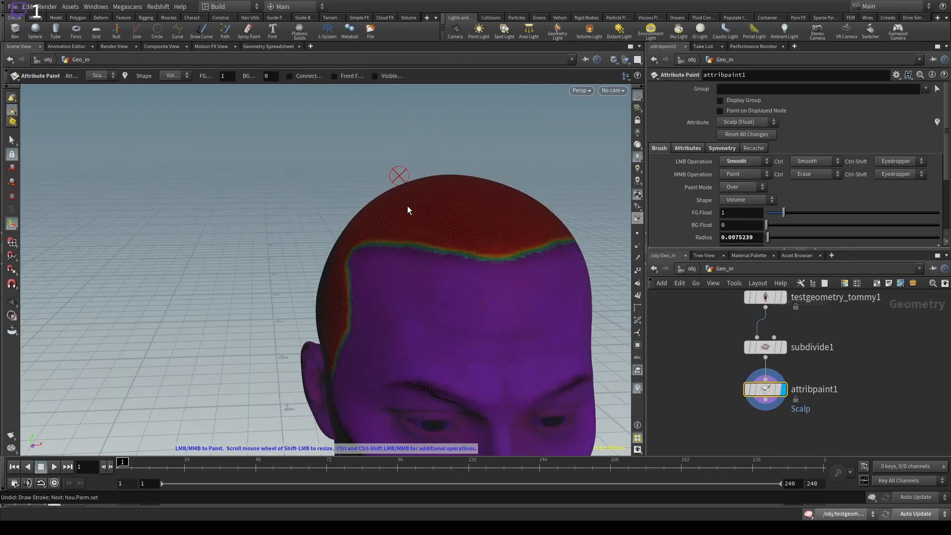
{"action": "left_click_drag", "start_coordinate": [548, 213], "coordinate": [305, 229], "text": "alt"}
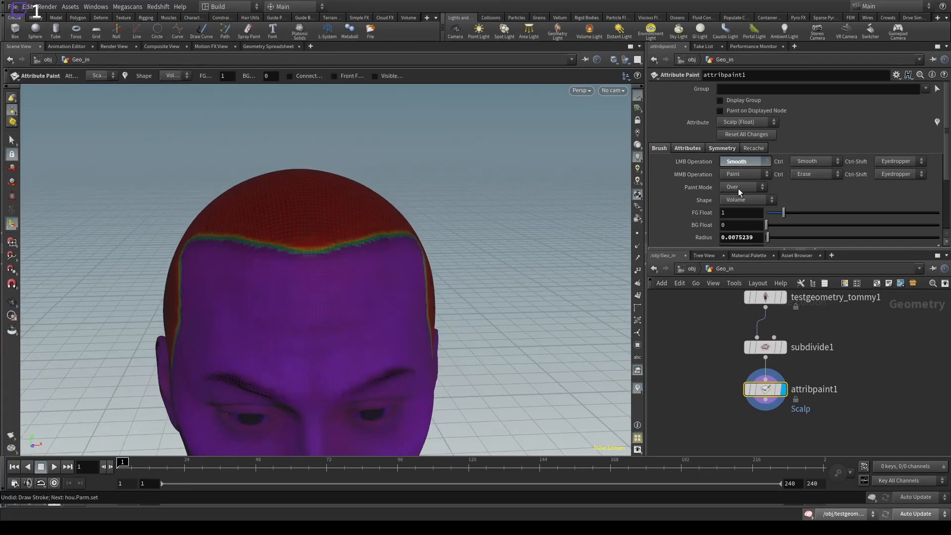
Set the brush shape to Fill and smooth the edges of the whole Scalp mask.
{"action": "left_click", "coordinate": [746, 199]}
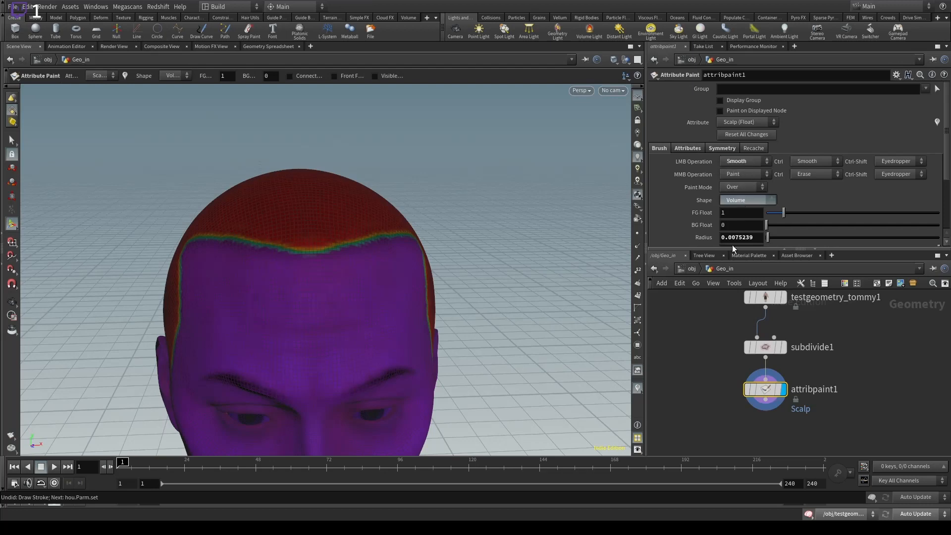
{"action": "left_click", "coordinate": [731, 243]}
{"action": "left_click", "coordinate": [346, 246]}
{"action": "key", "text": "Escape"}
{"action": "mouse_move", "coordinate": [346, 248]}
{"action": "left_mouse_down"}
{"action": "mouse_move", "coordinate": [436, 239]}
{"action": "mouse_move", "coordinate": [312, 281]}
{"action": "mouse_move", "coordinate": [242, 333]}
{"action": "left_mouse_up"}
{"action": "key", "text": "Return"}
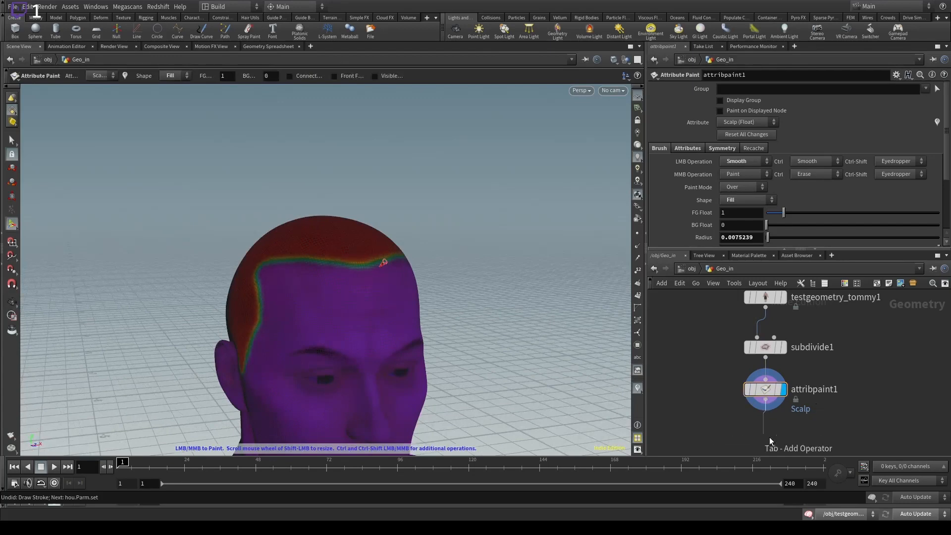
Add a Null node below attribpaint1, connected to its output, and rename it OUT.
{"action": "key", "text": "Tab"}
{"action": "type", "text": "null"}
{"action": "key", "text": "Return"}
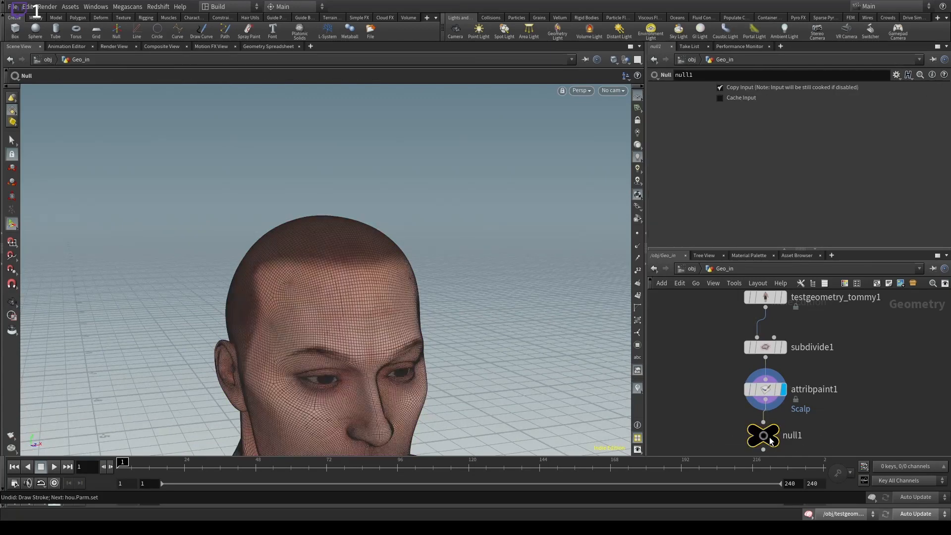
{"action": "left_click", "coordinate": [802, 431]}
{"action": "type", "text": "OU"}
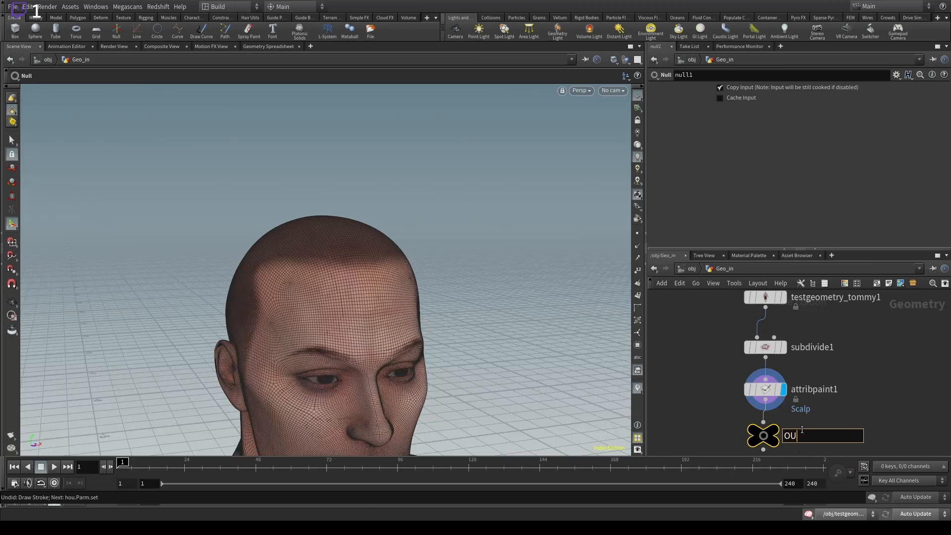
{"action": "type", "text": "T"}
{"action": "key", "text": "Return"}
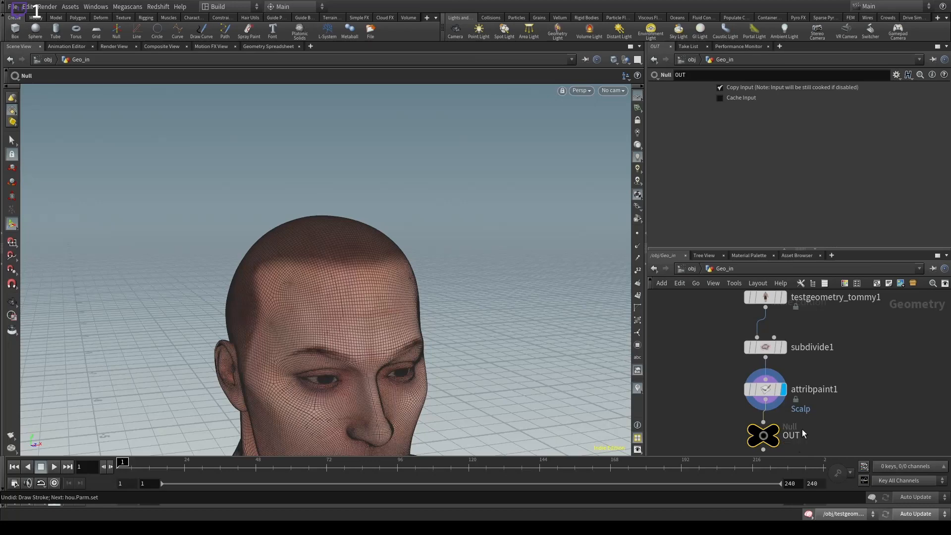
Add a VDB from Polygons node fed by the subdivide1 output and display its result.
{"action": "left_click", "coordinate": [776, 432]}
{"action": "mouse_move", "coordinate": [870, 428]}
{"action": "middle_mouse_down"}
{"action": "mouse_move", "coordinate": [744, 437]}
{"action": "mouse_move", "coordinate": [813, 412]}
{"action": "middle_mouse_up"}
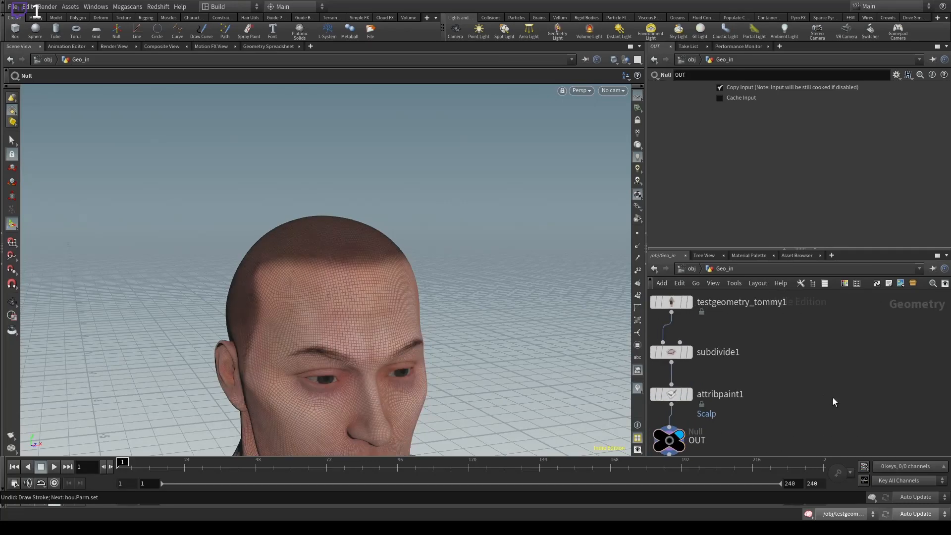
{"action": "left_click", "coordinate": [671, 366]}
{"action": "key", "text": "Return"}
{"action": "left_click", "coordinate": [862, 359]}
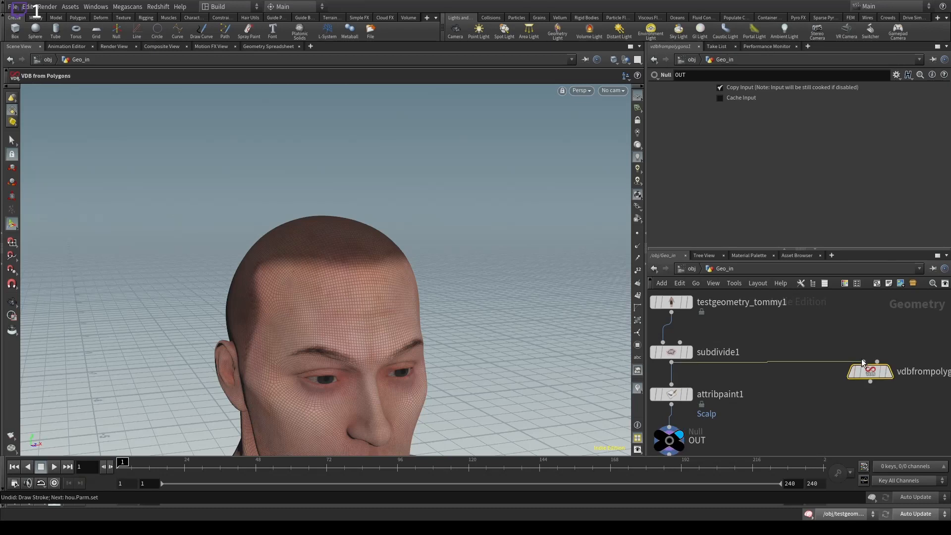
{"action": "left_click", "coordinate": [890, 373]}
{"action": "scroll", "coordinate": [345, 340], "scroll_direction": "down", "scroll_amount": 5}
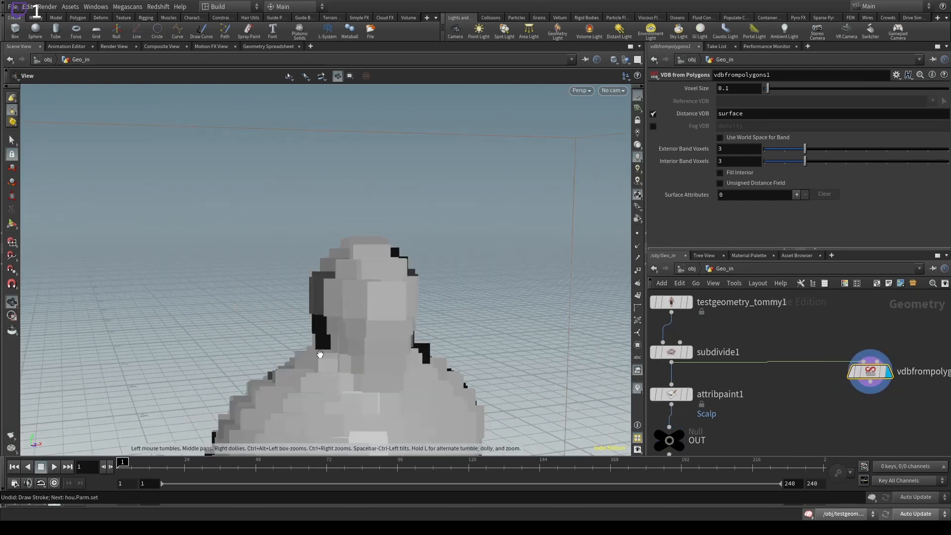
Set the VDB from Polygons voxel size to 0.01 and inspect the resulting head.
{"action": "left_click", "coordinate": [724, 89]}
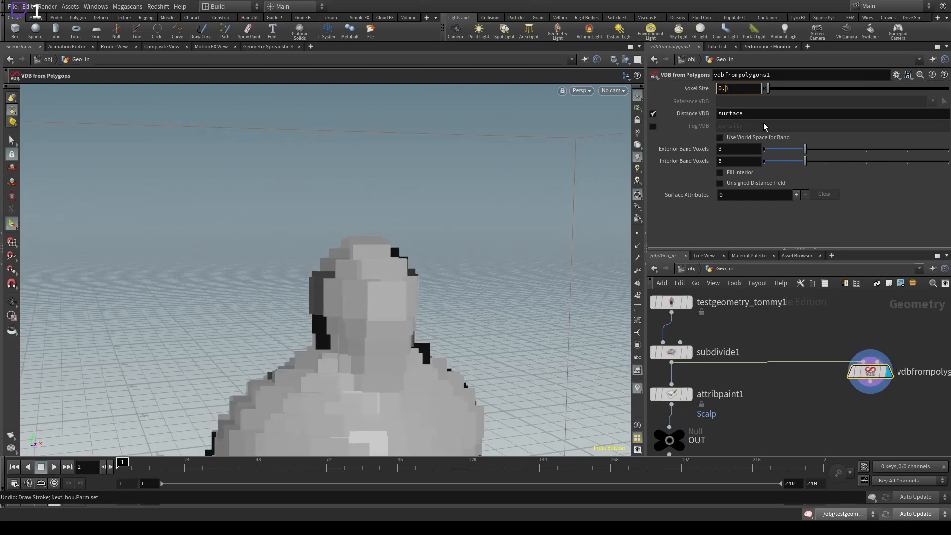
{"action": "type", "text": "0"}
{"action": "key", "text": "Return"}
{"action": "left_click_drag", "start_coordinate": [262, 388], "coordinate": [292, 332]}
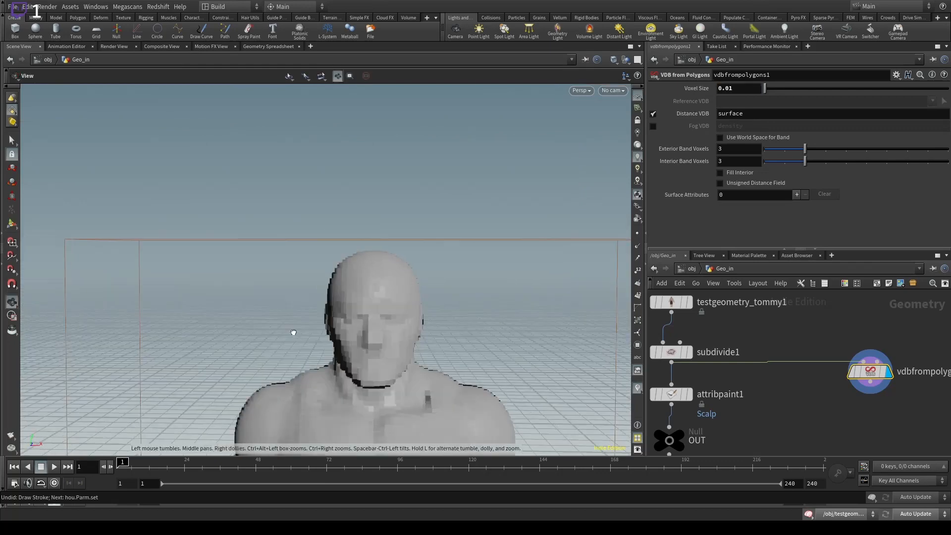
Set the VDB from Polygons voxel size to 0.005 and inspect the upper body.
{"action": "left_click", "coordinate": [730, 89]}
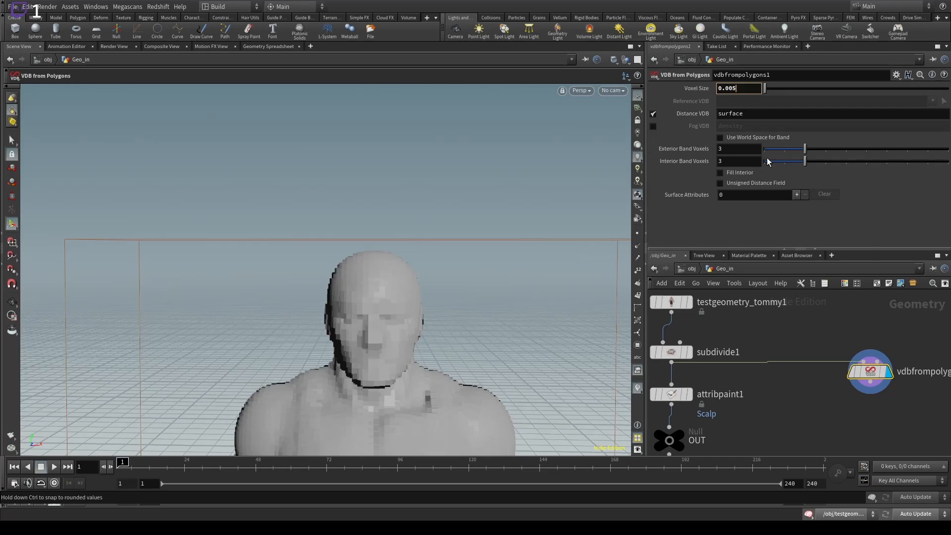
{"action": "key", "text": "Return"}
{"action": "left_click_drag", "start_coordinate": [274, 352], "coordinate": [355, 350], "text": "alt"}
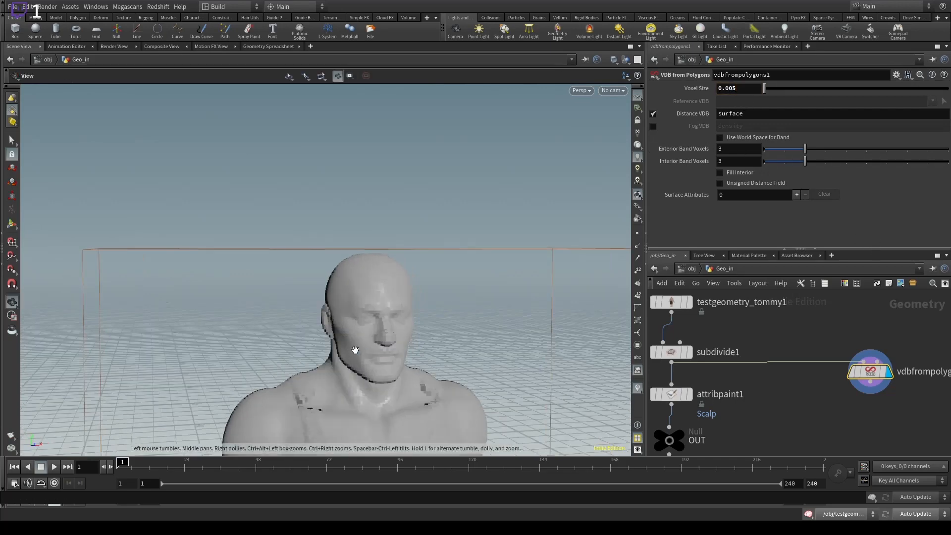
{"action": "middle_click_drag", "start_coordinate": [354, 350], "coordinate": [348, 252], "text": "alt"}
{"action": "right_click_drag", "start_coordinate": [471, 310], "coordinate": [382, 308], "text": "alt"}
{"action": "left_click_drag", "start_coordinate": [381, 308], "coordinate": [354, 308], "text": "alt"}
Lock the VDB from Polygons node, connect a Null named VDB_out below it, and copy that null.
{"action": "left_click", "coordinate": [870, 382]}
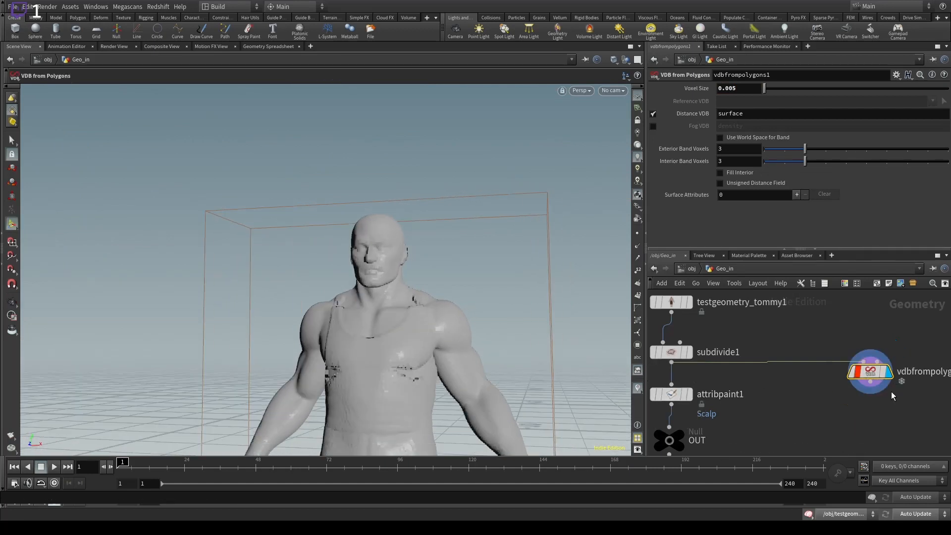
{"action": "left_click", "coordinate": [875, 416]}
{"action": "double_click", "coordinate": [907, 419]}
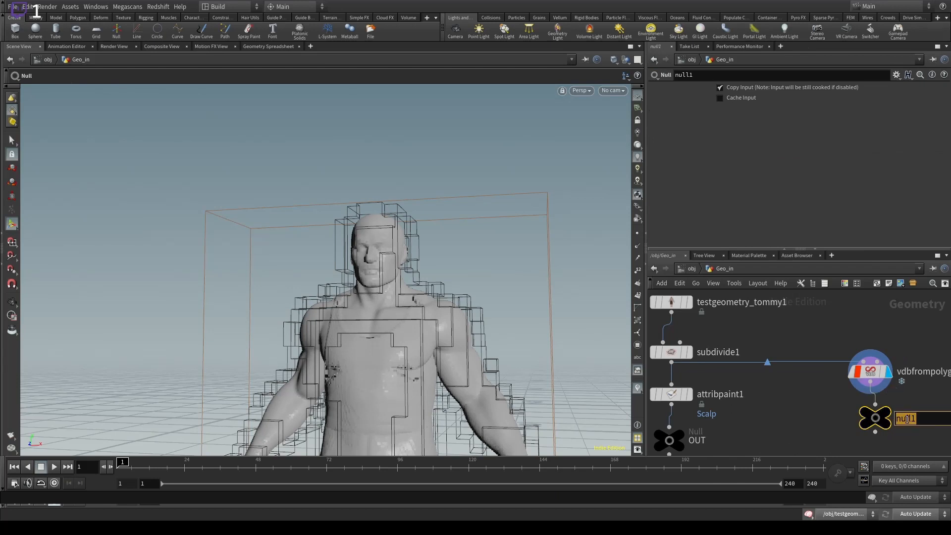
{"action": "type", "text": "VDB_out"}
{"action": "key", "text": "Return"}
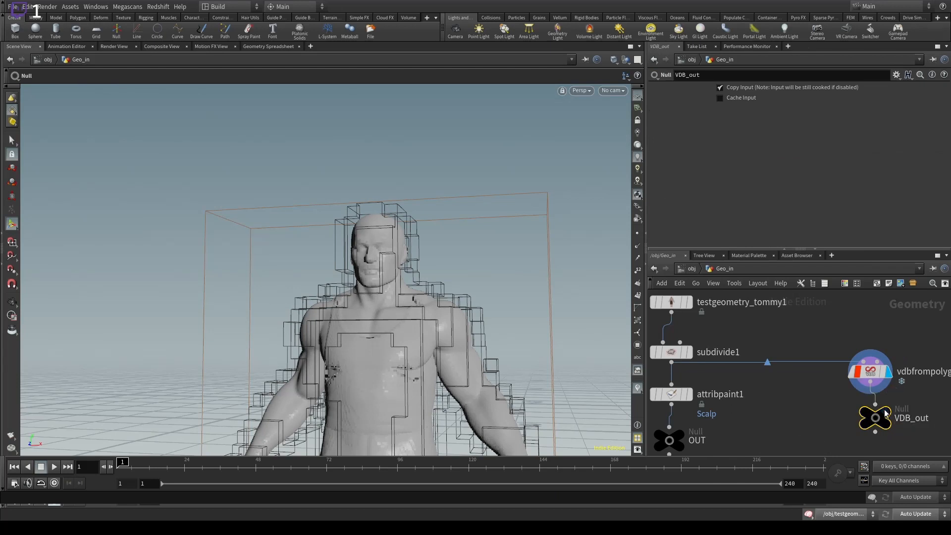
{"action": "key", "text": "ctrl+c"}
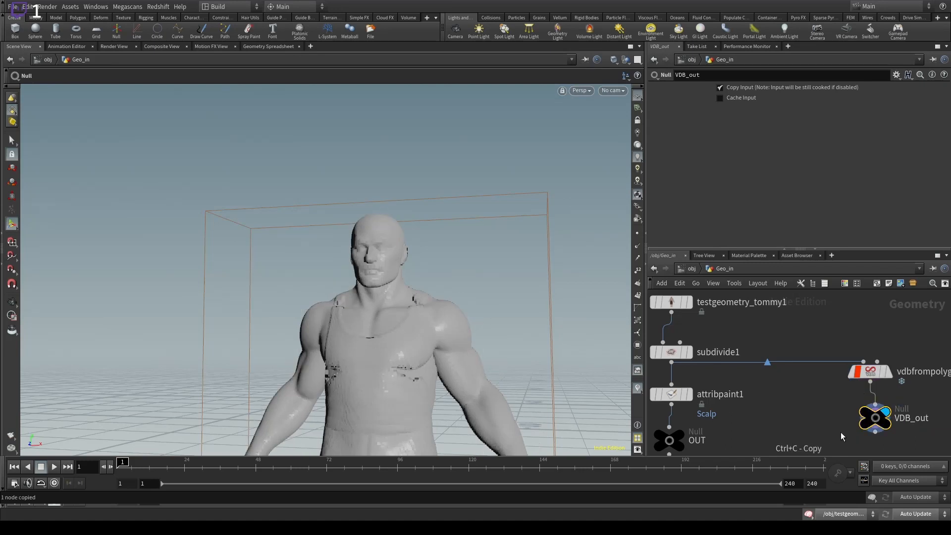
Display the OUT null instead of VDB_out, and save the scene from the object level.
{"action": "left_click", "coordinate": [691, 418]}
{"action": "middle_click_drag", "start_coordinate": [765, 427], "coordinate": [860, 369]}
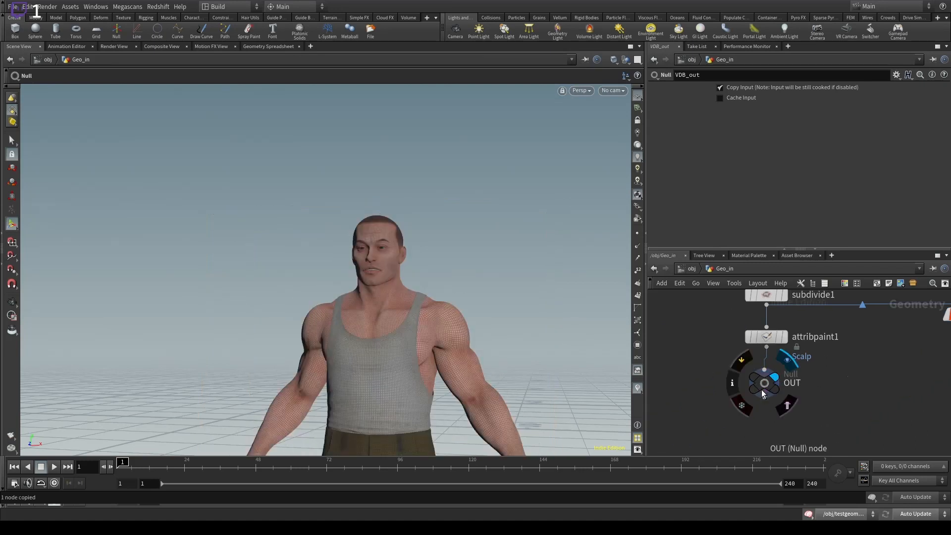
{"action": "key", "text": "u"}
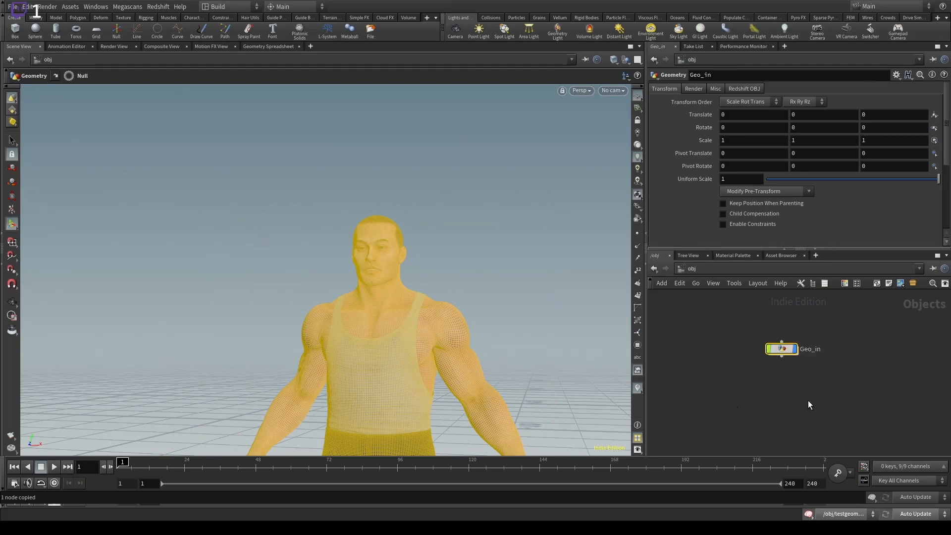
{"action": "left_click", "coordinate": [712, 397]}
{"action": "mouse_move", "coordinate": [293, 269]}
{"action": "left_mouse_down", "text": "alt"}
{"action": "mouse_move", "coordinate": [388, 260]}
{"action": "mouse_move", "coordinate": [302, 276]}
{"action": "left_mouse_up", "text": "alt"}
{"action": "key", "text": "Return"}
{"action": "key", "text": "ctrl+s"}
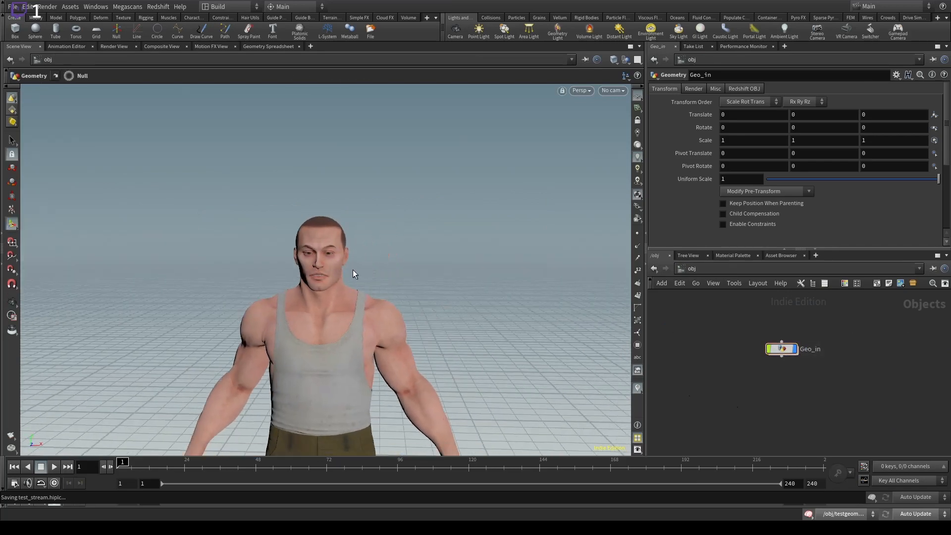
Use Add Fur on the Geo_in object without choosing an animated skin.
{"action": "left_click_drag", "start_coordinate": [823, 305], "coordinate": [766, 360]}
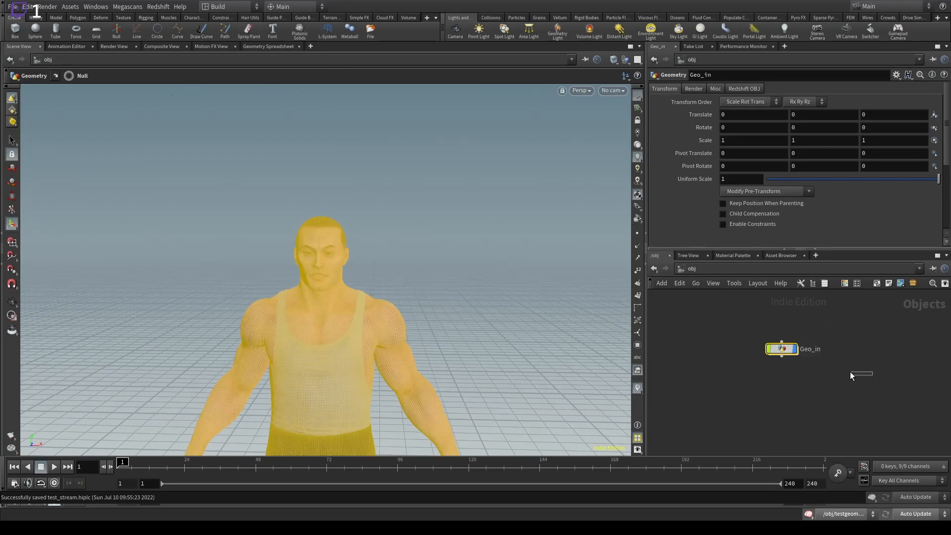
{"action": "left_click", "coordinate": [250, 17]}
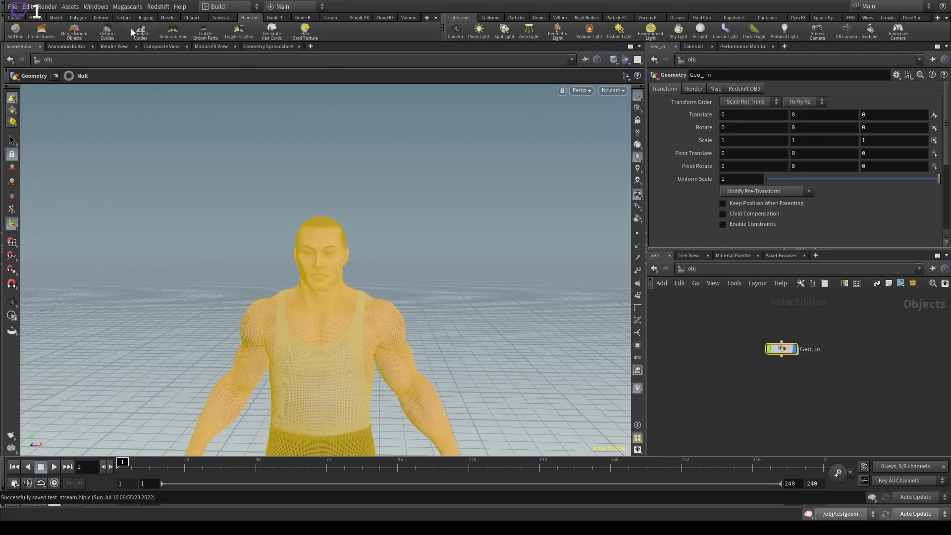
{"action": "left_click", "coordinate": [13, 37]}
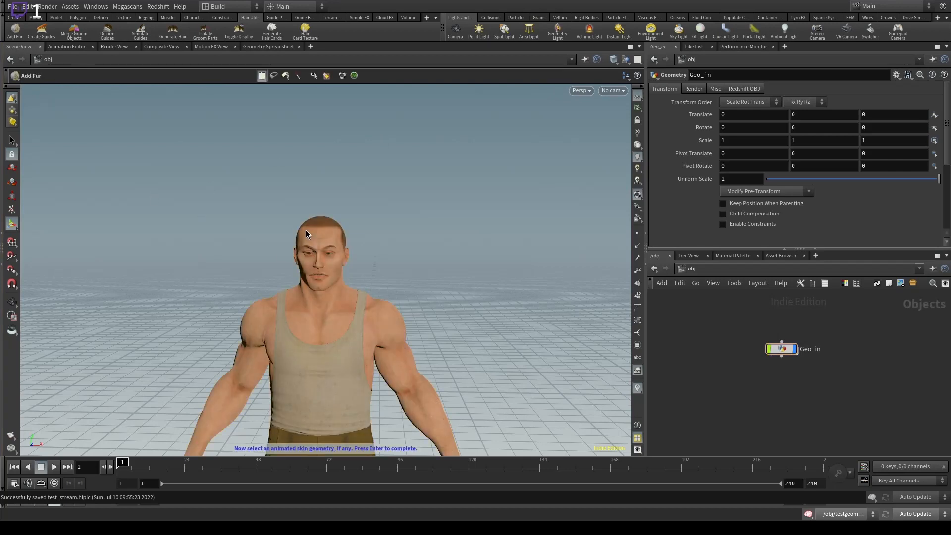
{"action": "key", "text": "Return"}
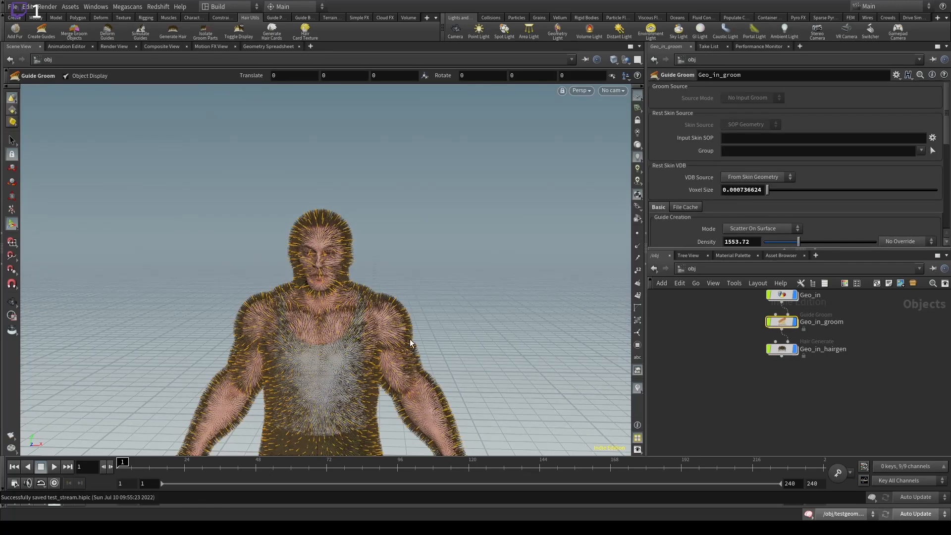
Space out the Geo_in_groom and Geo_in_hairgen nodes and cut the wire between Geo_in and Geo_in_groom.
{"action": "left_click_drag", "start_coordinate": [872, 319], "coordinate": [760, 365]}
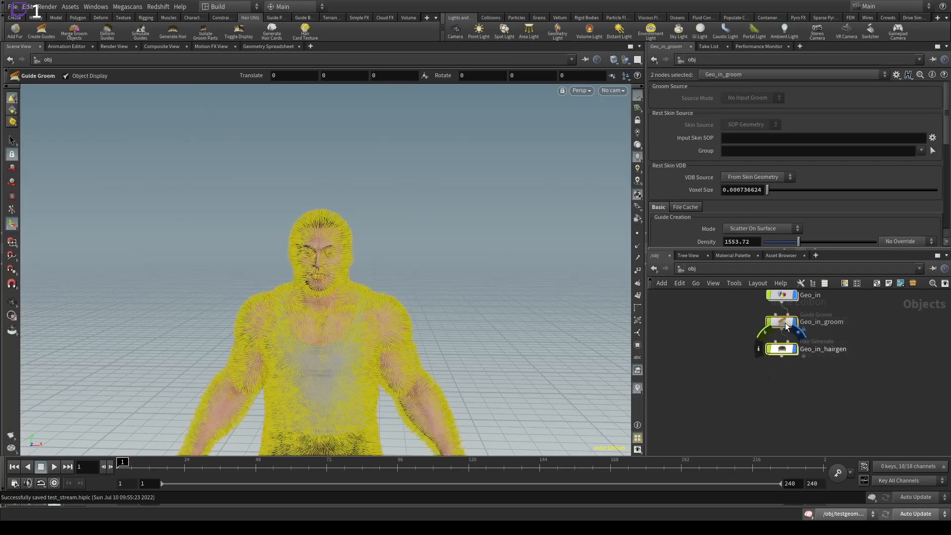
{"action": "left_click_drag", "start_coordinate": [781, 321], "coordinate": [787, 396]}
{"action": "left_click", "coordinate": [747, 382]}
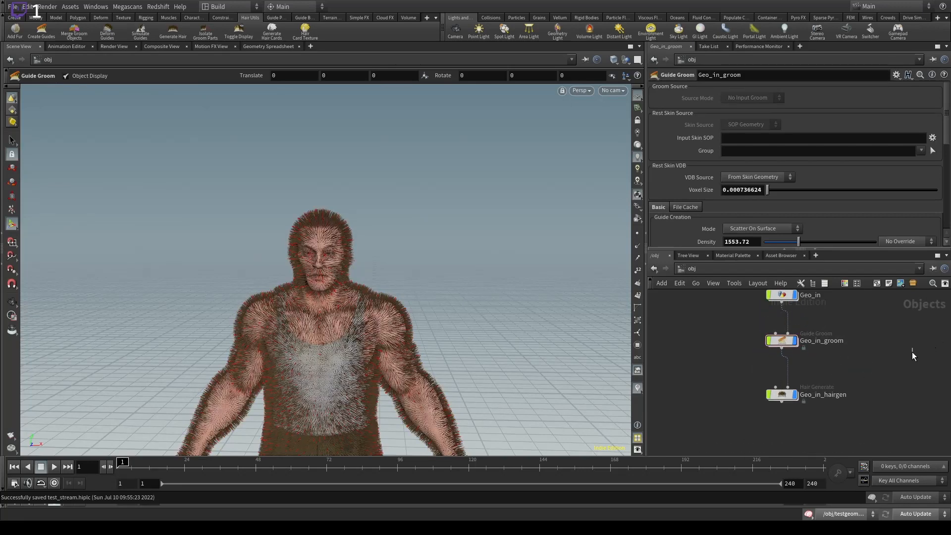
{"action": "key", "text": "y"}
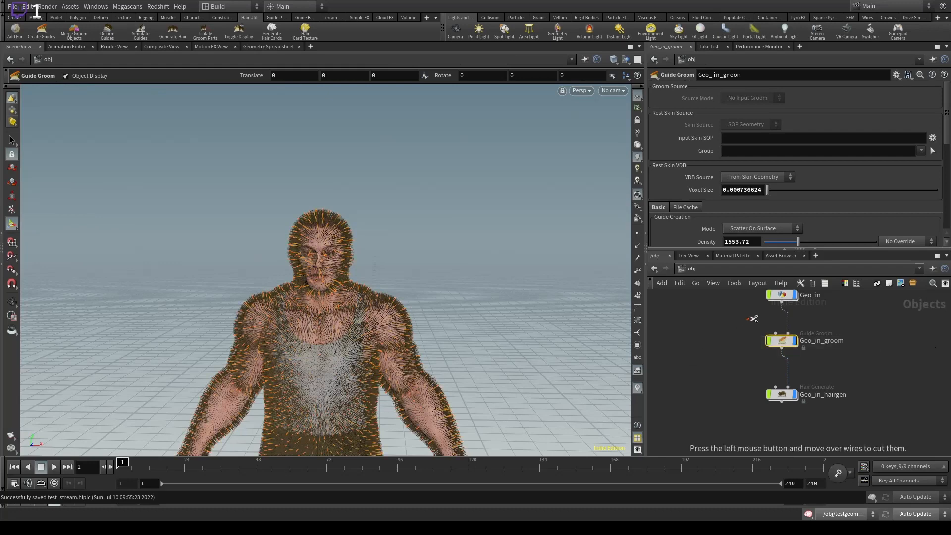
{"action": "left_click_drag", "start_coordinate": [747, 318], "coordinate": [845, 317]}
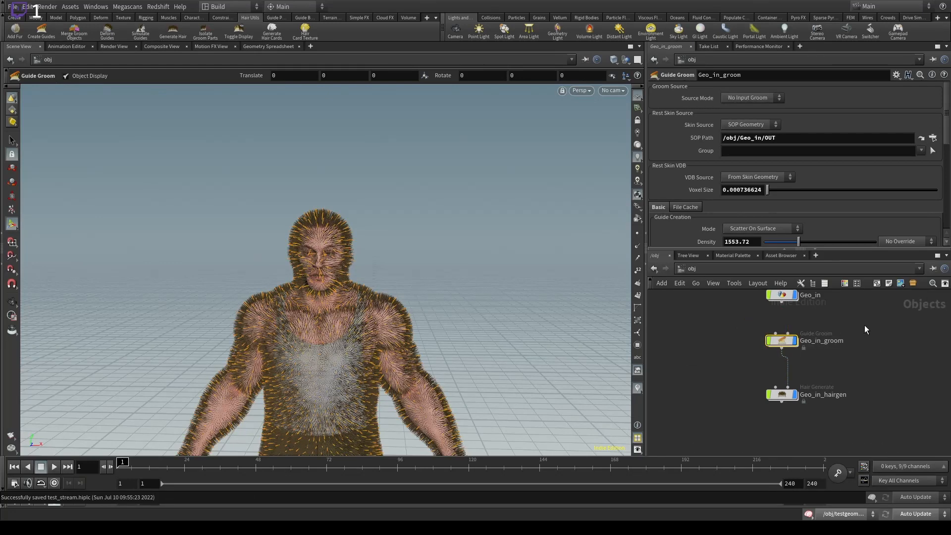
Override the guide density of Geo_in_groom with a skin attribute and choose Scalp as its density attribute.
{"action": "left_click_drag", "start_coordinate": [307, 243], "coordinate": [263, 251], "text": "alt"}
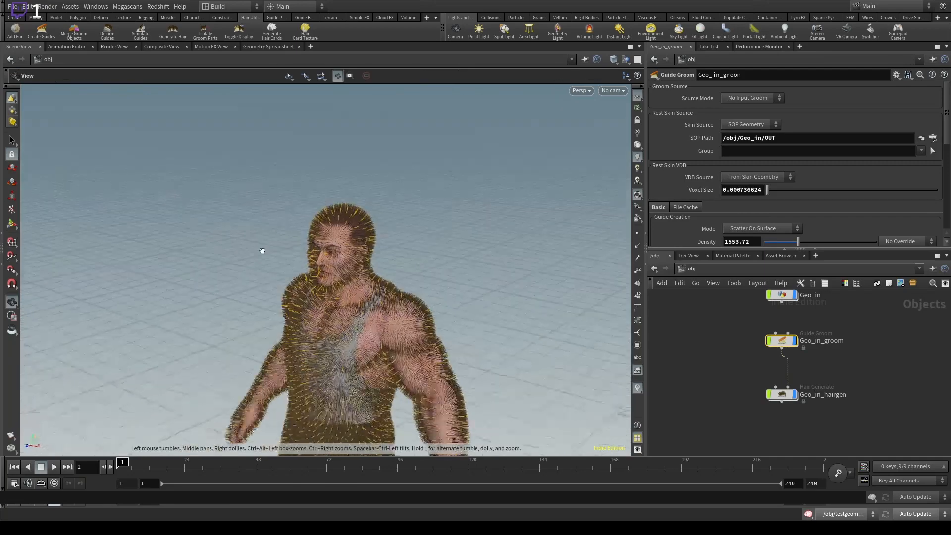
{"action": "right_click_drag", "start_coordinate": [263, 251], "coordinate": [568, 220], "text": "alt"}
{"action": "left_click_drag", "start_coordinate": [298, 246], "coordinate": [381, 232], "text": "alt"}
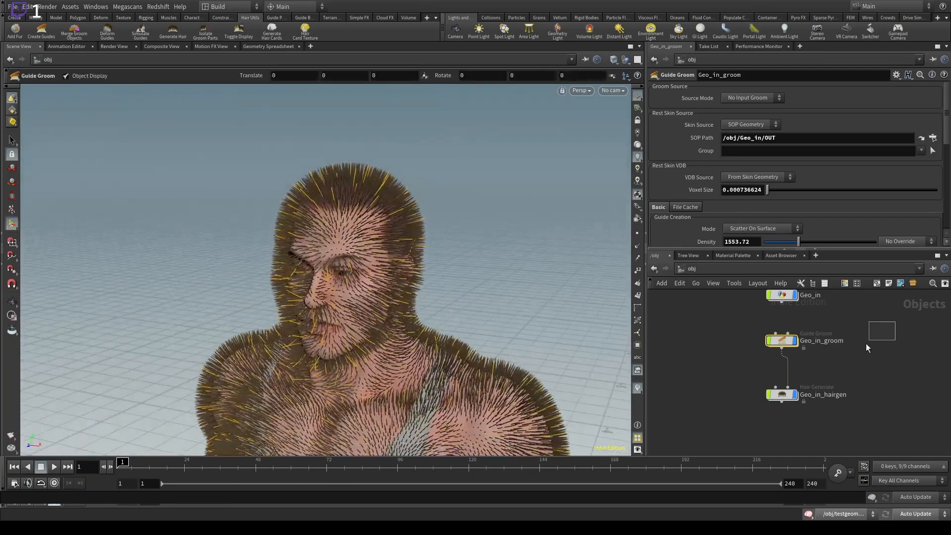
{"action": "scroll", "coordinate": [908, 209], "scroll_direction": "down", "scroll_amount": 3}
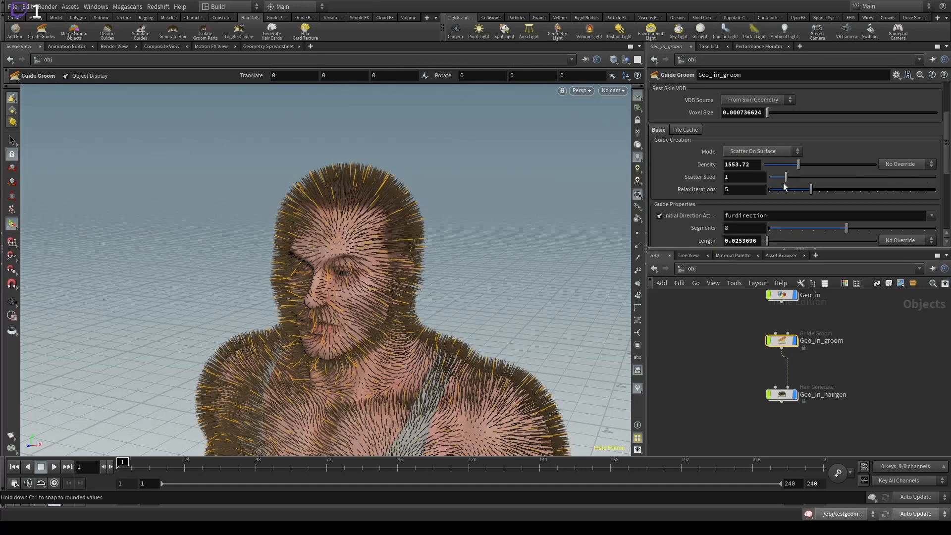
{"action": "left_click", "coordinate": [906, 164]}
{"action": "left_click", "coordinate": [887, 177]}
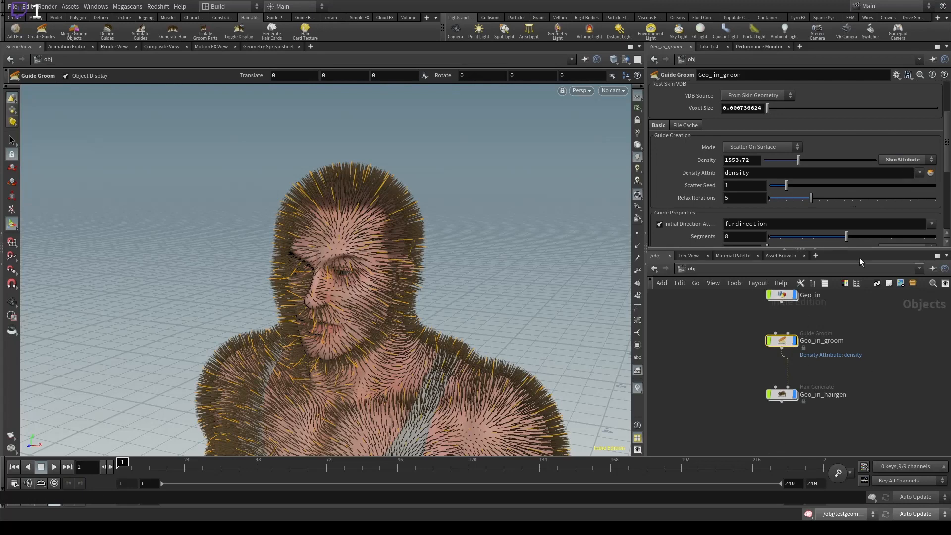
{"action": "left_click", "coordinate": [891, 204]}
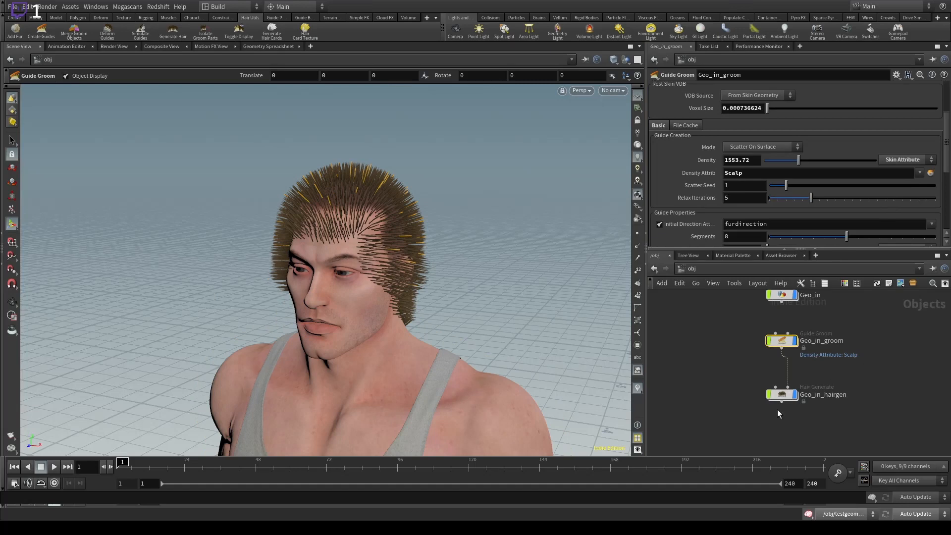
Override the hair density of Geo_in_hairgen with a skin attribute and choose Scalp as its density attribute.
{"action": "left_click", "coordinate": [782, 394]}
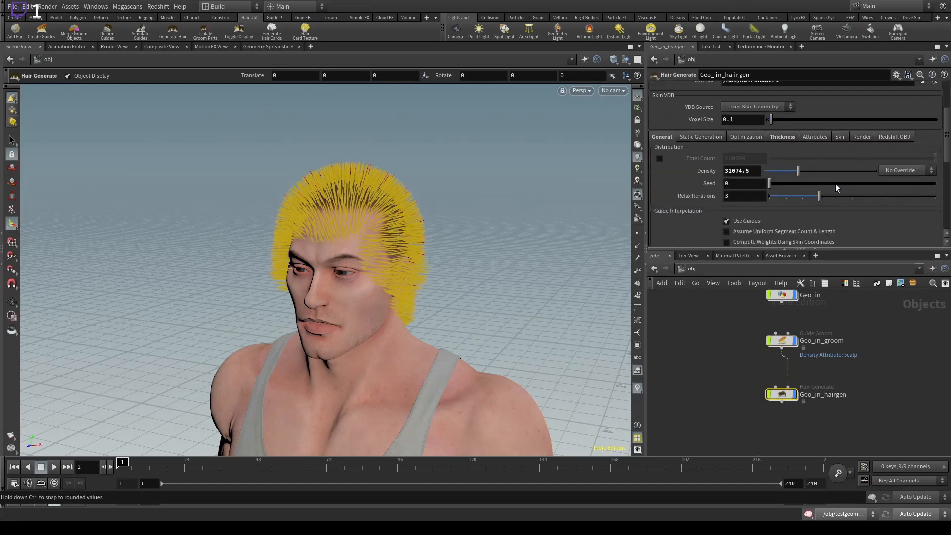
{"action": "left_click", "coordinate": [906, 170]}
{"action": "left_click", "coordinate": [896, 186]}
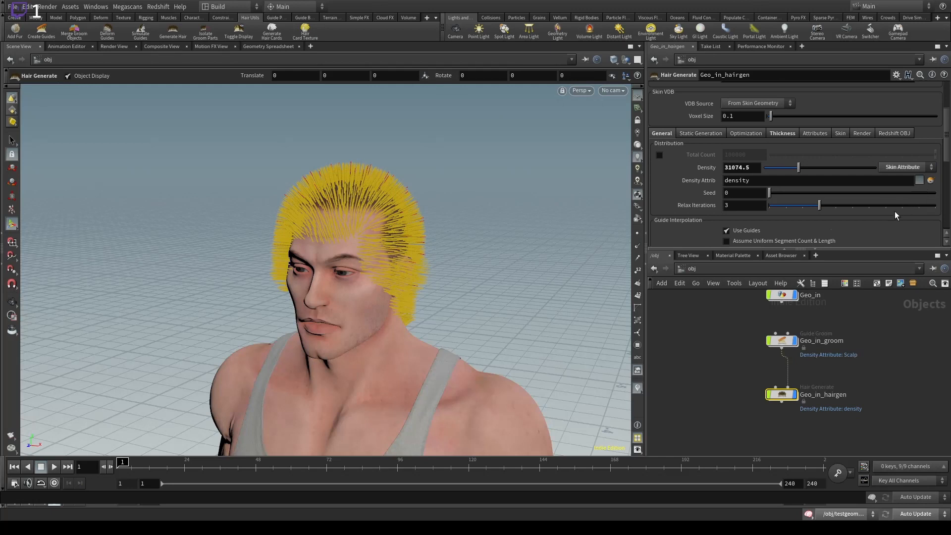
{"action": "left_click", "coordinate": [894, 211]}
{"action": "left_click", "coordinate": [896, 368]}
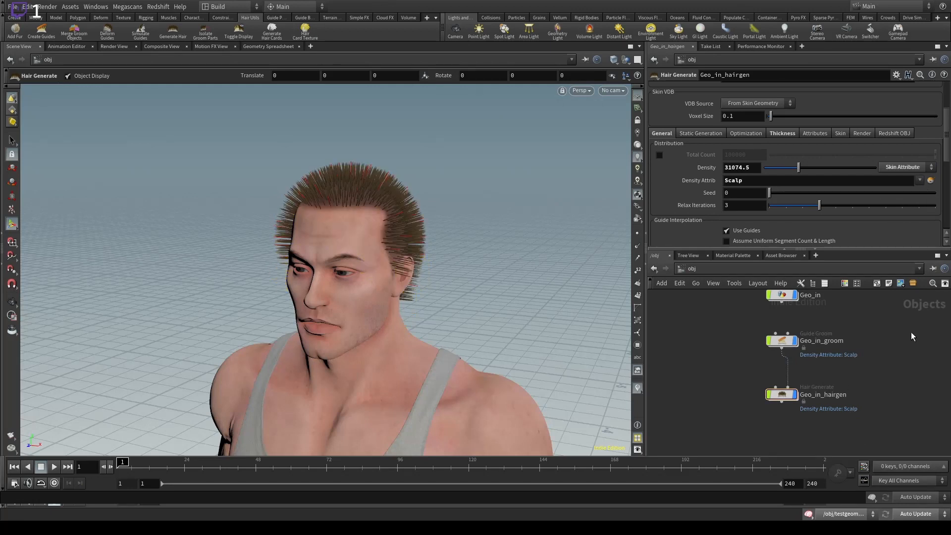
Set the Rest Skin VDB source of Geo_in_groom to SOP Geometry with the path /obj/Geo_in/VDB_out.
{"action": "left_click_drag", "start_coordinate": [910, 332], "coordinate": [702, 371]}
{"action": "scroll", "coordinate": [727, 108], "scroll_direction": "up", "scroll_amount": 4}
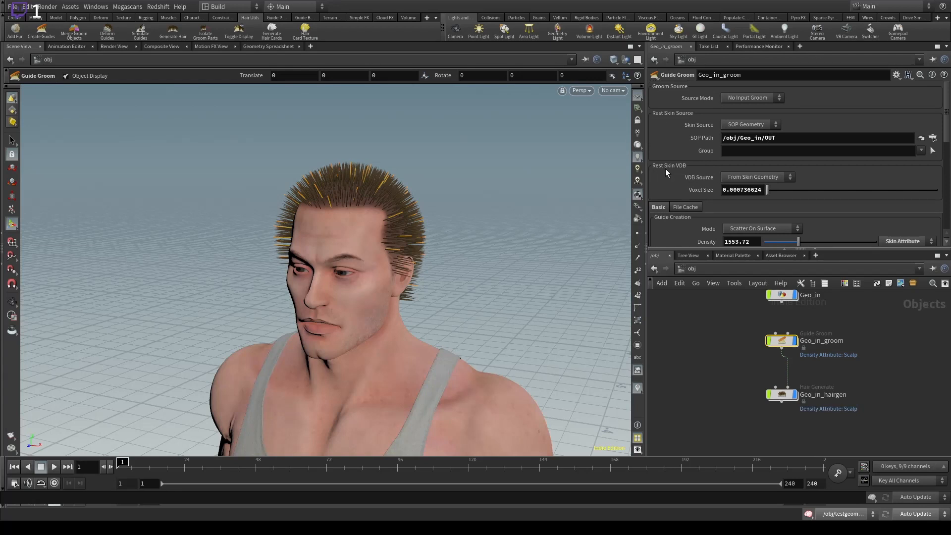
{"action": "left_click", "coordinate": [742, 195]}
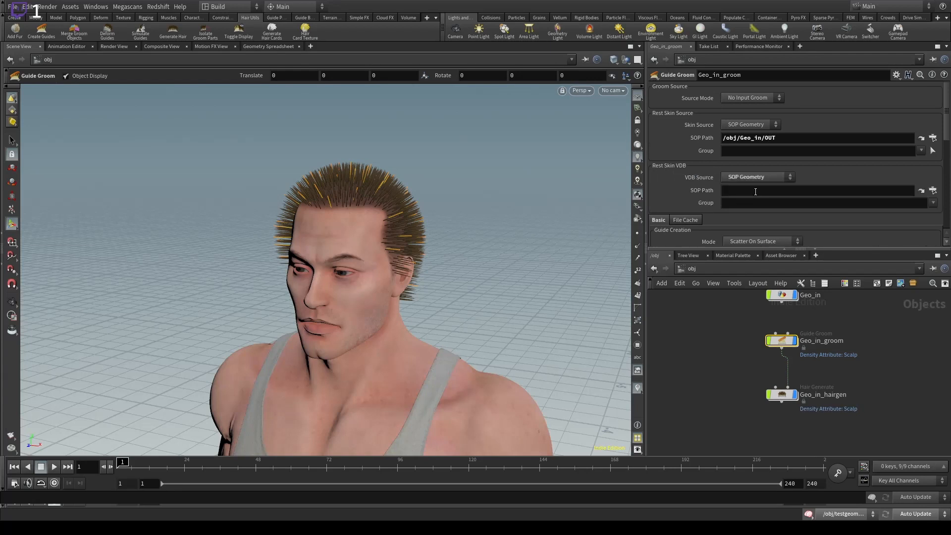
{"action": "left_click", "coordinate": [755, 193]}
{"action": "key", "text": "ctrl+v"}
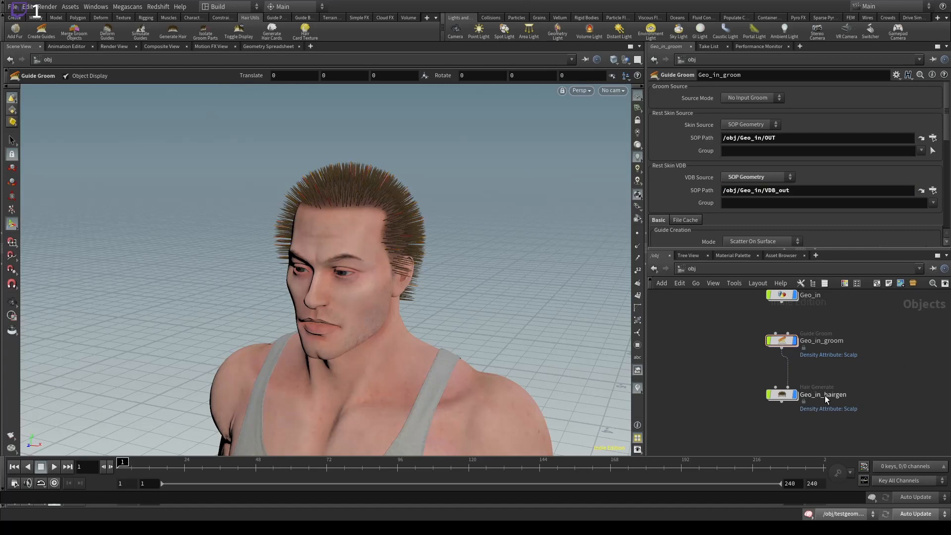
Set the Skin VDB source of Geo_in_hairgen to SOP Geometry with the path /obj/Geo_in/VDB_out.
{"action": "left_click", "coordinate": [782, 394]}
{"action": "scroll", "coordinate": [744, 146], "scroll_direction": "up", "scroll_amount": 3}
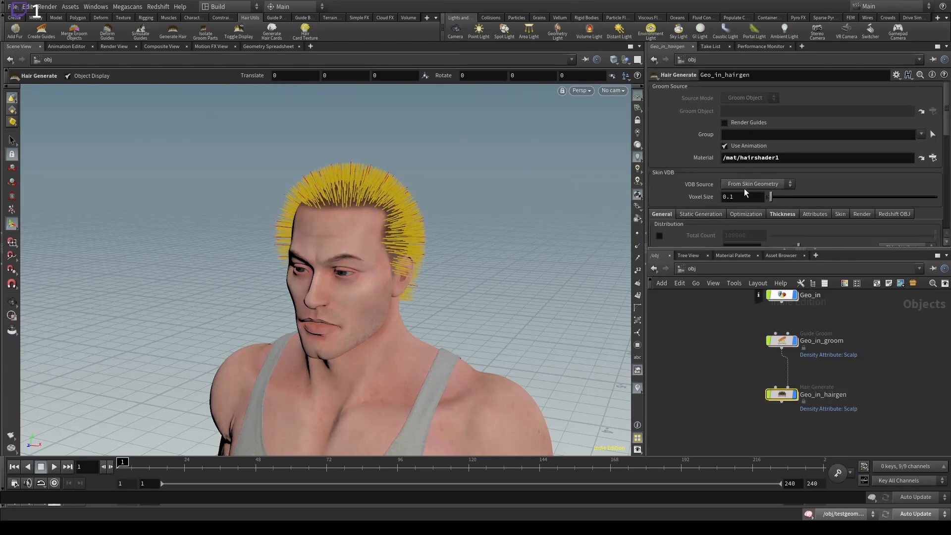
{"action": "left_click", "coordinate": [748, 205]}
{"action": "left_click", "coordinate": [758, 197]}
{"action": "type", "text": "/obj/Geo_in/VDB_out"}
{"action": "key", "text": "ctrl+b"}
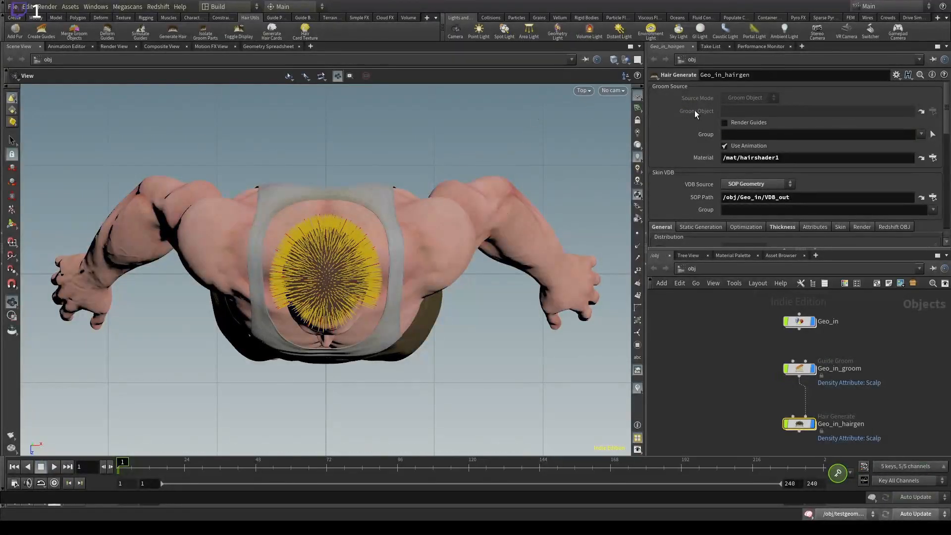
Examine the generated hair on the head in the perspective view, from the full figure to a close-up.
{"action": "key", "text": "space+1"}
{"action": "middle_click_drag", "start_coordinate": [370, 175], "coordinate": [361, 321]}
{"action": "left_click_drag", "start_coordinate": [361, 320], "coordinate": [350, 226]}
{"action": "middle_click_drag", "start_coordinate": [349, 227], "coordinate": [349, 292]}
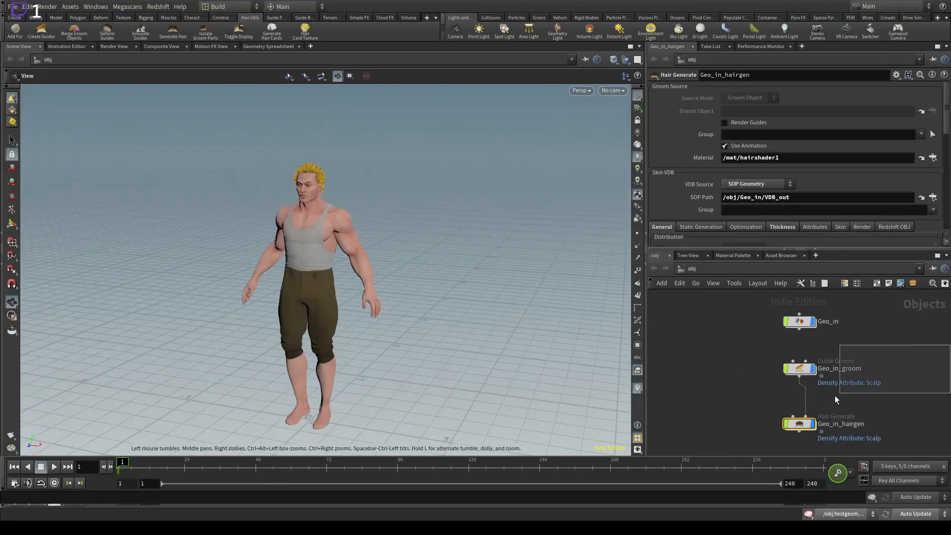
{"action": "left_click", "coordinate": [799, 369]}
{"action": "left_click", "coordinate": [746, 382]}
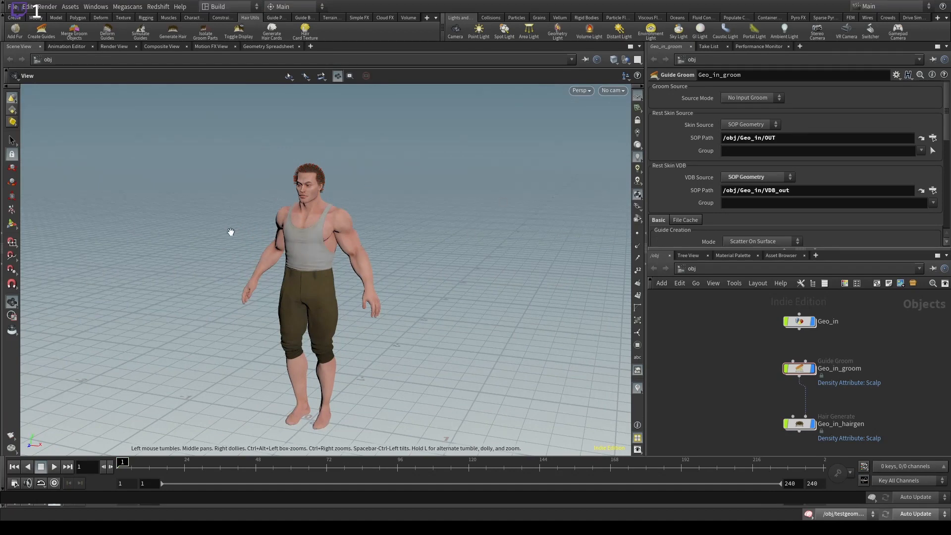
{"action": "right_click_drag", "start_coordinate": [229, 234], "coordinate": [549, 232]}
{"action": "left_click_drag", "start_coordinate": [549, 232], "coordinate": [346, 231]}
{"action": "right_click_drag", "start_coordinate": [346, 232], "coordinate": [616, 433]}
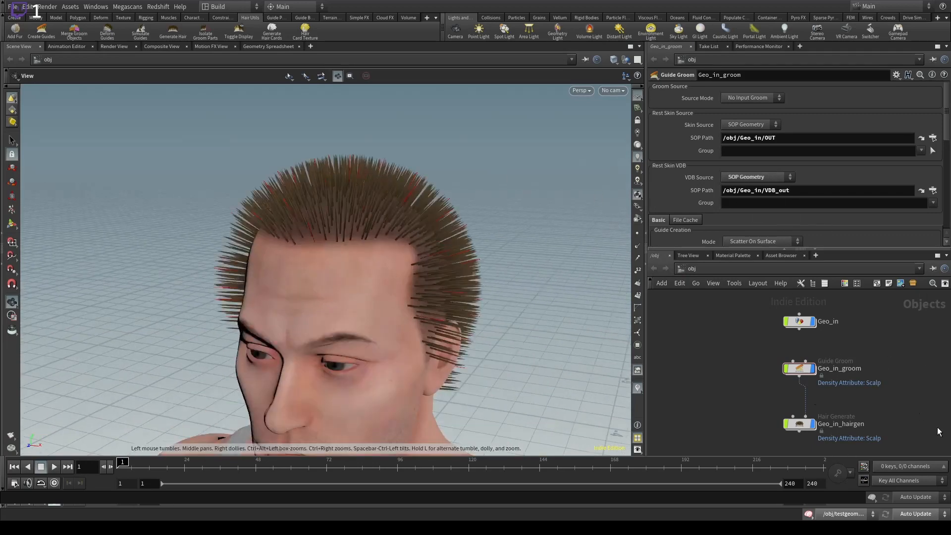
Move Geo_in_hairgen slightly further below Geo_in_groom in the object network.
{"action": "left_click", "coordinate": [808, 424]}
{"action": "left_click", "coordinate": [799, 368]}
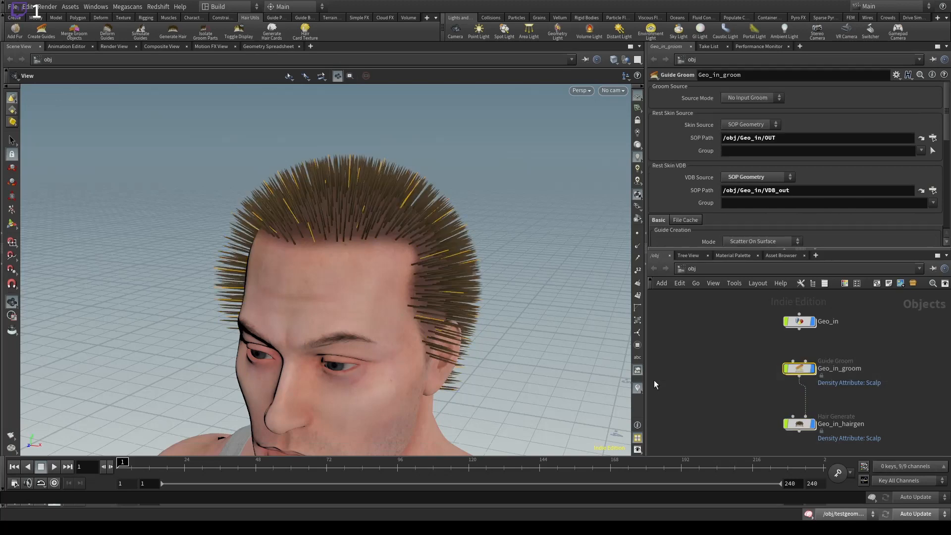
{"action": "left_click", "coordinate": [786, 397]}
{"action": "middle_click_drag", "start_coordinate": [786, 397], "coordinate": [720, 355]}
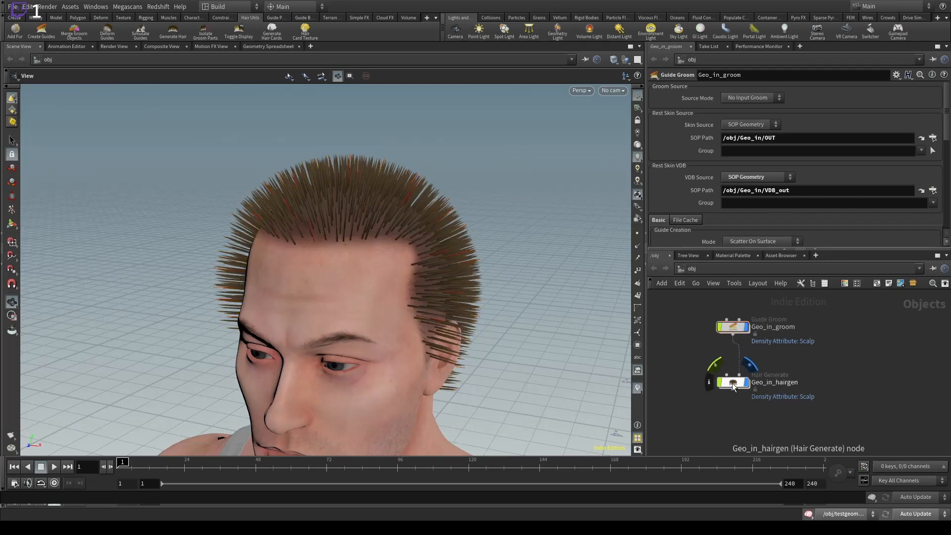
{"action": "left_click_drag", "start_coordinate": [733, 382], "coordinate": [734, 398]}
Inspect the hair's coverage around the ear, the side of the head and the hairline.
{"action": "left_click_drag", "start_coordinate": [500, 355], "coordinate": [484, 254]}
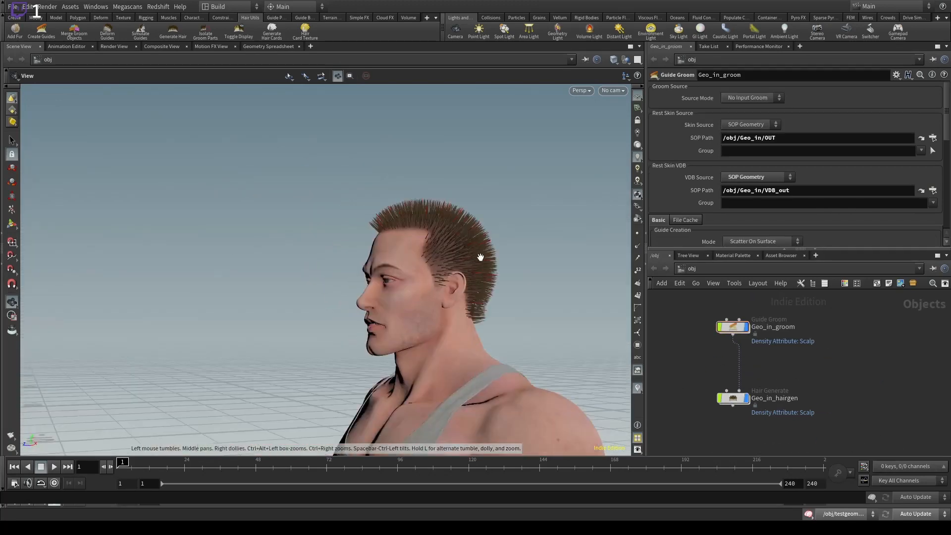
{"action": "left_click_drag", "start_coordinate": [426, 231], "coordinate": [349, 329]}
{"action": "scroll", "coordinate": [431, 250], "scroll_direction": "up", "scroll_amount": 5}
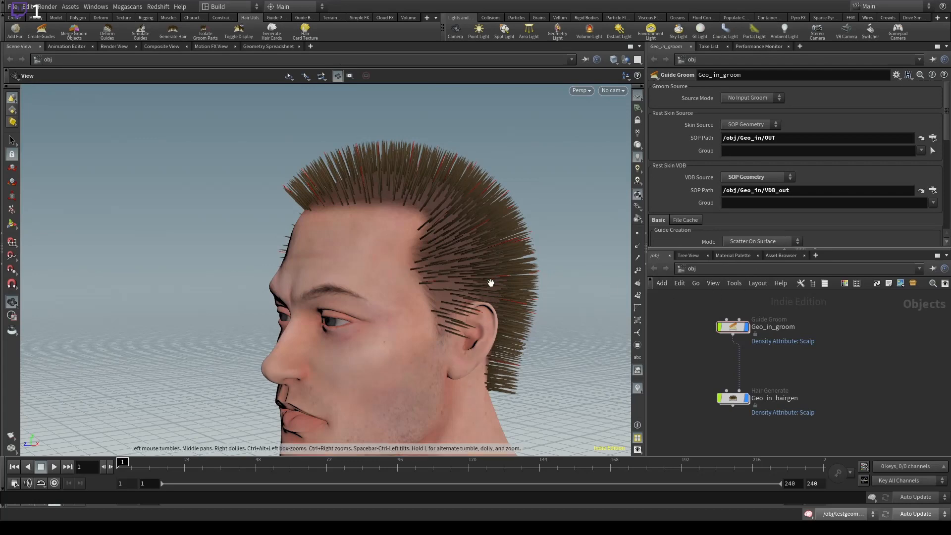
{"action": "left_click_drag", "start_coordinate": [480, 224], "coordinate": [260, 329]}
{"action": "right_click_drag", "start_coordinate": [260, 329], "coordinate": [244, 336]}
{"action": "left_click_drag", "start_coordinate": [407, 337], "coordinate": [409, 301]}
{"action": "middle_click_drag", "start_coordinate": [412, 315], "coordinate": [350, 253]}
{"action": "left_click_drag", "start_coordinate": [350, 253], "coordinate": [346, 263]}
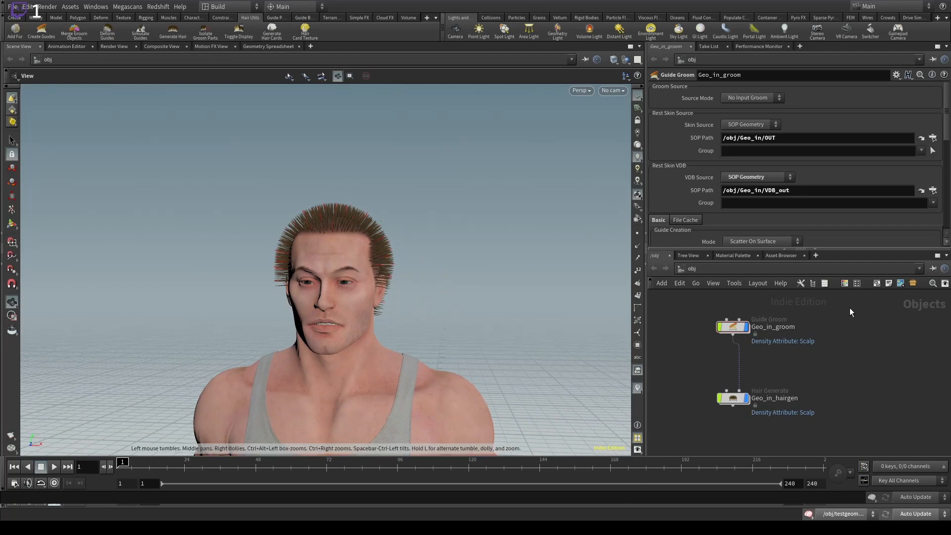
Hide Geo_in_hairgen and examine the scattered Geo_in_groom guides on the scalp from several sides.
{"action": "left_click", "coordinate": [733, 327]}
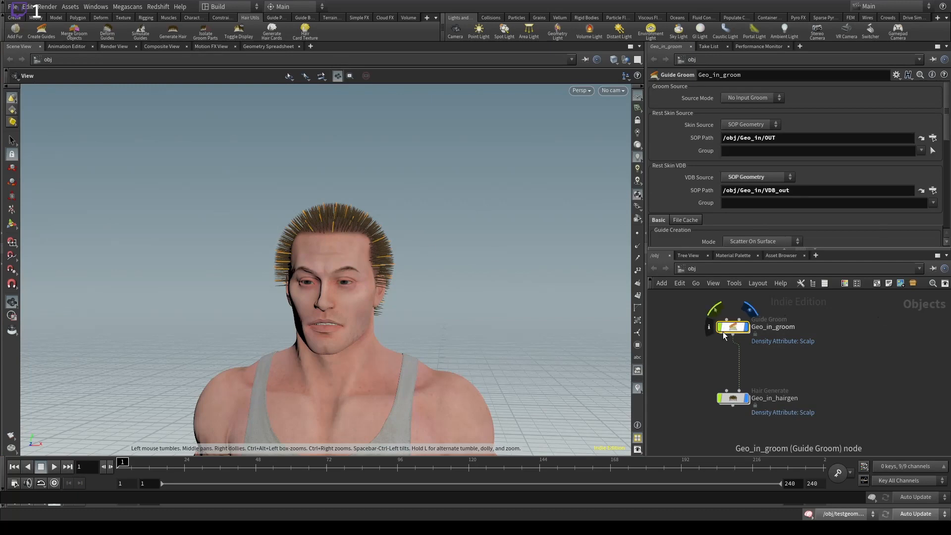
{"action": "left_click", "coordinate": [747, 399]}
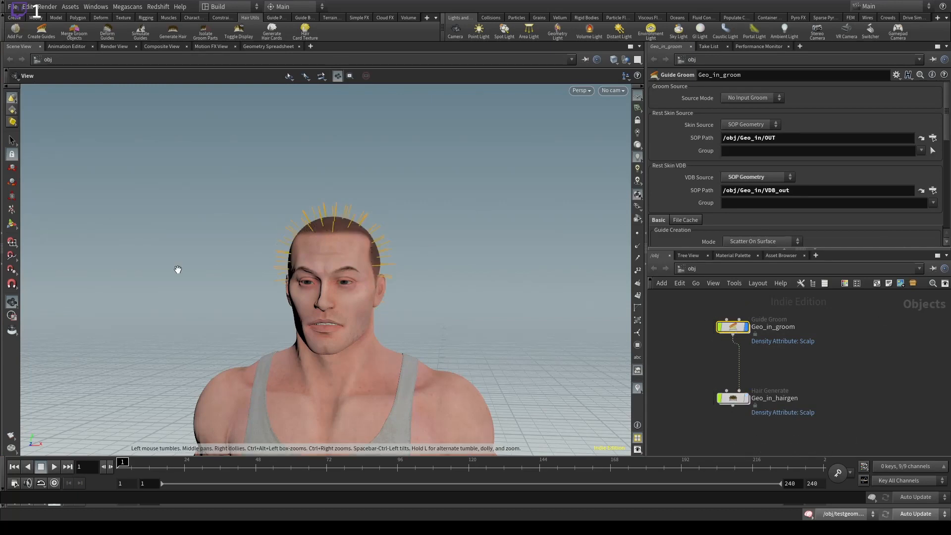
{"action": "left_click_drag", "start_coordinate": [327, 192], "coordinate": [149, 225]}
{"action": "right_click_drag", "start_coordinate": [418, 238], "coordinate": [452, 238]}
{"action": "left_click_drag", "start_coordinate": [262, 262], "coordinate": [393, 293]}
{"action": "right_click_drag", "start_coordinate": [392, 293], "coordinate": [291, 333]}
{"action": "left_click_drag", "start_coordinate": [291, 333], "coordinate": [259, 308]}
{"action": "middle_click_drag", "start_coordinate": [259, 308], "coordinate": [372, 189]}
{"action": "left_click_drag", "start_coordinate": [371, 188], "coordinate": [422, 202]}
{"action": "right_click_drag", "start_coordinate": [422, 202], "coordinate": [317, 186]}
{"action": "middle_click_drag", "start_coordinate": [317, 186], "coordinate": [307, 248]}
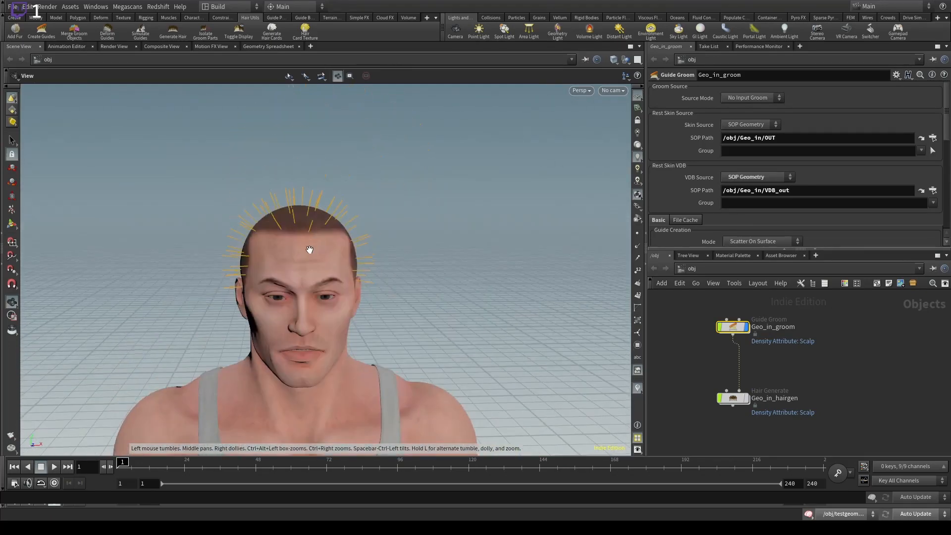
{"action": "right_click_drag", "start_coordinate": [308, 248], "coordinate": [336, 229]}
{"action": "left_click_drag", "start_coordinate": [336, 229], "coordinate": [348, 222]}
{"action": "middle_click_drag", "start_coordinate": [348, 223], "coordinate": [390, 284]}
{"action": "left_click_drag", "start_coordinate": [391, 283], "coordinate": [436, 302]}
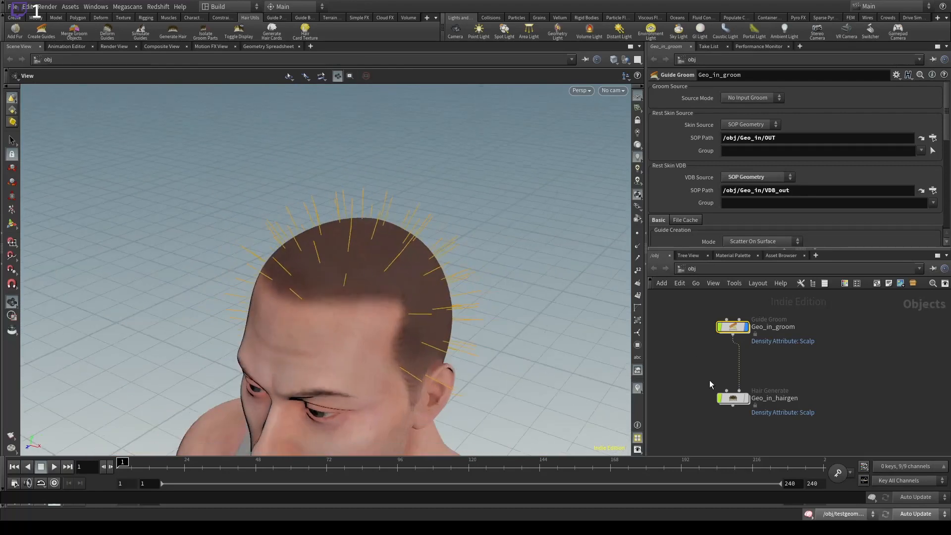
{"action": "left_click", "coordinate": [733, 398]}
{"action": "left_click_drag", "start_coordinate": [515, 382], "coordinate": [317, 277]}
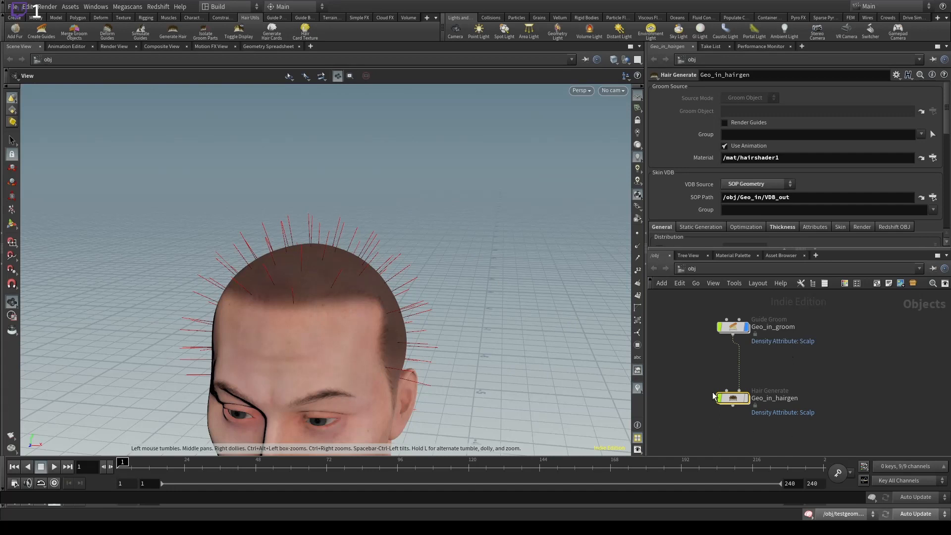
Set the guide length of Geo_in_groom to 0.093.
{"action": "left_click", "coordinate": [733, 326]}
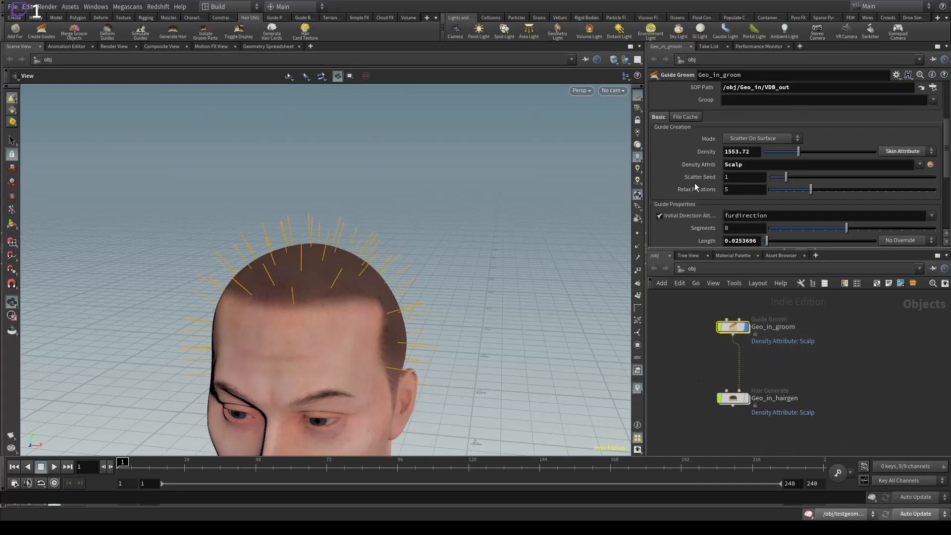
{"action": "scroll", "coordinate": [699, 233], "scroll_direction": "down", "scroll_amount": 2}
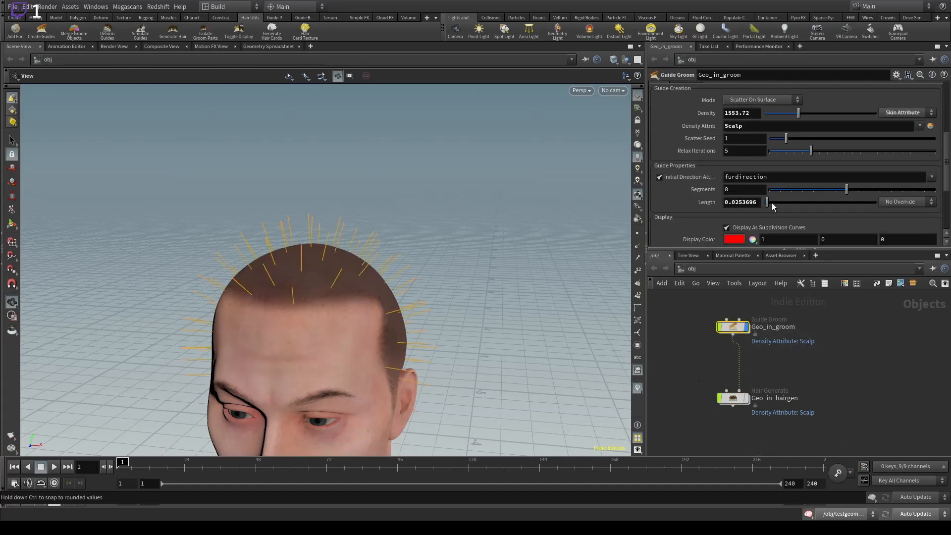
{"action": "left_click_drag", "start_coordinate": [767, 208], "coordinate": [787, 204]}
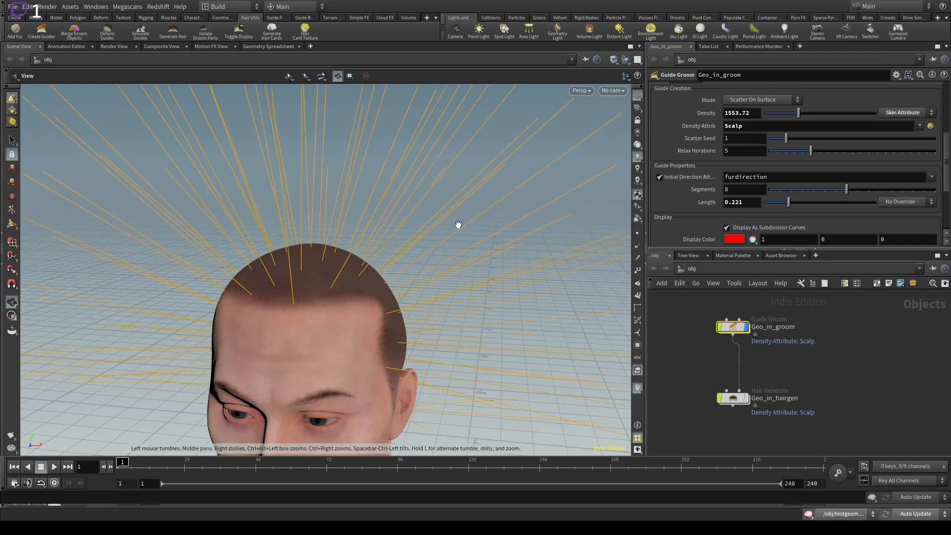
{"action": "left_click_drag", "start_coordinate": [456, 233], "coordinate": [297, 314]}
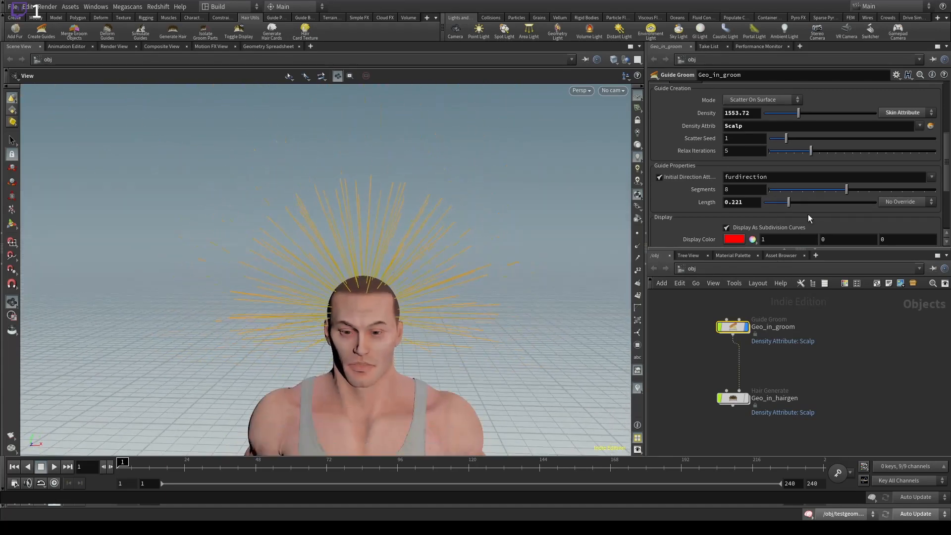
{"action": "left_click_drag", "start_coordinate": [789, 203], "coordinate": [774, 207]}
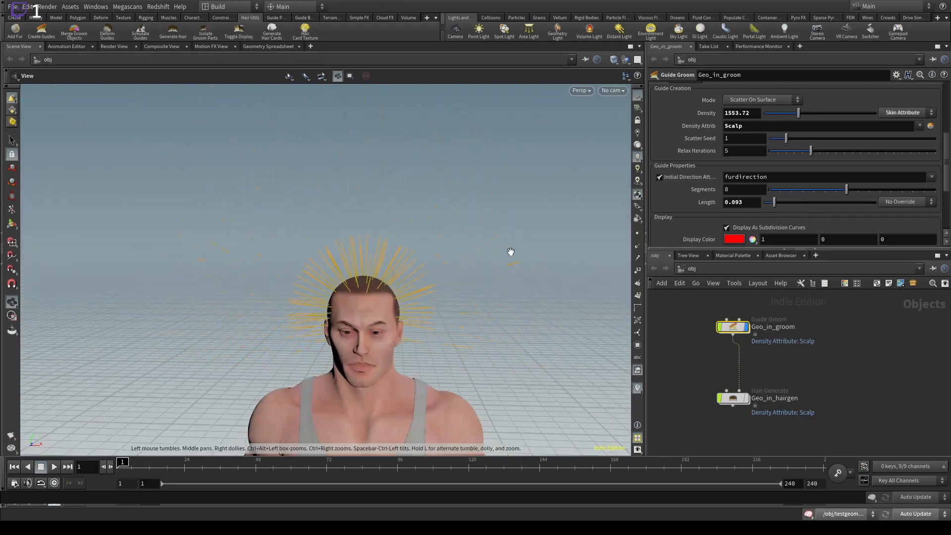
Set the guide segments of Geo_in_groom to 50.
{"action": "left_click", "coordinate": [742, 188]}
{"action": "type", "text": "50"}
{"action": "key", "text": "Return"}
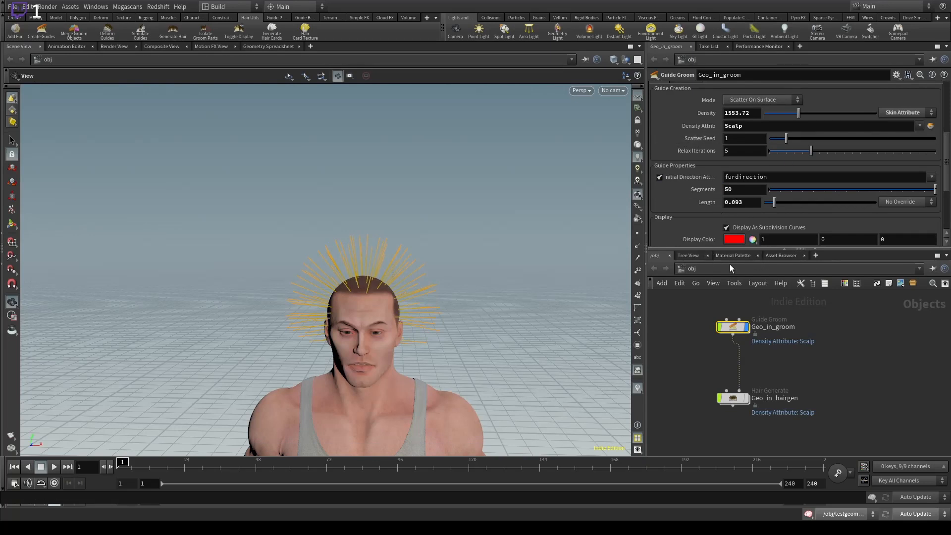
Raise the guide density of Geo_in_groom to 6553.72 and check the denser guides around the head.
{"action": "scroll", "coordinate": [717, 221], "scroll_direction": "up", "scroll_amount": 3}
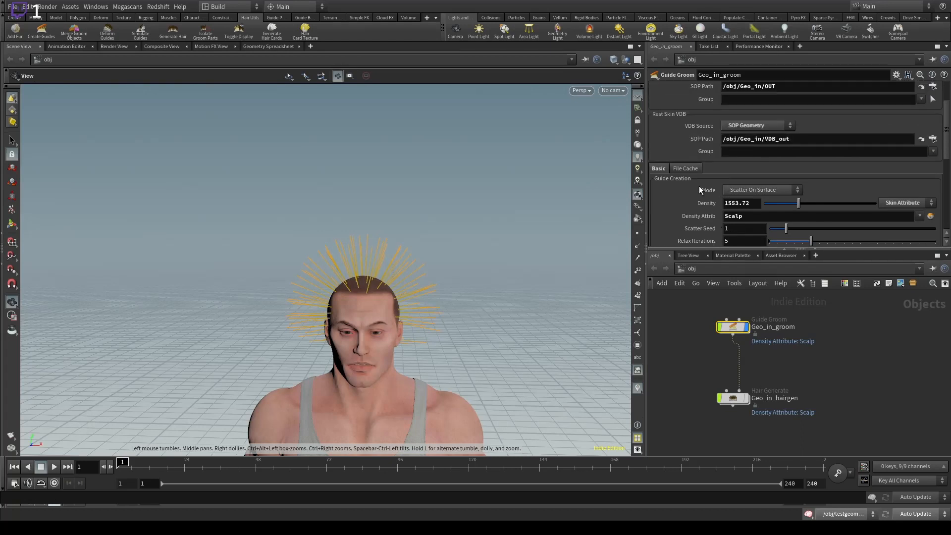
{"action": "scroll", "coordinate": [696, 185], "scroll_direction": "down", "scroll_amount": 3}
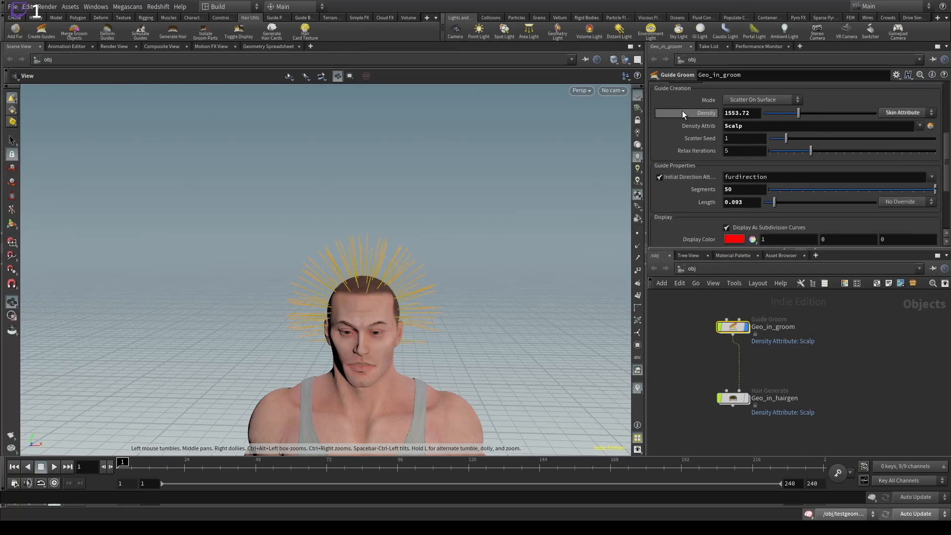
{"action": "left_click", "coordinate": [740, 113]}
{"action": "type", "text": "6"}
{"action": "key", "text": "Return"}
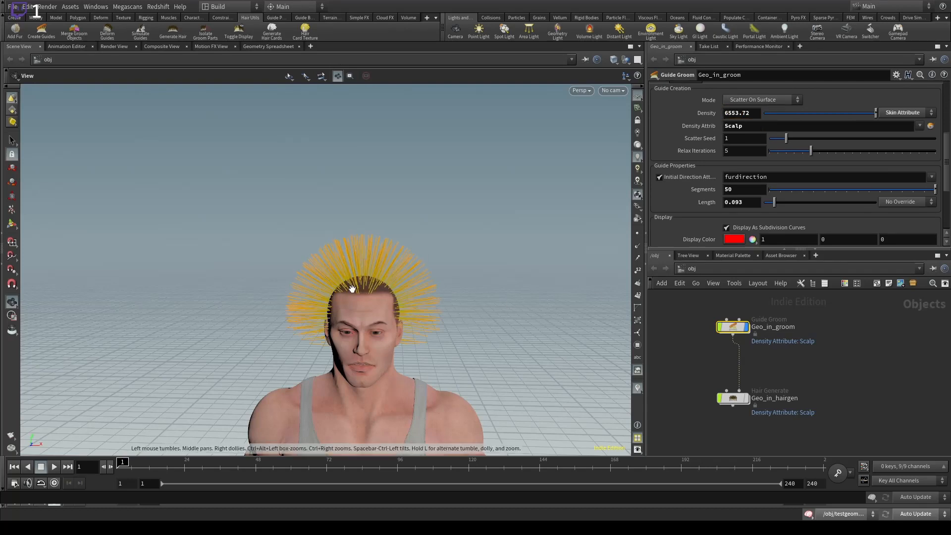
{"action": "left_click_drag", "start_coordinate": [352, 288], "coordinate": [313, 308]}
{"action": "left_click_drag", "start_coordinate": [871, 324], "coordinate": [708, 359]}
{"action": "left_click_drag", "start_coordinate": [885, 310], "coordinate": [681, 356]}
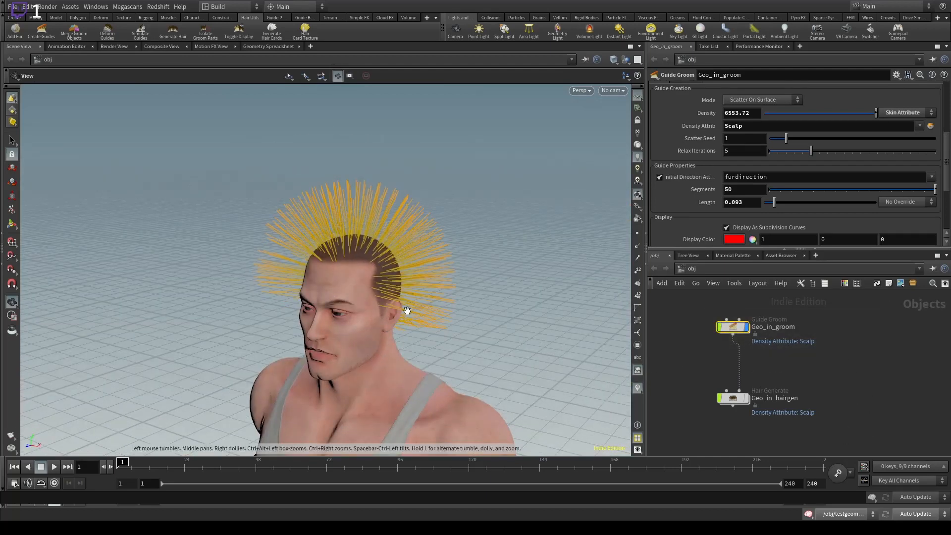
Apply Simulate Guides to Geo_in_groom, adding a guide simulation between it and Geo_in_hairgen.
{"action": "left_click", "coordinate": [275, 17]}
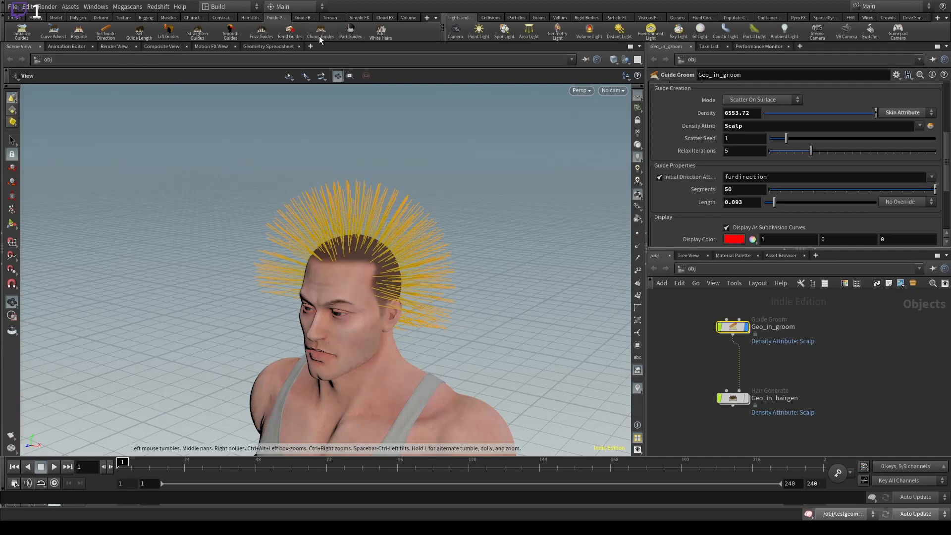
{"action": "left_click", "coordinate": [306, 17]}
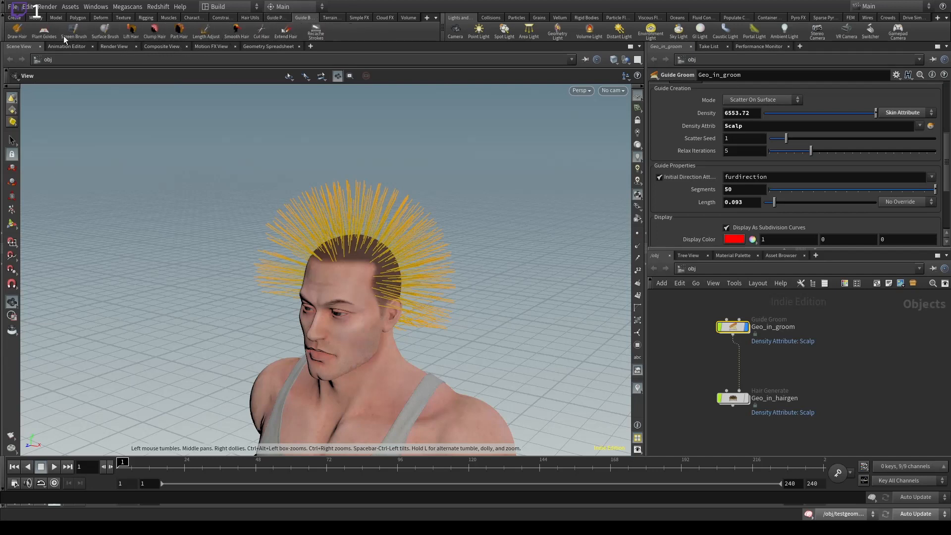
{"action": "left_click", "coordinate": [327, 18]}
{"action": "left_click", "coordinate": [249, 18]}
{"action": "left_click", "coordinate": [140, 31]}
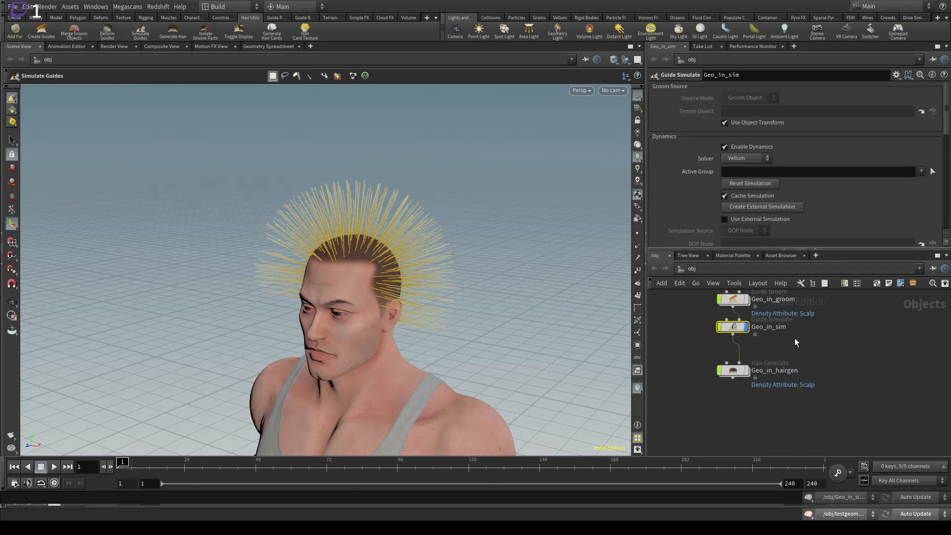
{"action": "key", "text": "h"}
{"action": "key", "text": "Escape"}
{"action": "left_click_drag", "start_coordinate": [224, 297], "coordinate": [334, 275]}
{"action": "scroll", "coordinate": [337, 275], "scroll_direction": "up", "scroll_amount": 3}
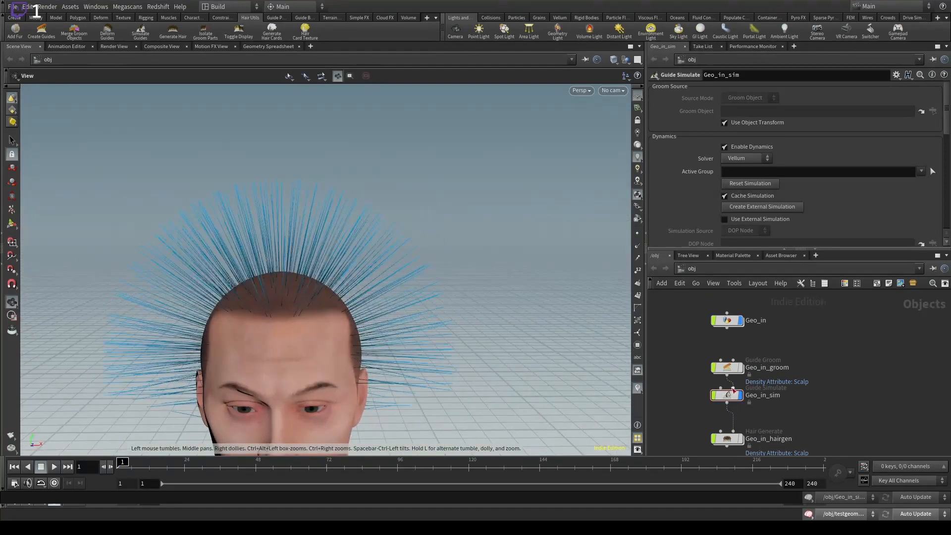
Reposition the Geo_in_sim node midway between Geo_in_groom and Geo_in_hairgen in the object network.
{"action": "left_click_drag", "start_coordinate": [807, 396], "coordinate": [667, 420]}
{"action": "left_click_drag", "start_coordinate": [725, 395], "coordinate": [725, 406]}
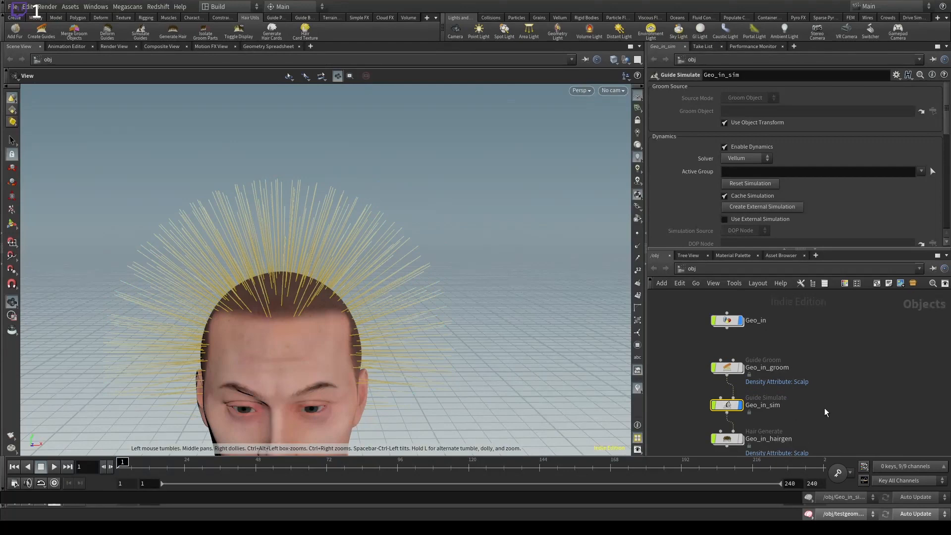
{"action": "left_click_drag", "start_coordinate": [848, 392], "coordinate": [683, 418]}
{"action": "middle_click_drag", "start_coordinate": [684, 418], "coordinate": [708, 402]}
{"action": "left_click", "coordinate": [840, 390]}
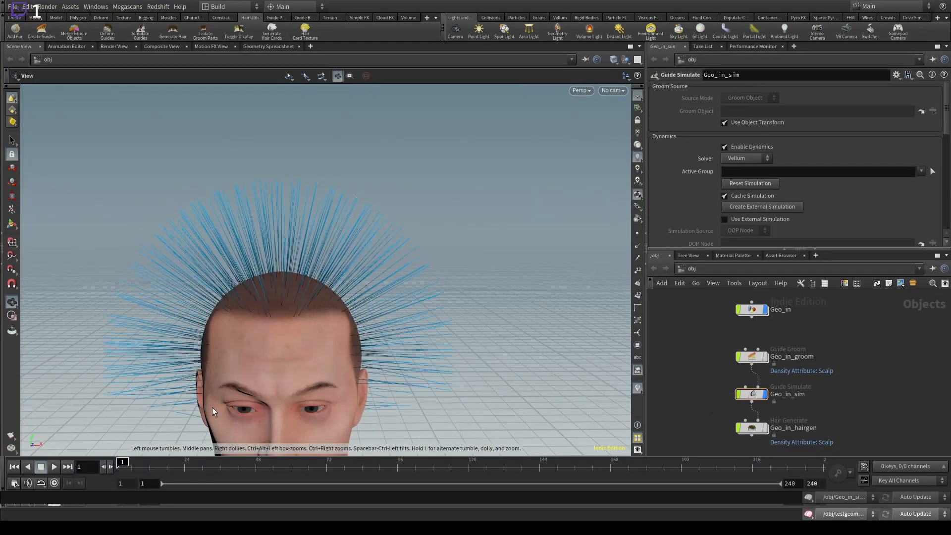
Play the guide simulation, stop at frame 25 and inspect how the guides drape over the head.
{"action": "left_click_drag", "start_coordinate": [317, 333], "coordinate": [163, 391]}
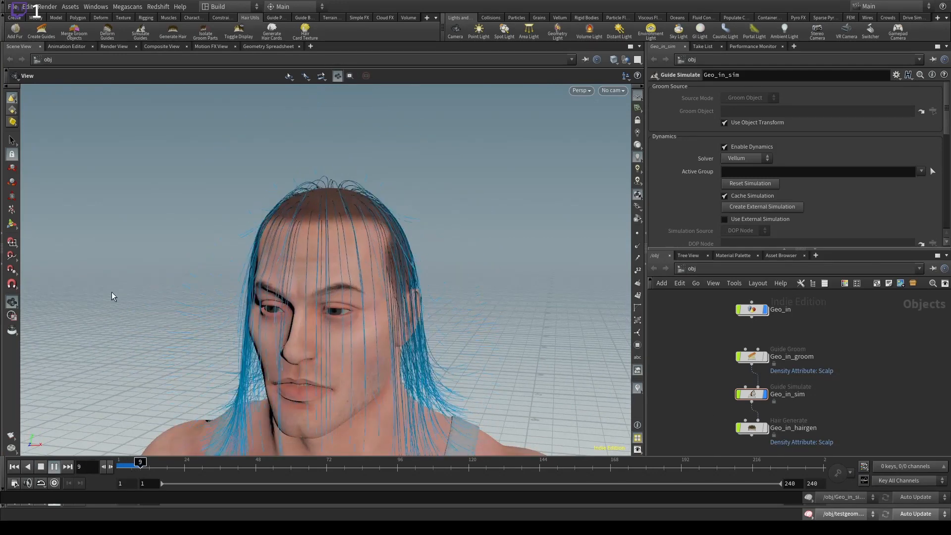
{"action": "left_click_drag", "start_coordinate": [287, 263], "coordinate": [318, 278]}
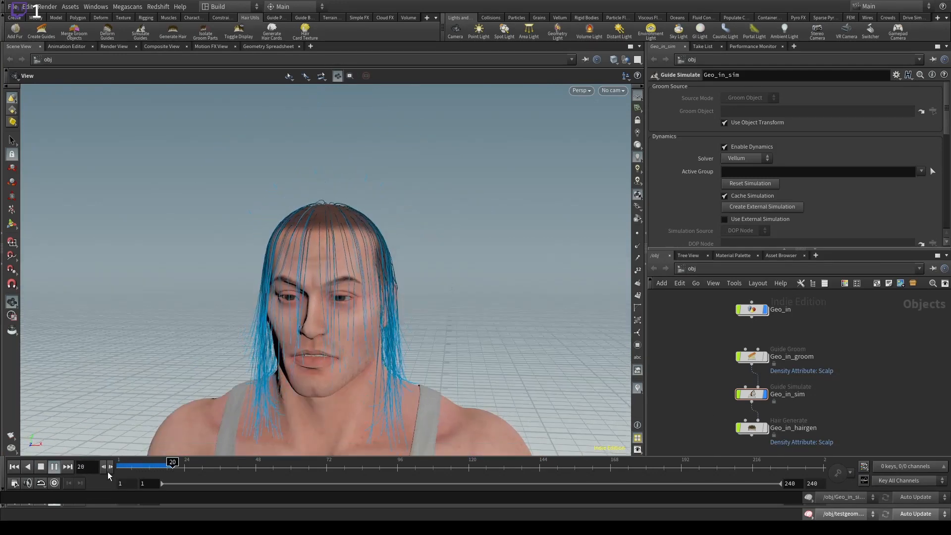
{"action": "left_click", "coordinate": [187, 468]}
{"action": "mouse_move", "coordinate": [375, 241]}
{"action": "left_mouse_down"}
{"action": "mouse_move", "coordinate": [272, 239]}
{"action": "mouse_move", "coordinate": [442, 246]}
{"action": "mouse_move", "coordinate": [416, 273]}
{"action": "mouse_move", "coordinate": [505, 274]}
{"action": "mouse_move", "coordinate": [162, 255]}
{"action": "mouse_move", "coordinate": [344, 159]}
{"action": "mouse_move", "coordinate": [331, 200]}
{"action": "mouse_move", "coordinate": [425, 153]}
{"action": "mouse_move", "coordinate": [550, 206]}
{"action": "mouse_move", "coordinate": [371, 312]}
{"action": "mouse_move", "coordinate": [568, 229]}
{"action": "mouse_move", "coordinate": [498, 287]}
{"action": "mouse_move", "coordinate": [332, 183]}
{"action": "mouse_move", "coordinate": [391, 191]}
{"action": "mouse_move", "coordinate": [383, 225]}
{"action": "left_mouse_up"}
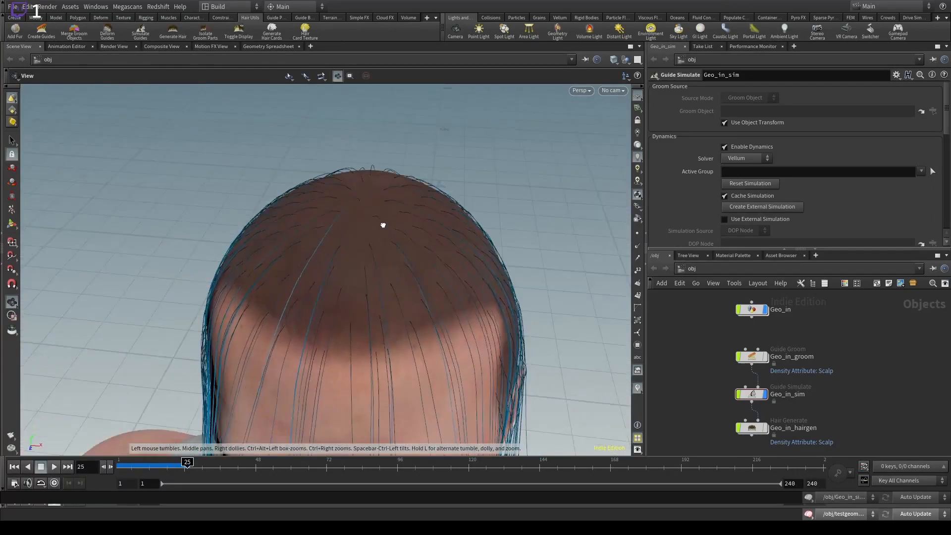
View the draped hair inside Geo_in_hairgen, return to the object level and display Geo_in_hairgen with the character.
{"action": "double_click", "coordinate": [752, 428]}
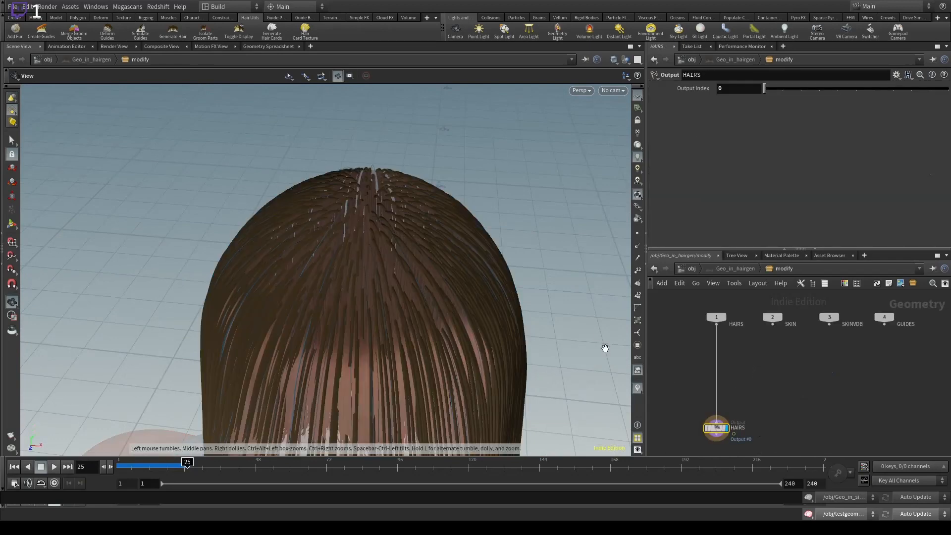
{"action": "left_click_drag", "start_coordinate": [507, 275], "coordinate": [484, 222]}
{"action": "key", "text": "u"}
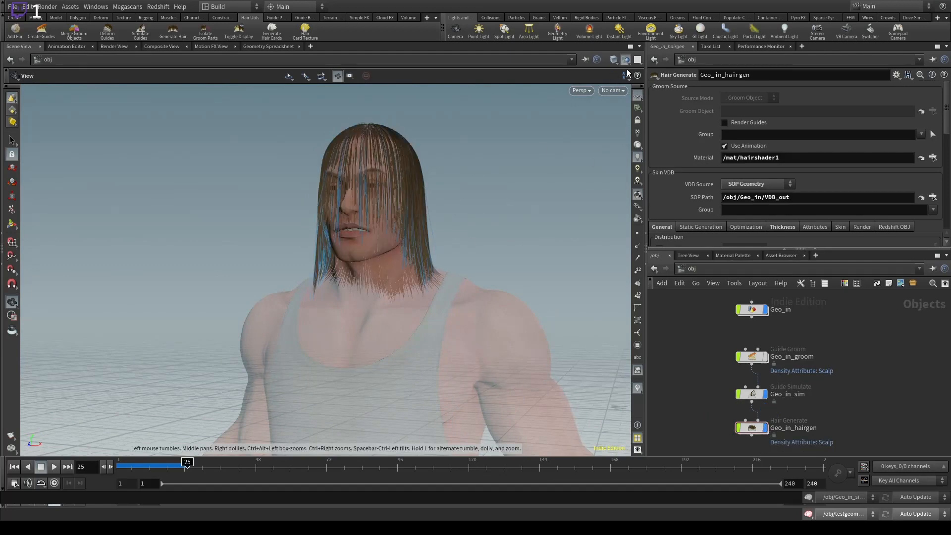
{"action": "left_click_drag", "start_coordinate": [413, 209], "coordinate": [339, 282]}
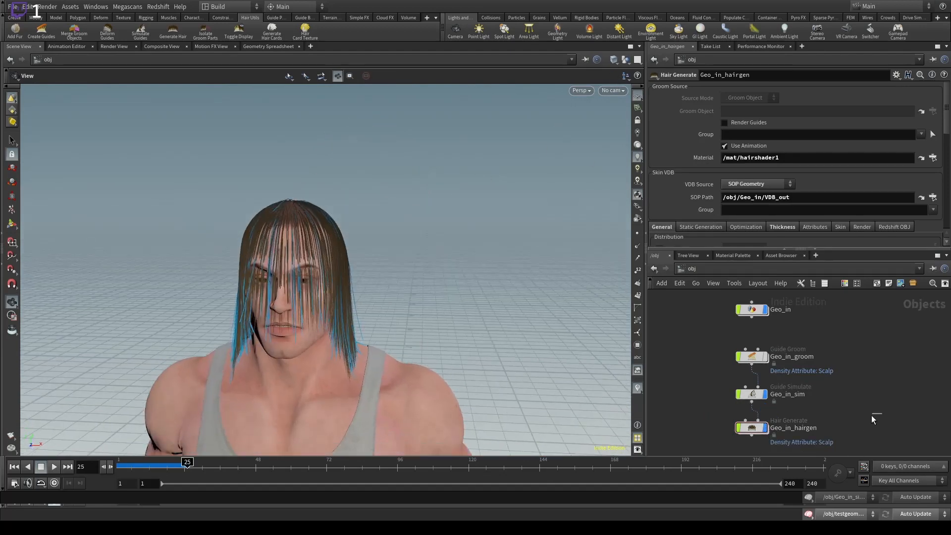
Inside the Geo_in_groom groom network, insert a Hair Clump node between the GUIDES, SKIN and SKINVDB inputs and outputs, and display it.
{"action": "left_click", "coordinate": [765, 428]}
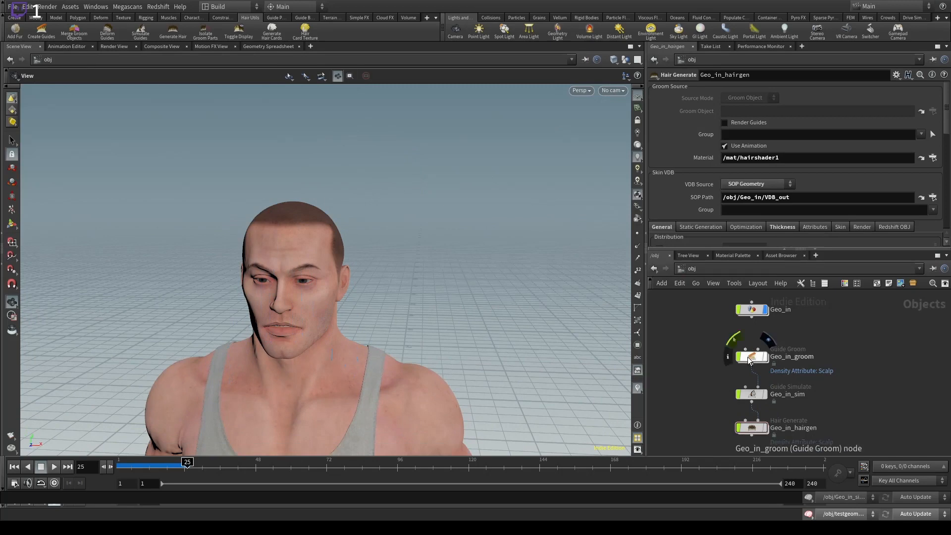
{"action": "double_click", "coordinate": [752, 356]}
{"action": "key", "text": "Tab"}
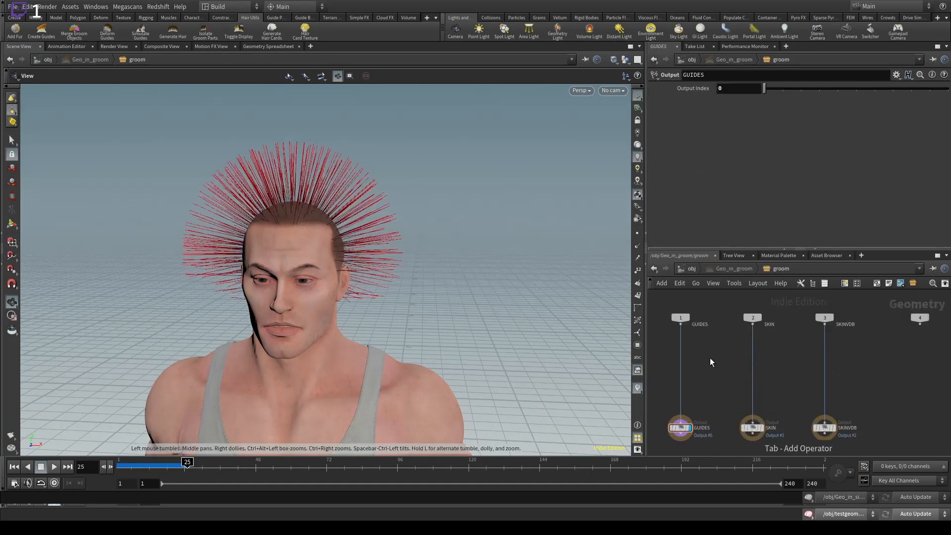
{"action": "key", "text": "Return"}
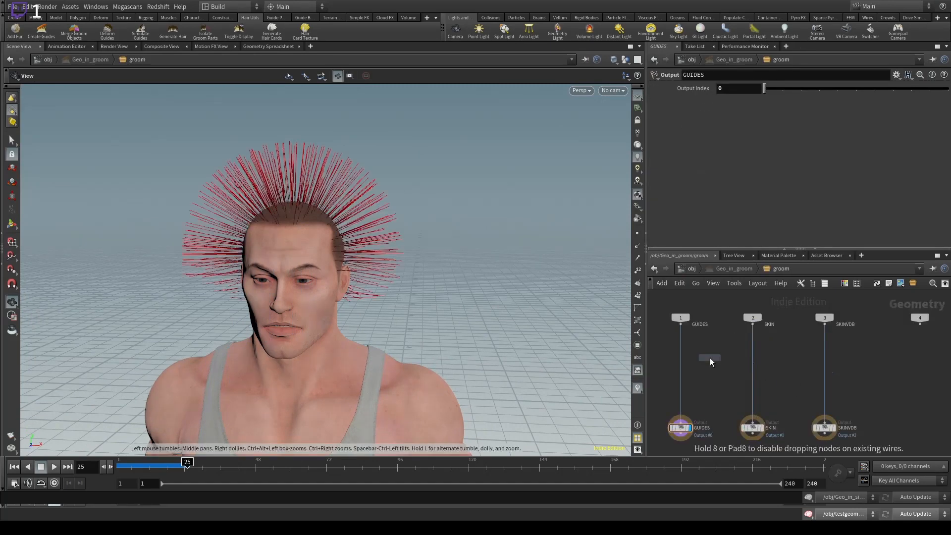
{"action": "left_click", "coordinate": [755, 367]}
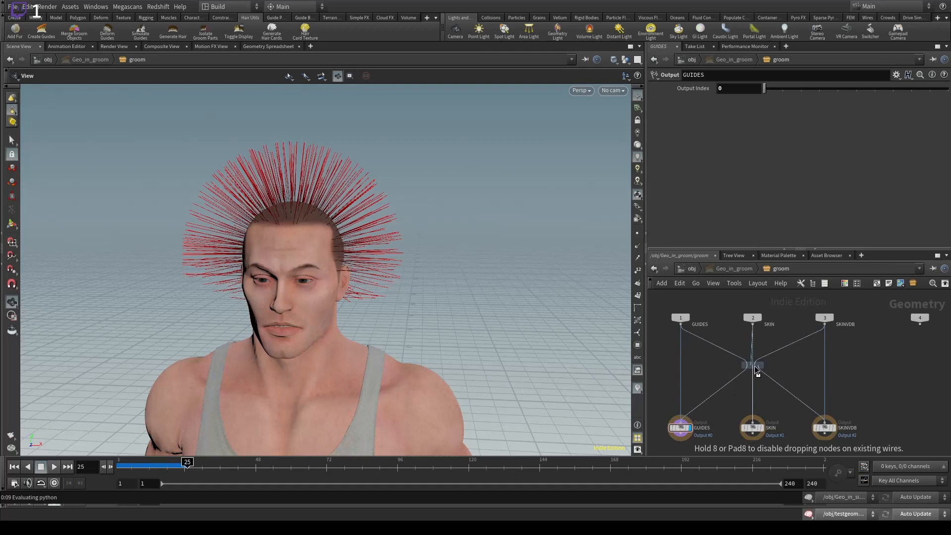
{"action": "left_click", "coordinate": [753, 365]}
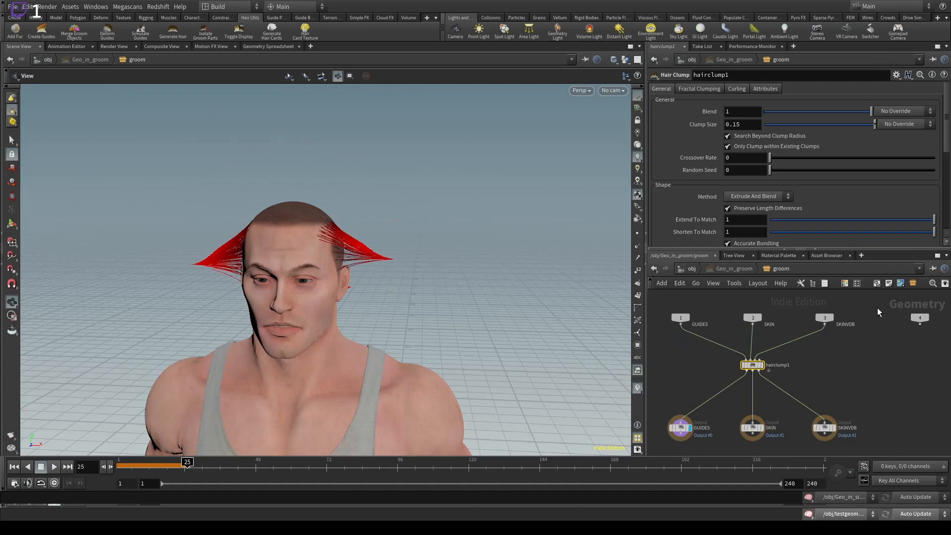
{"action": "left_click", "coordinate": [763, 365]}
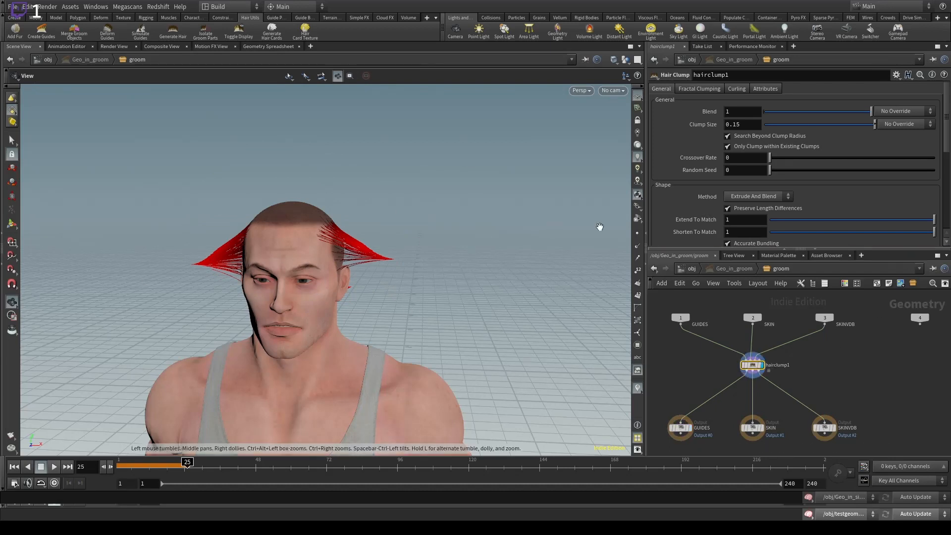
Reduce the Hair Clump's Clump Size to about 0.0283 to split the guides into many small clumps.
{"action": "left_click_drag", "start_coordinate": [333, 236], "coordinate": [347, 257]}
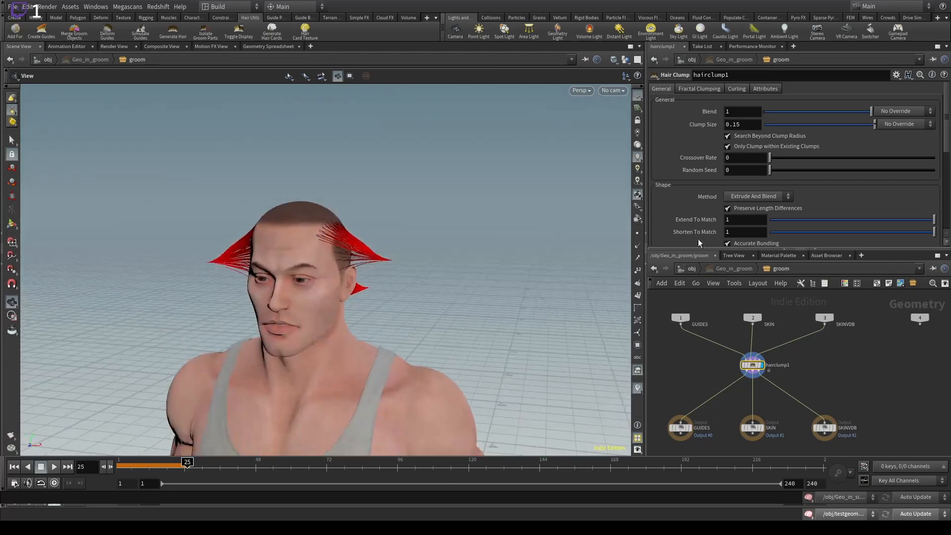
{"action": "left_click", "coordinate": [780, 124]}
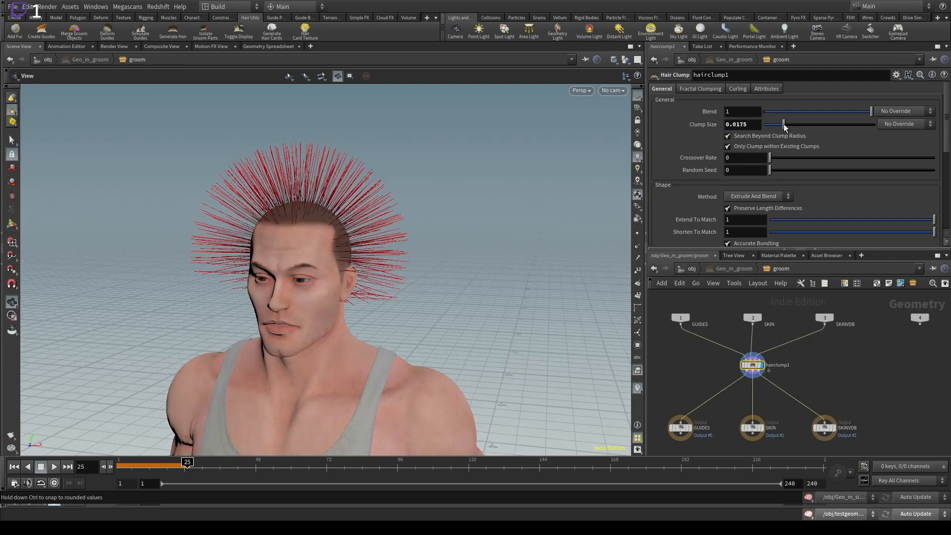
{"action": "left_click_drag", "start_coordinate": [783, 124], "coordinate": [797, 125]}
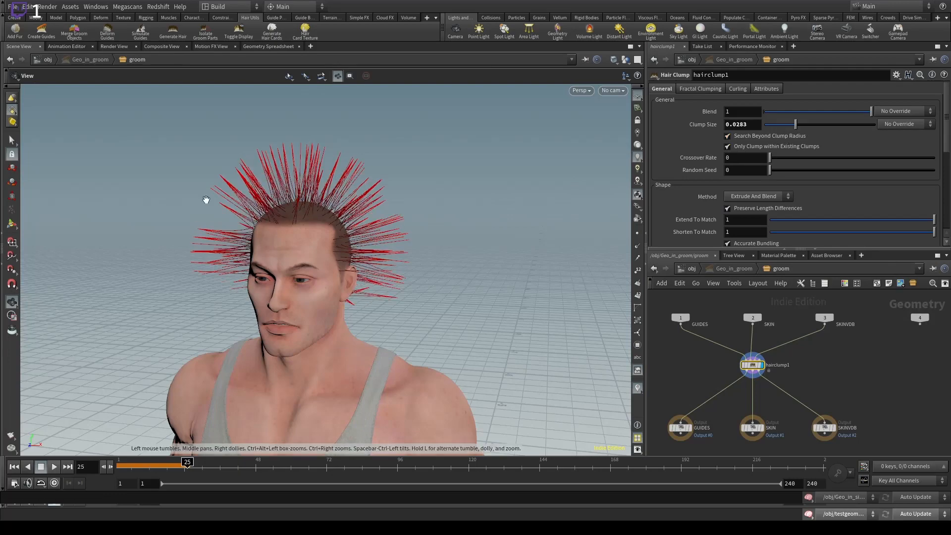
{"action": "left_click_drag", "start_coordinate": [206, 198], "coordinate": [338, 193]}
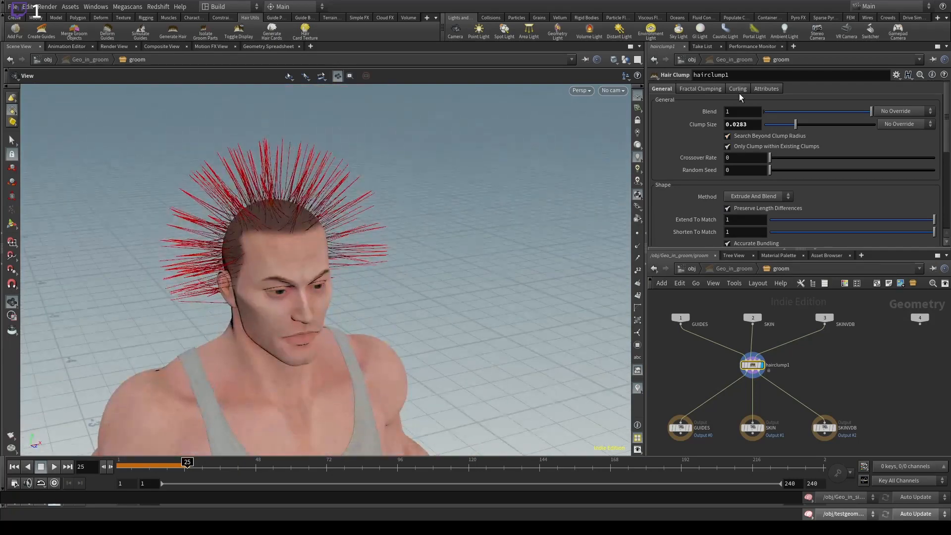
Return to frame 1 and set the Hair Clump's curling amplitude to 0.1 and frequency to 50.
{"action": "left_click", "coordinate": [738, 90]}
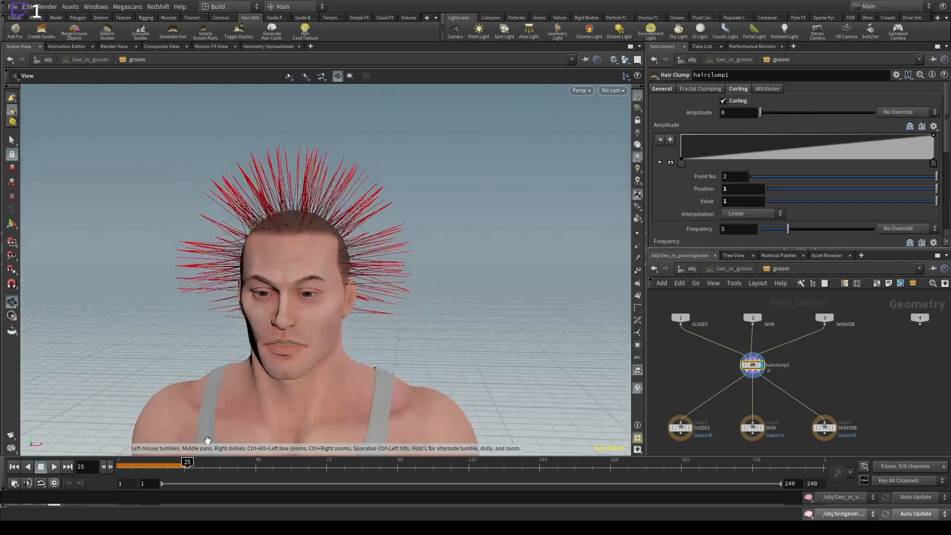
{"action": "left_click", "coordinate": [13, 466]}
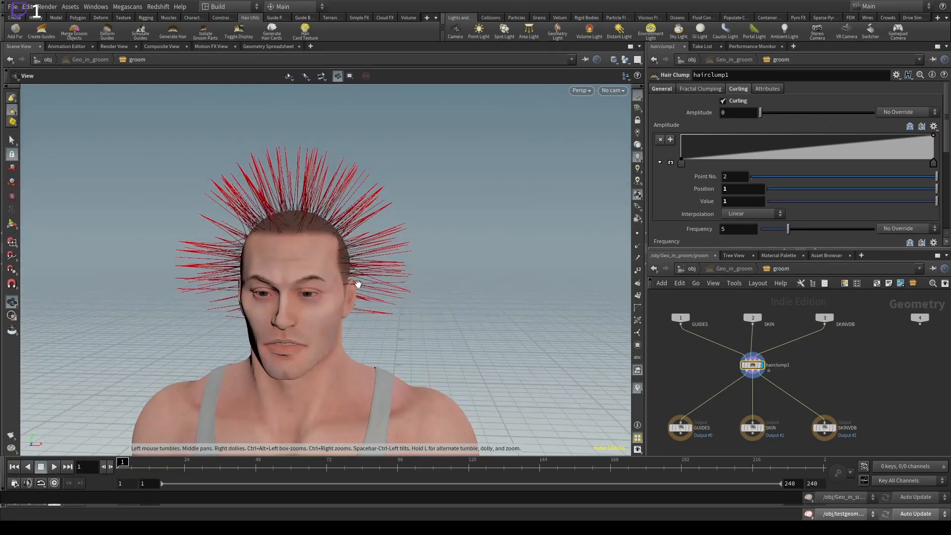
{"action": "middle_click_drag", "start_coordinate": [360, 258], "coordinate": [367, 299]}
{"action": "left_click_drag", "start_coordinate": [761, 112], "coordinate": [874, 113]}
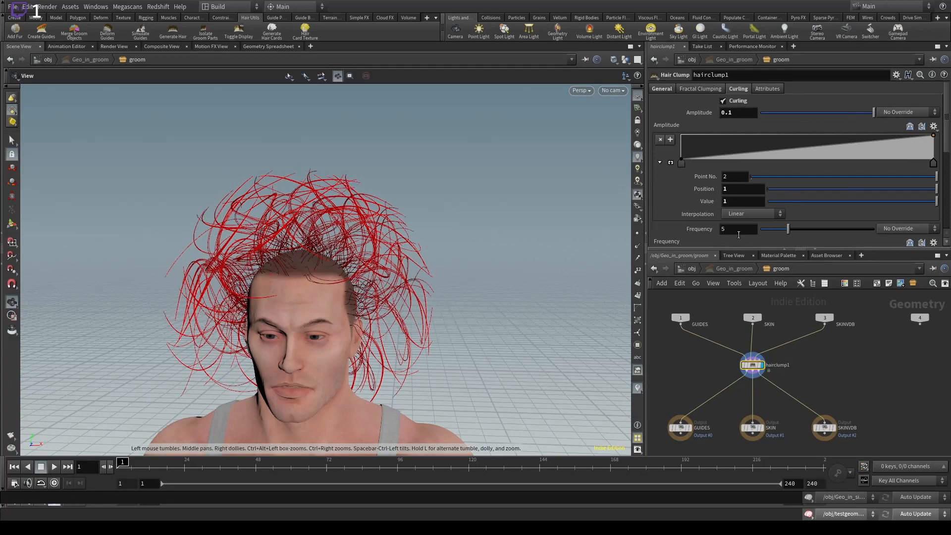
{"action": "left_click", "coordinate": [738, 229]}
{"action": "type", "text": "0"}
{"action": "key", "text": "Return"}
{"action": "left_click_drag", "start_coordinate": [287, 258], "coordinate": [257, 263]}
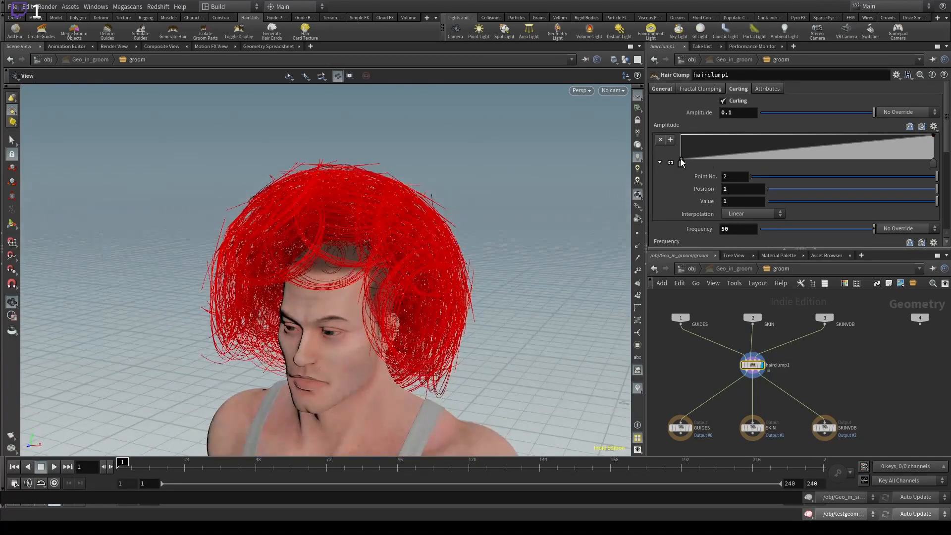
Reshape the curling amplitude ramp with a start value of about 0.23 and an end value of about 0.10.
{"action": "left_click_drag", "start_coordinate": [681, 159], "coordinate": [678, 154]}
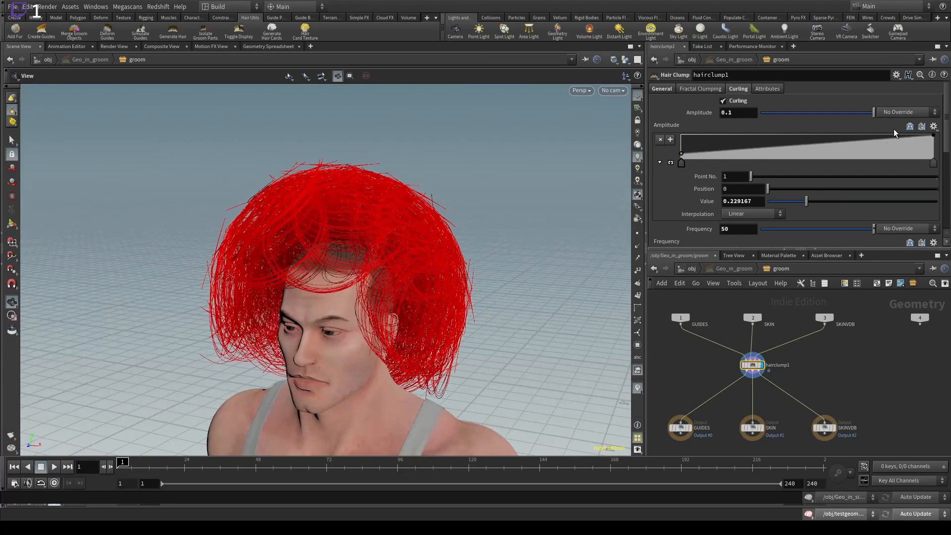
{"action": "left_click_drag", "start_coordinate": [933, 135], "coordinate": [934, 157]}
{"action": "left_click_drag", "start_coordinate": [321, 233], "coordinate": [369, 161]}
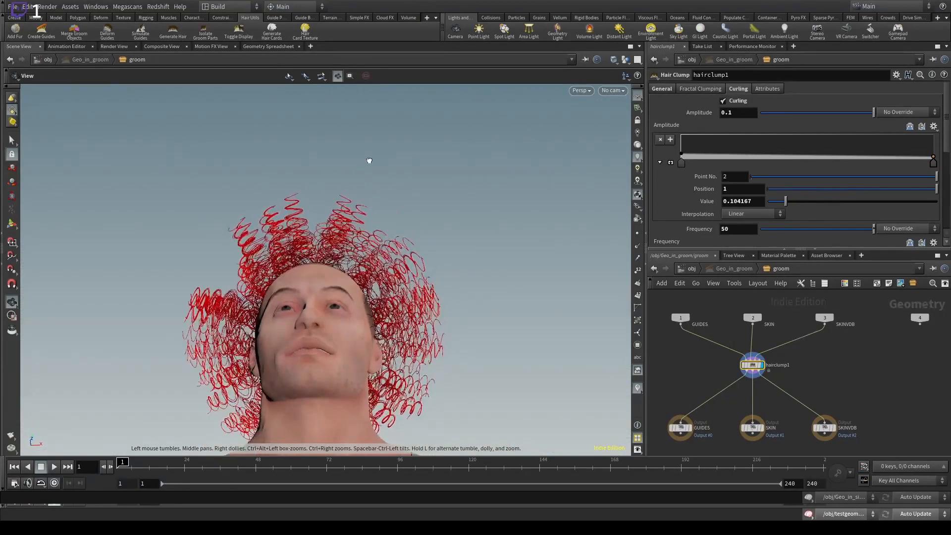
{"action": "left_click_drag", "start_coordinate": [353, 270], "coordinate": [345, 339]}
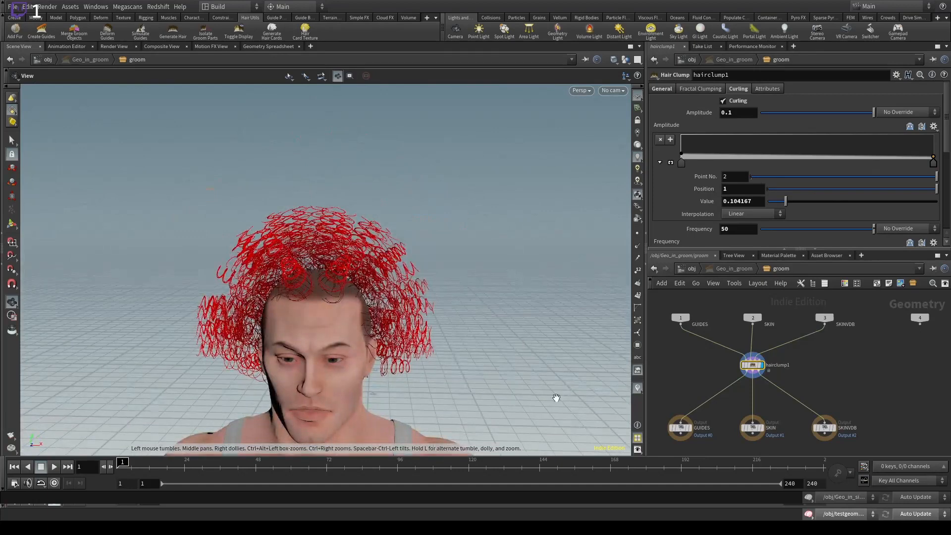
{"action": "scroll", "coordinate": [712, 223], "scroll_direction": "down", "scroll_amount": 3}
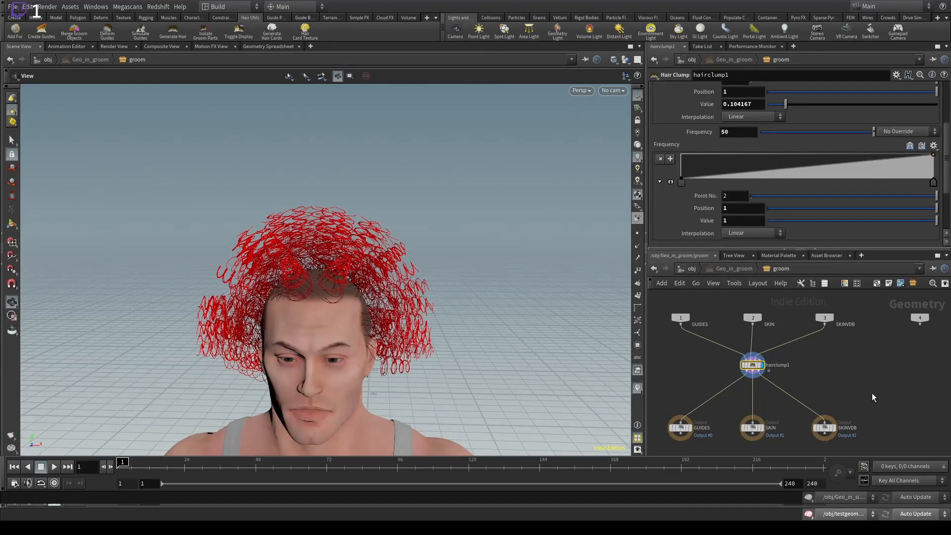
Return to the object level and display Geo_in_sim and Geo_in_hairgen together on the head.
{"action": "left_click", "coordinate": [693, 269]}
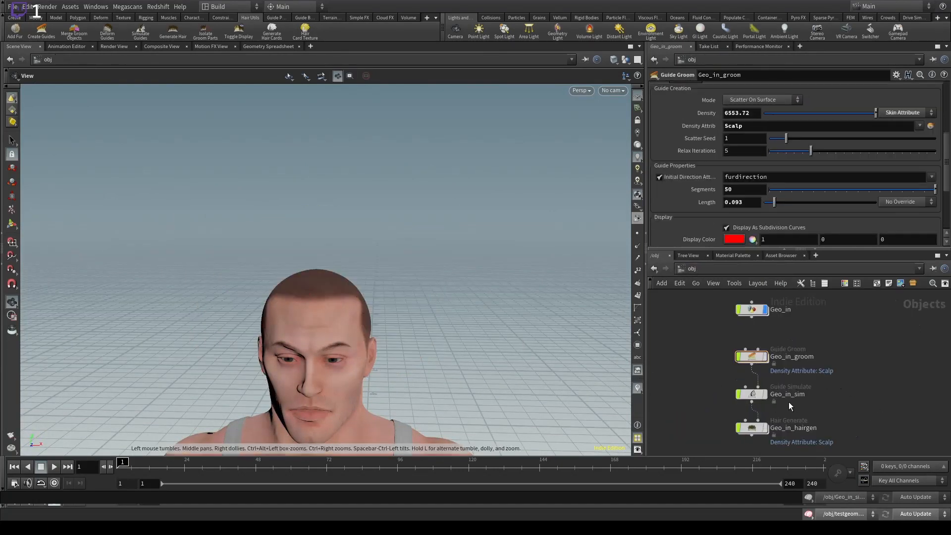
{"action": "left_click_drag", "start_coordinate": [862, 381], "coordinate": [734, 454]}
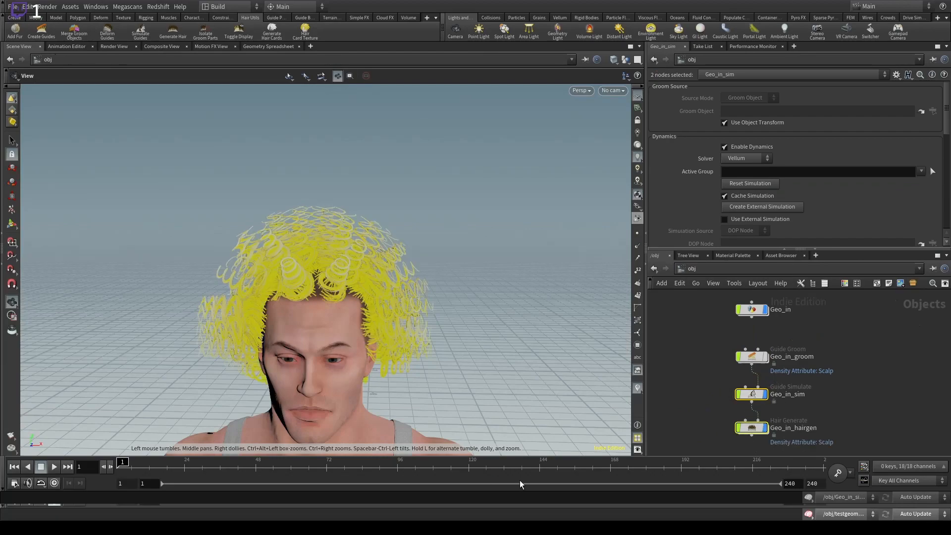
{"action": "left_click", "coordinate": [761, 434]}
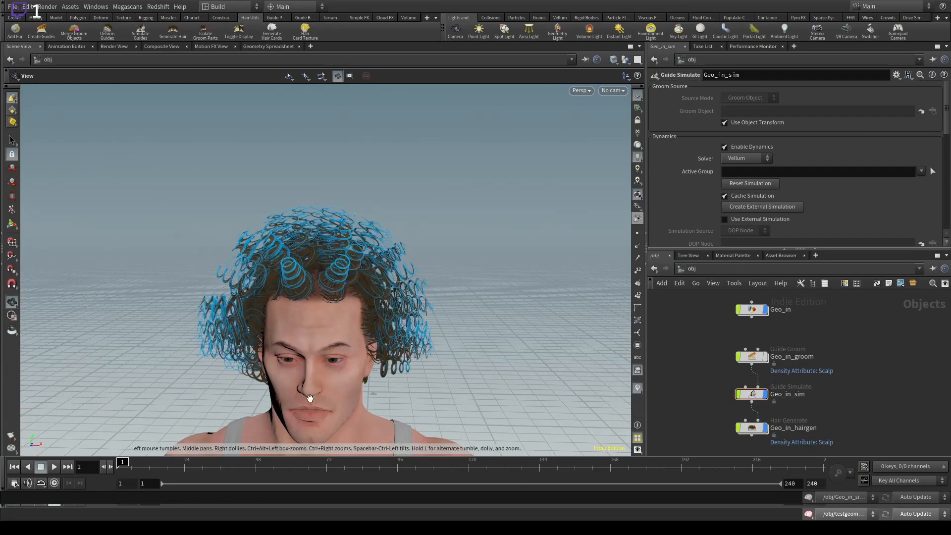
{"action": "left_click_drag", "start_coordinate": [343, 253], "coordinate": [388, 287]}
{"action": "middle_click_drag", "start_coordinate": [388, 287], "coordinate": [412, 320]}
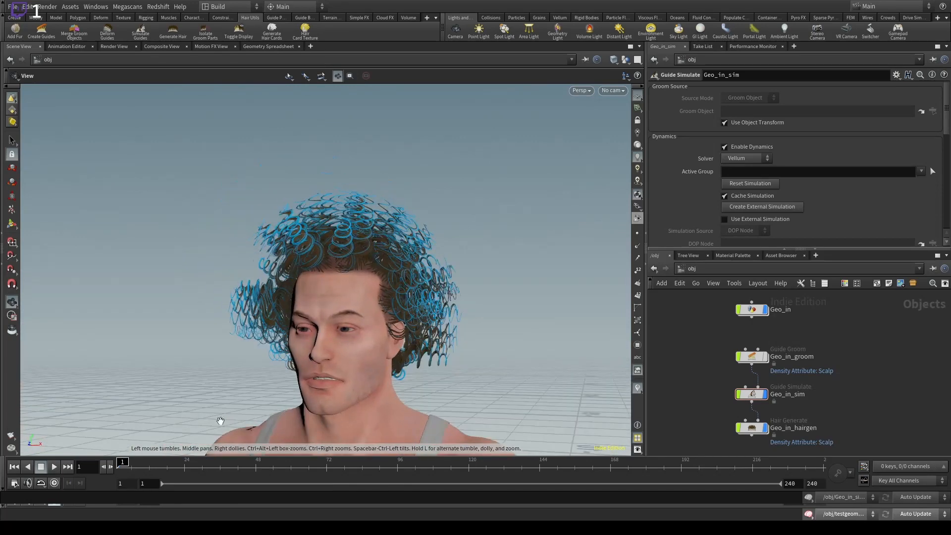
Play the curled guide simulation, stop at frame 11 and inspect how the curls fall around the face.
{"action": "left_click", "coordinate": [53, 467]}
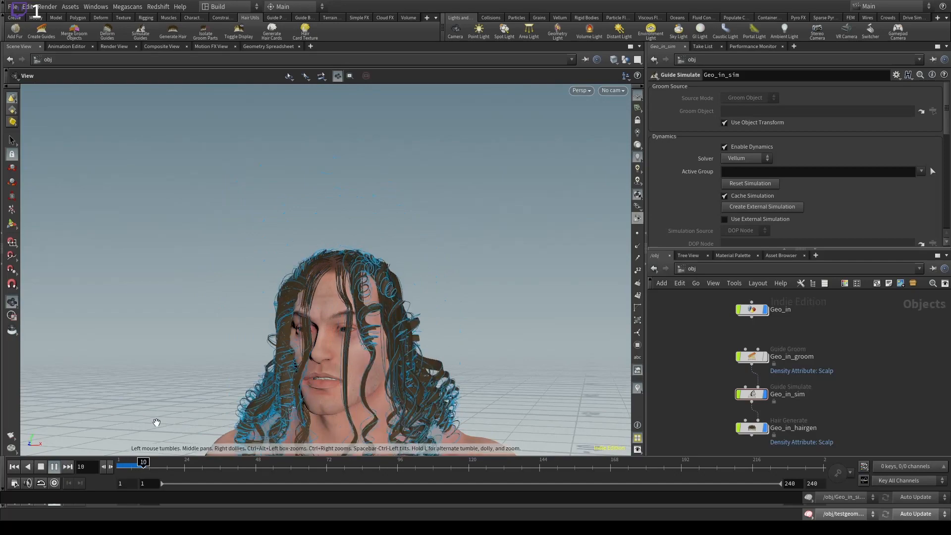
{"action": "left_click", "coordinate": [146, 466]}
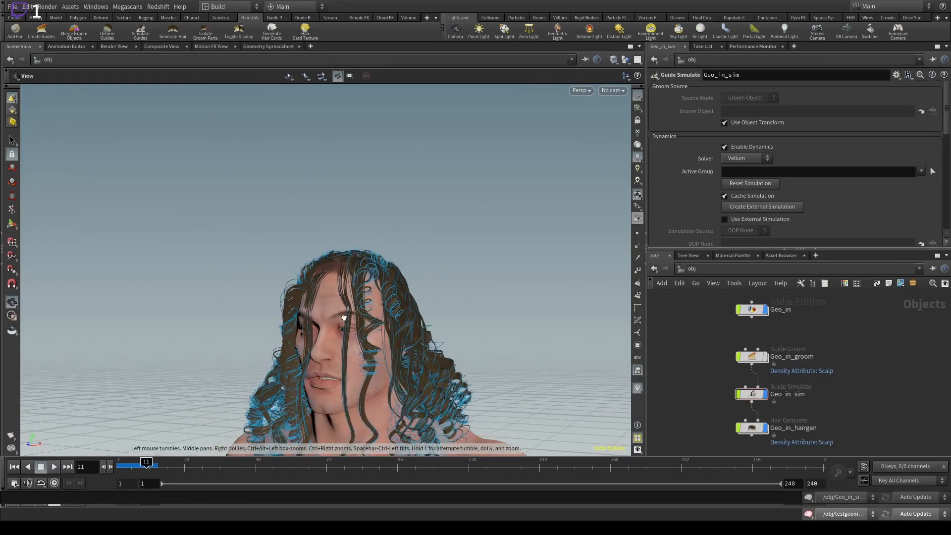
{"action": "left_click_drag", "start_coordinate": [277, 307], "coordinate": [474, 292]}
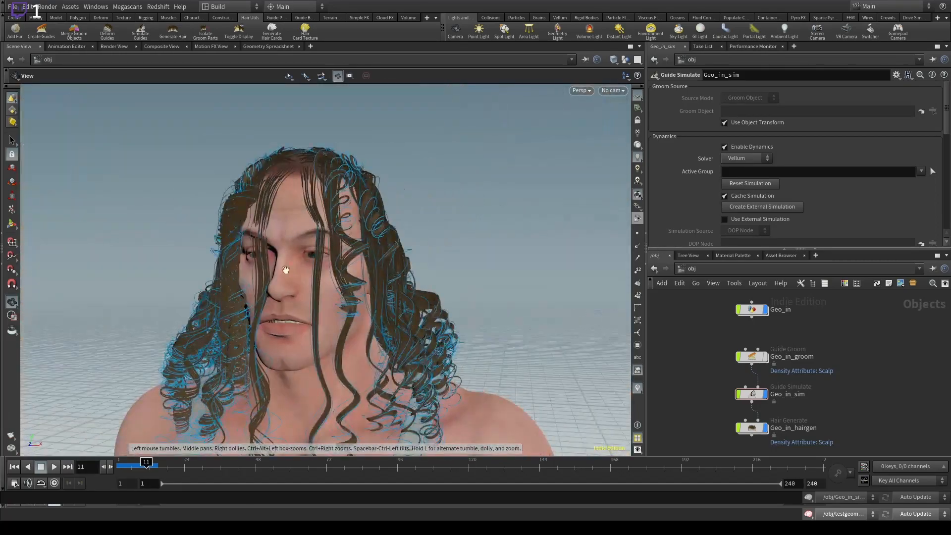
{"action": "left_click_drag", "start_coordinate": [286, 270], "coordinate": [289, 301]}
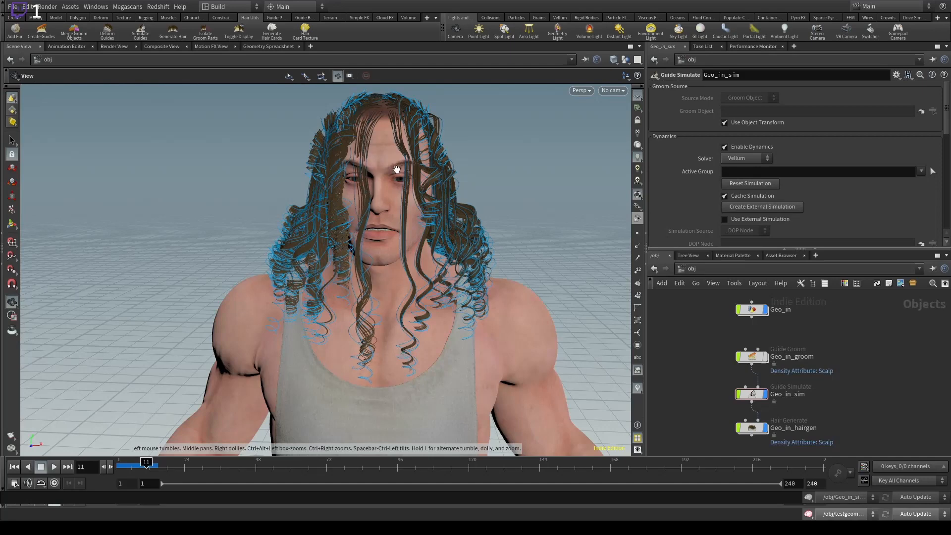
{"action": "left_click_drag", "start_coordinate": [397, 169], "coordinate": [297, 171]}
{"action": "right_click_drag", "start_coordinate": [443, 181], "coordinate": [283, 264]}
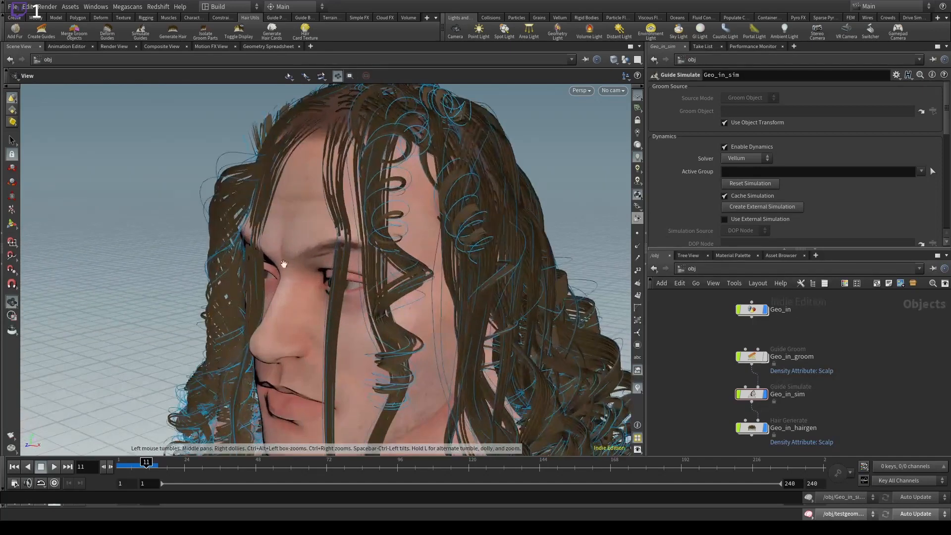
{"action": "left_click_drag", "start_coordinate": [284, 264], "coordinate": [369, 242]}
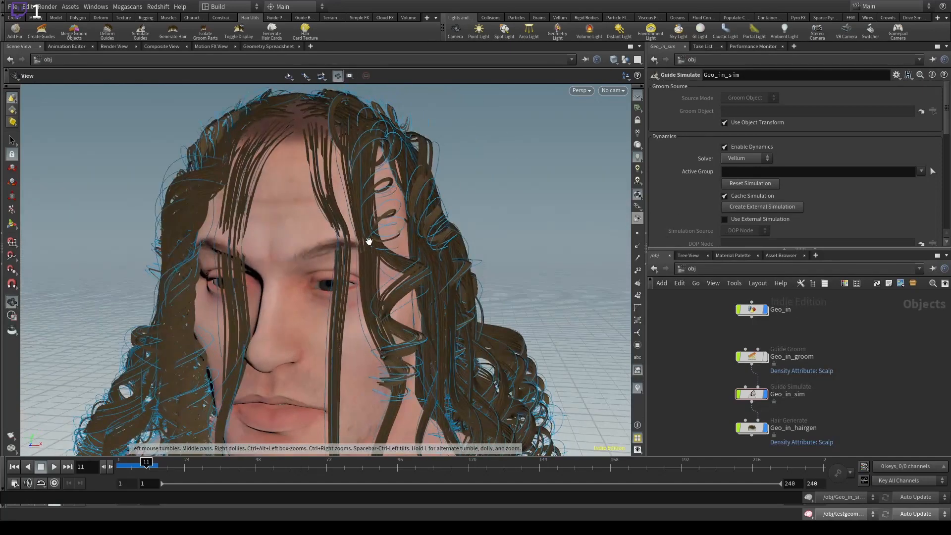
{"action": "left_click_drag", "start_coordinate": [372, 250], "coordinate": [542, 276]}
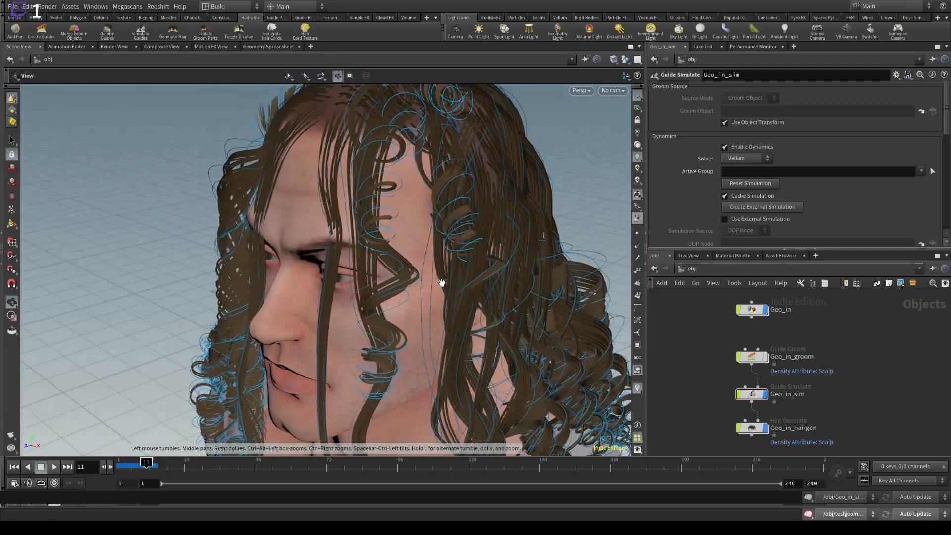
{"action": "right_click_drag", "start_coordinate": [442, 283], "coordinate": [510, 280]}
{"action": "left_click_drag", "start_coordinate": [510, 280], "coordinate": [522, 290]}
{"action": "middle_click_drag", "start_coordinate": [522, 290], "coordinate": [386, 244]}
{"action": "left_click_drag", "start_coordinate": [386, 244], "coordinate": [377, 249]}
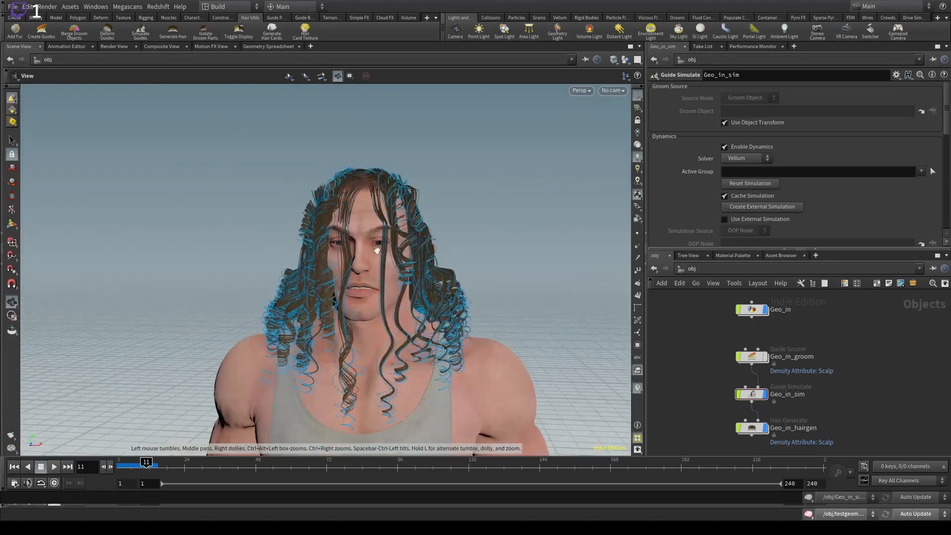
Set the Orientation Pin Type to Hard in Geo_in_sim's Vellum constraints.
{"action": "left_click_drag", "start_coordinate": [867, 377], "coordinate": [703, 411]}
{"action": "scroll", "coordinate": [718, 191], "scroll_direction": "down", "scroll_amount": 6}
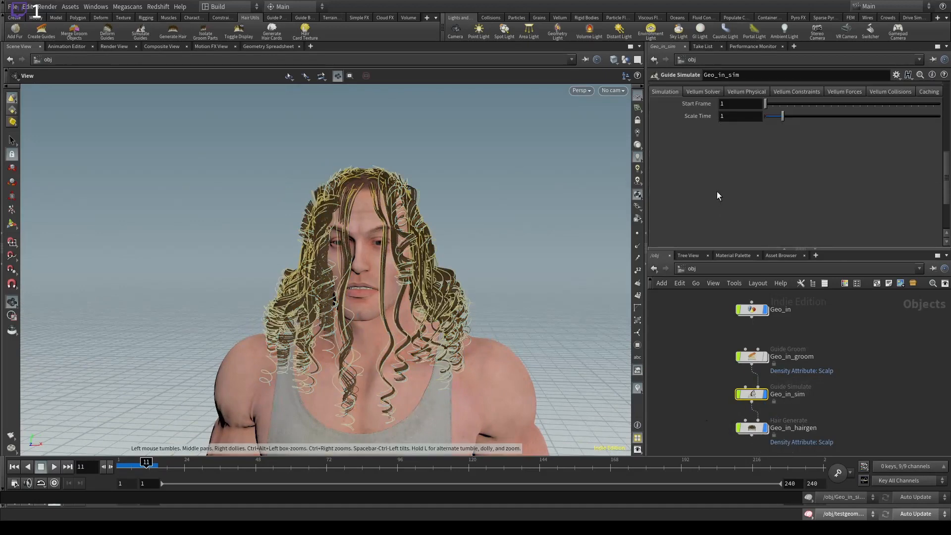
{"action": "left_click", "coordinate": [809, 144]}
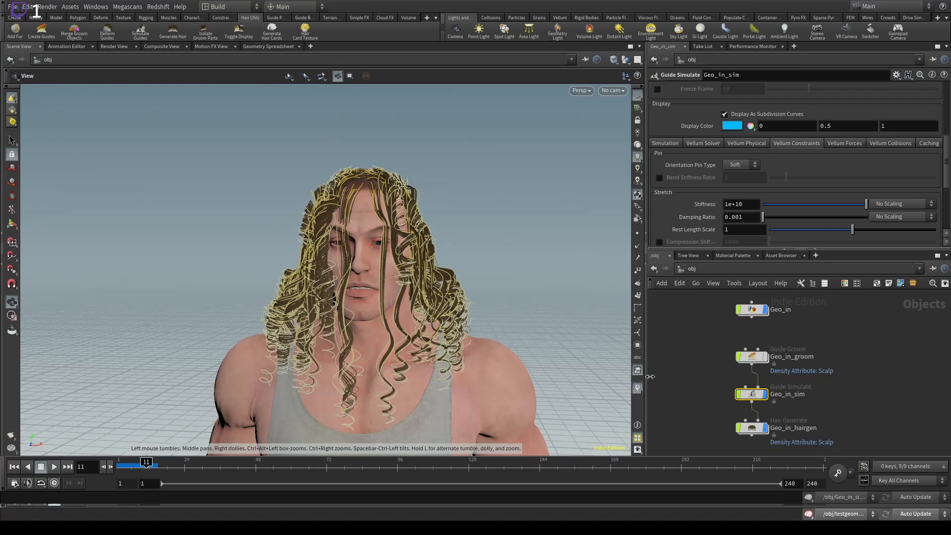
{"action": "left_click", "coordinate": [736, 185]}
Replay the guide simulation from frame 1, stop at frame 17 and inspect the draped curls from the side.
{"action": "left_click_drag", "start_coordinate": [145, 464], "coordinate": [99, 471]}
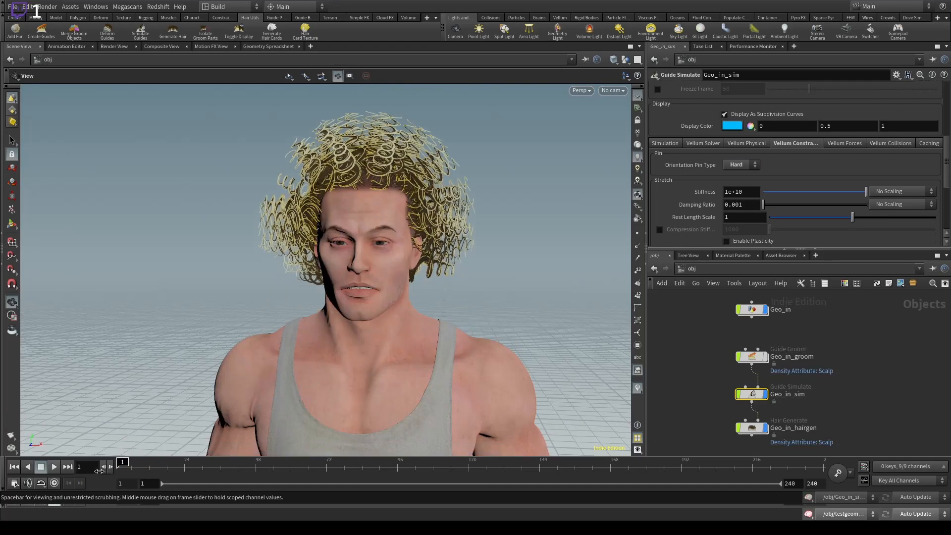
{"action": "left_click", "coordinate": [53, 467]}
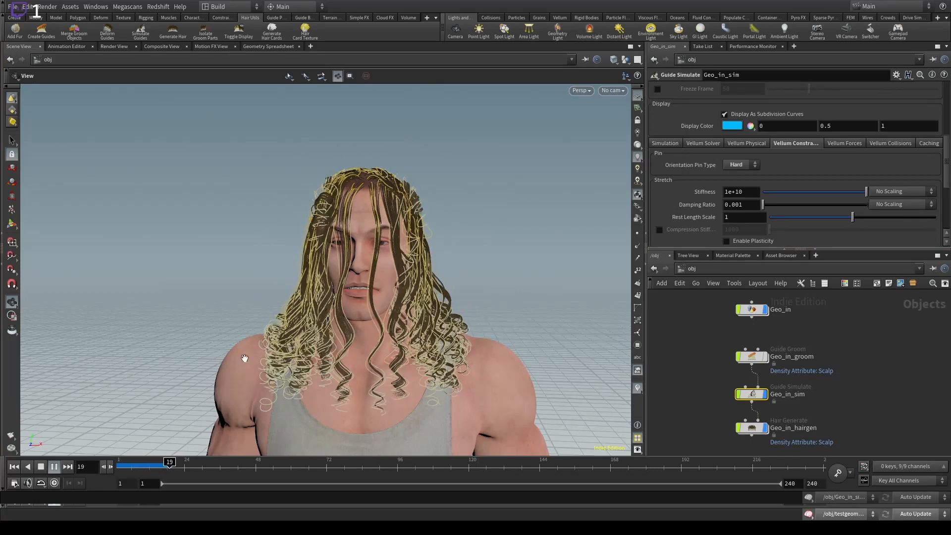
{"action": "left_click", "coordinate": [164, 466]}
{"action": "left_click_drag", "start_coordinate": [317, 297], "coordinate": [485, 243]}
{"action": "left_click", "coordinate": [765, 394]}
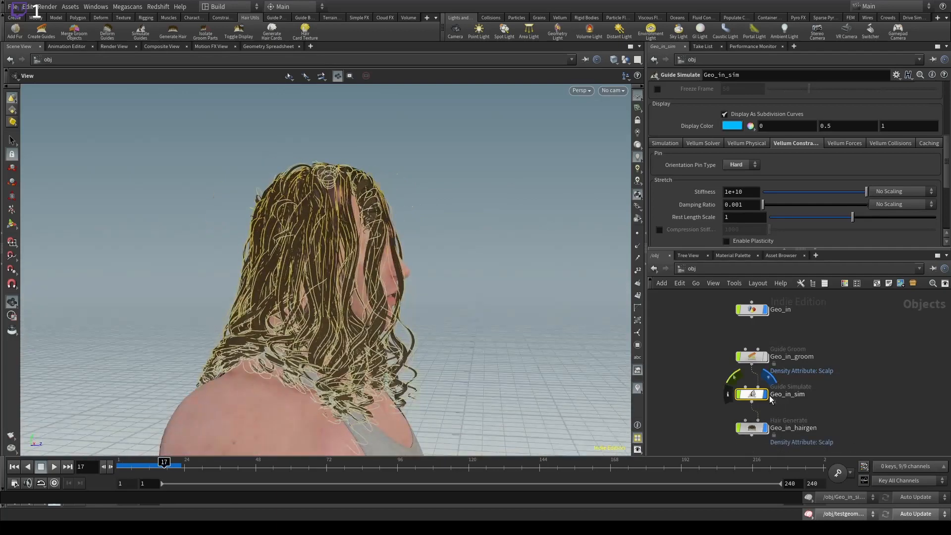
Set the Orientation Pin Type of Geo_in_sim to Soft and return the timeline to frame 1.
{"action": "left_click_drag", "start_coordinate": [310, 221], "coordinate": [346, 280]}
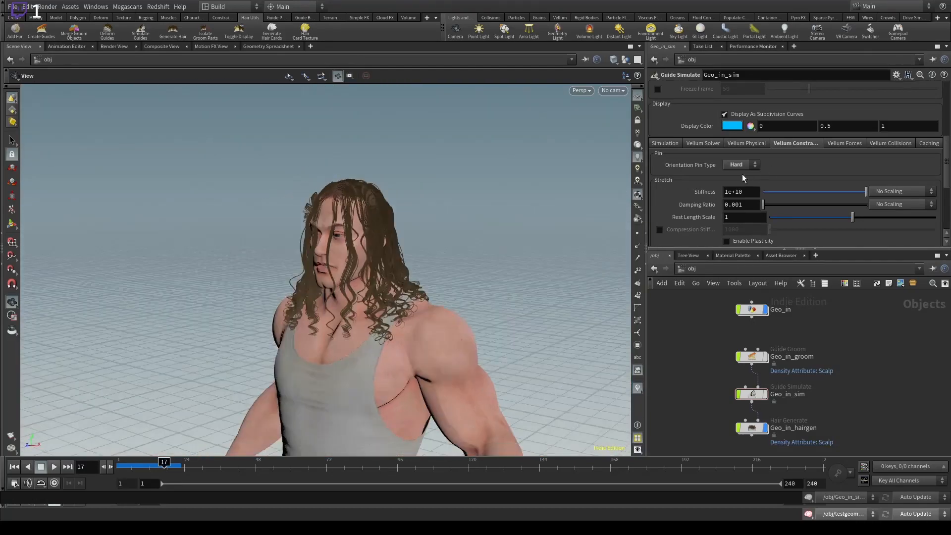
{"action": "left_click", "coordinate": [741, 165]}
{"action": "left_click", "coordinate": [740, 174]}
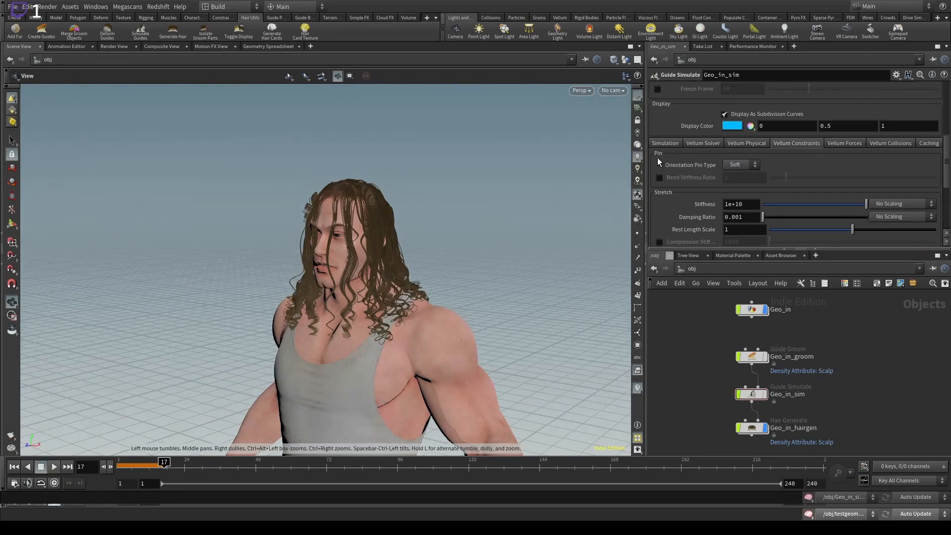
{"action": "left_click", "coordinate": [13, 467]}
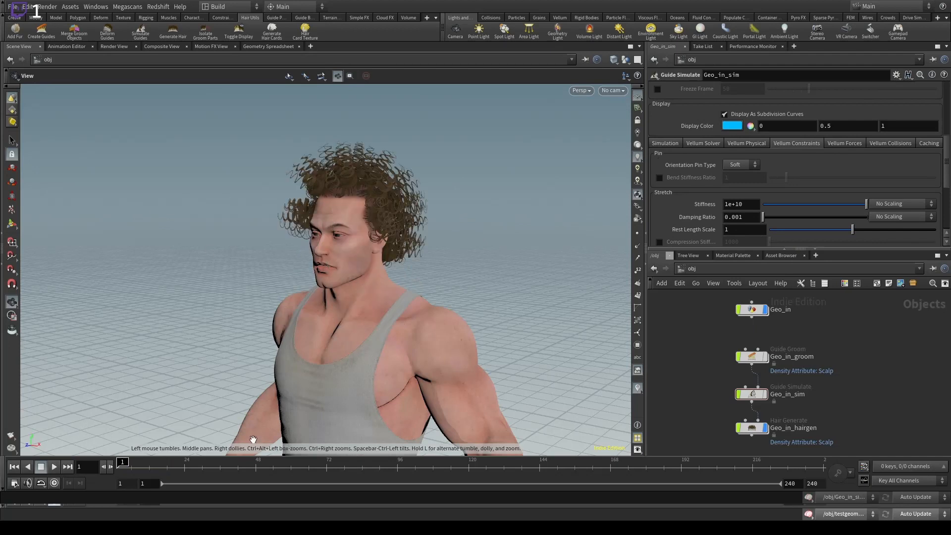
Set the Bend Stiffness to 100 and enable Create Clump Constraints in Geo_in_sim's Vellum constraints.
{"action": "scroll", "coordinate": [723, 168], "scroll_direction": "down", "scroll_amount": 3}
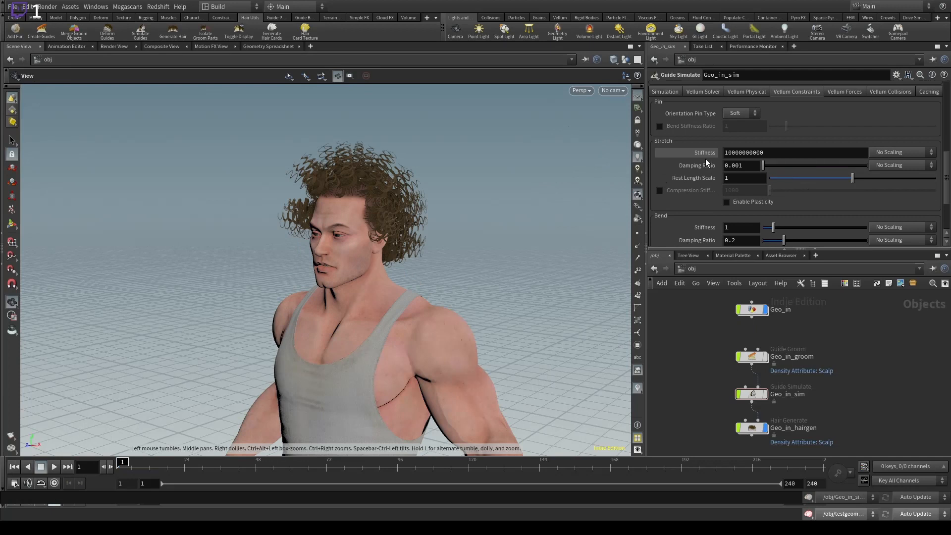
{"action": "scroll", "coordinate": [705, 225], "scroll_direction": "down", "scroll_amount": 4}
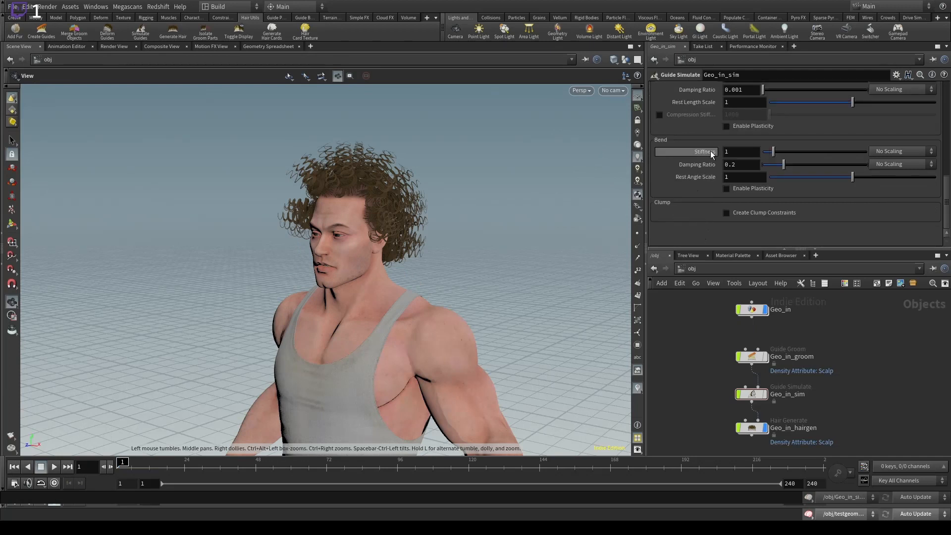
{"action": "left_click", "coordinate": [750, 152]}
{"action": "key", "text": "Return"}
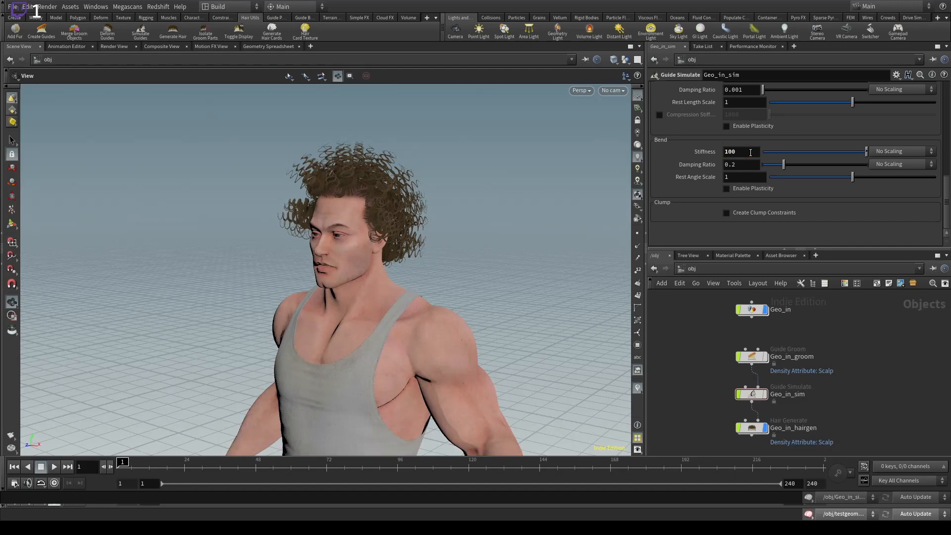
{"action": "scroll", "coordinate": [824, 226], "scroll_direction": "down", "scroll_amount": 2}
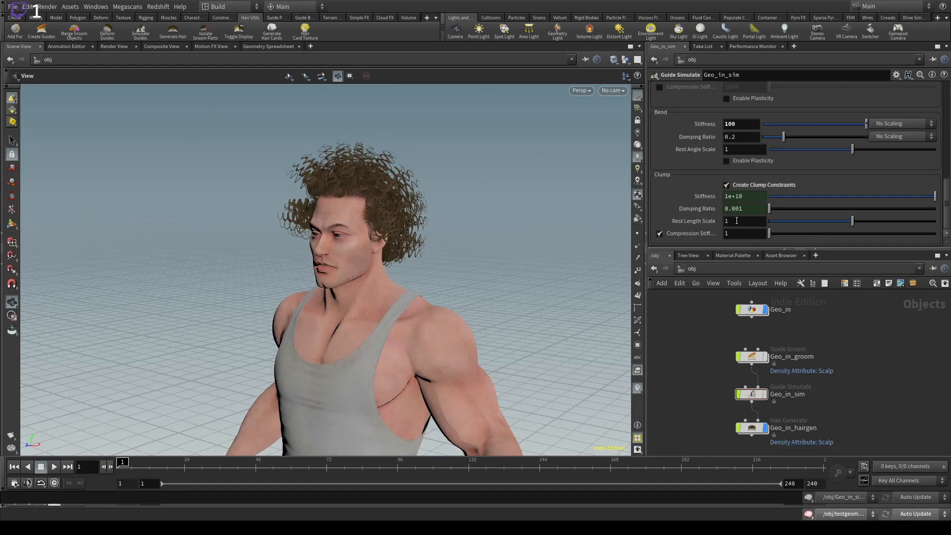
Play the guide simulation from a front view of the head, stop it and go to frame 16.
{"action": "left_click_drag", "start_coordinate": [248, 203], "coordinate": [345, 196]}
{"action": "right_click_drag", "start_coordinate": [326, 204], "coordinate": [355, 204]}
{"action": "left_click_drag", "start_coordinate": [355, 204], "coordinate": [317, 204]}
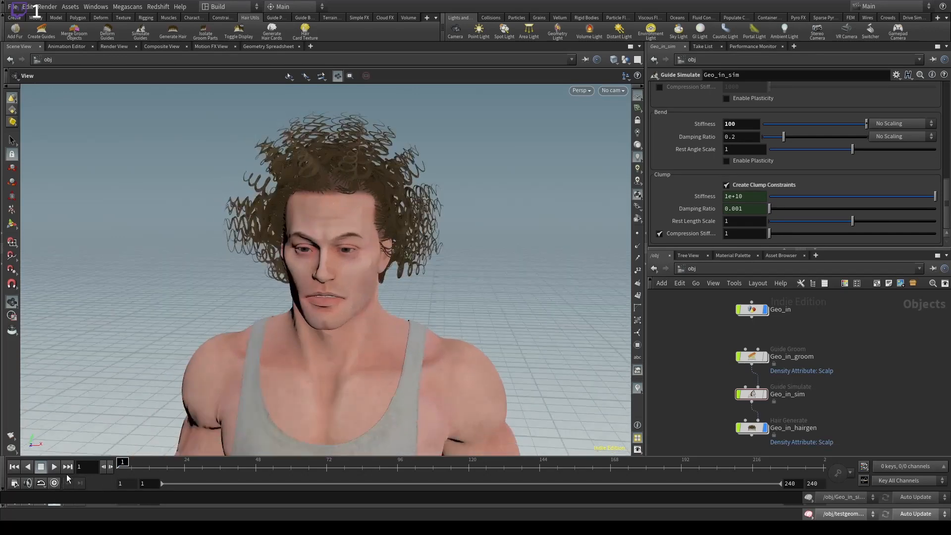
{"action": "left_click", "coordinate": [54, 467]}
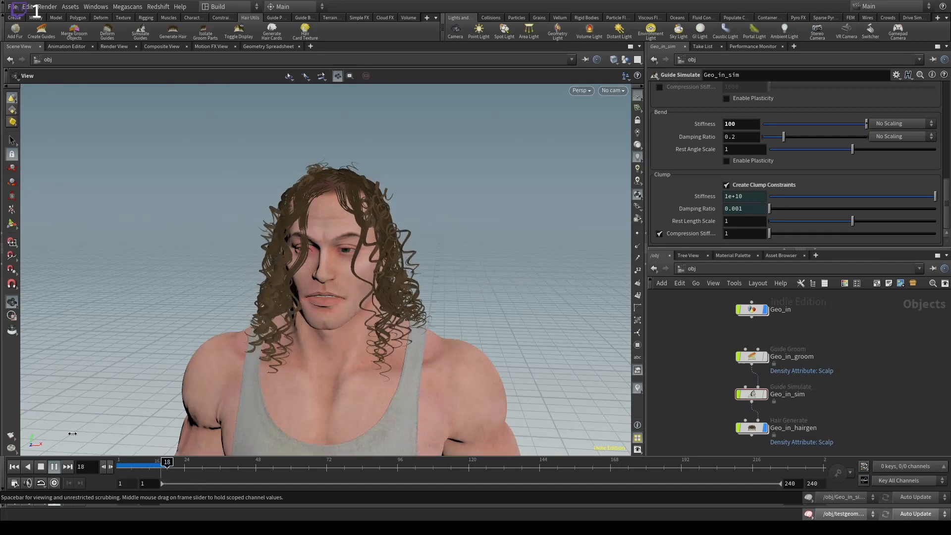
{"action": "left_click", "coordinate": [162, 467]}
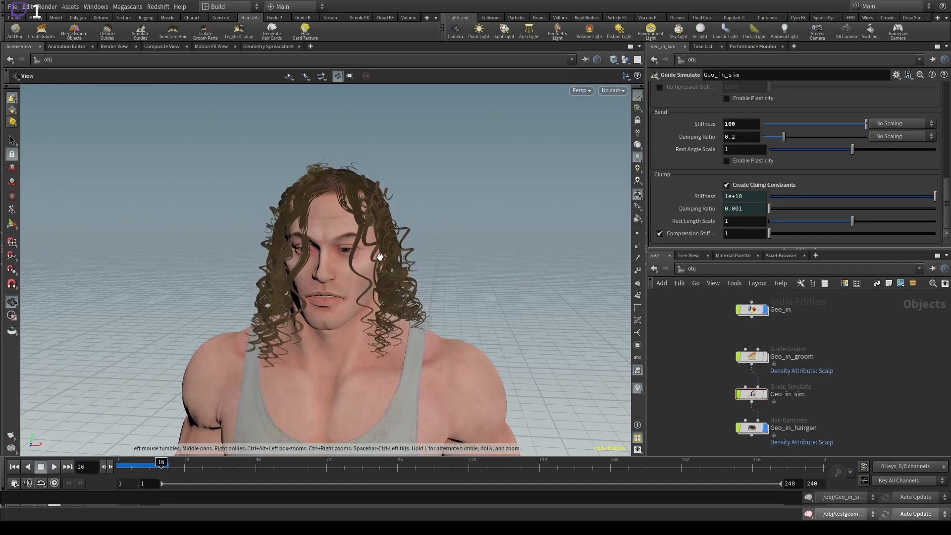
Examine the simulated curls at frame 16 from the front, back, sides and above.
{"action": "left_click_drag", "start_coordinate": [380, 257], "coordinate": [415, 288]}
{"action": "left_click_drag", "start_coordinate": [288, 238], "coordinate": [395, 269]}
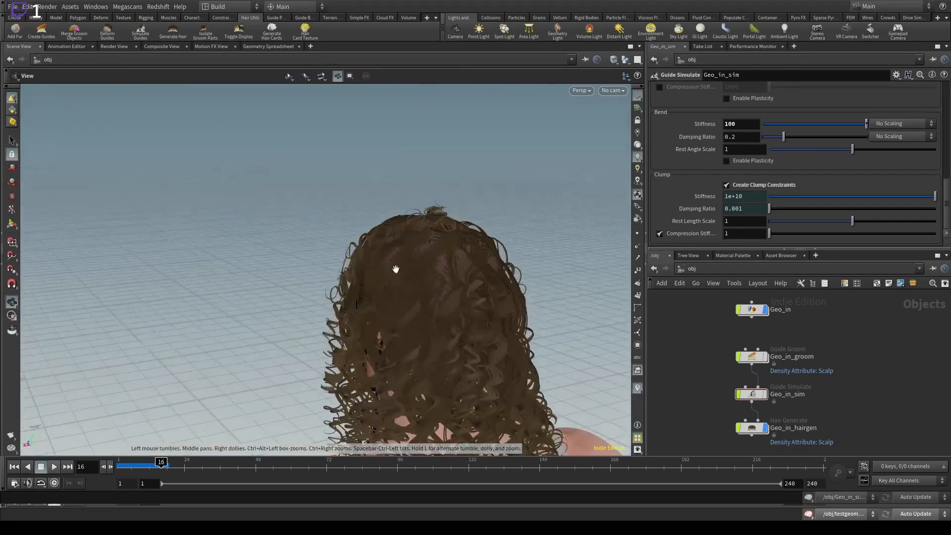
{"action": "left_click_drag", "start_coordinate": [380, 405], "coordinate": [271, 313]}
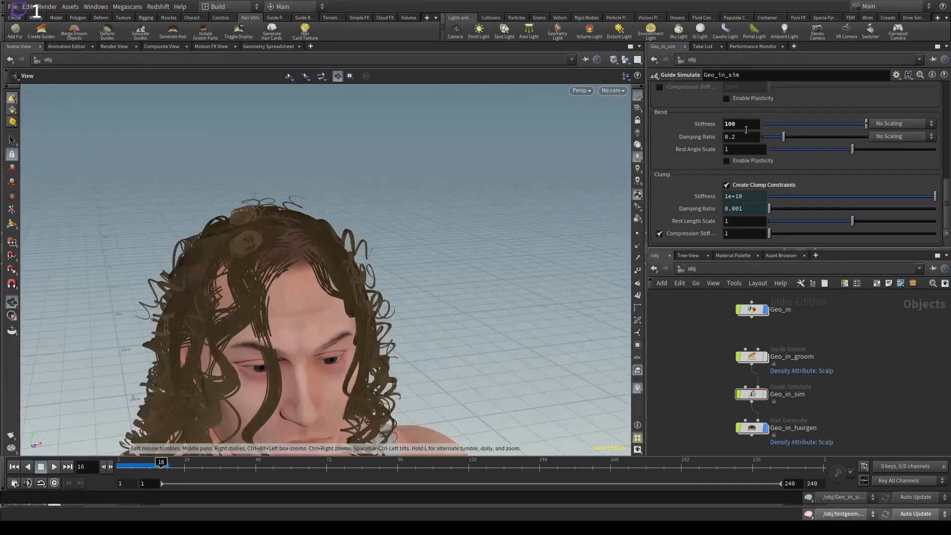
{"action": "right_click_drag", "start_coordinate": [262, 311], "coordinate": [47, 411]}
{"action": "left_click_drag", "start_coordinate": [163, 396], "coordinate": [219, 327]}
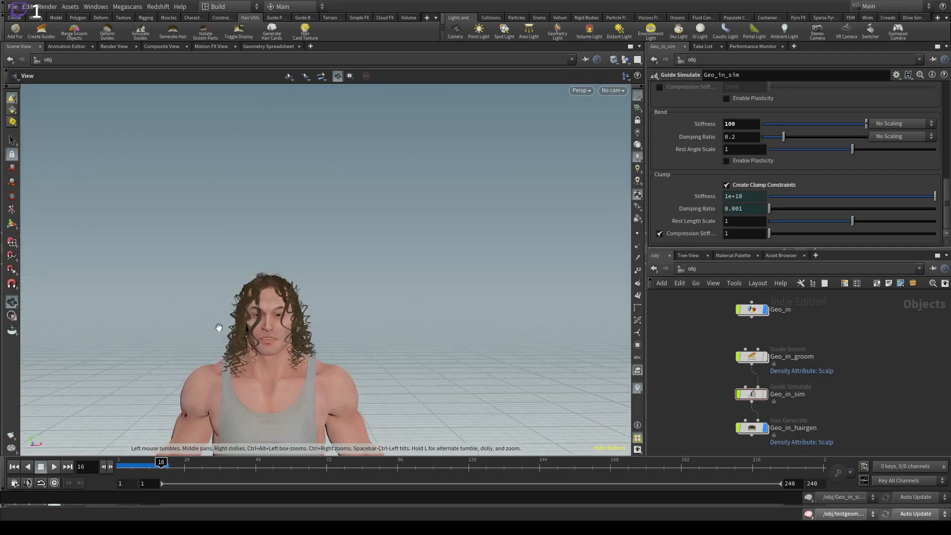
{"action": "right_click_drag", "start_coordinate": [219, 326], "coordinate": [406, 337]}
{"action": "left_click_drag", "start_coordinate": [406, 338], "coordinate": [320, 232]}
{"action": "left_click_drag", "start_coordinate": [300, 344], "coordinate": [377, 307]}
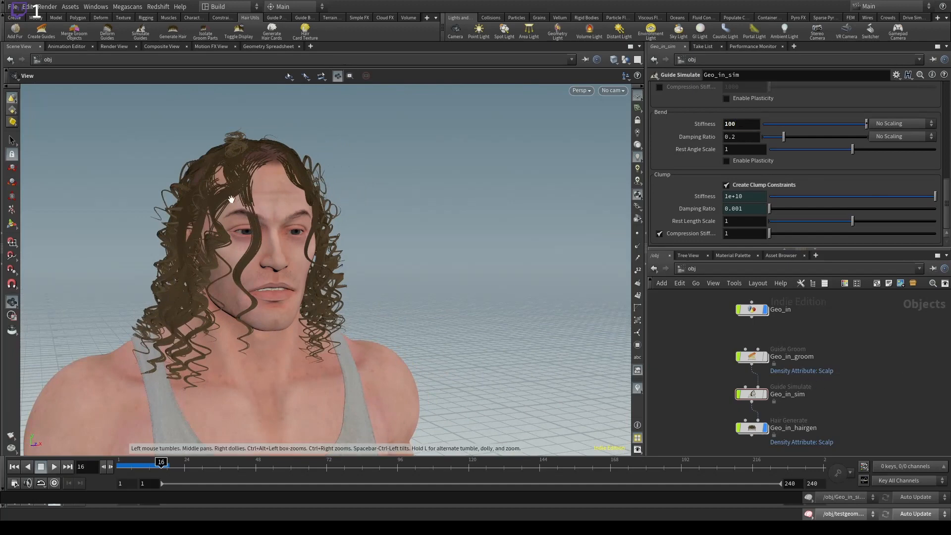
{"action": "left_click_drag", "start_coordinate": [231, 199], "coordinate": [621, 155]}
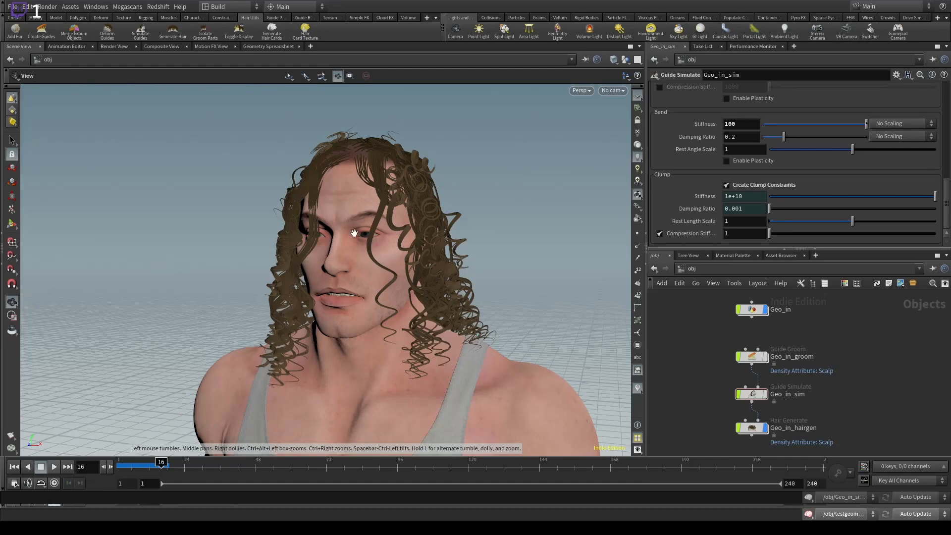
{"action": "left_click_drag", "start_coordinate": [354, 233], "coordinate": [397, 222]}
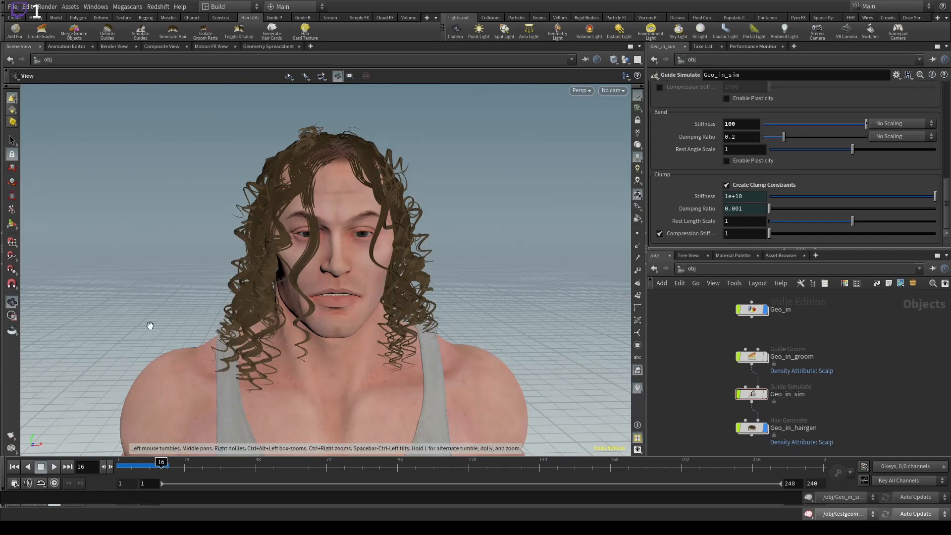
{"action": "left_click_drag", "start_coordinate": [409, 282], "coordinate": [439, 345]}
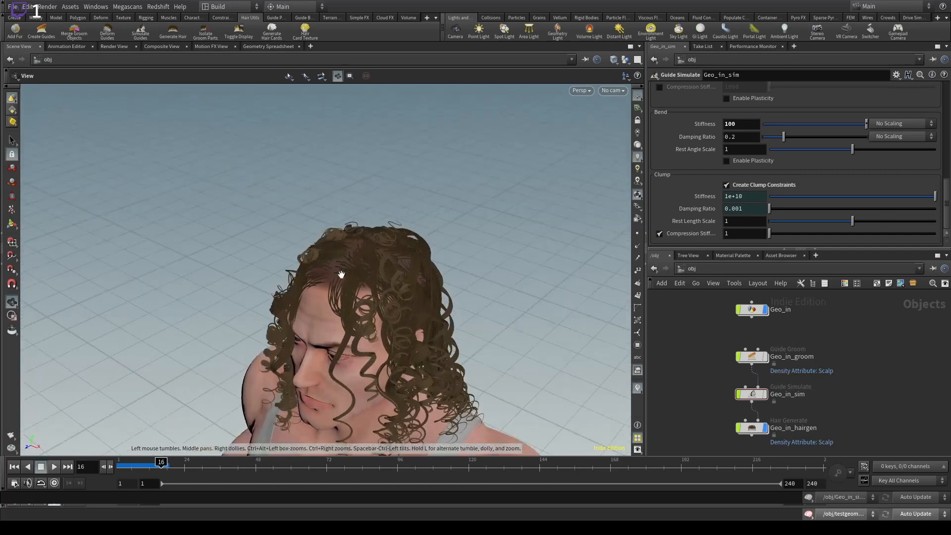
{"action": "left_click_drag", "start_coordinate": [341, 274], "coordinate": [406, 250]}
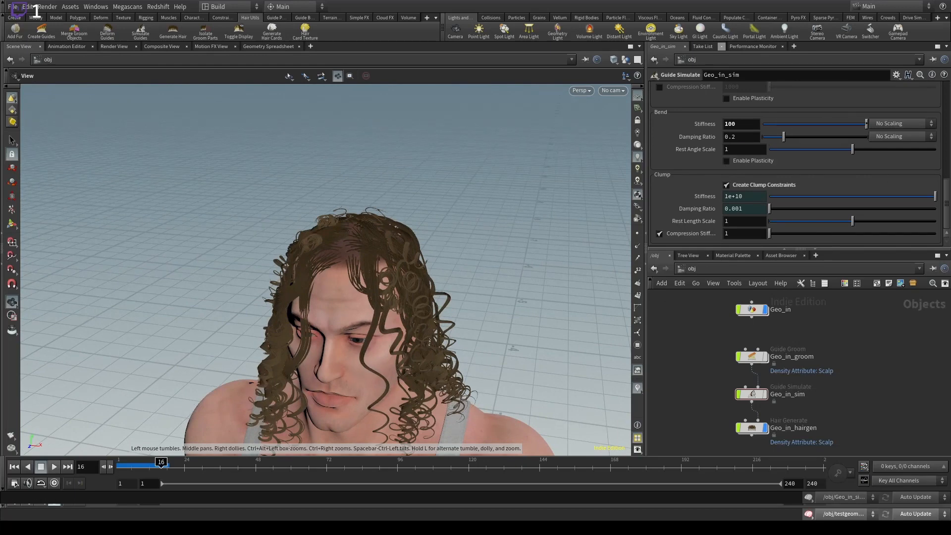
{"action": "left_click_drag", "start_coordinate": [272, 248], "coordinate": [434, 218]}
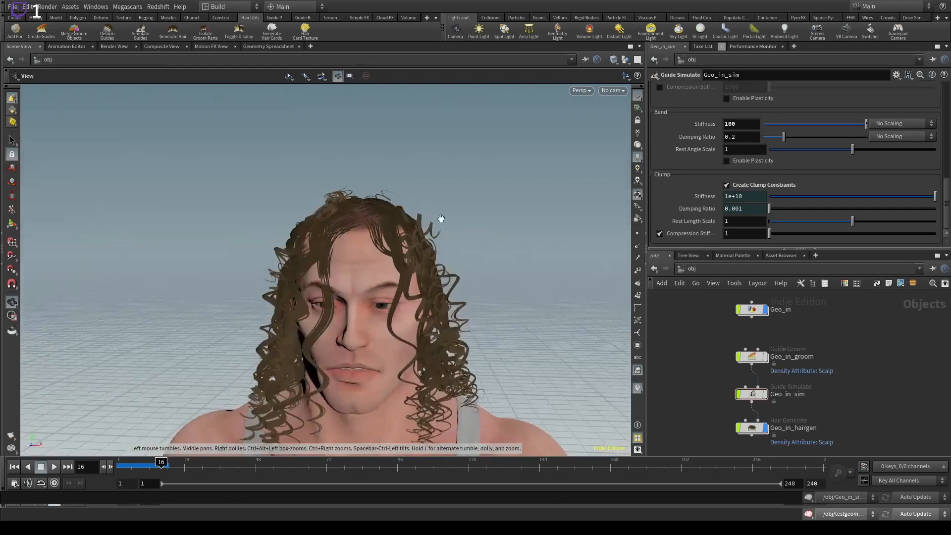
Scrub the simulation back to frame 1 and compare the first few frames of the curl movement.
{"action": "left_click", "coordinate": [122, 468]}
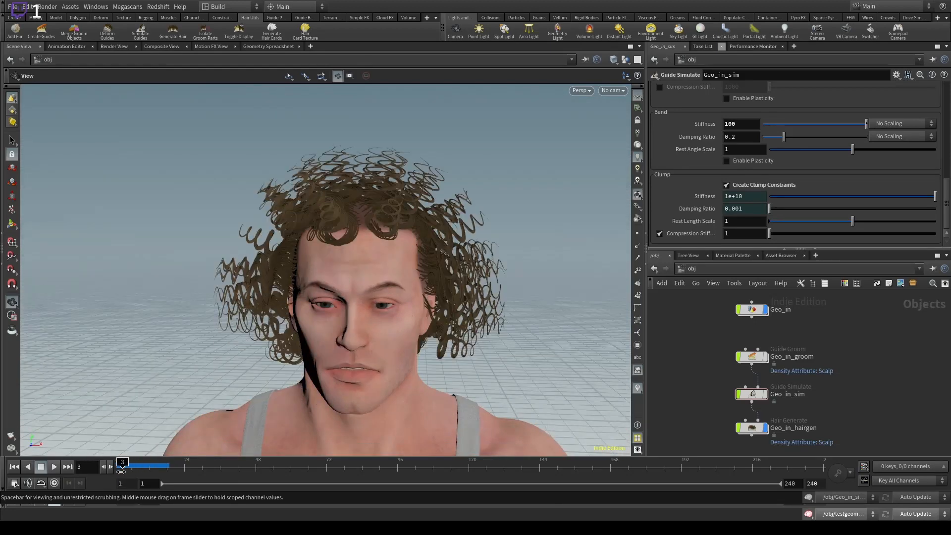
{"action": "left_click_drag", "start_coordinate": [119, 471], "coordinate": [106, 473]}
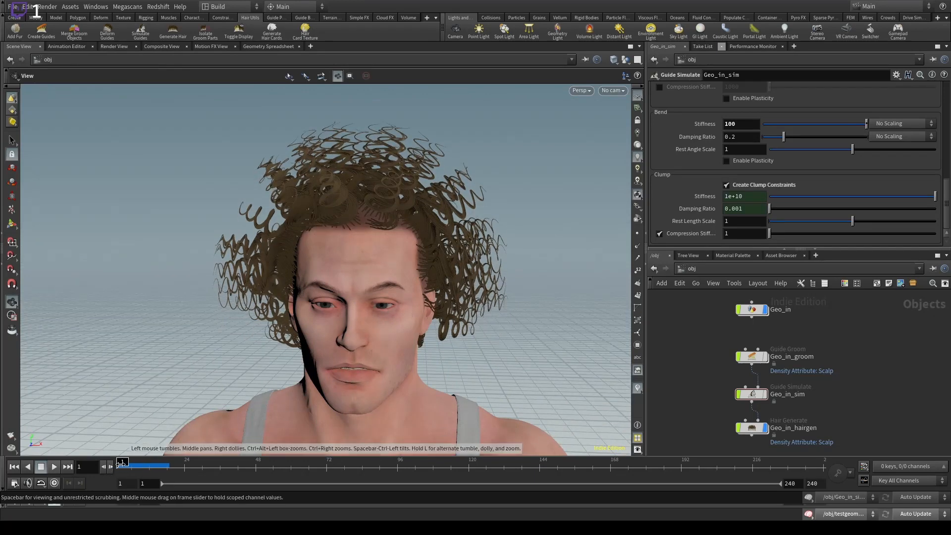
{"action": "left_click_drag", "start_coordinate": [123, 464], "coordinate": [136, 463]}
{"action": "left_click_drag", "start_coordinate": [137, 463], "coordinate": [122, 463]}
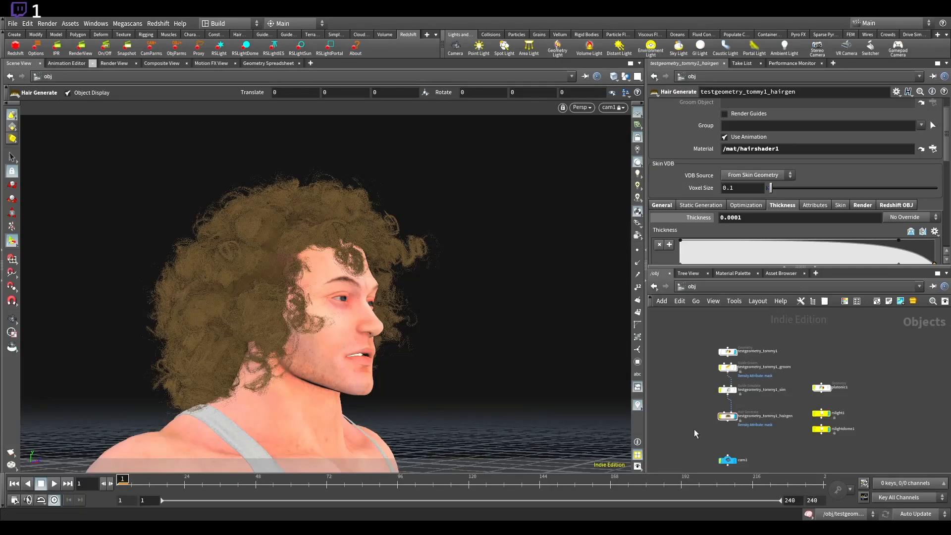
Turn off the display of testgeometry_tommy1_hairgen in the finished scene so that only the guides are shown.
{"action": "left_click", "coordinate": [735, 417]}
{"action": "middle_click_drag", "start_coordinate": [767, 376], "coordinate": [770, 430]}
{"action": "scroll", "coordinate": [749, 411], "scroll_direction": "up", "scroll_amount": 1}
{"action": "scroll", "coordinate": [750, 411], "scroll_direction": "up", "scroll_amount": 1}
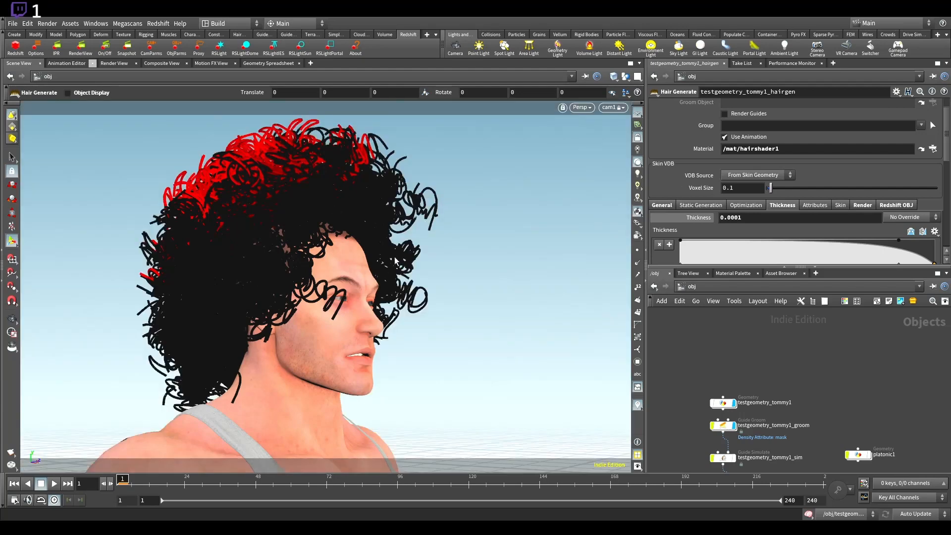
Examine the curled groom guides on the finished Tommy head from the front, sides and above.
{"action": "key", "text": "Escape"}
{"action": "left_click_drag", "start_coordinate": [395, 259], "coordinate": [231, 267]}
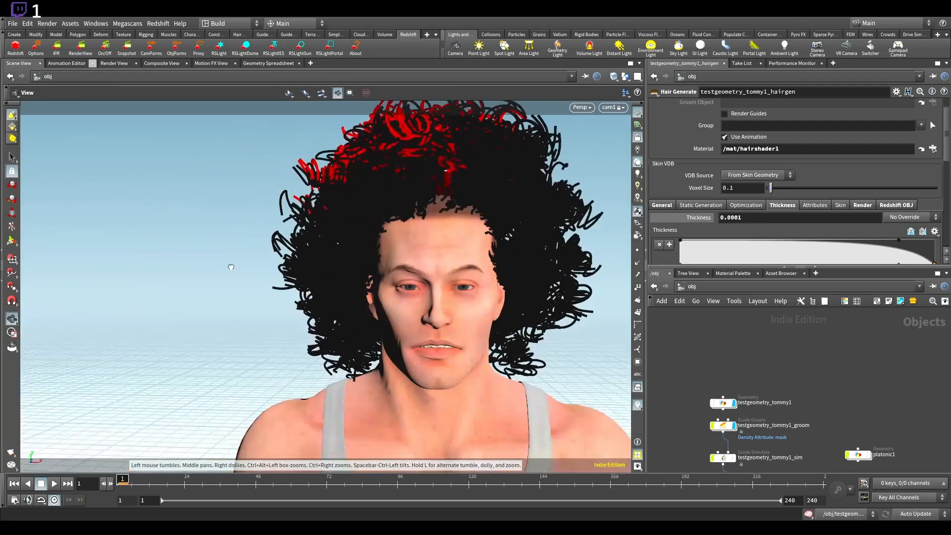
{"action": "left_click_drag", "start_coordinate": [468, 266], "coordinate": [385, 333]}
{"action": "right_click_drag", "start_coordinate": [384, 333], "coordinate": [329, 342]}
{"action": "left_click_drag", "start_coordinate": [329, 342], "coordinate": [399, 346]}
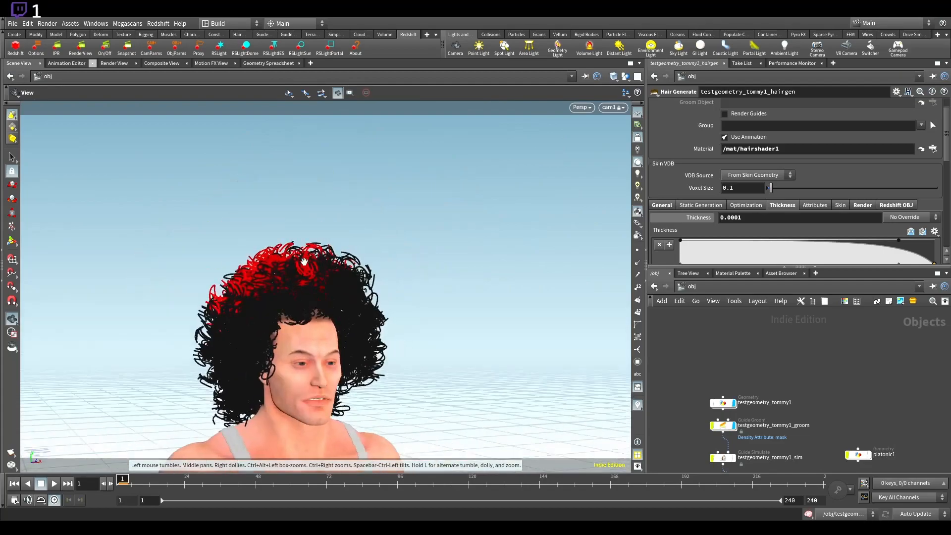
{"action": "right_click_drag", "start_coordinate": [304, 261], "coordinate": [491, 296]}
{"action": "left_click_drag", "start_coordinate": [492, 296], "coordinate": [416, 339], "text": "alt"}
{"action": "middle_click_drag", "start_coordinate": [416, 339], "coordinate": [438, 164], "text": "alt"}
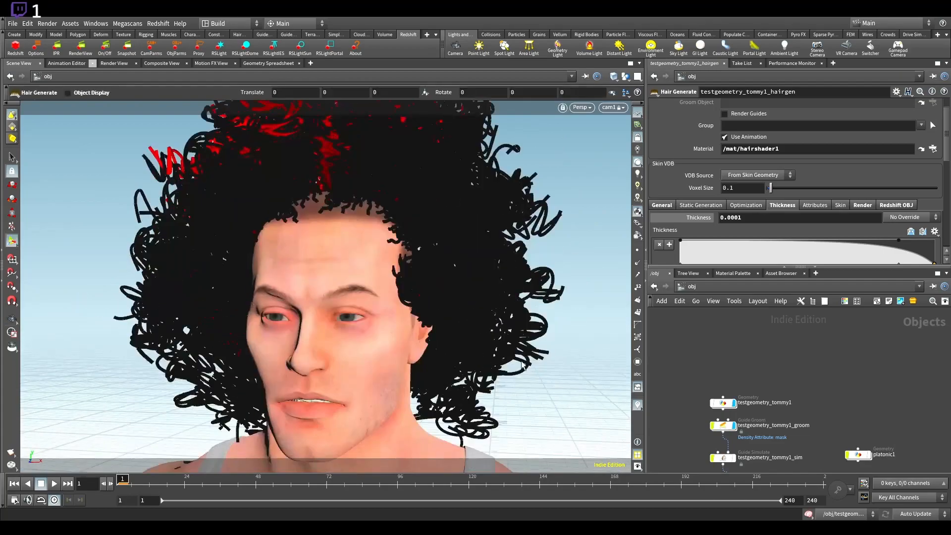
{"action": "left_click_drag", "start_coordinate": [431, 242], "coordinate": [485, 184], "text": "alt"}
{"action": "right_click_drag", "start_coordinate": [485, 183], "coordinate": [426, 168]}
{"action": "left_click_drag", "start_coordinate": [426, 168], "coordinate": [371, 213]}
{"action": "middle_click_drag", "start_coordinate": [371, 213], "coordinate": [223, 223]}
{"action": "right_click_drag", "start_coordinate": [455, 258], "coordinate": [584, 347]}
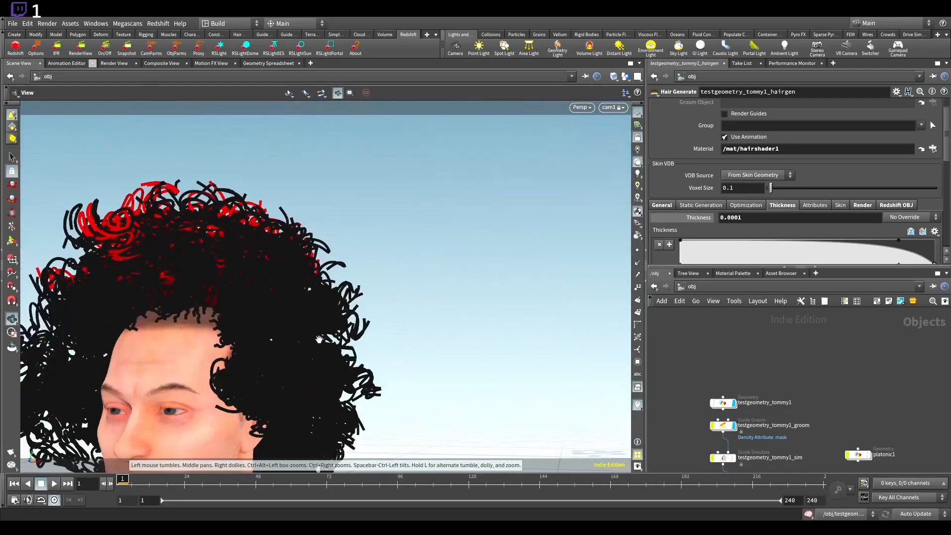
{"action": "left_click_drag", "start_coordinate": [319, 338], "coordinate": [436, 298]}
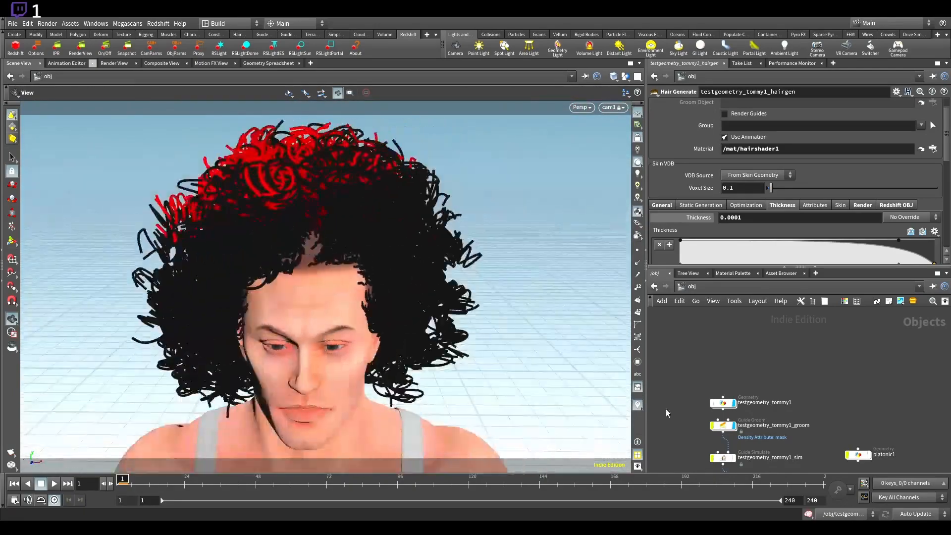
Open the testgeometry_tommy1_groom network and display the output of groombear1.
{"action": "double_click", "coordinate": [723, 425]}
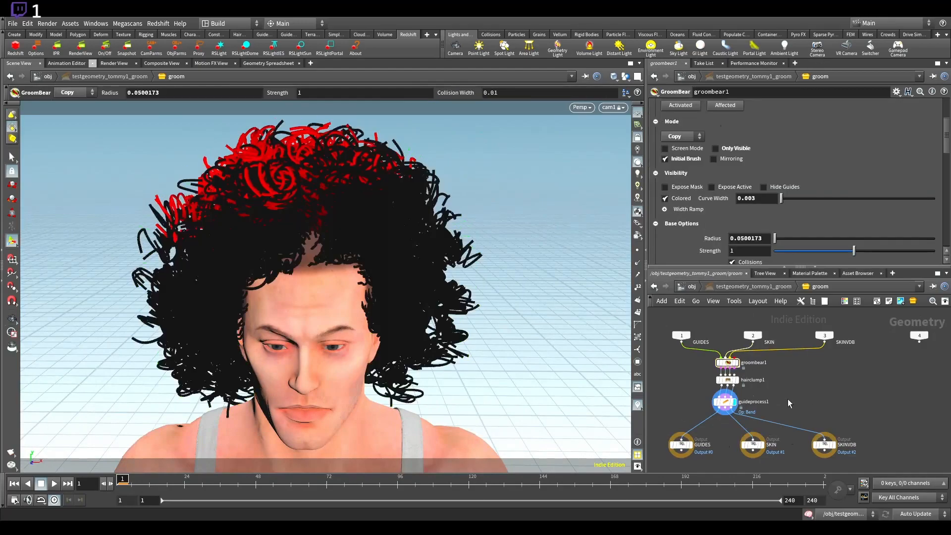
{"action": "left_click", "coordinate": [736, 362]}
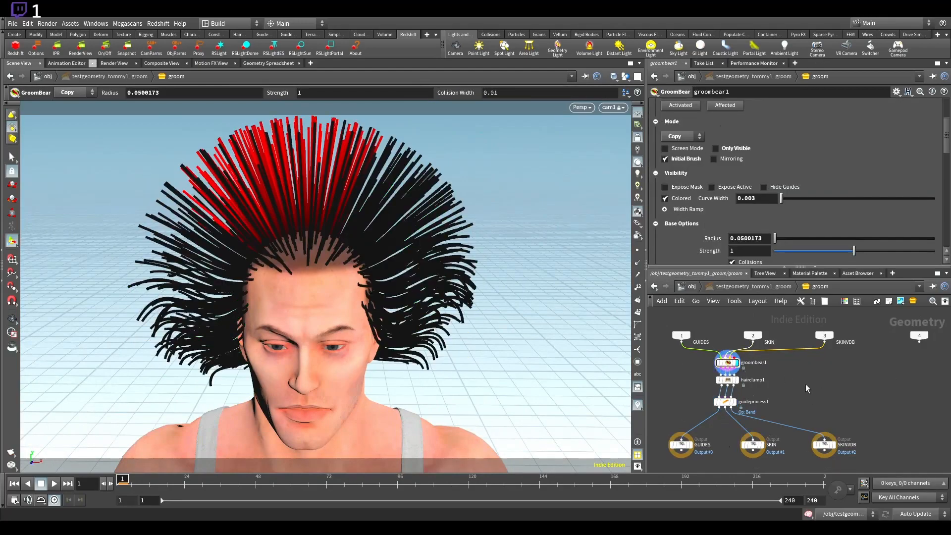
{"action": "mouse_move", "coordinate": [376, 263]}
{"action": "left_mouse_down", "text": "alt"}
{"action": "mouse_move", "coordinate": [421, 227]}
{"action": "mouse_move", "coordinate": [376, 322]}
{"action": "mouse_move", "coordinate": [361, 424]}
{"action": "mouse_move", "coordinate": [488, 208]}
{"action": "mouse_move", "coordinate": [478, 223]}
{"action": "mouse_move", "coordinate": [493, 245]}
{"action": "mouse_move", "coordinate": [537, 257]}
{"action": "mouse_move", "coordinate": [525, 322]}
{"action": "mouse_move", "coordinate": [483, 332]}
{"action": "mouse_move", "coordinate": [456, 237]}
{"action": "left_mouse_up", "text": "alt"}
{"action": "key", "text": "Return"}
Examine the shape and direction of the straight groombear1 guides around the whole head.
{"action": "left_click_drag", "start_coordinate": [186, 420], "coordinate": [227, 436], "text": "alt"}
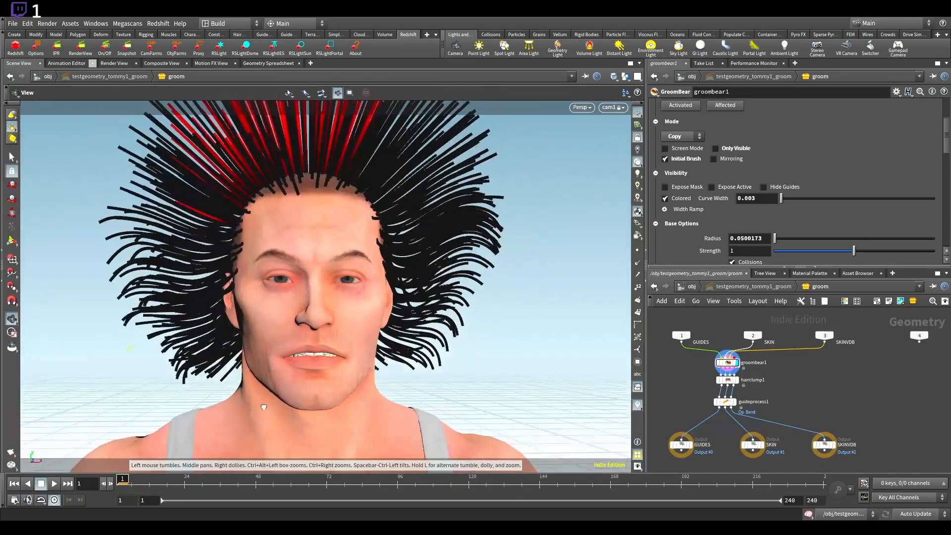
{"action": "middle_click_drag", "start_coordinate": [321, 361], "coordinate": [383, 323], "text": "alt"}
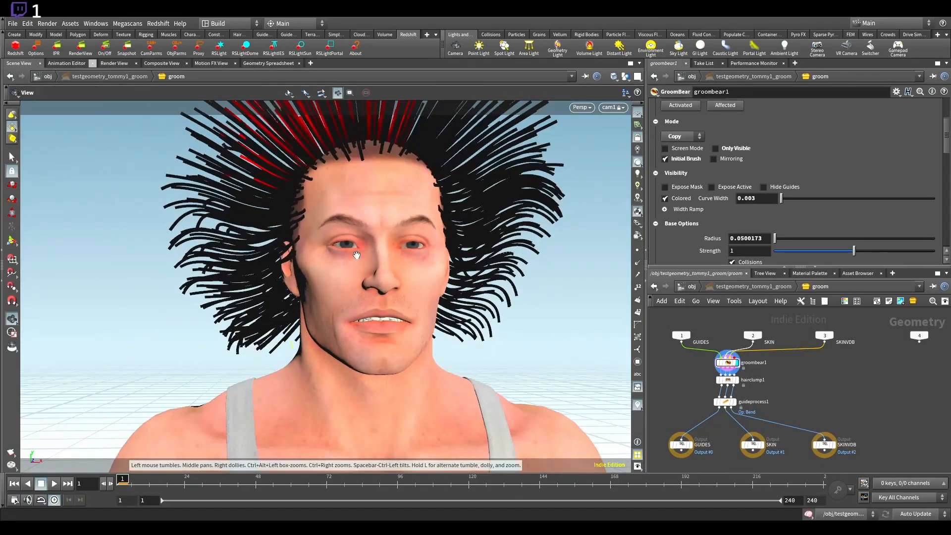
{"action": "middle_click_drag", "start_coordinate": [355, 258], "coordinate": [338, 352], "text": "alt"}
{"action": "right_click_drag", "start_coordinate": [337, 352], "coordinate": [99, 353], "text": "alt"}
{"action": "left_click_drag", "start_coordinate": [317, 238], "coordinate": [366, 265], "text": "alt"}
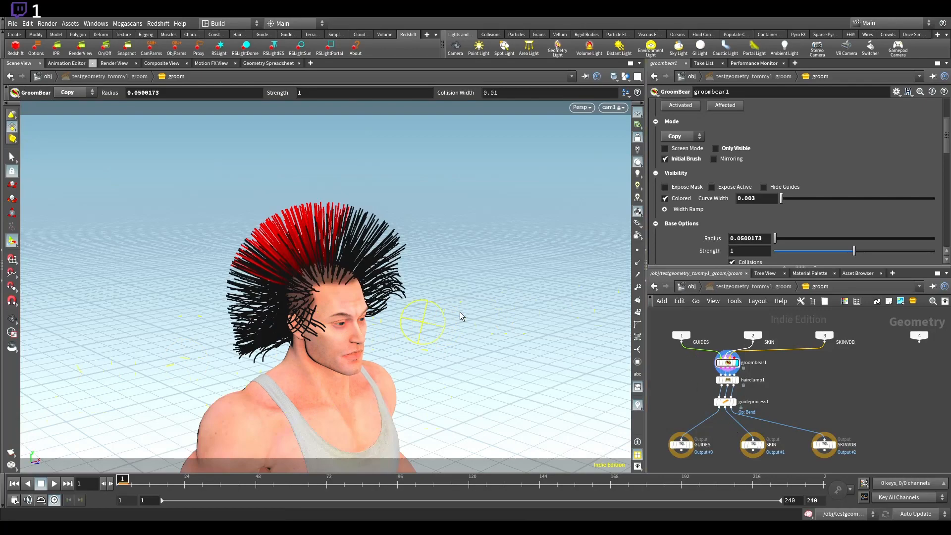
{"action": "left_click_drag", "start_coordinate": [436, 319], "coordinate": [344, 257], "text": "alt"}
{"action": "right_click_drag", "start_coordinate": [345, 257], "coordinate": [520, 260], "text": "alt"}
{"action": "left_click_drag", "start_coordinate": [521, 260], "coordinate": [375, 224], "text": "alt"}
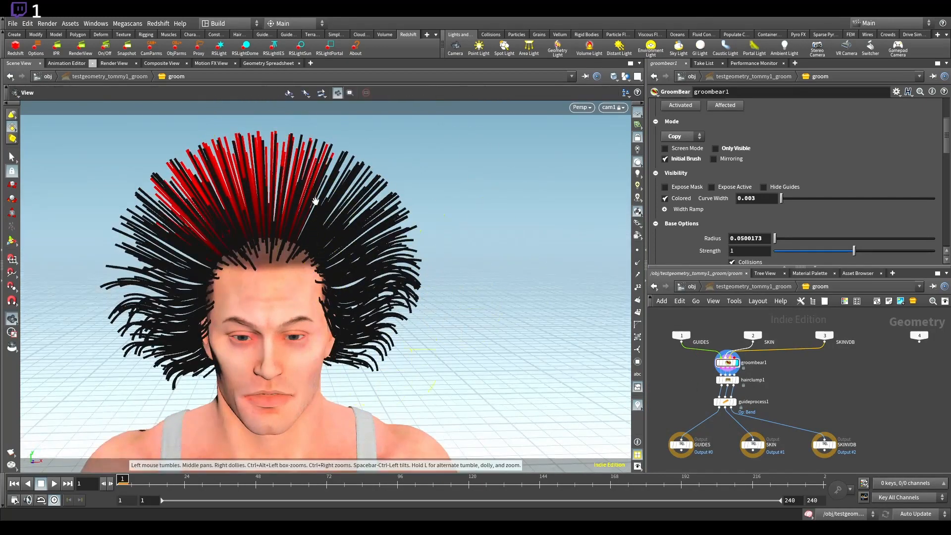
{"action": "mouse_move", "coordinate": [314, 202]}
{"action": "left_mouse_down", "text": "alt"}
{"action": "mouse_move", "coordinate": [475, 228]}
{"action": "mouse_move", "coordinate": [374, 206]}
{"action": "mouse_move", "coordinate": [540, 217]}
{"action": "mouse_move", "coordinate": [467, 179]}
{"action": "mouse_move", "coordinate": [448, 191]}
{"action": "left_mouse_up", "text": "alt"}
{"action": "left_click_drag", "start_coordinate": [439, 299], "coordinate": [263, 421], "text": "alt"}
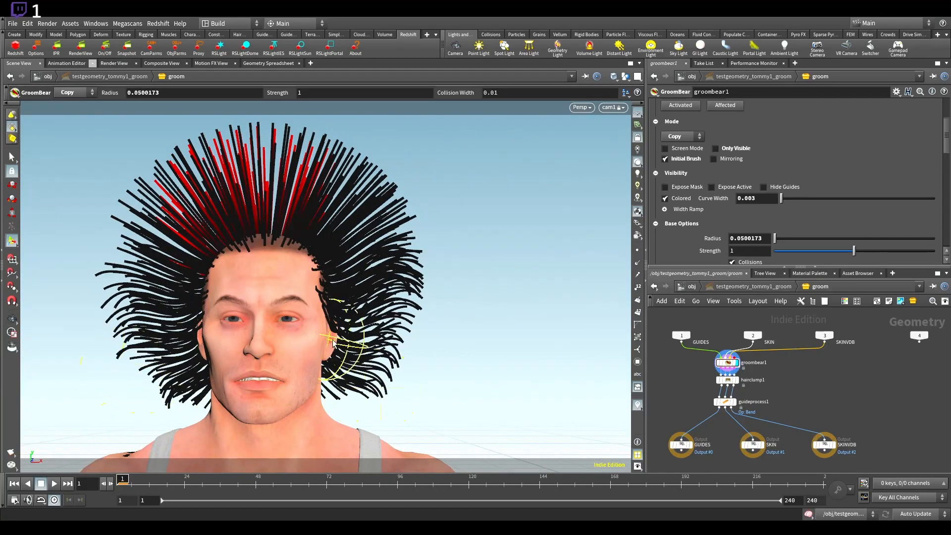
Display the output of hairclump1 and examine its curled guides on the head from the side, front and above.
{"action": "left_click_drag", "start_coordinate": [267, 320], "coordinate": [233, 292], "text": "alt"}
{"action": "scroll", "coordinate": [421, 272], "scroll_direction": "down", "scroll_amount": 5, "text": "alt"}
{"action": "left_click", "coordinate": [735, 380]}
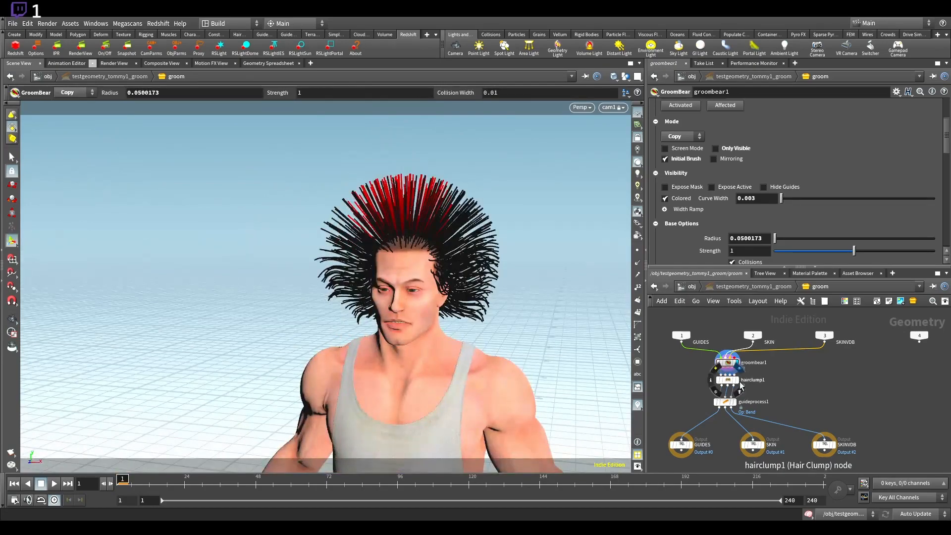
{"action": "left_click_drag", "start_coordinate": [418, 317], "coordinate": [425, 252], "text": "alt"}
{"action": "right_click_drag", "start_coordinate": [425, 251], "coordinate": [625, 240], "text": "alt"}
{"action": "left_click_drag", "start_coordinate": [625, 240], "coordinate": [423, 150], "text": "alt"}
{"action": "right_click_drag", "start_coordinate": [423, 151], "coordinate": [467, 308], "text": "alt"}
{"action": "left_click_drag", "start_coordinate": [467, 308], "coordinate": [235, 295]}
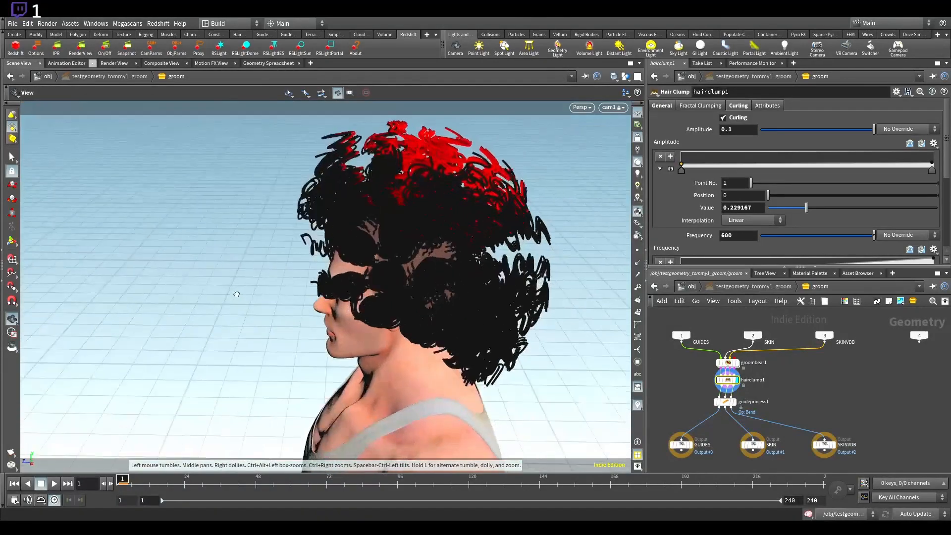
{"action": "right_click_drag", "start_coordinate": [236, 296], "coordinate": [277, 267]}
{"action": "left_click_drag", "start_coordinate": [278, 268], "coordinate": [448, 289]}
{"action": "right_click_drag", "start_coordinate": [449, 290], "coordinate": [425, 303]}
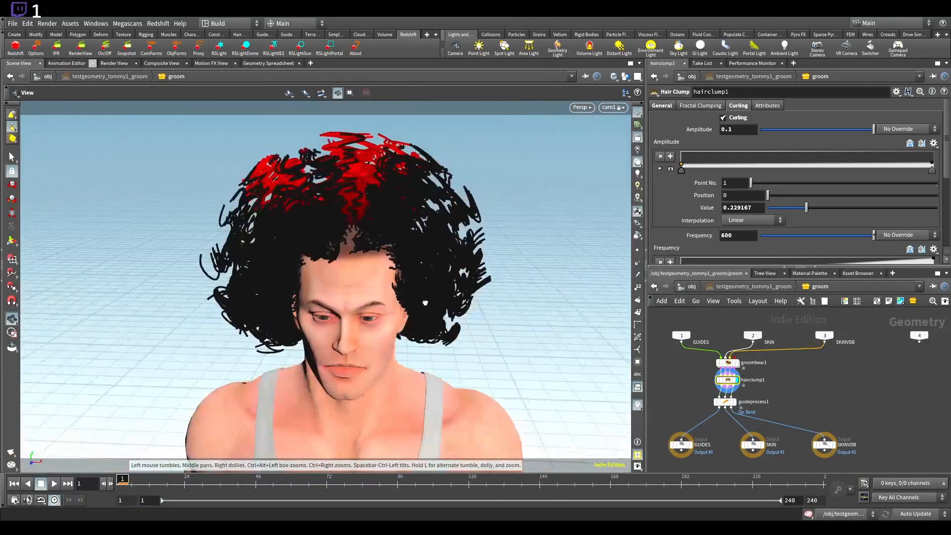
{"action": "left_click_drag", "start_coordinate": [424, 303], "coordinate": [271, 233]}
{"action": "left_click_drag", "start_coordinate": [414, 231], "coordinate": [357, 233]}
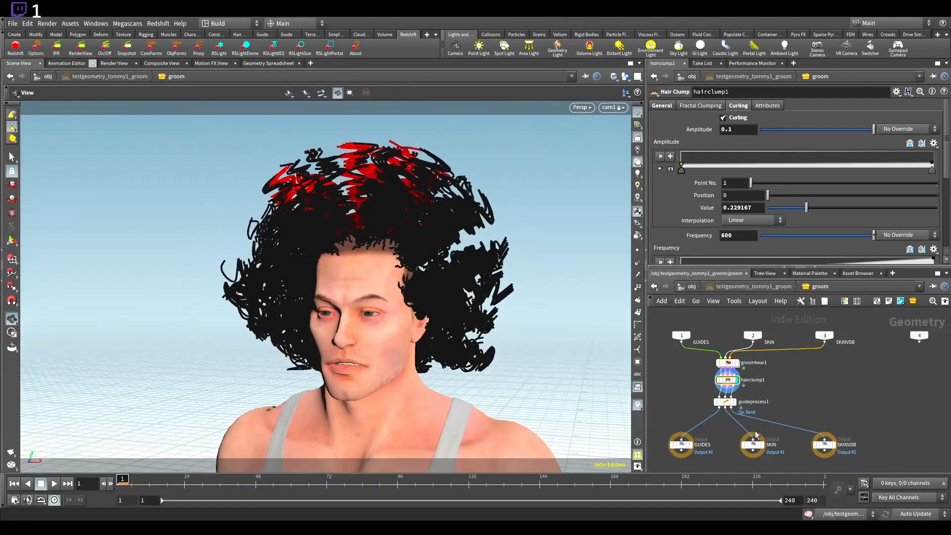
Display the output of guideprocess1 and examine the randomly bent curls around the whole head.
{"action": "left_click", "coordinate": [724, 401]}
{"action": "left_click", "coordinate": [737, 402]}
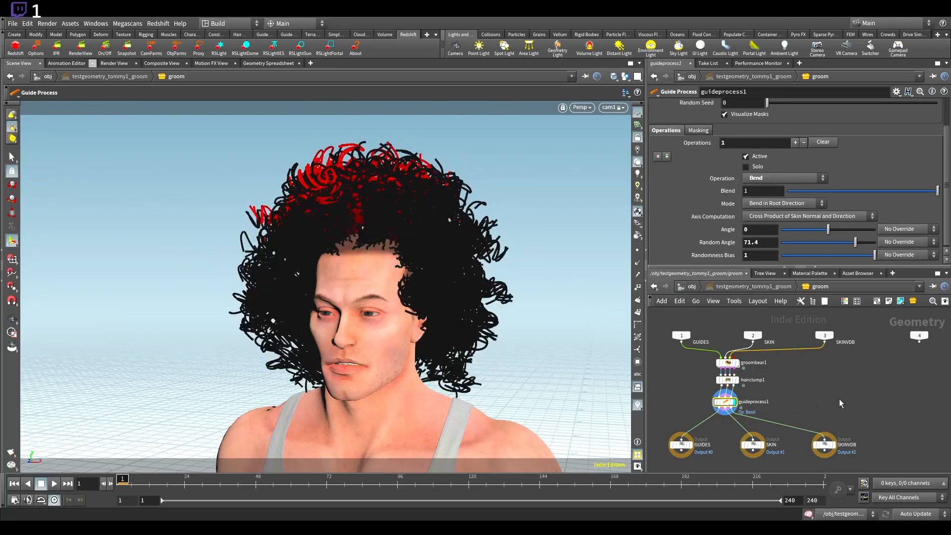
{"action": "left_click_drag", "start_coordinate": [371, 223], "coordinate": [463, 206]}
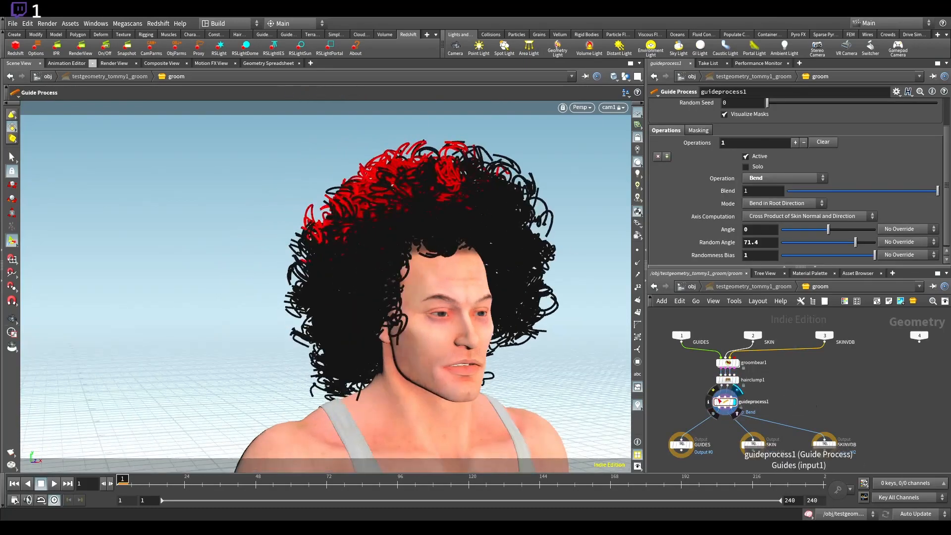
{"action": "left_click_drag", "start_coordinate": [320, 130], "coordinate": [431, 196], "text": "alt"}
{"action": "middle_click_drag", "start_coordinate": [438, 223], "coordinate": [335, 277], "text": "alt"}
{"action": "left_click_drag", "start_coordinate": [431, 245], "coordinate": [302, 254], "text": "alt"}
{"action": "middle_click_drag", "start_coordinate": [499, 272], "coordinate": [273, 259], "text": "alt"}
{"action": "right_click_drag", "start_coordinate": [273, 259], "coordinate": [225, 282], "text": "alt"}
{"action": "left_click_drag", "start_coordinate": [225, 281], "coordinate": [201, 247], "text": "alt"}
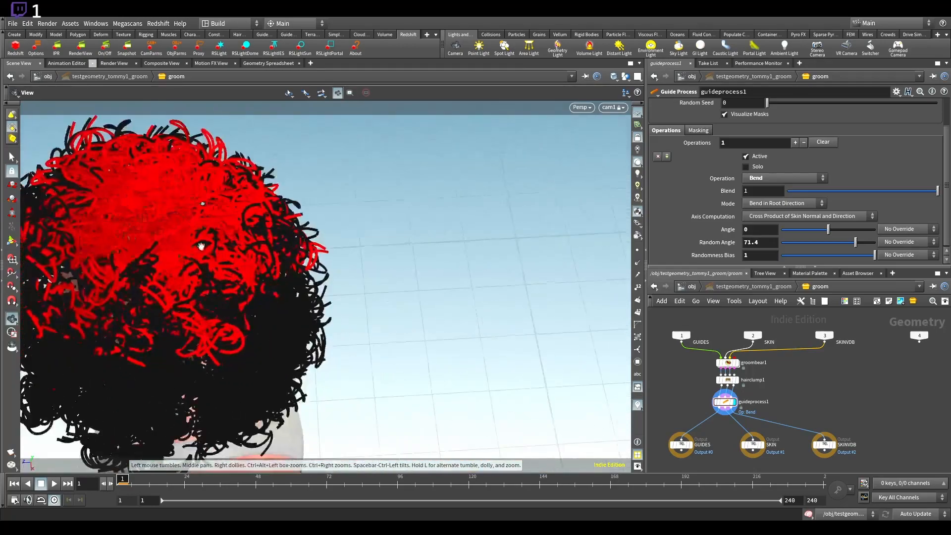
{"action": "middle_click_drag", "start_coordinate": [201, 246], "coordinate": [357, 214], "text": "alt"}
{"action": "left_click_drag", "start_coordinate": [356, 215], "coordinate": [515, 258], "text": "alt"}
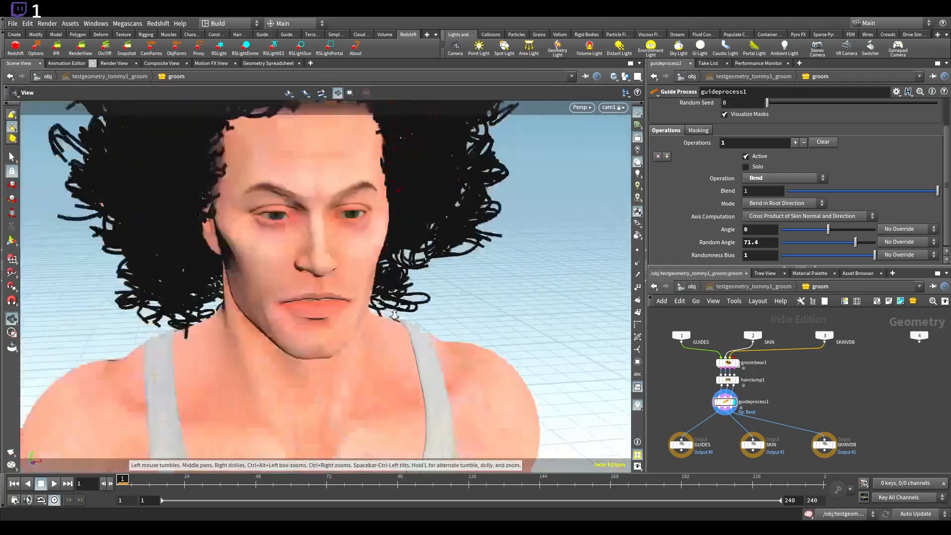
{"action": "right_click_drag", "start_coordinate": [515, 257], "coordinate": [376, 198], "text": "alt"}
{"action": "middle_click_drag", "start_coordinate": [376, 198], "coordinate": [318, 297], "text": "alt"}
{"action": "left_click_drag", "start_coordinate": [319, 298], "coordinate": [299, 317], "text": "alt"}
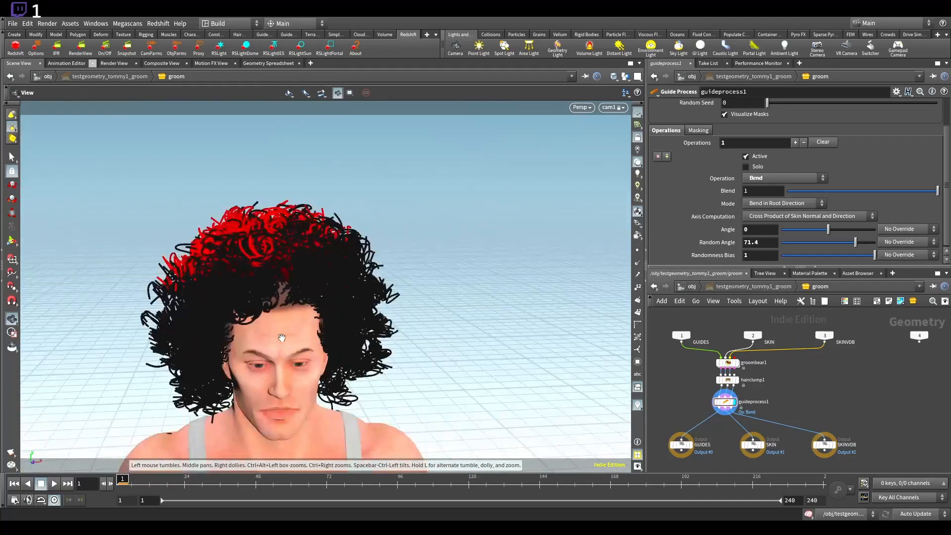
{"action": "left_click_drag", "start_coordinate": [317, 380], "coordinate": [343, 338]}
{"action": "middle_click_drag", "start_coordinate": [293, 361], "coordinate": [411, 309]}
{"action": "key", "text": "Return"}
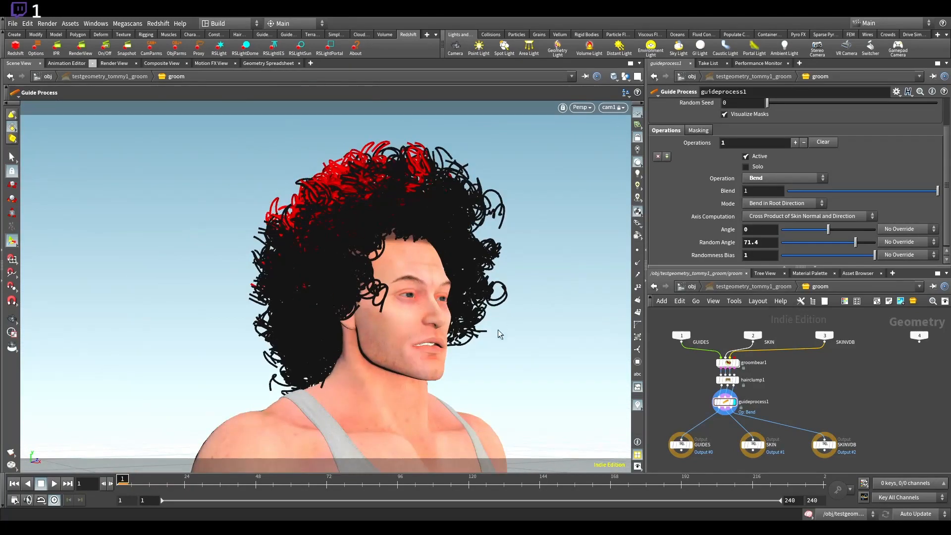
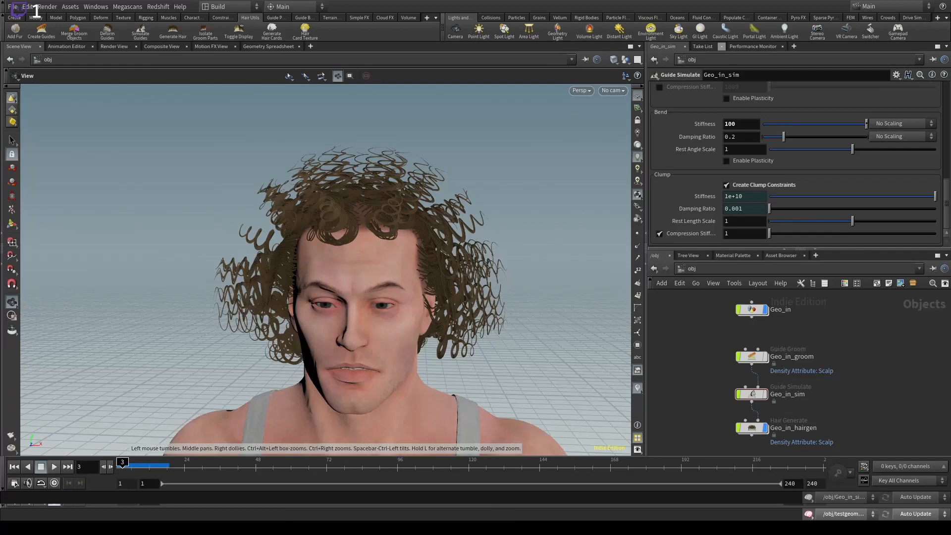
In the Geo_in scene, open the Geo_in_groom network, make room above hairclump1 and add a GroomBear node.
{"action": "double_click", "coordinate": [752, 357]}
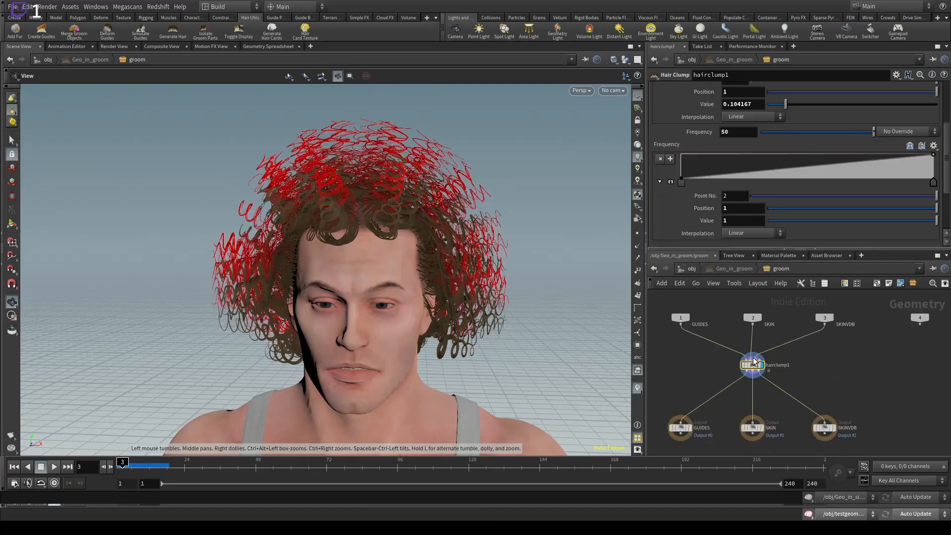
{"action": "left_click_drag", "start_coordinate": [754, 373], "coordinate": [752, 393]}
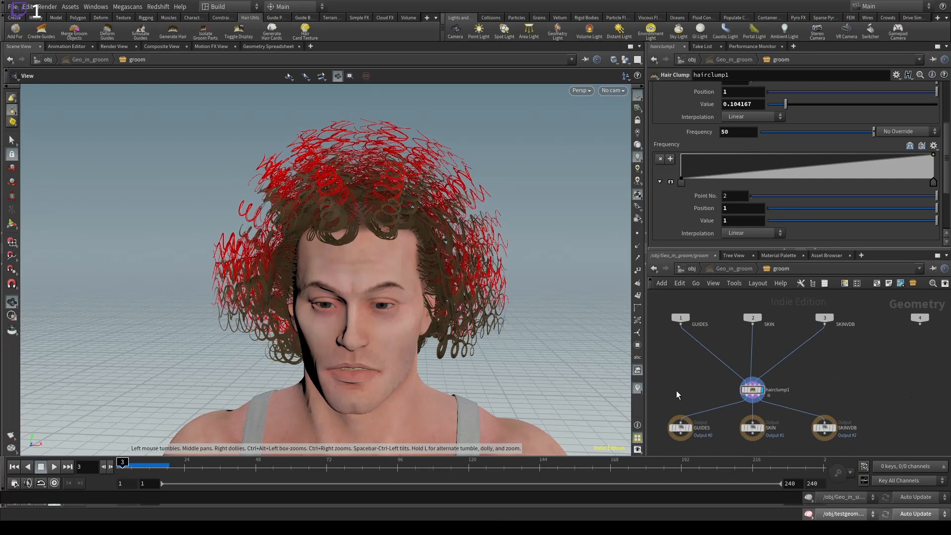
{"action": "key", "text": "Tab"}
{"action": "key", "text": "Return"}
{"action": "left_click", "coordinate": [863, 370]}
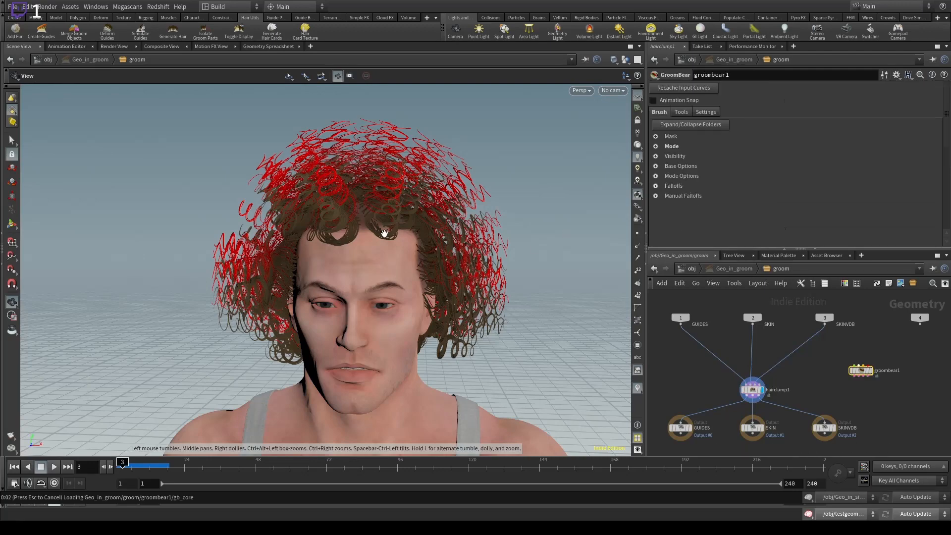
Go to frame 16 and examine the simulated curls against the groom guides from the front and side.
{"action": "left_click_drag", "start_coordinate": [376, 209], "coordinate": [446, 349]}
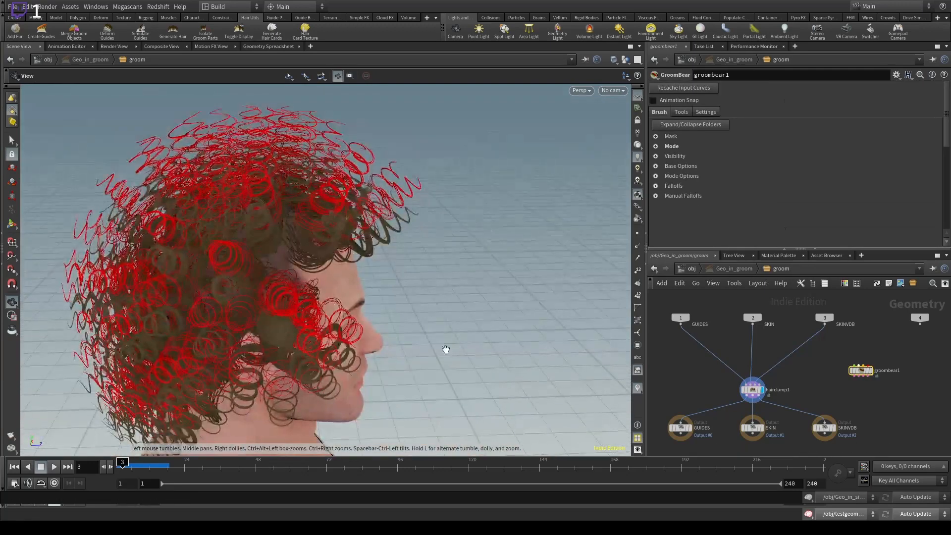
{"action": "left_click_drag", "start_coordinate": [351, 349], "coordinate": [233, 327]}
{"action": "left_click", "coordinate": [161, 467]}
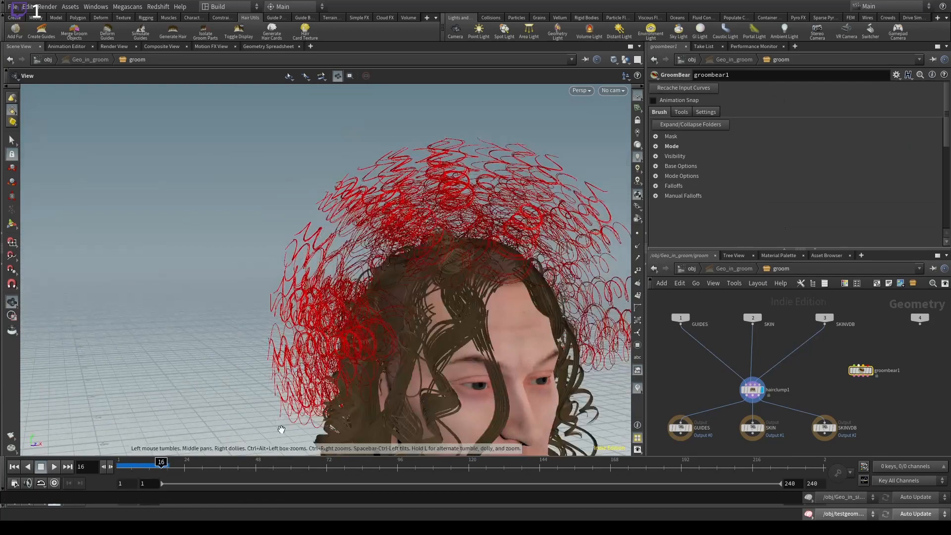
{"action": "left_click_drag", "start_coordinate": [473, 336], "coordinate": [389, 286]}
{"action": "middle_click_drag", "start_coordinate": [510, 357], "coordinate": [420, 233]}
{"action": "left_click_drag", "start_coordinate": [420, 233], "coordinate": [388, 233]}
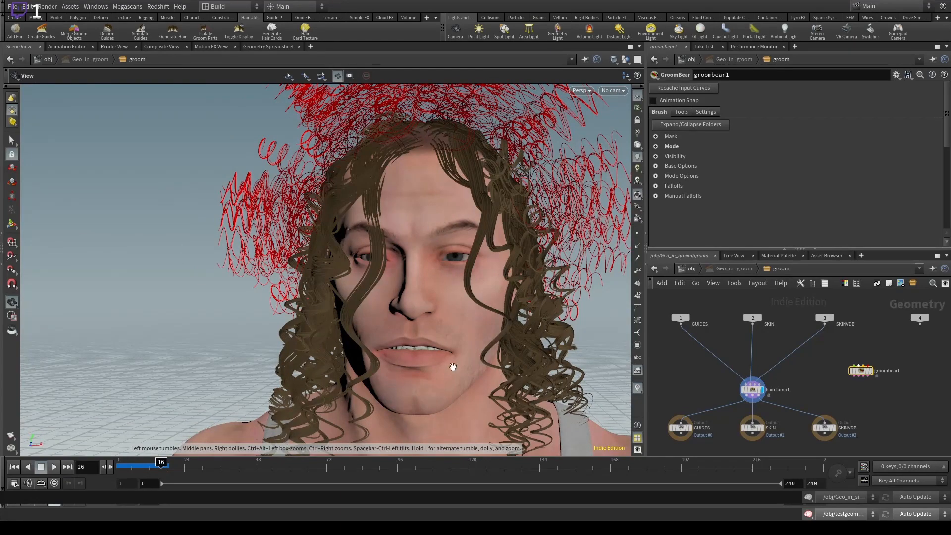
{"action": "left_click_drag", "start_coordinate": [472, 216], "coordinate": [357, 222]}
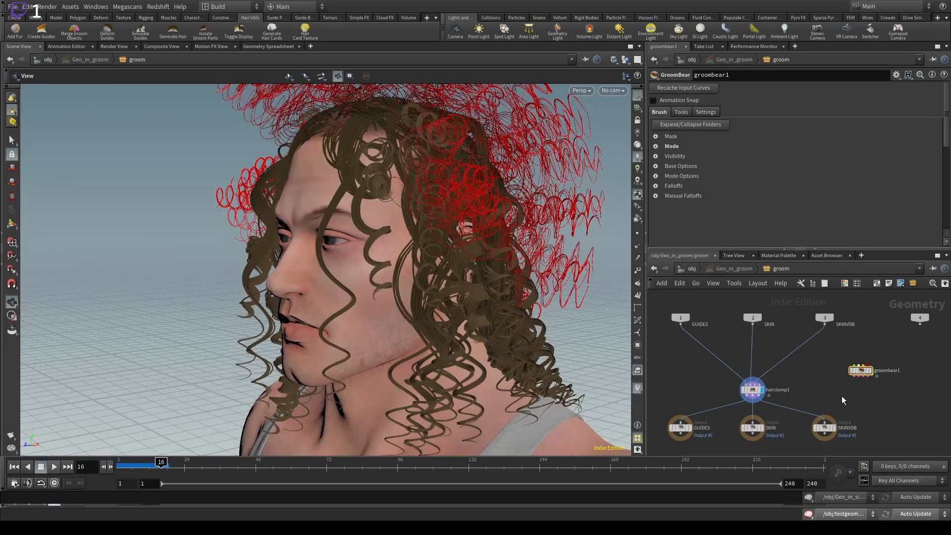
Connect the GUIDES, SKIN and SKINVDB inputs to groombear1 and move the node above hairclump1.
{"action": "left_click_drag", "start_coordinate": [854, 365], "coordinate": [680, 323]}
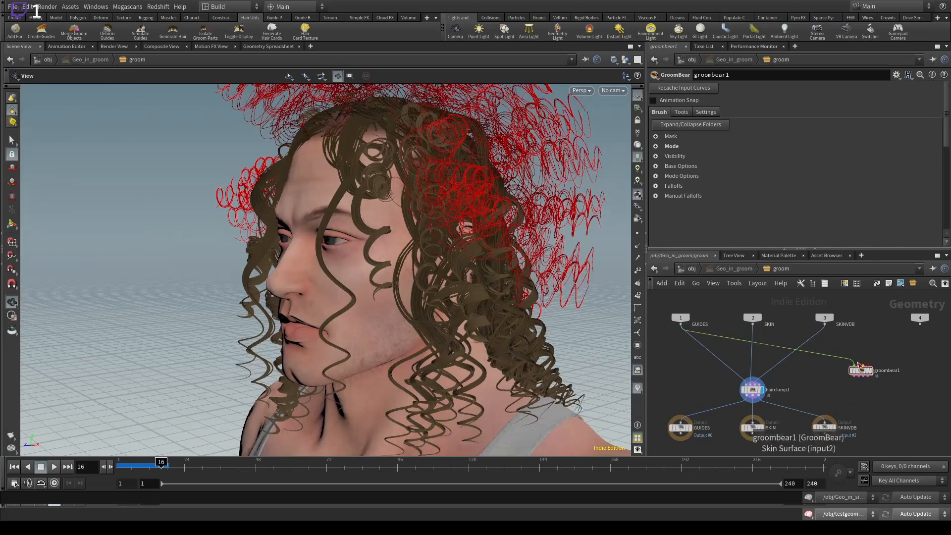
{"action": "left_click_drag", "start_coordinate": [858, 366], "coordinate": [752, 322]}
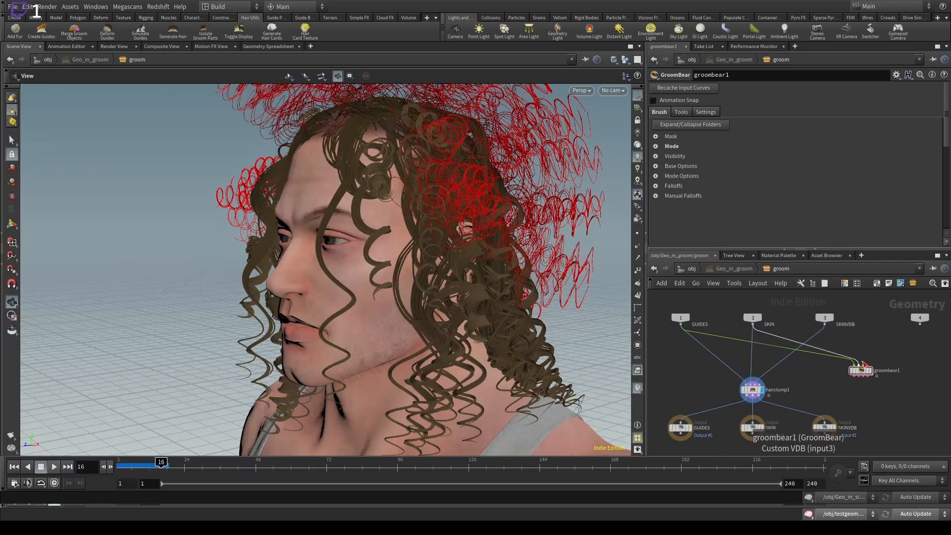
{"action": "left_click_drag", "start_coordinate": [862, 365], "coordinate": [824, 323]}
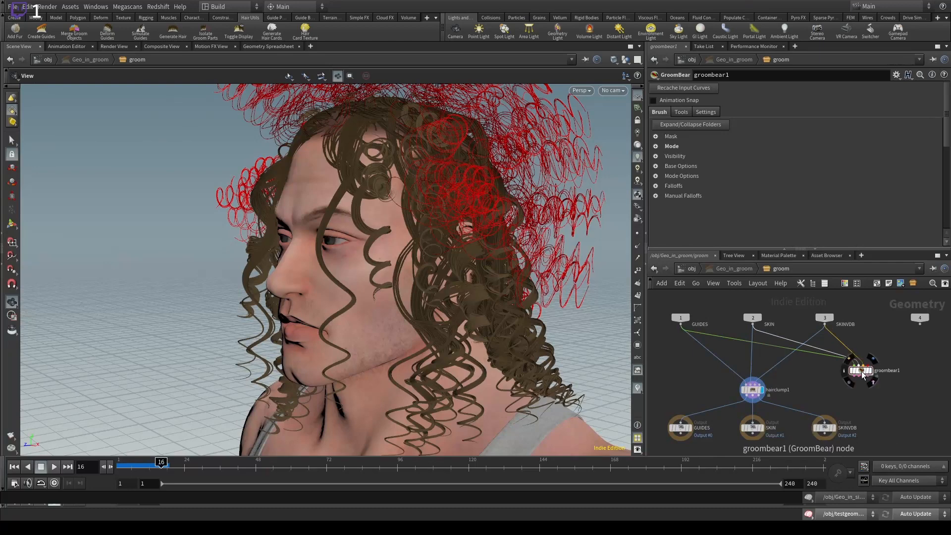
{"action": "left_click_drag", "start_coordinate": [861, 370], "coordinate": [727, 359]}
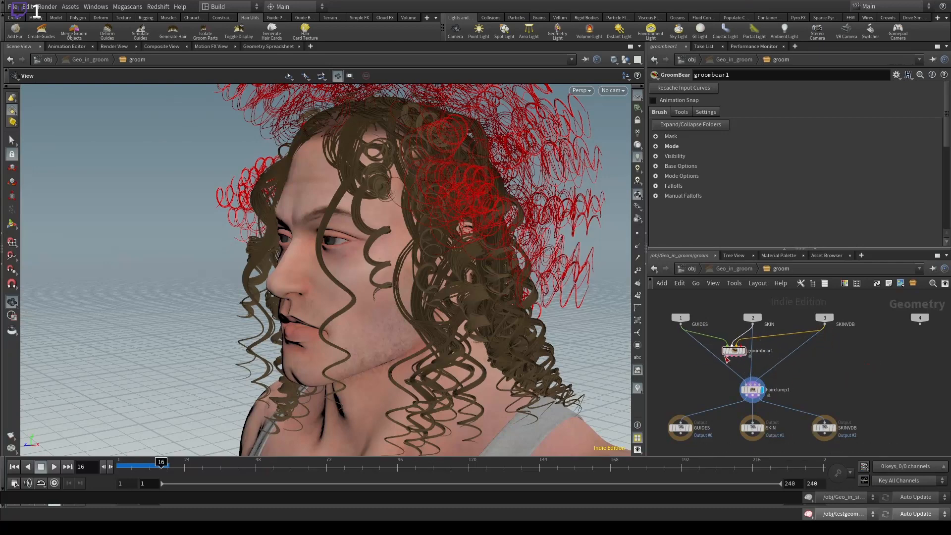
Wire groombear1's outputs into the matching inputs of hairclump1, recutting a connection between them, and align the node directly above hairclump1.
{"action": "left_click", "coordinate": [732, 356]}
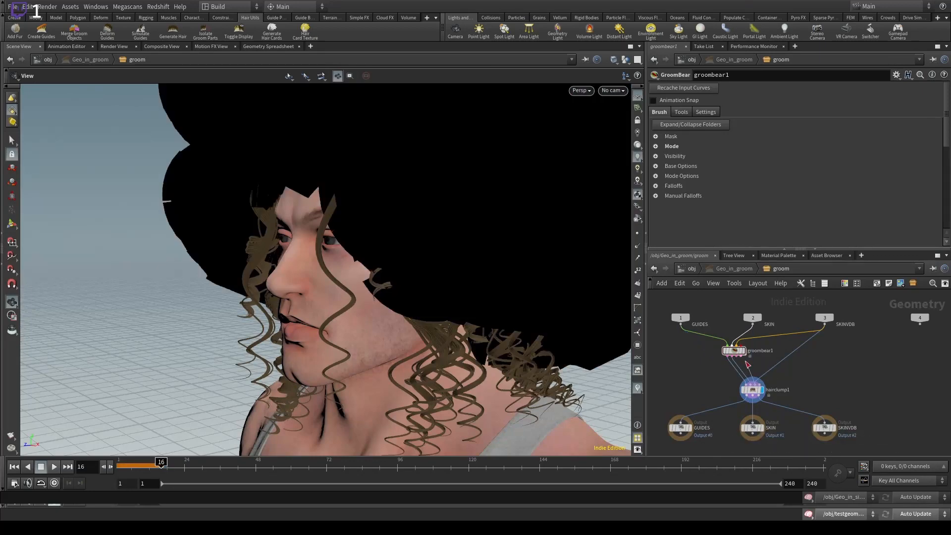
{"action": "left_click", "coordinate": [753, 383]}
{"action": "key", "text": "y"}
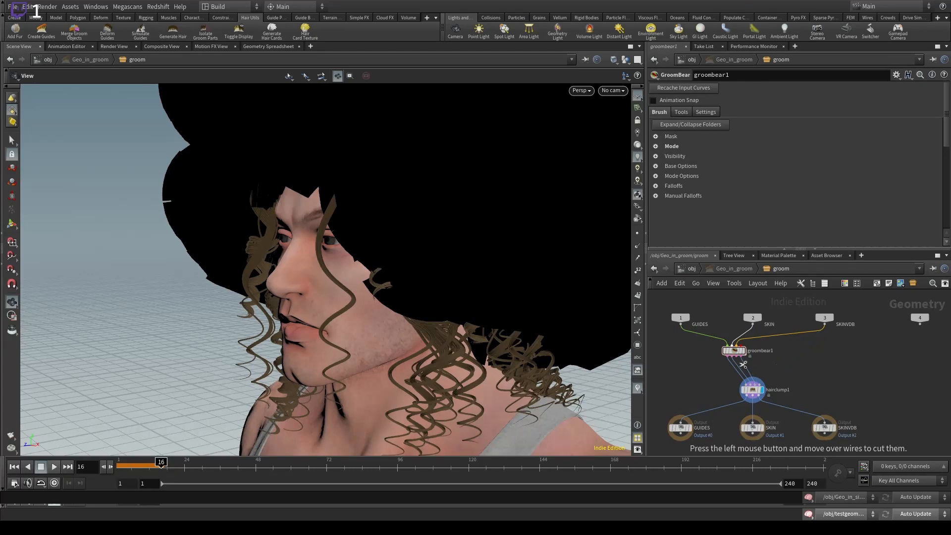
{"action": "left_click_drag", "start_coordinate": [744, 363], "coordinate": [741, 362]}
{"action": "left_click", "coordinate": [737, 356]}
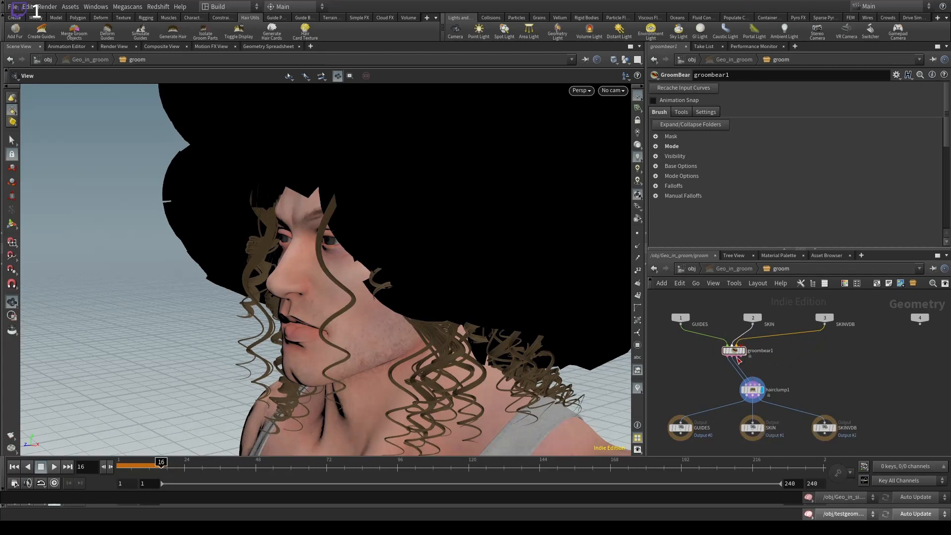
{"action": "left_click", "coordinate": [736, 356]}
{"action": "left_click", "coordinate": [746, 371]}
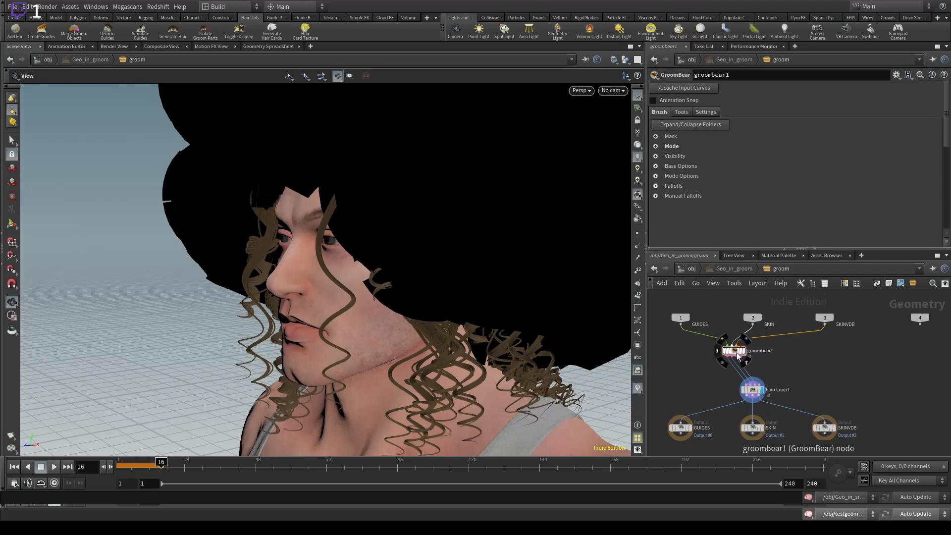
{"action": "left_click_drag", "start_coordinate": [736, 353], "coordinate": [754, 364]}
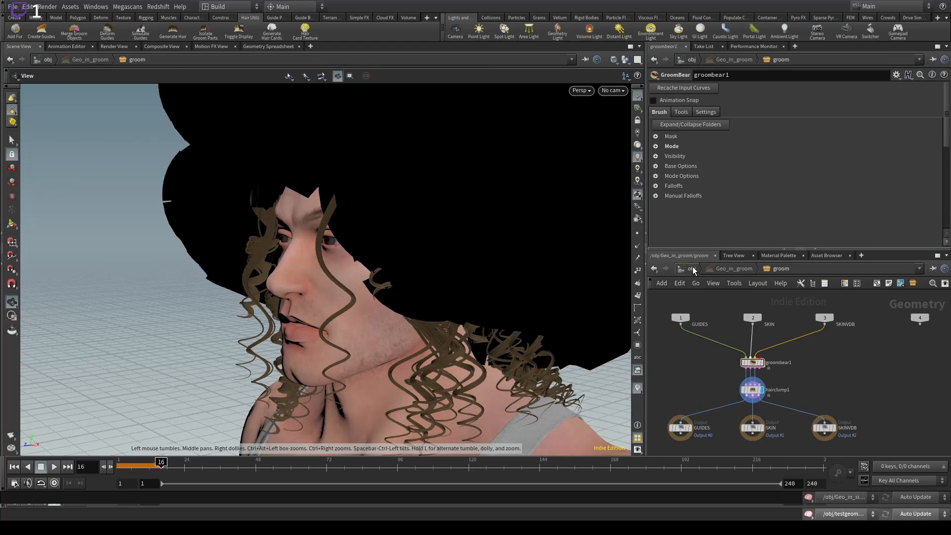
Expand the parameter folders of the groombear1 node and set the guide Curve Width to 0.001.
{"action": "left_click", "coordinate": [751, 364]}
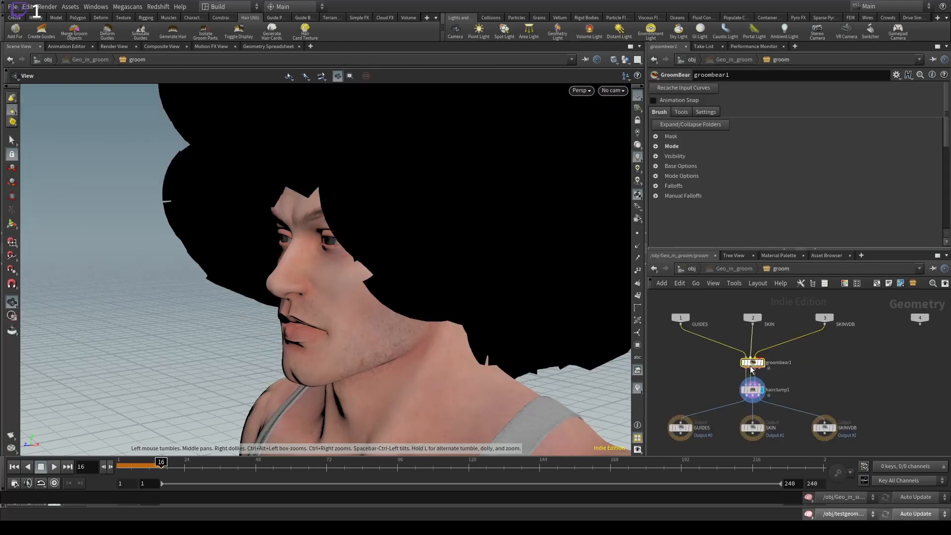
{"action": "left_click", "coordinate": [683, 126]}
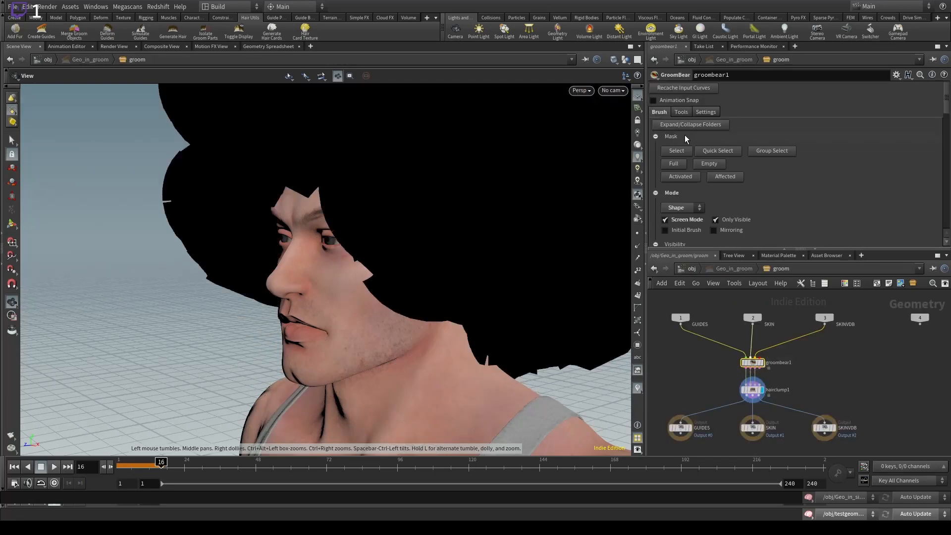
{"action": "scroll", "coordinate": [711, 162], "scroll_direction": "down", "scroll_amount": 3}
{"action": "left_click_drag", "start_coordinate": [795, 196], "coordinate": [780, 197]}
{"action": "left_click", "coordinate": [751, 197]}
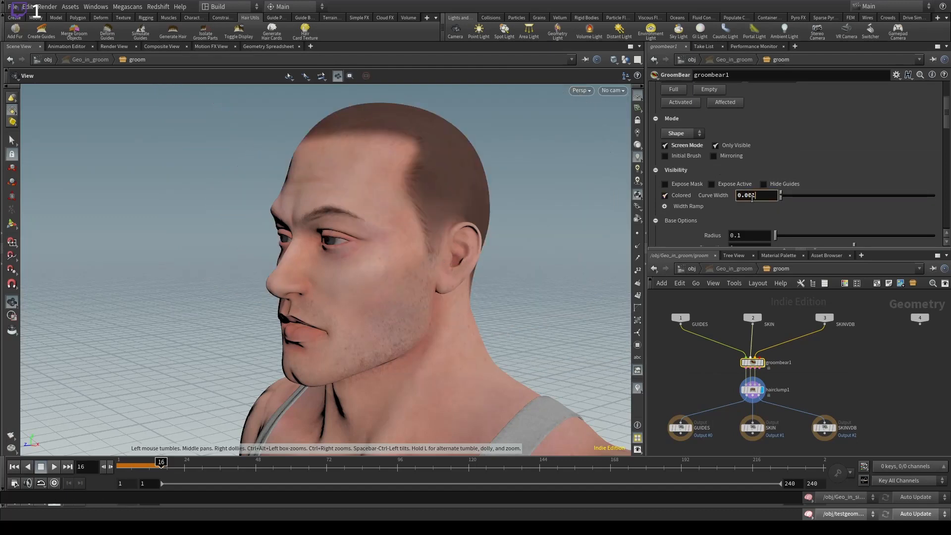
{"action": "type", "text": ".001"}
{"action": "key", "text": "Return"}
Return the timeline to frame 1 and display the output of the groombear1 node.
{"action": "left_click_drag", "start_coordinate": [396, 204], "coordinate": [426, 208]}
{"action": "right_click_drag", "start_coordinate": [426, 208], "coordinate": [257, 276]}
{"action": "left_click_drag", "start_coordinate": [257, 275], "coordinate": [365, 263]}
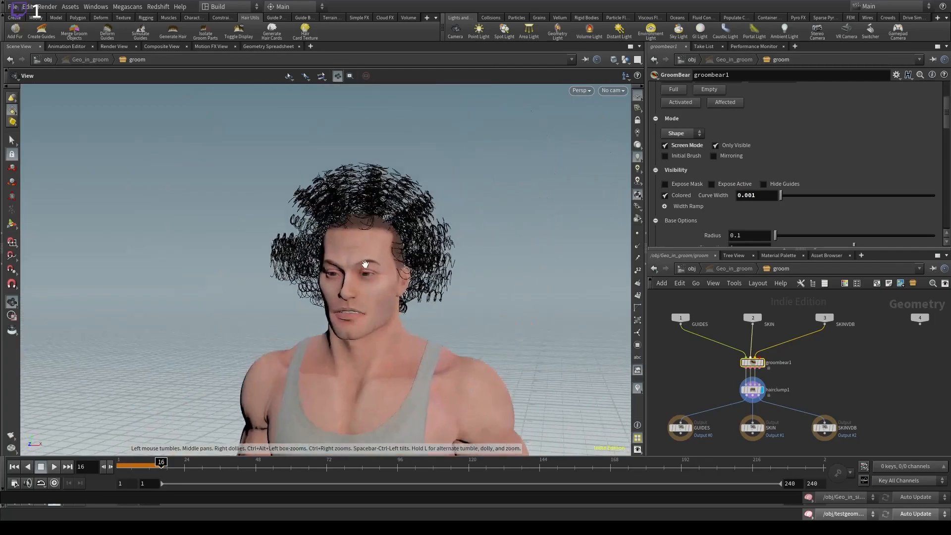
{"action": "right_click_drag", "start_coordinate": [365, 263], "coordinate": [403, 231]}
{"action": "left_click_drag", "start_coordinate": [403, 232], "coordinate": [307, 302]}
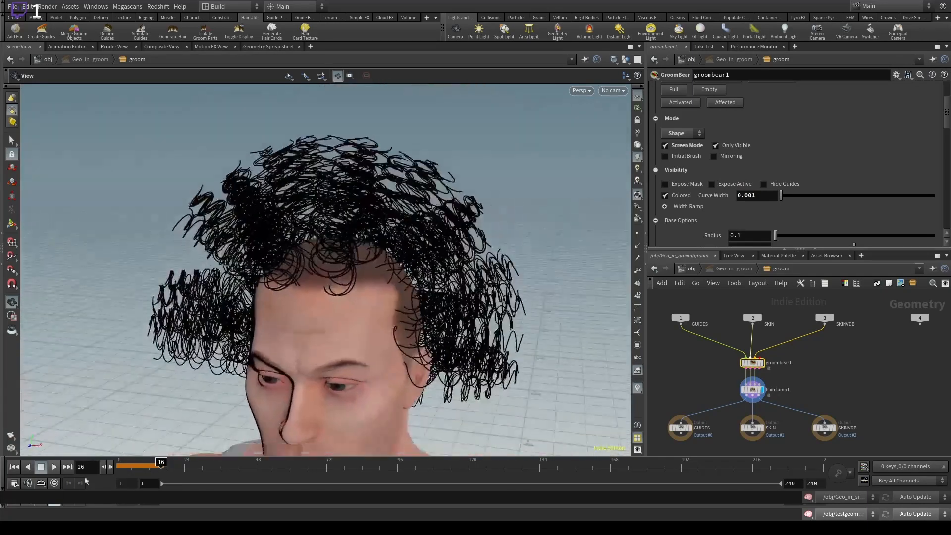
{"action": "left_click", "coordinate": [14, 466]}
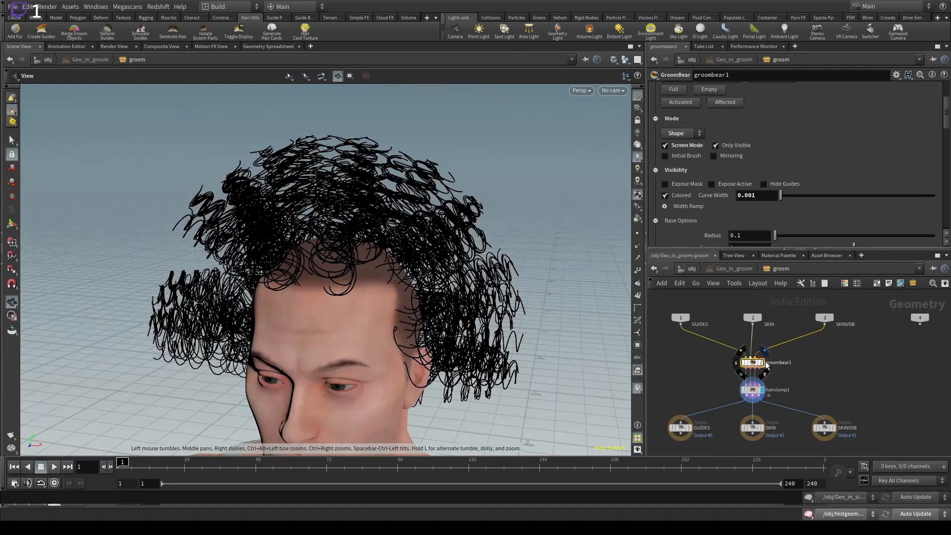
{"action": "left_click", "coordinate": [762, 362]}
Switch the GroomBear brush to Cut mode and reduce its radius to about 0.04.
{"action": "left_click_drag", "start_coordinate": [361, 292], "coordinate": [401, 262]}
{"action": "right_click_drag", "start_coordinate": [401, 263], "coordinate": [199, 337]}
{"action": "left_click_drag", "start_coordinate": [389, 275], "coordinate": [272, 265]}
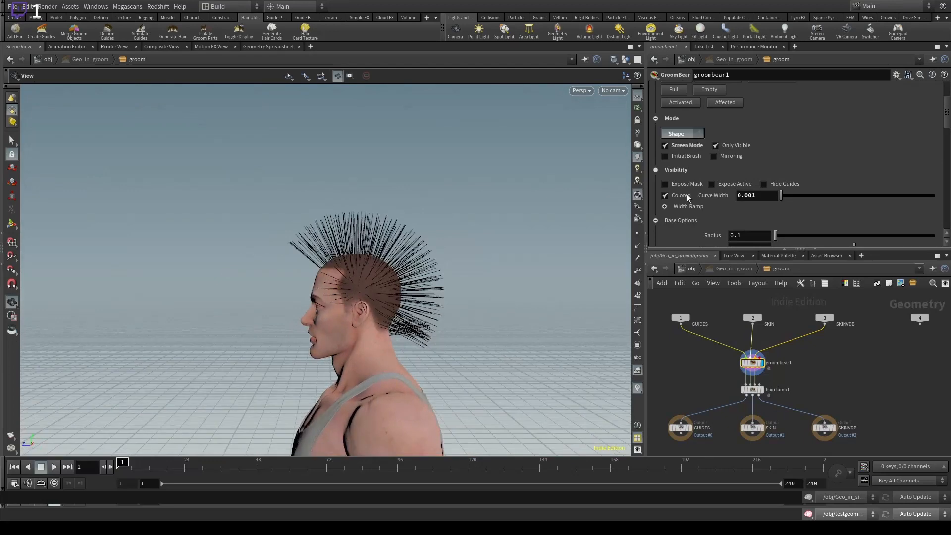
{"action": "left_click", "coordinate": [677, 222]}
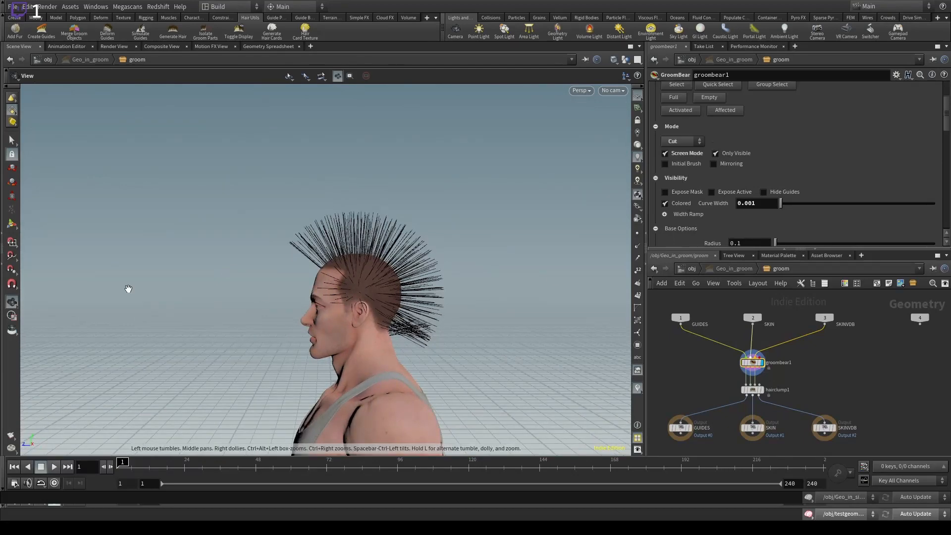
{"action": "mouse_move", "coordinate": [248, 280]}
{"action": "left_mouse_down"}
{"action": "mouse_move", "coordinate": [336, 276]}
{"action": "mouse_move", "coordinate": [258, 251]}
{"action": "mouse_move", "coordinate": [253, 267]}
{"action": "left_mouse_up"}
{"action": "scroll", "coordinate": [253, 268], "scroll_direction": "up", "scroll_amount": 3}
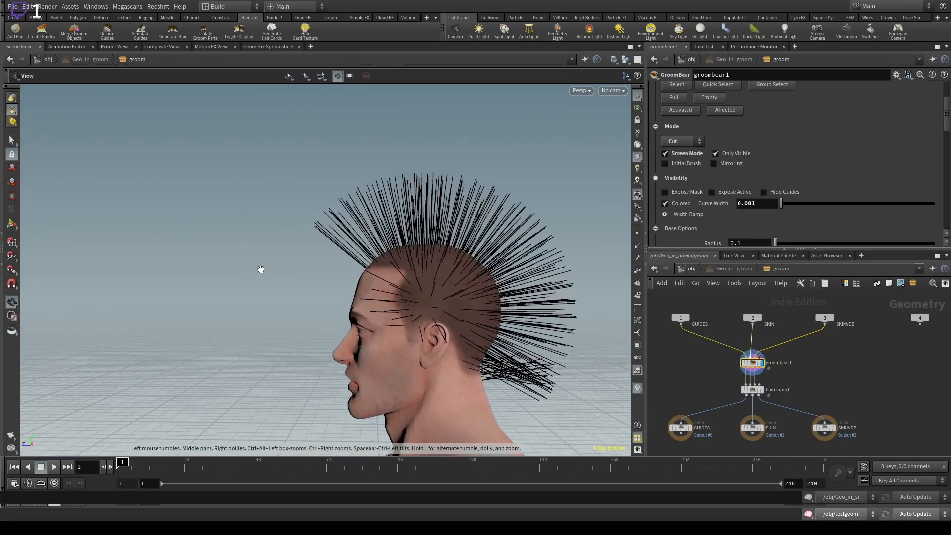
{"action": "scroll", "coordinate": [342, 268], "scroll_direction": "up", "scroll_amount": 5}
{"action": "scroll", "coordinate": [218, 265], "scroll_direction": "down", "scroll_amount": 7}
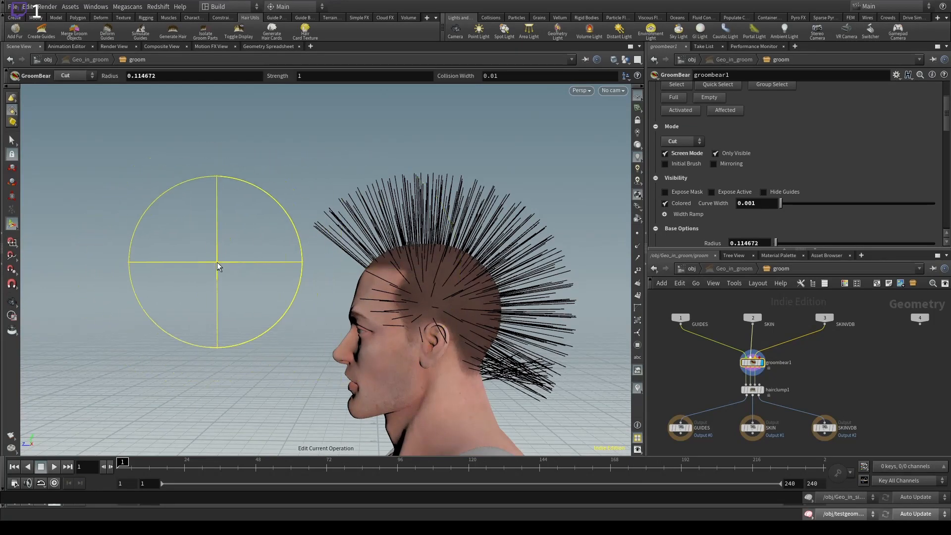
{"action": "mouse_move", "coordinate": [259, 281]}
{"action": "left_mouse_down"}
{"action": "mouse_move", "coordinate": [291, 258]}
{"action": "mouse_move", "coordinate": [301, 215]}
{"action": "mouse_move", "coordinate": [293, 193]}
{"action": "mouse_move", "coordinate": [516, 250]}
{"action": "mouse_move", "coordinate": [584, 241]}
{"action": "mouse_move", "coordinate": [396, 263]}
{"action": "mouse_move", "coordinate": [438, 246]}
{"action": "left_mouse_up"}
{"action": "key", "text": "Escape"}
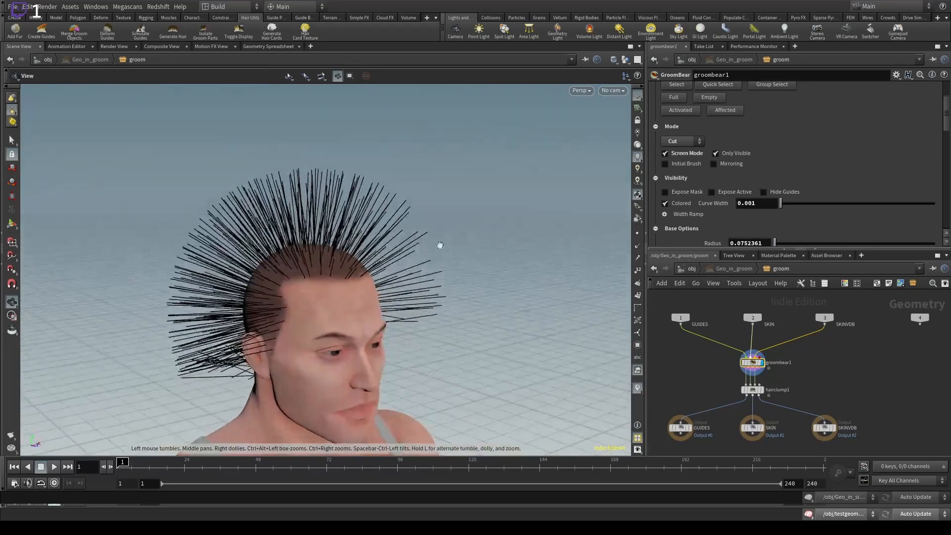
{"action": "key", "text": "Return"}
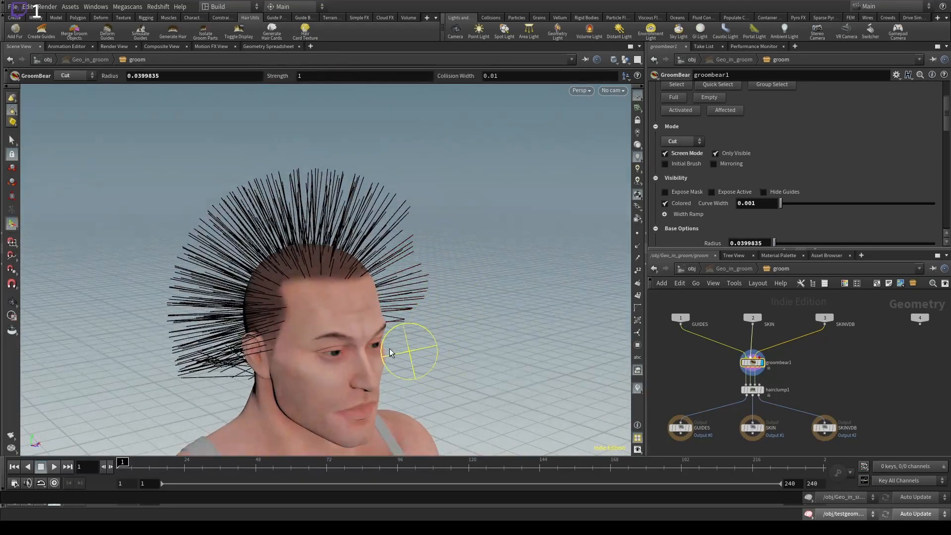
Trim the tips of the guides around the temples and both sides of the head with the Cut brush.
{"action": "mouse_move", "coordinate": [389, 352]}
{"action": "left_mouse_down"}
{"action": "mouse_move", "coordinate": [111, 304]}
{"action": "mouse_move", "coordinate": [251, 269]}
{"action": "mouse_move", "coordinate": [186, 263]}
{"action": "left_mouse_up"}
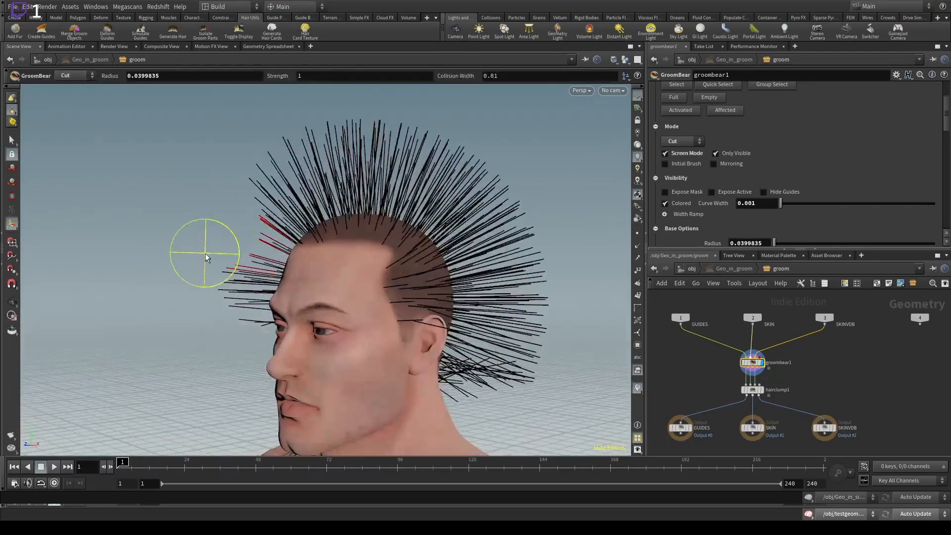
{"action": "key", "text": "Escape"}
{"action": "mouse_move", "coordinate": [233, 333]}
{"action": "left_mouse_down"}
{"action": "mouse_move", "coordinate": [446, 297]}
{"action": "mouse_move", "coordinate": [490, 270]}
{"action": "mouse_move", "coordinate": [520, 282]}
{"action": "left_mouse_up"}
{"action": "key", "text": "Return"}
{"action": "key", "text": "Escape"}
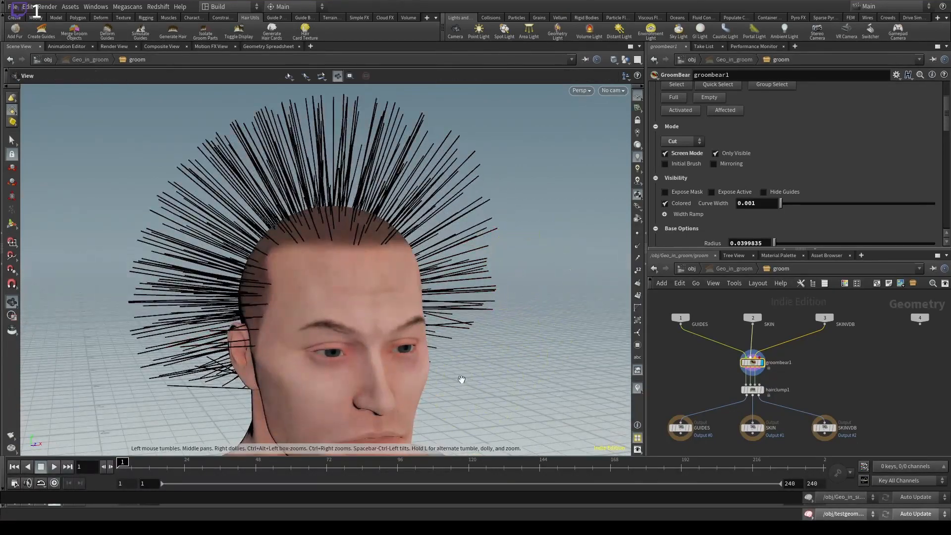
{"action": "mouse_move", "coordinate": [461, 379]}
{"action": "left_mouse_down"}
{"action": "mouse_move", "coordinate": [470, 376]}
{"action": "mouse_move", "coordinate": [455, 345]}
{"action": "left_mouse_up"}
{"action": "key", "text": "Return"}
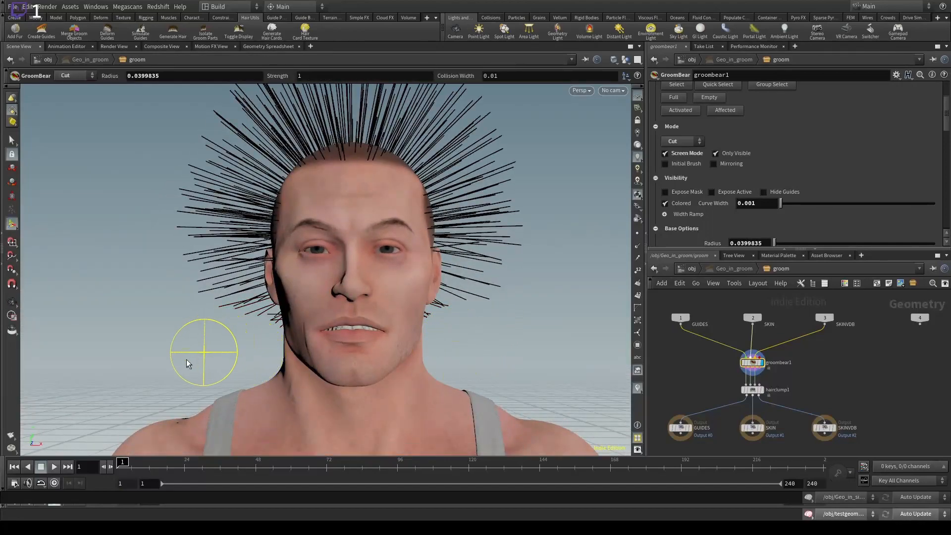
{"action": "mouse_move", "coordinate": [443, 252]}
{"action": "left_mouse_down", "text": "alt"}
{"action": "mouse_move", "coordinate": [427, 240]}
{"action": "mouse_move", "coordinate": [405, 278]}
{"action": "mouse_move", "coordinate": [379, 278]}
{"action": "mouse_move", "coordinate": [285, 212]}
{"action": "mouse_move", "coordinate": [331, 250]}
{"action": "mouse_move", "coordinate": [310, 194]}
{"action": "left_mouse_up", "text": "alt"}
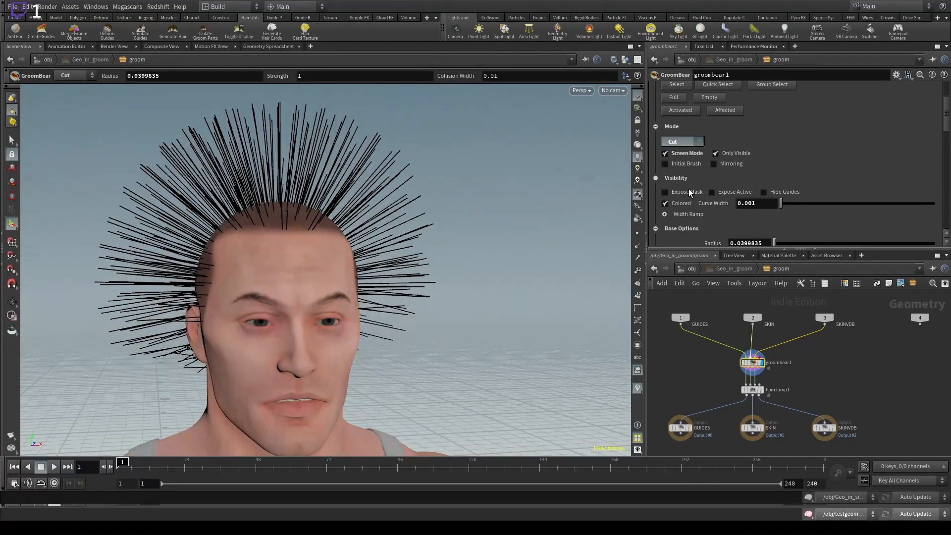
Switch the brush to Shape mode and comb the side guides downward with a radius of 0.085.
{"action": "left_click", "coordinate": [687, 186]}
{"action": "mouse_move", "coordinate": [404, 306]}
{"action": "left_mouse_down", "text": "alt"}
{"action": "mouse_move", "coordinate": [362, 306]}
{"action": "mouse_move", "coordinate": [347, 328]}
{"action": "mouse_move", "coordinate": [388, 280]}
{"action": "mouse_move", "coordinate": [344, 314]}
{"action": "mouse_move", "coordinate": [344, 329]}
{"action": "mouse_move", "coordinate": [440, 341]}
{"action": "mouse_move", "coordinate": [352, 333]}
{"action": "mouse_move", "coordinate": [336, 341]}
{"action": "left_mouse_up", "text": "alt"}
{"action": "mouse_move", "coordinate": [417, 355]}
{"action": "left_mouse_down", "text": "alt"}
{"action": "mouse_move", "coordinate": [342, 323]}
{"action": "mouse_move", "coordinate": [369, 354]}
{"action": "left_mouse_up", "text": "alt"}
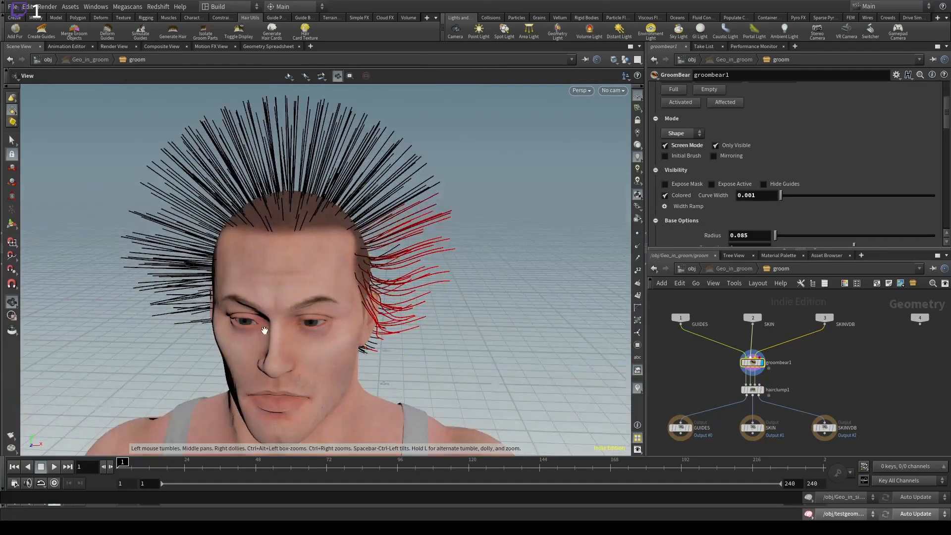
{"action": "mouse_move", "coordinate": [265, 331]}
{"action": "left_mouse_down", "text": "alt"}
{"action": "mouse_move", "coordinate": [301, 302]}
{"action": "mouse_move", "coordinate": [300, 292]}
{"action": "mouse_move", "coordinate": [287, 315]}
{"action": "mouse_move", "coordinate": [307, 296]}
{"action": "mouse_move", "coordinate": [289, 323]}
{"action": "left_mouse_up", "text": "alt"}
{"action": "mouse_move", "coordinate": [249, 272]}
{"action": "left_mouse_down"}
{"action": "mouse_move", "coordinate": [243, 298]}
{"action": "mouse_move", "coordinate": [441, 295]}
{"action": "mouse_move", "coordinate": [302, 361]}
{"action": "mouse_move", "coordinate": [272, 275]}
{"action": "mouse_move", "coordinate": [423, 245]}
{"action": "mouse_move", "coordinate": [588, 342]}
{"action": "left_mouse_up"}
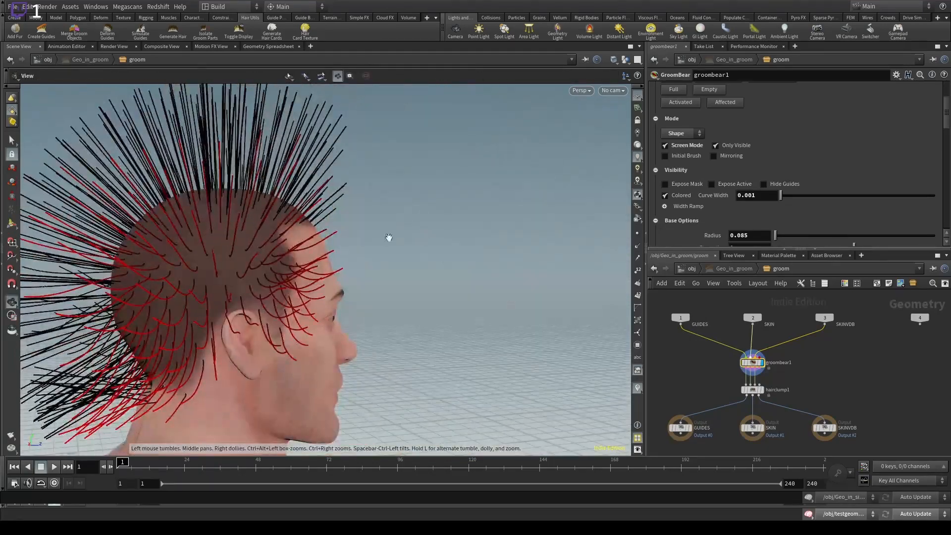
{"action": "key", "text": "Return"}
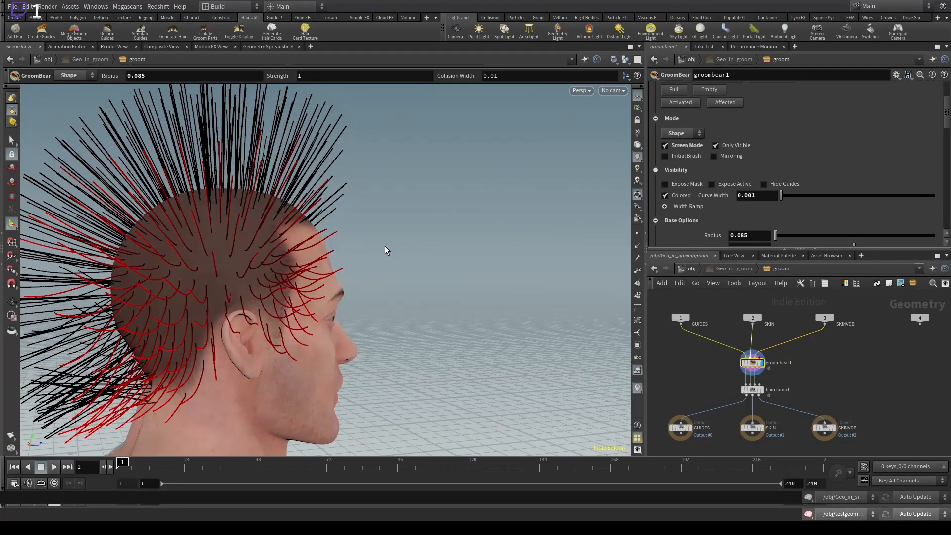
Comb the lower guides around the ear and nape on the character's right side further down.
{"action": "right_click_drag", "start_coordinate": [456, 263], "coordinate": [345, 249], "text": "alt"}
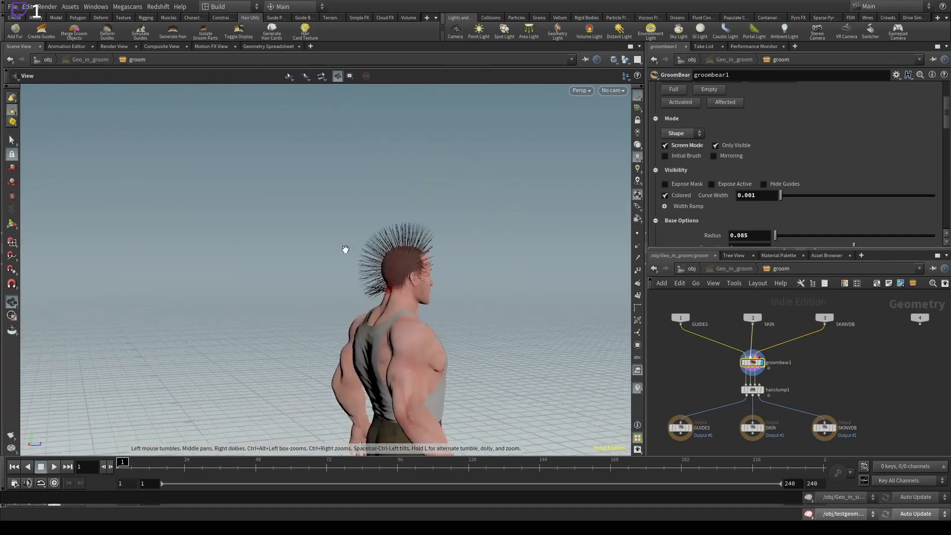
{"action": "left_click_drag", "start_coordinate": [345, 249], "coordinate": [365, 270], "text": "alt"}
{"action": "right_click_drag", "start_coordinate": [365, 270], "coordinate": [384, 322], "text": "alt"}
{"action": "left_click_drag", "start_coordinate": [384, 323], "coordinate": [362, 342], "text": "alt"}
{"action": "right_click_drag", "start_coordinate": [324, 342], "coordinate": [359, 331], "text": "alt"}
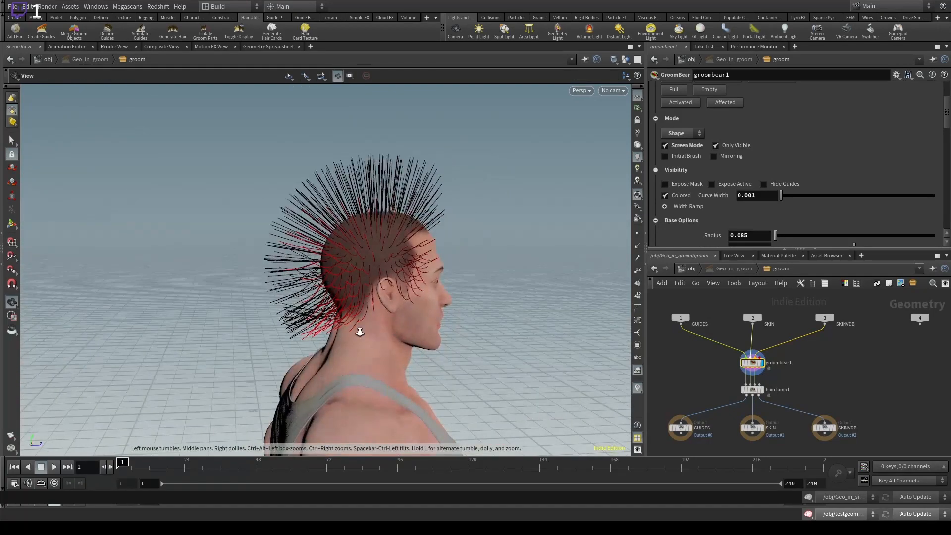
{"action": "mouse_move", "coordinate": [344, 318]}
{"action": "left_mouse_down", "text": "alt"}
{"action": "mouse_move", "coordinate": [310, 310]}
{"action": "mouse_move", "coordinate": [259, 340]}
{"action": "mouse_move", "coordinate": [276, 346]}
{"action": "mouse_move", "coordinate": [316, 335]}
{"action": "mouse_move", "coordinate": [326, 363]}
{"action": "mouse_move", "coordinate": [323, 350]}
{"action": "mouse_move", "coordinate": [286, 340]}
{"action": "mouse_move", "coordinate": [517, 331]}
{"action": "mouse_move", "coordinate": [663, 346]}
{"action": "left_mouse_up", "text": "alt"}
{"action": "left_click_drag", "start_coordinate": [317, 289], "coordinate": [525, 281], "text": "alt"}
Turn off Maintain Length in the Shape brush options and shrink the brush radius to about 0.014.
{"action": "scroll", "coordinate": [681, 224], "scroll_direction": "down", "scroll_amount": 10}
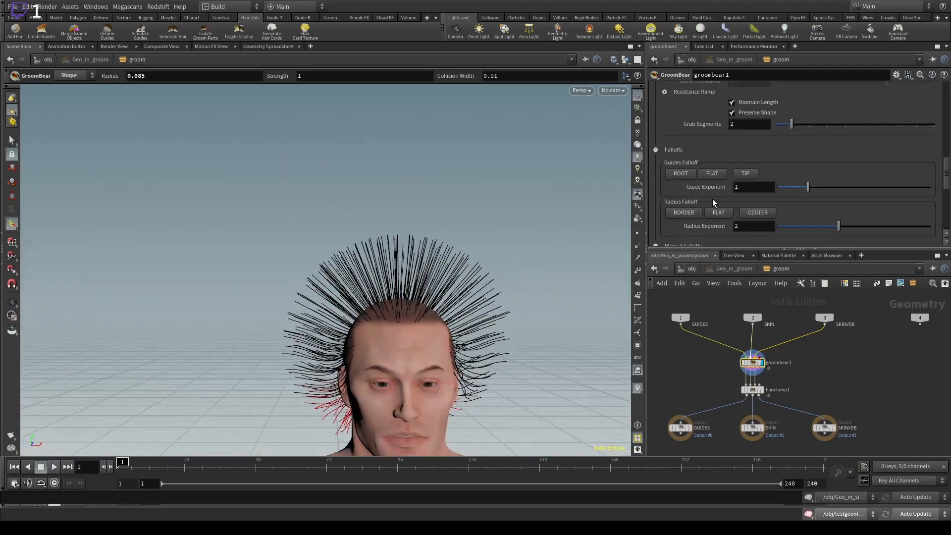
{"action": "middle_click_drag", "start_coordinate": [519, 251], "coordinate": [461, 257], "text": "alt"}
{"action": "right_click_drag", "start_coordinate": [461, 258], "coordinate": [498, 247], "text": "alt"}
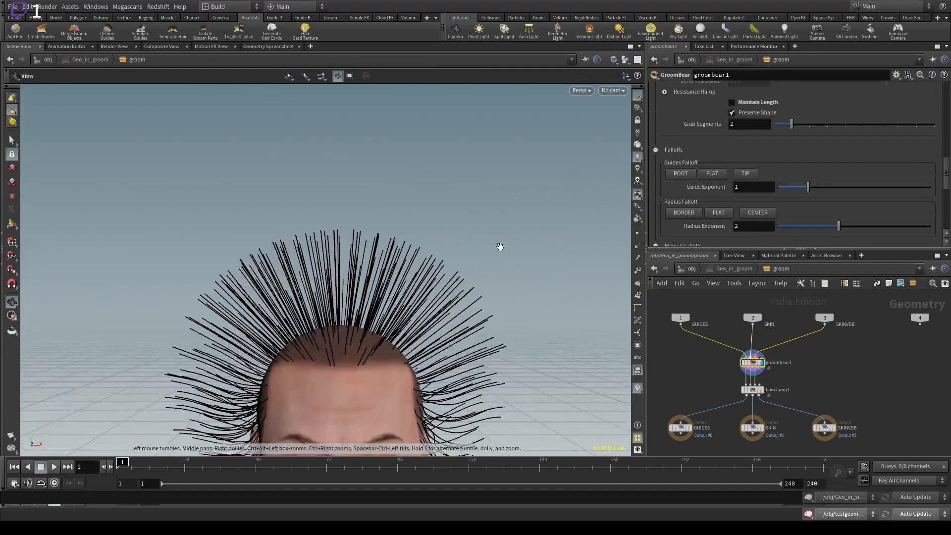
{"action": "scroll", "coordinate": [421, 237], "scroll_direction": "down", "scroll_amount": 8}
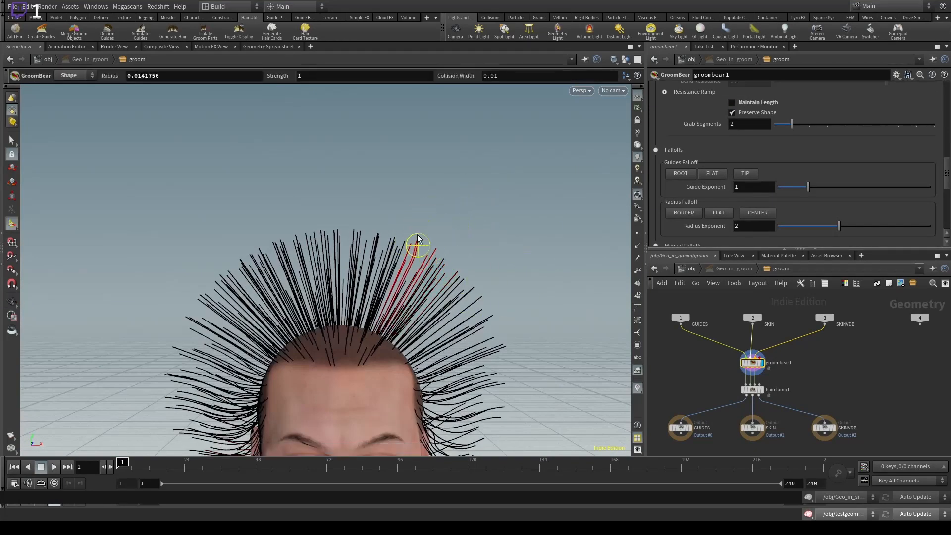
Pull small groups of guide tips outward along the hair silhouette from the front and the side to vary their lengths.
{"action": "mouse_move", "coordinate": [417, 239]}
{"action": "left_mouse_down"}
{"action": "mouse_move", "coordinate": [386, 223]}
{"action": "mouse_move", "coordinate": [279, 259]}
{"action": "mouse_move", "coordinate": [223, 261]}
{"action": "left_mouse_up"}
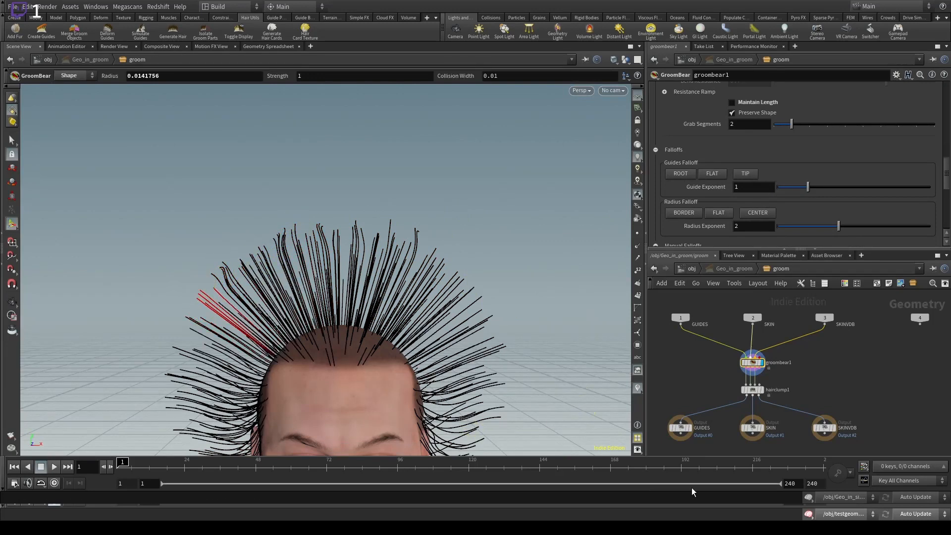
{"action": "left_click_drag", "start_coordinate": [471, 336], "coordinate": [488, 359]}
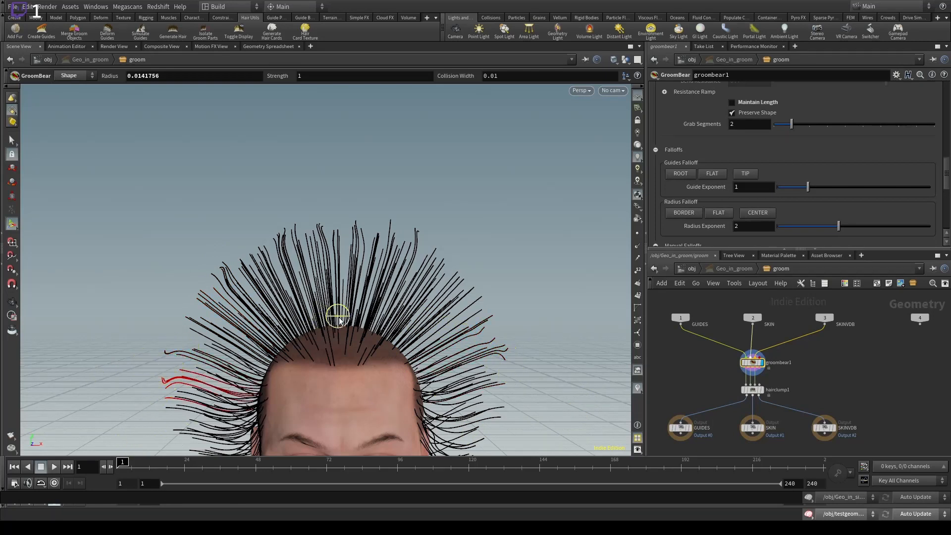
{"action": "key", "text": "Escape"}
{"action": "left_click_drag", "start_coordinate": [350, 347], "coordinate": [465, 274]}
{"action": "key", "text": "Return"}
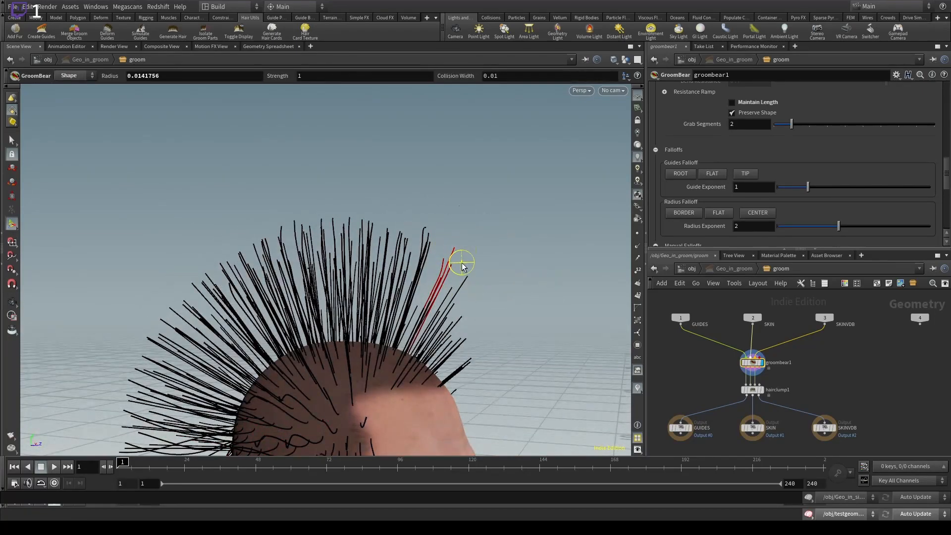
{"action": "left_click_drag", "start_coordinate": [362, 230], "coordinate": [348, 204]}
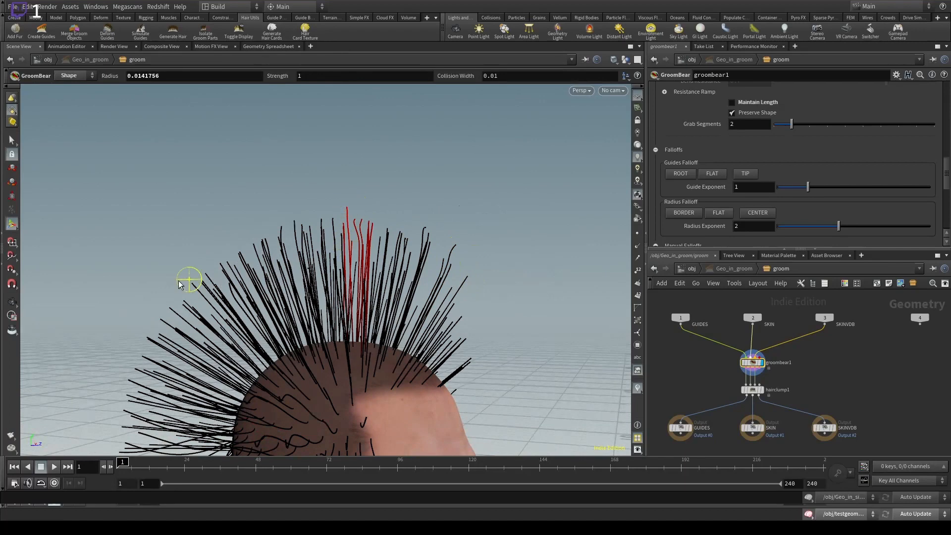
{"action": "left_click_drag", "start_coordinate": [244, 272], "coordinate": [191, 274]}
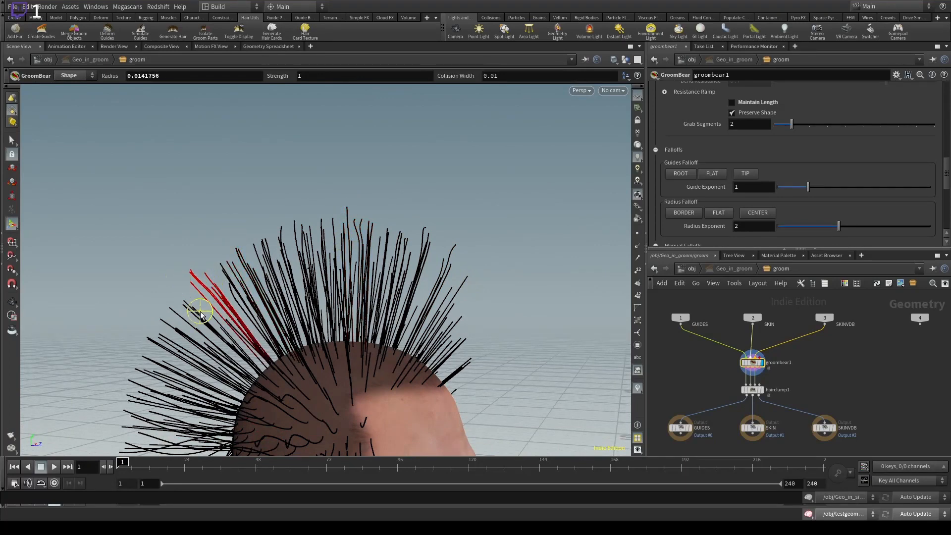
{"action": "mouse_move", "coordinate": [201, 314]}
{"action": "left_mouse_down"}
{"action": "mouse_move", "coordinate": [165, 292]}
{"action": "mouse_move", "coordinate": [165, 334]}
{"action": "left_mouse_up"}
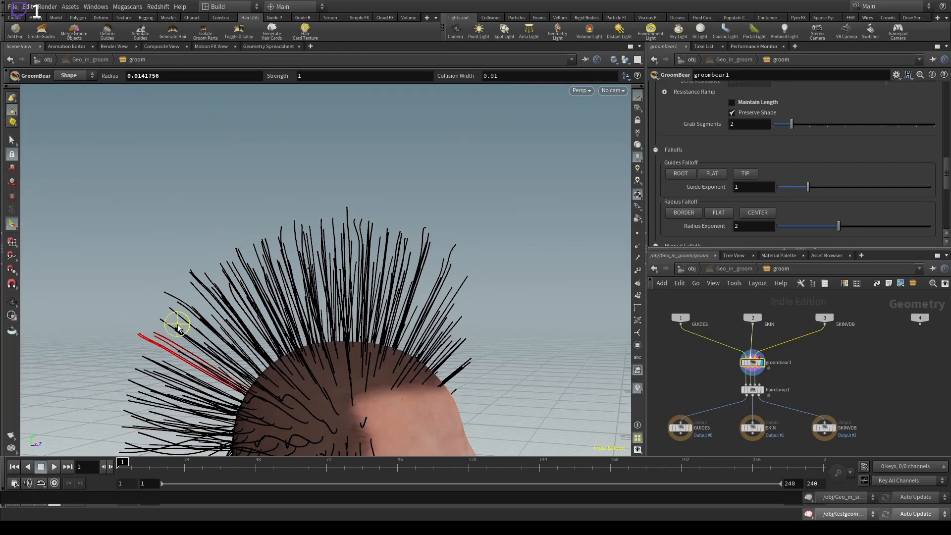
Display the output of the hairclump1 node, select the node and show its General settings.
{"action": "left_click_drag", "start_coordinate": [471, 289], "coordinate": [350, 287], "text": "alt"}
{"action": "right_click_drag", "start_coordinate": [350, 287], "coordinate": [425, 329], "text": "alt"}
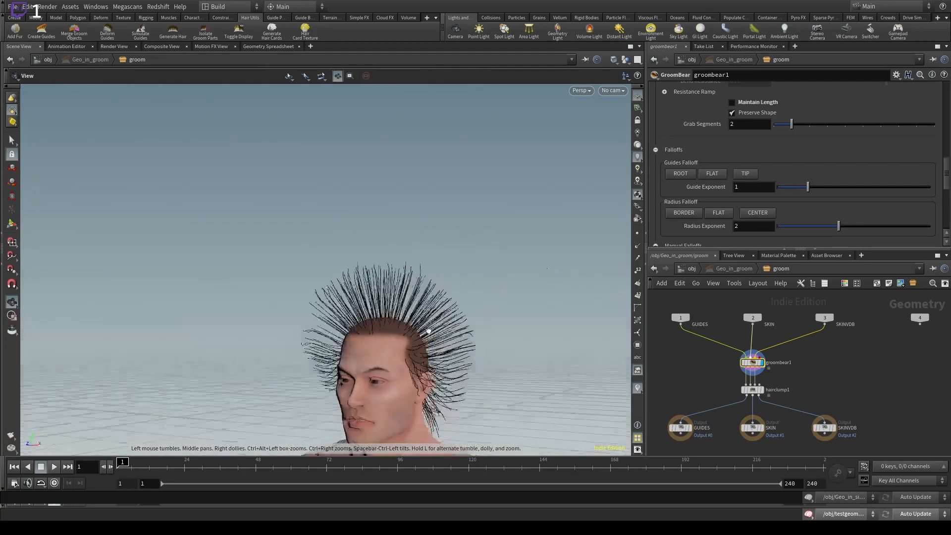
{"action": "middle_click_drag", "start_coordinate": [424, 329], "coordinate": [436, 280], "text": "alt"}
{"action": "left_click_drag", "start_coordinate": [436, 279], "coordinate": [460, 325], "text": "alt"}
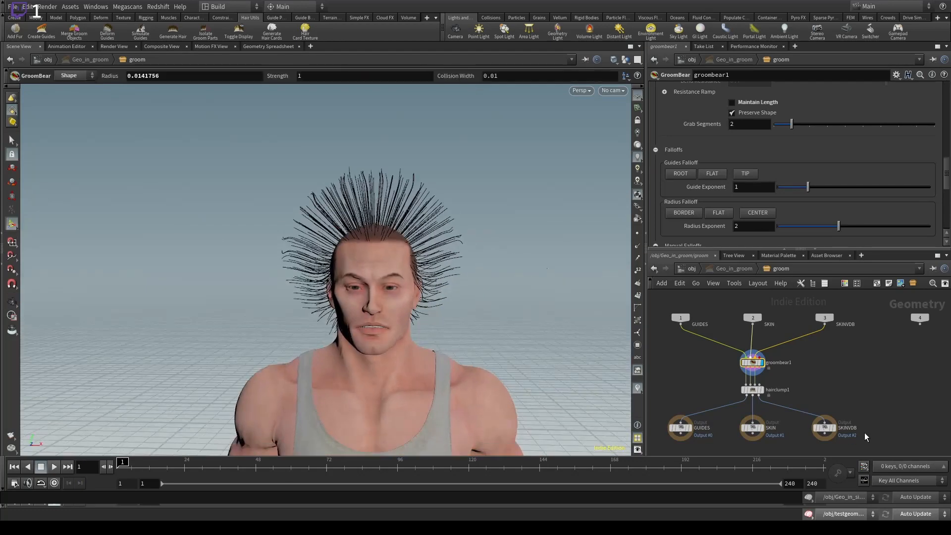
{"action": "left_click", "coordinate": [761, 390]}
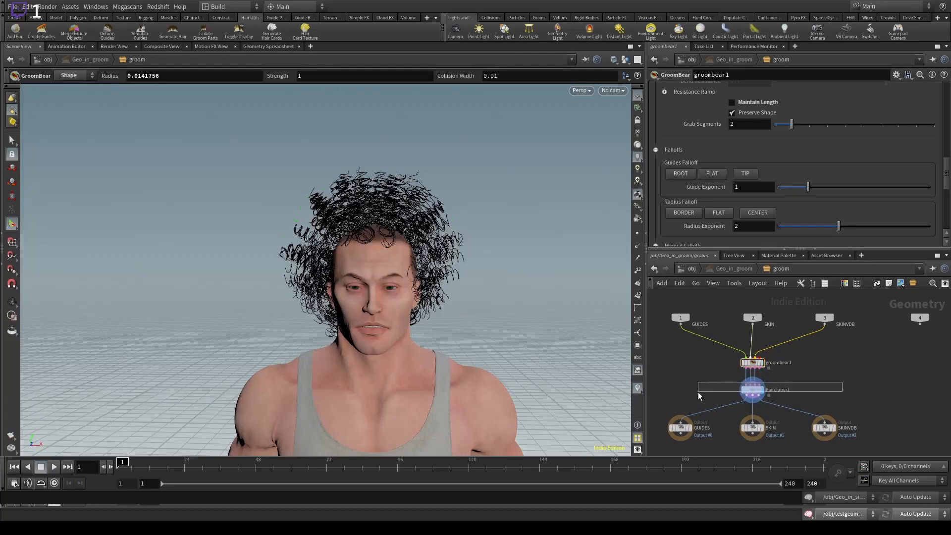
{"action": "left_click_drag", "start_coordinate": [697, 392], "coordinate": [696, 400]}
{"action": "right_click_drag", "start_coordinate": [436, 277], "coordinate": [700, 217], "text": "alt"}
{"action": "left_click_drag", "start_coordinate": [426, 292], "coordinate": [321, 301], "text": "alt"}
{"action": "scroll", "coordinate": [729, 112], "scroll_direction": "up", "scroll_amount": 4}
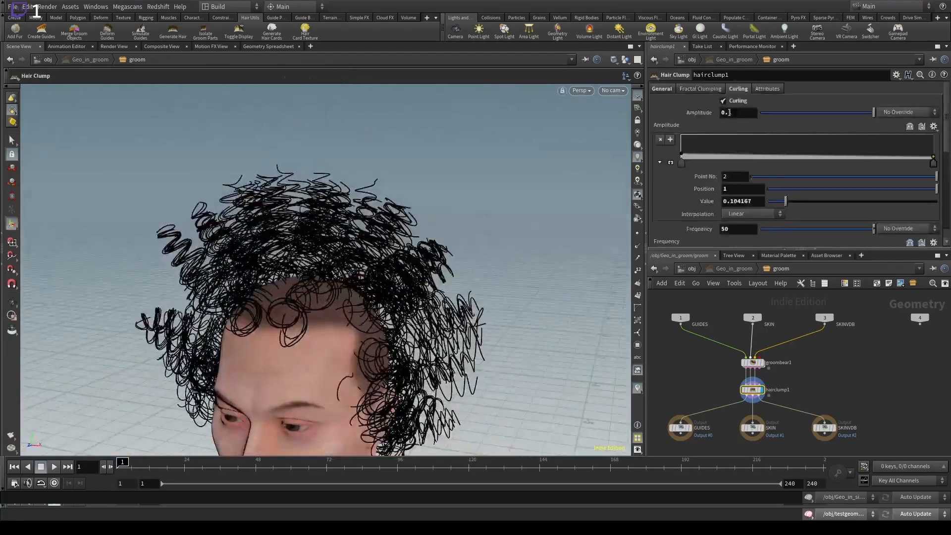
{"action": "left_click", "coordinate": [660, 90]}
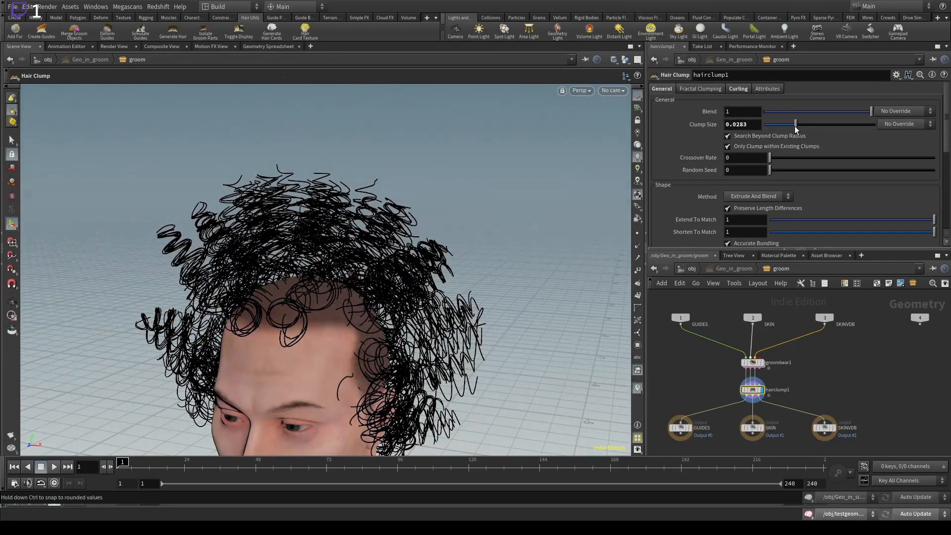
Reduce the Clump Size of hairclump1 to 0.0202.
{"action": "left_click_drag", "start_coordinate": [795, 127], "coordinate": [786, 127]}
{"action": "key", "text": "Escape"}
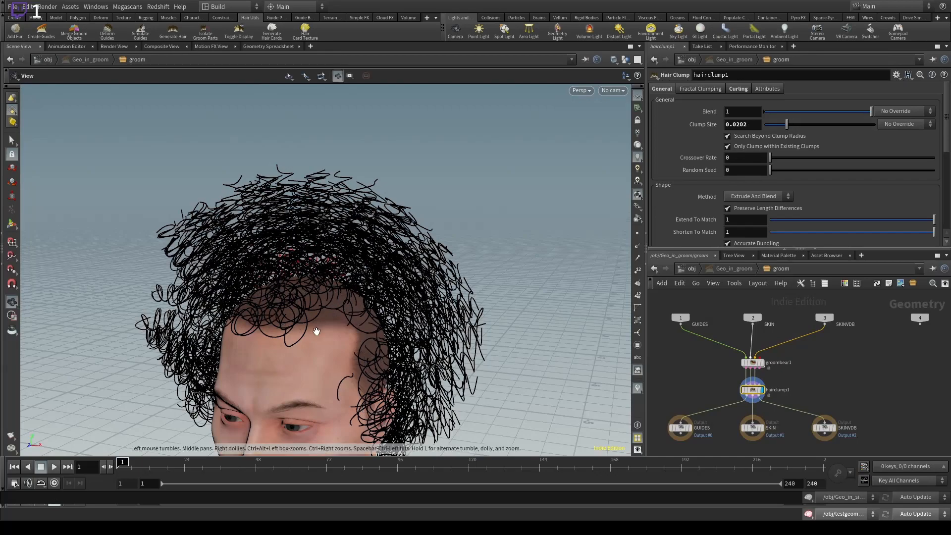
{"action": "left_click_drag", "start_coordinate": [316, 331], "coordinate": [388, 375]}
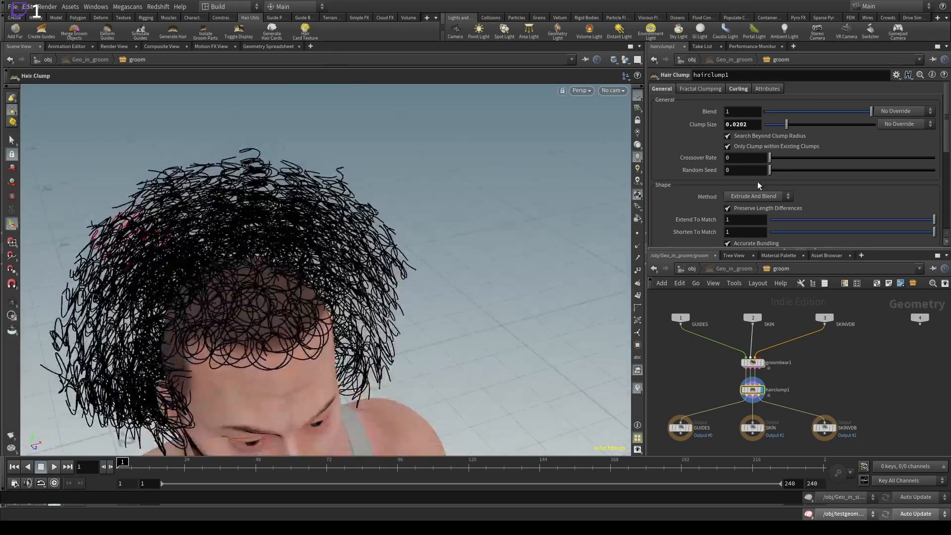
Display groombear1 and examine the unclumped guides around the temples and hairline from the front and sides.
{"action": "left_click", "coordinate": [765, 367]}
{"action": "left_click", "coordinate": [751, 366]}
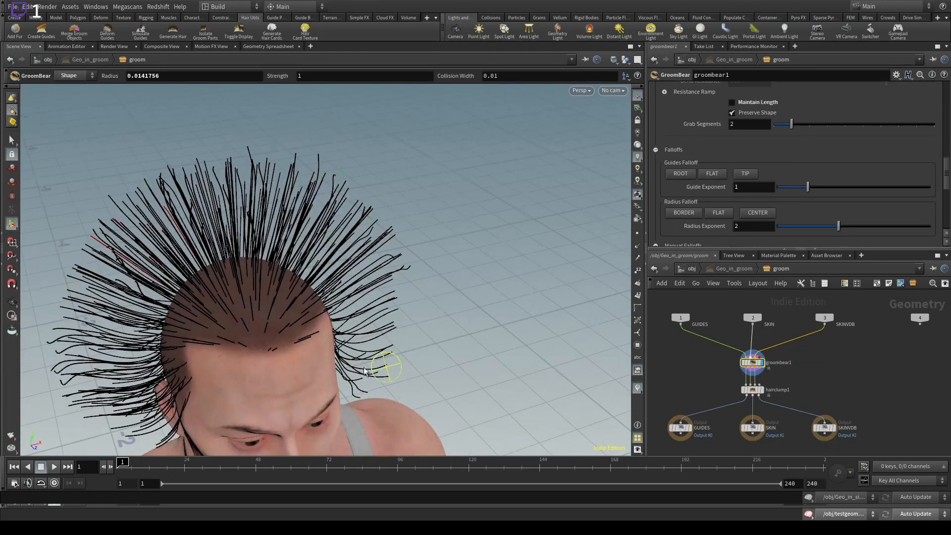
{"action": "mouse_move", "coordinate": [386, 366]}
{"action": "left_mouse_down"}
{"action": "mouse_move", "coordinate": [191, 346]}
{"action": "mouse_move", "coordinate": [174, 355]}
{"action": "mouse_move", "coordinate": [265, 356]}
{"action": "mouse_move", "coordinate": [244, 365]}
{"action": "left_mouse_up"}
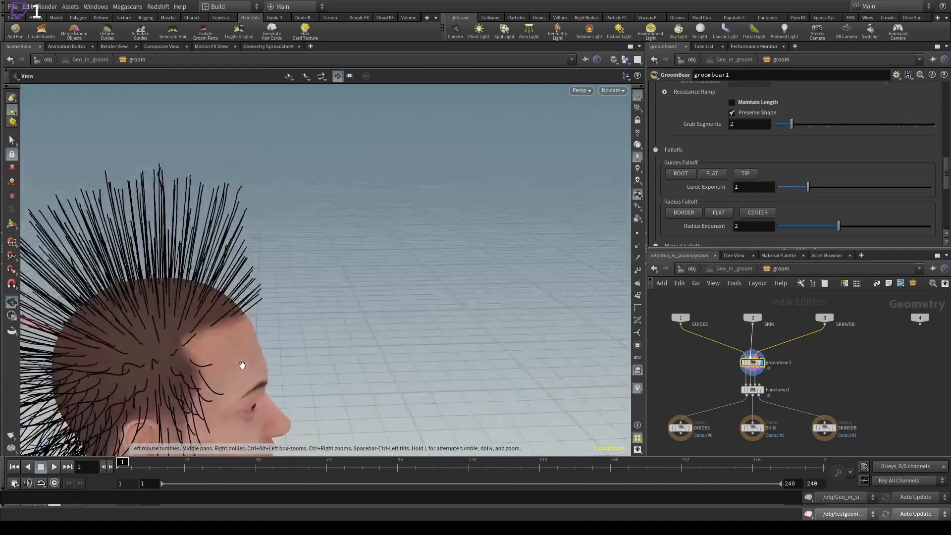
{"action": "left_click_drag", "start_coordinate": [193, 340], "coordinate": [317, 317]}
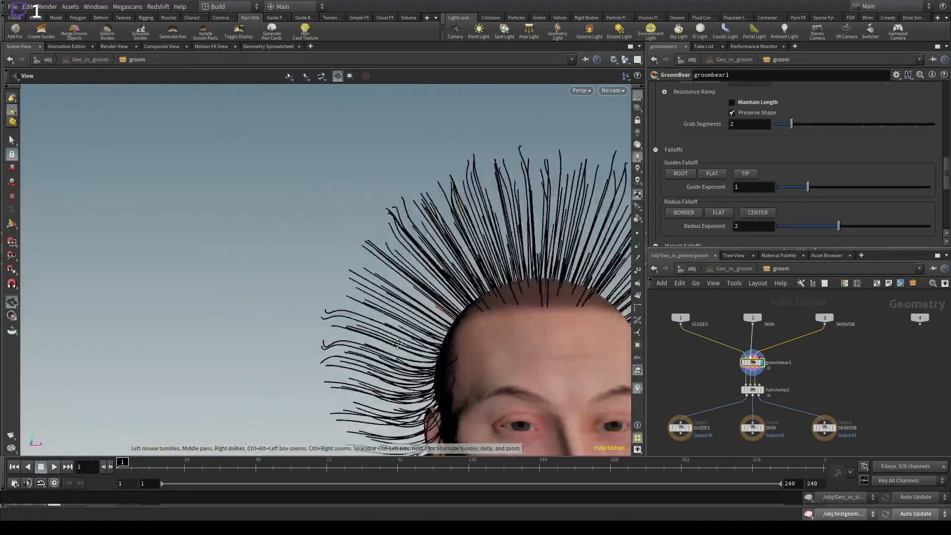
{"action": "right_click_drag", "start_coordinate": [445, 297], "coordinate": [583, 319]}
{"action": "mouse_move", "coordinate": [584, 318]}
{"action": "left_mouse_down"}
{"action": "mouse_move", "coordinate": [477, 421]}
{"action": "mouse_move", "coordinate": [424, 333]}
{"action": "mouse_move", "coordinate": [500, 377]}
{"action": "mouse_move", "coordinate": [477, 361]}
{"action": "mouse_move", "coordinate": [334, 325]}
{"action": "left_mouse_up"}
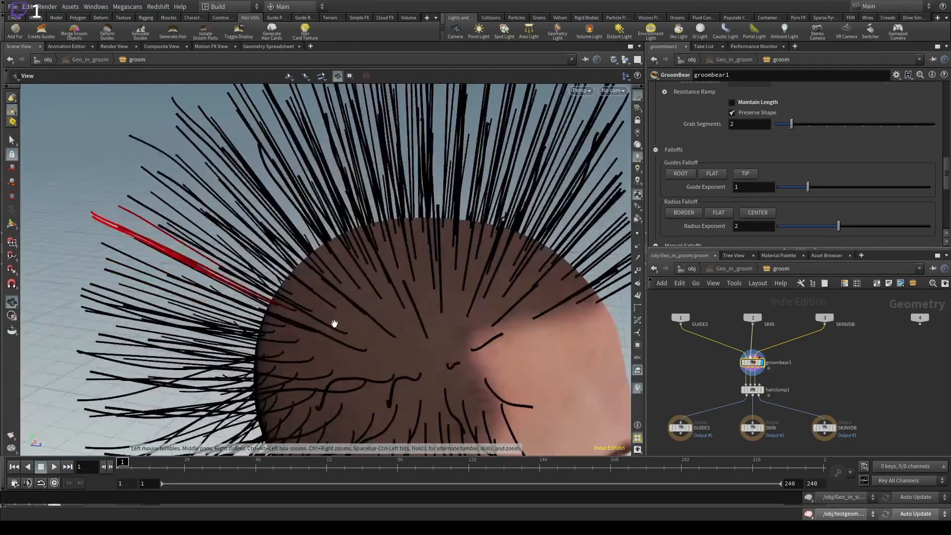
Return to the object level and display the Geo_in_hairgen hair with Influence Radius 3 and Maximum Guide Count 2.
{"action": "left_click", "coordinate": [692, 269]}
{"action": "left_click_drag", "start_coordinate": [827, 446], "coordinate": [826, 446]}
{"action": "scroll", "coordinate": [730, 227], "scroll_direction": "down", "scroll_amount": 3}
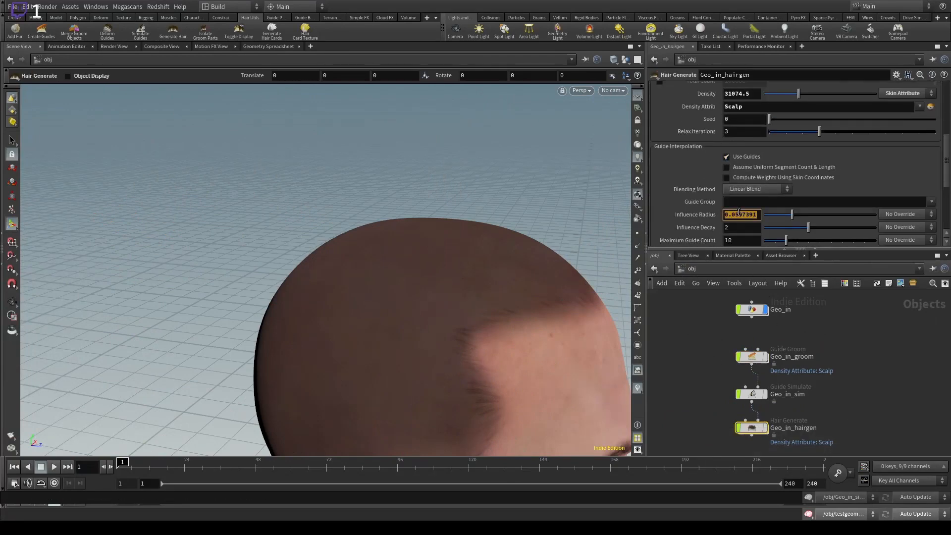
{"action": "scroll", "coordinate": [738, 212], "scroll_direction": "down", "scroll_amount": 1}
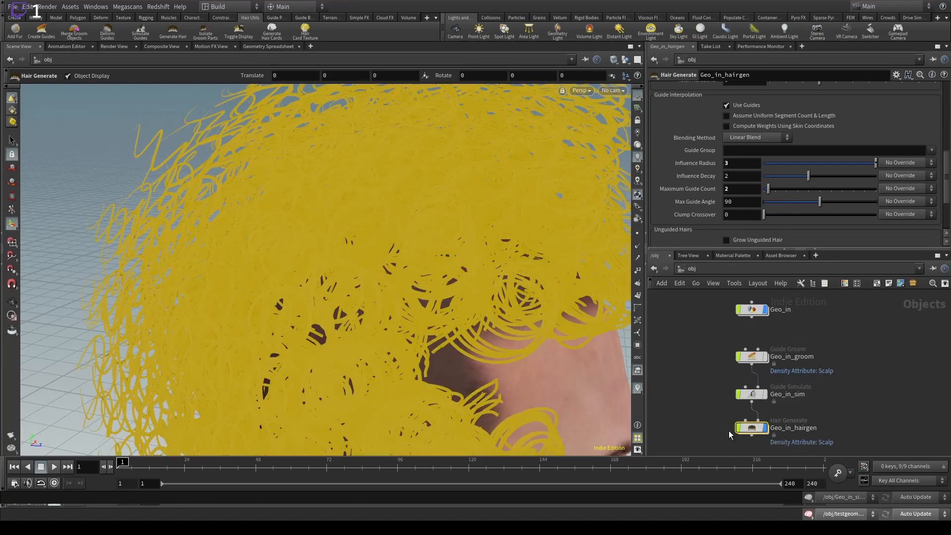
{"action": "left_click", "coordinate": [936, 414]}
Examine the generated curly hair from the front and side, both at a distance and up close.
{"action": "right_click_drag", "start_coordinate": [520, 277], "coordinate": [317, 270], "text": "alt"}
{"action": "left_click_drag", "start_coordinate": [316, 270], "coordinate": [168, 256], "text": "alt"}
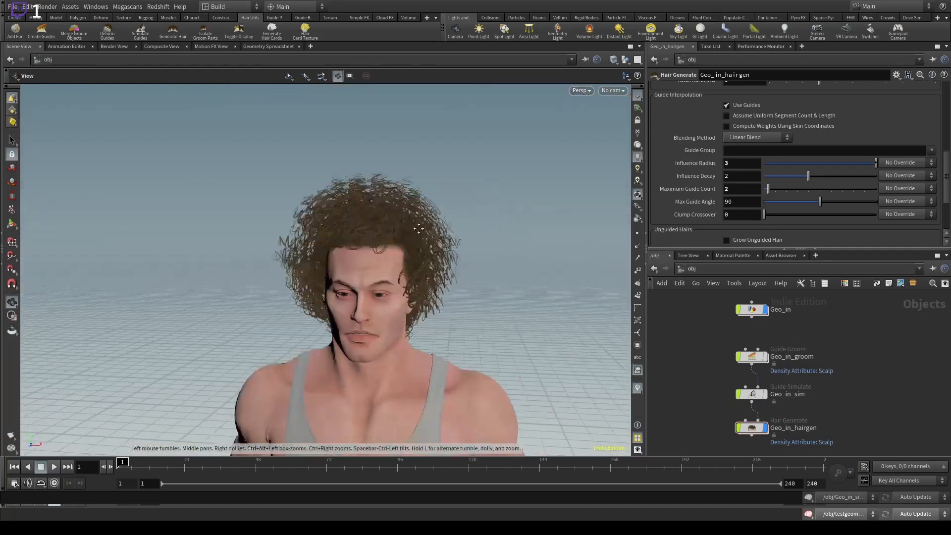
{"action": "right_click_drag", "start_coordinate": [168, 257], "coordinate": [668, 249], "text": "alt"}
{"action": "left_click_drag", "start_coordinate": [426, 248], "coordinate": [404, 285]}
{"action": "key", "text": "Return"}
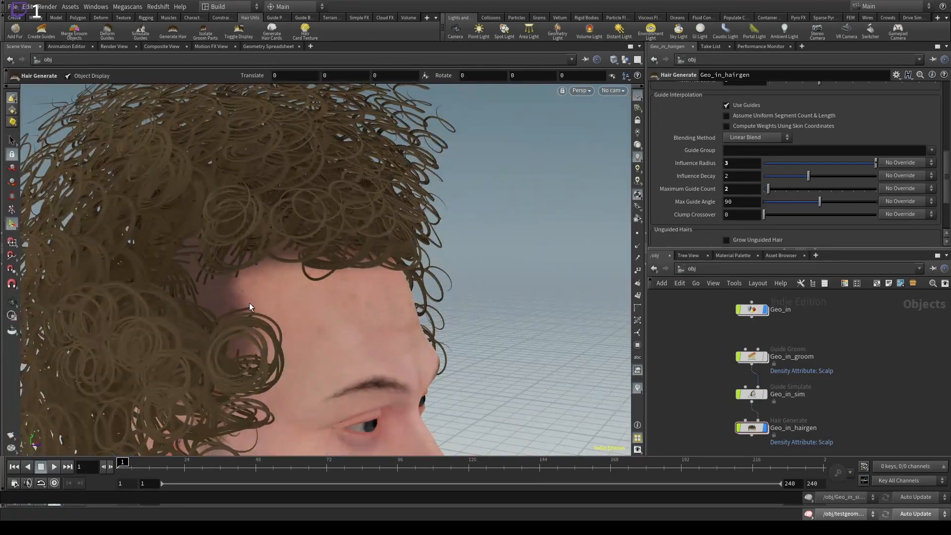
{"action": "right_click_drag", "start_coordinate": [251, 306], "coordinate": [246, 278], "text": "alt"}
{"action": "left_click_drag", "start_coordinate": [246, 278], "coordinate": [482, 261], "text": "alt"}
{"action": "right_click_drag", "start_coordinate": [481, 261], "coordinate": [616, 276], "text": "alt"}
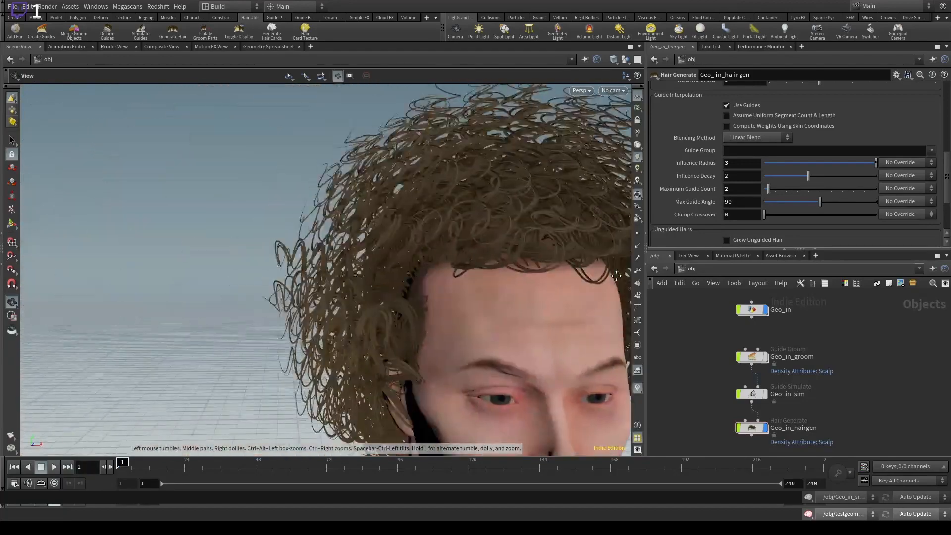
Set the Maximum Guide Count of Geo_in_hairgen to 1 and check the curls around the forehead.
{"action": "key", "text": "Return"}
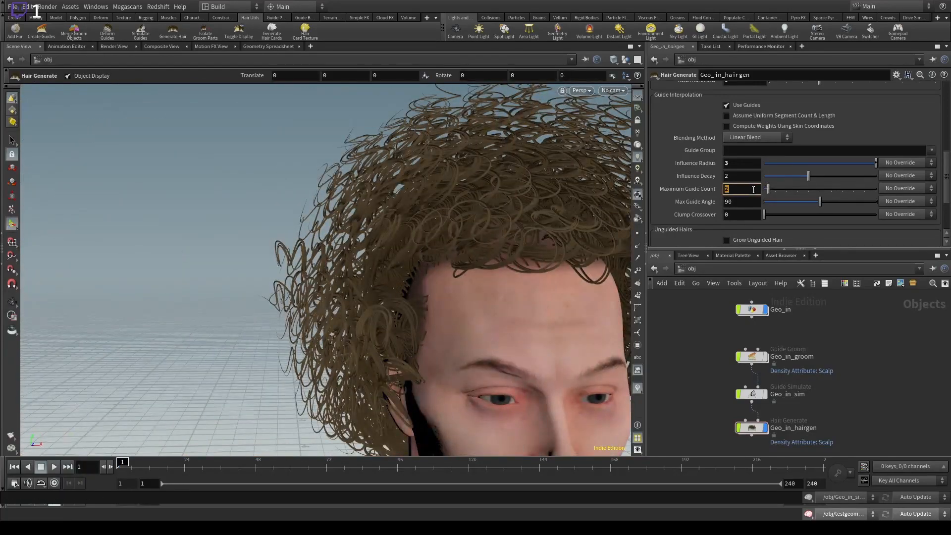
{"action": "type", "text": "1"}
{"action": "key", "text": "Return"}
{"action": "left_click_drag", "start_coordinate": [339, 331], "coordinate": [461, 278], "text": "alt"}
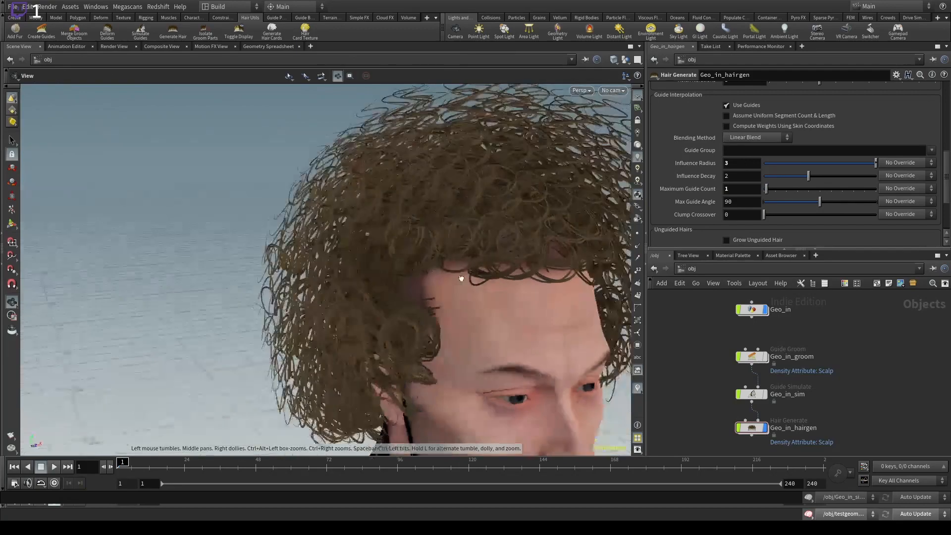
{"action": "middle_click_drag", "start_coordinate": [460, 278], "coordinate": [293, 287], "text": "alt"}
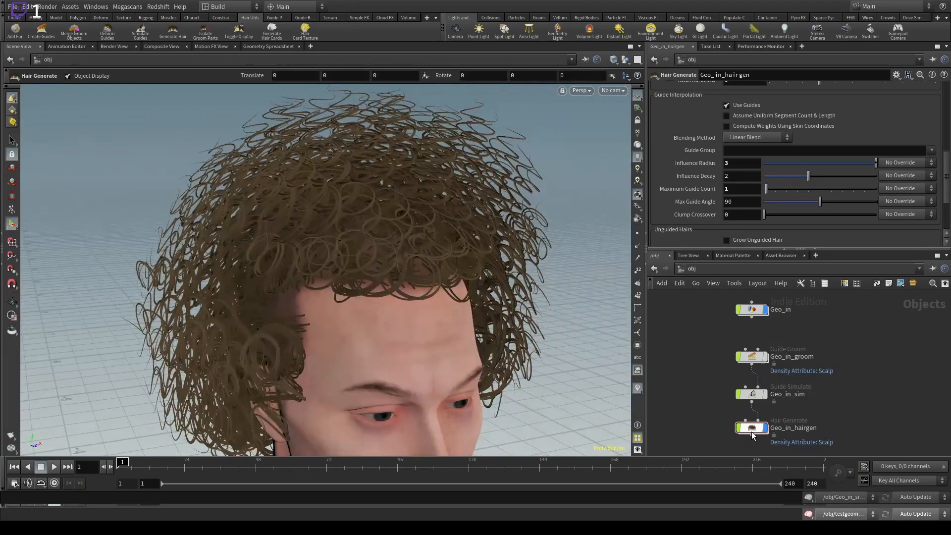
Hide the generated hair and switch the groombear1 brush inside Geo_in_groom to Copy mode.
{"action": "left_click", "coordinate": [765, 433]}
{"action": "double_click", "coordinate": [750, 357]}
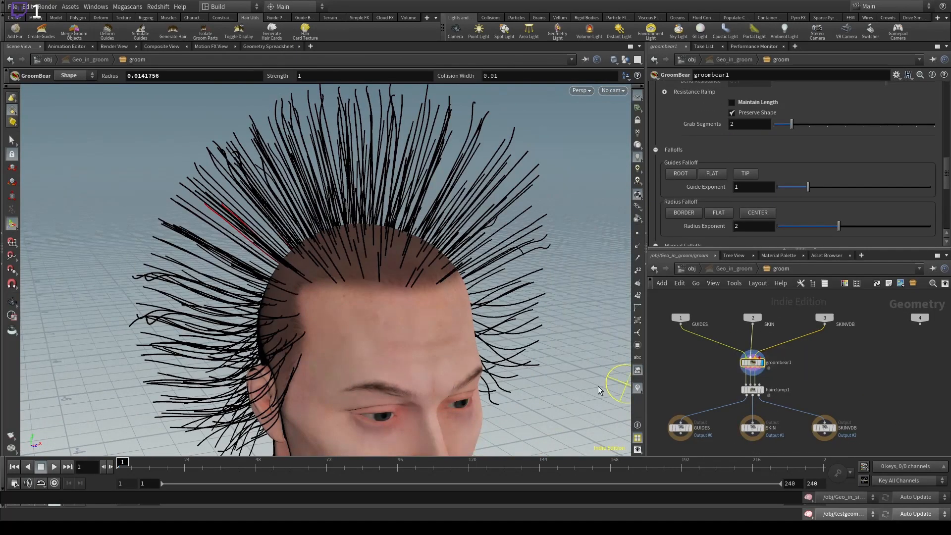
{"action": "scroll", "coordinate": [680, 164], "scroll_direction": "up", "scroll_amount": 15}
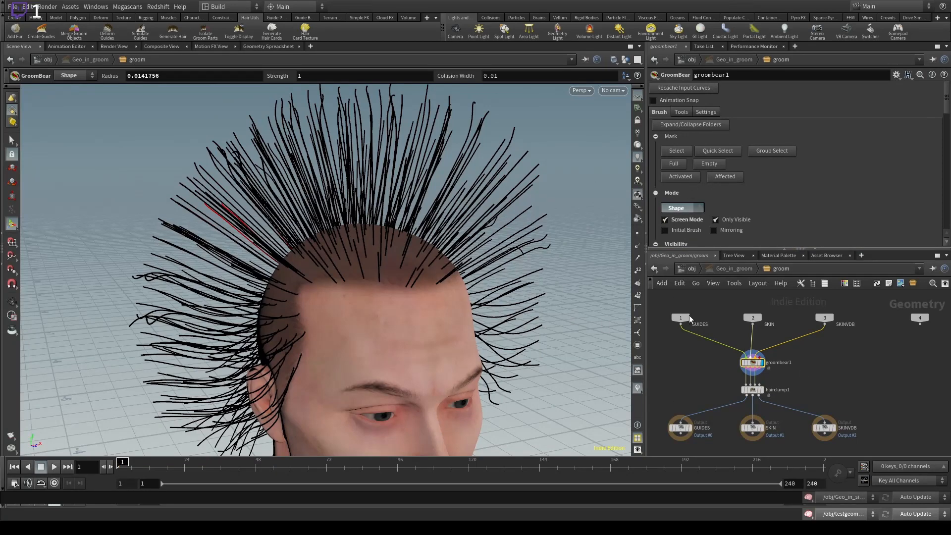
{"action": "left_click", "coordinate": [677, 293]}
Brush with the Copy mode over the sparse areas at the temple and side of the scalp.
{"action": "left_click_drag", "start_coordinate": [313, 275], "coordinate": [292, 282], "text": "alt"}
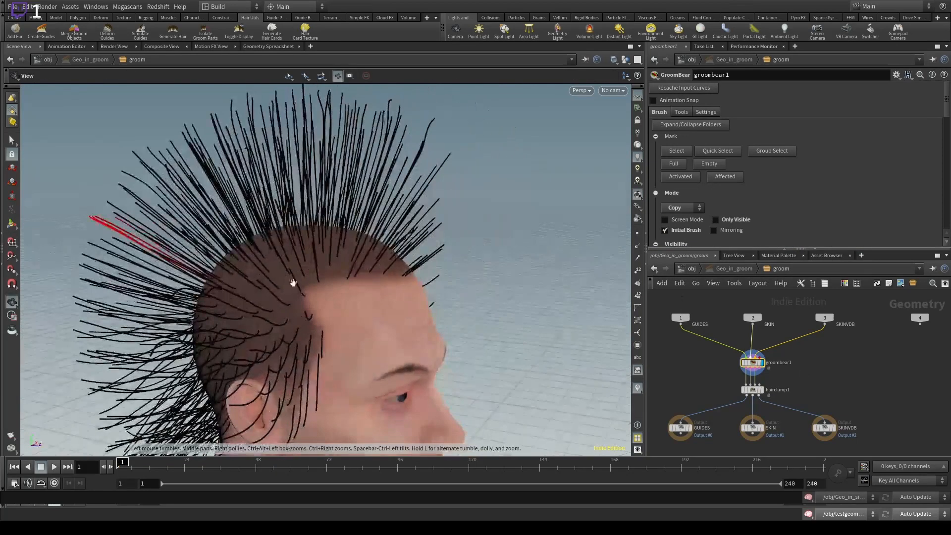
{"action": "right_click_drag", "start_coordinate": [292, 282], "coordinate": [346, 290], "text": "alt"}
{"action": "left_click_drag", "start_coordinate": [346, 291], "coordinate": [290, 329], "text": "alt"}
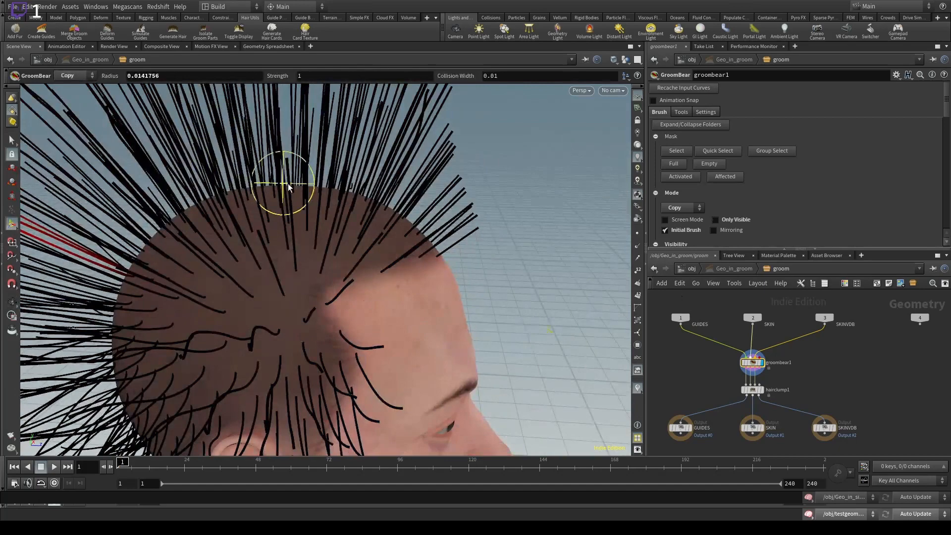
{"action": "mouse_move", "coordinate": [297, 255]}
{"action": "left_mouse_down"}
{"action": "mouse_move", "coordinate": [272, 310]}
{"action": "mouse_move", "coordinate": [290, 309]}
{"action": "left_mouse_up"}
{"action": "left_click_drag", "start_coordinate": [258, 278], "coordinate": [342, 276], "text": "alt"}
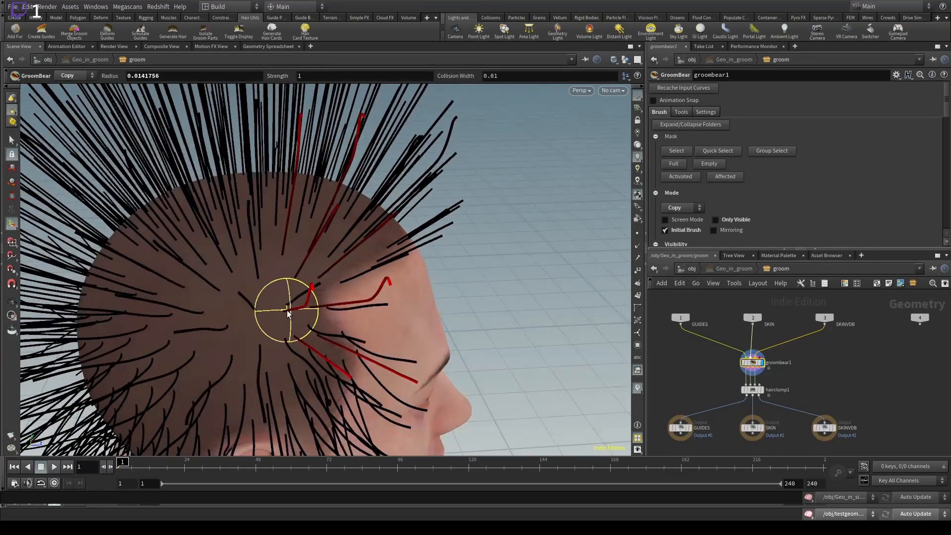
{"action": "mouse_move", "coordinate": [287, 310]}
{"action": "left_mouse_down"}
{"action": "mouse_move", "coordinate": [280, 292]}
{"action": "mouse_move", "coordinate": [256, 320]}
{"action": "mouse_move", "coordinate": [277, 314]}
{"action": "mouse_move", "coordinate": [228, 335]}
{"action": "mouse_move", "coordinate": [263, 314]}
{"action": "mouse_move", "coordinate": [325, 339]}
{"action": "mouse_move", "coordinate": [341, 337]}
{"action": "mouse_move", "coordinate": [308, 320]}
{"action": "mouse_move", "coordinate": [310, 329]}
{"action": "mouse_move", "coordinate": [509, 335]}
{"action": "mouse_move", "coordinate": [276, 365]}
{"action": "mouse_move", "coordinate": [312, 332]}
{"action": "mouse_move", "coordinate": [307, 348]}
{"action": "mouse_move", "coordinate": [289, 315]}
{"action": "mouse_move", "coordinate": [257, 327]}
{"action": "mouse_move", "coordinate": [229, 372]}
{"action": "left_mouse_up"}
{"action": "key", "text": "space"}
{"action": "key", "text": "space"}
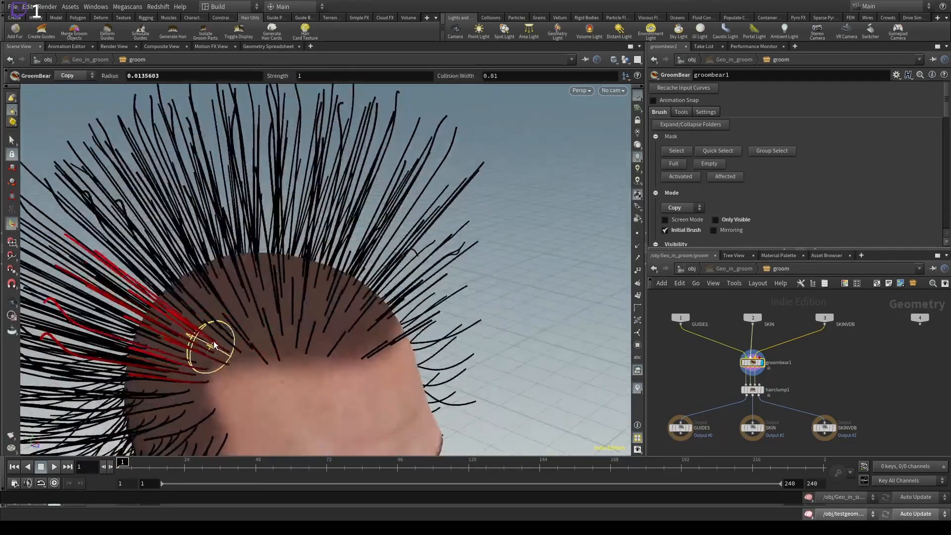
Try brushing with the Copy mode along the front hairline above the forehead.
{"action": "mouse_move", "coordinate": [535, 344]}
{"action": "left_mouse_down", "text": "alt"}
{"action": "mouse_move", "coordinate": [239, 329]}
{"action": "mouse_move", "coordinate": [270, 259]}
{"action": "left_mouse_up", "text": "alt"}
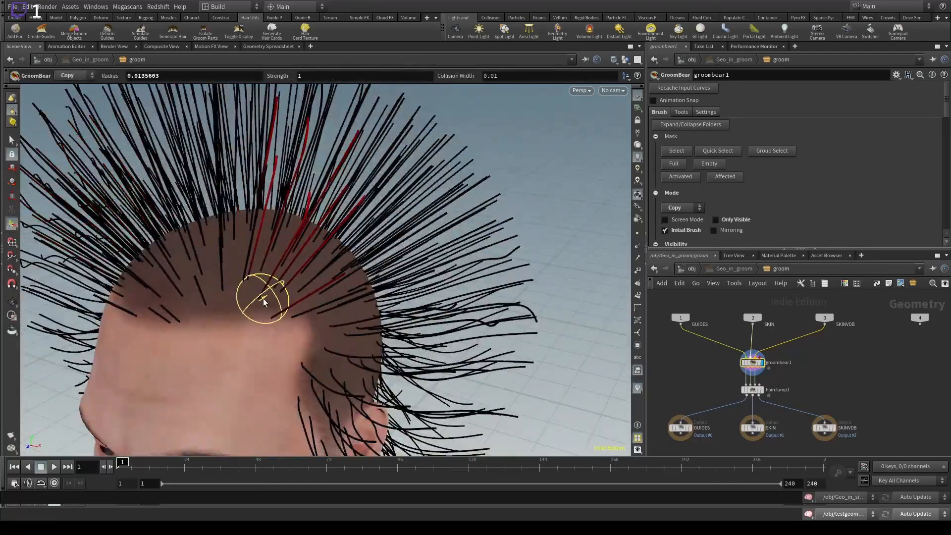
{"action": "left_click_drag", "start_coordinate": [258, 300], "coordinate": [241, 299]}
{"action": "mouse_move", "coordinate": [200, 302]}
{"action": "left_mouse_down"}
{"action": "mouse_move", "coordinate": [204, 286]}
{"action": "mouse_move", "coordinate": [240, 306]}
{"action": "mouse_move", "coordinate": [201, 315]}
{"action": "mouse_move", "coordinate": [233, 291]}
{"action": "mouse_move", "coordinate": [243, 304]}
{"action": "left_mouse_up"}
{"action": "middle_click_drag", "start_coordinate": [243, 305], "coordinate": [299, 300], "text": "alt"}
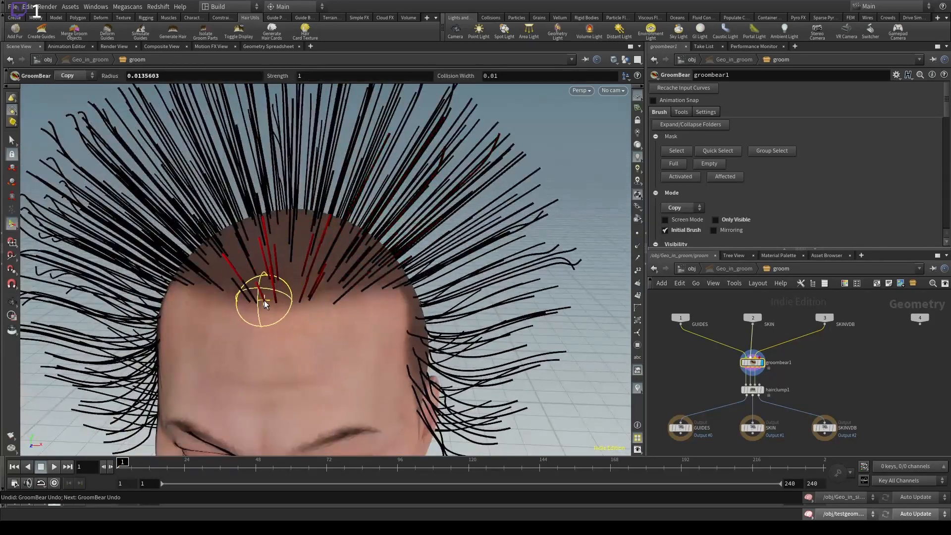
Display the output of hairclump1 and examine the curled guides around the hairline and temples.
{"action": "right_click_drag", "start_coordinate": [293, 300], "coordinate": [450, 319], "text": "alt"}
{"action": "left_click_drag", "start_coordinate": [450, 319], "coordinate": [347, 313], "text": "alt"}
{"action": "right_click_drag", "start_coordinate": [348, 313], "coordinate": [525, 321], "text": "alt"}
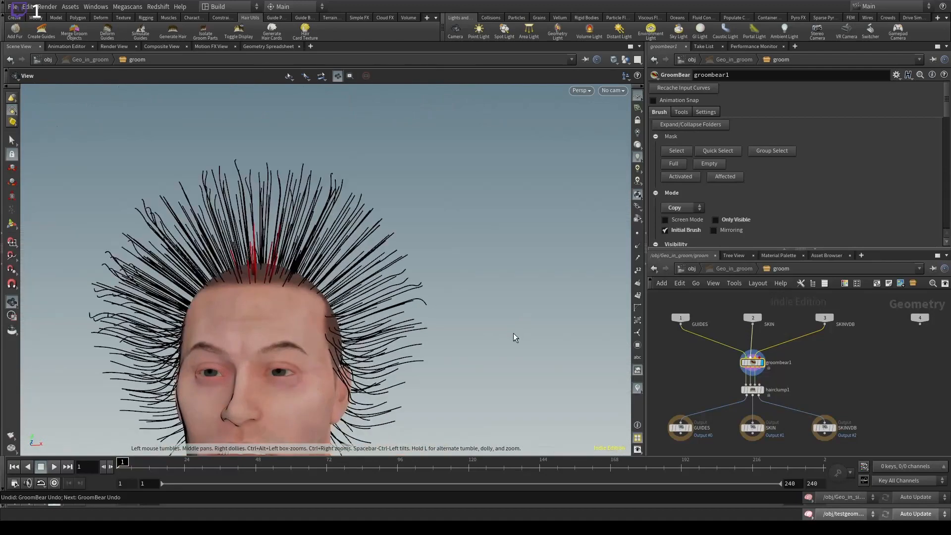
{"action": "left_click", "coordinate": [762, 390]}
{"action": "left_click_drag", "start_coordinate": [154, 308], "coordinate": [203, 312], "text": "alt"}
{"action": "right_click_drag", "start_coordinate": [170, 302], "coordinate": [517, 343], "text": "alt"}
{"action": "left_click_drag", "start_coordinate": [258, 307], "coordinate": [164, 288], "text": "alt"}
{"action": "middle_click_drag", "start_coordinate": [190, 289], "coordinate": [322, 331], "text": "alt"}
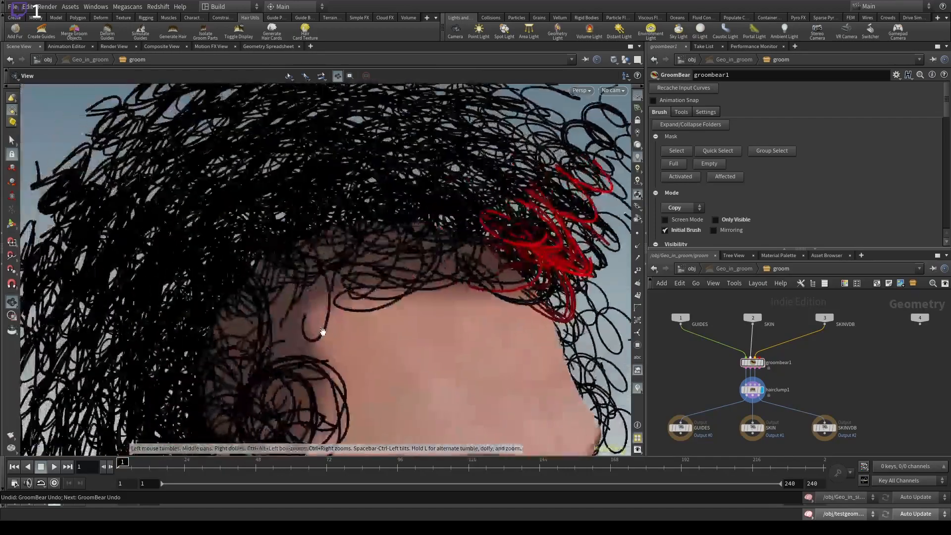
{"action": "left_click_drag", "start_coordinate": [323, 331], "coordinate": [282, 334], "text": "alt"}
{"action": "right_click_drag", "start_coordinate": [446, 352], "coordinate": [248, 399], "text": "alt"}
{"action": "left_click_drag", "start_coordinate": [506, 342], "coordinate": [448, 247], "text": "alt"}
Move the GUIDES, SKIN and SKINVDB output nodes further down to make room below hairclump1.
{"action": "middle_click_drag", "start_coordinate": [854, 398], "coordinate": [890, 349]}
{"action": "left_click_drag", "start_coordinate": [923, 363], "coordinate": [743, 422]}
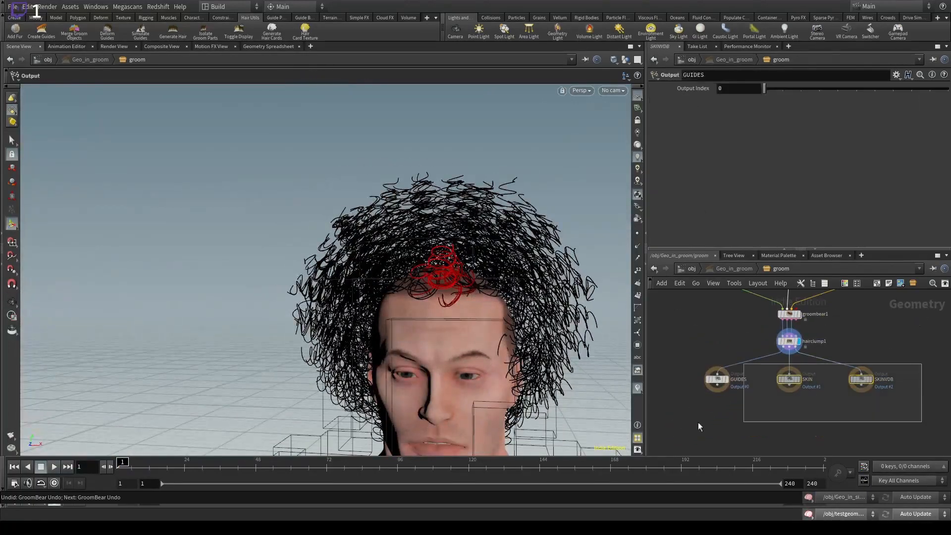
{"action": "left_click_drag", "start_coordinate": [948, 365], "coordinate": [634, 421]}
{"action": "left_click_drag", "start_coordinate": [788, 378], "coordinate": [782, 420]}
{"action": "left_click", "coordinate": [896, 365]}
Set the Curling Frequency of hairclump1 to 100.
{"action": "middle_click_drag", "start_coordinate": [421, 249], "coordinate": [320, 223], "text": "alt"}
{"action": "left_click_drag", "start_coordinate": [446, 223], "coordinate": [298, 238], "text": "alt"}
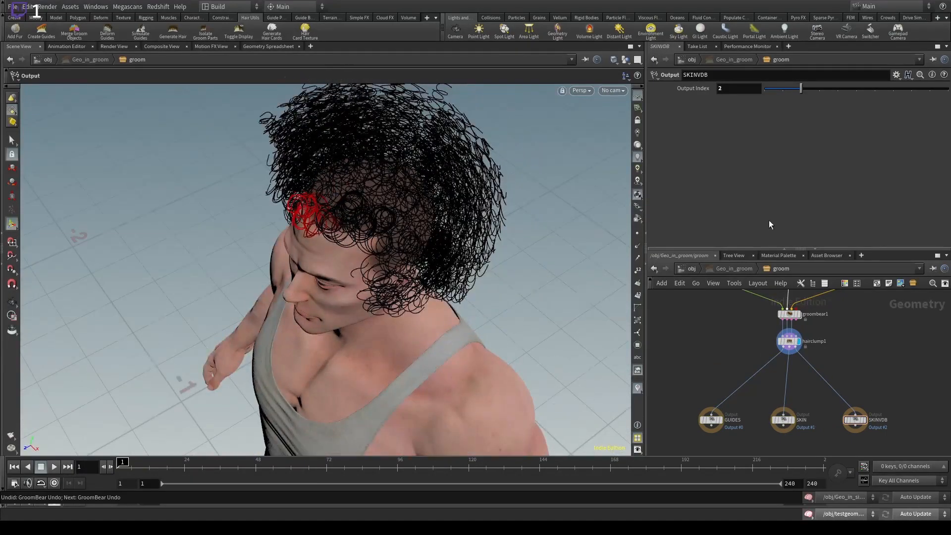
{"action": "left_click", "coordinate": [789, 341]}
{"action": "left_click", "coordinate": [739, 90]}
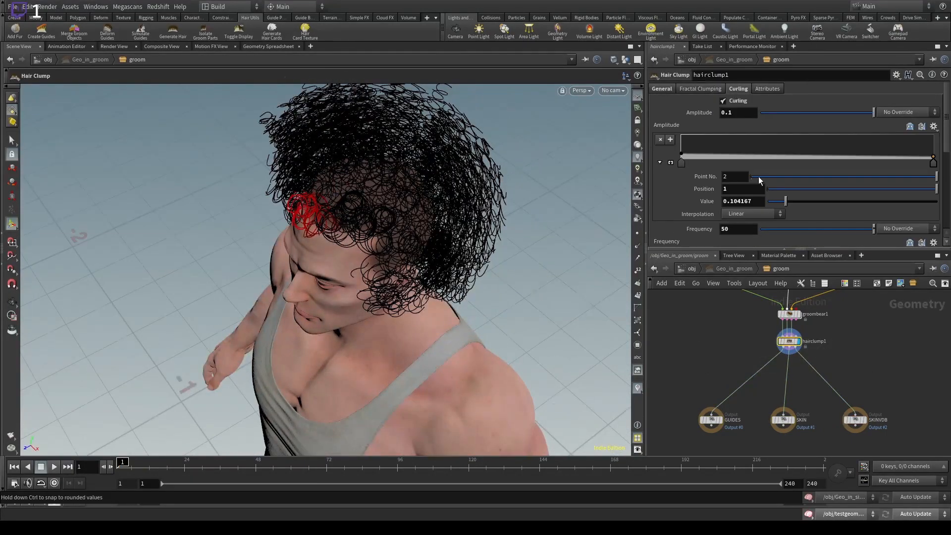
{"action": "double_click", "coordinate": [737, 232]}
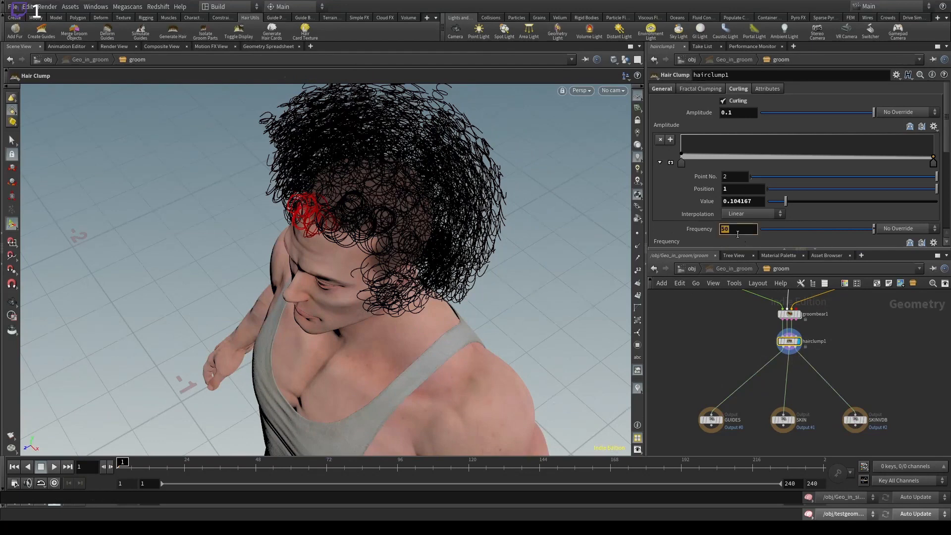
{"action": "type", "text": "100"}
{"action": "key", "text": "Return"}
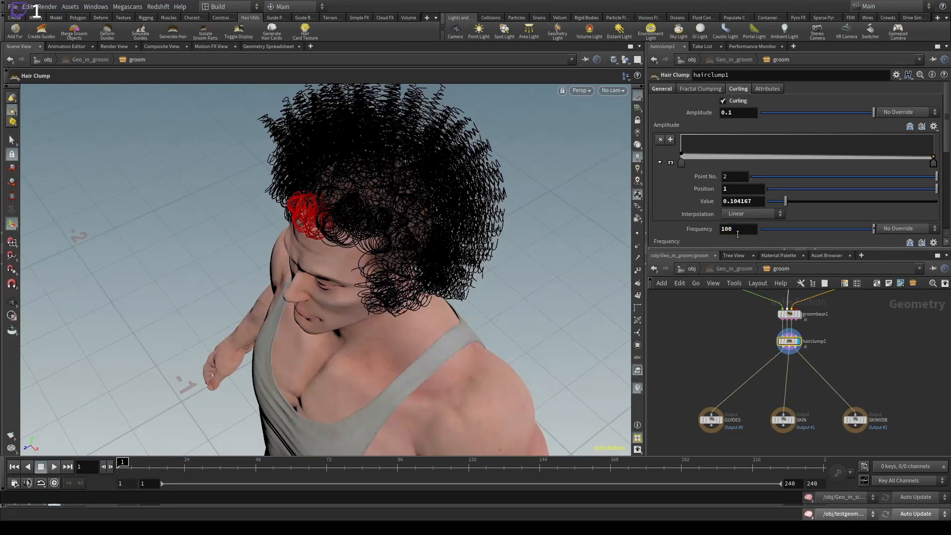
Set the curling Amplitude ramp's end point to a value of 0.208333 and its start point to 0.0833333.
{"action": "left_click_drag", "start_coordinate": [343, 206], "coordinate": [414, 123], "text": "alt"}
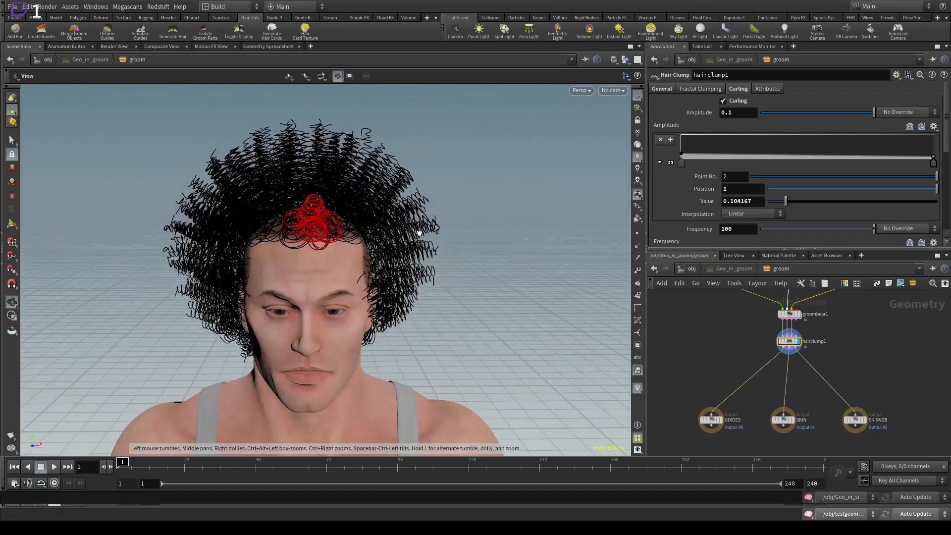
{"action": "left_click_drag", "start_coordinate": [429, 246], "coordinate": [411, 219], "text": "alt"}
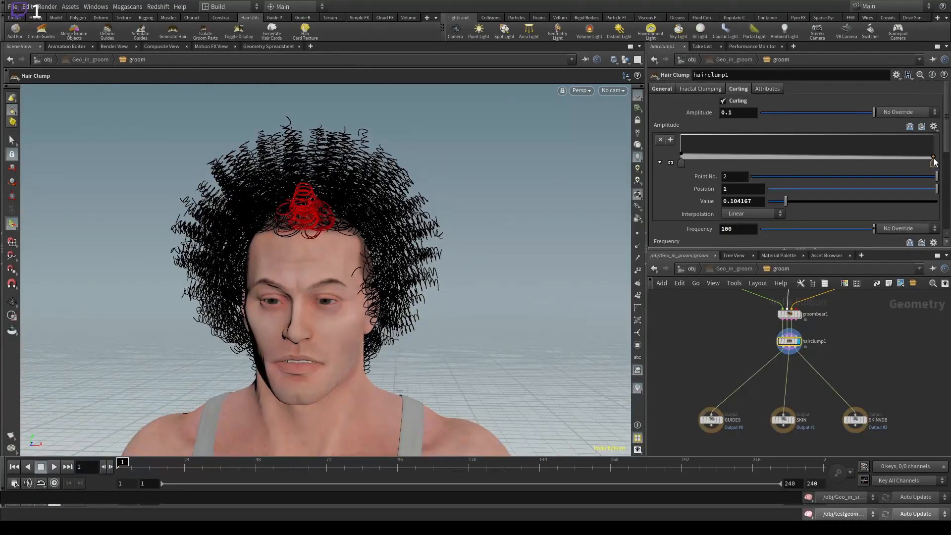
{"action": "left_click_drag", "start_coordinate": [933, 157], "coordinate": [936, 158]}
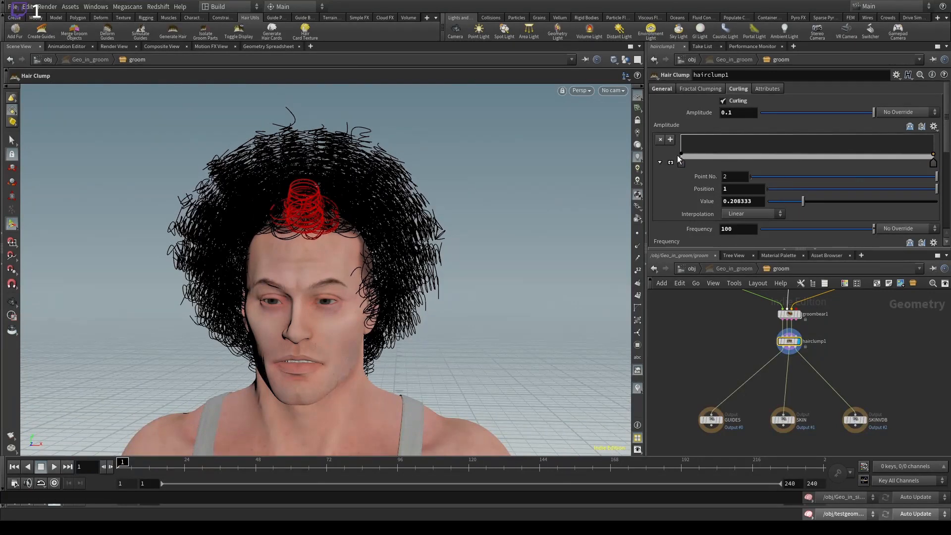
{"action": "left_click_drag", "start_coordinate": [681, 154], "coordinate": [681, 157]}
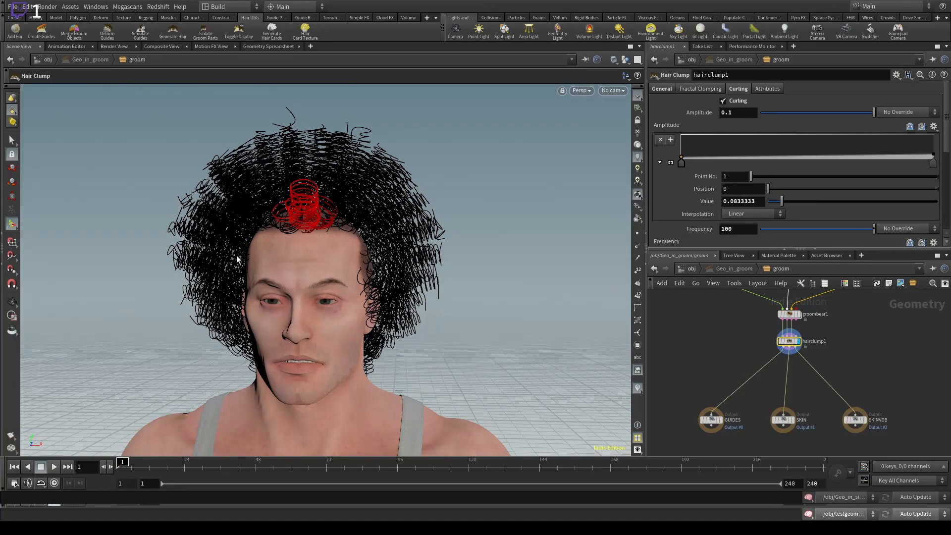
Lower the end point of the curling Amplitude ramp to a value of 0.145833.
{"action": "key", "text": "Escape"}
{"action": "left_click_drag", "start_coordinate": [239, 261], "coordinate": [307, 255]}
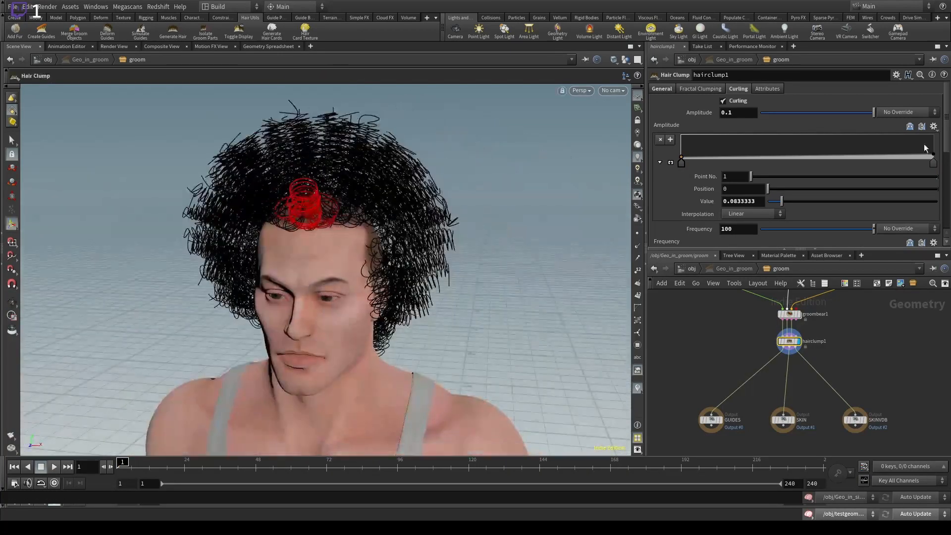
{"action": "left_click", "coordinate": [934, 156]}
{"action": "left_click_drag", "start_coordinate": [935, 155], "coordinate": [936, 160]}
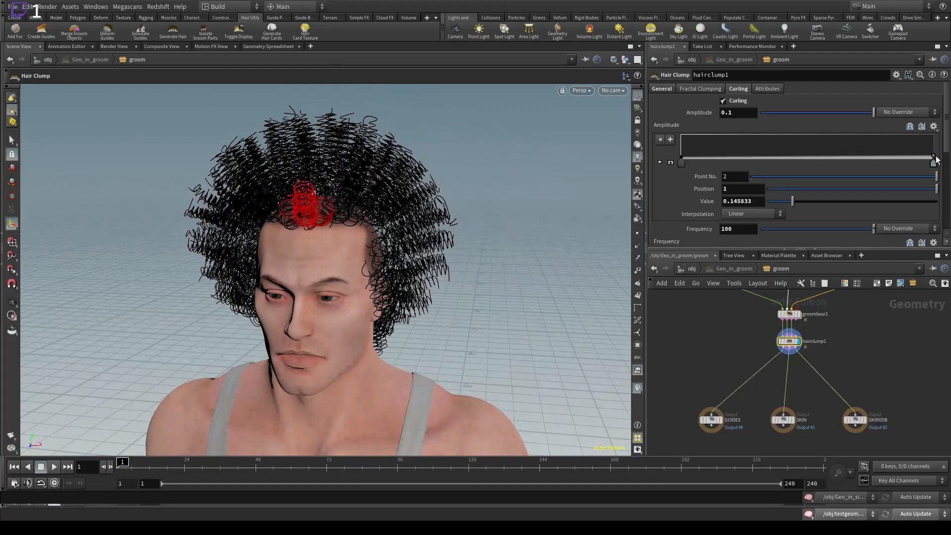
Insert a Guide Process node between hairclump1 and the GUIDES, SKIN and SKINVDB outputs, and display its result.
{"action": "left_click_drag", "start_coordinate": [400, 293], "coordinate": [340, 202], "text": "alt"}
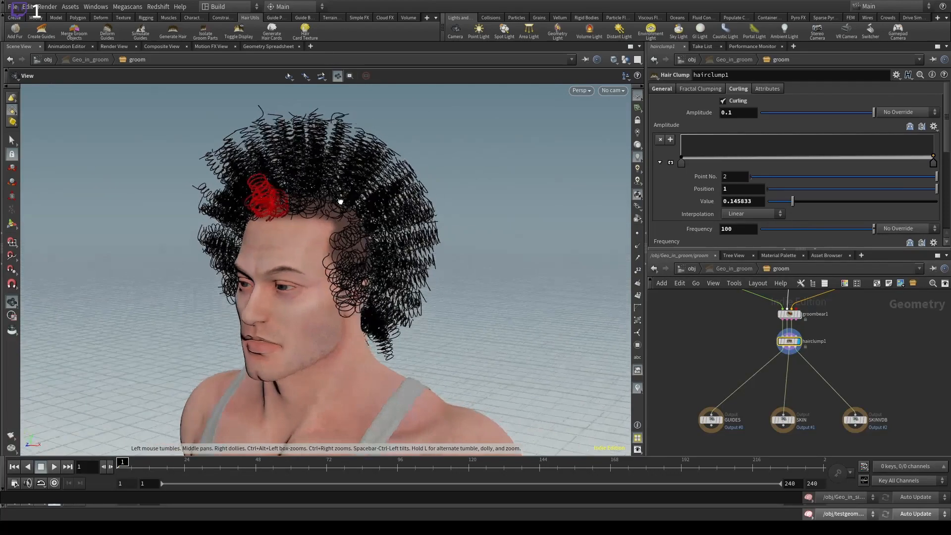
{"action": "right_click_drag", "start_coordinate": [340, 201], "coordinate": [210, 227], "text": "alt"}
{"action": "left_click_drag", "start_coordinate": [210, 227], "coordinate": [346, 250], "text": "alt"}
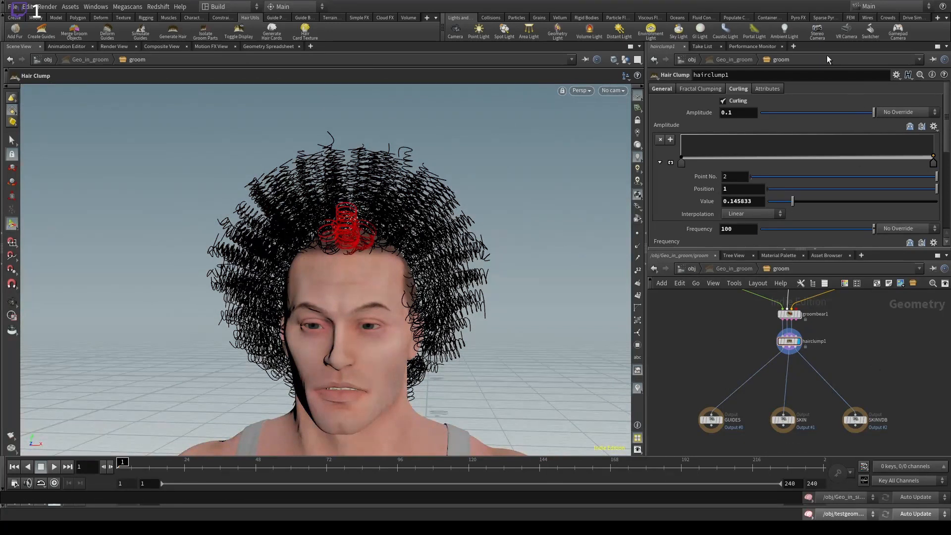
{"action": "left_click", "coordinate": [836, 45]}
{"action": "left_click", "coordinate": [780, 383]}
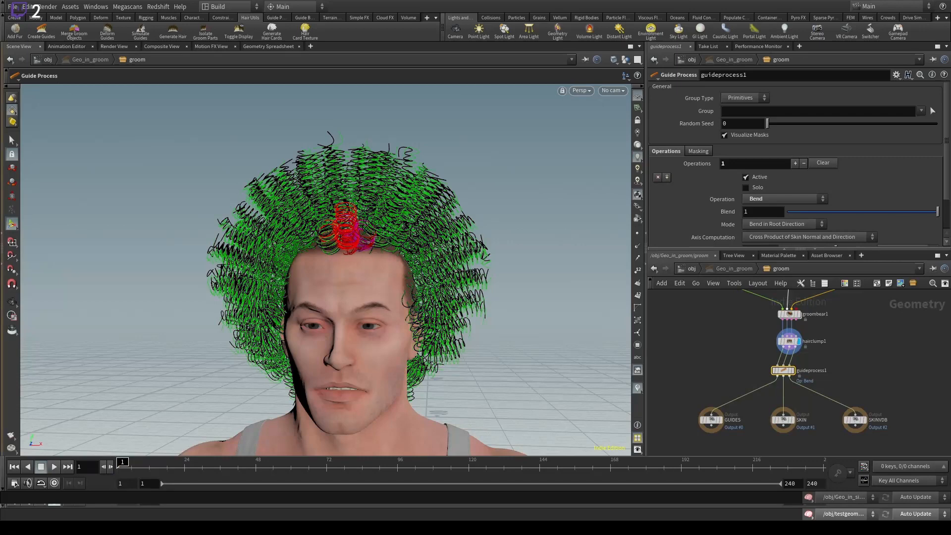
{"action": "left_click", "coordinate": [854, 372]}
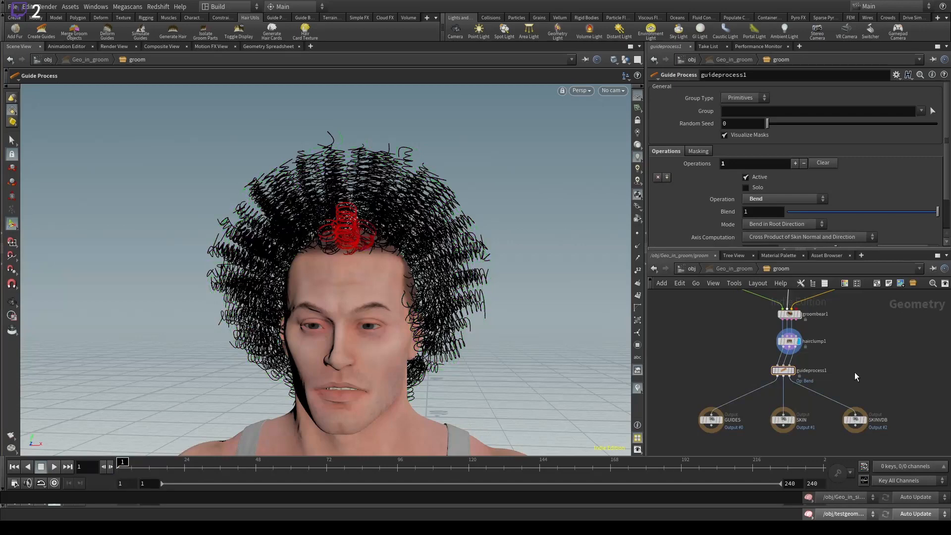
{"action": "left_click", "coordinate": [791, 370]}
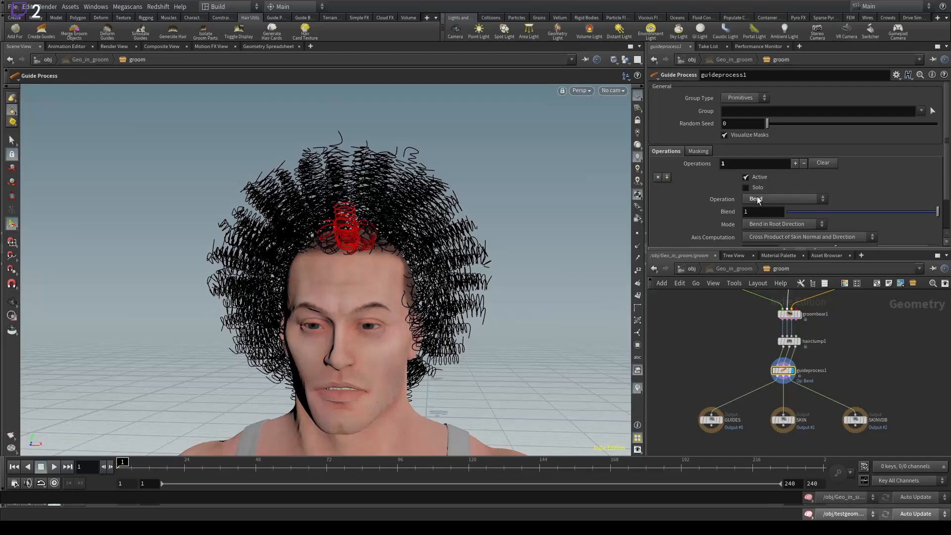
Set the Angle of guideprocess1's Bend operation to 0.
{"action": "scroll", "coordinate": [785, 168], "scroll_direction": "down", "scroll_amount": 2}
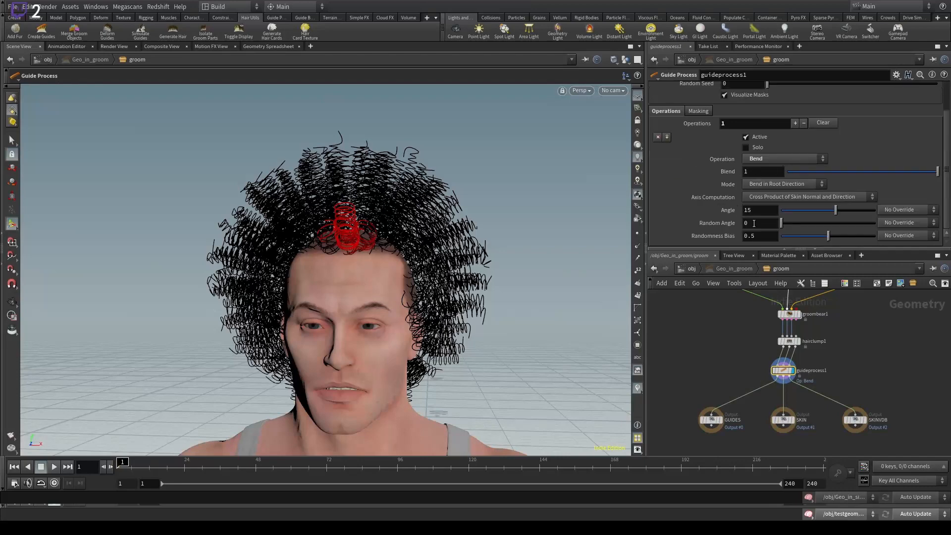
{"action": "left_click", "coordinate": [760, 214]}
{"action": "type", "text": "0"}
{"action": "key", "text": "Return"}
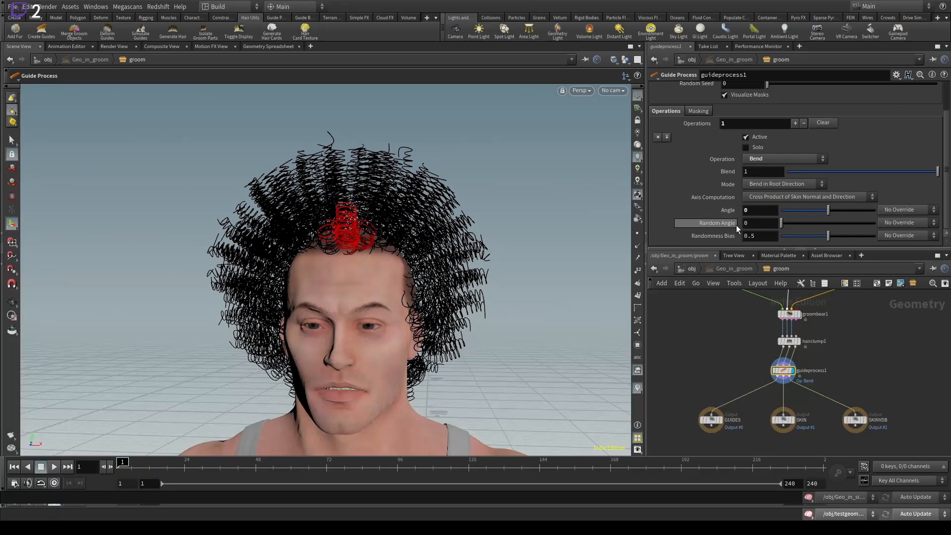
Set the Bend operation's Random Angle to 90, comparing the curls against a value of 0.
{"action": "left_click_drag", "start_coordinate": [782, 223], "coordinate": [892, 235]}
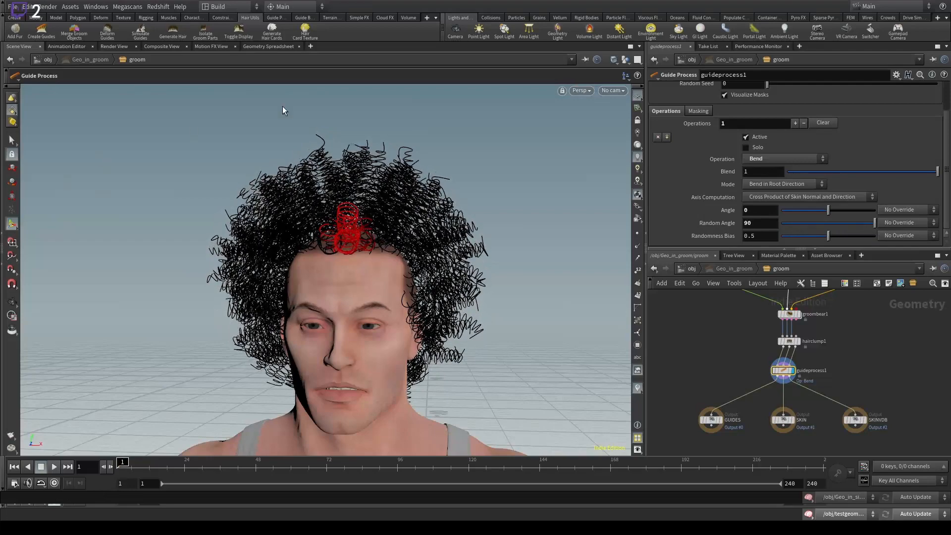
{"action": "key", "text": "Escape"}
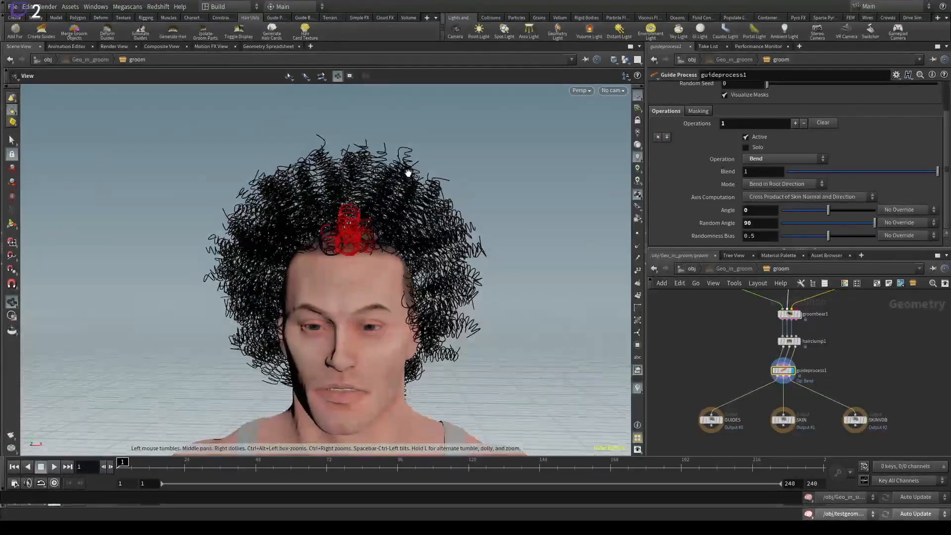
{"action": "left_click_drag", "start_coordinate": [874, 223], "coordinate": [747, 234]}
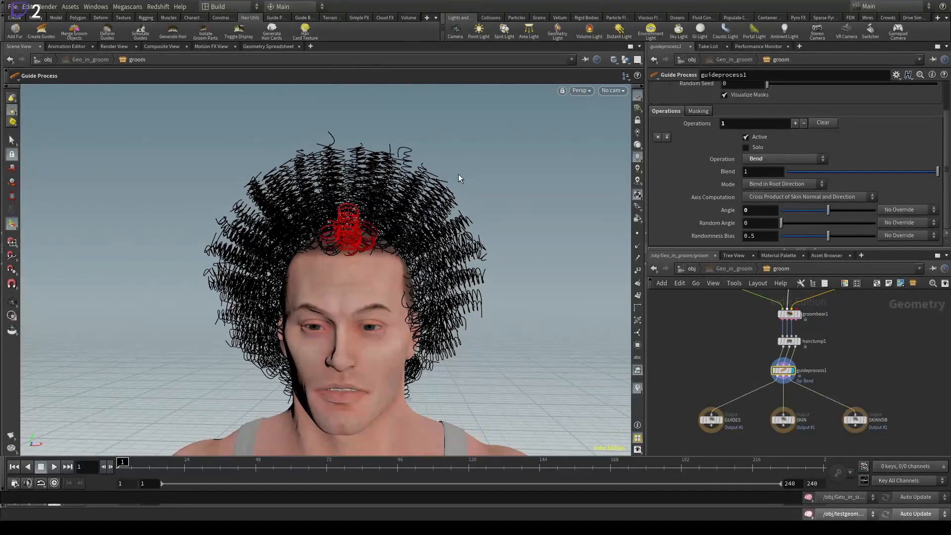
{"action": "mouse_move", "coordinate": [459, 174]}
{"action": "left_mouse_down", "text": "alt"}
{"action": "mouse_move", "coordinate": [426, 168]}
{"action": "mouse_move", "coordinate": [453, 173]}
{"action": "left_mouse_up", "text": "alt"}
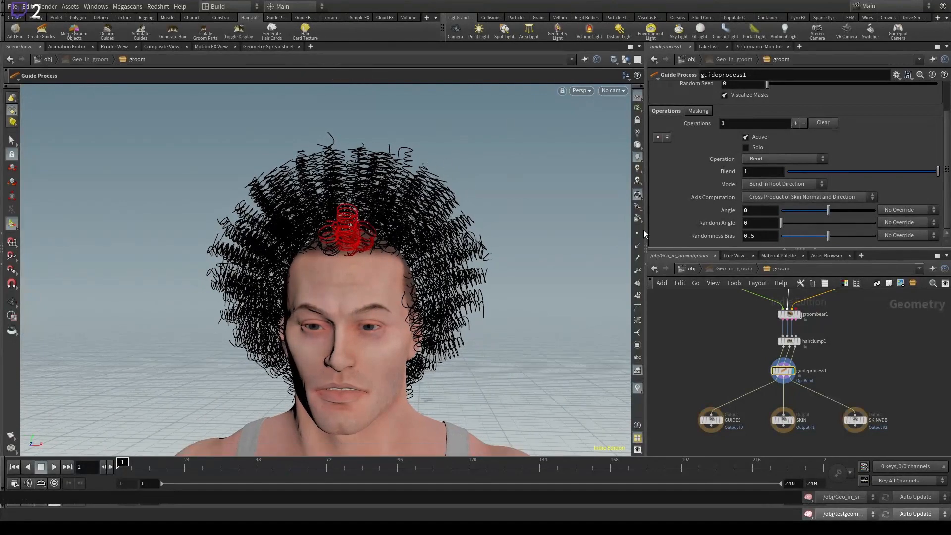
{"action": "left_click_drag", "start_coordinate": [781, 223], "coordinate": [898, 237]}
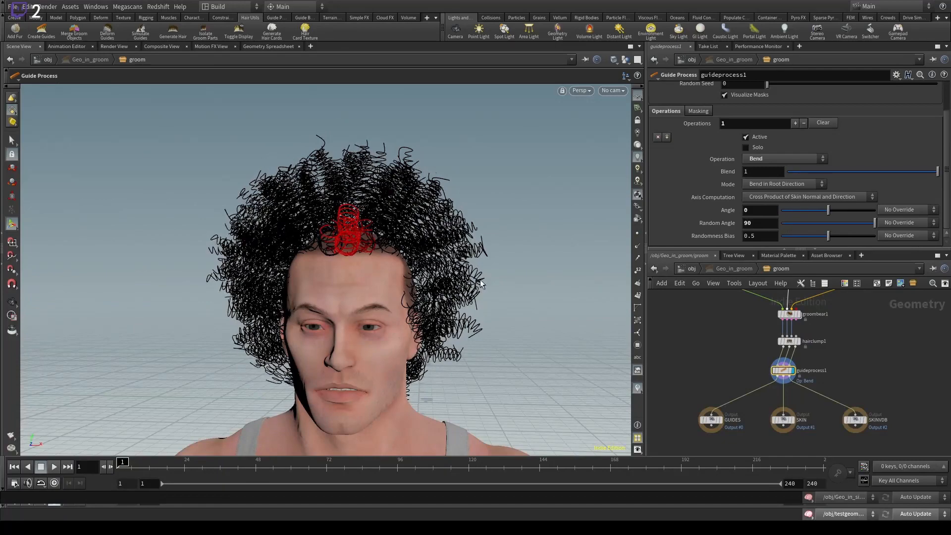
{"action": "left_click_drag", "start_coordinate": [346, 248], "coordinate": [366, 232], "text": "alt"}
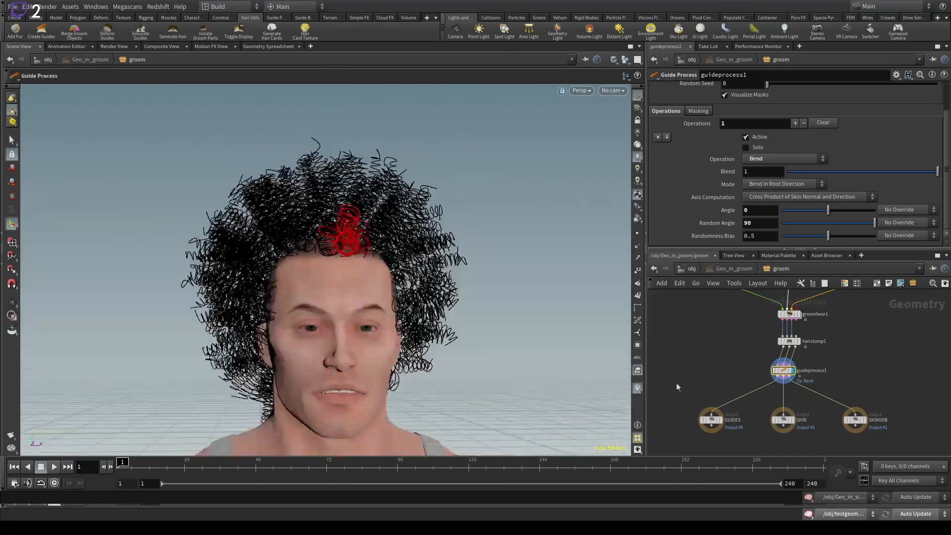
Return to the object level, then display and select the Geo_in_sim guide simulation.
{"action": "left_click", "coordinate": [696, 273]}
{"action": "left_click", "coordinate": [706, 392]}
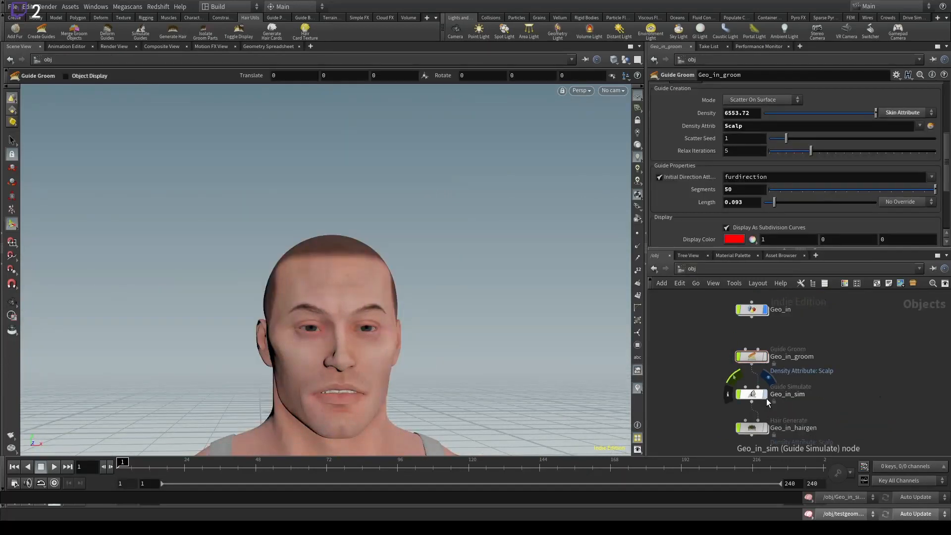
{"action": "left_click_drag", "start_coordinate": [905, 385], "coordinate": [721, 421]}
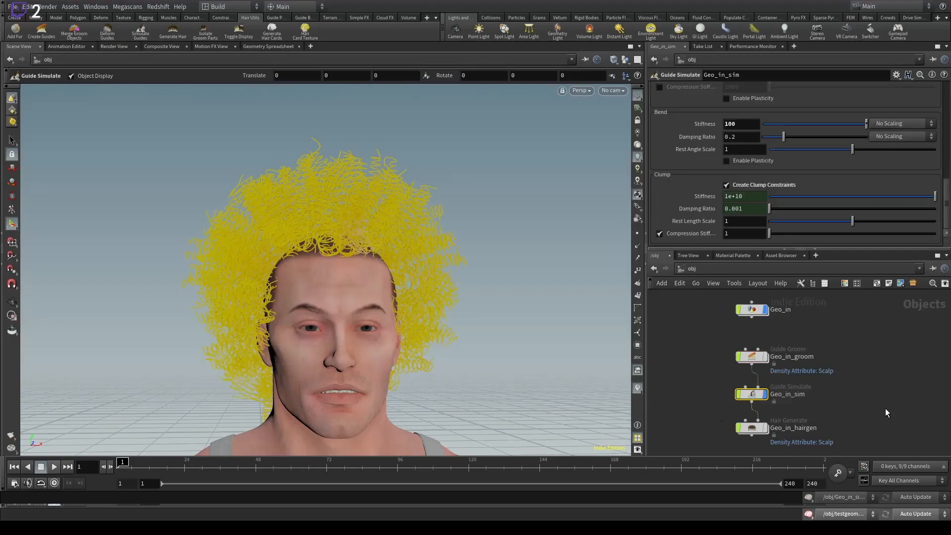
Play the Geo_in_sim simulation and examine the falling curls around the face at frame 10.
{"action": "left_click_drag", "start_coordinate": [323, 229], "coordinate": [391, 244], "text": "alt"}
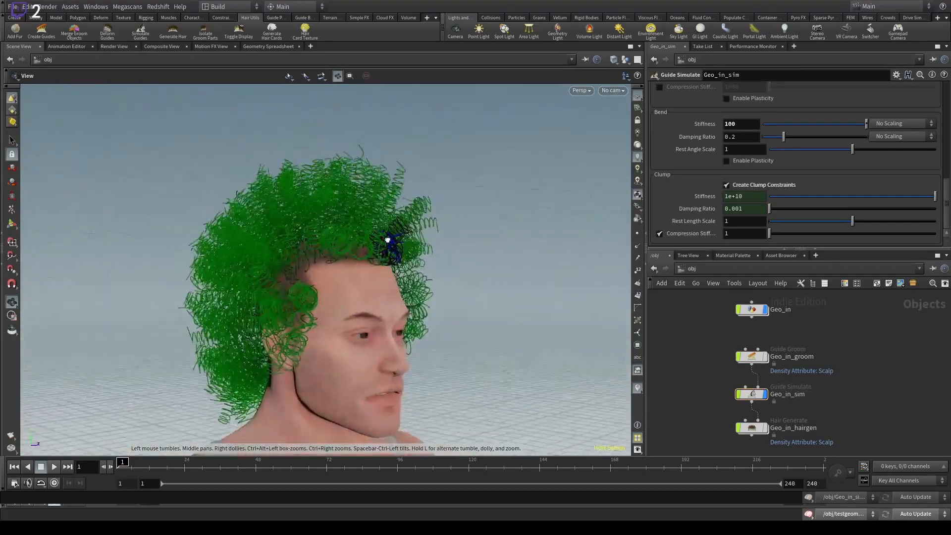
{"action": "left_click", "coordinate": [54, 467]}
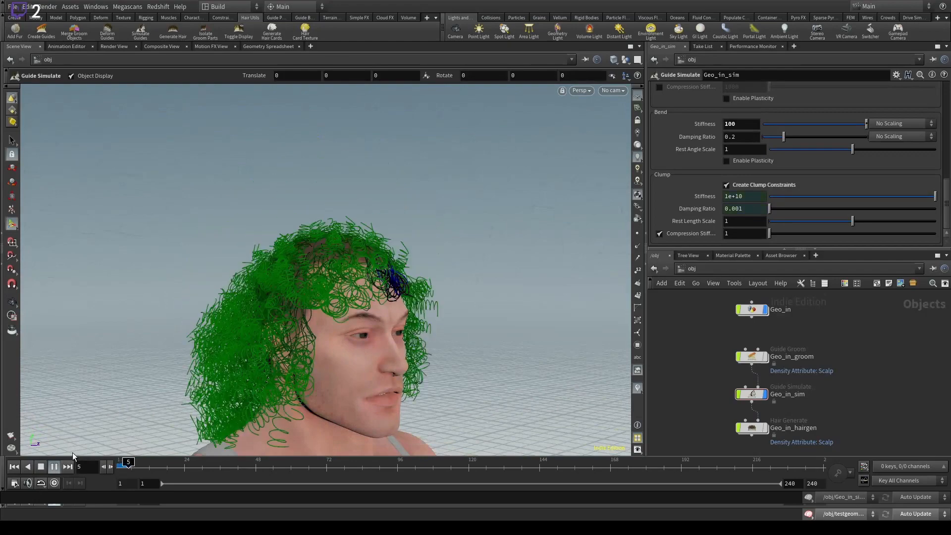
{"action": "left_click", "coordinate": [142, 462]}
{"action": "left_click_drag", "start_coordinate": [364, 262], "coordinate": [333, 248]}
{"action": "middle_click_drag", "start_coordinate": [458, 316], "coordinate": [343, 238]}
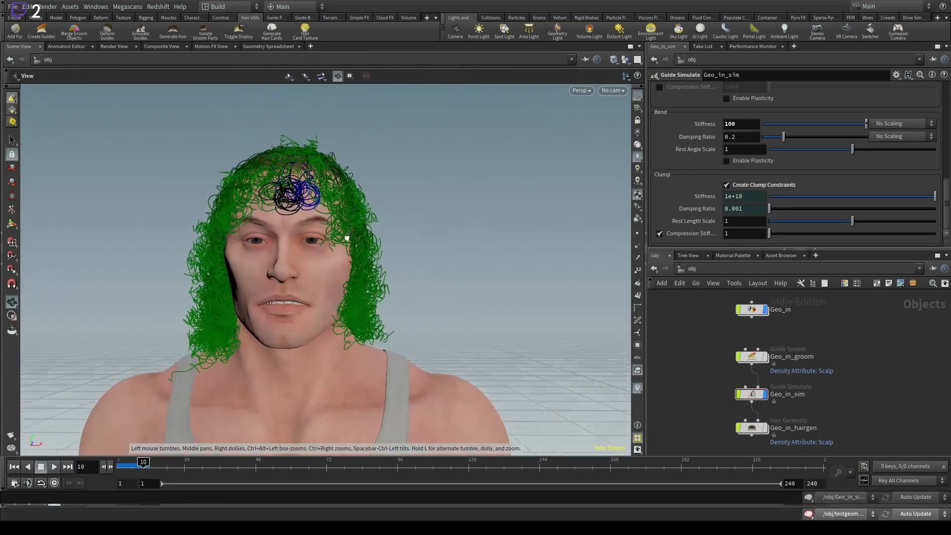
{"action": "left_click_drag", "start_coordinate": [344, 237], "coordinate": [250, 292]}
{"action": "scroll", "coordinate": [275, 244], "scroll_direction": "up", "scroll_amount": 5}
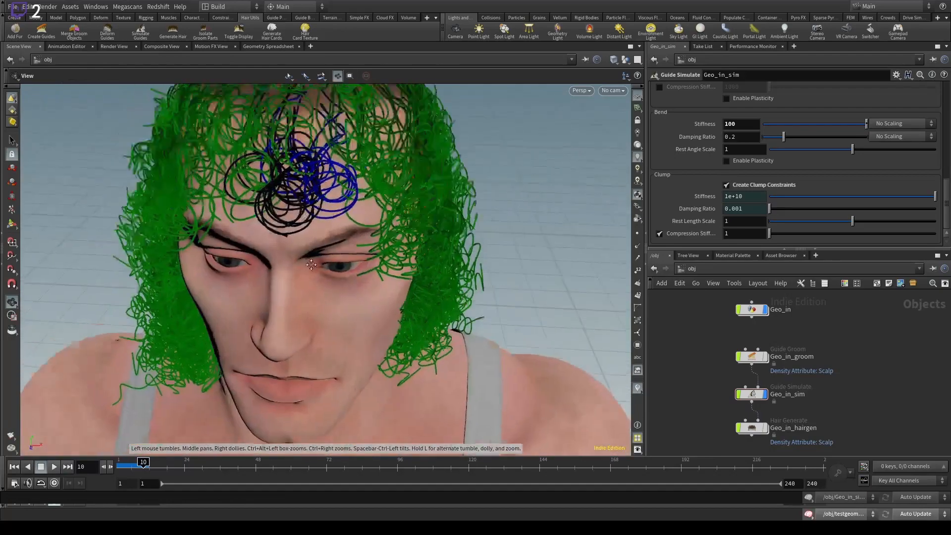
{"action": "scroll", "coordinate": [251, 278], "scroll_direction": "down", "scroll_amount": 3}
{"action": "middle_click_drag", "start_coordinate": [213, 233], "coordinate": [250, 285]}
{"action": "left_click_drag", "start_coordinate": [251, 285], "coordinate": [243, 248]}
Go back to frame 4 and examine the shape of the simulated curls around the head.
{"action": "left_click", "coordinate": [126, 469]}
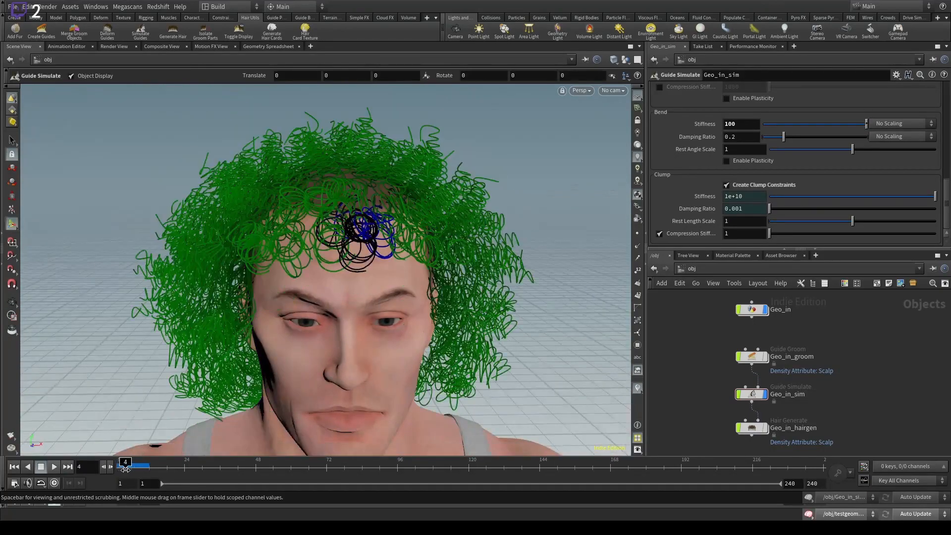
{"action": "left_click_drag", "start_coordinate": [126, 468], "coordinate": [125, 473]}
{"action": "left_click_drag", "start_coordinate": [268, 223], "coordinate": [547, 257], "text": "alt"}
{"action": "scroll", "coordinate": [377, 232], "scroll_direction": "down", "scroll_amount": 4}
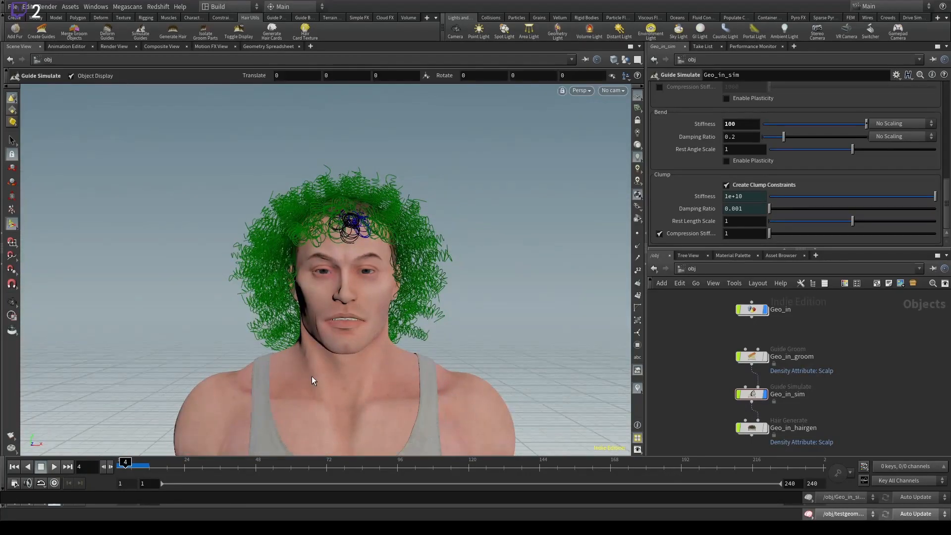
{"action": "left_click_drag", "start_coordinate": [347, 221], "coordinate": [387, 229], "text": "alt"}
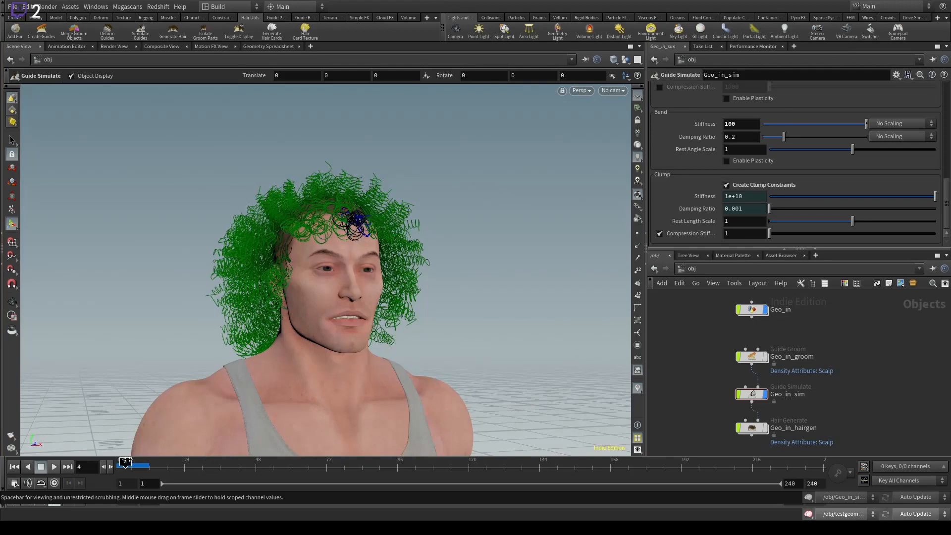
Set the Vellum Default Mass of Geo_in_sim to 1.5 and test it by playing the simulation from frame 1.
{"action": "mouse_move", "coordinate": [127, 462]}
{"action": "left_mouse_down"}
{"action": "mouse_move", "coordinate": [143, 463]}
{"action": "mouse_move", "coordinate": [121, 462]}
{"action": "left_mouse_up"}
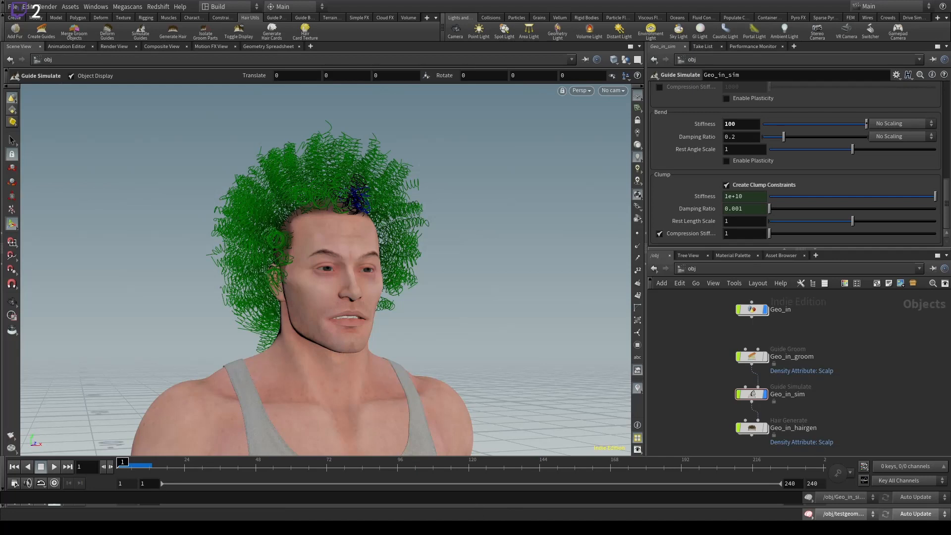
{"action": "scroll", "coordinate": [689, 141], "scroll_direction": "up", "scroll_amount": 10}
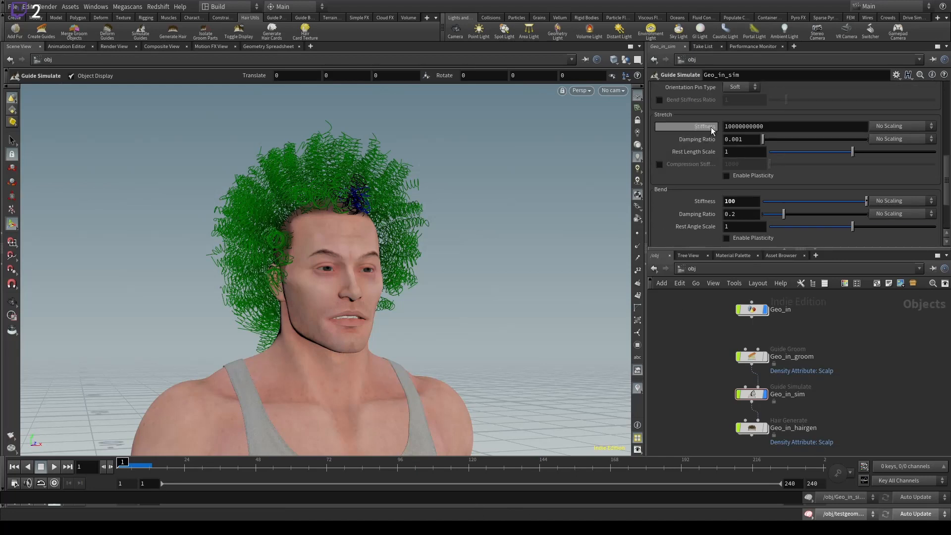
{"action": "double_click", "coordinate": [744, 178]}
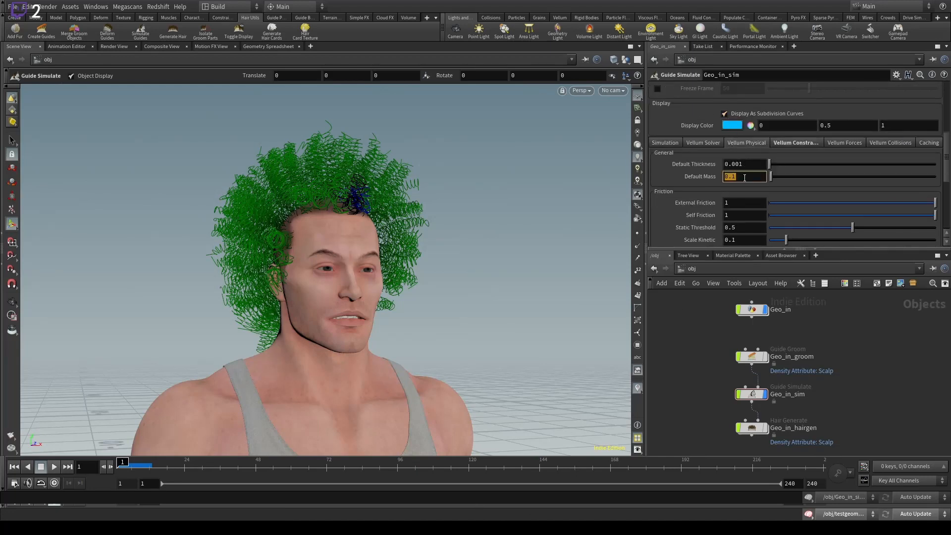
{"action": "type", "text": "1.5"}
{"action": "key", "text": "Return"}
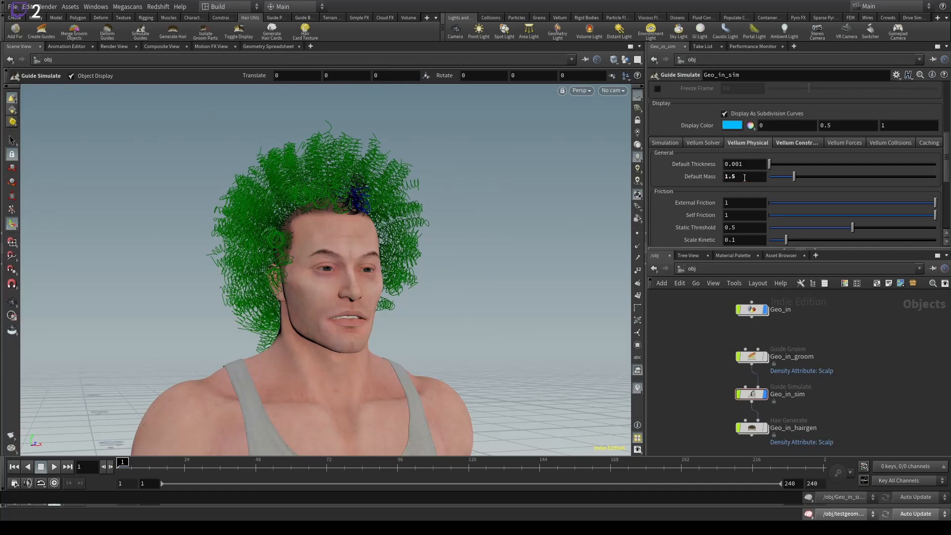
{"action": "left_click", "coordinate": [53, 470]}
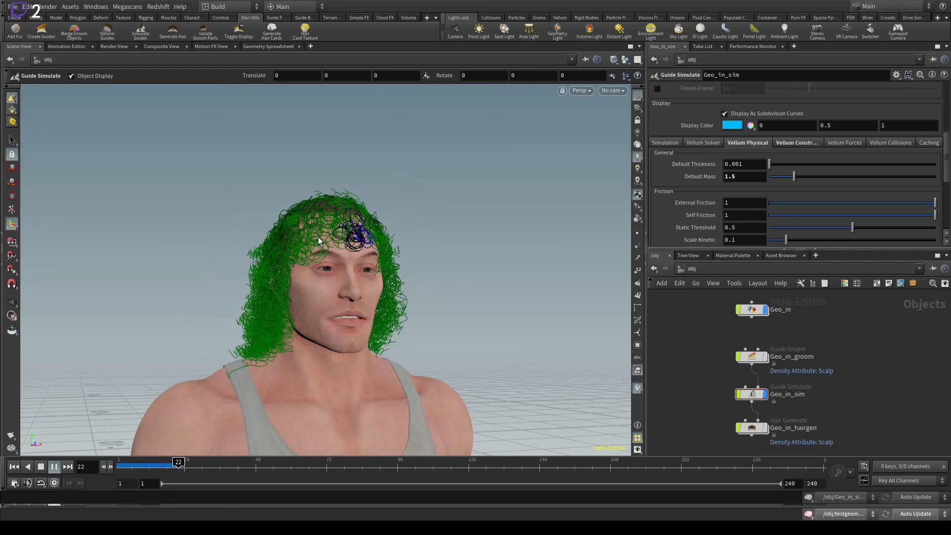
{"action": "left_click", "coordinate": [14, 467]}
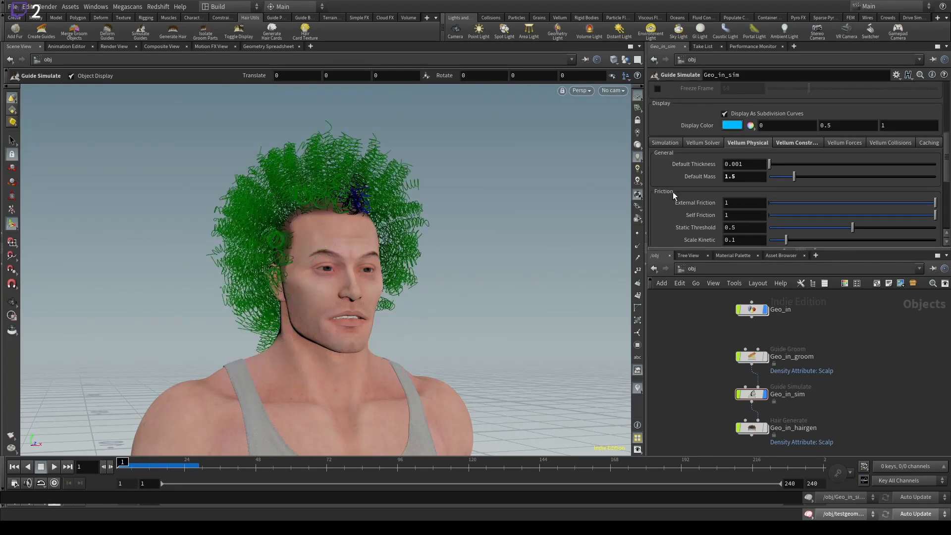
Set the Bend Stiffness in Geo_in_sim's Vellum constraints to 1000.
{"action": "left_click", "coordinate": [691, 141]}
{"action": "scroll", "coordinate": [700, 153], "scroll_direction": "down", "scroll_amount": 4}
{"action": "scroll", "coordinate": [699, 153], "scroll_direction": "up", "scroll_amount": 3}
{"action": "left_click", "coordinate": [762, 118]}
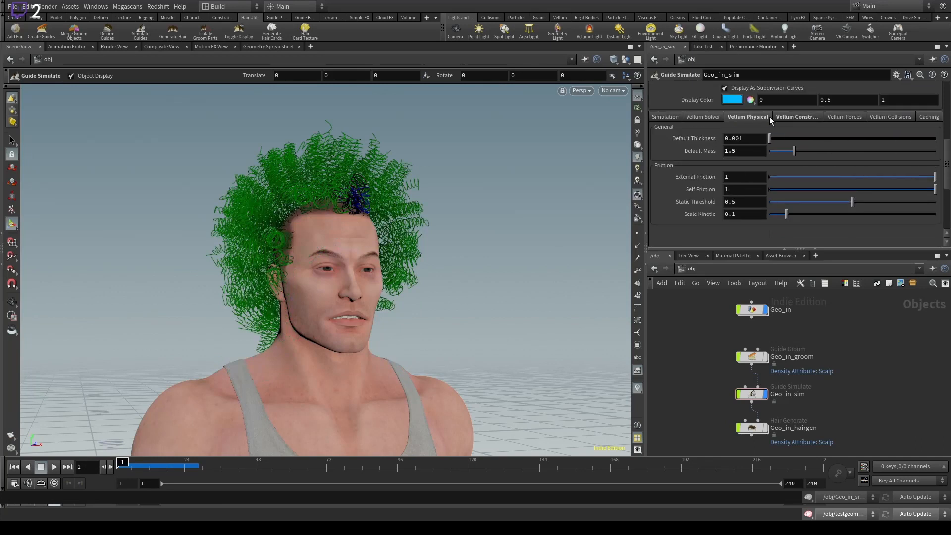
{"action": "left_click", "coordinate": [780, 117]}
{"action": "scroll", "coordinate": [725, 213], "scroll_direction": "down", "scroll_amount": 4}
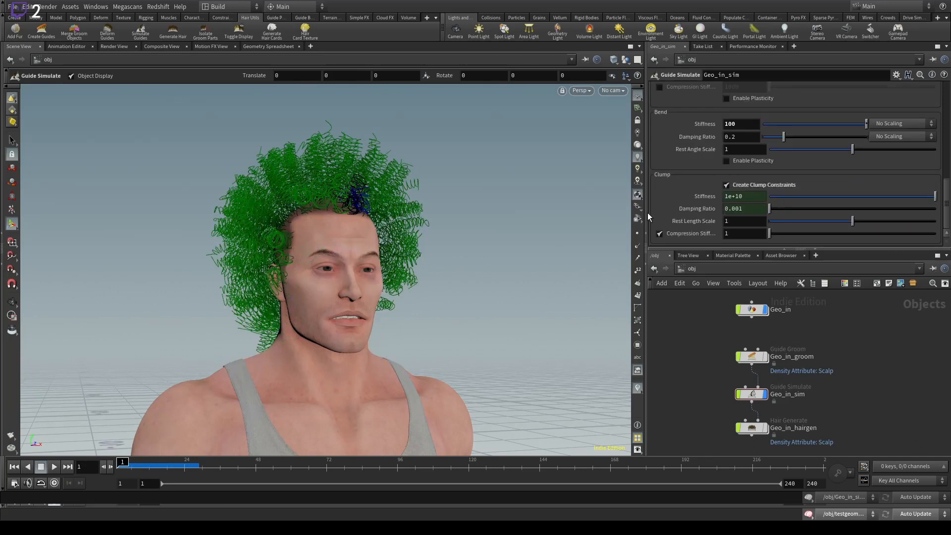
{"action": "scroll", "coordinate": [739, 156], "scroll_direction": "up", "scroll_amount": 2}
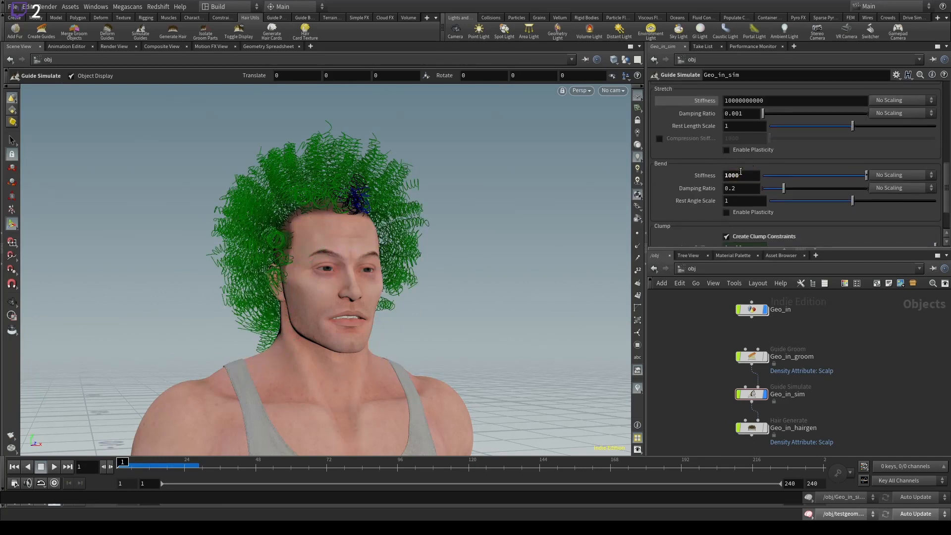
Replay the simulation and examine the curls at frame 4 from the side of the head.
{"action": "left_click", "coordinate": [54, 467]}
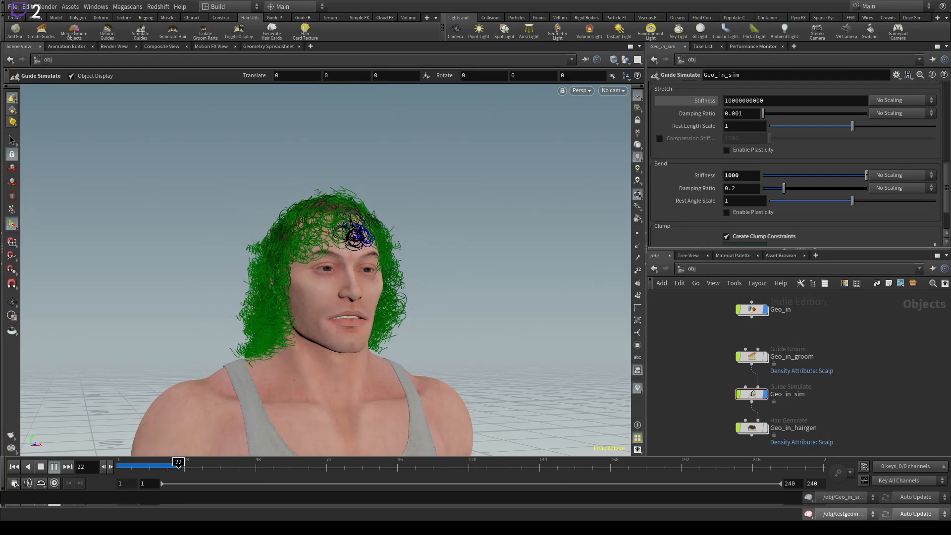
{"action": "left_click", "coordinate": [122, 471]}
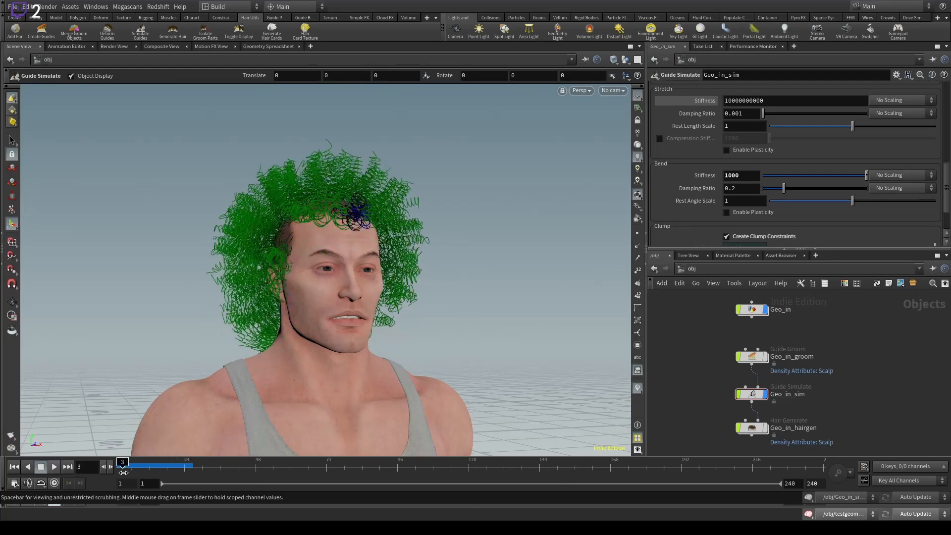
{"action": "left_click_drag", "start_coordinate": [123, 472], "coordinate": [126, 472]}
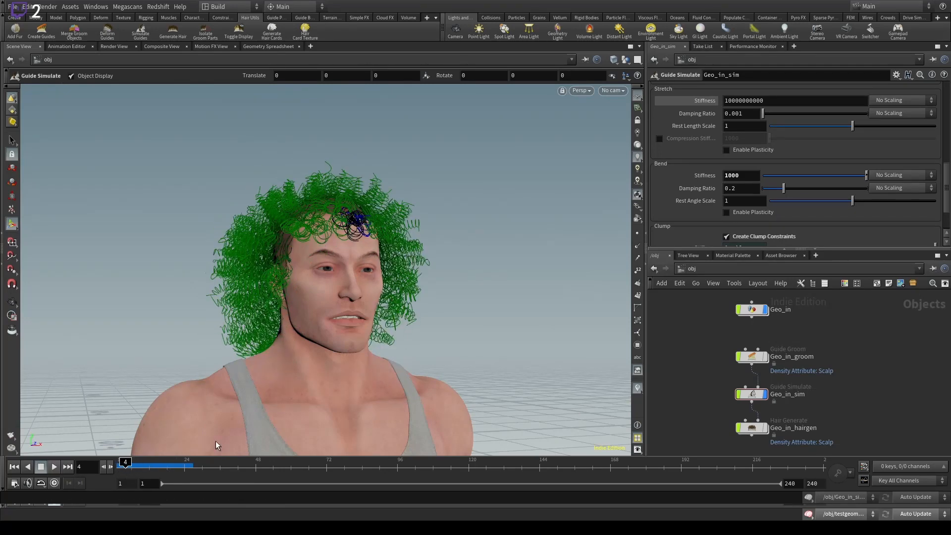
{"action": "left_click_drag", "start_coordinate": [361, 203], "coordinate": [435, 217], "text": "alt"}
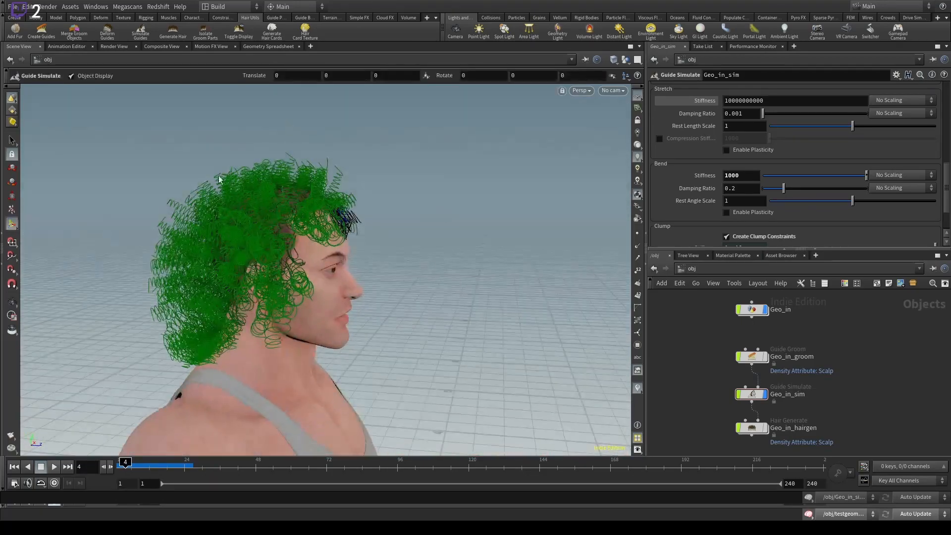
Return to frame 1, hide the simulated guides, and display groombear1 inside Geo_in_groom.
{"action": "left_click_drag", "start_coordinate": [363, 173], "coordinate": [168, 193], "text": "alt"}
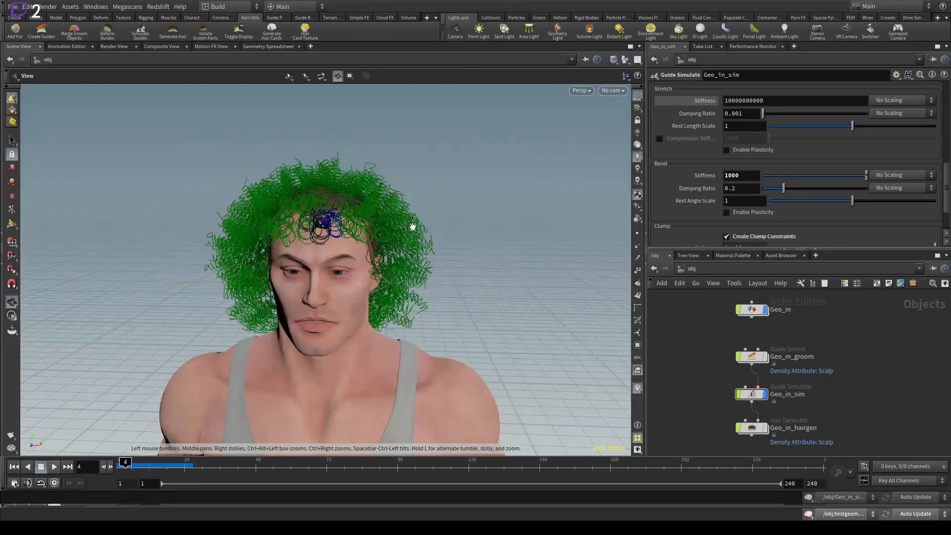
{"action": "left_click", "coordinate": [121, 463]}
{"action": "left_click_drag", "start_coordinate": [401, 283], "coordinate": [447, 256], "text": "alt"}
{"action": "left_click", "coordinate": [768, 378]}
{"action": "double_click", "coordinate": [751, 356]}
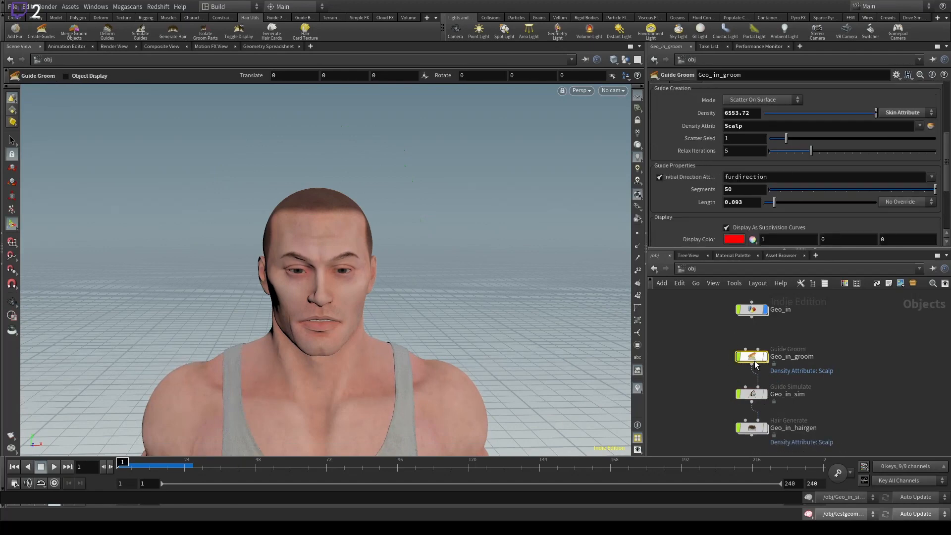
{"action": "left_click", "coordinate": [763, 385]}
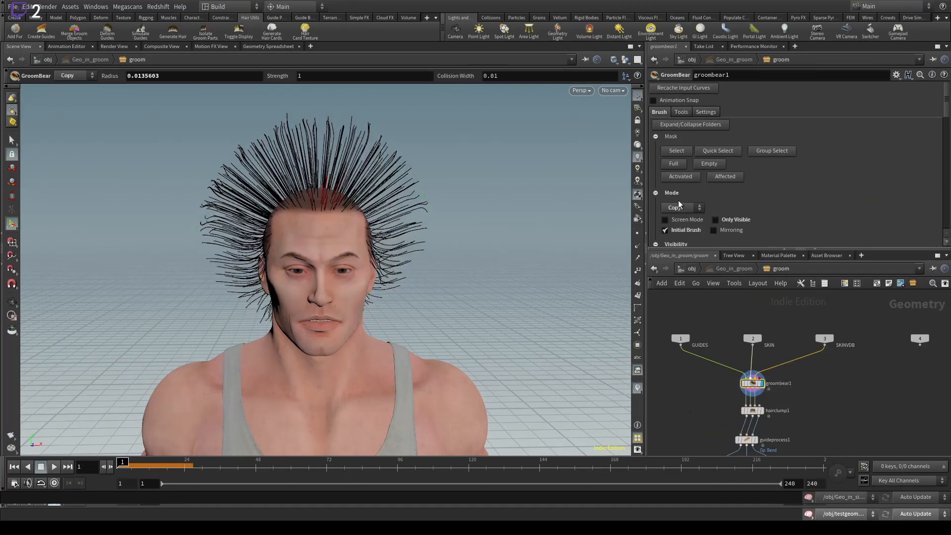
Set the groombear1 brush mode to Shape and enlarge the brush radius to about 0.032.
{"action": "scroll", "coordinate": [683, 202], "scroll_direction": "down", "scroll_amount": 1}
{"action": "left_click", "coordinate": [681, 236]}
{"action": "scroll", "coordinate": [689, 220], "scroll_direction": "down", "scroll_amount": 20}
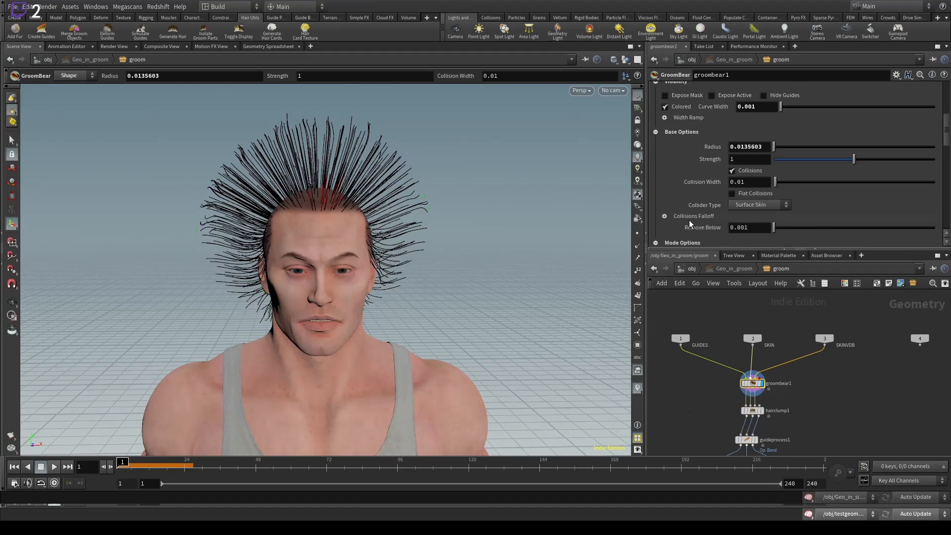
{"action": "scroll", "coordinate": [744, 158], "scroll_direction": "up", "scroll_amount": 8}
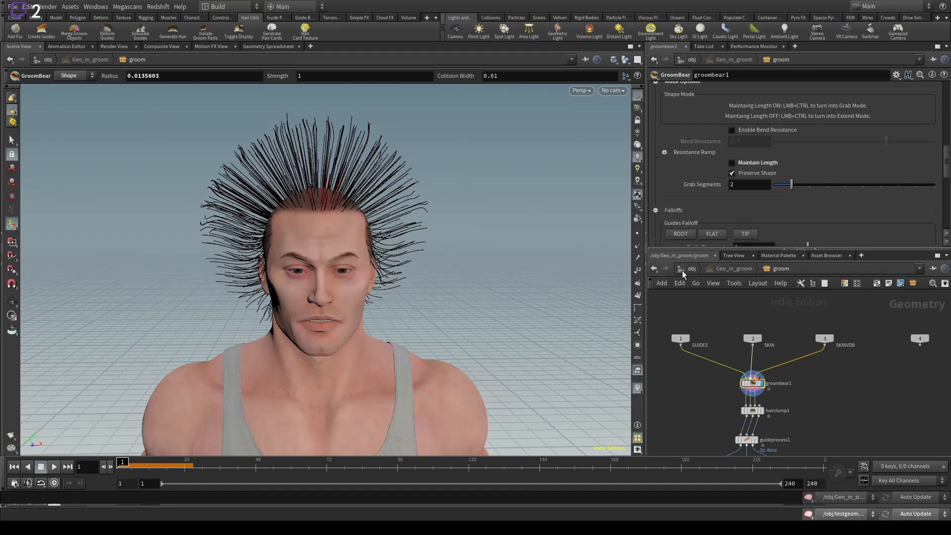
{"action": "left_click_drag", "start_coordinate": [387, 258], "coordinate": [351, 209]}
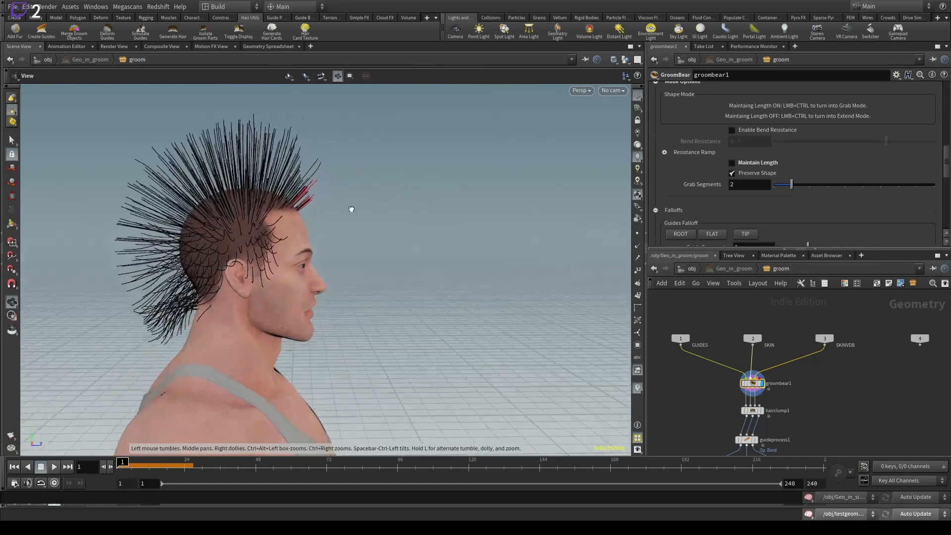
{"action": "key", "text": "Return"}
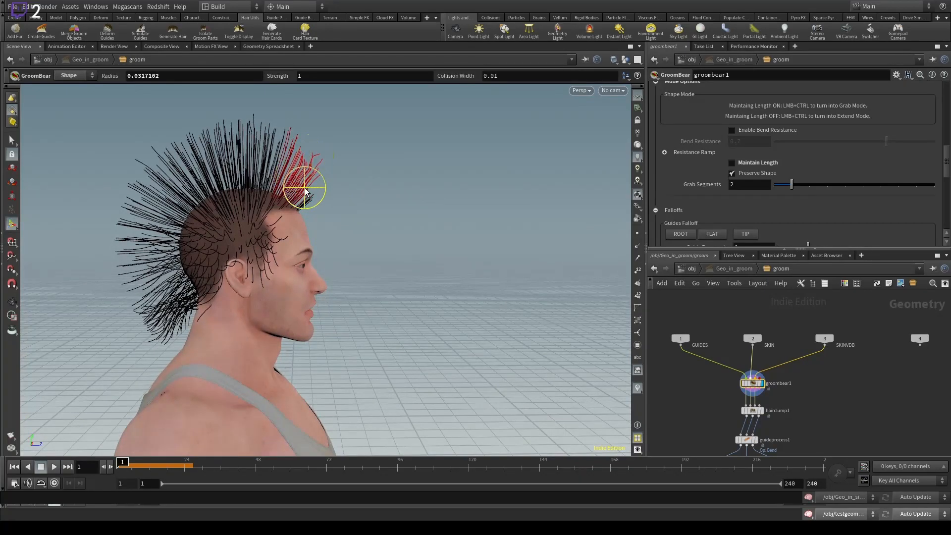
Pull the guides on both sides of the head outward with the Shape brush to make the silhouette irregular.
{"action": "left_click_drag", "start_coordinate": [311, 189], "coordinate": [137, 220], "text": "alt"}
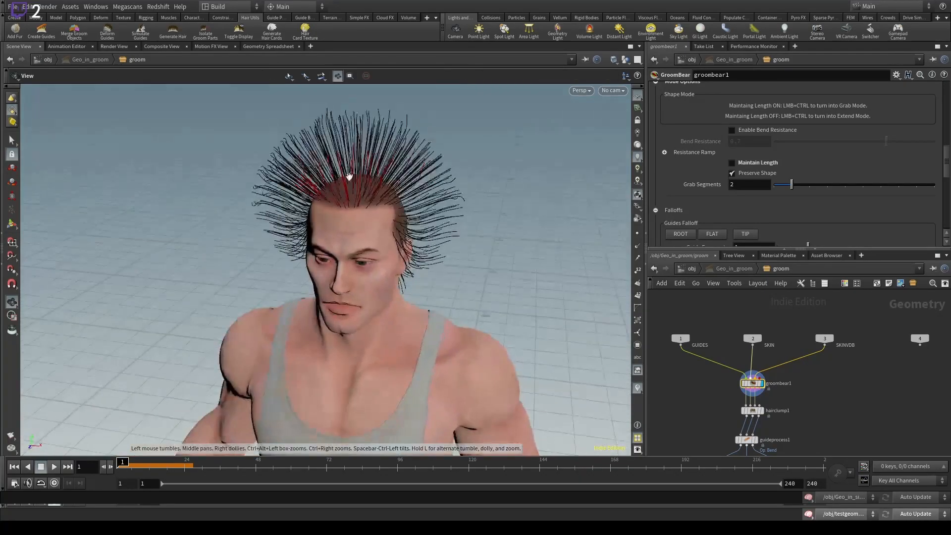
{"action": "mouse_move", "coordinate": [348, 177]}
{"action": "left_mouse_down", "text": "alt"}
{"action": "mouse_move", "coordinate": [211, 219]}
{"action": "mouse_move", "coordinate": [294, 213]}
{"action": "left_mouse_up", "text": "alt"}
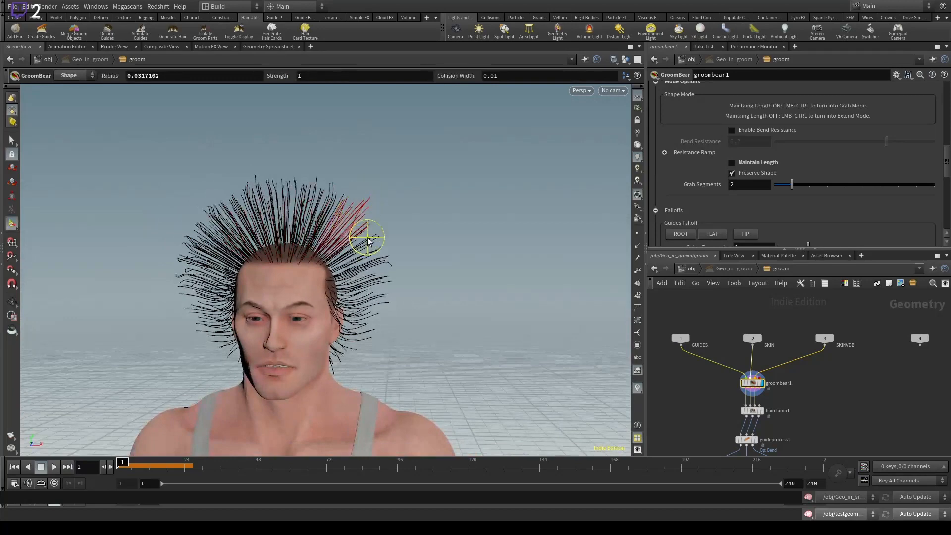
{"action": "left_click_drag", "start_coordinate": [365, 236], "coordinate": [391, 234]}
{"action": "left_click_drag", "start_coordinate": [380, 283], "coordinate": [373, 322]}
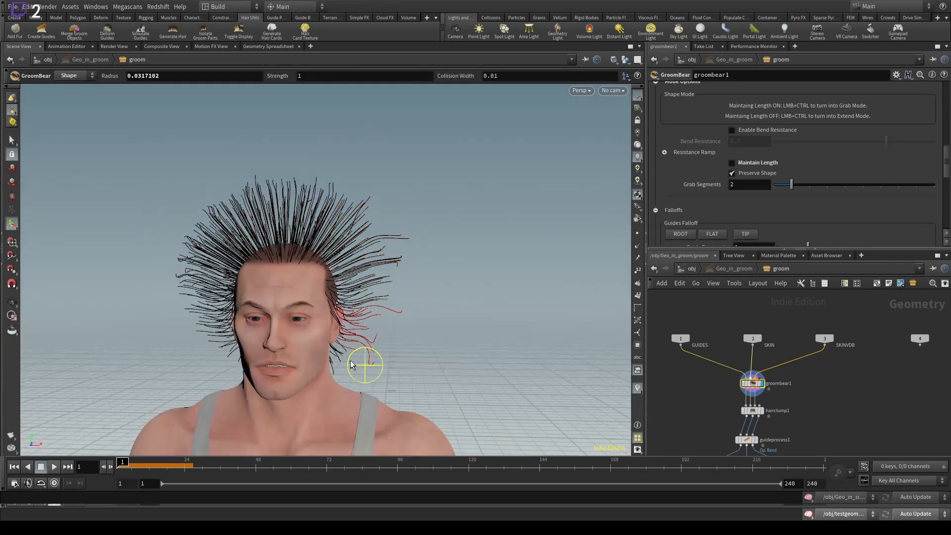
{"action": "left_click_drag", "start_coordinate": [353, 382], "coordinate": [375, 345], "text": "alt"}
{"action": "mouse_move", "coordinate": [215, 329]}
{"action": "left_mouse_down"}
{"action": "mouse_move", "coordinate": [191, 346]}
{"action": "mouse_move", "coordinate": [192, 284]}
{"action": "mouse_move", "coordinate": [181, 254]}
{"action": "mouse_move", "coordinate": [191, 212]}
{"action": "mouse_move", "coordinate": [242, 208]}
{"action": "left_mouse_up"}
{"action": "left_click_drag", "start_coordinate": [272, 181], "coordinate": [259, 187], "text": "alt"}
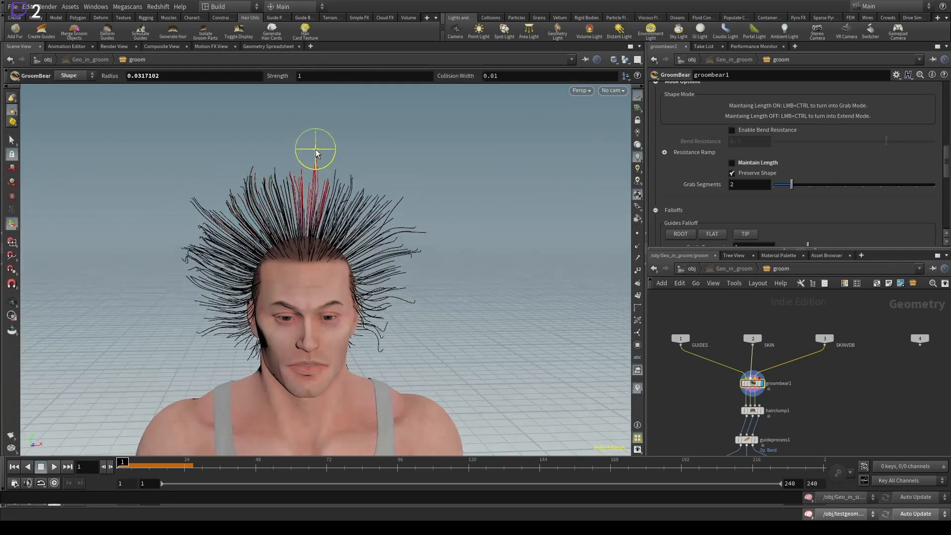
Reshape the guides at the back of the head by pulling clumps outward in side view.
{"action": "mouse_move", "coordinate": [316, 149]}
{"action": "left_mouse_down", "text": "alt"}
{"action": "mouse_move", "coordinate": [350, 200]}
{"action": "mouse_move", "coordinate": [384, 186]}
{"action": "left_mouse_up", "text": "alt"}
{"action": "left_click_drag", "start_coordinate": [233, 236], "coordinate": [221, 210]}
{"action": "left_click_drag", "start_coordinate": [211, 255], "coordinate": [196, 238]}
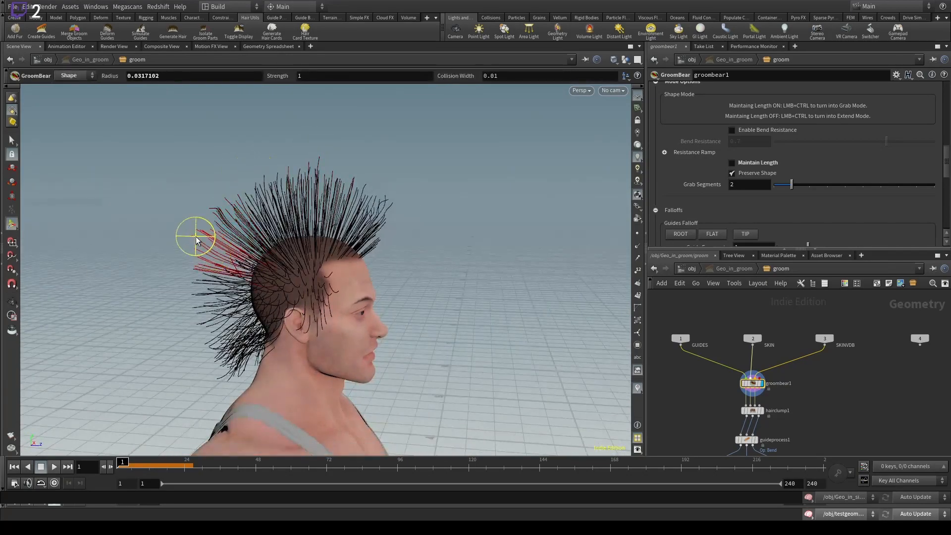
{"action": "left_click_drag", "start_coordinate": [196, 295], "coordinate": [176, 289]}
{"action": "mouse_move", "coordinate": [212, 325]}
{"action": "left_mouse_down"}
{"action": "mouse_move", "coordinate": [188, 356]}
{"action": "mouse_move", "coordinate": [219, 341]}
{"action": "left_mouse_up"}
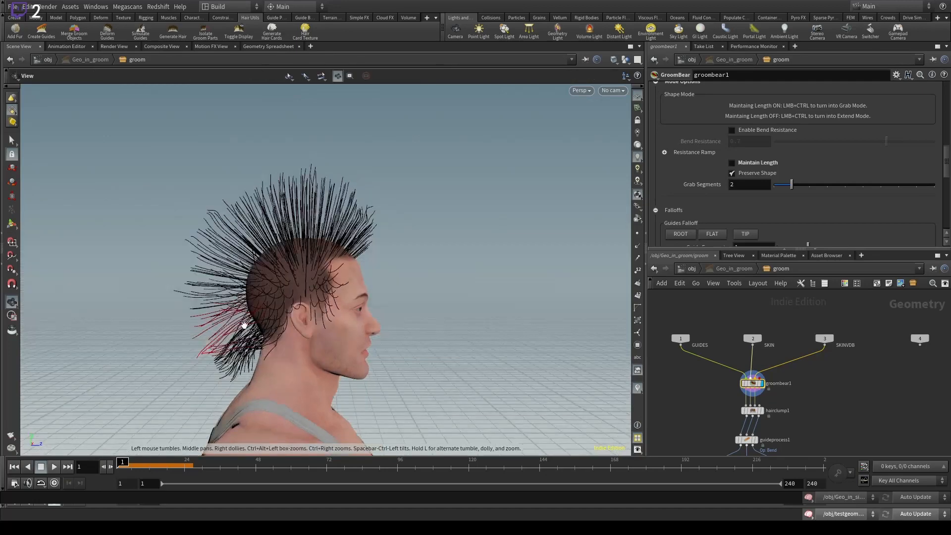
Pull out more guides behind the opposite ear and check the overall silhouette from the front.
{"action": "mouse_move", "coordinate": [207, 226]}
{"action": "left_mouse_down"}
{"action": "mouse_move", "coordinate": [233, 165]}
{"action": "mouse_move", "coordinate": [544, 203]}
{"action": "left_mouse_up"}
{"action": "left_click_drag", "start_coordinate": [233, 273], "coordinate": [341, 278], "text": "alt"}
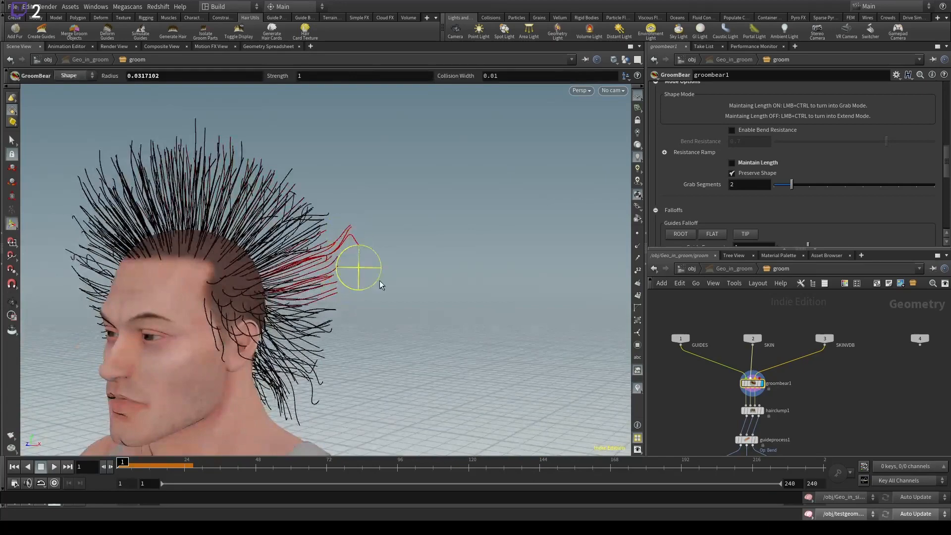
{"action": "right_click_drag", "start_coordinate": [381, 283], "coordinate": [347, 326], "text": "alt"}
{"action": "left_click_drag", "start_coordinate": [347, 326], "coordinate": [403, 331], "text": "alt"}
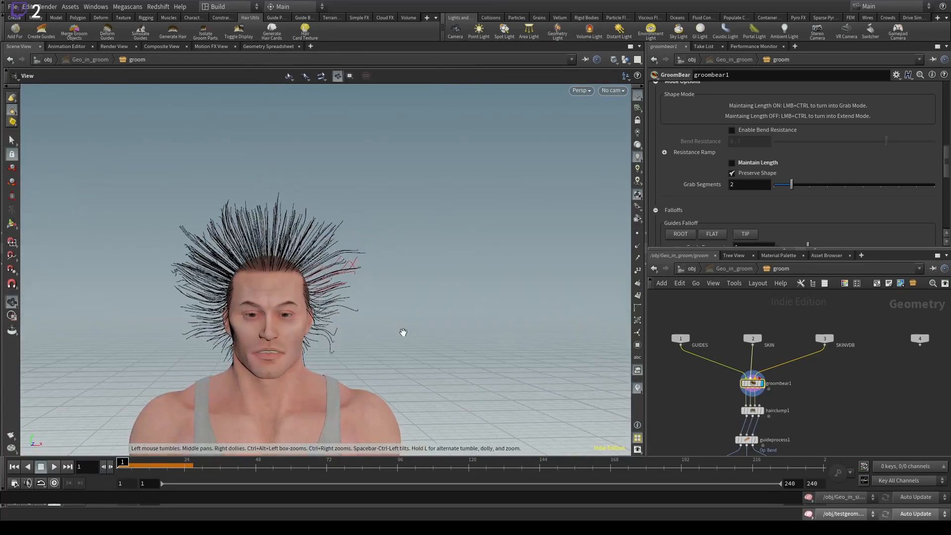
Return to the object level and display the curled guides of Geo_in_sim.
{"action": "left_click", "coordinate": [691, 269]}
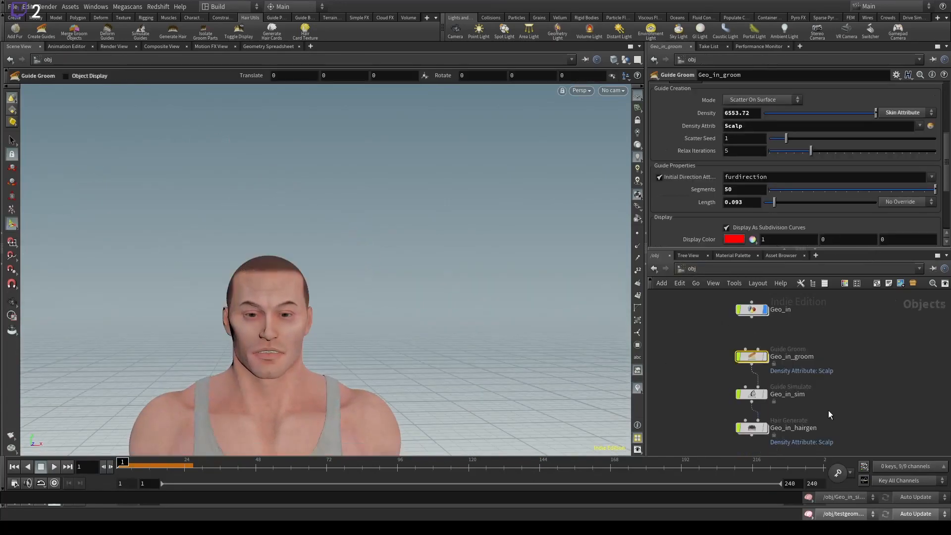
{"action": "left_click", "coordinate": [764, 394]}
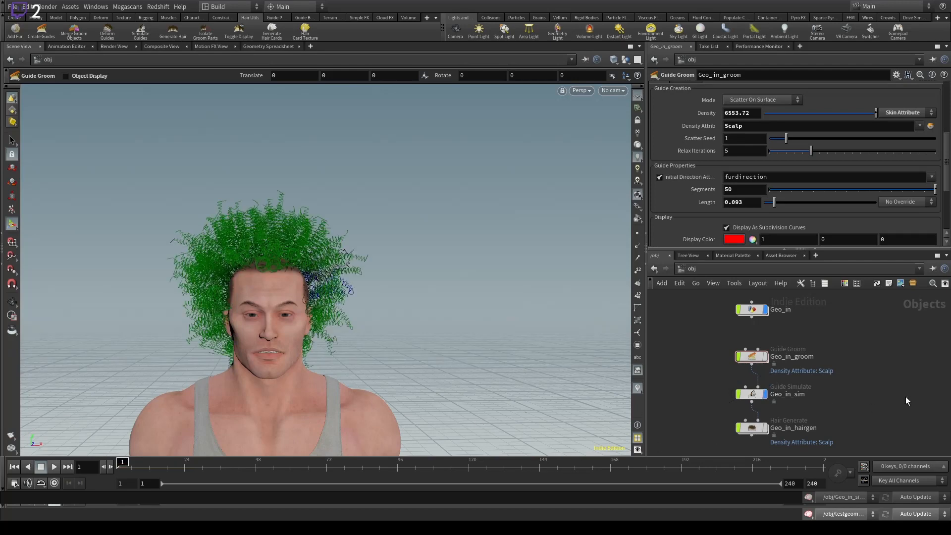
{"action": "left_click", "coordinate": [752, 394]}
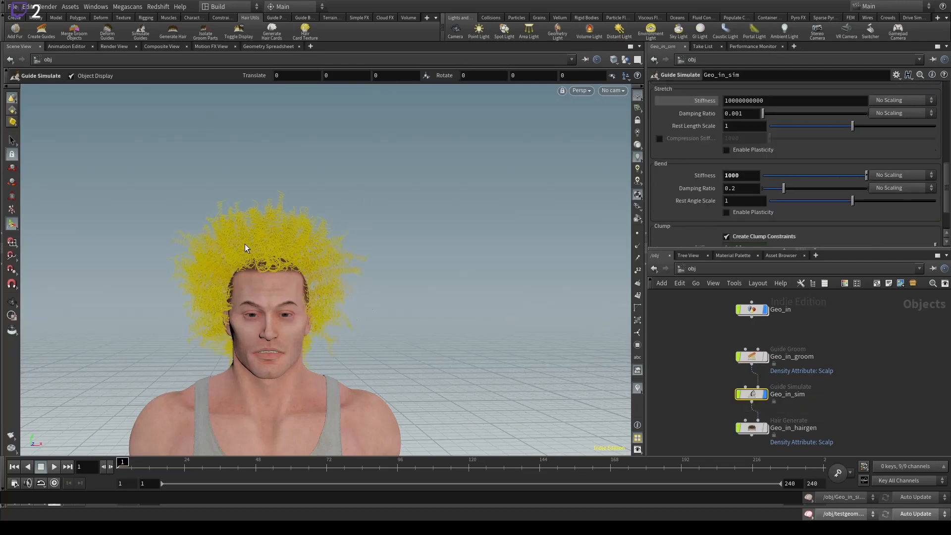
{"action": "left_click", "coordinate": [337, 214]}
Display Geo_in_hairgen temporarily, examine the generated curls up close, and hide the generated hair again.
{"action": "left_click_drag", "start_coordinate": [216, 254], "coordinate": [498, 233], "text": "alt"}
{"action": "left_click", "coordinate": [765, 428]}
{"action": "right_click_drag", "start_coordinate": [499, 234], "coordinate": [459, 227], "text": "alt"}
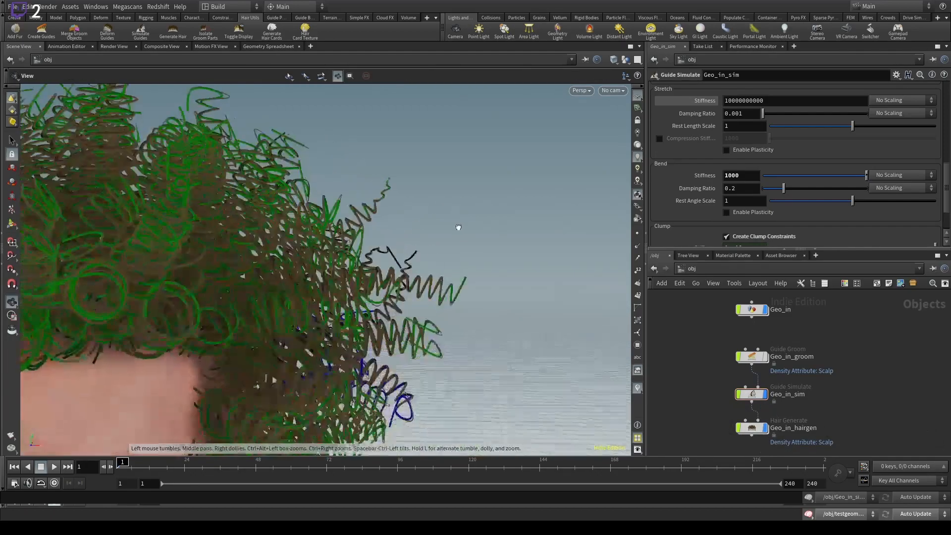
{"action": "left_click_drag", "start_coordinate": [458, 227], "coordinate": [254, 292], "text": "alt"}
{"action": "right_click_drag", "start_coordinate": [254, 292], "coordinate": [389, 283], "text": "alt"}
{"action": "left_click_drag", "start_coordinate": [388, 282], "coordinate": [471, 273], "text": "alt"}
{"action": "left_click", "coordinate": [766, 428]}
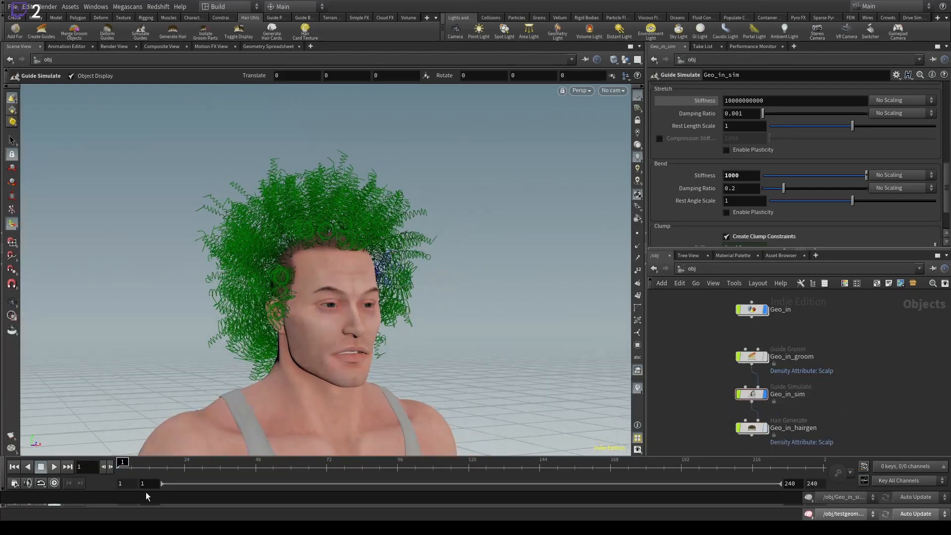
Advance the guide simulation to frame 4 and examine the settled curls from the sides and front.
{"action": "left_click", "coordinate": [126, 468]}
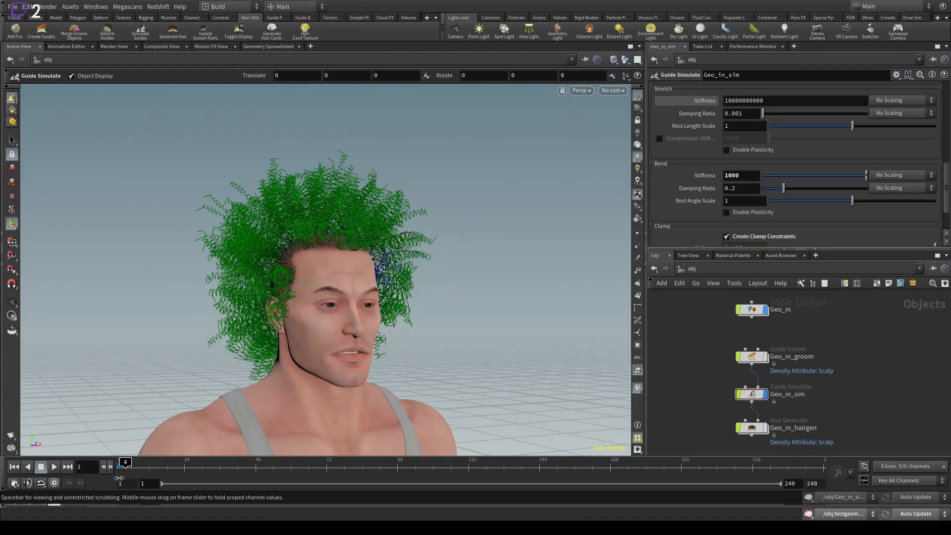
{"action": "key", "text": "Escape"}
{"action": "left_click_drag", "start_coordinate": [381, 206], "coordinate": [233, 250]}
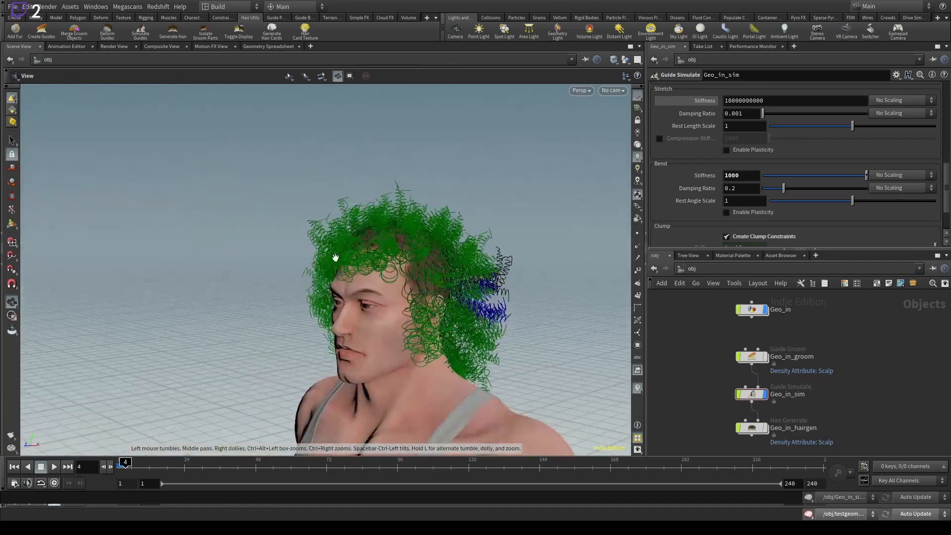
{"action": "right_click_drag", "start_coordinate": [335, 259], "coordinate": [397, 285]}
{"action": "left_click_drag", "start_coordinate": [397, 285], "coordinate": [457, 263]}
{"action": "right_click_drag", "start_coordinate": [437, 281], "coordinate": [288, 315]}
{"action": "left_click_drag", "start_coordinate": [408, 292], "coordinate": [477, 264]}
{"action": "key", "text": "Return"}
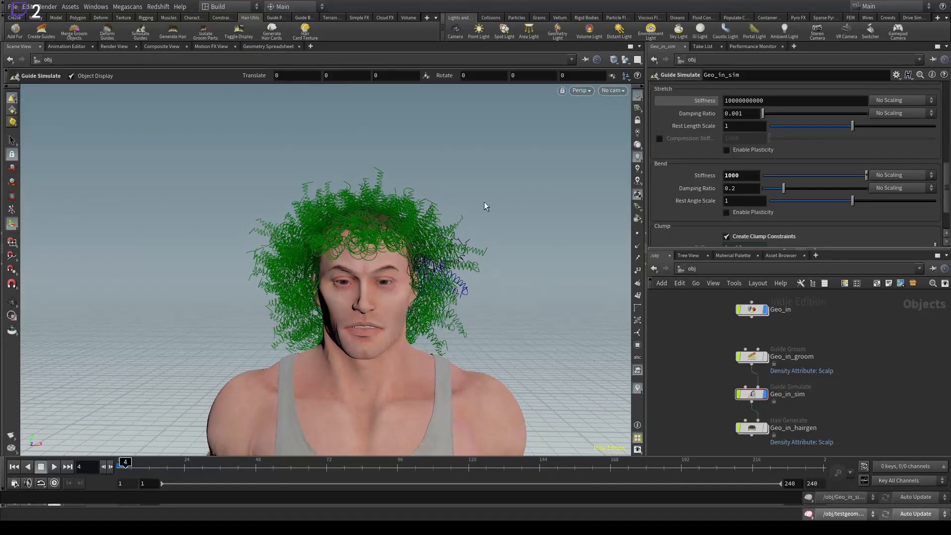
Go back to groombear1 in Geo_in_groom at frame 1 and switch its brush mode to Cut.
{"action": "left_click", "coordinate": [15, 468]}
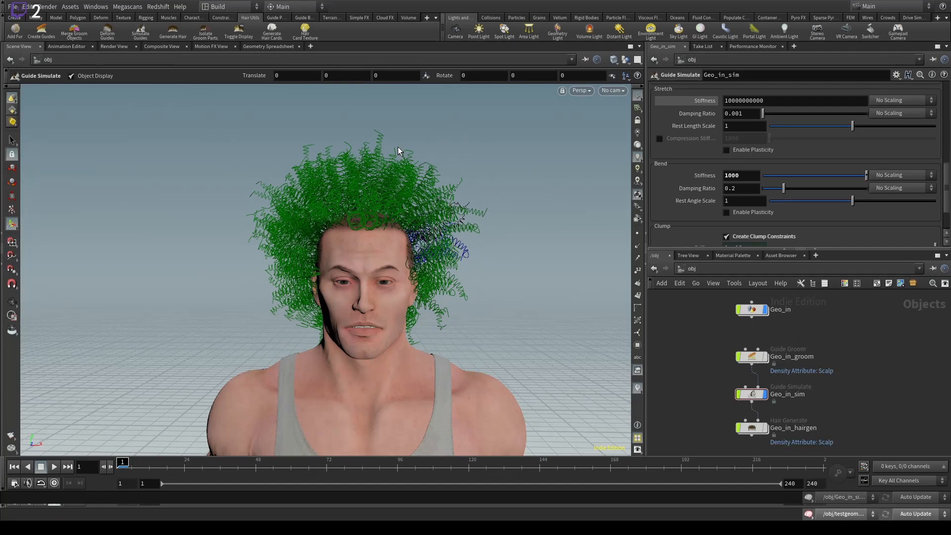
{"action": "left_click", "coordinate": [765, 394]}
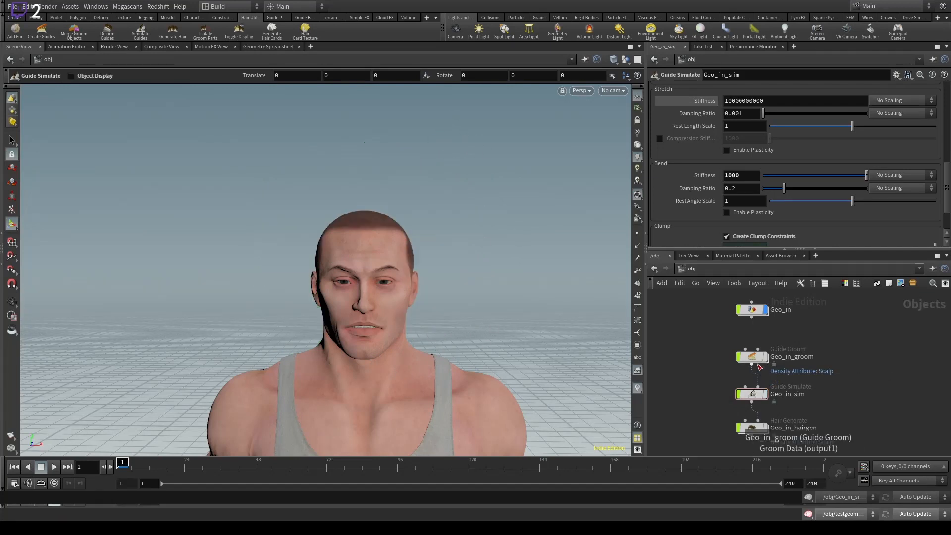
{"action": "double_click", "coordinate": [752, 357]}
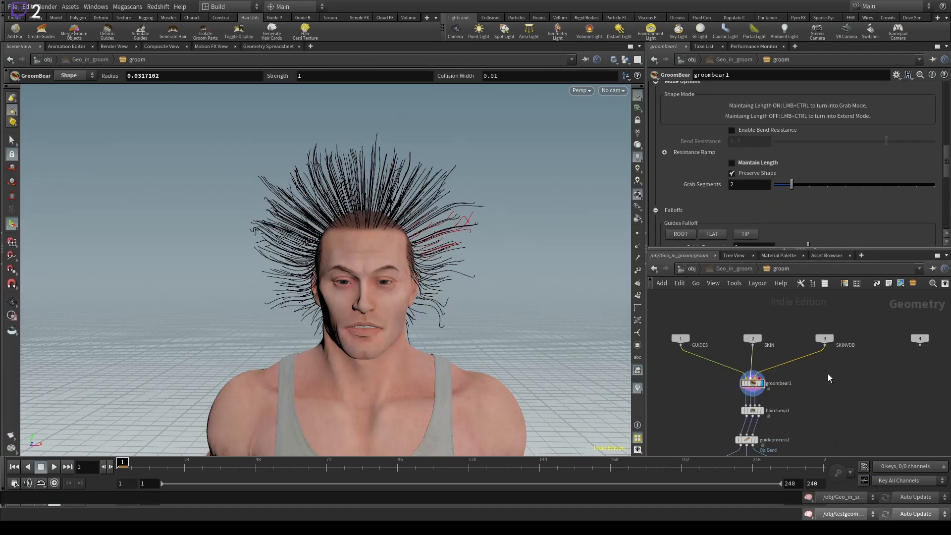
{"action": "scroll", "coordinate": [733, 170], "scroll_direction": "up", "scroll_amount": 6}
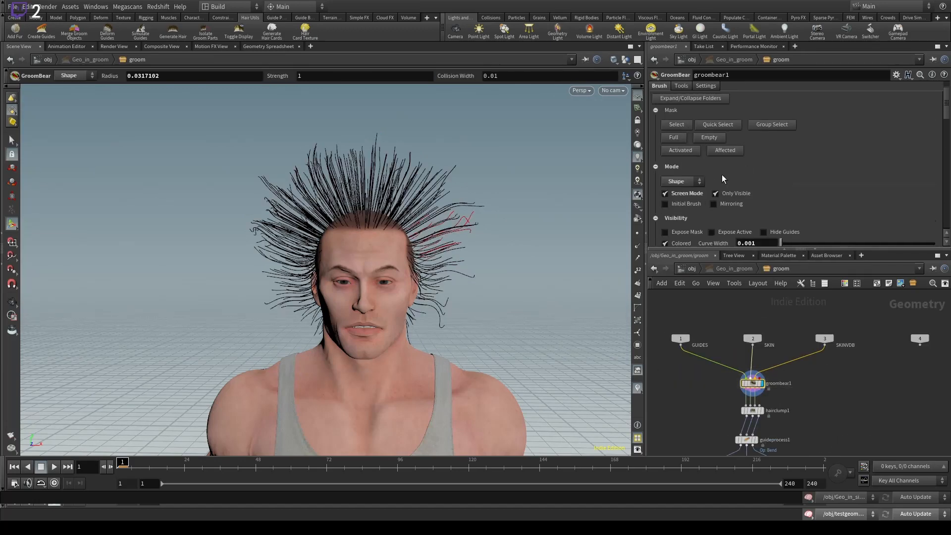
{"action": "left_click", "coordinate": [675, 277]}
{"action": "scroll", "coordinate": [449, 211], "scroll_direction": "up", "scroll_amount": 7}
Trim the outlying guides on the sides of the hair with a brush radius of about 0.062, undoing the last stroke.
{"action": "left_click_drag", "start_coordinate": [452, 139], "coordinate": [578, 289]}
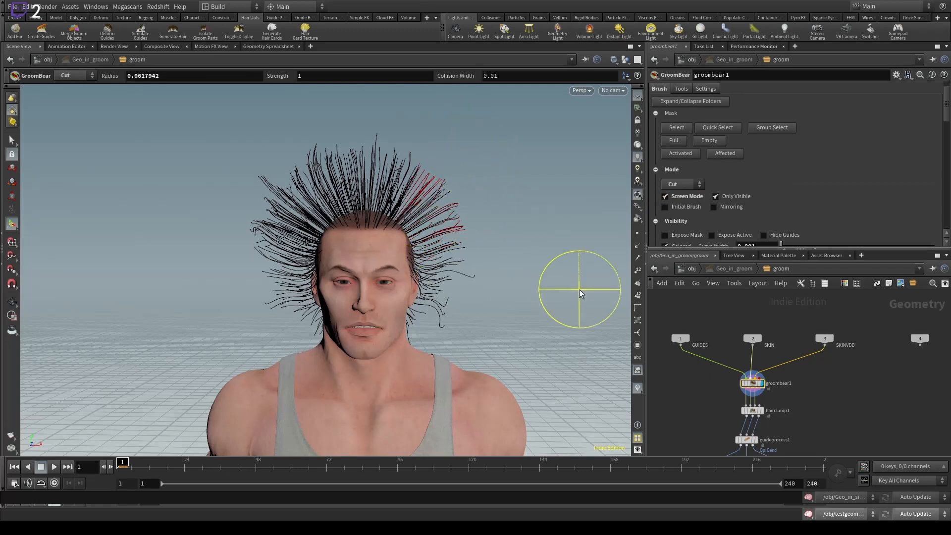
{"action": "mouse_move", "coordinate": [451, 152]}
{"action": "left_mouse_down"}
{"action": "mouse_move", "coordinate": [496, 215]}
{"action": "mouse_move", "coordinate": [499, 246]}
{"action": "mouse_move", "coordinate": [489, 223]}
{"action": "left_mouse_up"}
{"action": "key", "text": "ctrl+z"}
Display Geo_in_sim again at the object level and run the simulation with the trimmed guides to frame 4.
{"action": "left_click", "coordinate": [689, 269]}
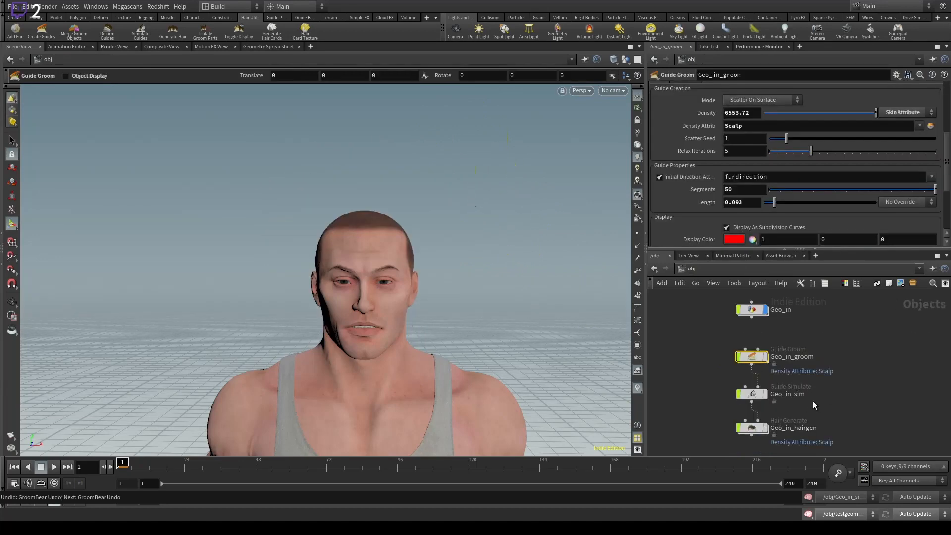
{"action": "left_click", "coordinate": [813, 400]}
{"action": "left_click", "coordinate": [764, 394]}
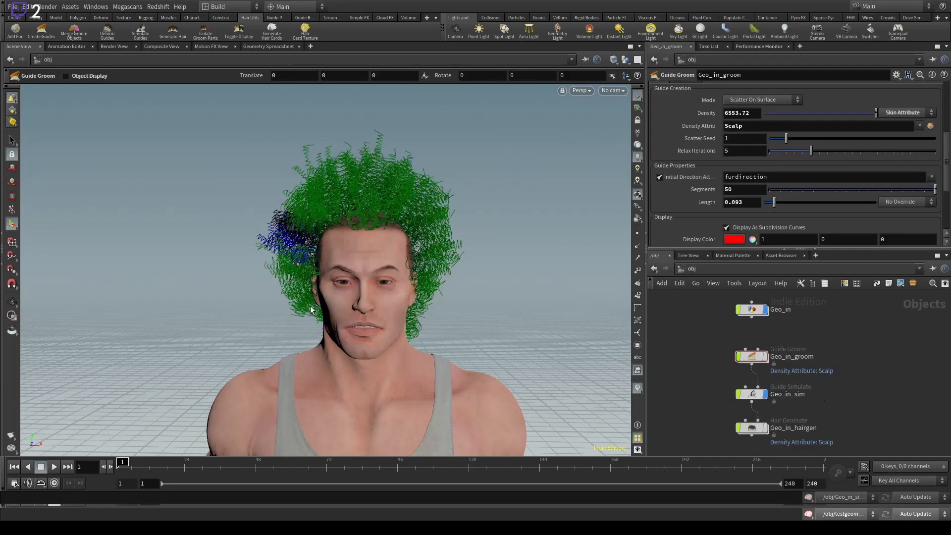
{"action": "left_click", "coordinate": [53, 467]}
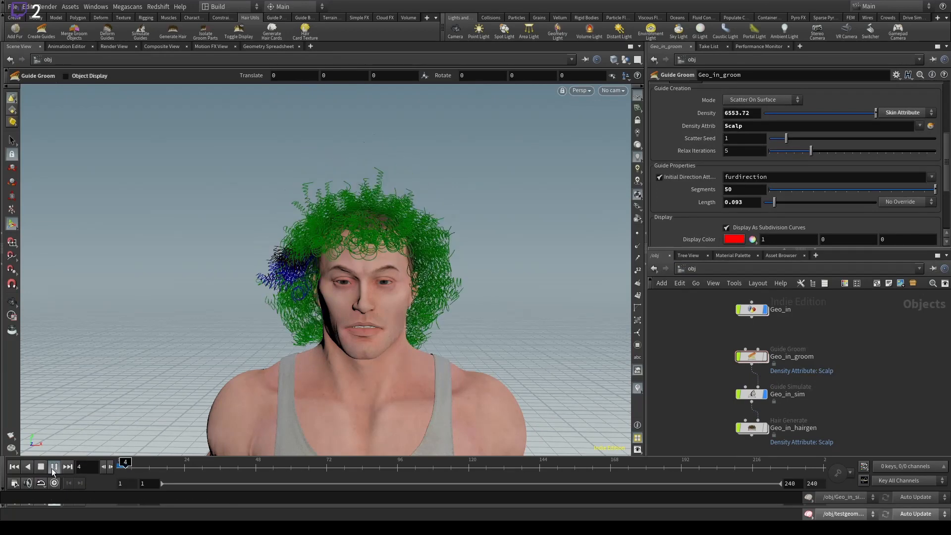
{"action": "left_click", "coordinate": [125, 472]}
Examine the trimmed, simulated curls at frame 4 from the side and close up from the front.
{"action": "left_click_drag", "start_coordinate": [350, 244], "coordinate": [524, 227], "text": "alt"}
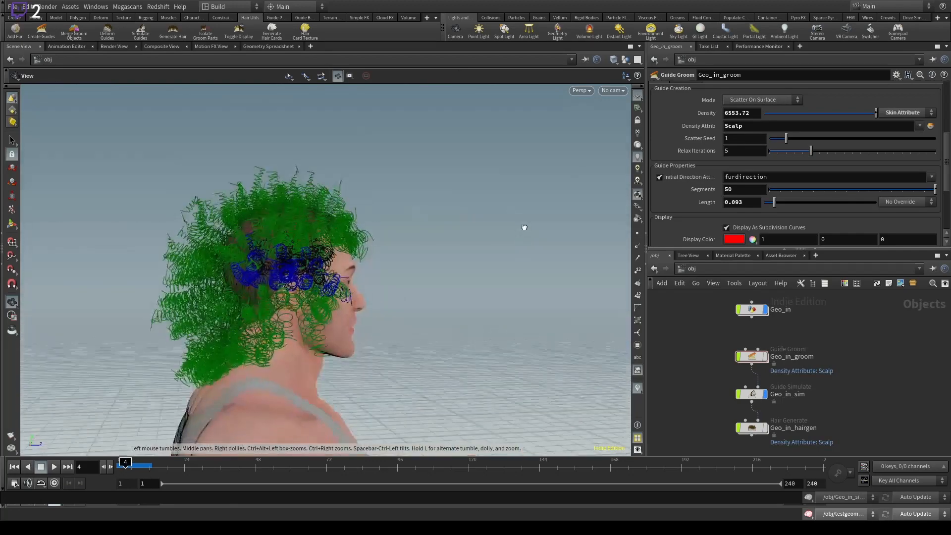
{"action": "left_click_drag", "start_coordinate": [297, 250], "coordinate": [356, 251], "text": "alt"}
{"action": "right_click_drag", "start_coordinate": [333, 239], "coordinate": [430, 240], "text": "alt"}
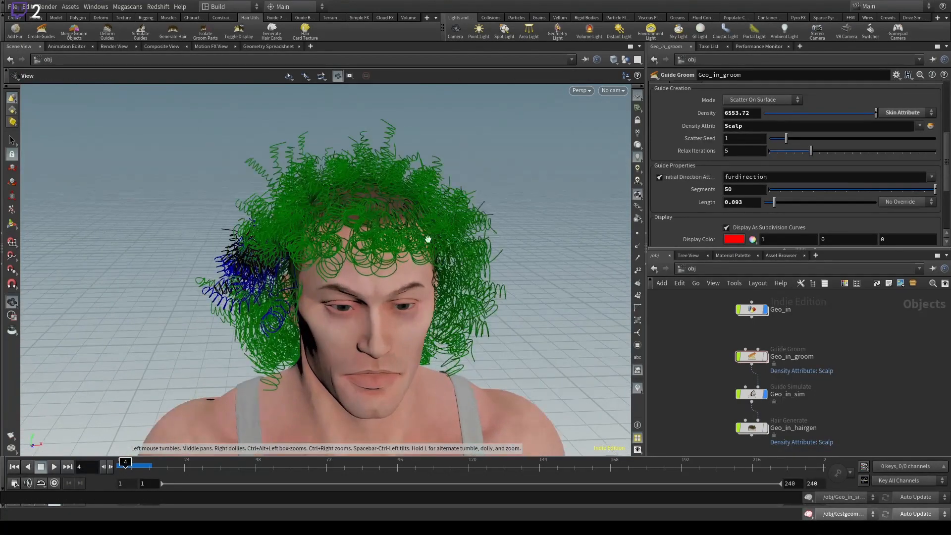
{"action": "left_click_drag", "start_coordinate": [430, 239], "coordinate": [429, 213], "text": "alt"}
{"action": "middle_click_drag", "start_coordinate": [897, 376], "coordinate": [803, 399]}
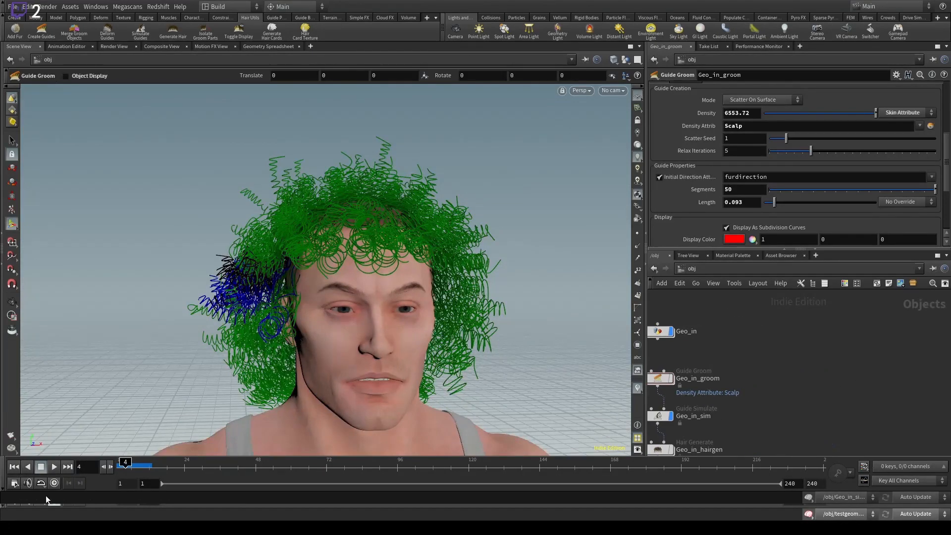
Return to frame 1 and enable self collisions in the Vellum collision settings of Geo_in_sim.
{"action": "left_click", "coordinate": [17, 467]}
{"action": "left_click_drag", "start_coordinate": [325, 209], "coordinate": [349, 232], "text": "alt"}
{"action": "scroll", "coordinate": [861, 206], "scroll_direction": "up", "scroll_amount": 10}
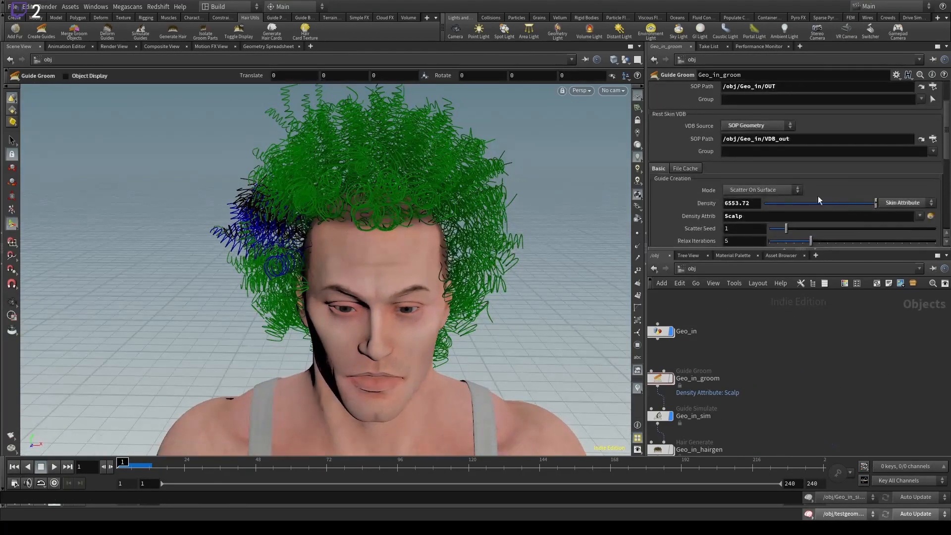
{"action": "left_click", "coordinate": [662, 417]}
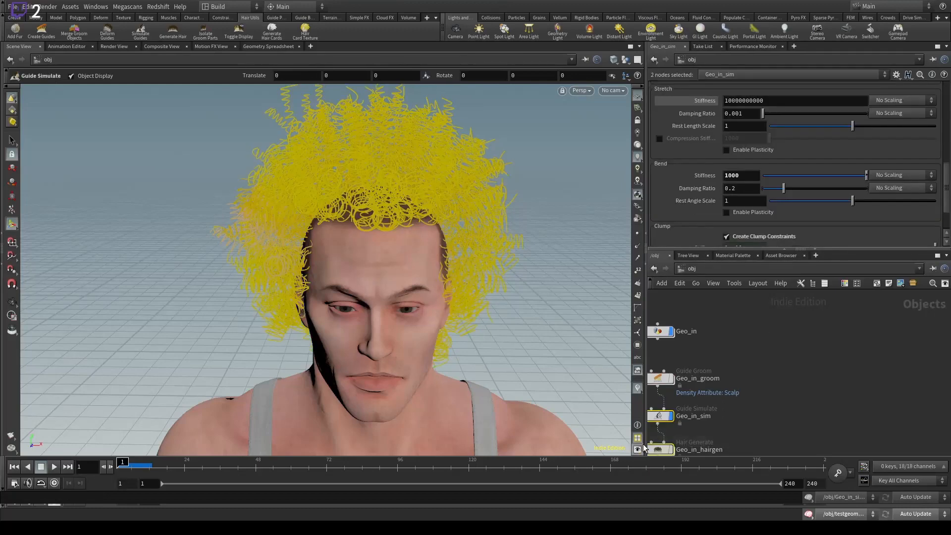
{"action": "middle_click_drag", "start_coordinate": [740, 413], "coordinate": [816, 393]}
{"action": "scroll", "coordinate": [822, 143], "scroll_direction": "up", "scroll_amount": 4}
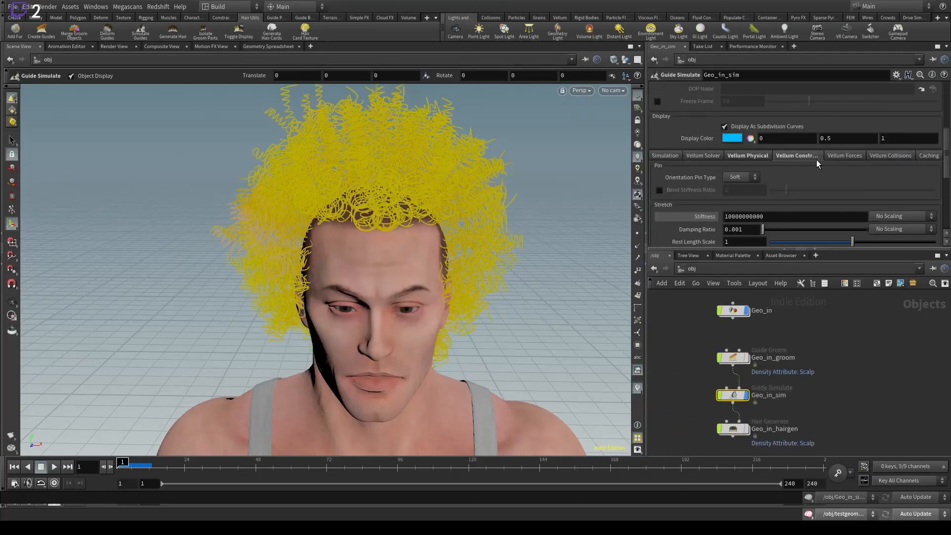
{"action": "left_click", "coordinate": [889, 155]}
{"action": "left_click", "coordinate": [744, 177]}
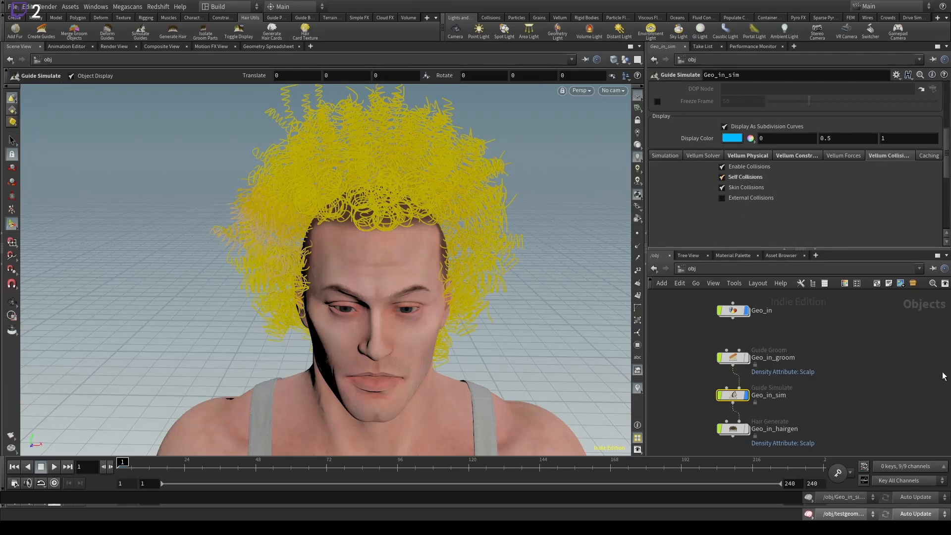
Try the simulation with self collisions on and return to frame 1.
{"action": "left_click", "coordinate": [54, 466]}
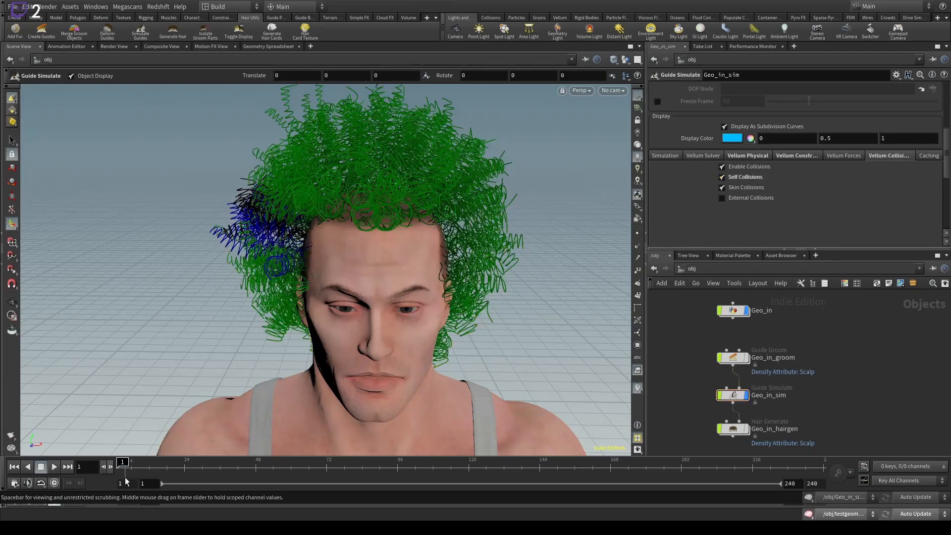
{"action": "mouse_move", "coordinate": [402, 245]}
{"action": "left_mouse_down", "text": "alt"}
{"action": "mouse_move", "coordinate": [467, 238]}
{"action": "mouse_move", "coordinate": [407, 229]}
{"action": "left_mouse_up", "text": "alt"}
{"action": "left_click", "coordinate": [115, 475]}
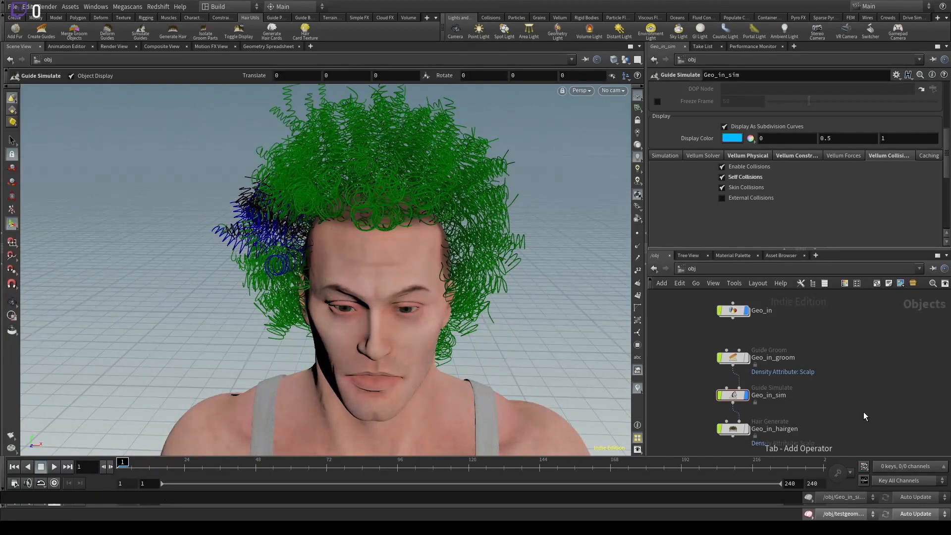
Add a sphere object at the object level, go inside it and set its primitive type to Polygon Mesh.
{"action": "key", "text": "Return"}
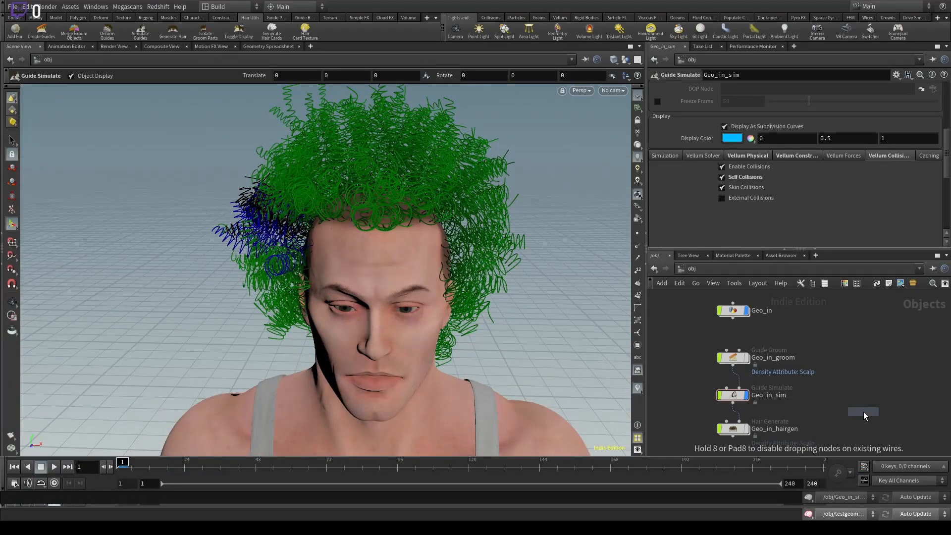
{"action": "left_click", "coordinate": [865, 400]}
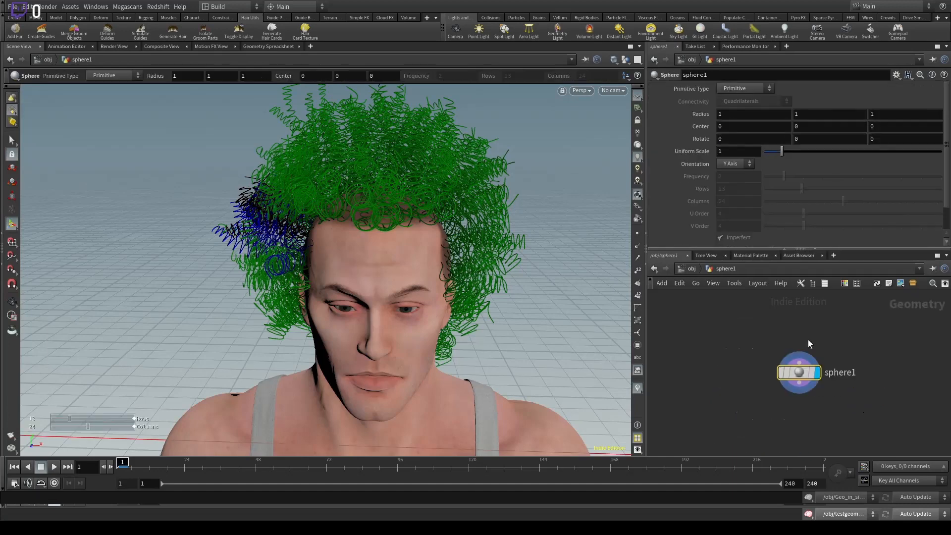
{"action": "right_click_drag", "start_coordinate": [295, 259], "coordinate": [335, 332], "text": "alt"}
{"action": "left_click_drag", "start_coordinate": [335, 331], "coordinate": [289, 332], "text": "alt"}
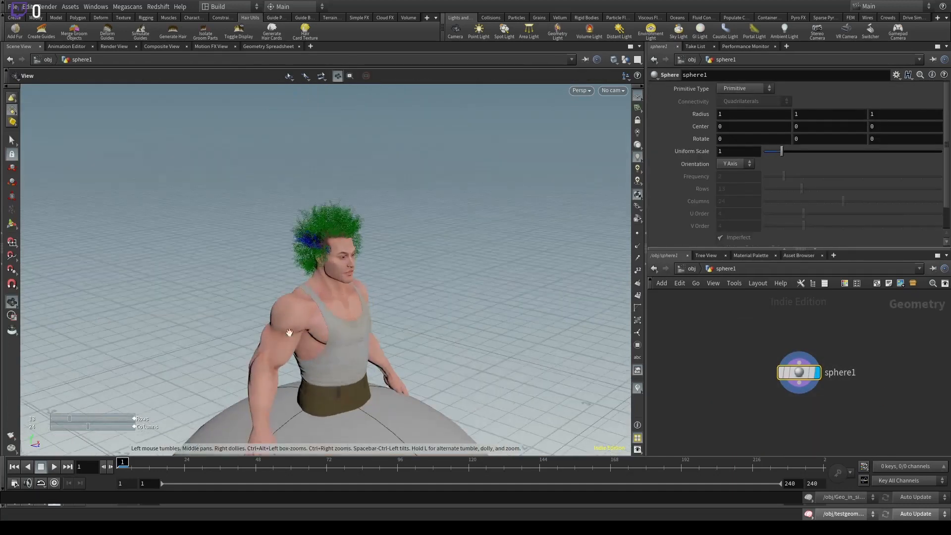
{"action": "right_click_drag", "start_coordinate": [289, 331], "coordinate": [282, 238], "text": "alt"}
{"action": "left_click_drag", "start_coordinate": [283, 238], "coordinate": [260, 242]}
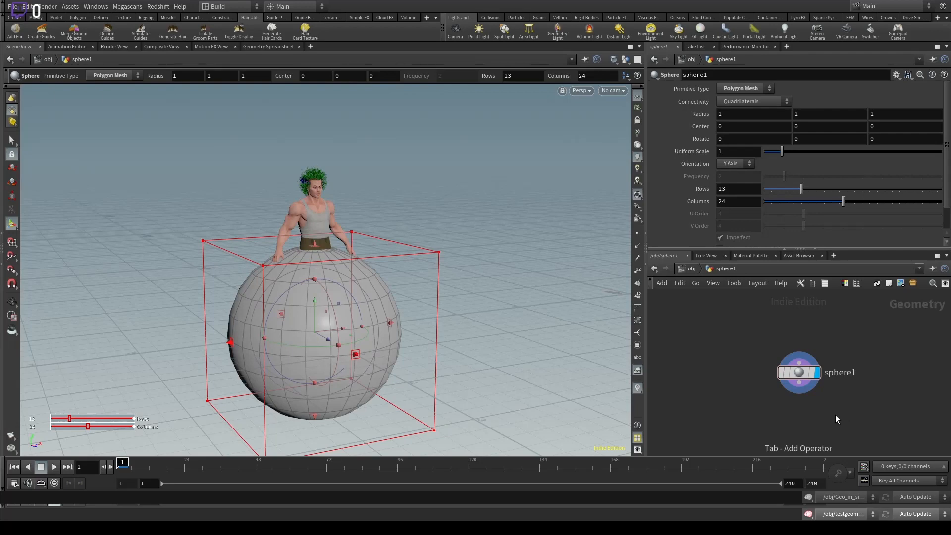
Add a VDB from Polygons node fed by the sphere and make it the displayed output.
{"action": "key", "text": "Return"}
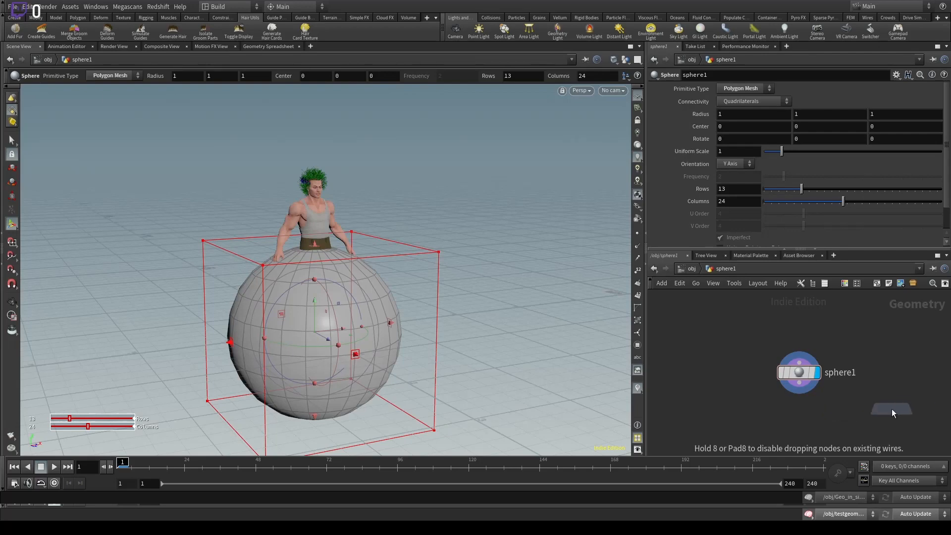
{"action": "left_click", "coordinate": [798, 410]}
{"action": "left_click", "coordinate": [813, 415]}
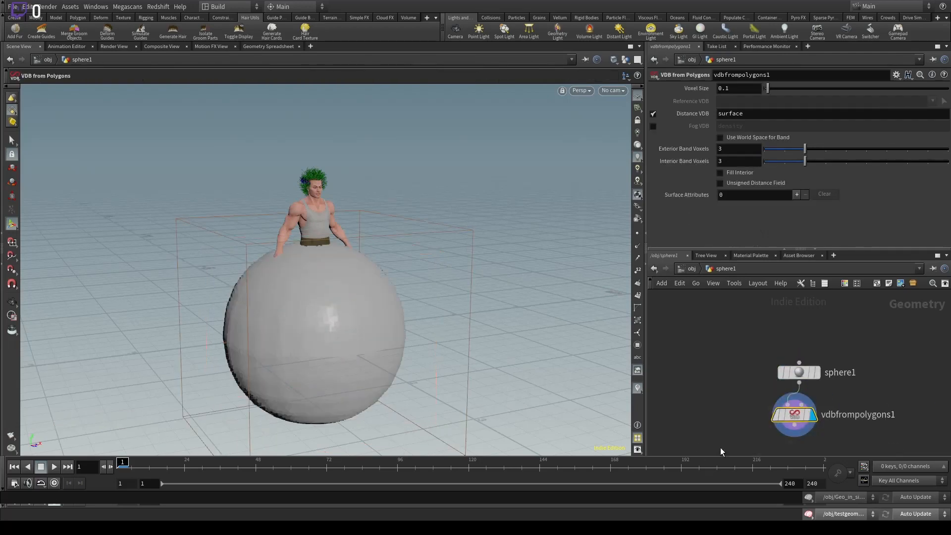
Shrink the sphere to a uniform scale of 0.06 and raise it to head height, at Center Y about 1.679.
{"action": "left_click_drag", "start_coordinate": [913, 346], "coordinate": [664, 389]}
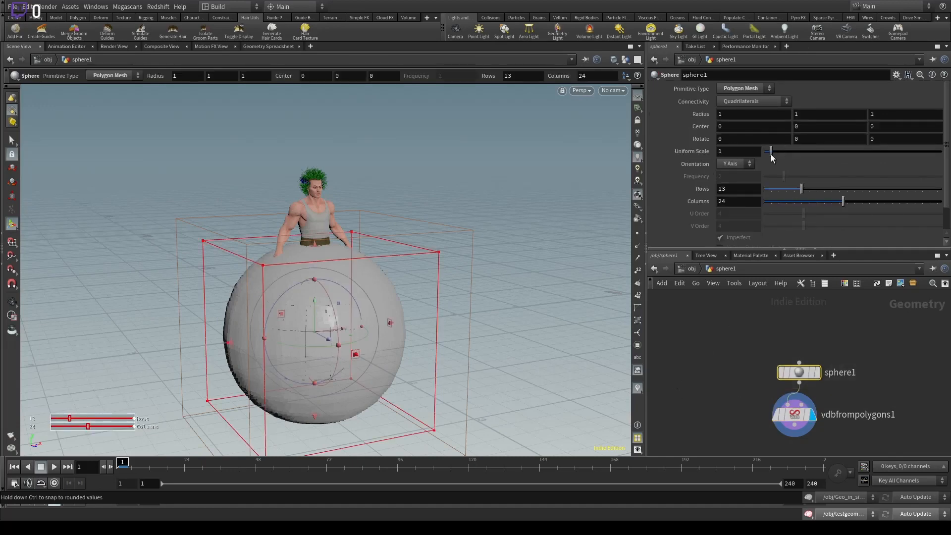
{"action": "left_click_drag", "start_coordinate": [782, 151], "coordinate": [766, 153]}
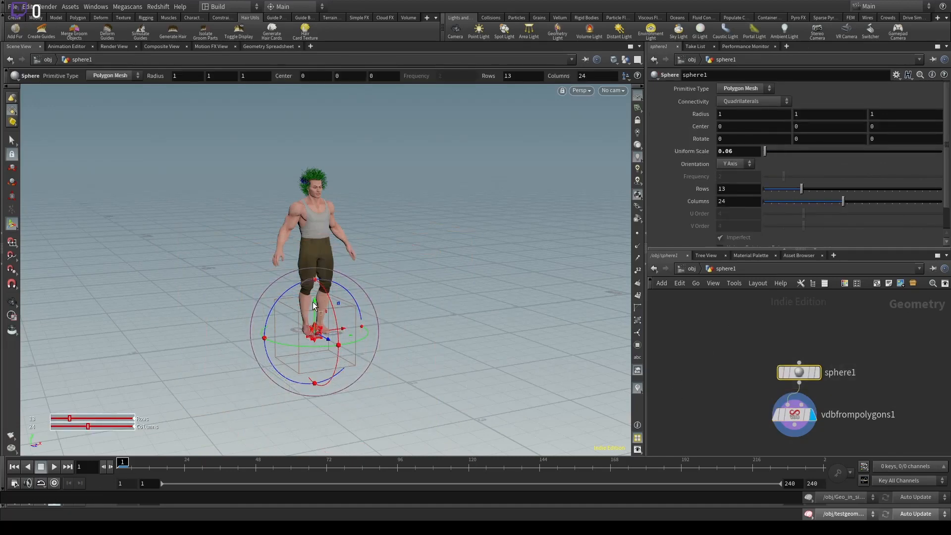
{"action": "left_click_drag", "start_coordinate": [313, 305], "coordinate": [325, 156]}
{"action": "key", "text": "Escape"}
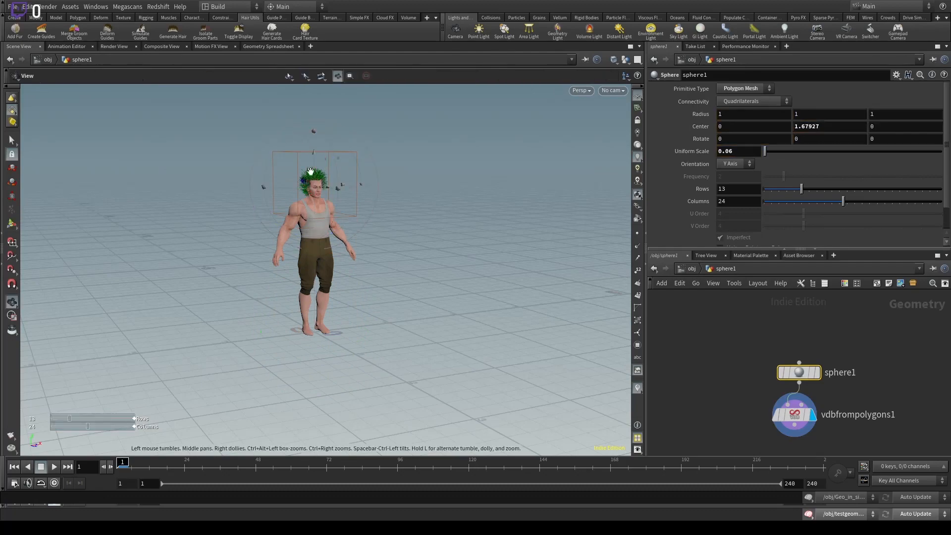
Move the sphere forward to the front of the face, at Center Z about 0.089.
{"action": "right_click_drag", "start_coordinate": [311, 171], "coordinate": [354, 213], "text": "alt"}
{"action": "left_click_drag", "start_coordinate": [354, 213], "coordinate": [416, 220], "text": "alt"}
{"action": "middle_click_drag", "start_coordinate": [416, 221], "coordinate": [363, 342], "text": "alt"}
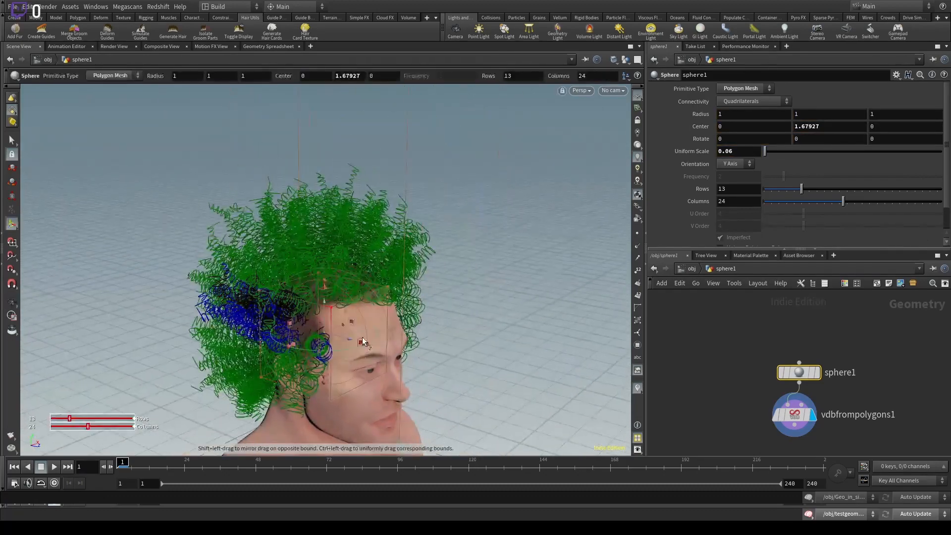
{"action": "left_click_drag", "start_coordinate": [363, 342], "coordinate": [400, 374]}
{"action": "left_click_drag", "start_coordinate": [400, 374], "coordinate": [285, 341], "text": "alt"}
Set the voxel size of the VDB from Polygons node to 0.01.
{"action": "left_click", "coordinate": [796, 416]}
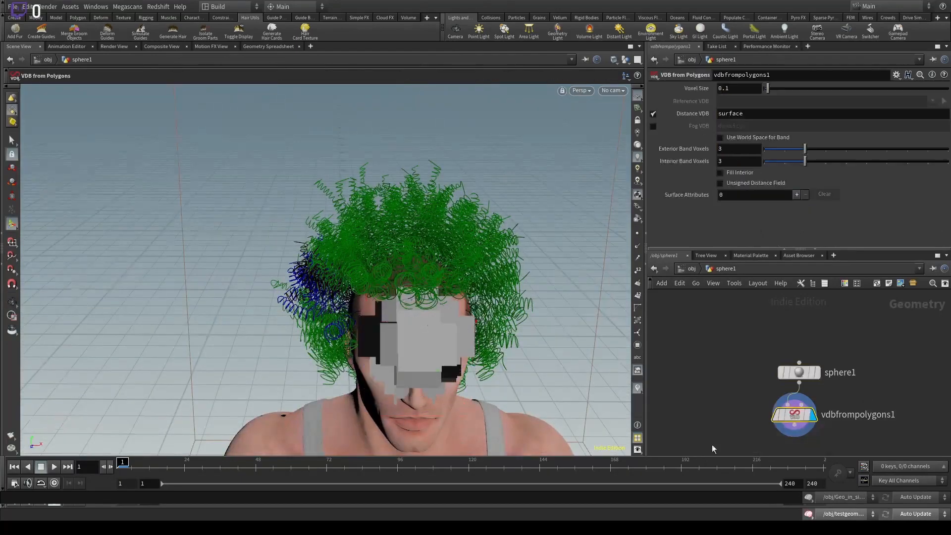
{"action": "key", "text": "Return"}
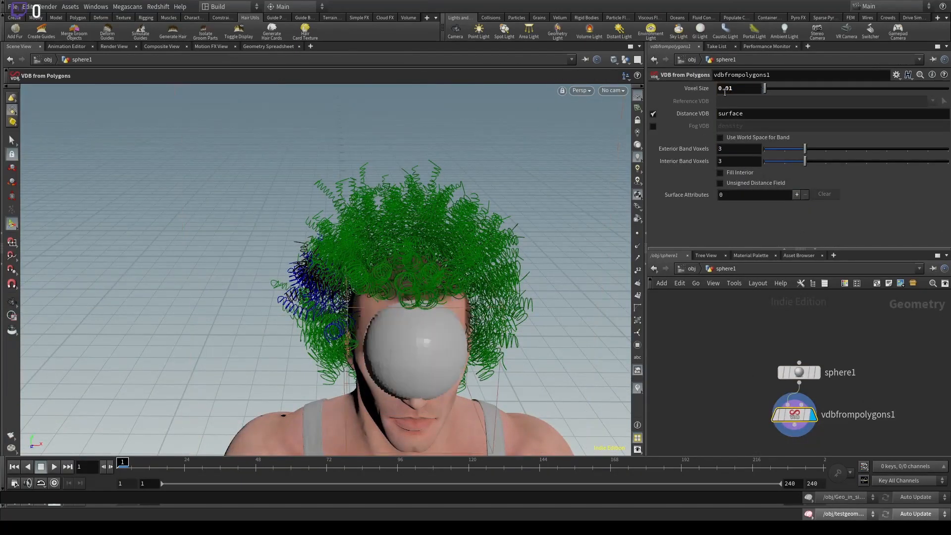
{"action": "left_click_drag", "start_coordinate": [536, 307], "coordinate": [415, 313], "text": "alt"}
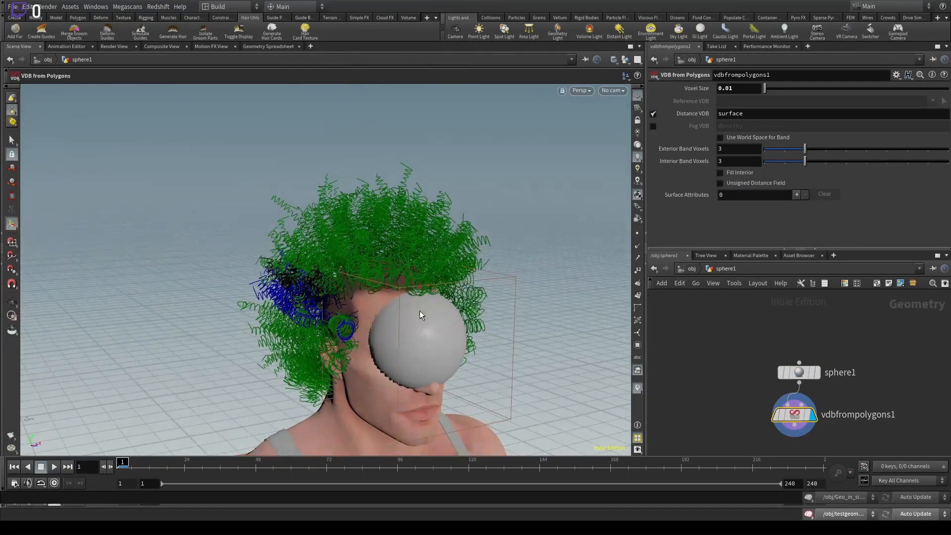
Raise the sphere slightly over the forehead to Center Y about 1.689 and return to the object level.
{"action": "left_click", "coordinate": [798, 372]}
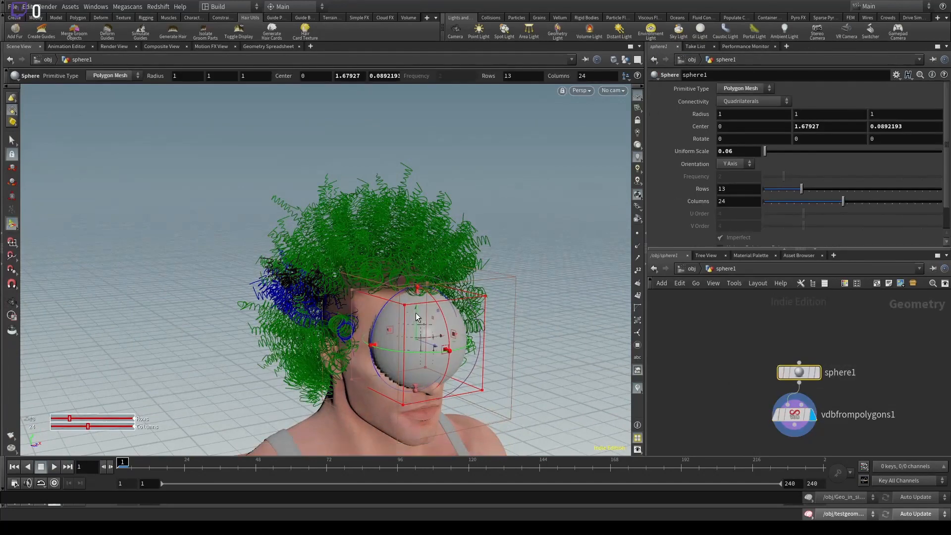
{"action": "left_click_drag", "start_coordinate": [416, 302], "coordinate": [308, 299]}
{"action": "key", "text": "Escape"}
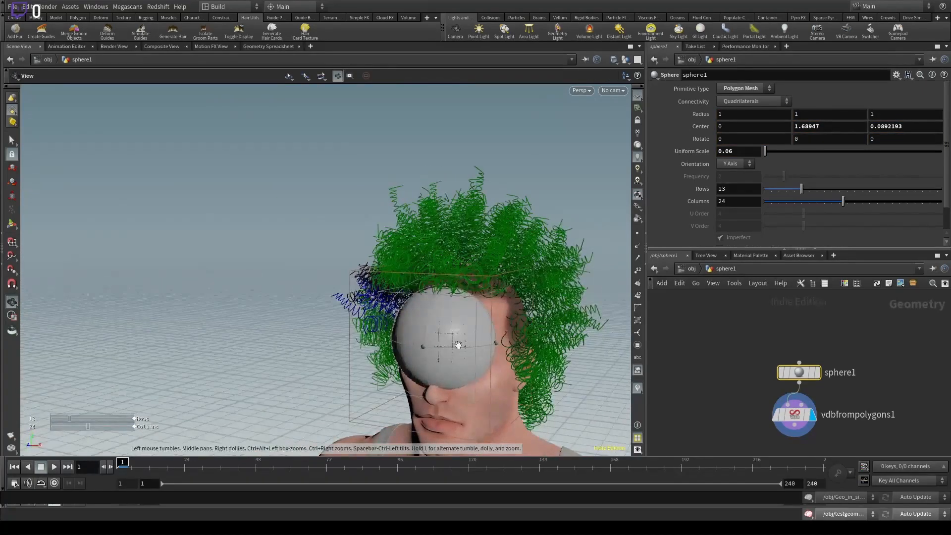
{"action": "left_click_drag", "start_coordinate": [460, 309], "coordinate": [412, 290]}
{"action": "left_click", "coordinate": [818, 334]}
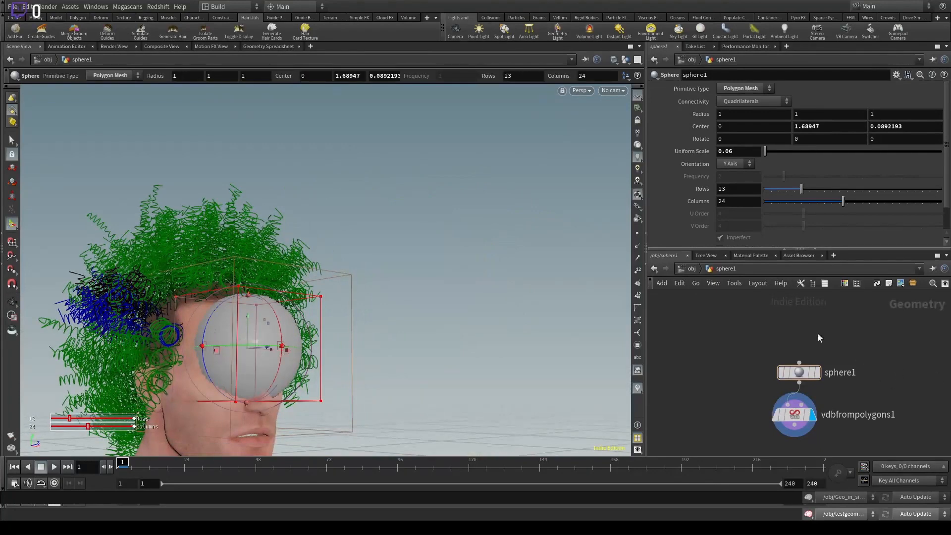
{"action": "left_click", "coordinate": [676, 268]}
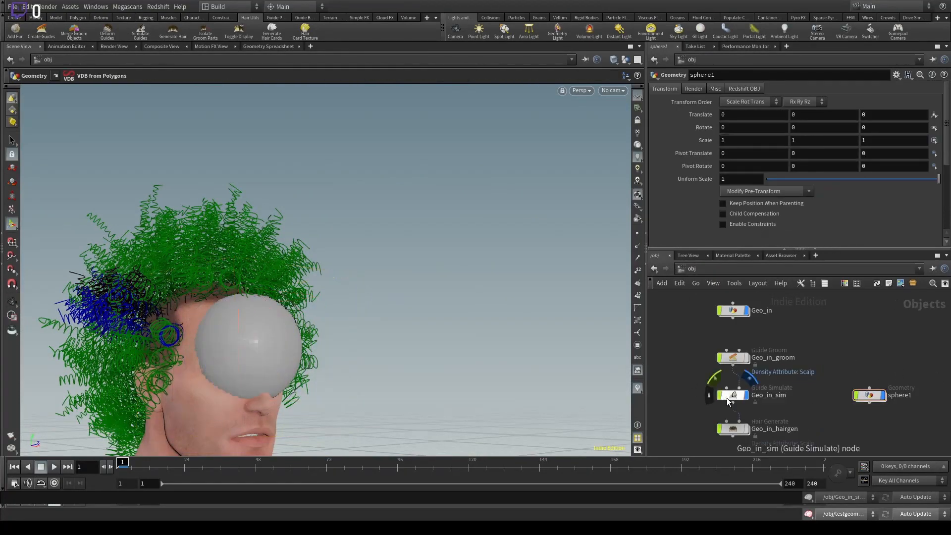
Enable external collisions on Geo_in_sim and assign /obj/sphere1 as the Collider SOP.
{"action": "left_click", "coordinate": [727, 396]}
{"action": "left_click", "coordinate": [869, 395]}
{"action": "key", "text": "ctrl+c"}
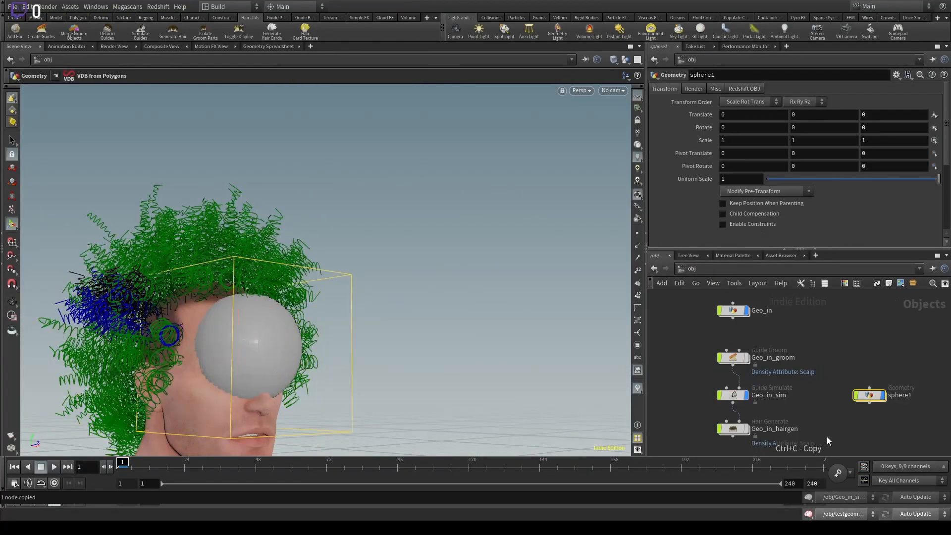
{"action": "left_click", "coordinate": [733, 394]}
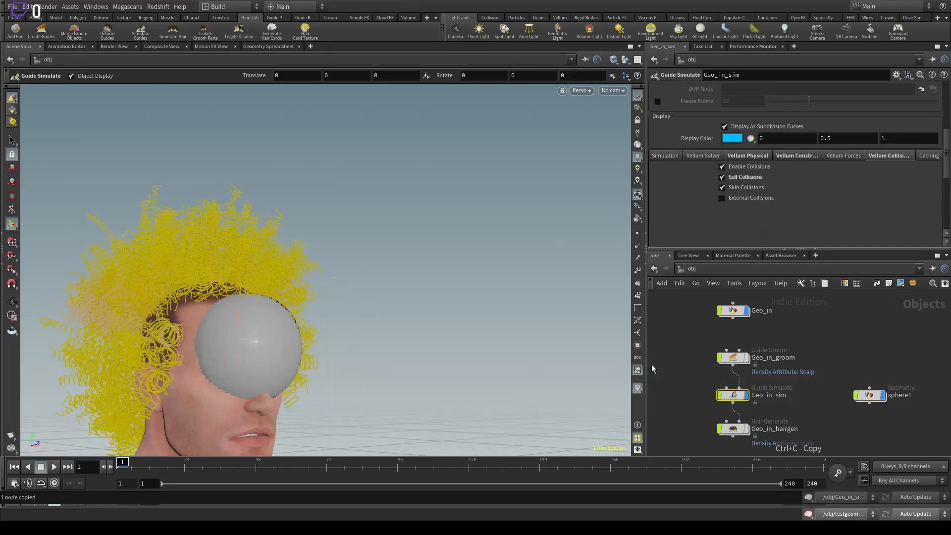
{"action": "left_click", "coordinate": [723, 198]}
{"action": "left_click", "coordinate": [781, 213]}
{"action": "key", "text": "ctrl+v"}
{"action": "left_click", "coordinate": [843, 366]}
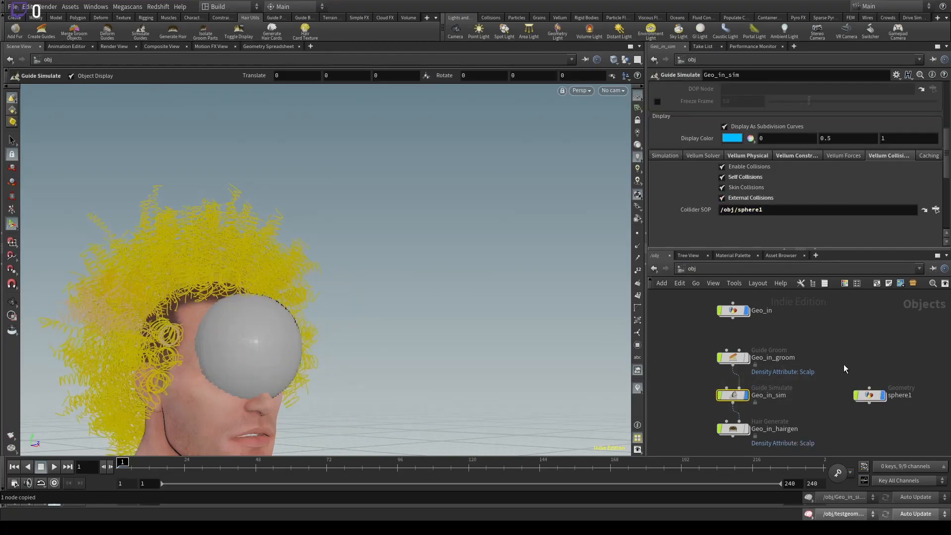
Hide sphere1, run the guide simulation to about frame 7 and go back to frame 1.
{"action": "left_click_drag", "start_coordinate": [356, 409], "coordinate": [159, 340], "text": "alt"}
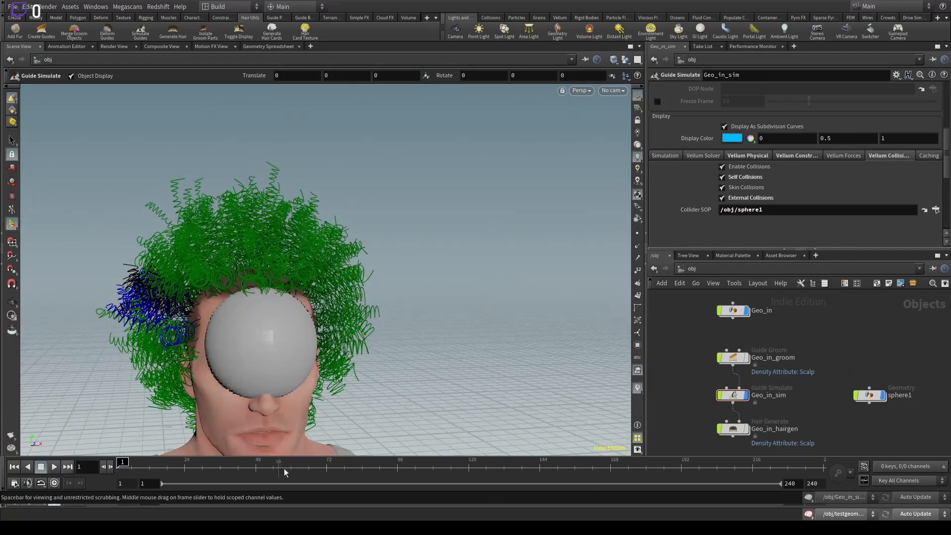
{"action": "left_click", "coordinate": [882, 397]}
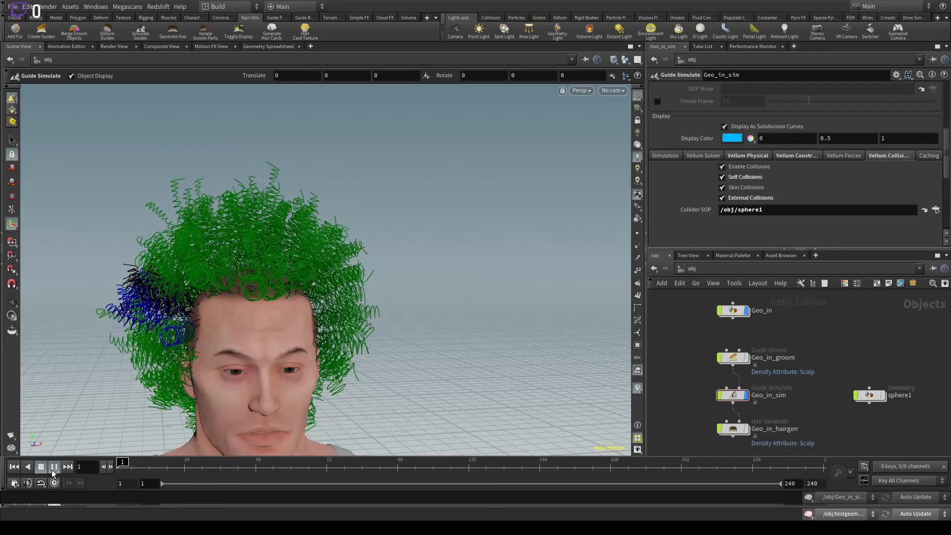
{"action": "left_click", "coordinate": [53, 471]}
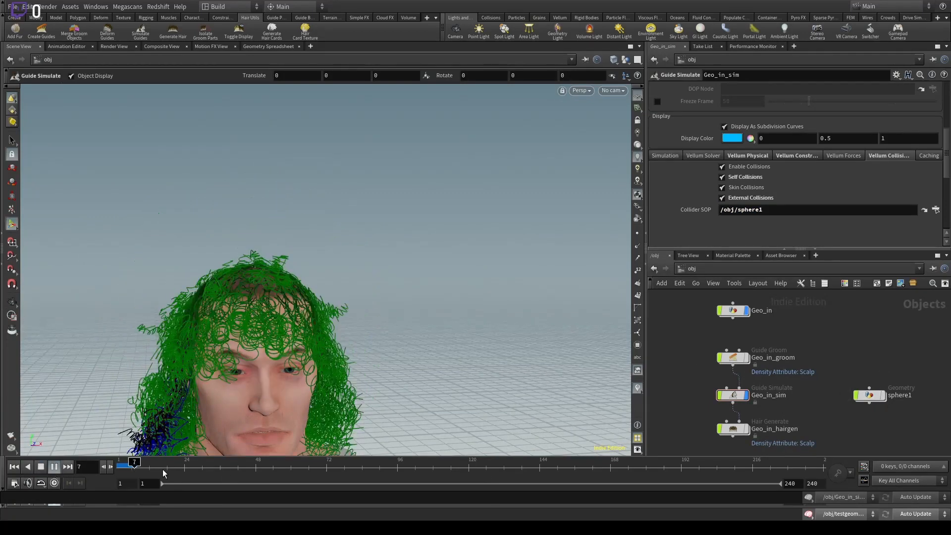
{"action": "left_click_drag", "start_coordinate": [132, 469], "coordinate": [107, 466]}
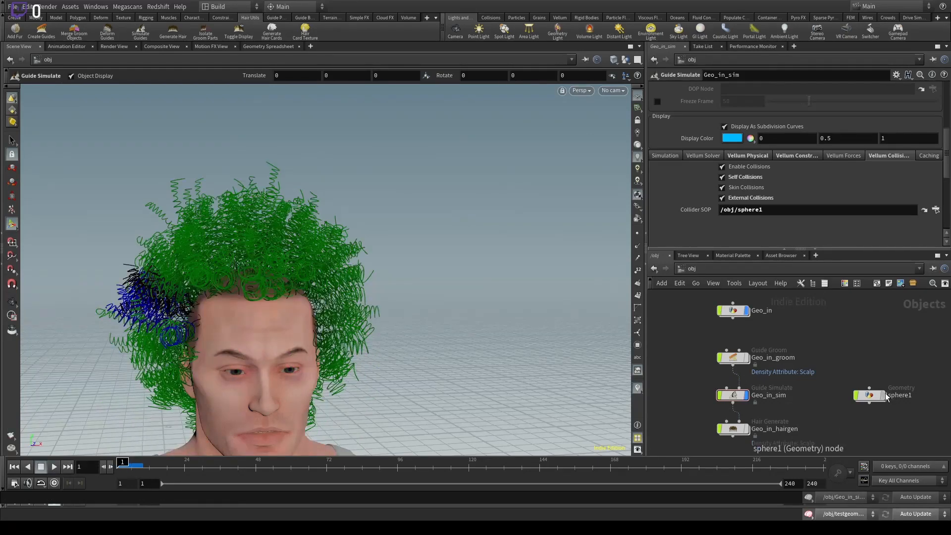
Display the polygon sphere instead of the VDB inside sphere1 and rerun the simulation to frame 8 from the object level.
{"action": "double_click", "coordinate": [868, 395]}
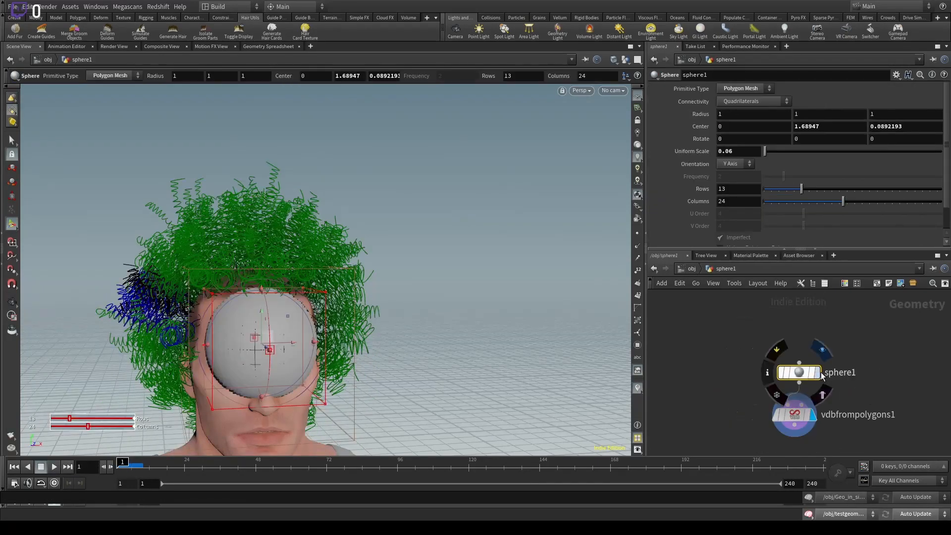
{"action": "left_click", "coordinate": [691, 268]}
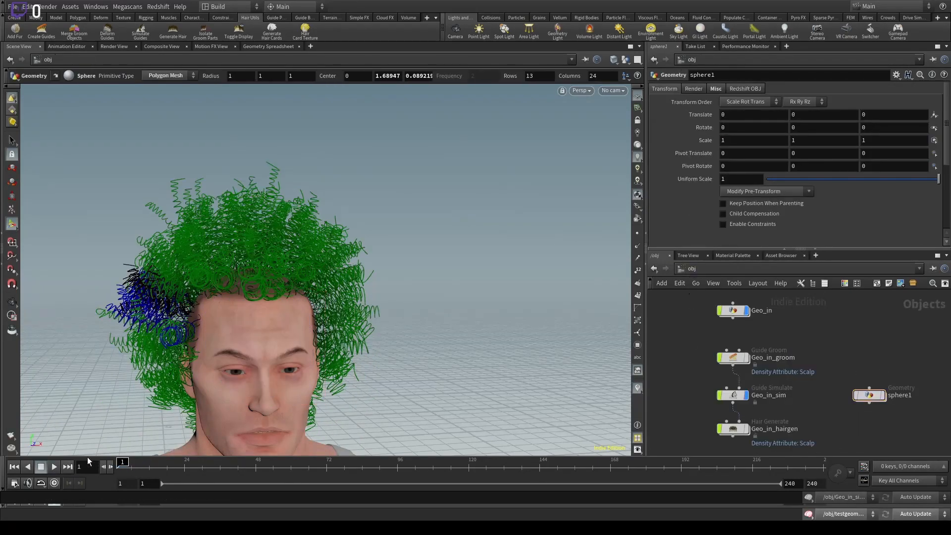
{"action": "left_click", "coordinate": [53, 467]}
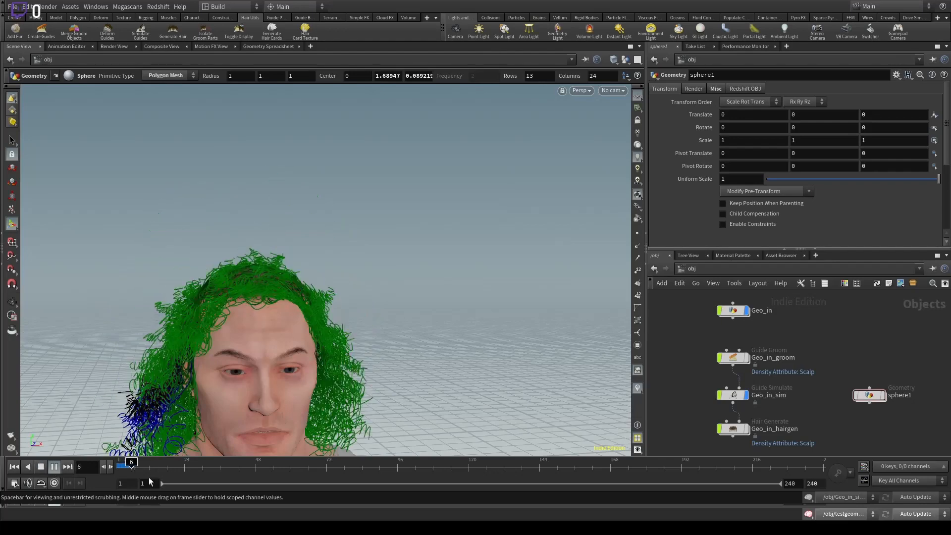
{"action": "left_click", "coordinate": [137, 465]}
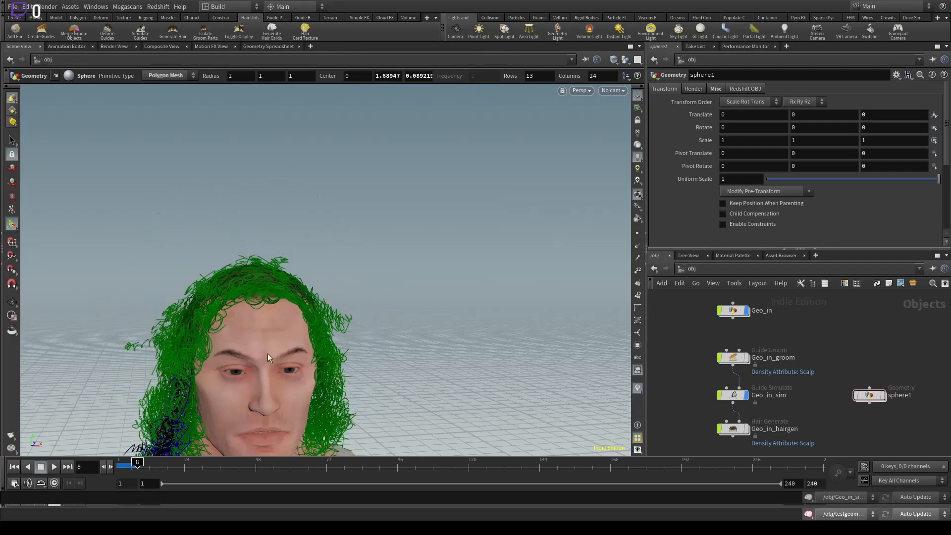
Display sphere1 again and inspect the simulated curls around the collider at frame 8.
{"action": "left_click", "coordinate": [883, 395]}
{"action": "left_click_drag", "start_coordinate": [229, 302], "coordinate": [299, 207], "text": "alt"}
{"action": "key", "text": "Return"}
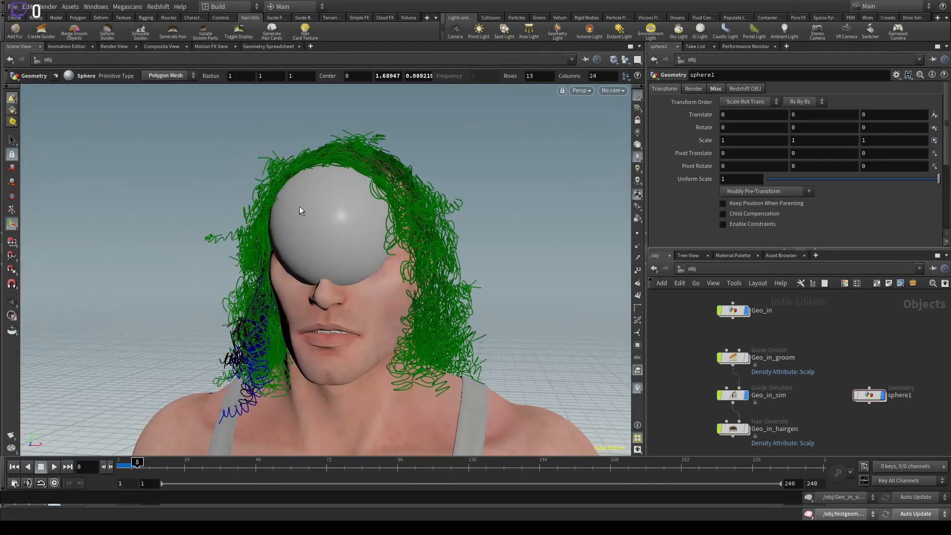
Examine how the simulated curls rest on the sphere collider from the front, three-quarter and side views.
{"action": "key", "text": "Escape"}
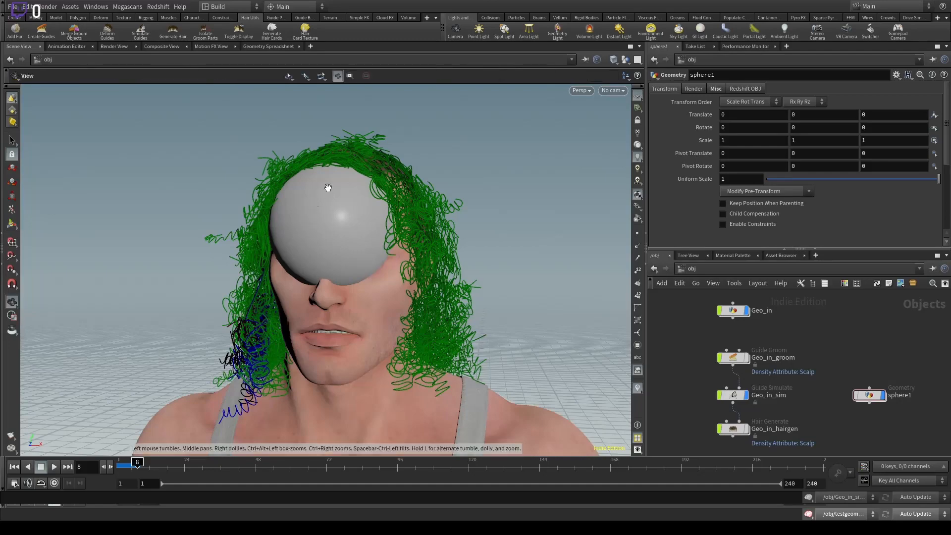
{"action": "left_click_drag", "start_coordinate": [302, 218], "coordinate": [413, 221]}
{"action": "left_click_drag", "start_coordinate": [918, 357], "coordinate": [869, 417]}
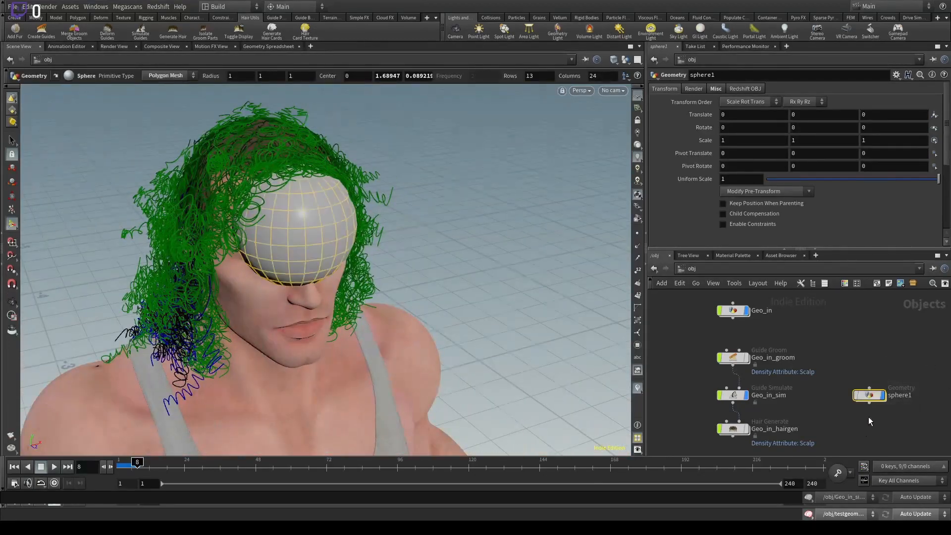
{"action": "left_click_drag", "start_coordinate": [303, 193], "coordinate": [244, 170], "text": "alt"}
{"action": "right_click_drag", "start_coordinate": [244, 170], "coordinate": [318, 254]}
{"action": "left_click_drag", "start_coordinate": [318, 254], "coordinate": [283, 225]}
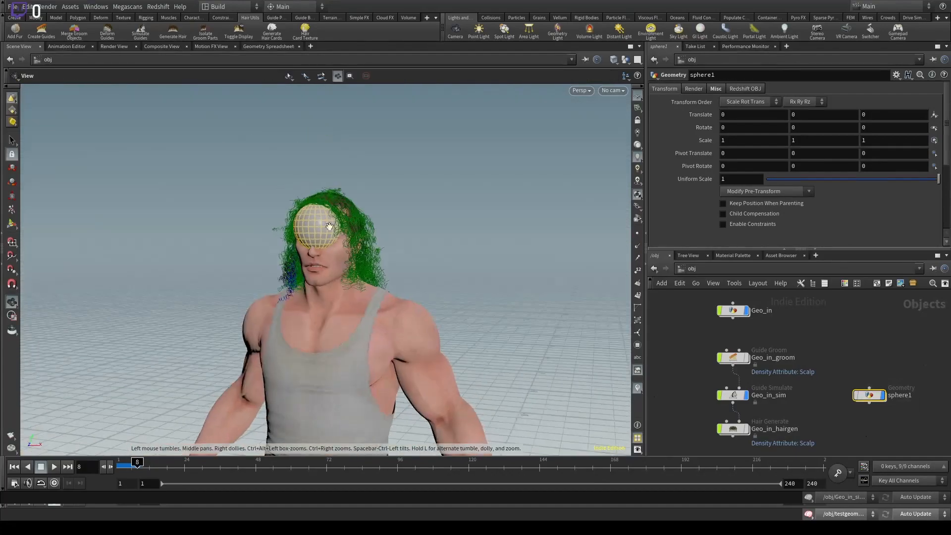
{"action": "right_click_drag", "start_coordinate": [330, 222], "coordinate": [268, 216]}
{"action": "left_click_drag", "start_coordinate": [267, 217], "coordinate": [416, 168]}
{"action": "key", "text": "Return"}
Inside sphere1, insert a Transform node between the sphere and vdbfrompolygons1 and make it the displayed node.
{"action": "double_click", "coordinate": [868, 394]}
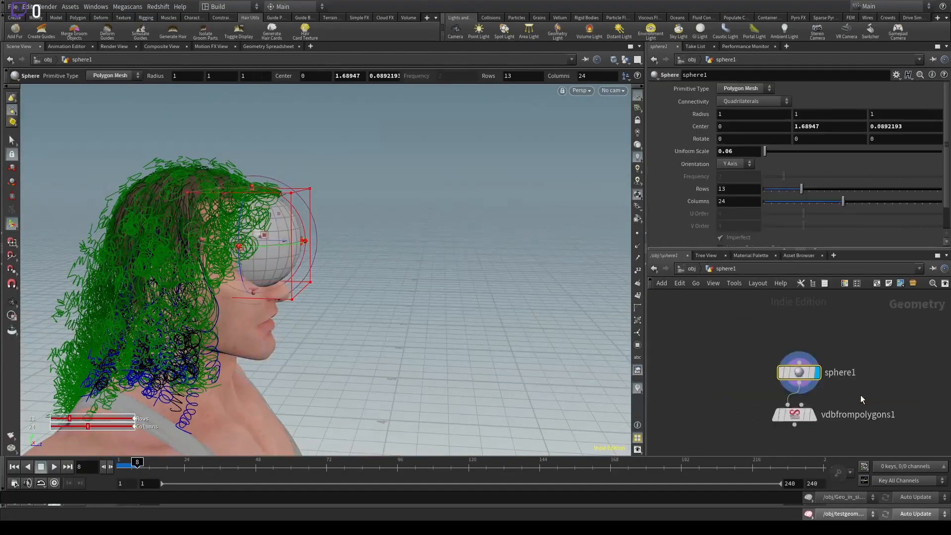
{"action": "left_click_drag", "start_coordinate": [797, 417], "coordinate": [792, 448]}
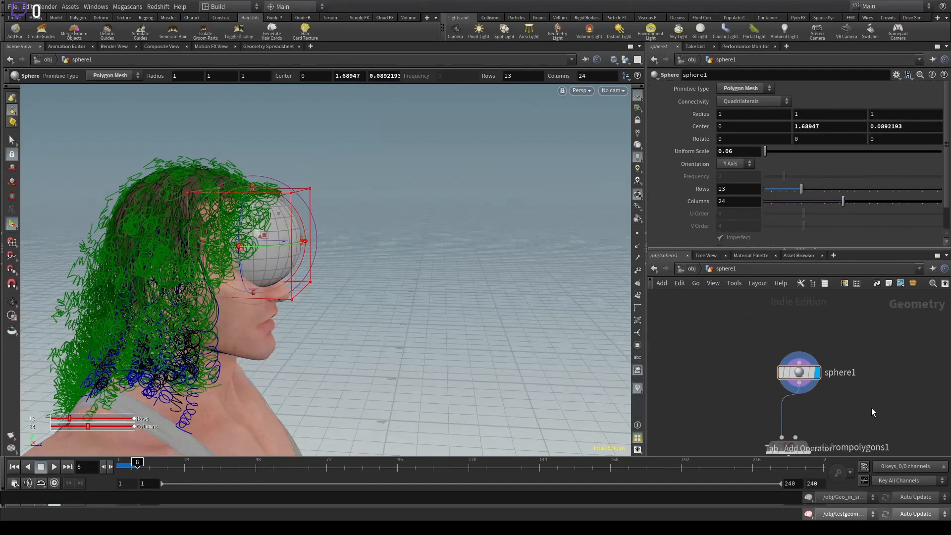
{"action": "key", "text": "Return"}
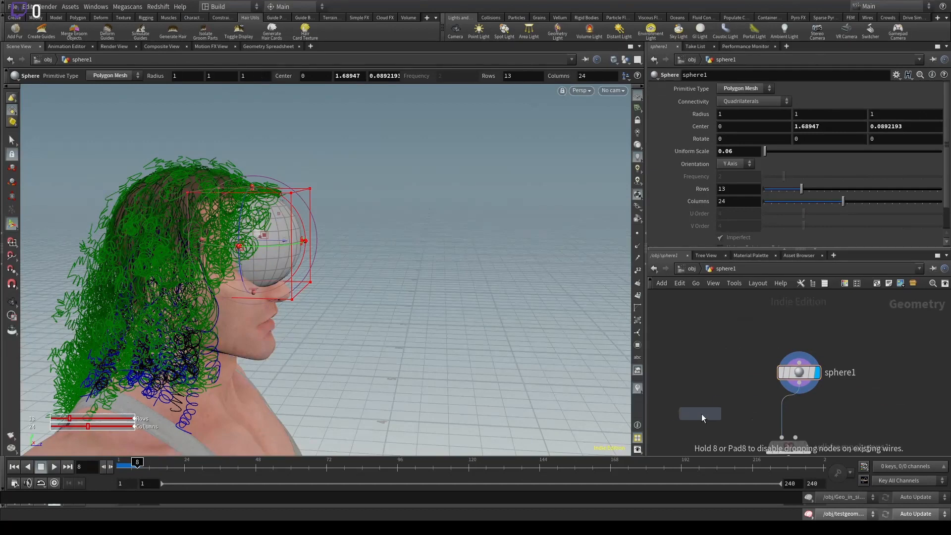
{"action": "left_click", "coordinate": [789, 405]}
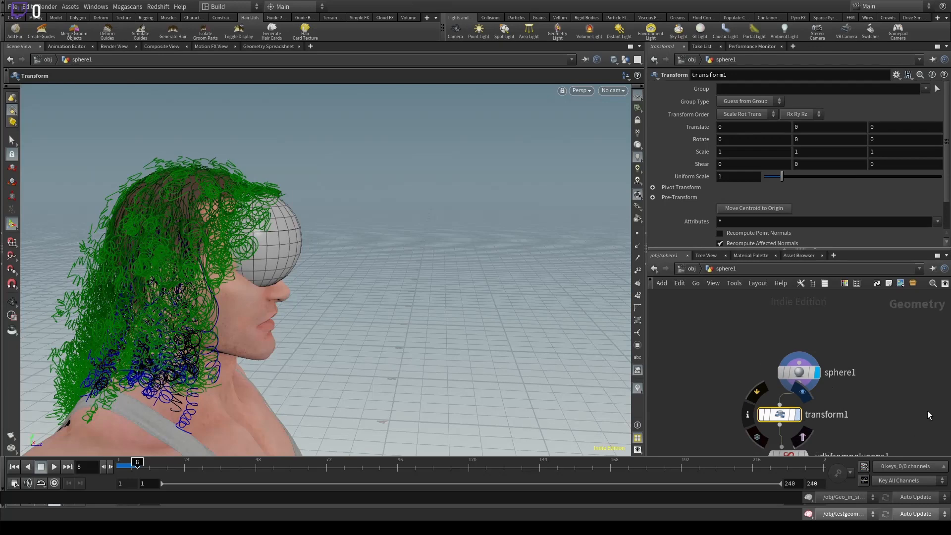
{"action": "left_click", "coordinate": [798, 414]}
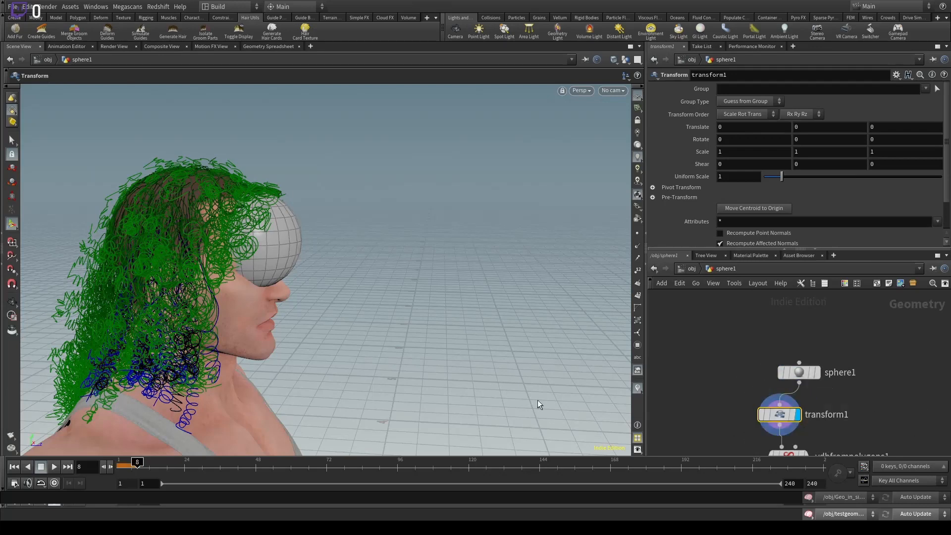
Return to frame 1 and lower the sphere primitive straight down in front of the nose.
{"action": "left_click_drag", "start_coordinate": [222, 409], "coordinate": [117, 406], "text": "alt"}
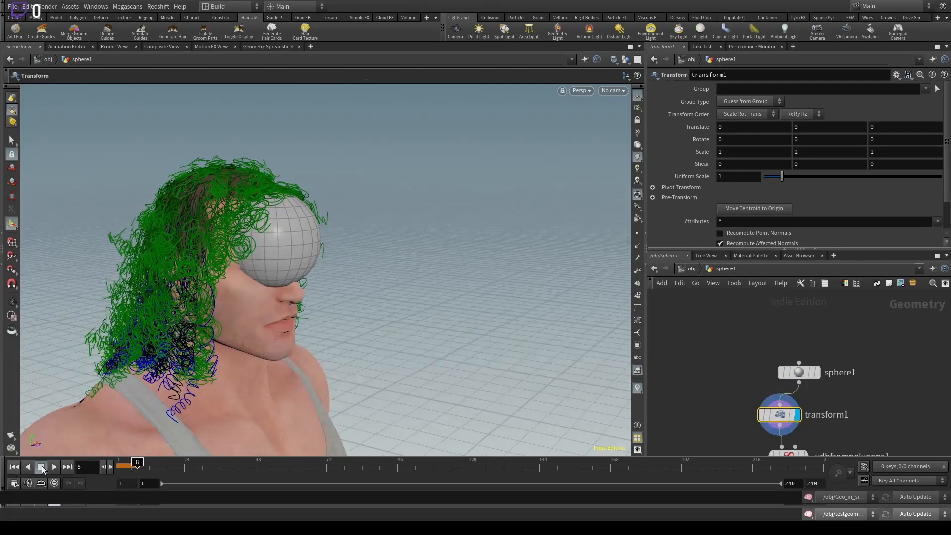
{"action": "left_click", "coordinate": [14, 467]}
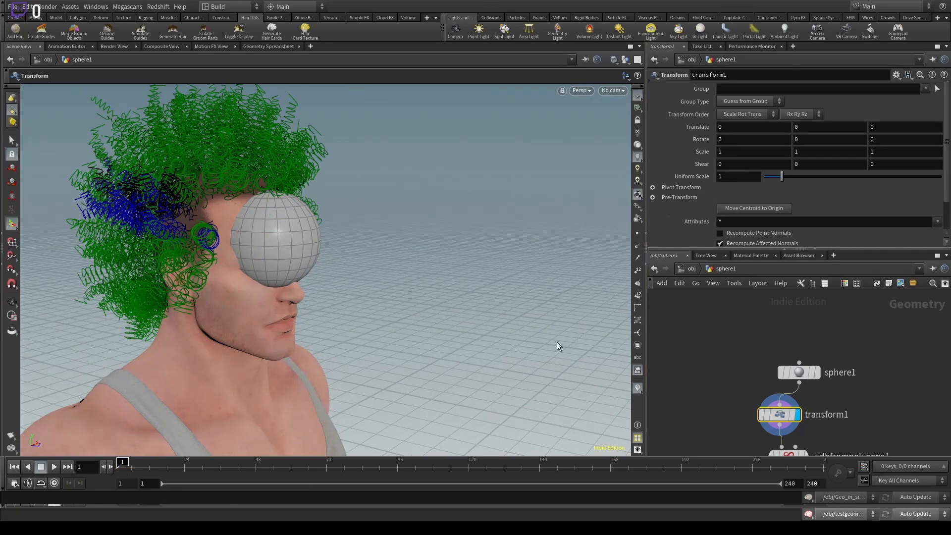
{"action": "left_click", "coordinate": [800, 373]}
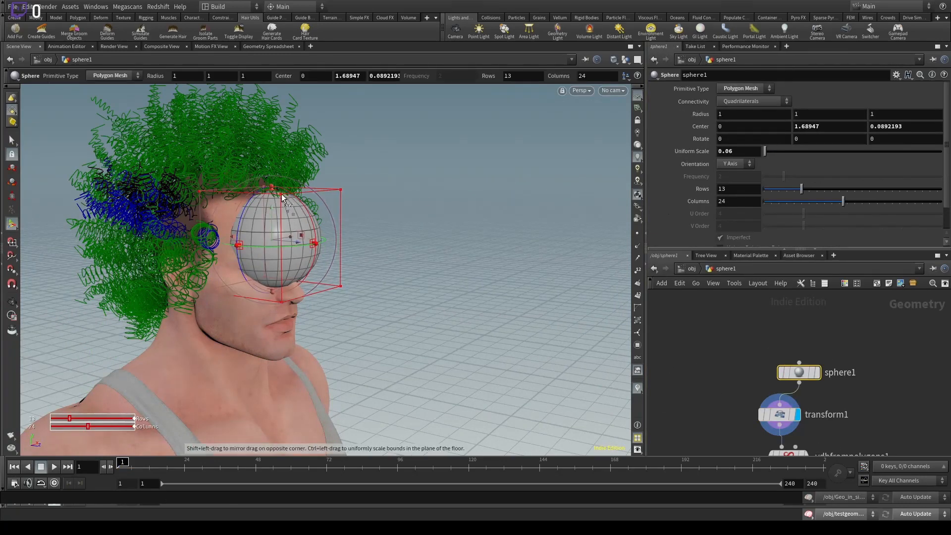
{"action": "left_click_drag", "start_coordinate": [270, 207], "coordinate": [270, 252]}
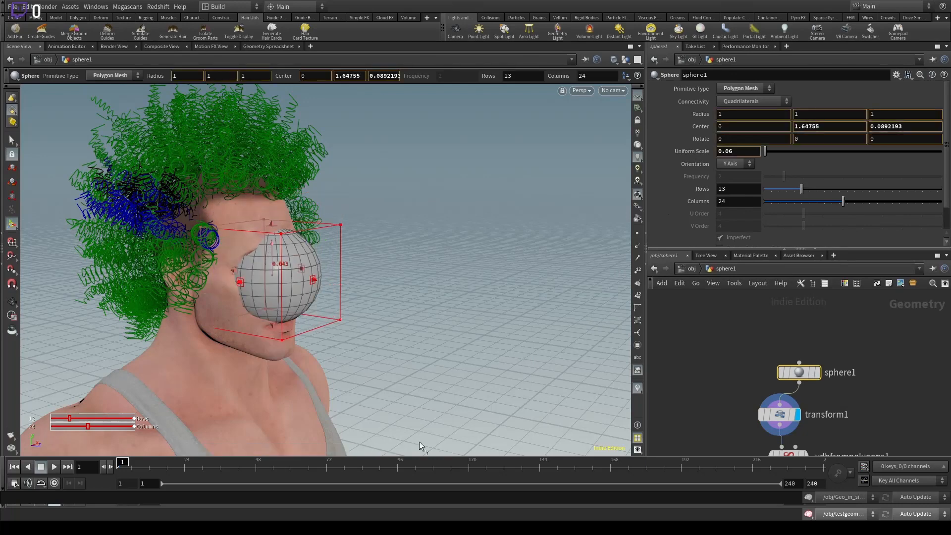
Keyframe transform1's Translate at 0, 0, 0 on frame 1 and at 0, 3, 0 on frame 12.
{"action": "left_click", "coordinate": [797, 419]}
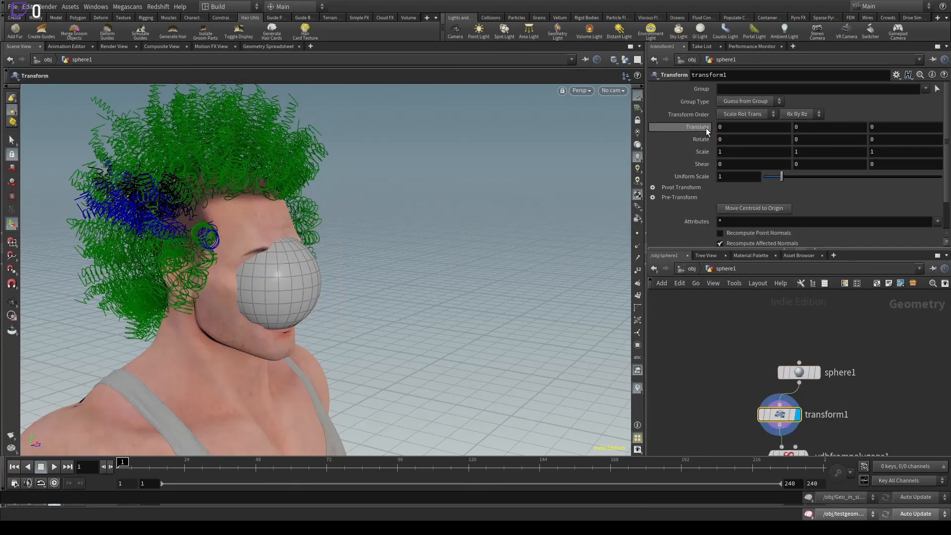
{"action": "left_click", "coordinate": [706, 127], "text": "alt"}
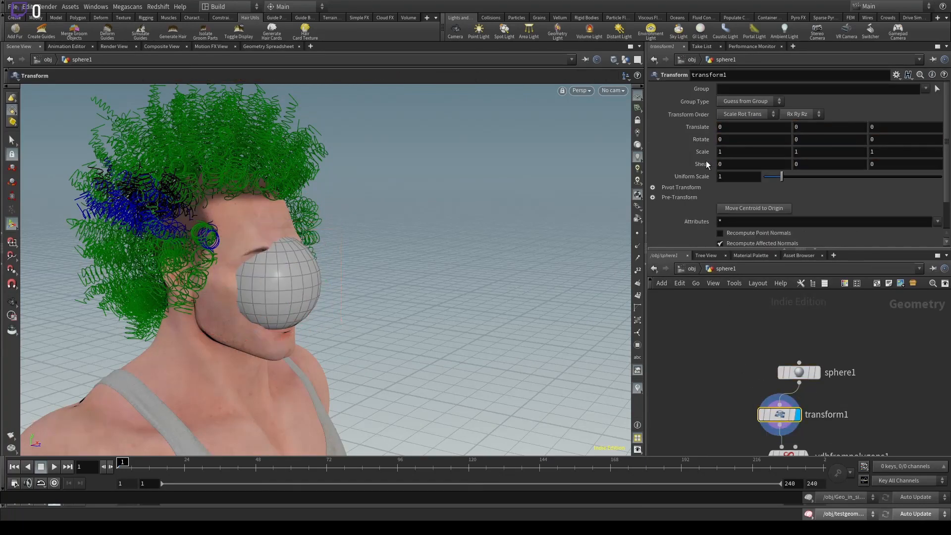
{"action": "left_click", "coordinate": [137, 465]}
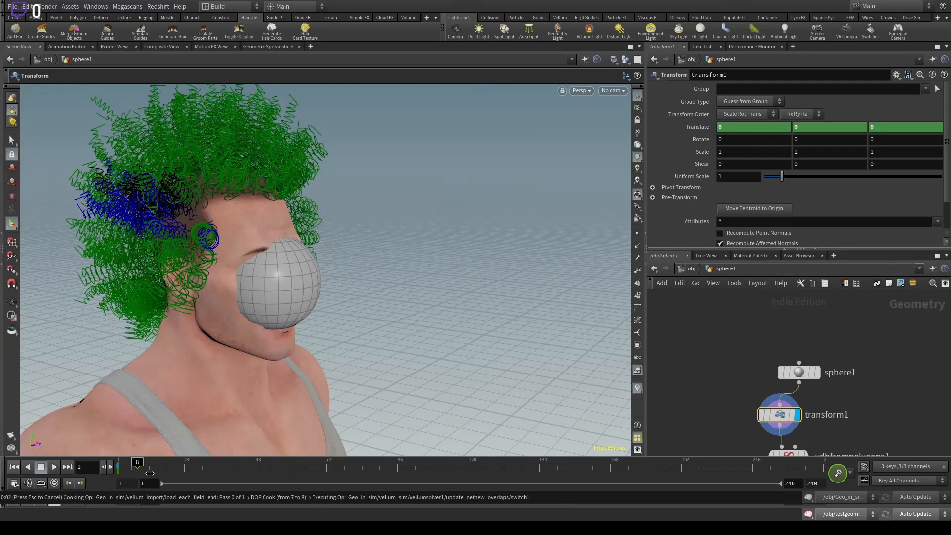
{"action": "left_click", "coordinate": [149, 473]}
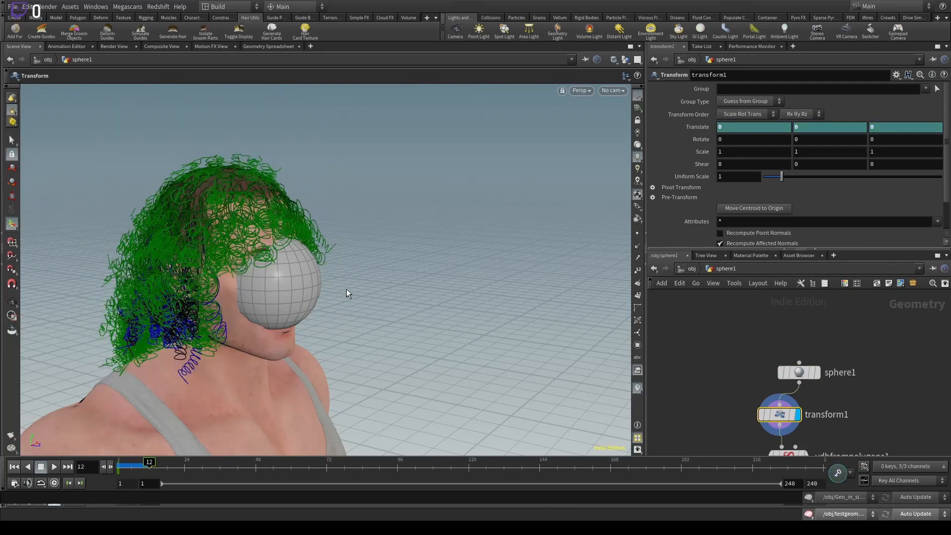
{"action": "left_click", "coordinate": [12, 224]}
{"action": "middle_click_drag", "start_coordinate": [889, 116], "coordinate": [950, 113]}
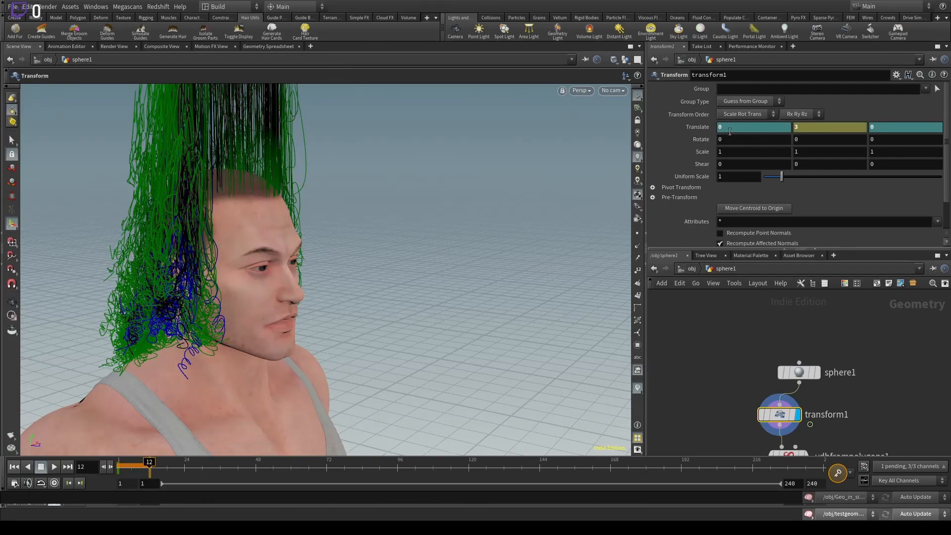
{"action": "key", "text": "k"}
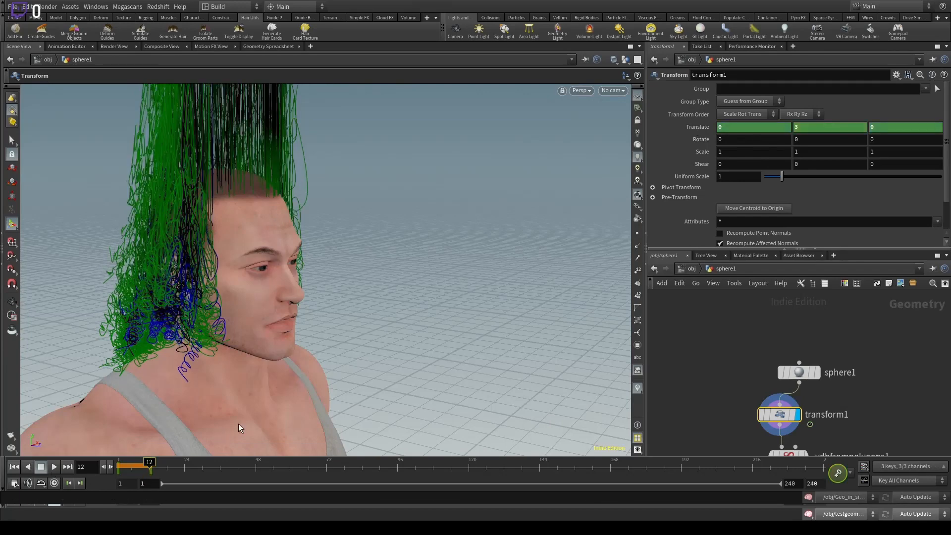
Play the simulation from frame 1 to frame 7 and examine the guides around the rising sphere from several angles.
{"action": "left_click", "coordinate": [14, 467]}
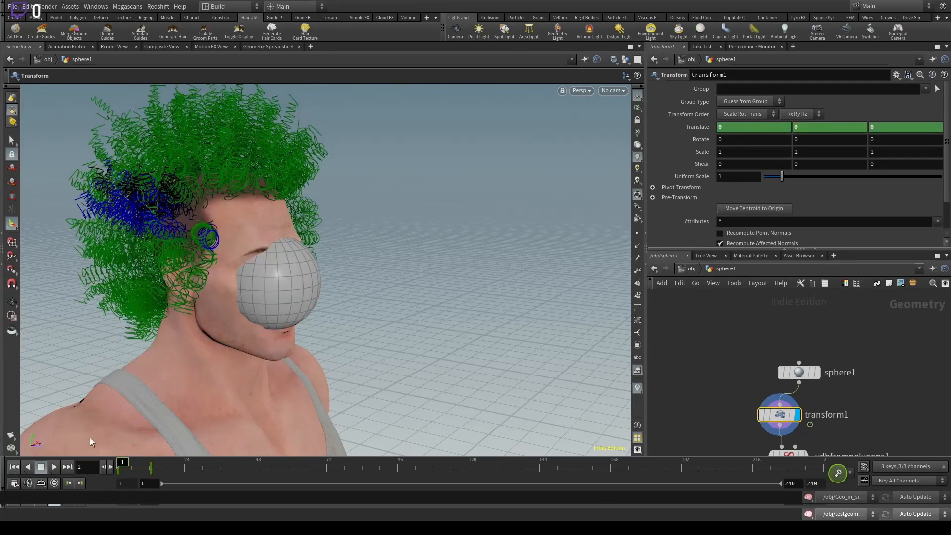
{"action": "left_click", "coordinate": [53, 466]}
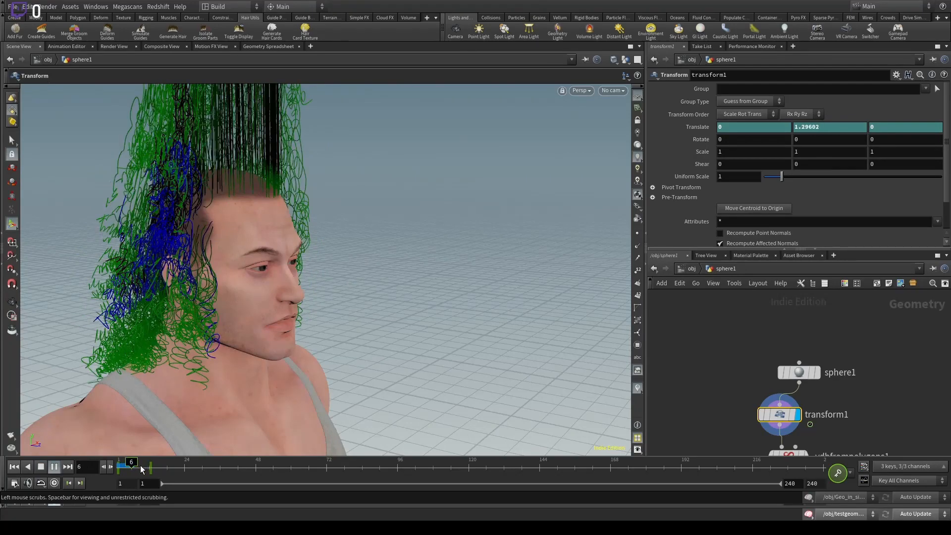
{"action": "key", "text": "Escape"}
{"action": "right_click_drag", "start_coordinate": [428, 293], "coordinate": [136, 240]}
{"action": "left_click_drag", "start_coordinate": [136, 239], "coordinate": [212, 177]}
{"action": "right_click_drag", "start_coordinate": [212, 177], "coordinate": [243, 223]}
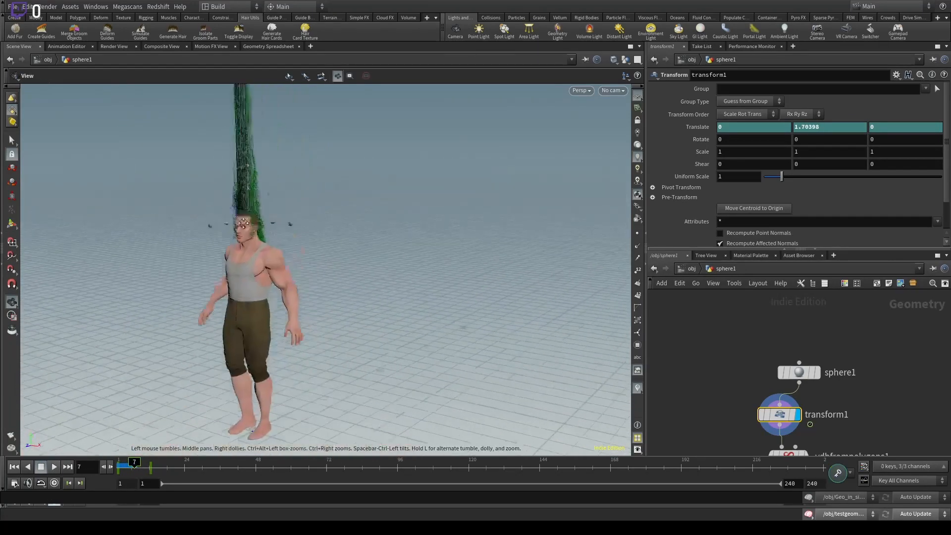
{"action": "middle_click_drag", "start_coordinate": [243, 223], "coordinate": [216, 313]}
{"action": "left_click_drag", "start_coordinate": [255, 242], "coordinate": [303, 231]}
{"action": "left_click_drag", "start_coordinate": [233, 319], "coordinate": [101, 315]}
{"action": "middle_click_drag", "start_coordinate": [266, 247], "coordinate": [245, 344]}
{"action": "left_click_drag", "start_coordinate": [197, 158], "coordinate": [200, 235]}
{"action": "right_click_drag", "start_coordinate": [208, 223], "coordinate": [141, 267]}
{"action": "left_click_drag", "start_coordinate": [141, 267], "coordinate": [295, 192]}
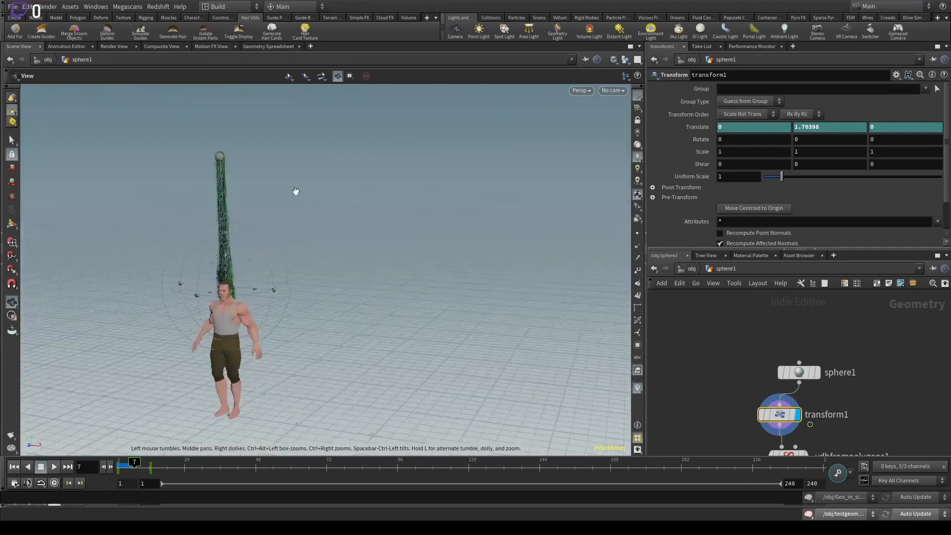
{"action": "key", "text": "Return"}
With the simulation disabled, lower transform1's Translate Y keyframe on frame 12 to about 0.19.
{"action": "left_click", "coordinate": [14, 467]}
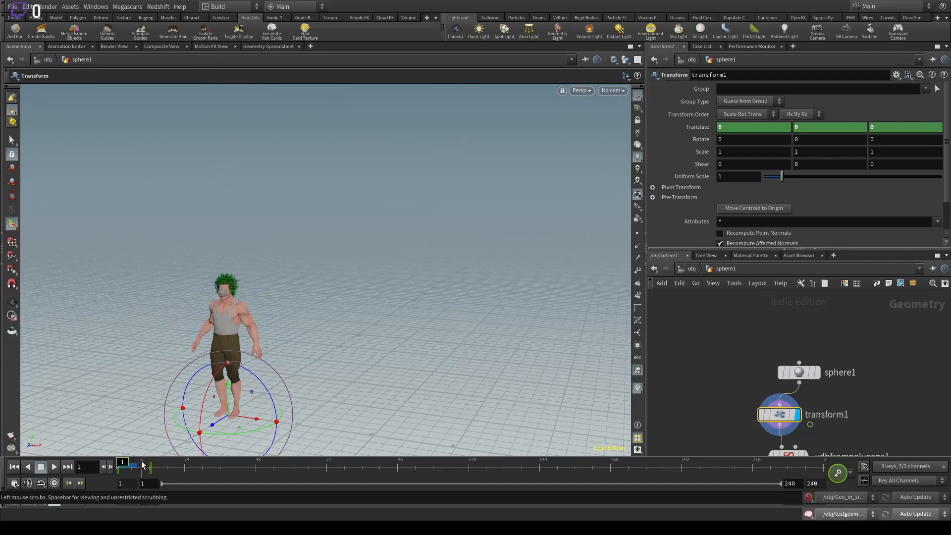
{"action": "key", "text": "Up"}
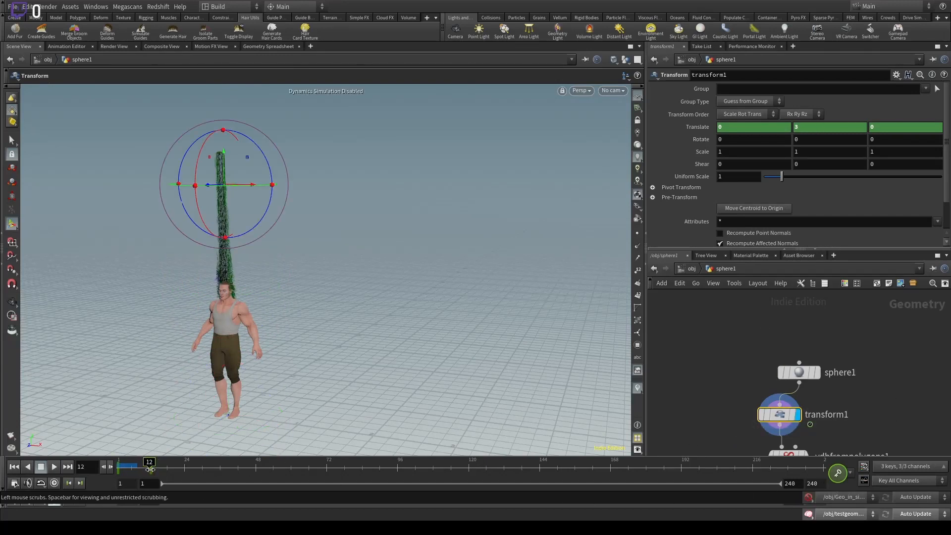
{"action": "left_click", "coordinate": [800, 128]}
{"action": "type", "text": "1.2"}
{"action": "key", "text": "Return"}
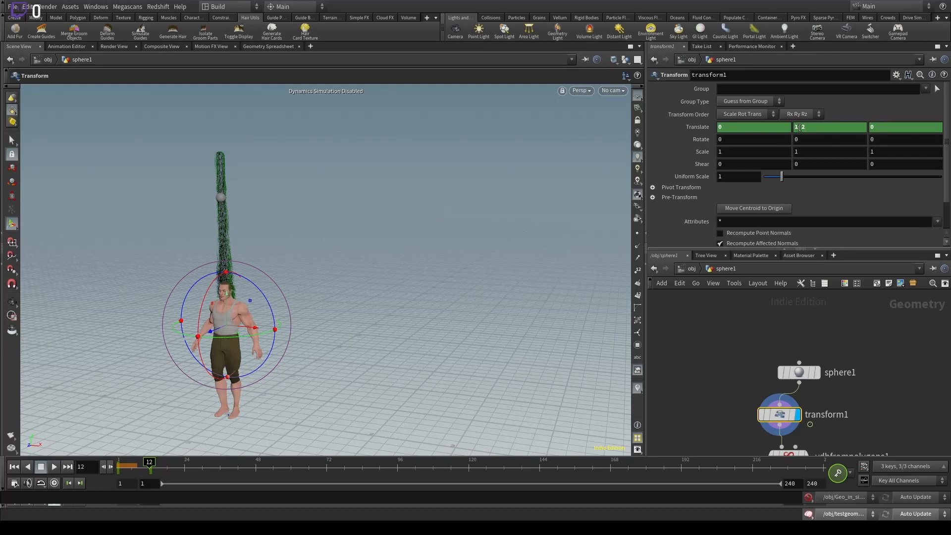
{"action": "type", "text": "0"}
{"action": "key", "text": "Return"}
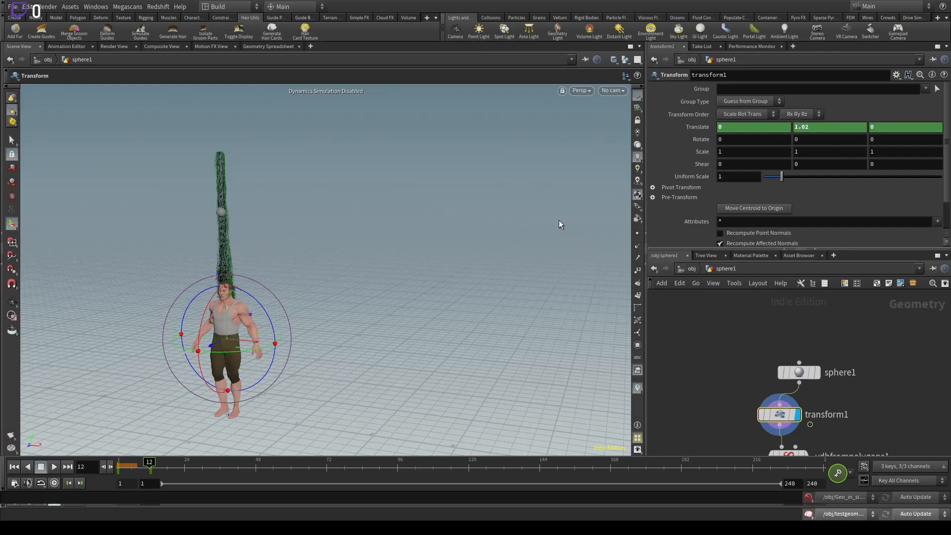
{"action": "left_click_drag", "start_coordinate": [224, 309], "coordinate": [230, 375]}
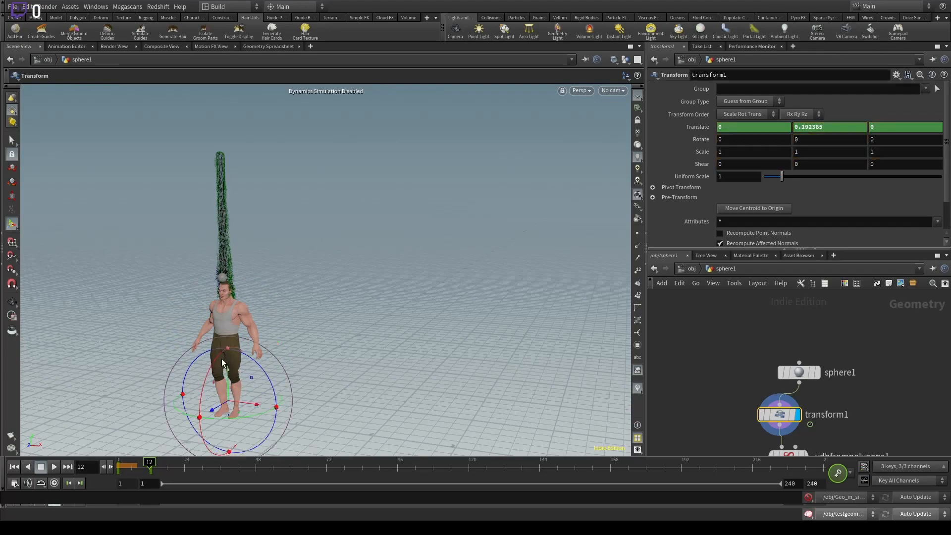
Move the sphere forward from the face on frame 12, setting transform1's Translate Z to about 0.11.
{"action": "right_click_drag", "start_coordinate": [221, 347], "coordinate": [360, 241], "text": "alt"}
{"action": "left_click_drag", "start_coordinate": [360, 241], "coordinate": [426, 270]}
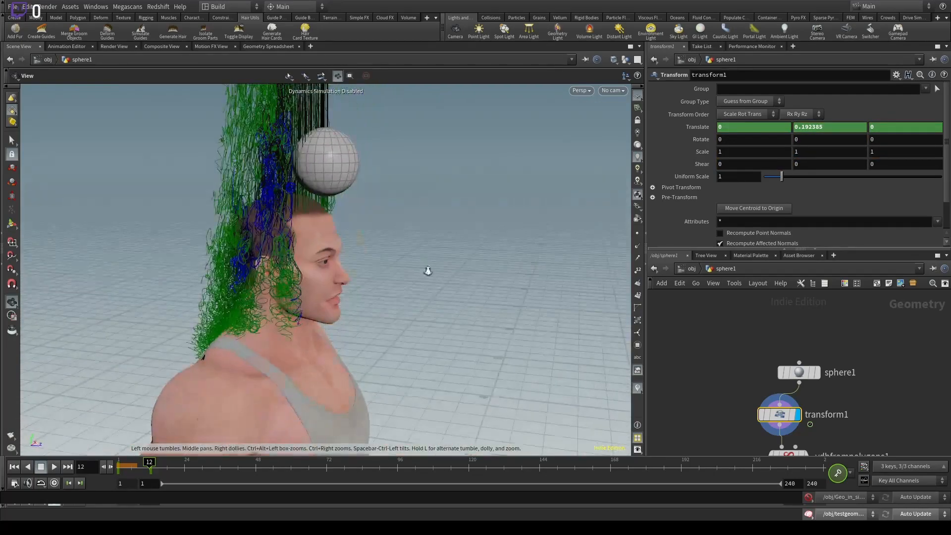
{"action": "right_click_drag", "start_coordinate": [426, 269], "coordinate": [483, 280]}
{"action": "left_click_drag", "start_coordinate": [339, 346], "coordinate": [352, 282], "text": "alt"}
{"action": "right_click_drag", "start_coordinate": [345, 241], "coordinate": [215, 331], "text": "alt"}
{"action": "left_click_drag", "start_coordinate": [358, 379], "coordinate": [373, 379]}
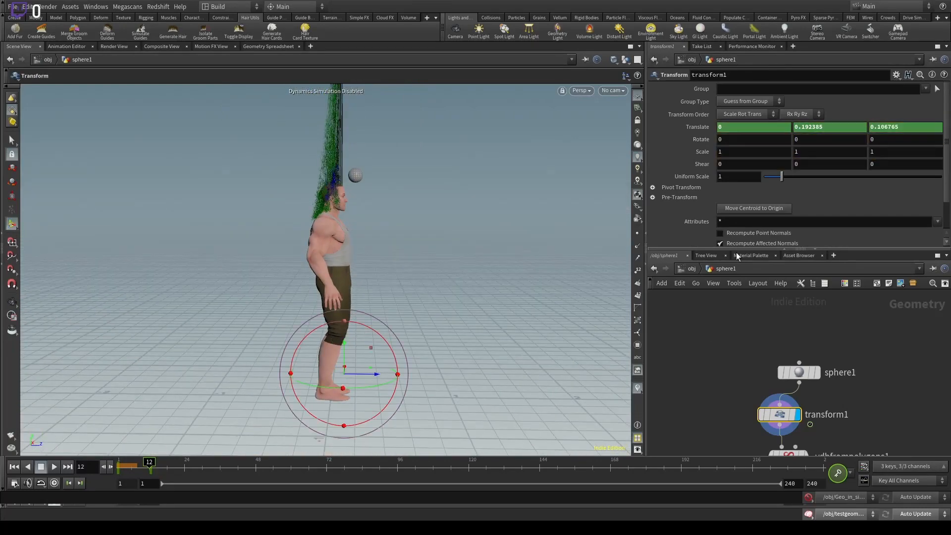
Return to frame 1 at the object level and rerun the re-enabled guide simulation to frame 13.
{"action": "left_click", "coordinate": [16, 467]}
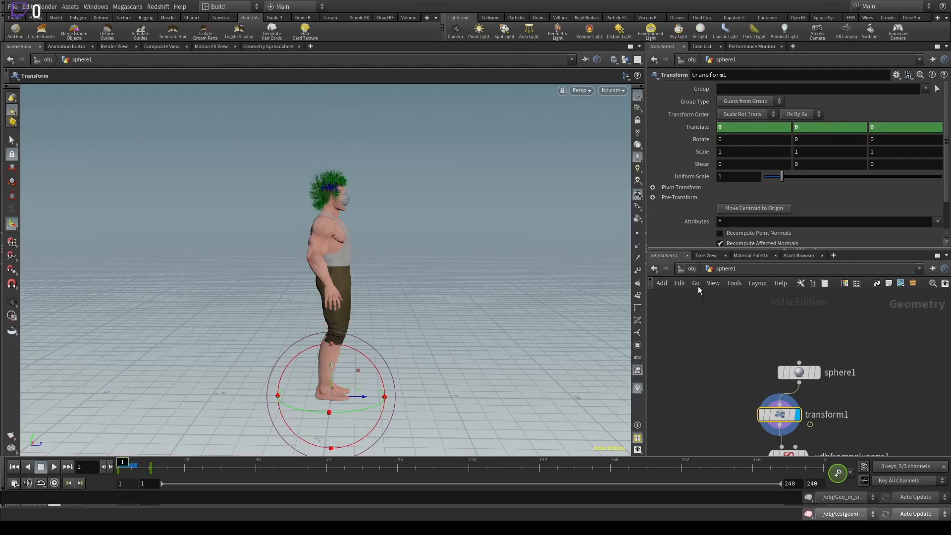
{"action": "left_click", "coordinate": [690, 269]}
{"action": "key", "text": "t"}
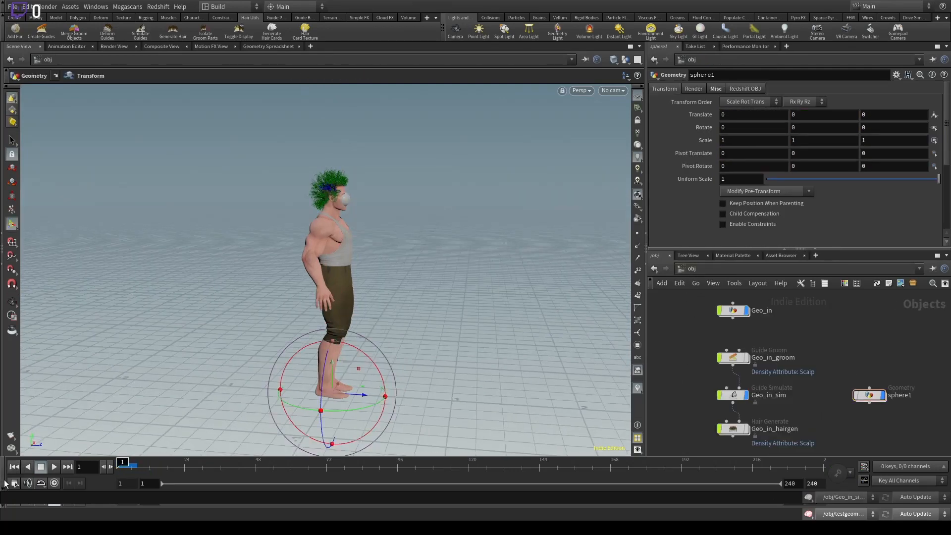
{"action": "left_click", "coordinate": [52, 471]}
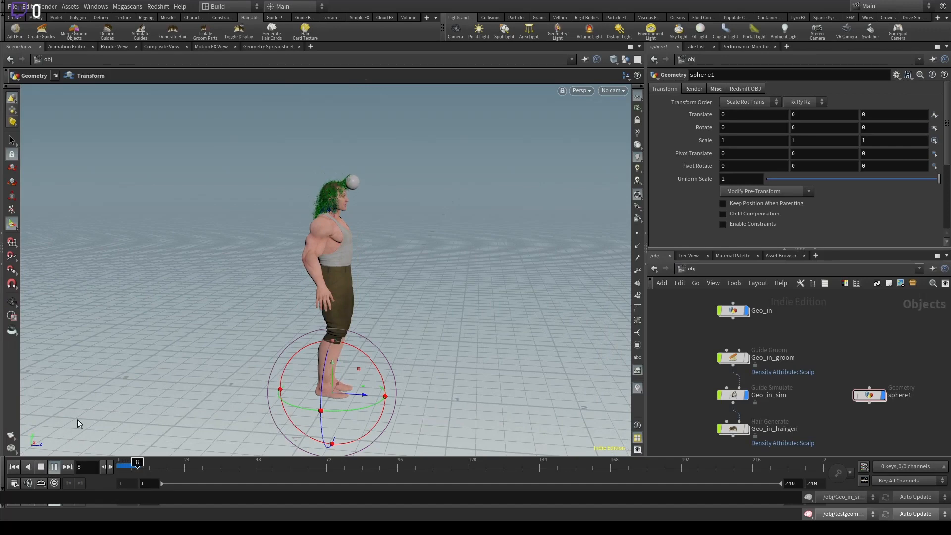
{"action": "left_click", "coordinate": [153, 464]}
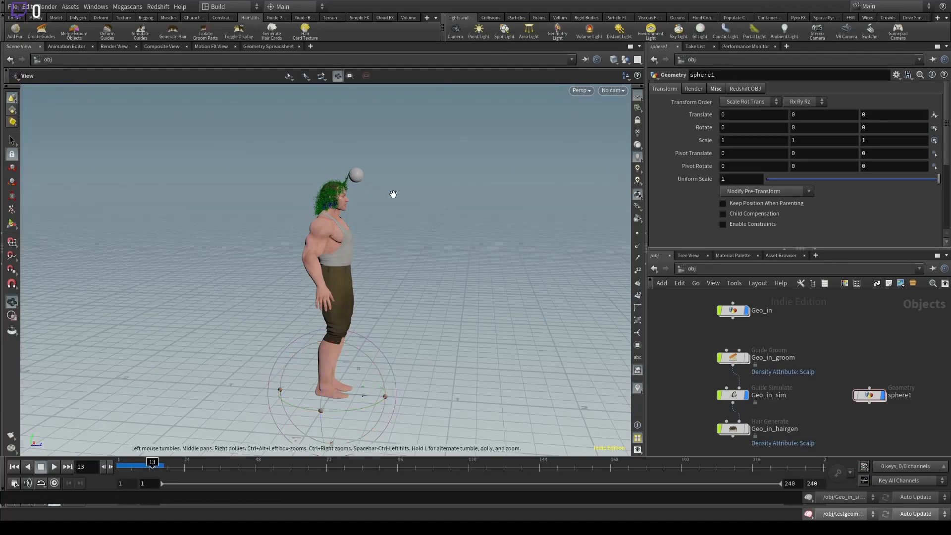
Examine the curls under the raised sphere up close from the front and step back to frame 12.
{"action": "right_click_drag", "start_coordinate": [326, 168], "coordinate": [679, 212], "text": "alt"}
{"action": "left_click_drag", "start_coordinate": [540, 234], "coordinate": [350, 248], "text": "alt"}
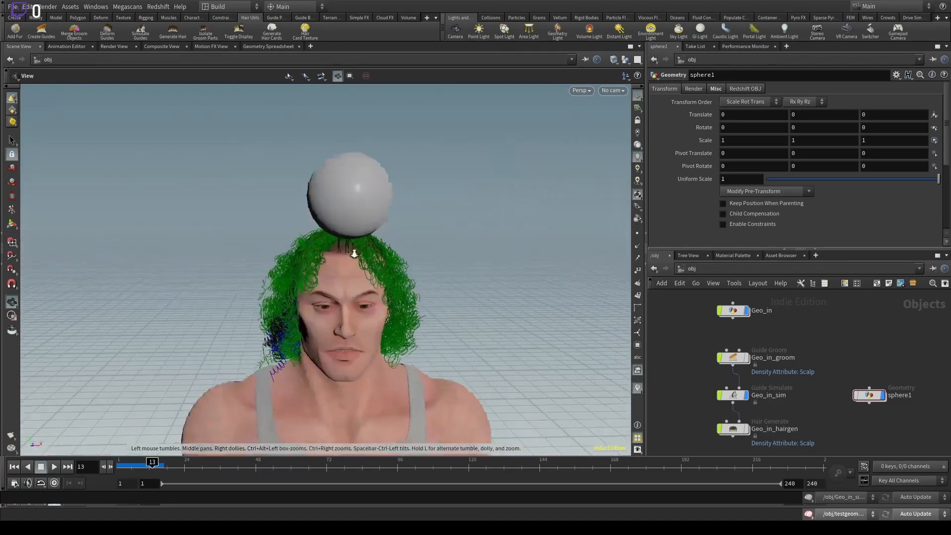
{"action": "right_click_drag", "start_coordinate": [350, 248], "coordinate": [401, 248], "text": "alt"}
{"action": "left_click_drag", "start_coordinate": [357, 248], "coordinate": [359, 323], "text": "alt"}
{"action": "key", "text": "Escape"}
{"action": "left_click", "coordinate": [148, 473]}
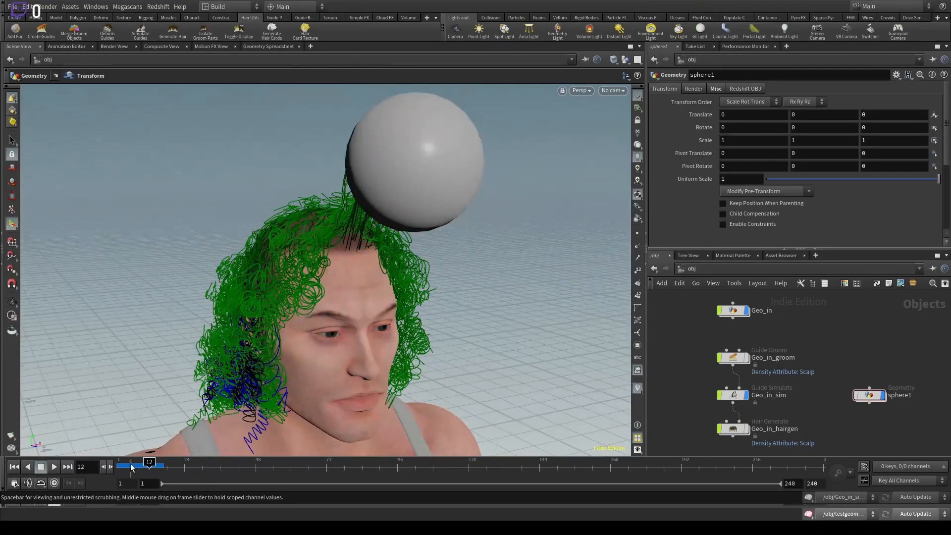
Examine the curls around the raised sphere on frame 12 from behind, from the side and up close at the front.
{"action": "left_click_drag", "start_coordinate": [376, 149], "coordinate": [492, 193], "text": "alt"}
{"action": "left_click_drag", "start_coordinate": [304, 166], "coordinate": [73, 354], "text": "alt"}
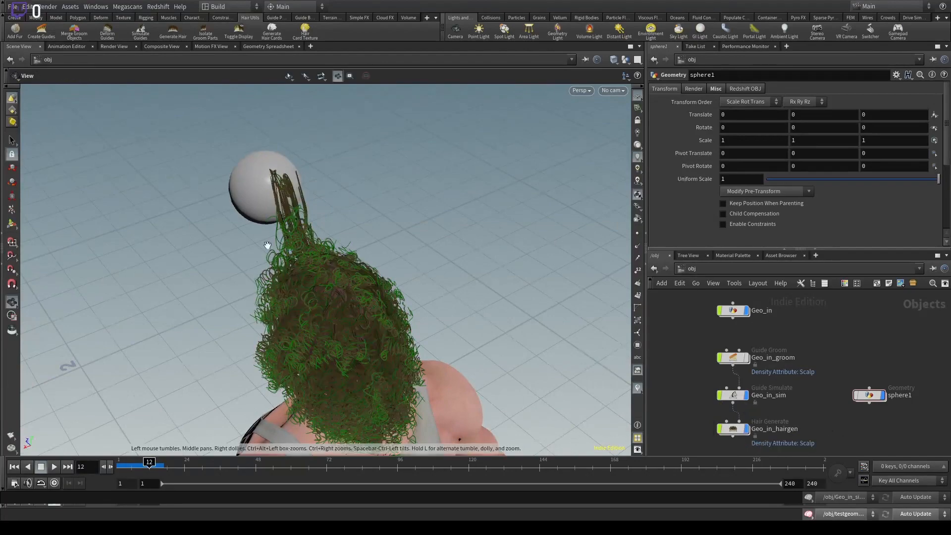
{"action": "right_click_drag", "start_coordinate": [267, 245], "coordinate": [272, 322]}
{"action": "right_click_drag", "start_coordinate": [489, 240], "coordinate": [106, 407]}
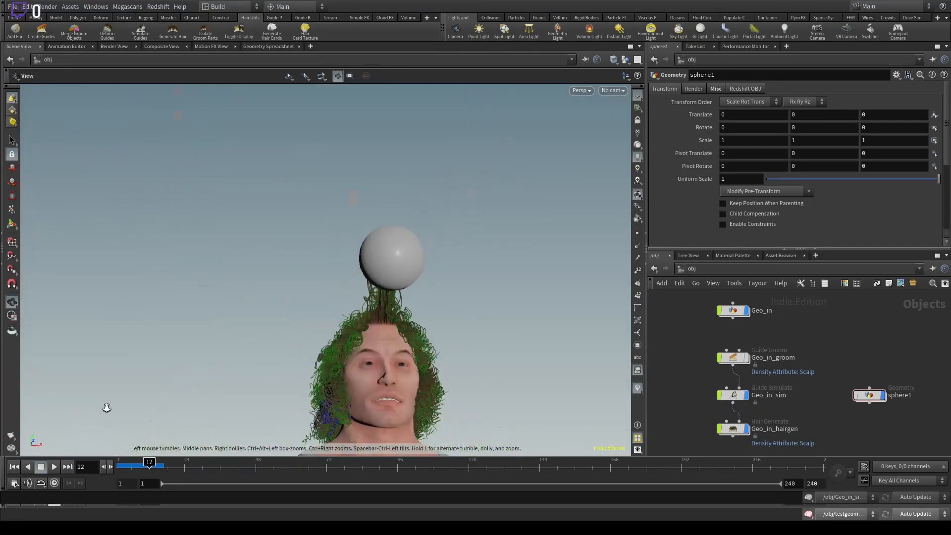
{"action": "mouse_move", "coordinate": [414, 359]}
{"action": "left_mouse_down"}
{"action": "mouse_move", "coordinate": [352, 393]}
{"action": "mouse_move", "coordinate": [351, 413]}
{"action": "left_mouse_up"}
{"action": "left_click_drag", "start_coordinate": [434, 343], "coordinate": [352, 332]}
{"action": "right_click_drag", "start_coordinate": [432, 323], "coordinate": [606, 317]}
{"action": "left_click_drag", "start_coordinate": [520, 281], "coordinate": [370, 293]}
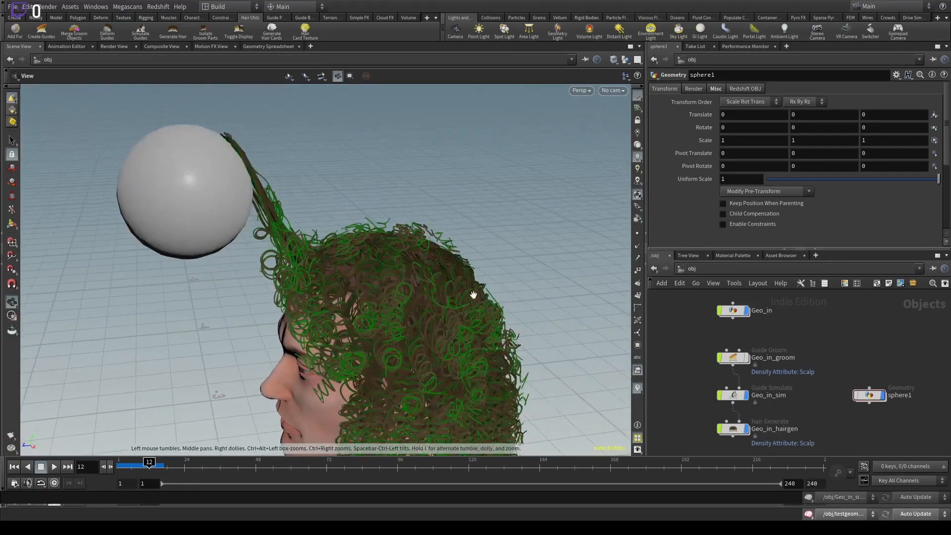
{"action": "left_click_drag", "start_coordinate": [474, 295], "coordinate": [603, 265]}
{"action": "middle_click_drag", "start_coordinate": [321, 337], "coordinate": [367, 215]}
{"action": "left_click_drag", "start_coordinate": [367, 214], "coordinate": [100, 346]}
{"action": "left_click_drag", "start_coordinate": [317, 275], "coordinate": [371, 274]}
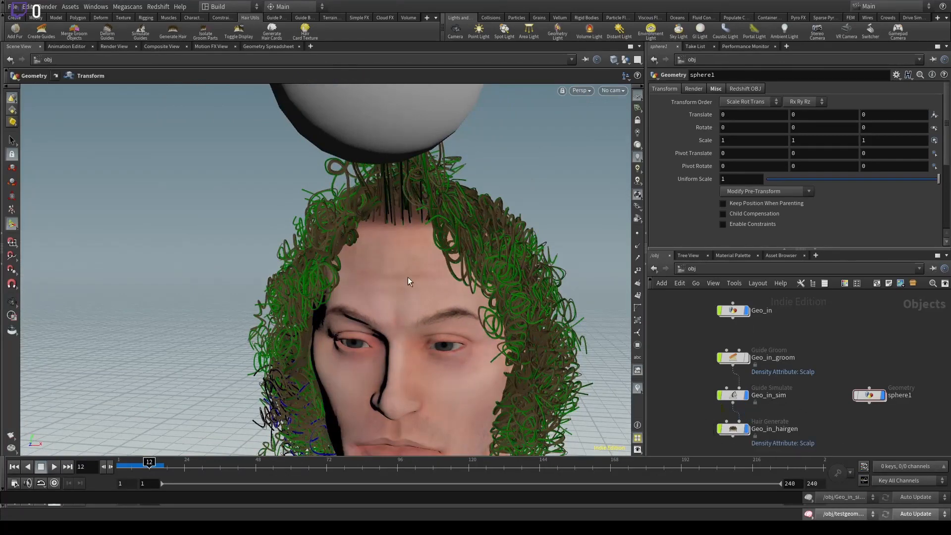
{"action": "left_click_drag", "start_coordinate": [408, 278], "coordinate": [277, 334]}
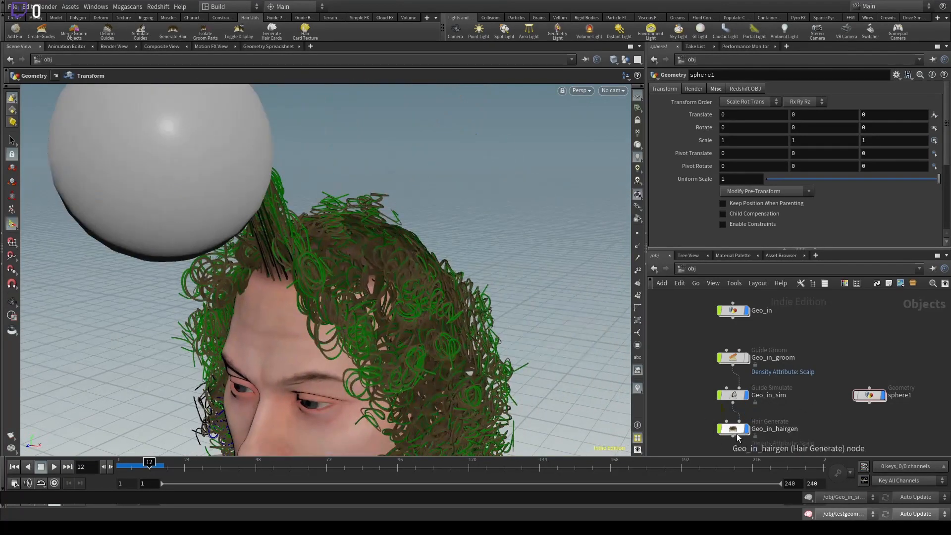
Hide the generated hair of Geo_in_hairgen and delete the sphere1 collider object.
{"action": "left_click", "coordinate": [748, 428]}
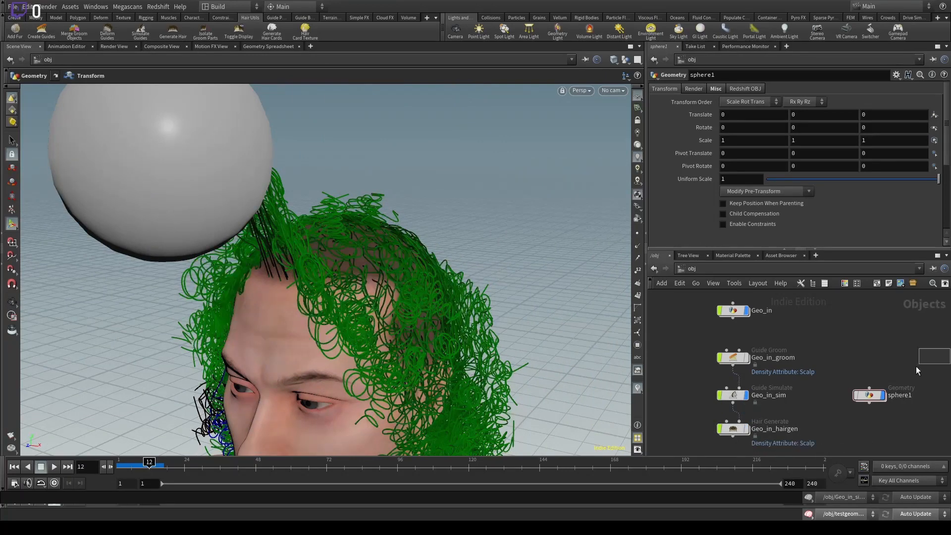
{"action": "left_click", "coordinate": [899, 396]}
{"action": "key", "text": "Delete"}
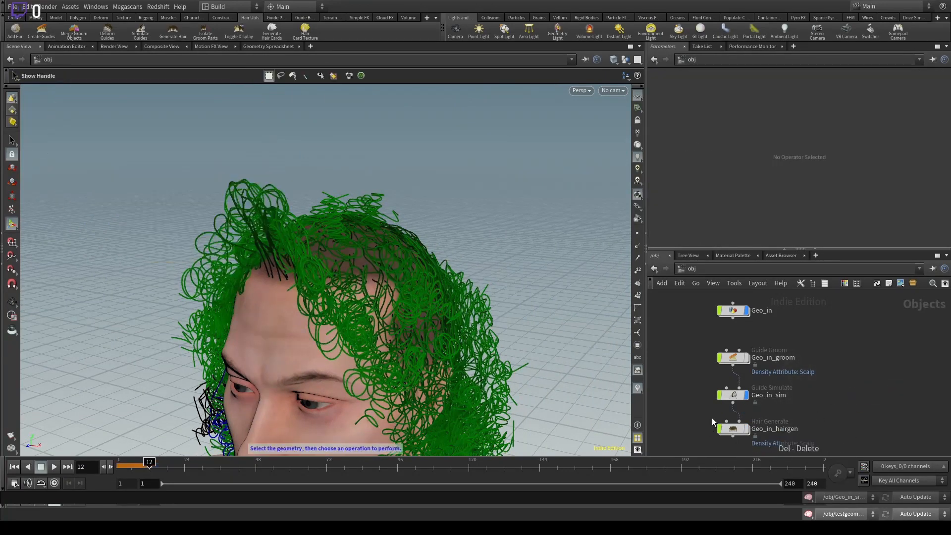
Rerun the guide simulation without the sphere from frame 1, stop at frame 4 and inspect the falling curls.
{"action": "left_click", "coordinate": [12, 468]}
{"action": "left_click", "coordinate": [52, 468]}
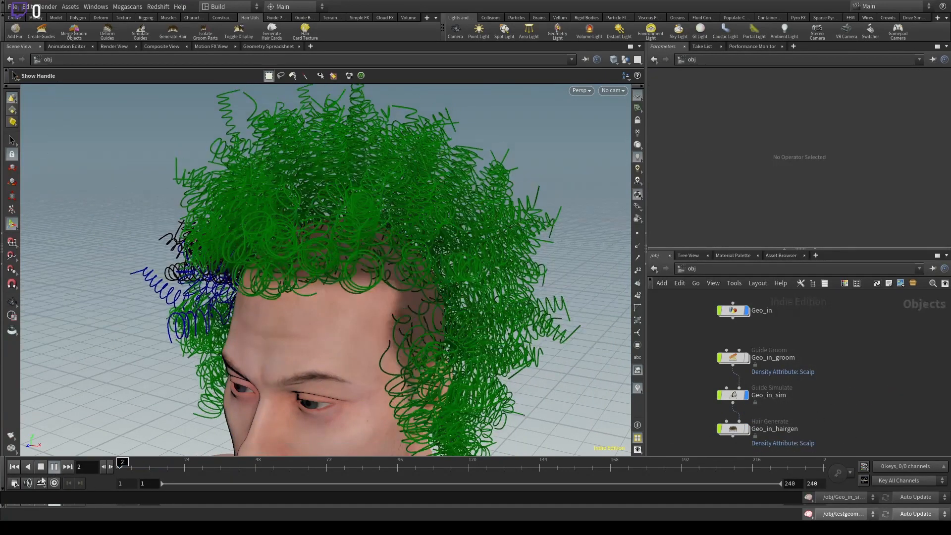
{"action": "left_click_drag", "start_coordinate": [128, 465], "coordinate": [125, 465]}
{"action": "left_click_drag", "start_coordinate": [233, 382], "coordinate": [284, 344], "text": "alt"}
{"action": "right_click_drag", "start_coordinate": [285, 343], "coordinate": [273, 333], "text": "alt"}
{"action": "middle_click_drag", "start_coordinate": [273, 333], "coordinate": [247, 280], "text": "alt"}
{"action": "left_click_drag", "start_coordinate": [248, 280], "coordinate": [255, 251], "text": "alt"}
{"action": "right_click_drag", "start_coordinate": [254, 250], "coordinate": [347, 233], "text": "alt"}
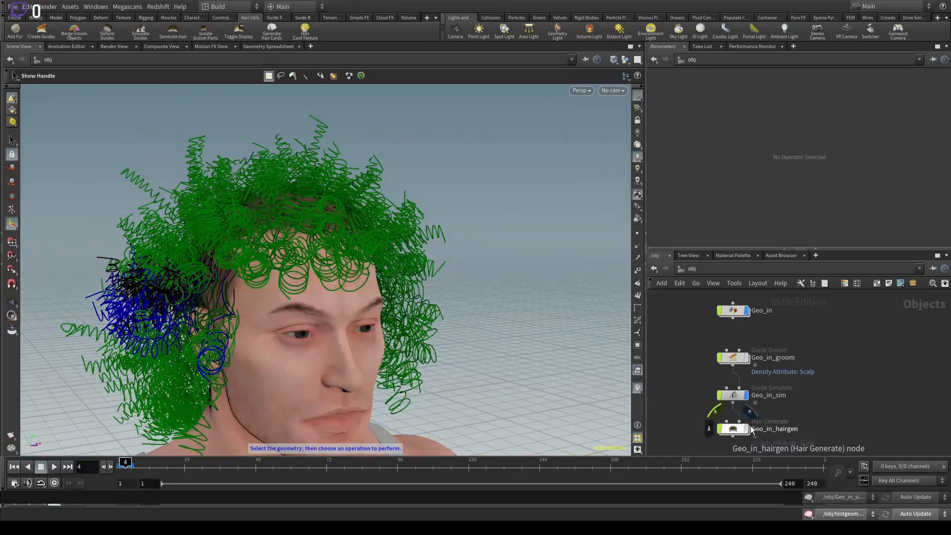
Enable Freeze Frame on Geo_in_sim, interrupt the cooking, return to frame 1 and set the freeze frame to 4.
{"action": "left_click_drag", "start_coordinate": [745, 430], "coordinate": [749, 430]}
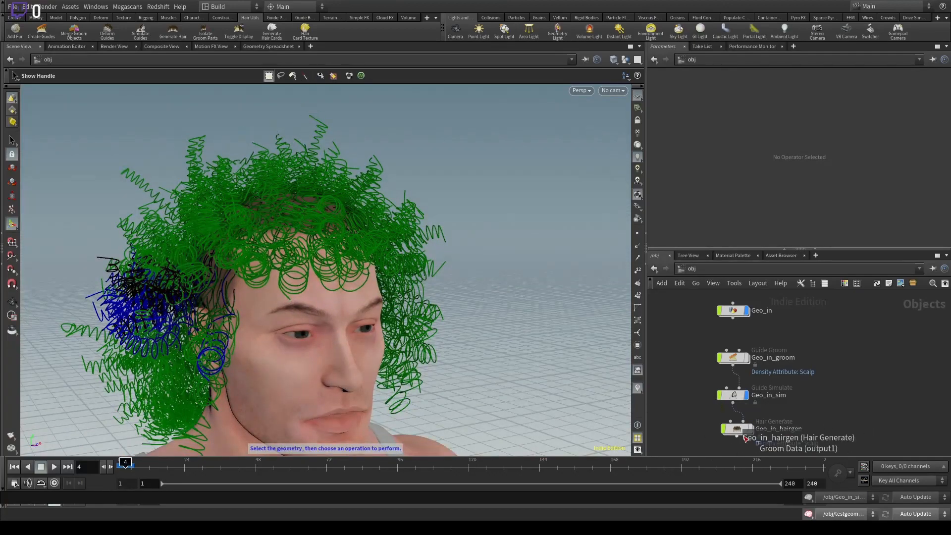
{"action": "mouse_move", "coordinate": [744, 429]}
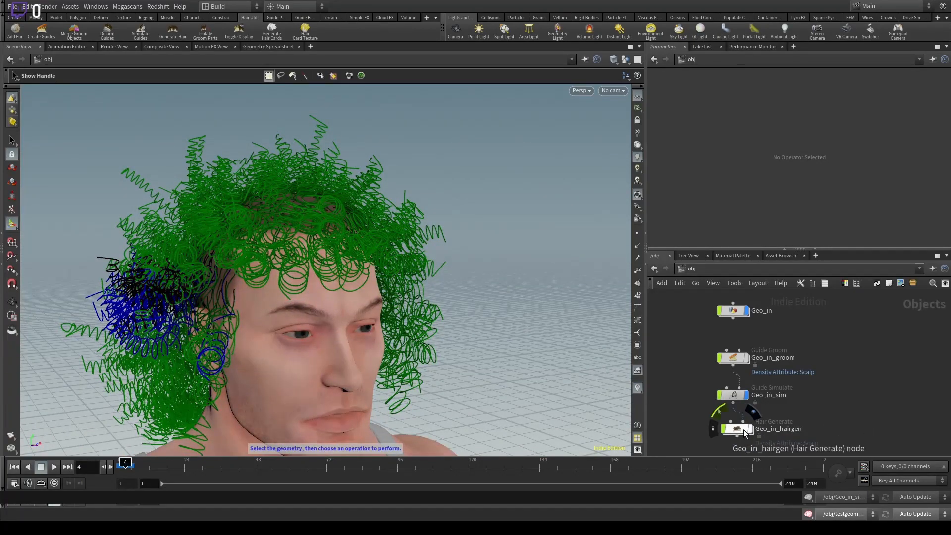
{"action": "left_click", "coordinate": [733, 397]}
{"action": "scroll", "coordinate": [697, 156], "scroll_direction": "up", "scroll_amount": 5}
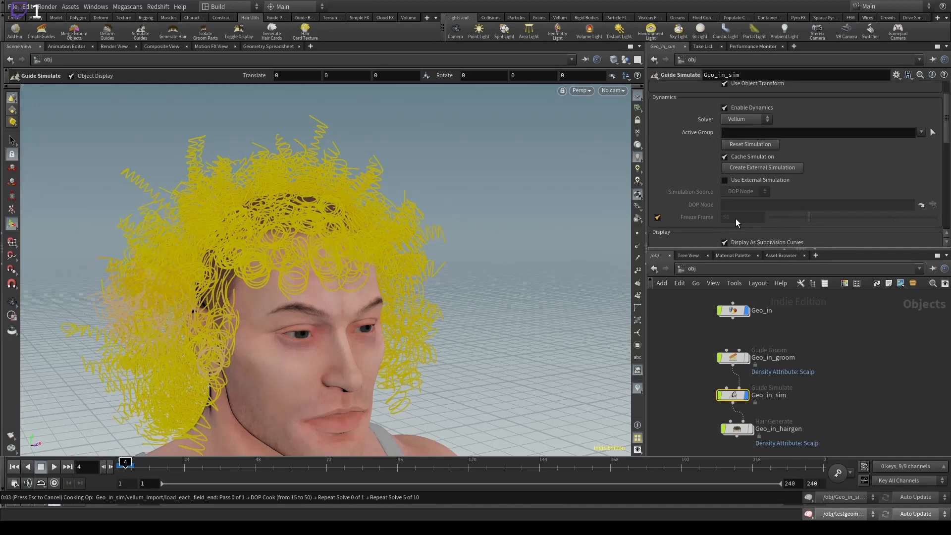
{"action": "key", "text": "Escape"}
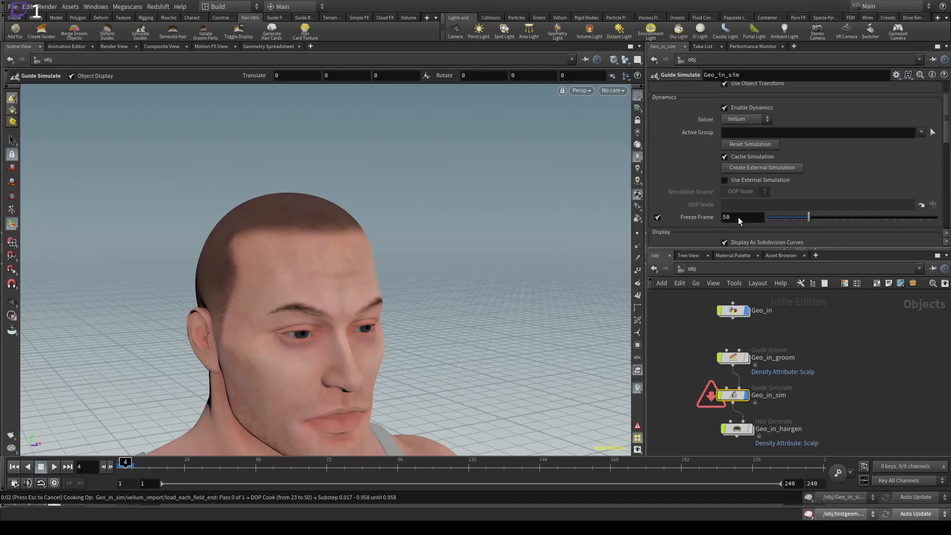
{"action": "key", "text": "Escape"}
{"action": "left_click", "coordinate": [14, 467]}
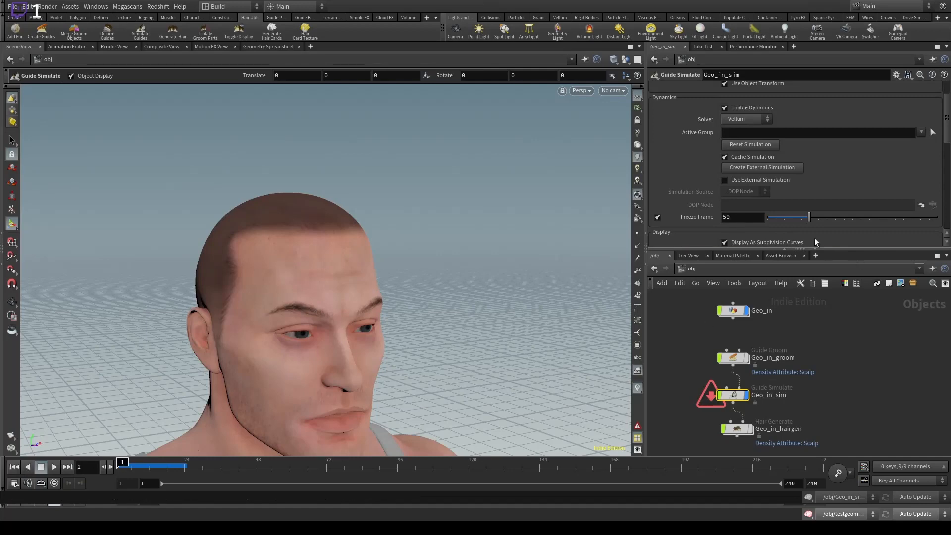
{"action": "type", "text": "4"}
{"action": "key", "text": "Return"}
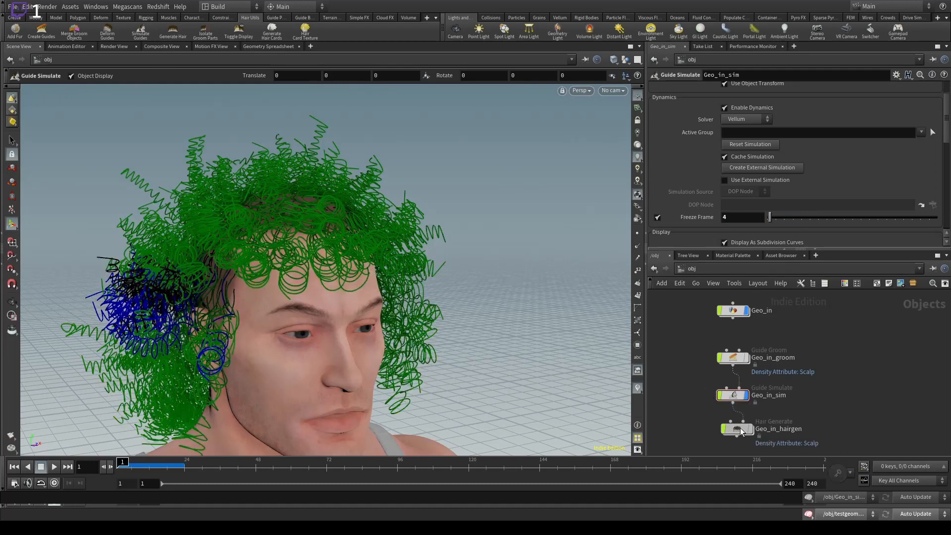
Display the generated hair of Geo_in_hairgen and raise its density to 310740.5.
{"action": "left_click", "coordinate": [738, 428]}
{"action": "left_click", "coordinate": [750, 429]}
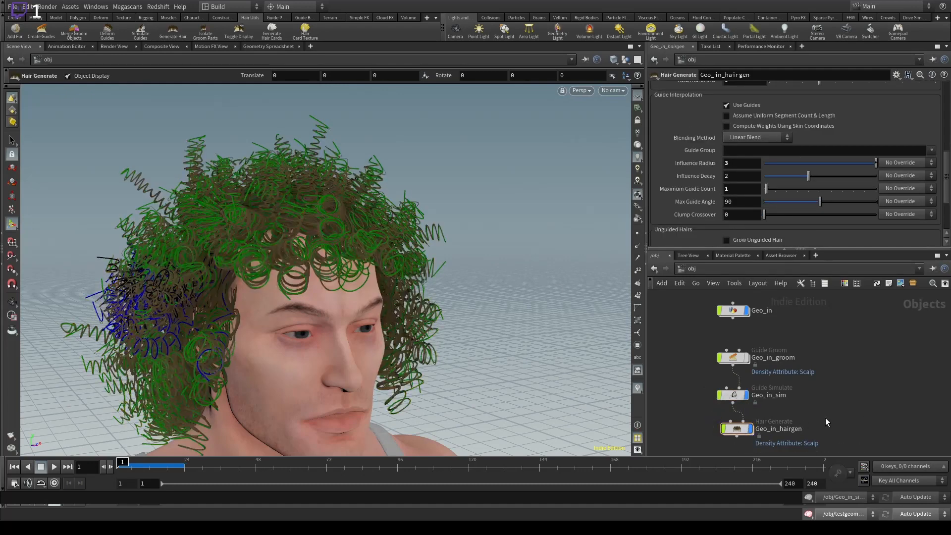
{"action": "scroll", "coordinate": [769, 162], "scroll_direction": "up", "scroll_amount": 5}
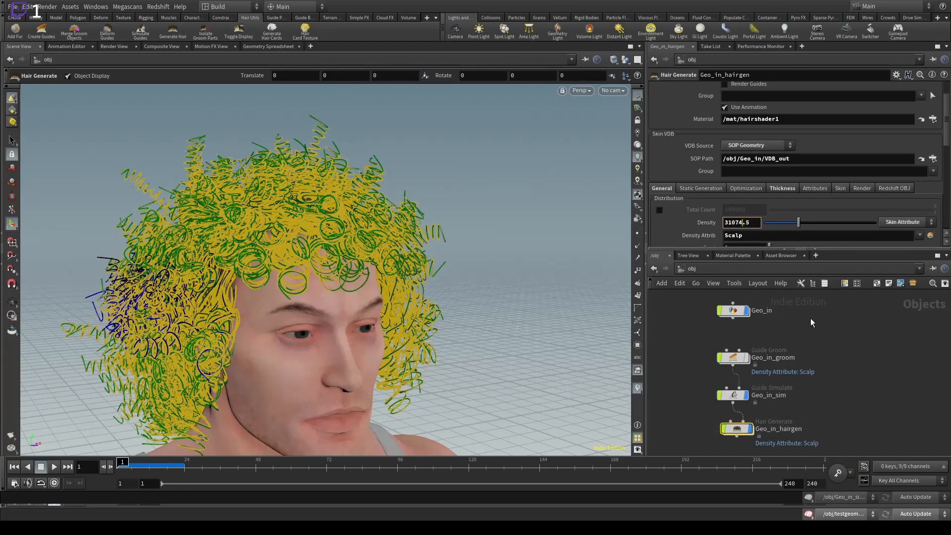
{"action": "type", "text": "0"}
{"action": "key", "text": "Return"}
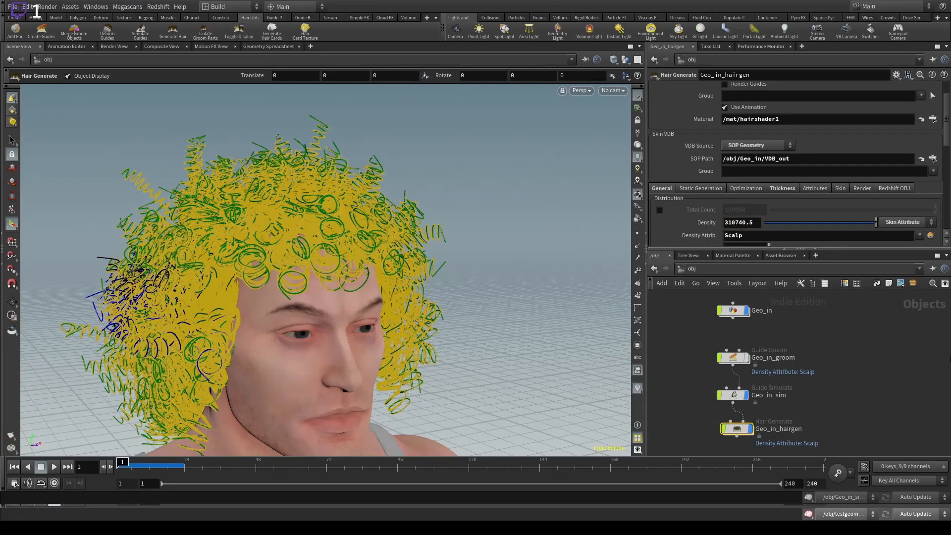
{"action": "left_click", "coordinate": [932, 400]}
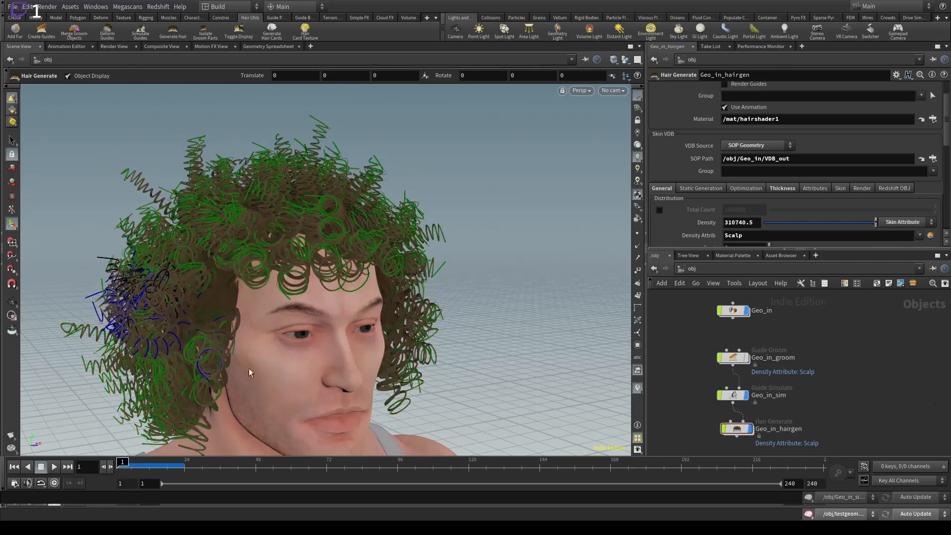
Set the hair thickness of Geo_in_hairgen to 0.0005.
{"action": "left_click_drag", "start_coordinate": [251, 373], "coordinate": [198, 342], "text": "alt"}
{"action": "left_click", "coordinate": [787, 191]}
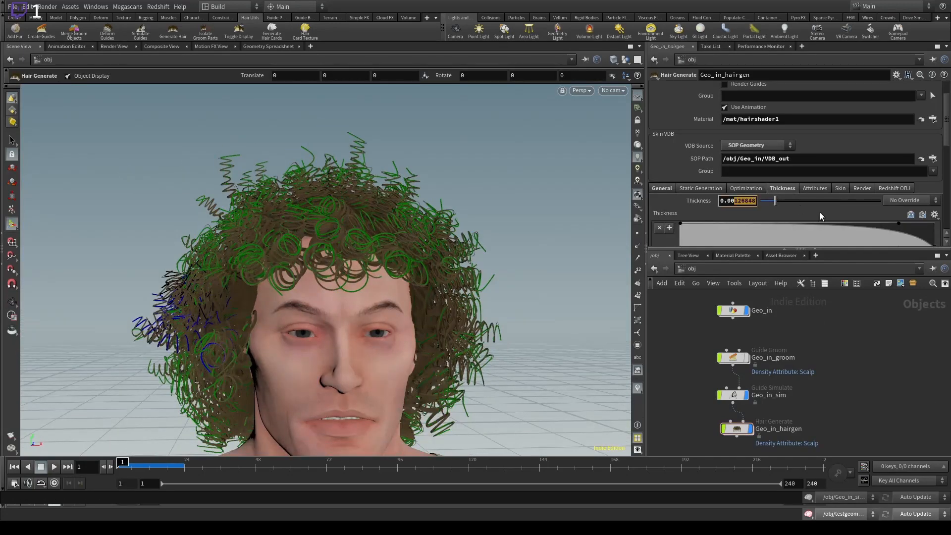
{"action": "type", "text": "05"}
{"action": "key", "text": "Return"}
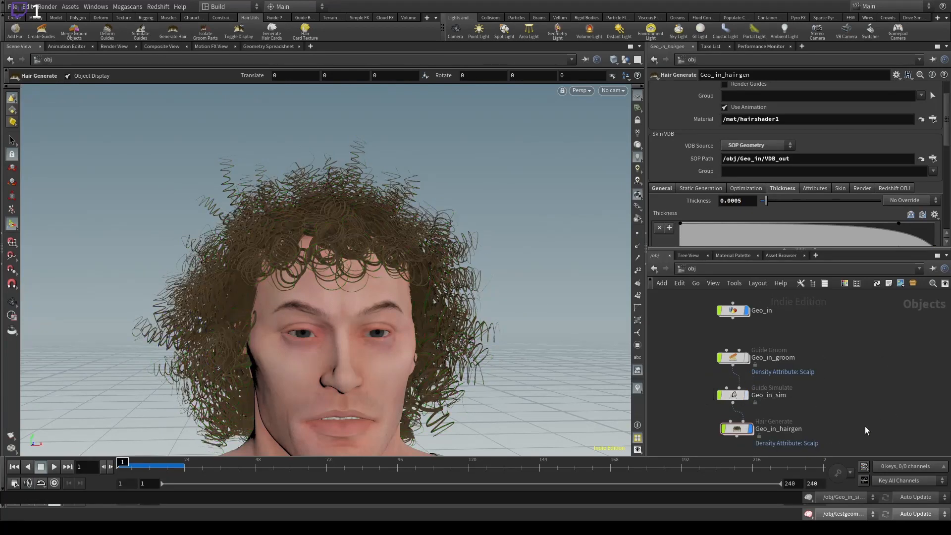
{"action": "left_click_drag", "start_coordinate": [835, 424], "coordinate": [686, 436]}
{"action": "scroll", "coordinate": [696, 189], "scroll_direction": "down", "scroll_amount": 4}
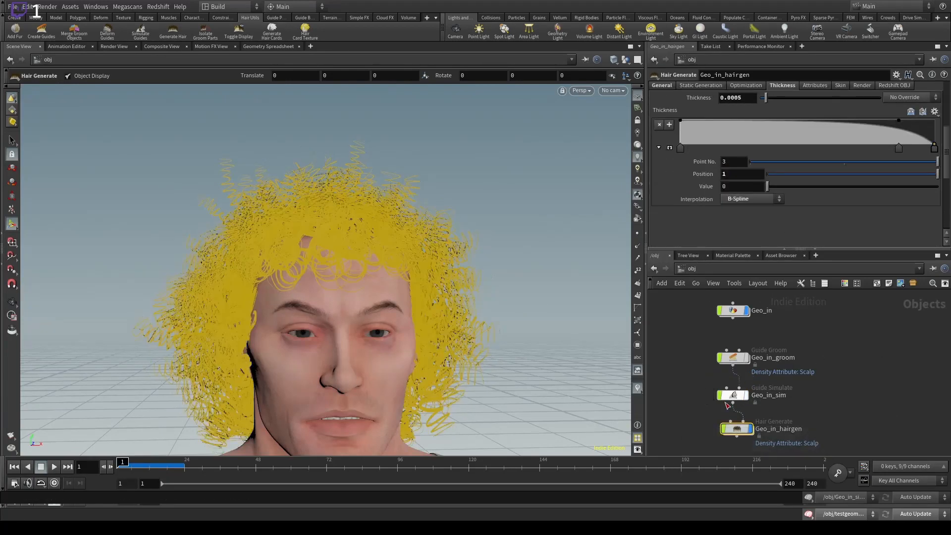
Enter Geo_in_hairgen's network and examine the dense, thin curls up close from the front and the side.
{"action": "double_click", "coordinate": [736, 429]}
{"action": "key", "text": "Escape"}
{"action": "left_click_drag", "start_coordinate": [361, 208], "coordinate": [287, 266]}
{"action": "right_click_drag", "start_coordinate": [286, 265], "coordinate": [388, 248]}
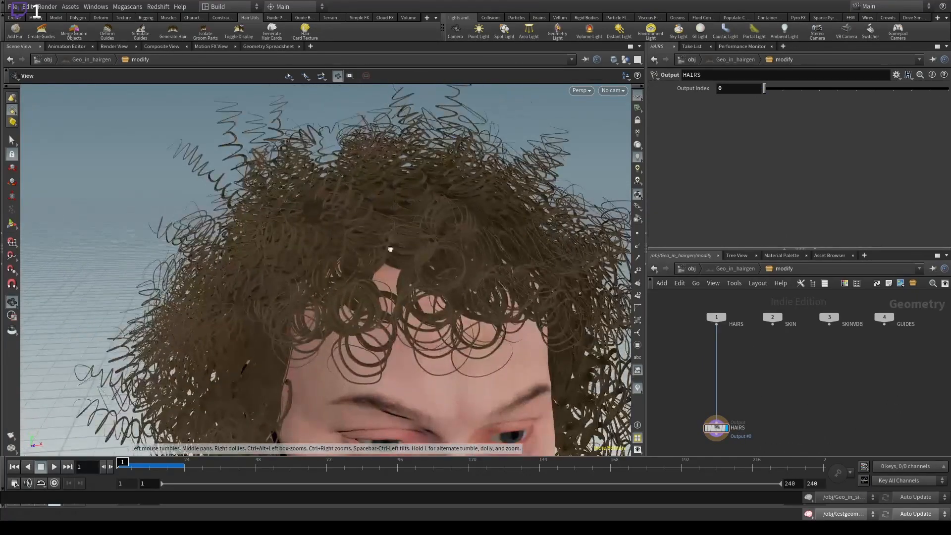
{"action": "left_click_drag", "start_coordinate": [388, 248], "coordinate": [509, 227]}
{"action": "right_click_drag", "start_coordinate": [510, 227], "coordinate": [156, 290]}
{"action": "left_click_drag", "start_coordinate": [156, 290], "coordinate": [291, 307]}
{"action": "middle_click_drag", "start_coordinate": [291, 307], "coordinate": [320, 229]}
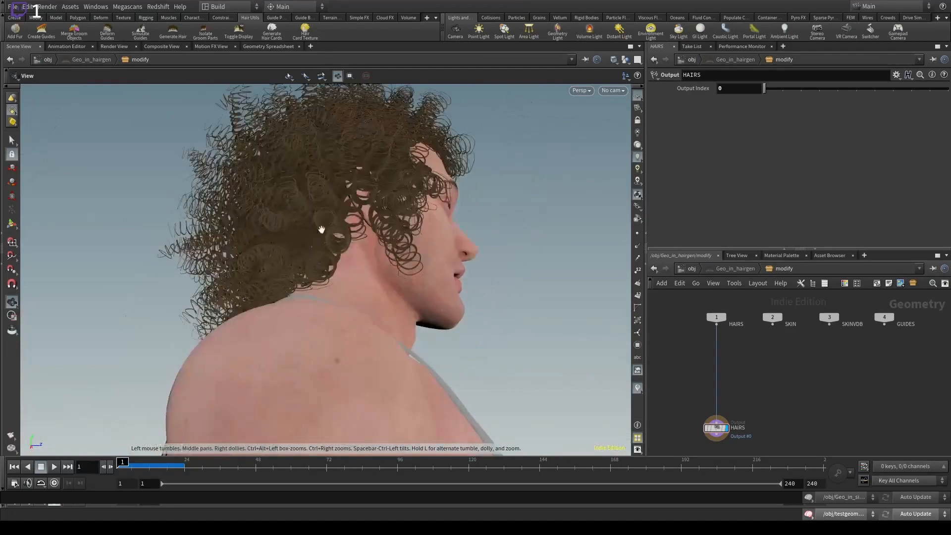
{"action": "right_click_drag", "start_coordinate": [321, 229], "coordinate": [382, 259]}
{"action": "left_click_drag", "start_coordinate": [382, 259], "coordinate": [288, 318]}
{"action": "right_click_drag", "start_coordinate": [289, 319], "coordinate": [476, 191]}
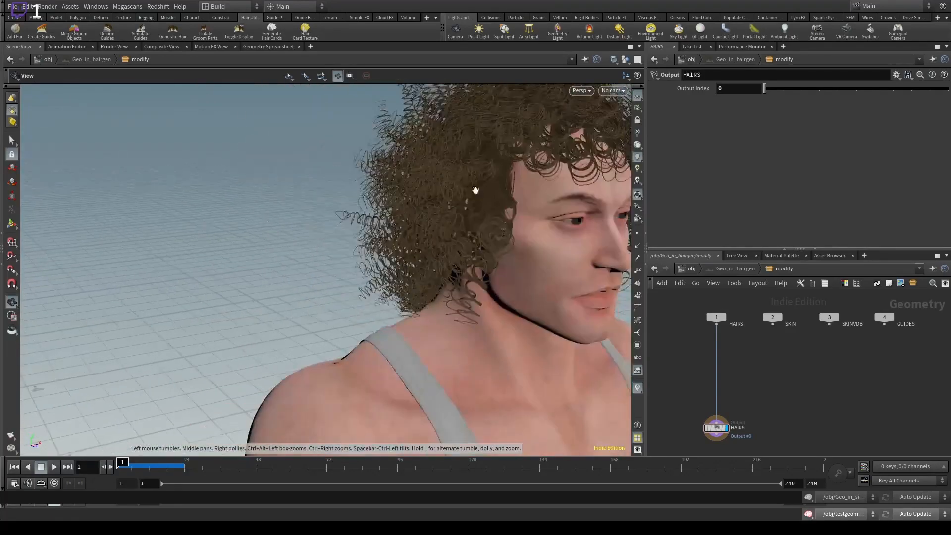
{"action": "left_click_drag", "start_coordinate": [475, 191], "coordinate": [387, 248]}
Inside Geo_in_groom's network, loosen hairclump1 by lowering its clump Tightness to about 0.633.
{"action": "left_click", "coordinate": [687, 271]}
{"action": "double_click", "coordinate": [735, 359]}
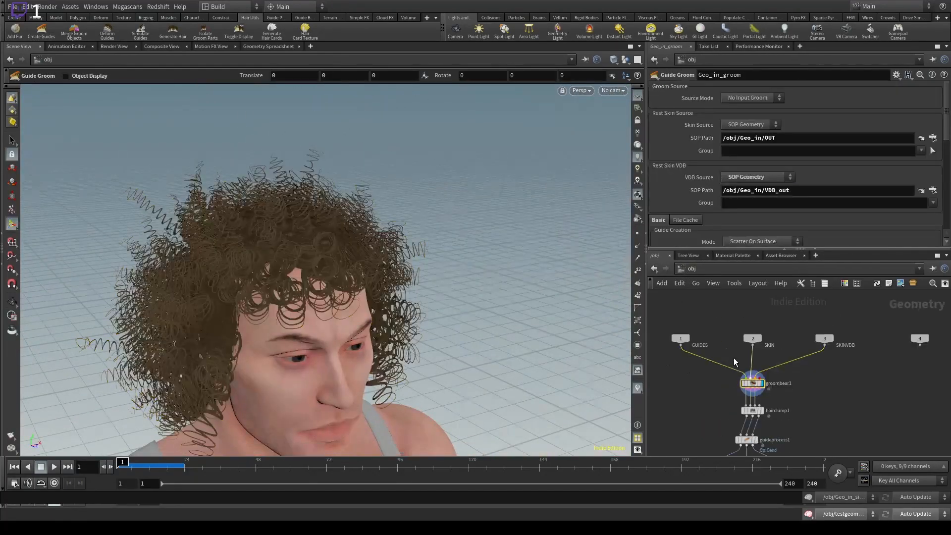
{"action": "left_click_drag", "start_coordinate": [823, 400], "coordinate": [706, 449]}
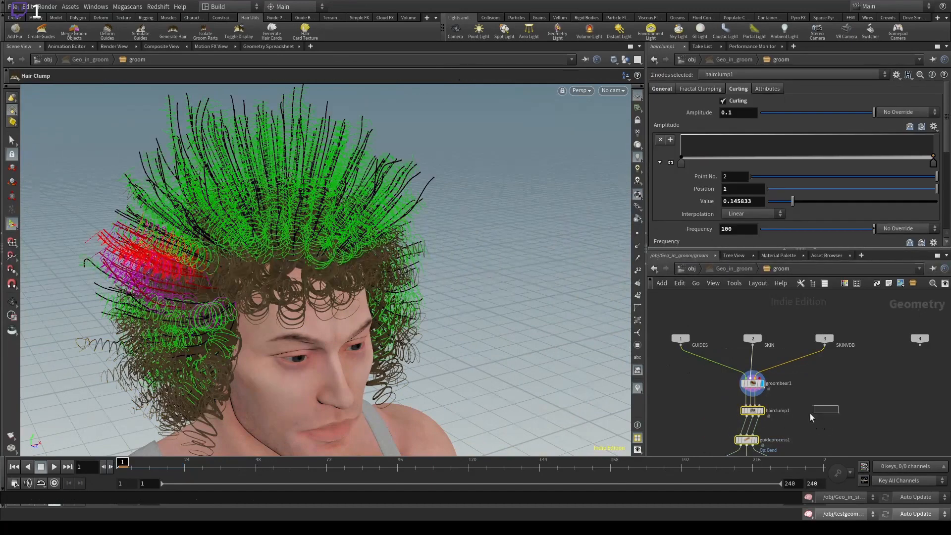
{"action": "left_click_drag", "start_coordinate": [810, 413], "coordinate": [712, 421]}
{"action": "left_click", "coordinate": [666, 88]}
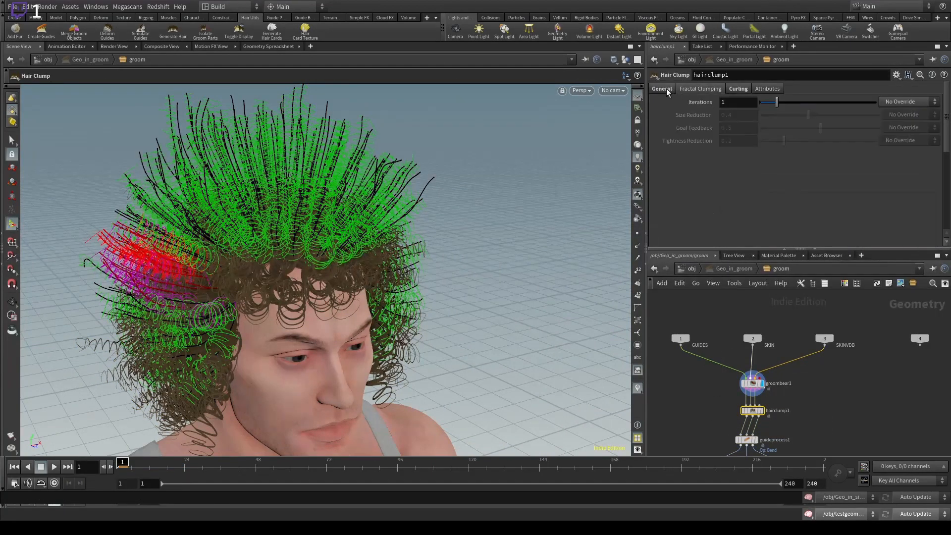
{"action": "scroll", "coordinate": [723, 188], "scroll_direction": "down", "scroll_amount": 3}
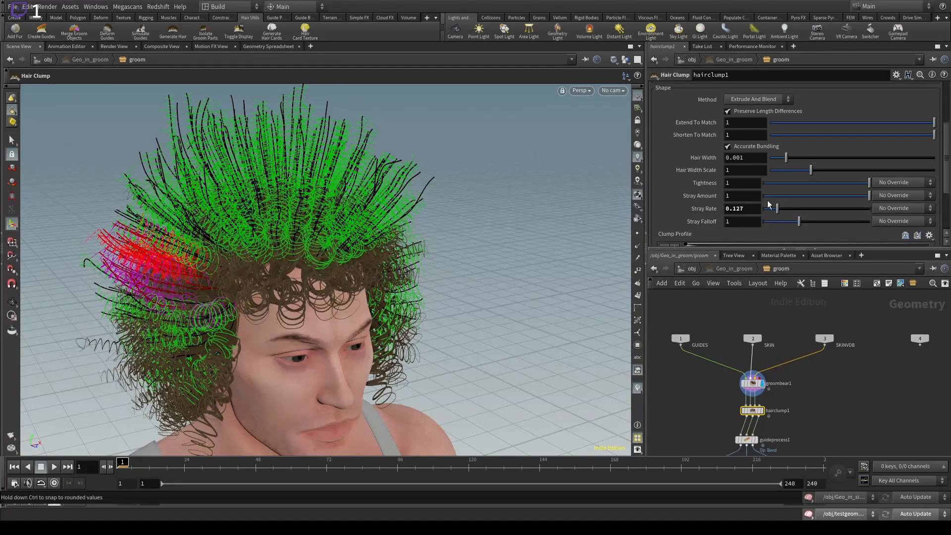
{"action": "scroll", "coordinate": [700, 191], "scroll_direction": "up", "scroll_amount": 3}
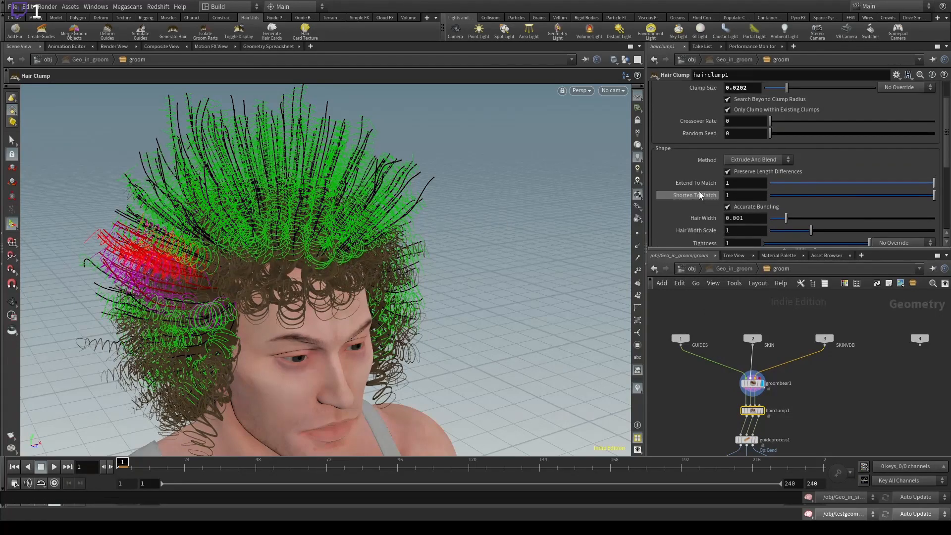
{"action": "left_click", "coordinate": [759, 158]}
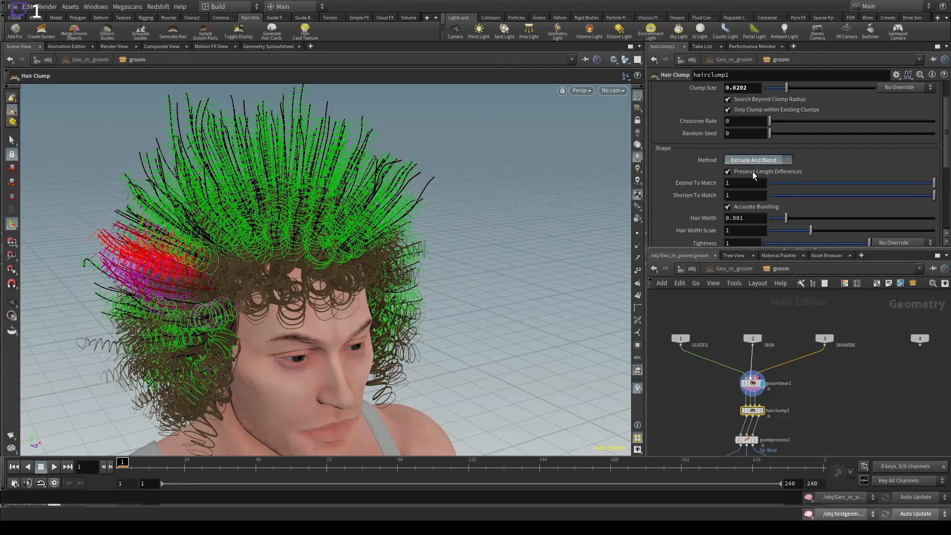
{"action": "scroll", "coordinate": [676, 221], "scroll_direction": "down", "scroll_amount": 3}
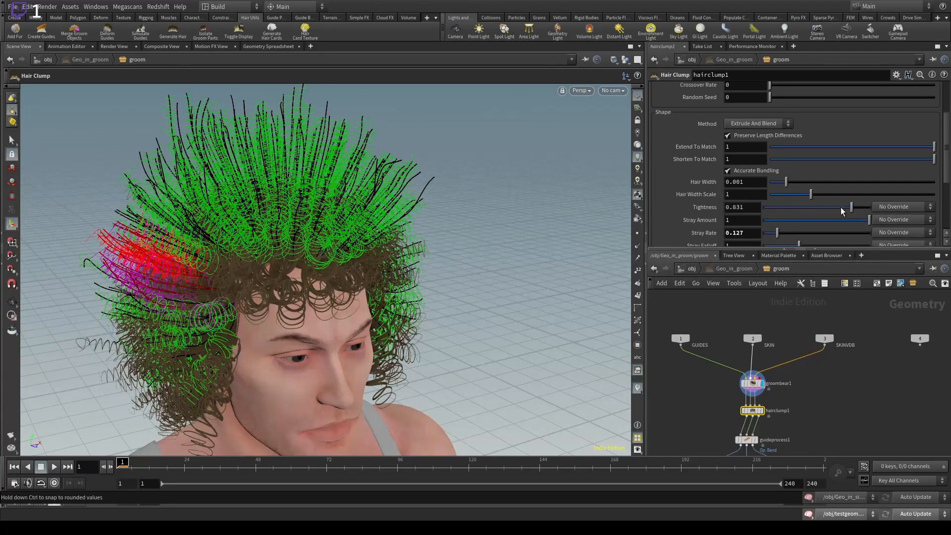
{"action": "left_click_drag", "start_coordinate": [843, 211], "coordinate": [832, 211]}
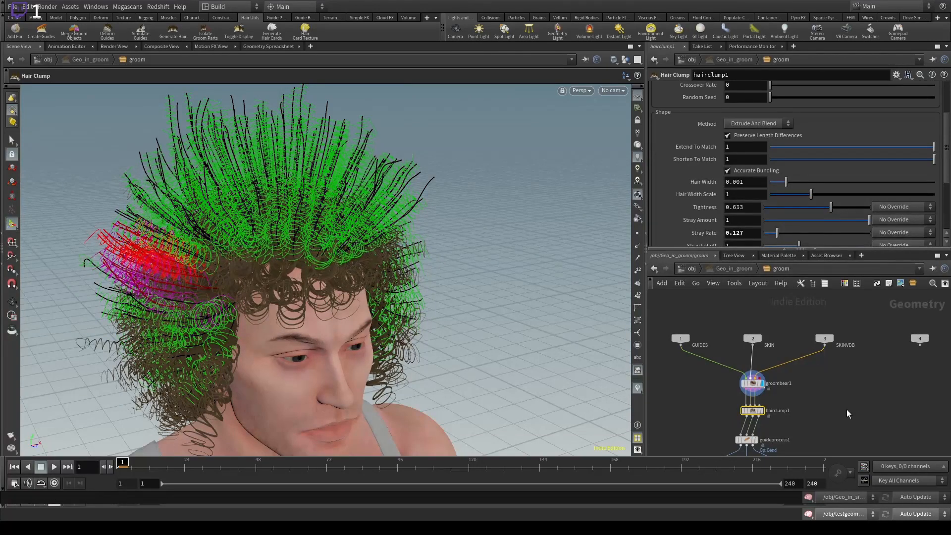
Return to the object level, select Geo_in_sim and examine the generated curly hair from the front, above and both sides.
{"action": "left_click", "coordinate": [690, 268]}
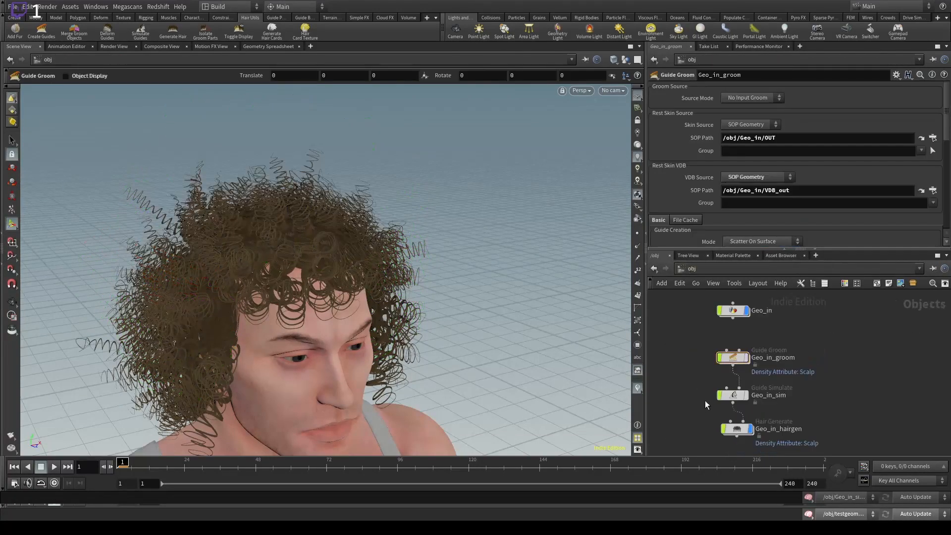
{"action": "left_click", "coordinate": [728, 395]}
{"action": "scroll", "coordinate": [762, 147], "scroll_direction": "up", "scroll_amount": 2}
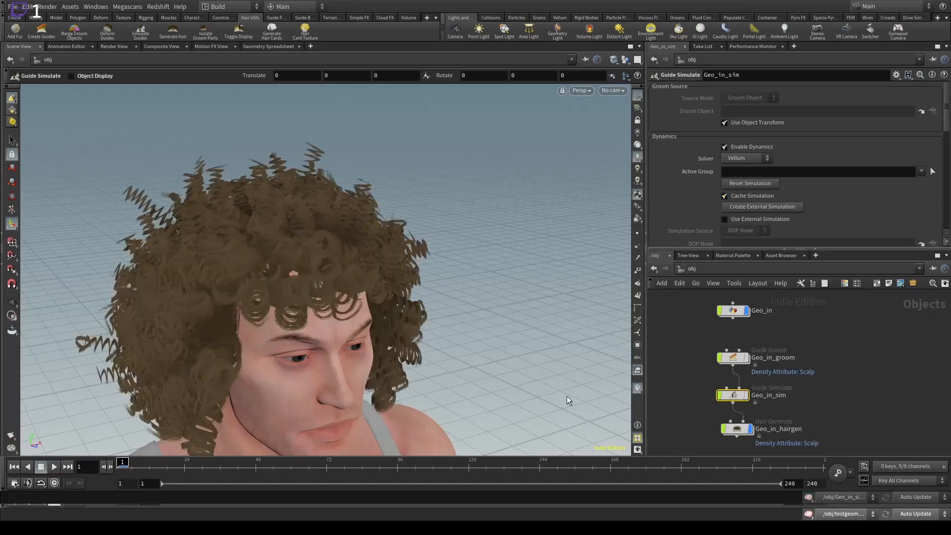
{"action": "left_click_drag", "start_coordinate": [463, 269], "coordinate": [428, 185], "text": "alt"}
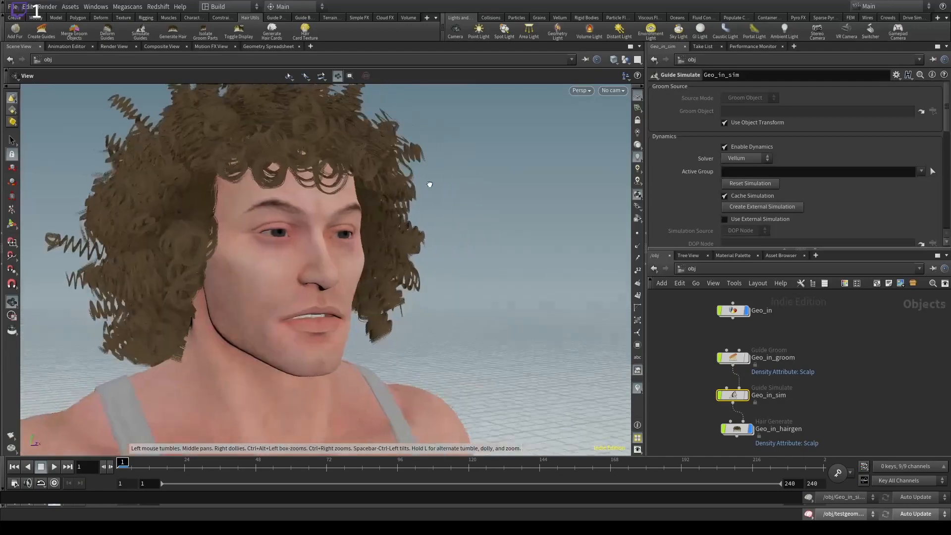
{"action": "right_click_drag", "start_coordinate": [429, 184], "coordinate": [143, 240], "text": "alt"}
{"action": "left_click_drag", "start_coordinate": [142, 240], "coordinate": [138, 198]}
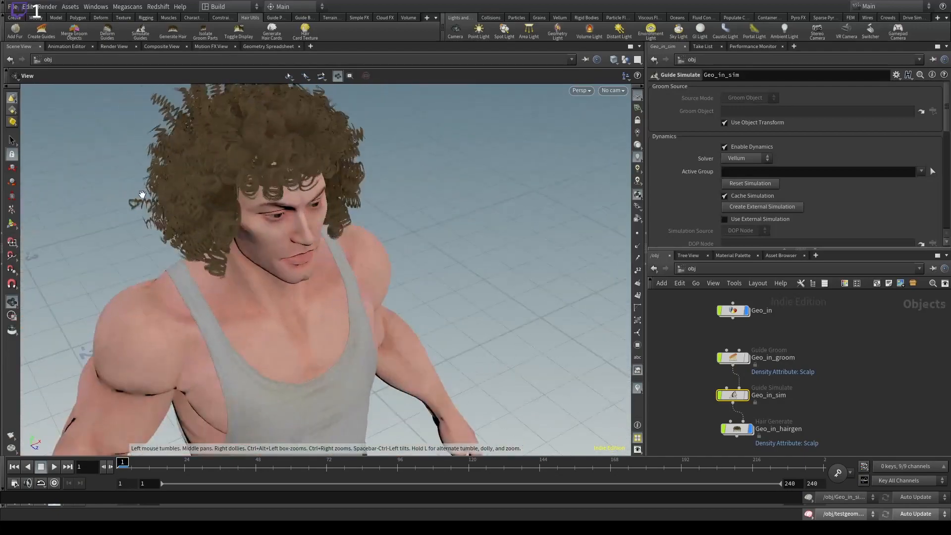
{"action": "right_click_drag", "start_coordinate": [138, 197], "coordinate": [345, 117]}
{"action": "left_click_drag", "start_coordinate": [345, 117], "coordinate": [352, 242]}
{"action": "right_click_drag", "start_coordinate": [352, 243], "coordinate": [303, 253]}
{"action": "left_click_drag", "start_coordinate": [304, 252], "coordinate": [338, 224]}
{"action": "left_click_drag", "start_coordinate": [202, 150], "coordinate": [402, 198]}
{"action": "key", "text": "Return"}
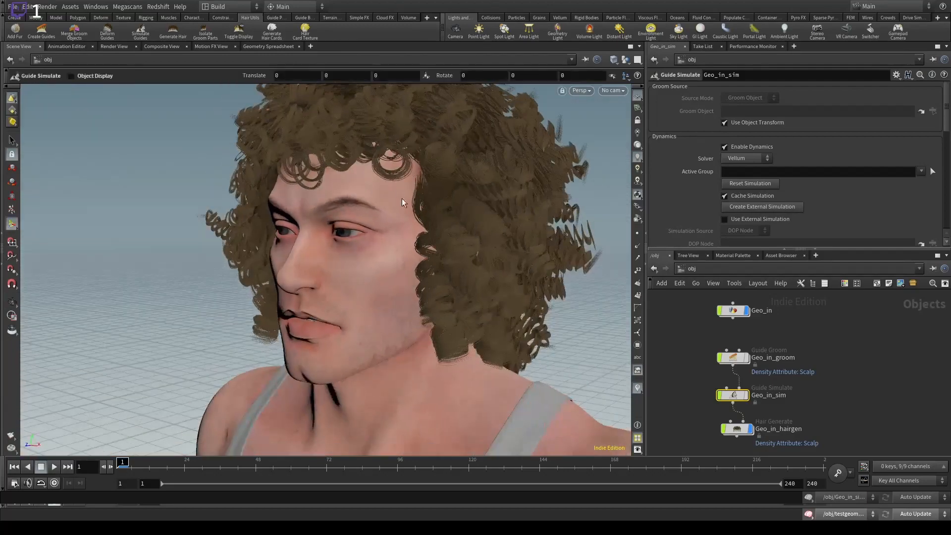
{"action": "left_click_drag", "start_coordinate": [414, 139], "coordinate": [505, 159]}
{"action": "right_click_drag", "start_coordinate": [505, 159], "coordinate": [391, 139]}
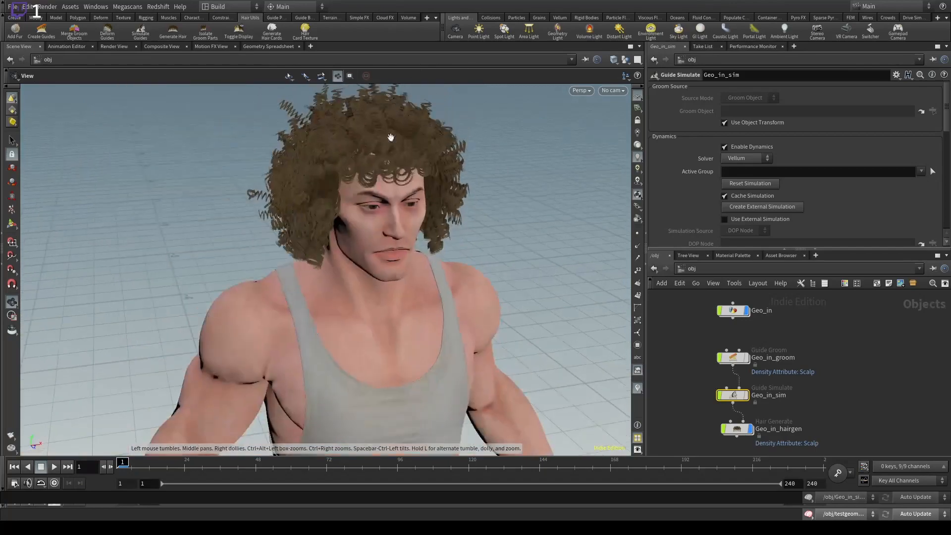
{"action": "left_click_drag", "start_coordinate": [391, 138], "coordinate": [352, 178]}
{"action": "right_click_drag", "start_coordinate": [352, 178], "coordinate": [458, 214]}
{"action": "left_click_drag", "start_coordinate": [458, 214], "coordinate": [467, 172]}
{"action": "right_click_drag", "start_coordinate": [467, 172], "coordinate": [433, 307]}
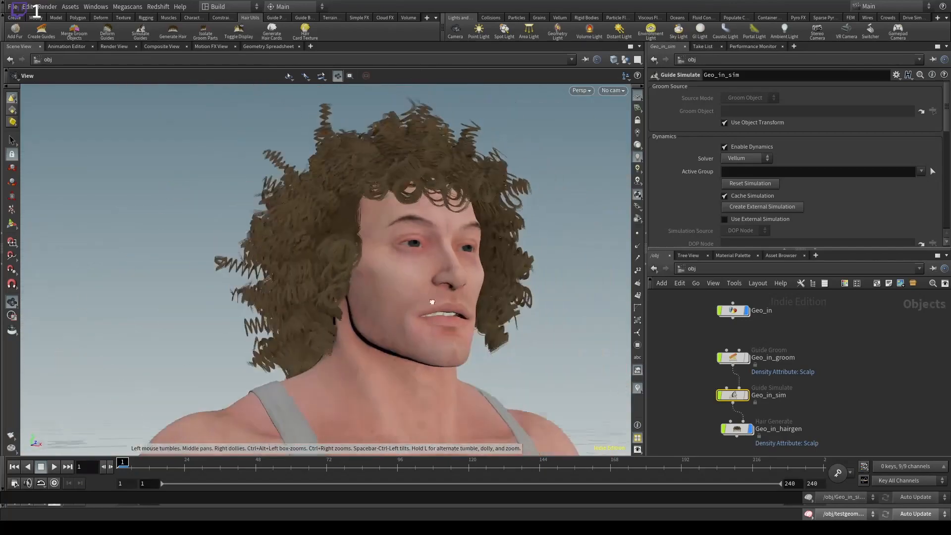
{"action": "left_click_drag", "start_coordinate": [433, 306], "coordinate": [434, 232]}
{"action": "middle_click_drag", "start_coordinate": [434, 231], "coordinate": [279, 247]}
{"action": "left_click_drag", "start_coordinate": [278, 247], "coordinate": [348, 253]}
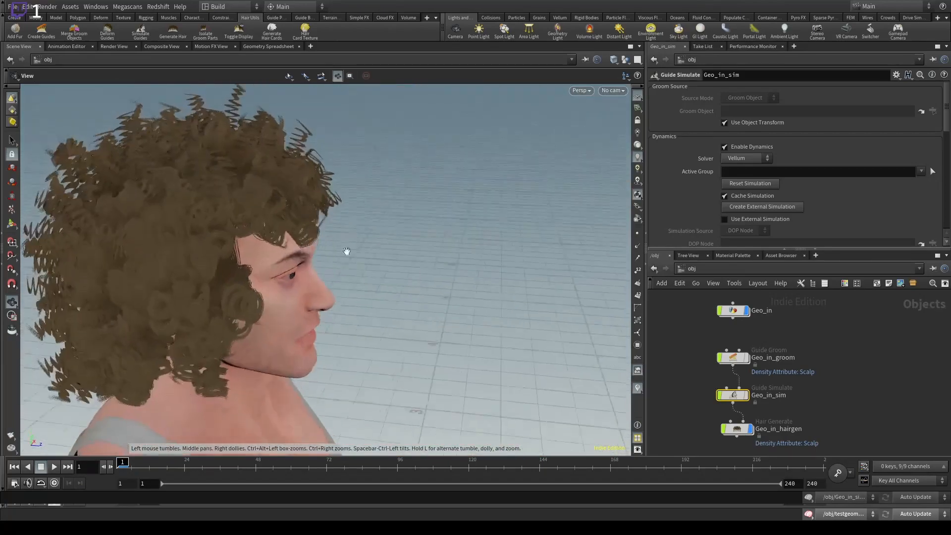
{"action": "left_click_drag", "start_coordinate": [219, 212], "coordinate": [121, 187]}
{"action": "left_click_drag", "start_coordinate": [225, 252], "coordinate": [266, 258]}
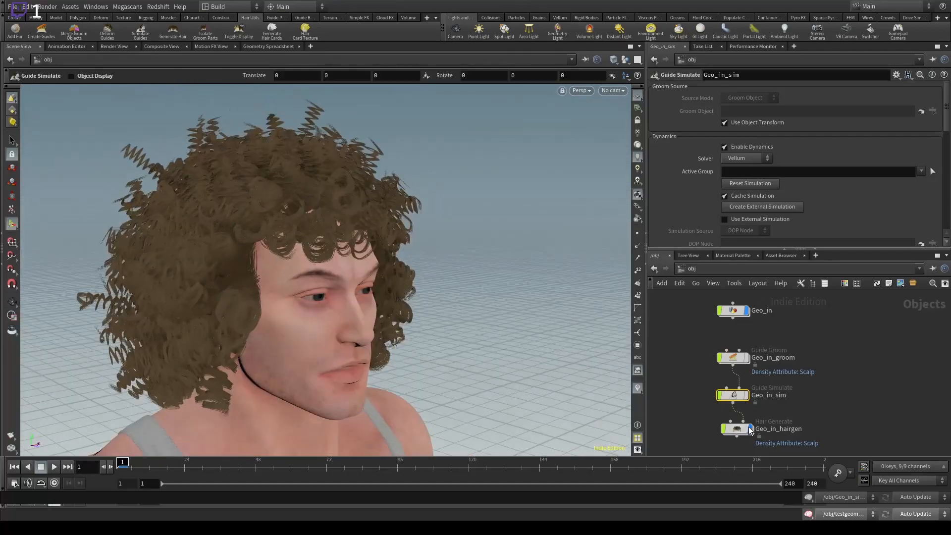
Hide the generated hair of Geo_in_hairgen and activate the groombear1 brush inside Geo_in_groom's network.
{"action": "left_click", "coordinate": [750, 428]}
{"action": "double_click", "coordinate": [733, 359]}
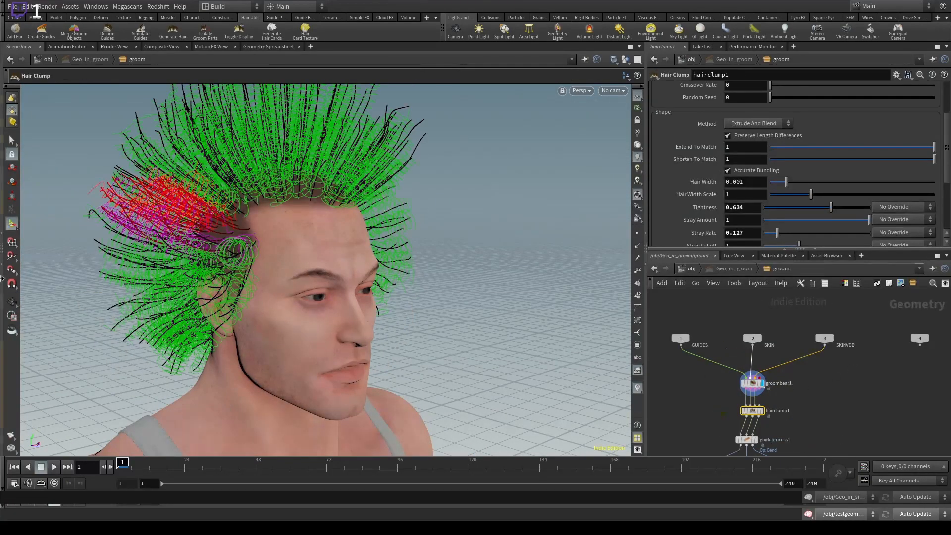
{"action": "left_click", "coordinate": [845, 441]}
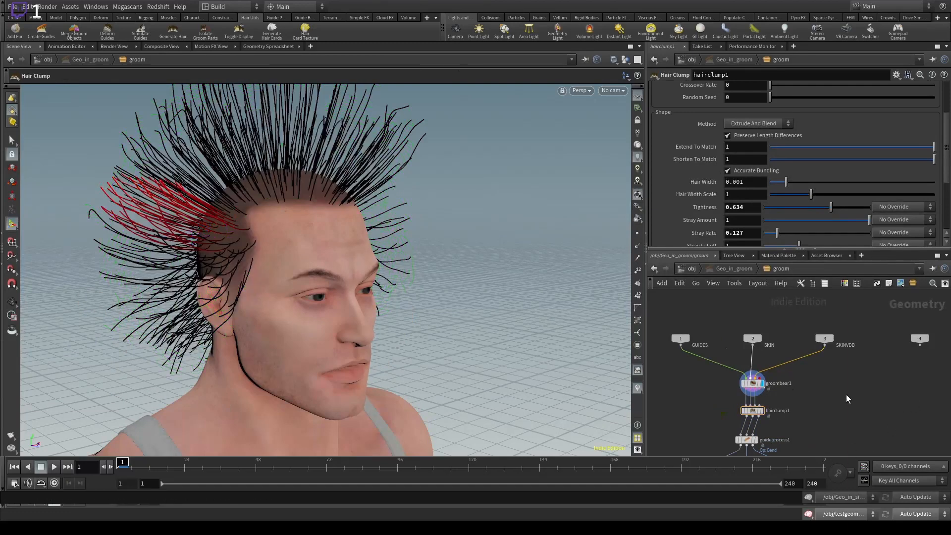
{"action": "left_click", "coordinate": [752, 384]}
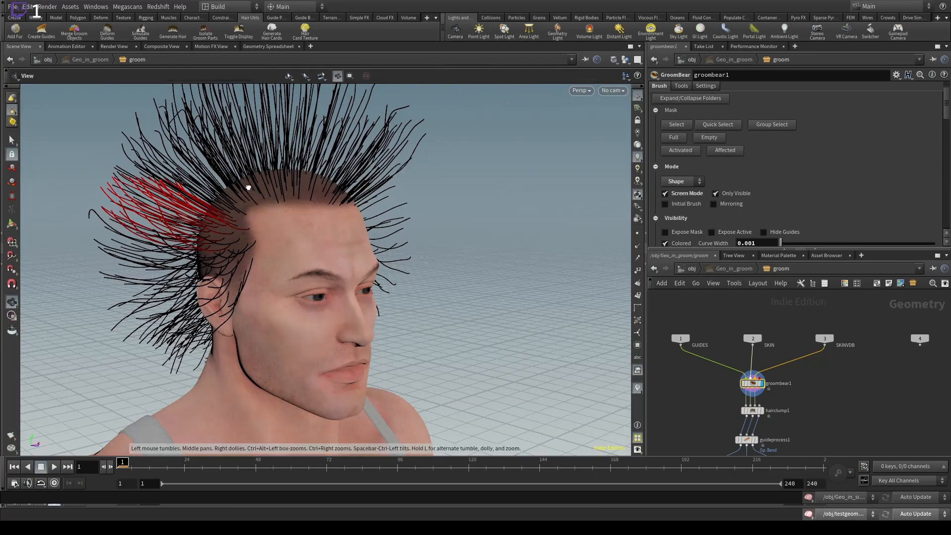
{"action": "left_click_drag", "start_coordinate": [248, 187], "coordinate": [231, 204], "text": "alt"}
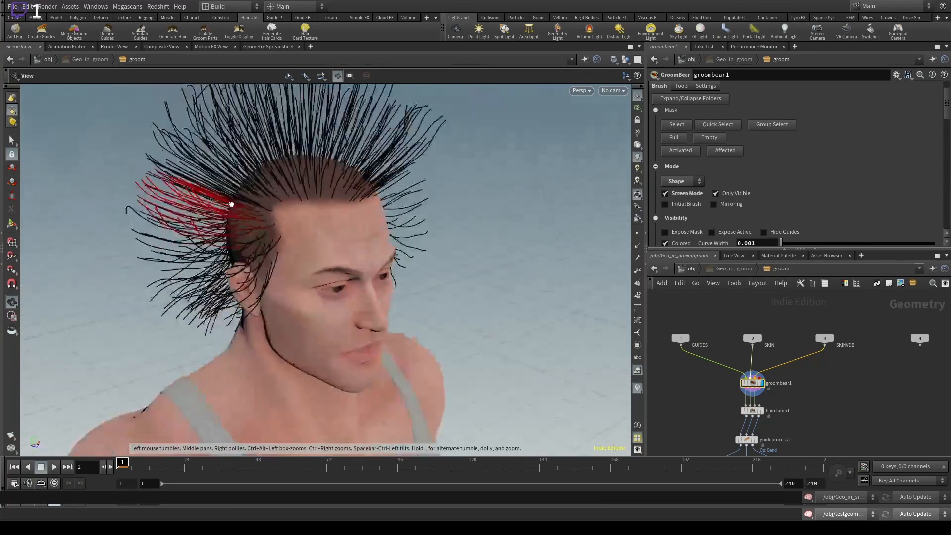
{"action": "left_click", "coordinate": [278, 213]}
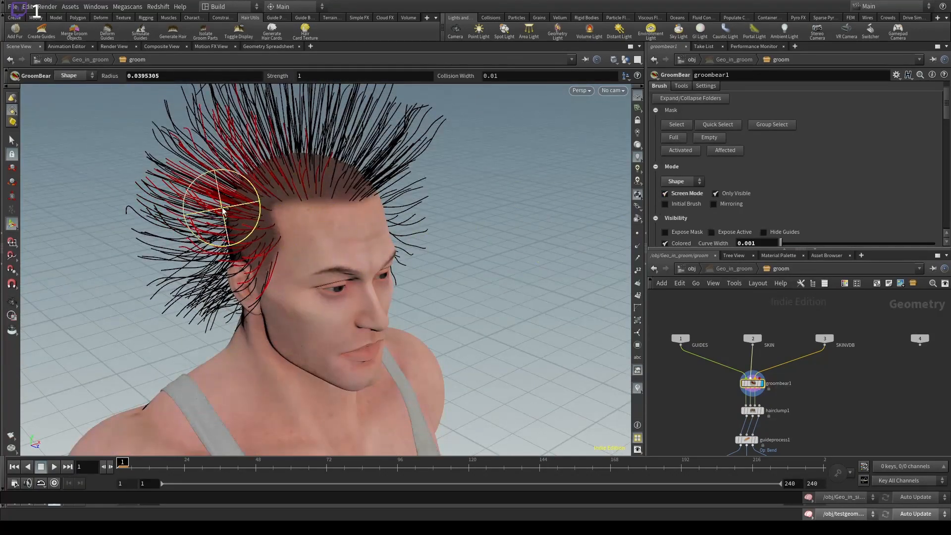
Enable Maintain Length for groombear1's Shape brush and comb the guides along the front hairline on both sides of the forehead.
{"action": "scroll", "coordinate": [471, 206], "scroll_direction": "up", "scroll_amount": 5}
{"action": "scroll", "coordinate": [788, 229], "scroll_direction": "down", "scroll_amount": 10}
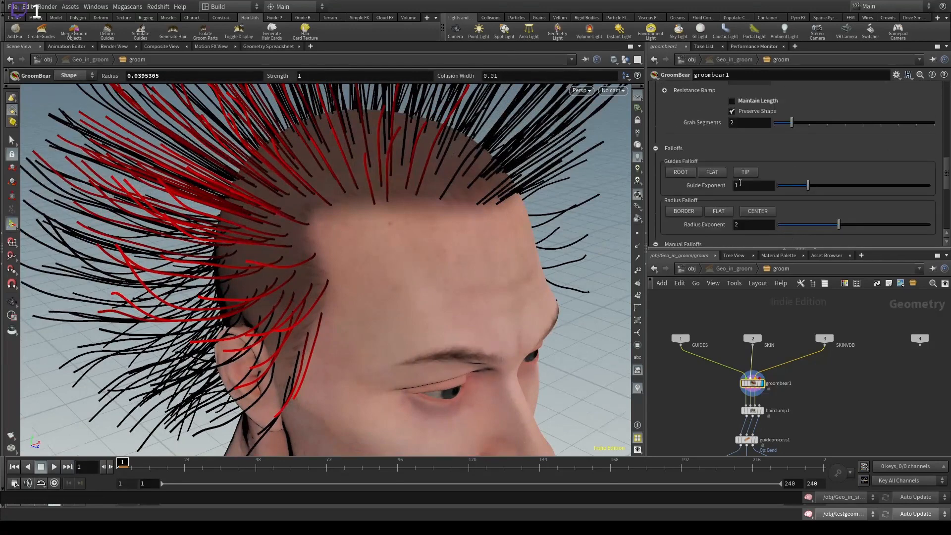
{"action": "scroll", "coordinate": [753, 178], "scroll_direction": "up", "scroll_amount": 3}
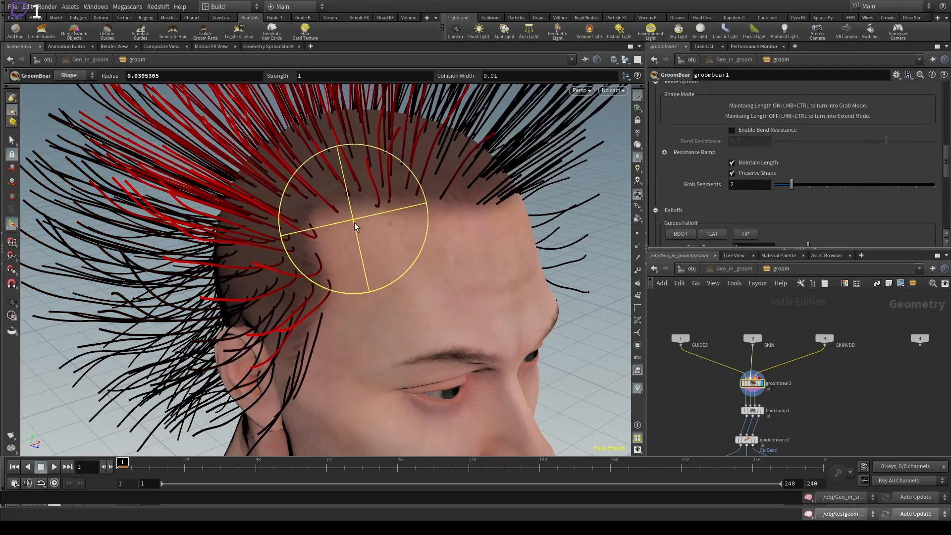
{"action": "mouse_move", "coordinate": [357, 223]}
{"action": "left_mouse_down", "text": "alt"}
{"action": "mouse_move", "coordinate": [499, 220]}
{"action": "mouse_move", "coordinate": [548, 268]}
{"action": "mouse_move", "coordinate": [297, 261]}
{"action": "mouse_move", "coordinate": [445, 243]}
{"action": "left_mouse_up", "text": "alt"}
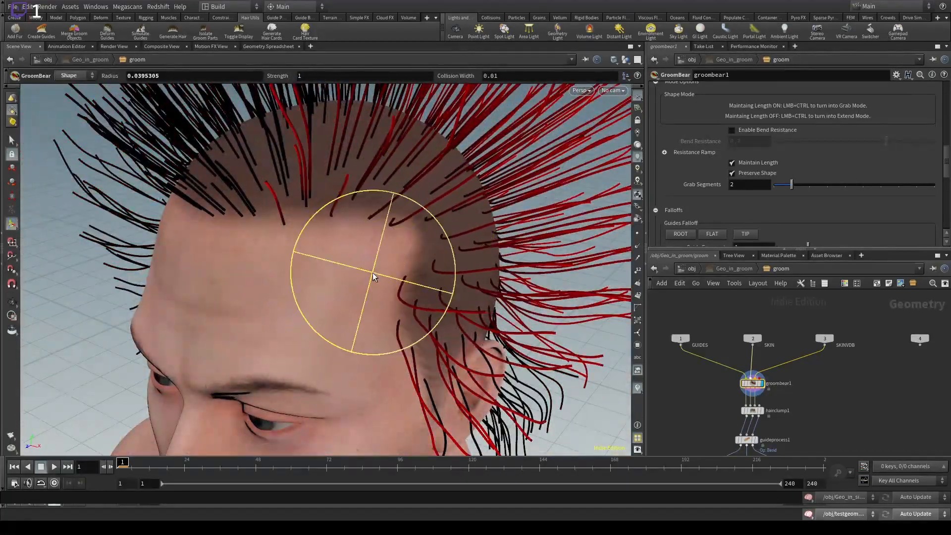
{"action": "mouse_move", "coordinate": [372, 272]}
{"action": "left_mouse_down", "text": "alt"}
{"action": "mouse_move", "coordinate": [310, 319]}
{"action": "mouse_move", "coordinate": [407, 274]}
{"action": "mouse_move", "coordinate": [313, 291]}
{"action": "mouse_move", "coordinate": [395, 279]}
{"action": "mouse_move", "coordinate": [518, 288]}
{"action": "left_mouse_up", "text": "alt"}
Check the curls at guideprocess1, return to groombear1 and comb the temple guides forward toward the face.
{"action": "left_click", "coordinate": [756, 440]}
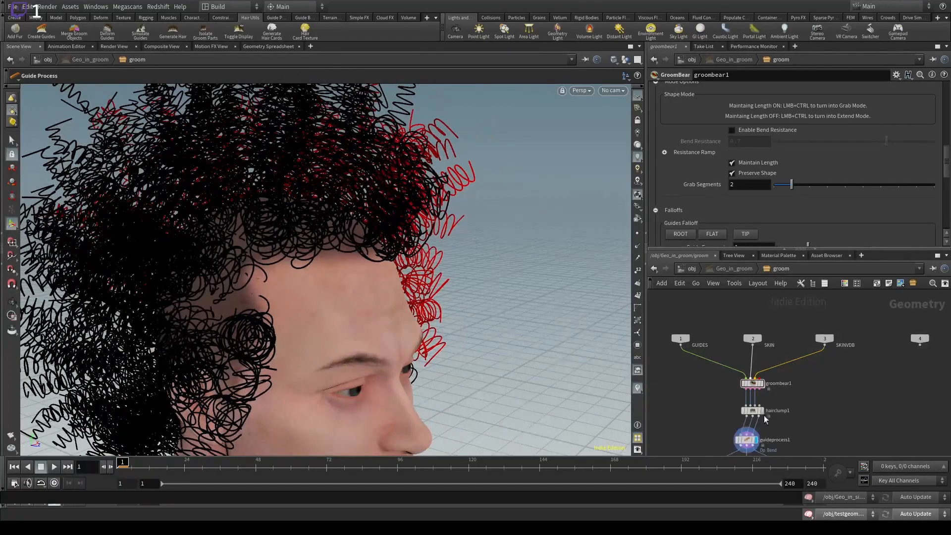
{"action": "left_click", "coordinate": [761, 383]}
{"action": "mouse_move", "coordinate": [268, 258]}
{"action": "left_mouse_down", "text": "alt"}
{"action": "mouse_move", "coordinate": [364, 174]}
{"action": "mouse_move", "coordinate": [350, 201]}
{"action": "mouse_move", "coordinate": [241, 182]}
{"action": "mouse_move", "coordinate": [397, 252]}
{"action": "mouse_move", "coordinate": [397, 282]}
{"action": "mouse_move", "coordinate": [416, 314]}
{"action": "mouse_move", "coordinate": [446, 226]}
{"action": "mouse_move", "coordinate": [329, 206]}
{"action": "mouse_move", "coordinate": [569, 328]}
{"action": "left_mouse_up", "text": "alt"}
{"action": "mouse_move", "coordinate": [445, 274]}
{"action": "left_mouse_down"}
{"action": "mouse_move", "coordinate": [464, 328]}
{"action": "mouse_move", "coordinate": [467, 304]}
{"action": "mouse_move", "coordinate": [494, 340]}
{"action": "left_mouse_up"}
{"action": "mouse_move", "coordinate": [494, 340]}
{"action": "left_mouse_down", "text": "alt"}
{"action": "mouse_move", "coordinate": [486, 276]}
{"action": "mouse_move", "coordinate": [470, 310]}
{"action": "mouse_move", "coordinate": [569, 310]}
{"action": "left_mouse_up", "text": "alt"}
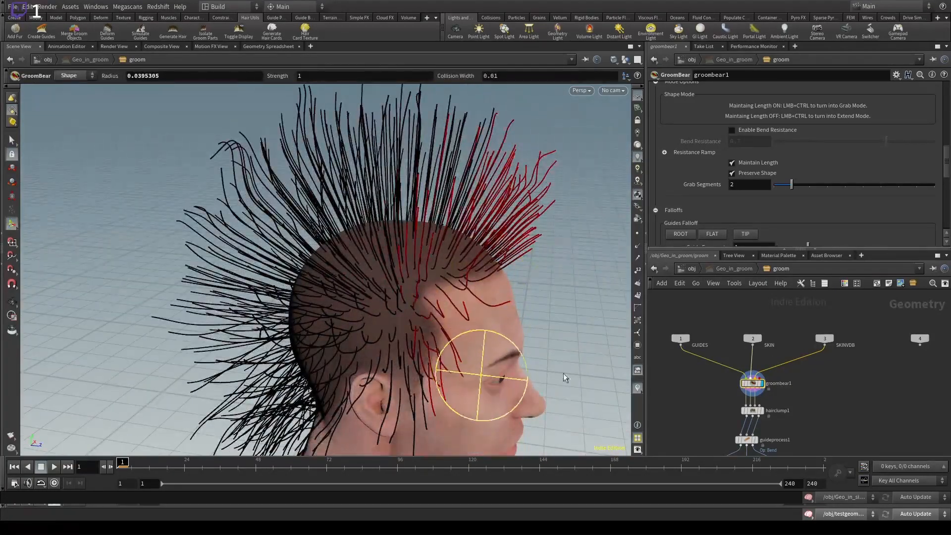
Return to the object level, display Geo_in_sim and view its curled guides from the front.
{"action": "left_click", "coordinate": [691, 268]}
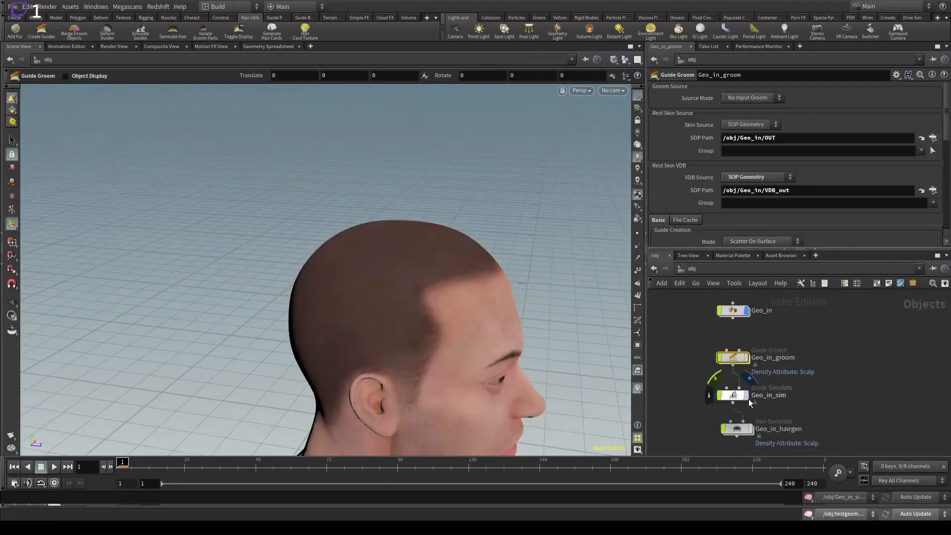
{"action": "left_click", "coordinate": [746, 396]}
{"action": "left_click", "coordinate": [733, 395]}
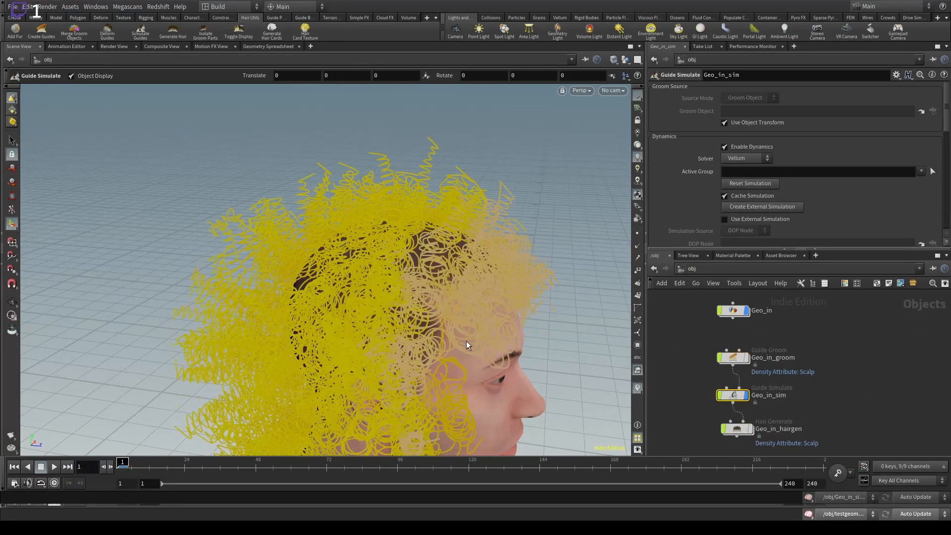
{"action": "left_click_drag", "start_coordinate": [466, 341], "coordinate": [399, 305], "text": "alt"}
{"action": "middle_click_drag", "start_coordinate": [399, 305], "coordinate": [174, 244], "text": "alt"}
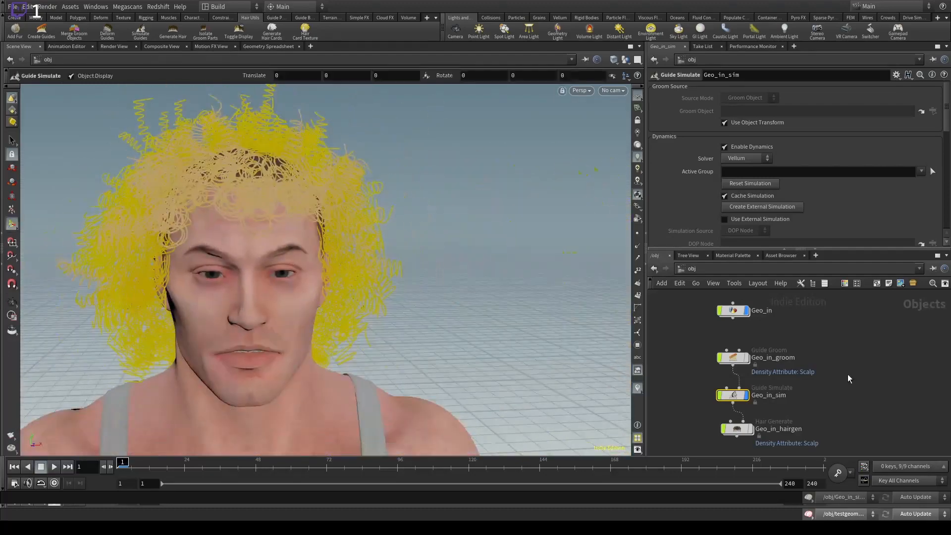
Display Geo_in_hairgen's generated hair together with the simulated guides and inspect it around the face.
{"action": "left_click", "coordinate": [848, 374]}
{"action": "left_click", "coordinate": [751, 429]}
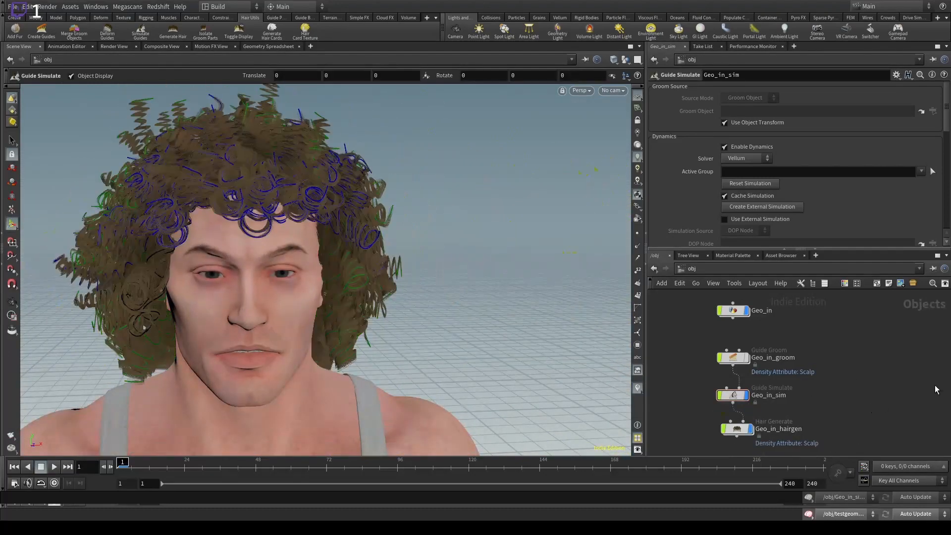
{"action": "left_click_drag", "start_coordinate": [254, 255], "coordinate": [293, 252], "text": "alt"}
{"action": "right_click_drag", "start_coordinate": [293, 252], "coordinate": [247, 247], "text": "alt"}
{"action": "middle_click_drag", "start_coordinate": [248, 247], "coordinate": [344, 250], "text": "alt"}
{"action": "left_click_drag", "start_coordinate": [343, 250], "coordinate": [361, 259], "text": "alt"}
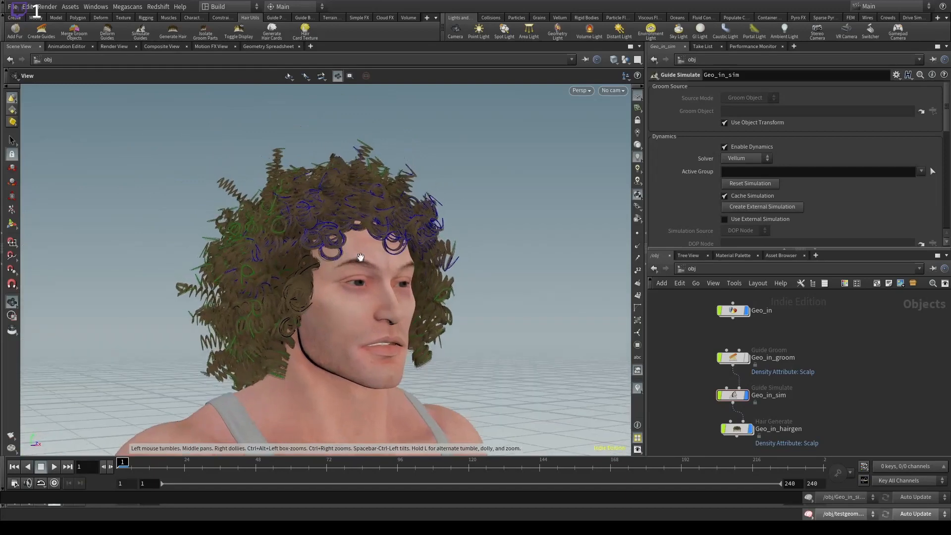
Hide Geo_in_sim's guides and space the Geo_in_groom and Geo_in_hairgen nodes slightly farther from it.
{"action": "left_click", "coordinate": [746, 395]}
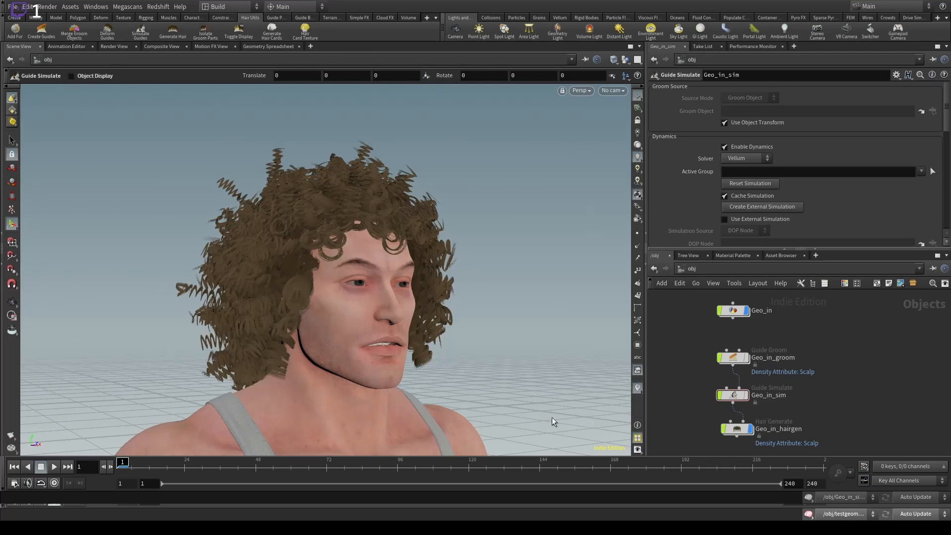
{"action": "left_click_drag", "start_coordinate": [736, 429], "coordinate": [732, 433]}
{"action": "left_click_drag", "start_coordinate": [733, 358], "coordinate": [733, 355]}
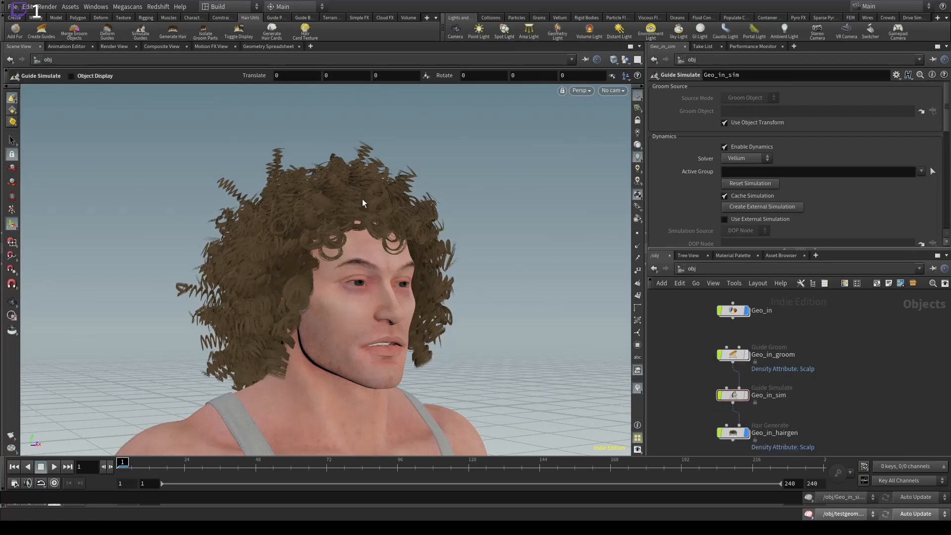
Examine the regenerated curls from the front and sides, including a close-up of the forehead hairline.
{"action": "key", "text": "Escape"}
{"action": "left_click_drag", "start_coordinate": [379, 219], "coordinate": [426, 249]}
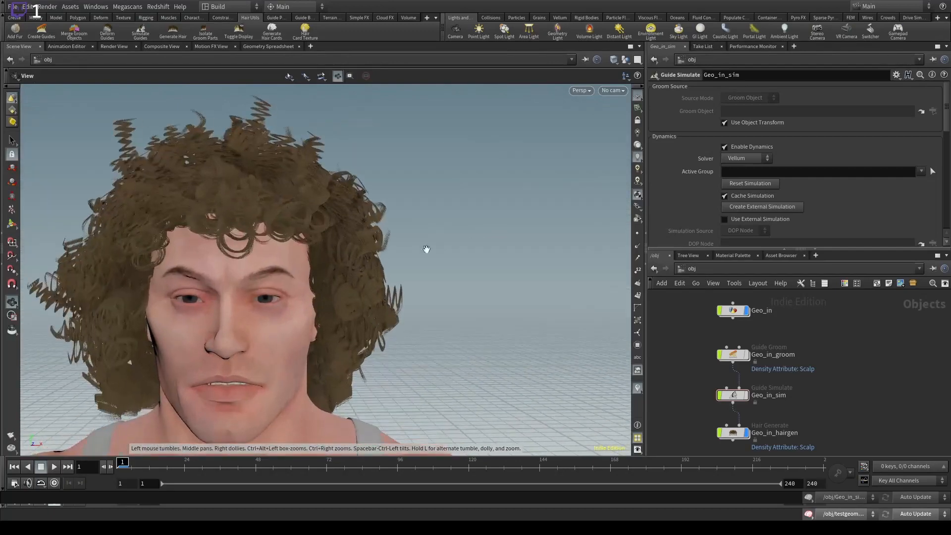
{"action": "left_click_drag", "start_coordinate": [155, 246], "coordinate": [419, 293]}
{"action": "left_click_drag", "start_coordinate": [338, 315], "coordinate": [280, 185]}
{"action": "middle_click_drag", "start_coordinate": [280, 185], "coordinate": [191, 257]}
{"action": "right_click_drag", "start_coordinate": [192, 257], "coordinate": [432, 227]}
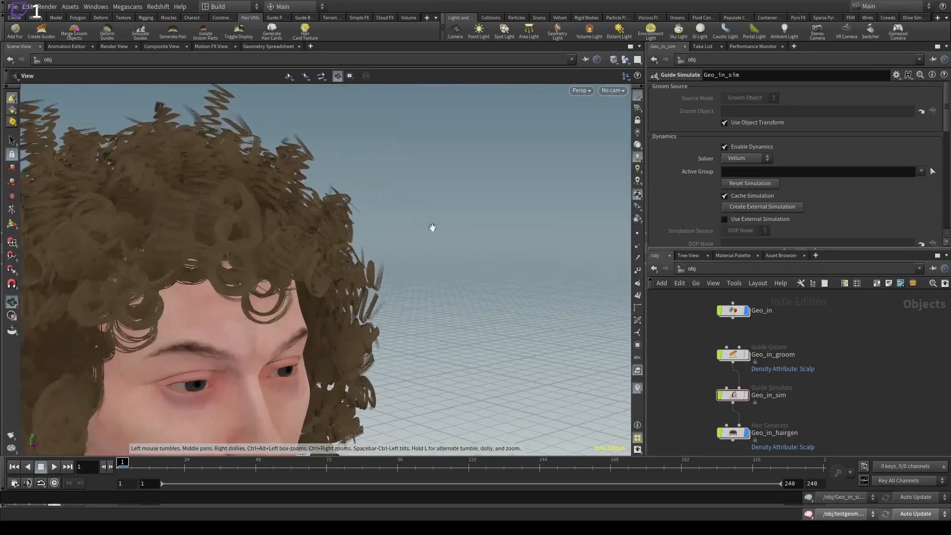
{"action": "left_click_drag", "start_coordinate": [354, 209], "coordinate": [328, 204]}
{"action": "right_click_drag", "start_coordinate": [328, 203], "coordinate": [263, 184]}
{"action": "left_click_drag", "start_coordinate": [263, 184], "coordinate": [348, 179]}
{"action": "right_click_drag", "start_coordinate": [349, 178], "coordinate": [65, 283]}
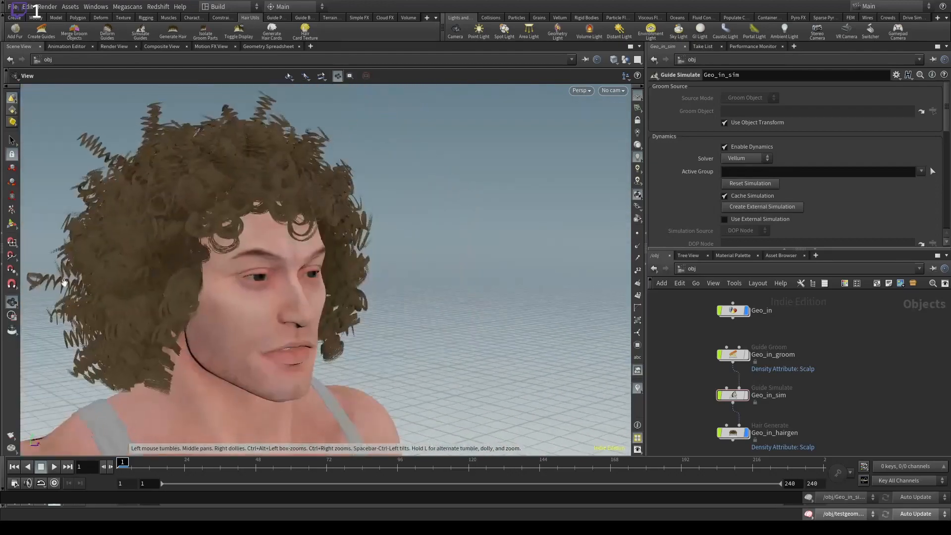
{"action": "left_click_drag", "start_coordinate": [199, 175], "coordinate": [304, 239]}
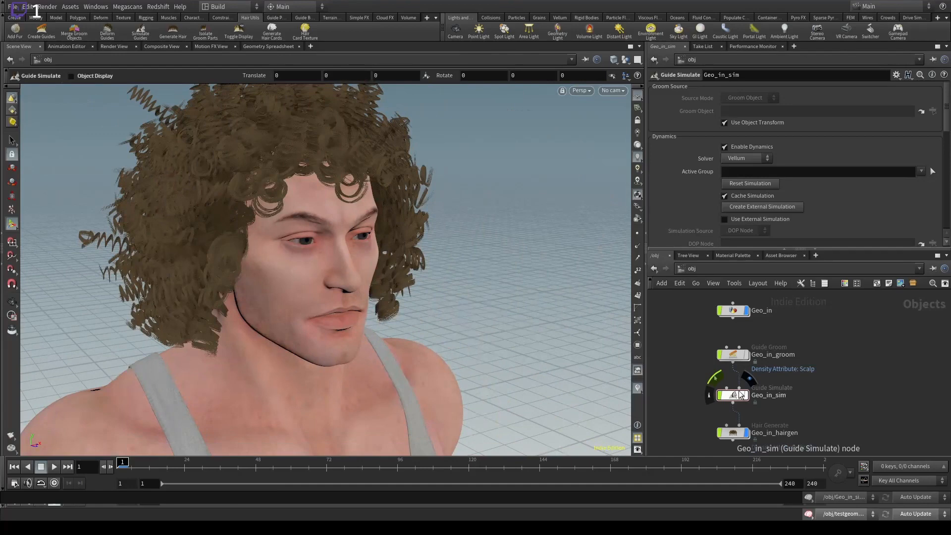
{"action": "left_click_drag", "start_coordinate": [841, 383], "coordinate": [685, 417]}
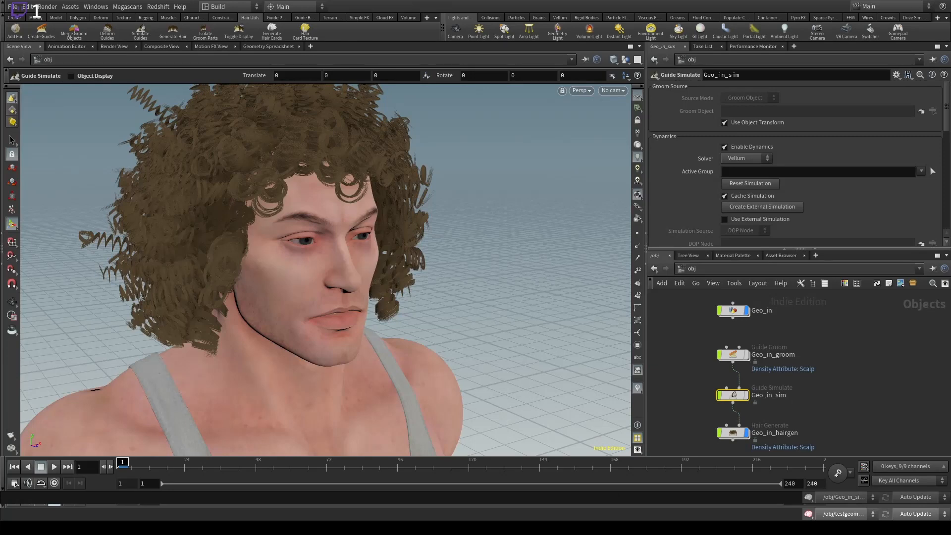
Revisit groombear1 inside Geo_in_groom, then return to the object level and hide Geo_in_hairgen's generated hair.
{"action": "double_click", "coordinate": [733, 355]}
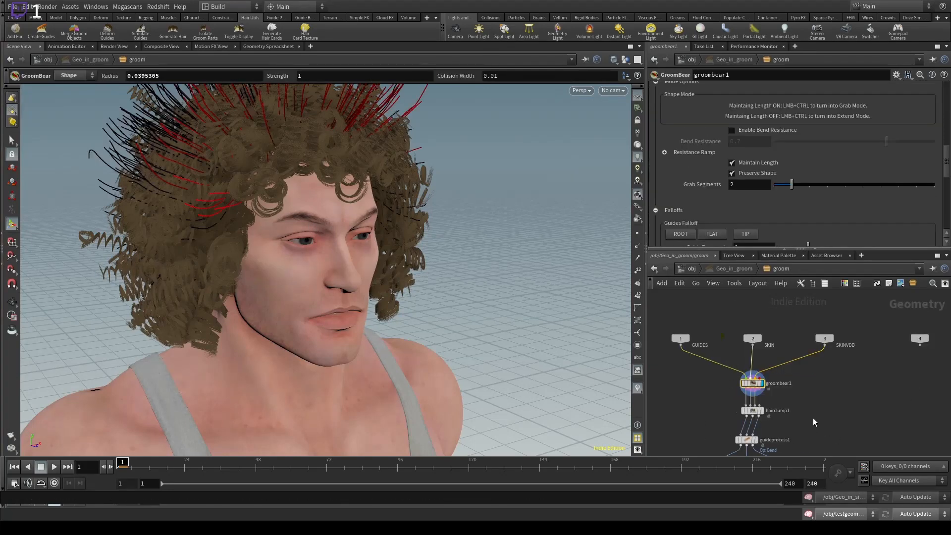
{"action": "left_click", "coordinate": [692, 268]}
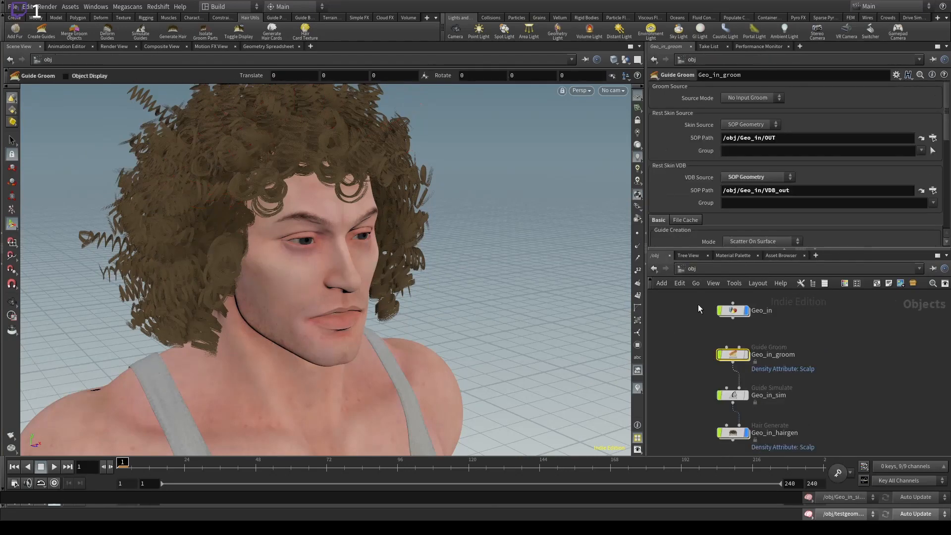
{"action": "left_click", "coordinate": [743, 432]}
{"action": "double_click", "coordinate": [727, 356]}
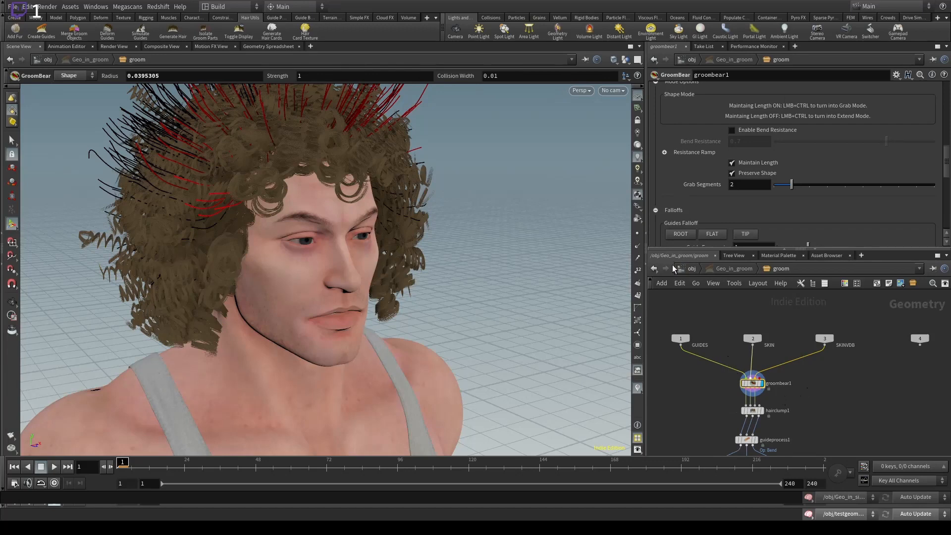
{"action": "left_click", "coordinate": [692, 269]}
{"action": "left_click", "coordinate": [746, 432]}
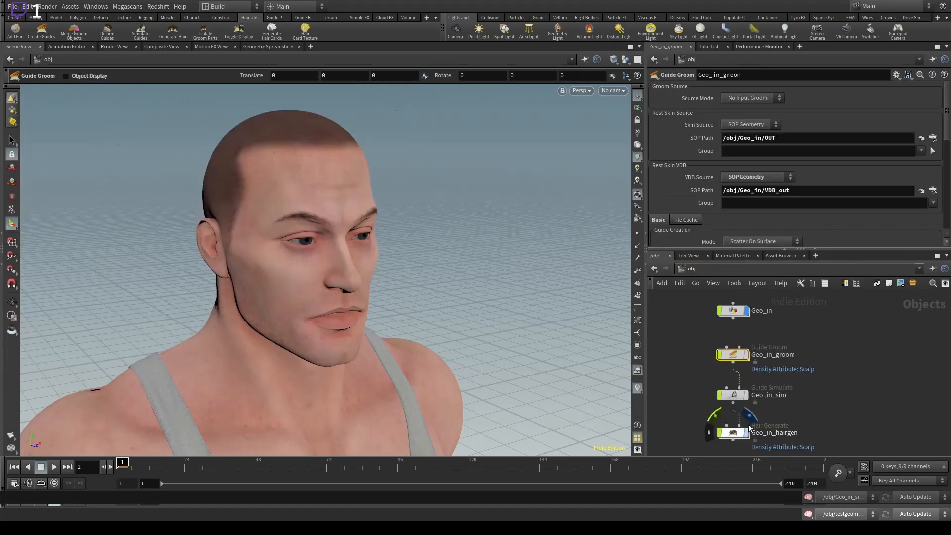
Open Geo_in_groom's groom network and examine the raw groombear1 guides around the forehead and temple.
{"action": "double_click", "coordinate": [733, 355]}
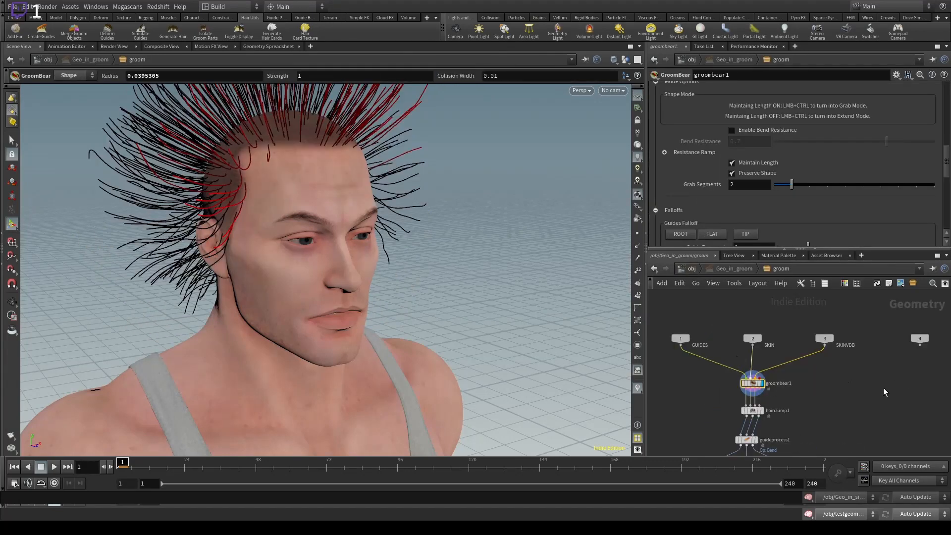
{"action": "middle_click_drag", "start_coordinate": [316, 107], "coordinate": [326, 241], "text": "alt"}
{"action": "left_click_drag", "start_coordinate": [325, 241], "coordinate": [276, 218]}
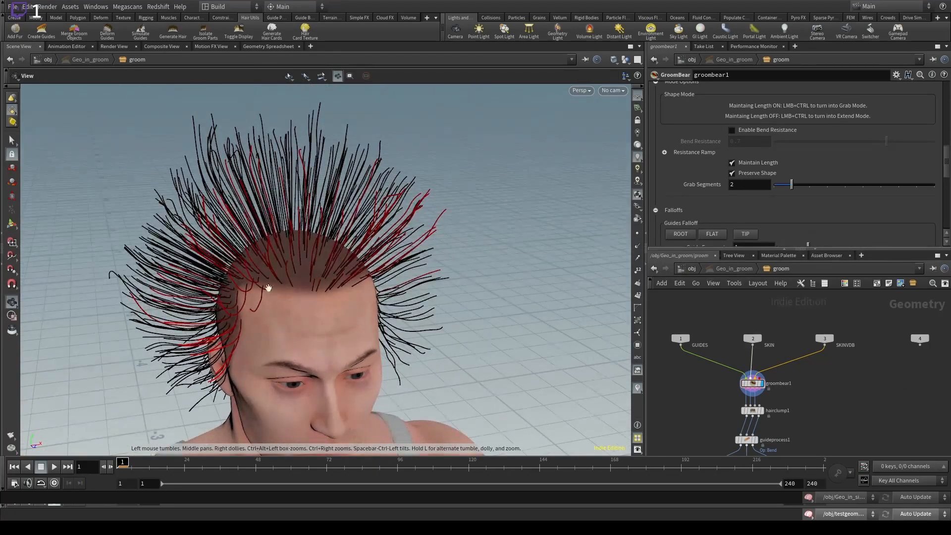
{"action": "left_click_drag", "start_coordinate": [261, 293], "coordinate": [526, 333]}
{"action": "key", "text": "Return"}
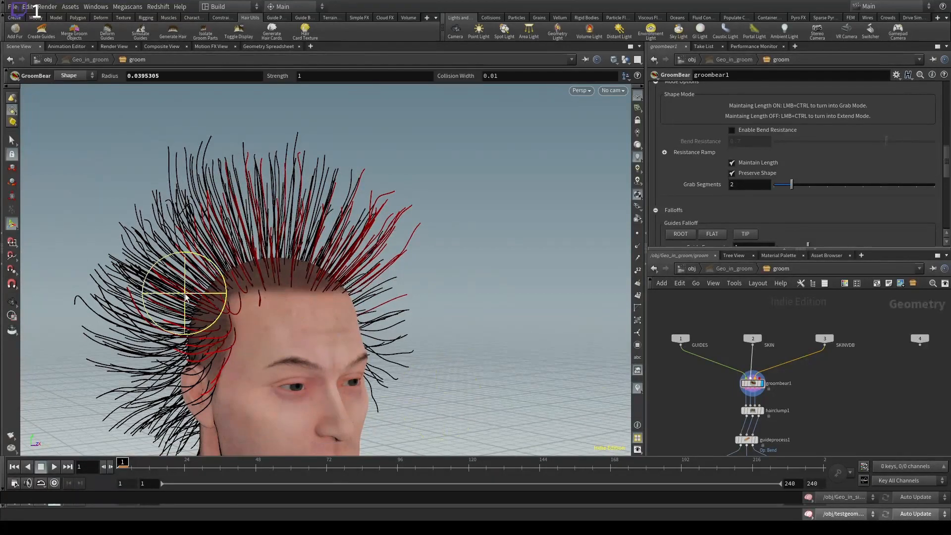
{"action": "left_click_drag", "start_coordinate": [272, 296], "coordinate": [251, 268], "text": "alt"}
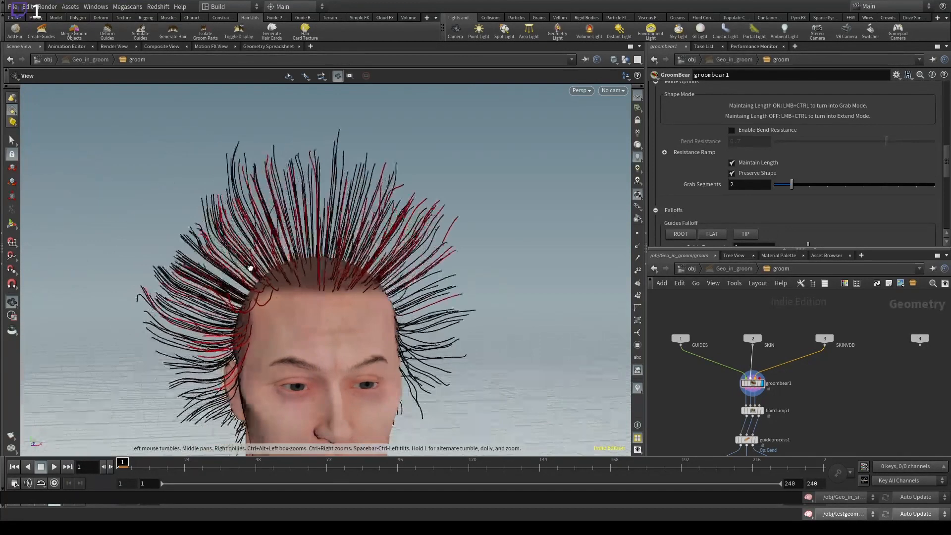
{"action": "right_click_drag", "start_coordinate": [251, 268], "coordinate": [302, 358], "text": "alt"}
{"action": "left_click_drag", "start_coordinate": [302, 358], "coordinate": [248, 331], "text": "alt"}
{"action": "left_click_drag", "start_coordinate": [325, 443], "coordinate": [424, 323], "text": "alt"}
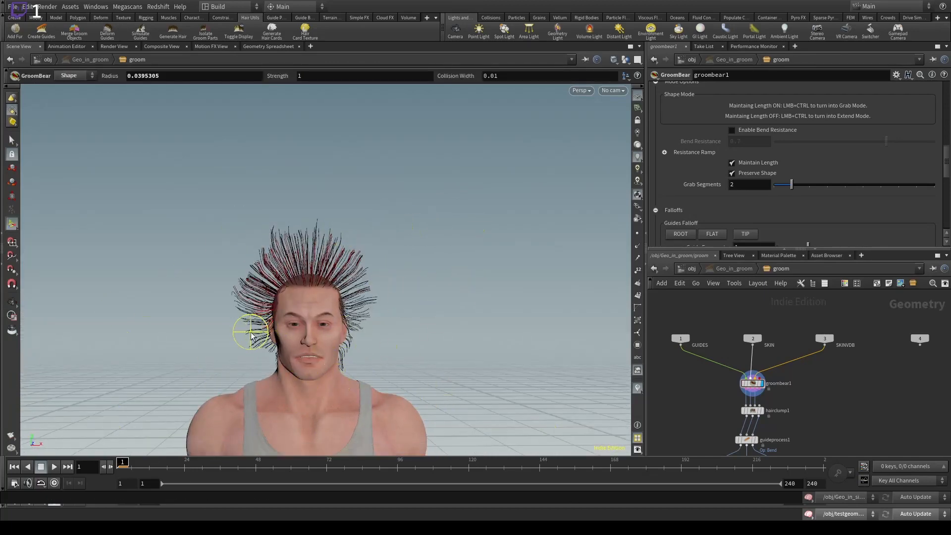
Examine the groombear1 guides from above and from the front, closing in on the forehead hairline.
{"action": "key", "text": "Escape"}
{"action": "left_click_drag", "start_coordinate": [301, 293], "coordinate": [302, 345]}
{"action": "right_click_drag", "start_coordinate": [257, 235], "coordinate": [452, 251]}
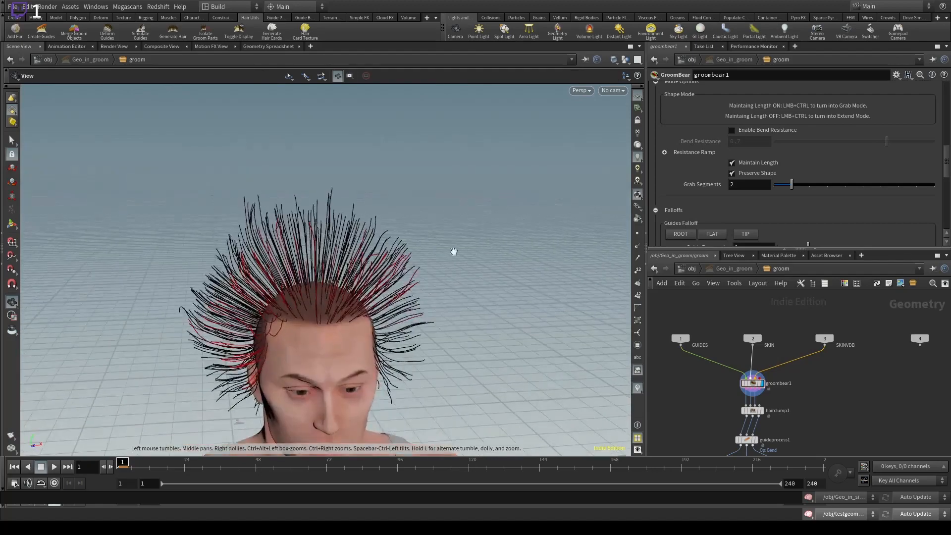
{"action": "left_click_drag", "start_coordinate": [327, 248], "coordinate": [321, 205]}
{"action": "key", "text": "Return"}
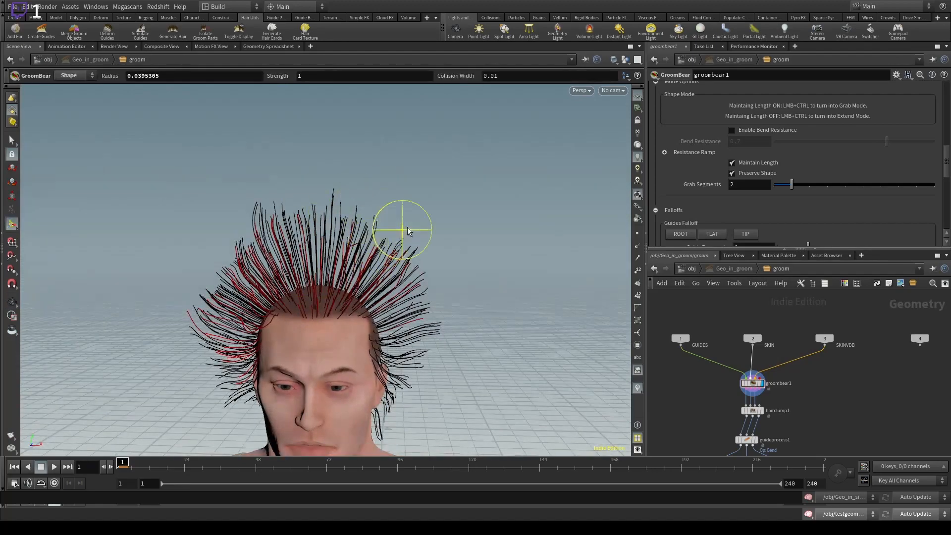
{"action": "left_click_drag", "start_coordinate": [263, 303], "coordinate": [269, 272], "text": "alt"}
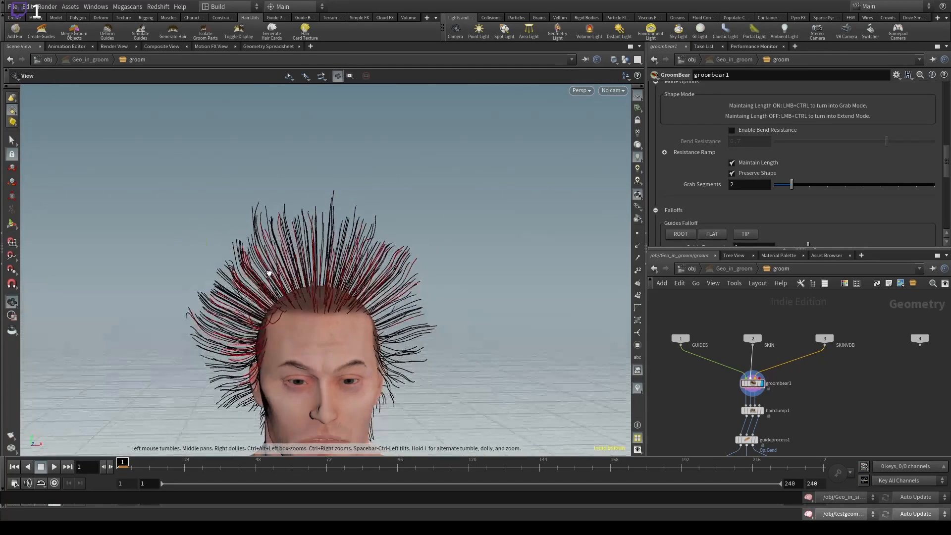
{"action": "right_click_drag", "start_coordinate": [270, 272], "coordinate": [385, 276], "text": "alt"}
{"action": "left_click_drag", "start_coordinate": [386, 276], "coordinate": [413, 335], "text": "alt"}
{"action": "middle_click_drag", "start_coordinate": [414, 335], "coordinate": [369, 274], "text": "alt"}
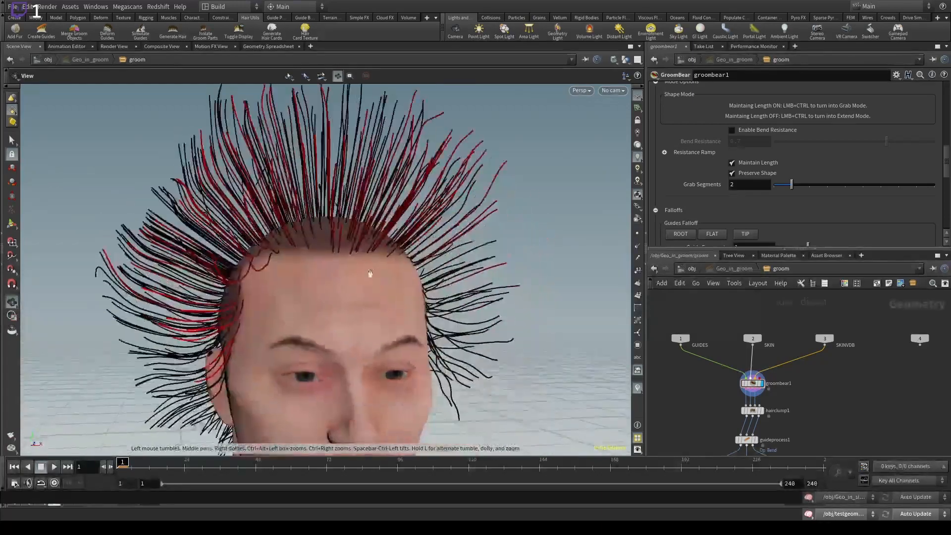
{"action": "mouse_move", "coordinate": [369, 273]}
{"action": "left_mouse_down", "text": "alt"}
{"action": "mouse_move", "coordinate": [267, 332]}
{"action": "mouse_move", "coordinate": [428, 271]}
{"action": "left_mouse_up", "text": "alt"}
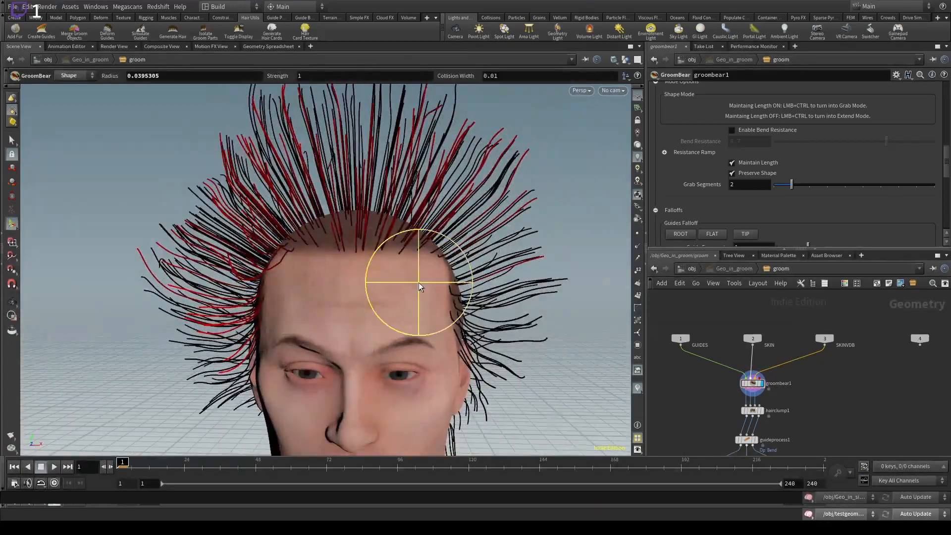
Examine the guides along the forehead, temples and above the ears from both sides and in profile.
{"action": "mouse_move", "coordinate": [339, 286]}
{"action": "left_mouse_down", "text": "alt"}
{"action": "mouse_move", "coordinate": [329, 272]}
{"action": "mouse_move", "coordinate": [346, 275]}
{"action": "left_mouse_up", "text": "alt"}
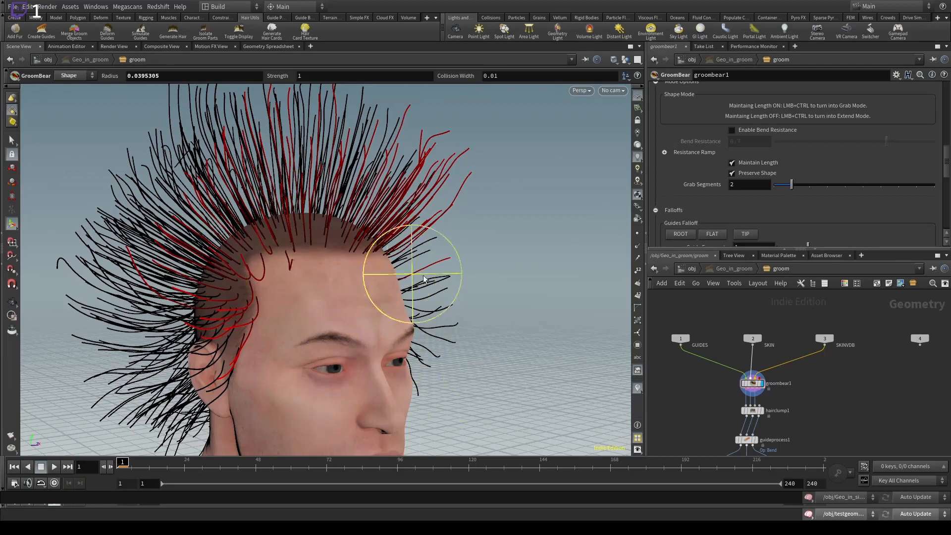
{"action": "mouse_move", "coordinate": [423, 275]}
{"action": "left_mouse_down", "text": "alt"}
{"action": "mouse_move", "coordinate": [272, 282]}
{"action": "mouse_move", "coordinate": [315, 320]}
{"action": "mouse_move", "coordinate": [272, 254]}
{"action": "mouse_move", "coordinate": [314, 259]}
{"action": "mouse_move", "coordinate": [173, 233]}
{"action": "left_mouse_up", "text": "alt"}
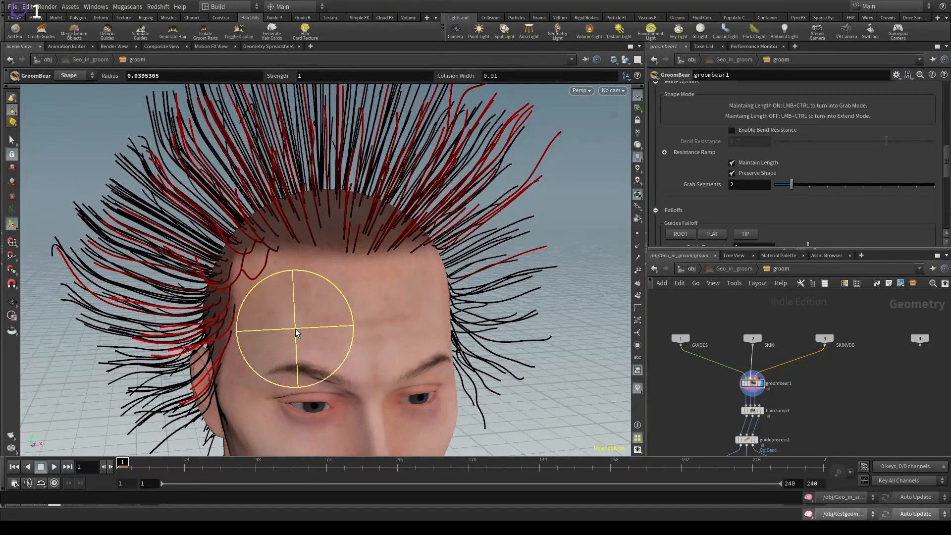
{"action": "mouse_move", "coordinate": [237, 325]}
{"action": "left_mouse_down", "text": "alt"}
{"action": "mouse_move", "coordinate": [245, 267]}
{"action": "mouse_move", "coordinate": [227, 227]}
{"action": "mouse_move", "coordinate": [274, 251]}
{"action": "left_mouse_up", "text": "alt"}
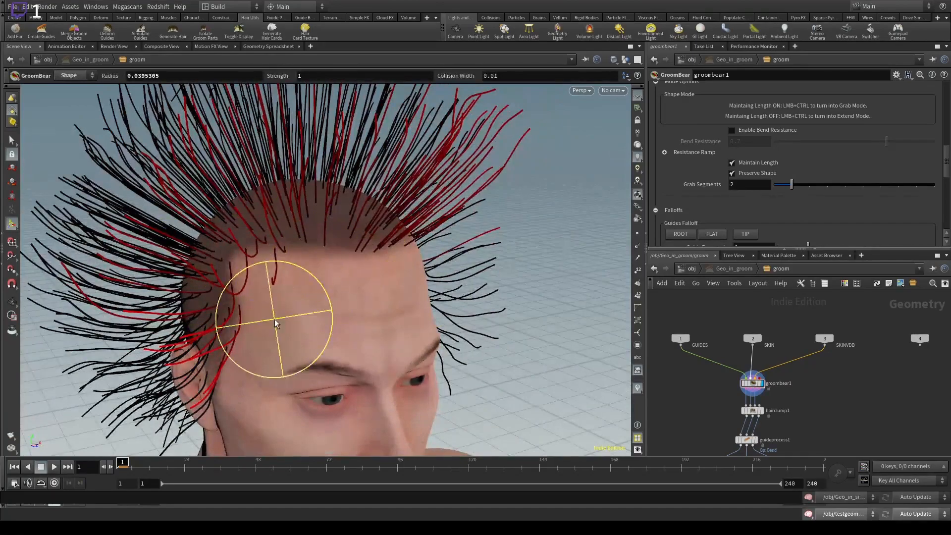
{"action": "mouse_move", "coordinate": [355, 356]}
{"action": "left_mouse_down", "text": "alt"}
{"action": "mouse_move", "coordinate": [393, 283]}
{"action": "mouse_move", "coordinate": [394, 219]}
{"action": "mouse_move", "coordinate": [304, 216]}
{"action": "mouse_move", "coordinate": [393, 208]}
{"action": "left_mouse_up", "text": "alt"}
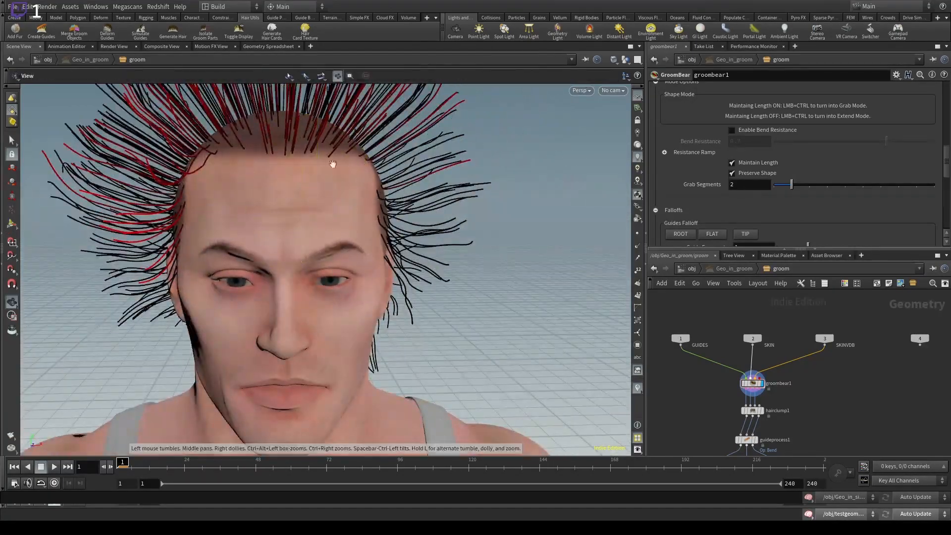
{"action": "right_click_drag", "start_coordinate": [331, 164], "coordinate": [362, 176], "text": "alt"}
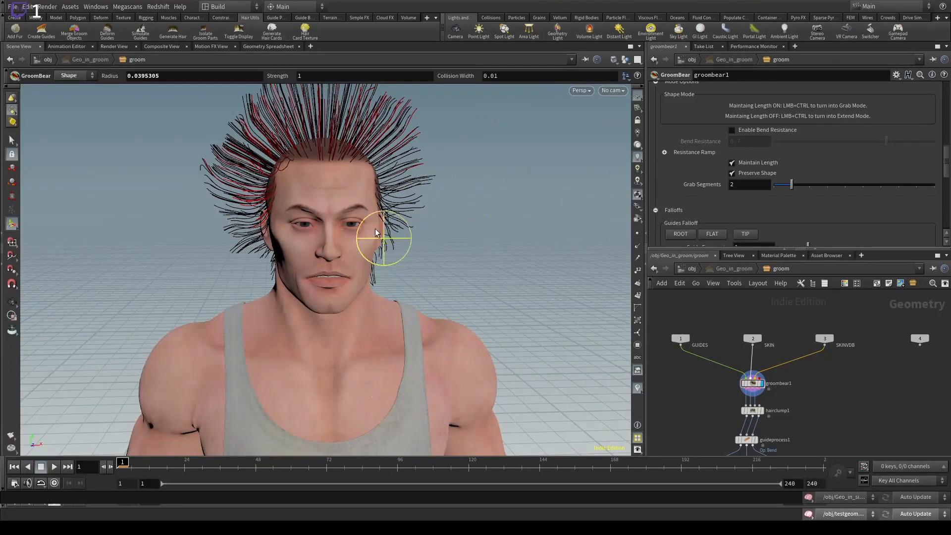
{"action": "mouse_move", "coordinate": [382, 238]}
{"action": "right_mouse_down", "text": "alt"}
{"action": "mouse_move", "coordinate": [535, 199]}
{"action": "mouse_move", "coordinate": [777, 186]}
{"action": "right_mouse_up", "text": "alt"}
{"action": "left_click_drag", "start_coordinate": [386, 206], "coordinate": [319, 228], "text": "alt"}
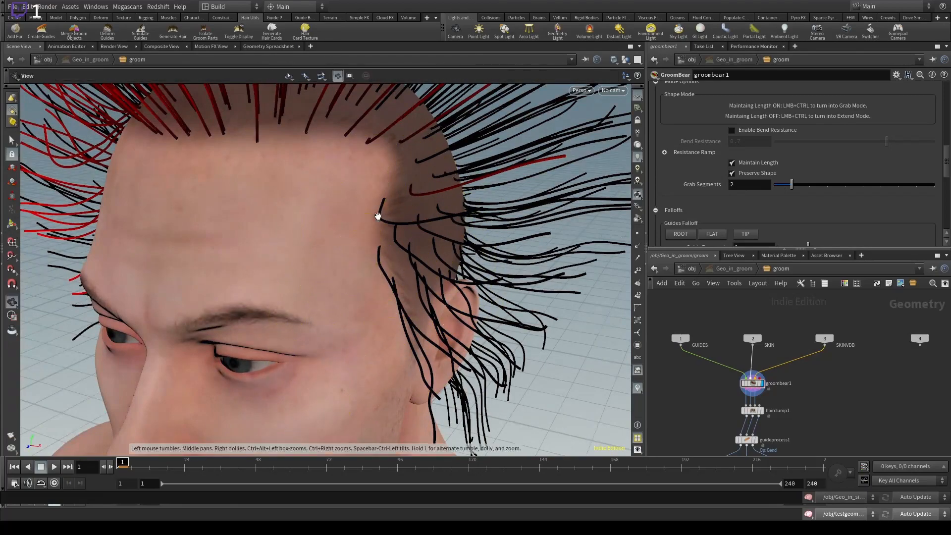
{"action": "mouse_move", "coordinate": [377, 212]}
{"action": "left_mouse_down", "text": "alt"}
{"action": "mouse_move", "coordinate": [327, 212]}
{"action": "mouse_move", "coordinate": [361, 161]}
{"action": "mouse_move", "coordinate": [501, 187]}
{"action": "mouse_move", "coordinate": [478, 172]}
{"action": "left_mouse_up", "text": "alt"}
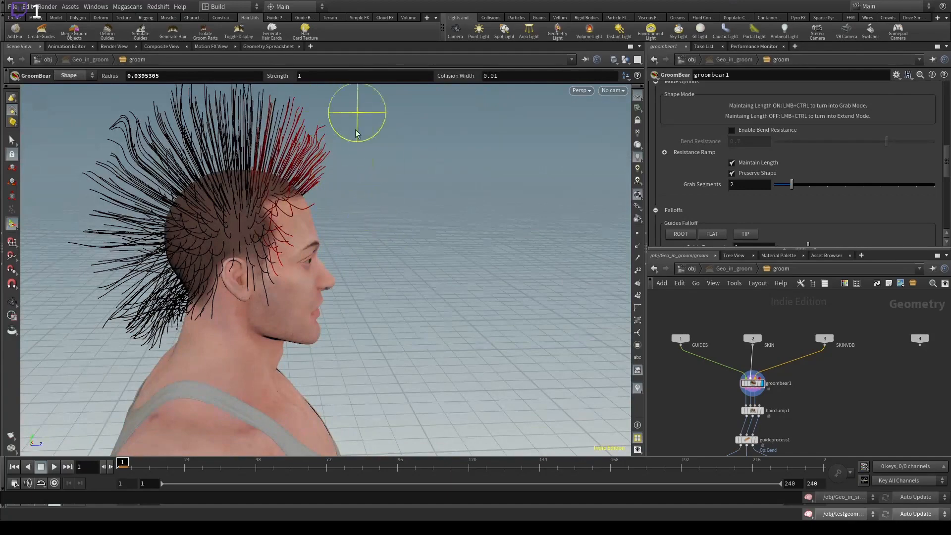
{"action": "mouse_move", "coordinate": [336, 270]}
{"action": "left_mouse_down", "text": "alt"}
{"action": "mouse_move", "coordinate": [291, 195]}
{"action": "mouse_move", "coordinate": [218, 238]}
{"action": "left_mouse_up", "text": "alt"}
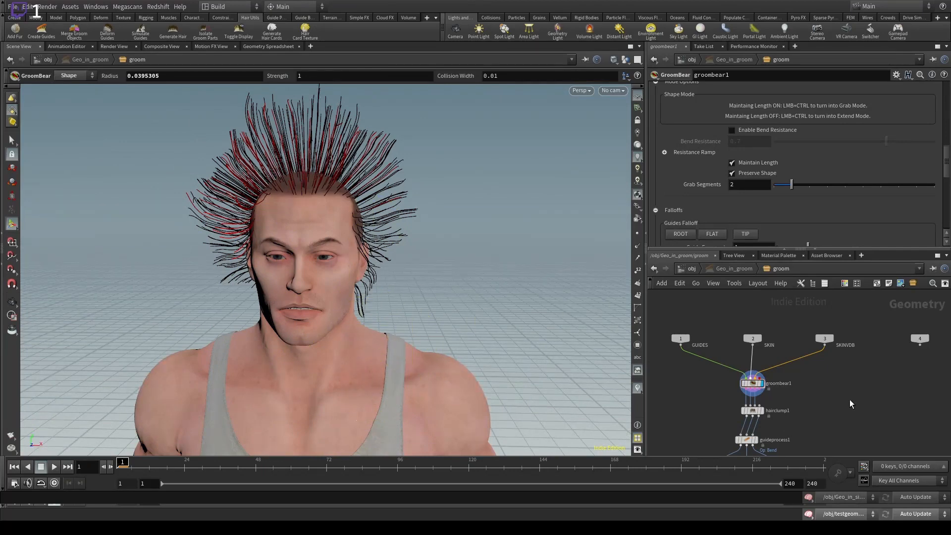
Display the curled guides from hairclump1 and review its shape and general clumping settings.
{"action": "left_click", "coordinate": [765, 410]}
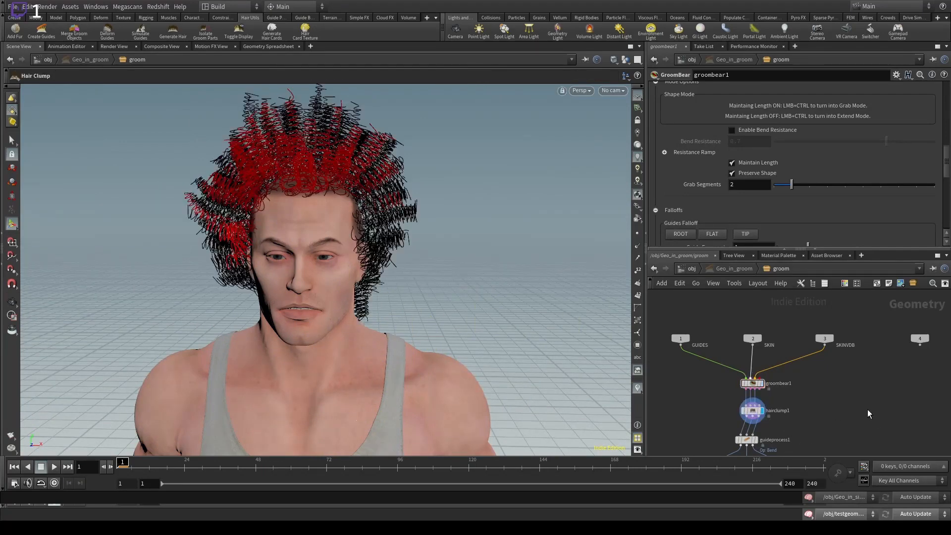
{"action": "left_click_drag", "start_coordinate": [741, 429], "coordinate": [713, 434]}
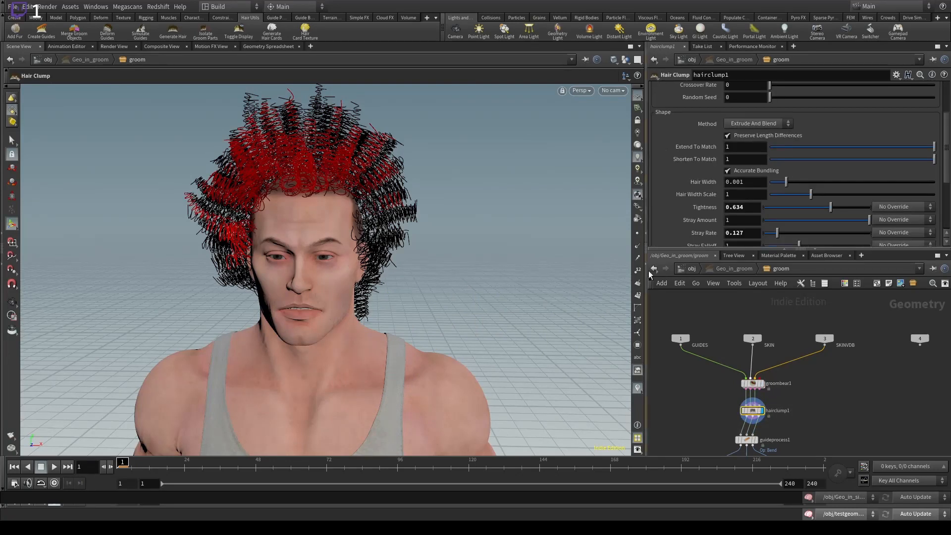
{"action": "scroll", "coordinate": [676, 192], "scroll_direction": "up", "scroll_amount": 3}
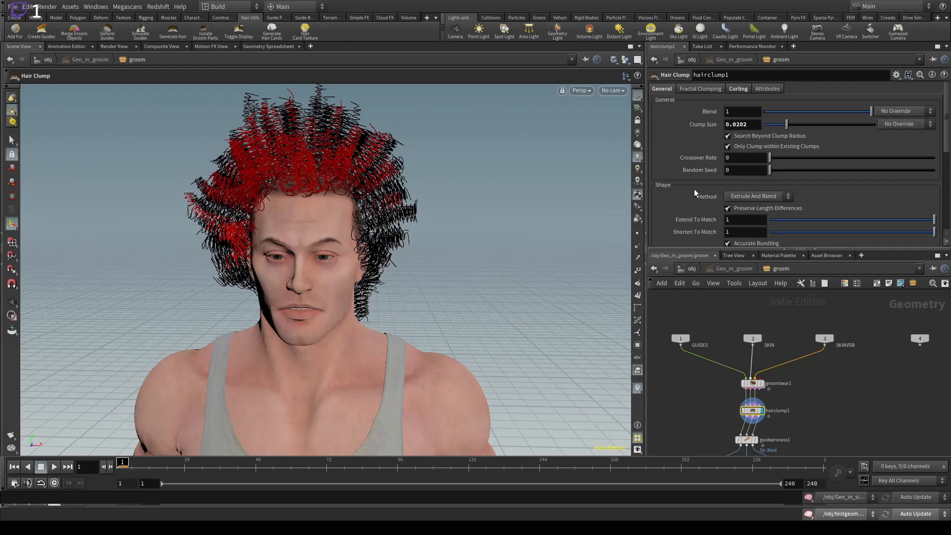
Return to the object level and review Geo_in_groom's guide creation and guide property settings.
{"action": "left_click", "coordinate": [692, 270]}
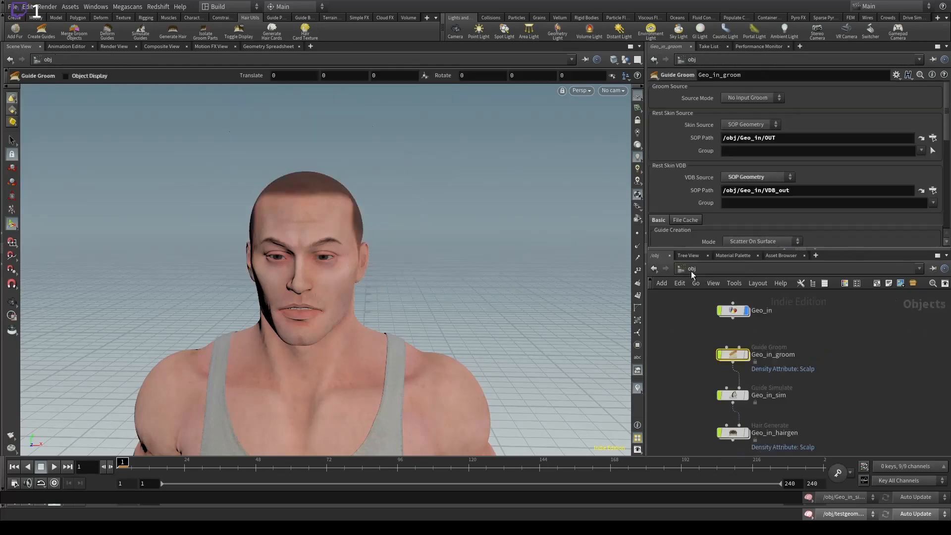
{"action": "scroll", "coordinate": [685, 156], "scroll_direction": "down", "scroll_amount": 4}
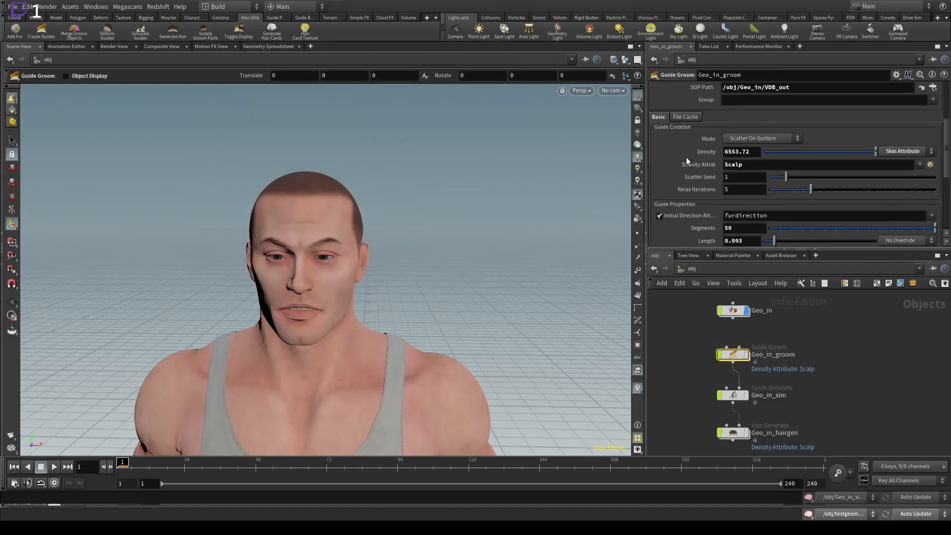
{"action": "scroll", "coordinate": [693, 230], "scroll_direction": "down", "scroll_amount": 2}
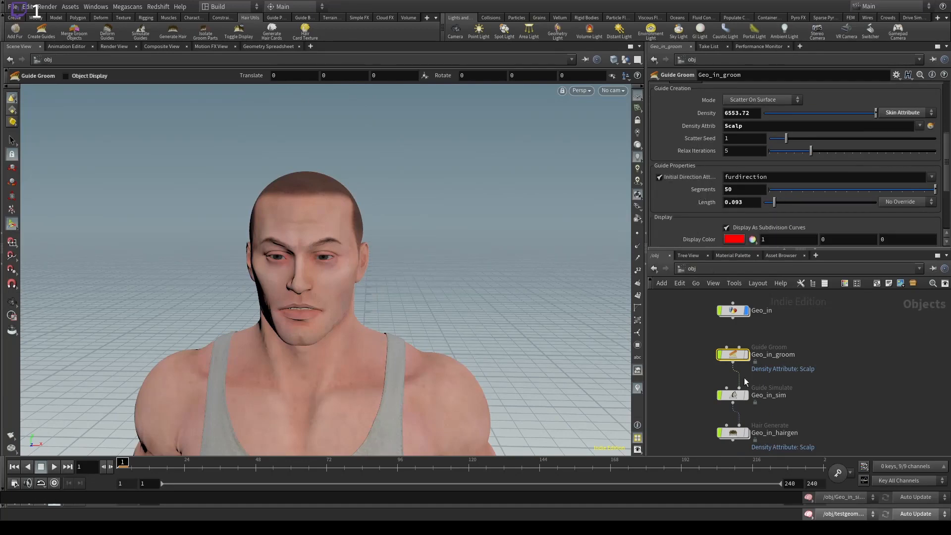
Reopen Geo_in_groom's groom network, check groombear1, and bring up hairclump1's Curling settings.
{"action": "double_click", "coordinate": [742, 359]}
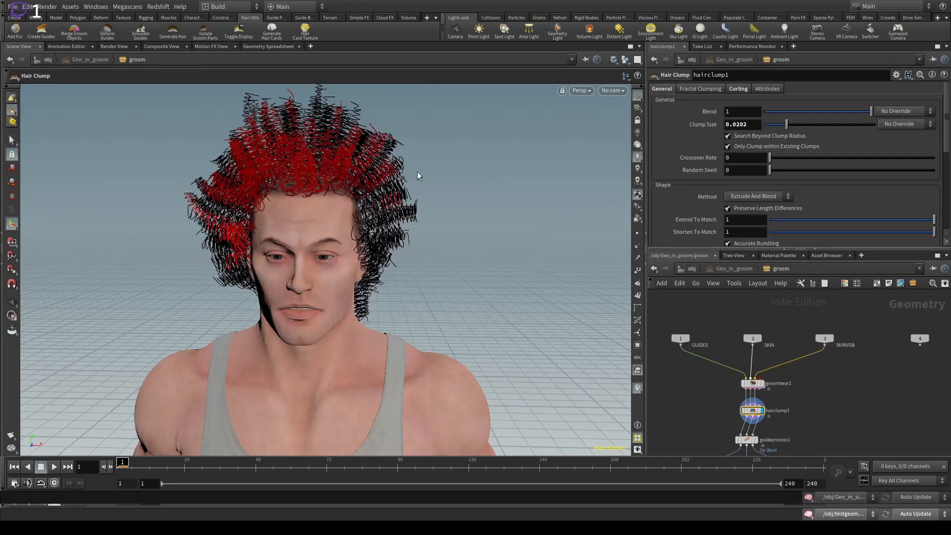
{"action": "left_click_drag", "start_coordinate": [872, 370], "coordinate": [663, 405]}
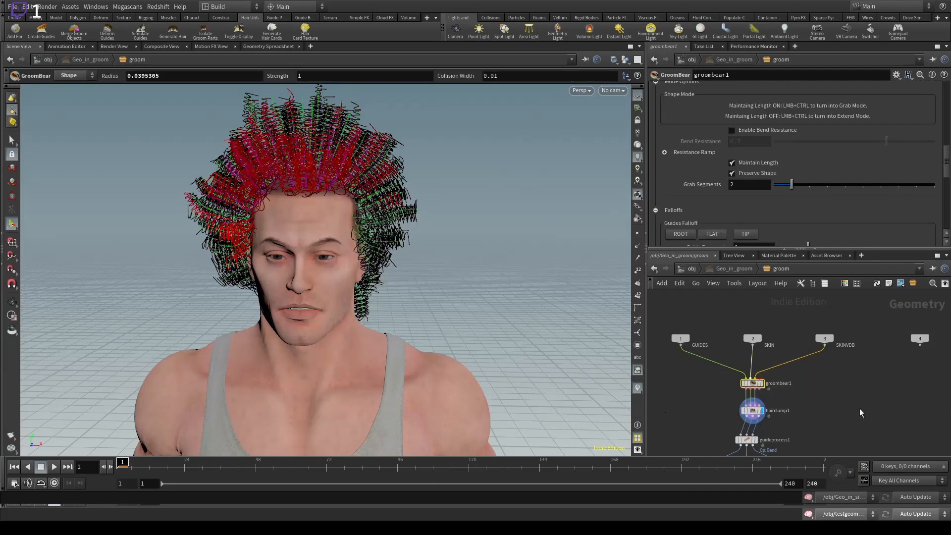
{"action": "middle_click_drag", "start_coordinate": [832, 423], "coordinate": [812, 372]}
{"action": "left_click", "coordinate": [733, 360]}
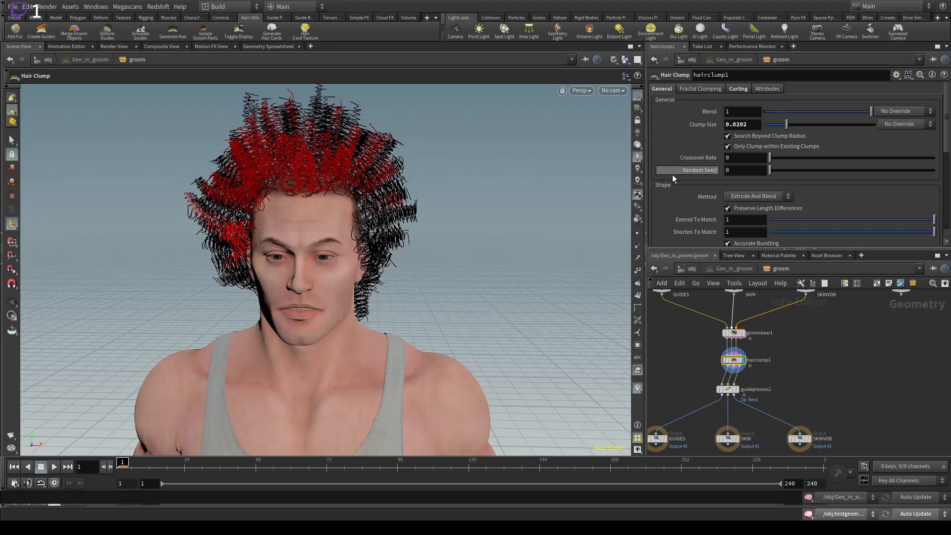
{"action": "left_click", "coordinate": [736, 89]}
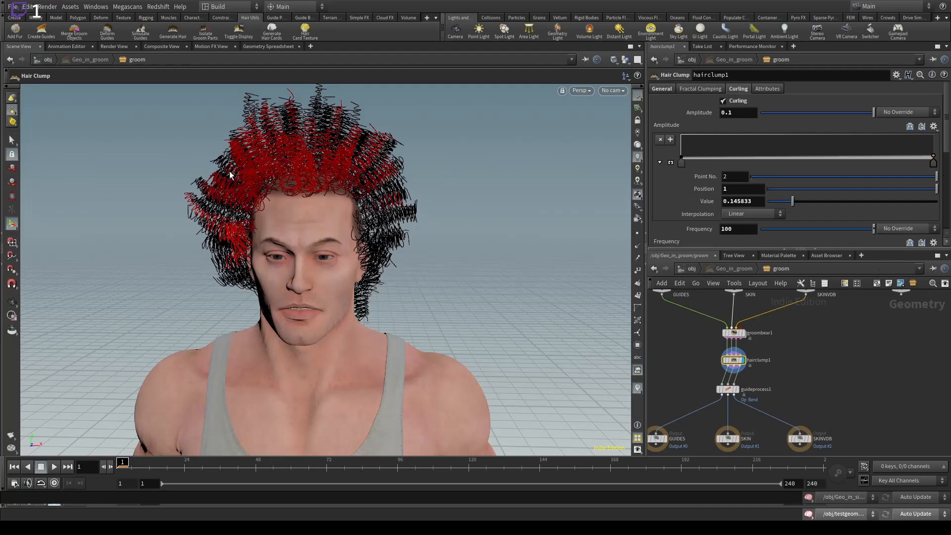
Check the Bend settings of the guideprocess1 node in the groom network and return to the object level.
{"action": "key", "text": "Escape"}
{"action": "left_click_drag", "start_coordinate": [231, 174], "coordinate": [340, 207]}
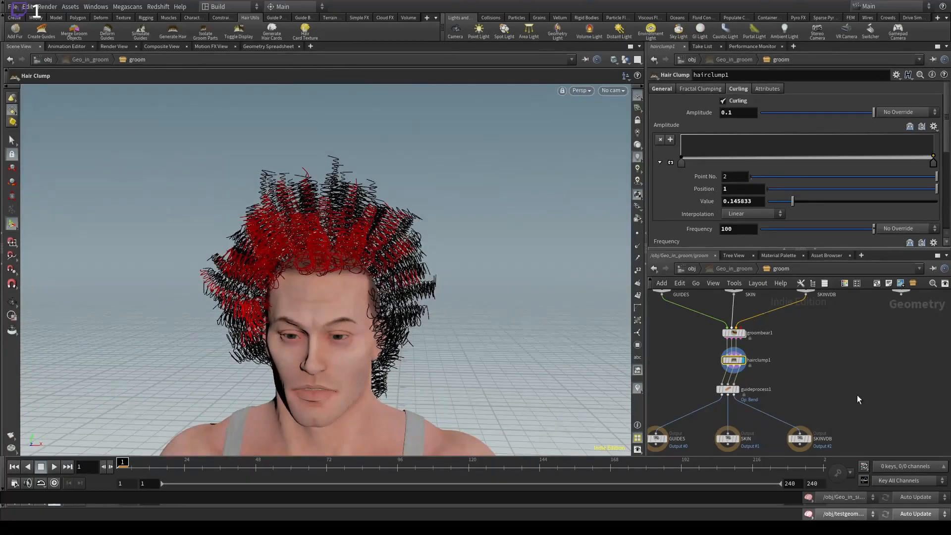
{"action": "left_click", "coordinate": [728, 389]}
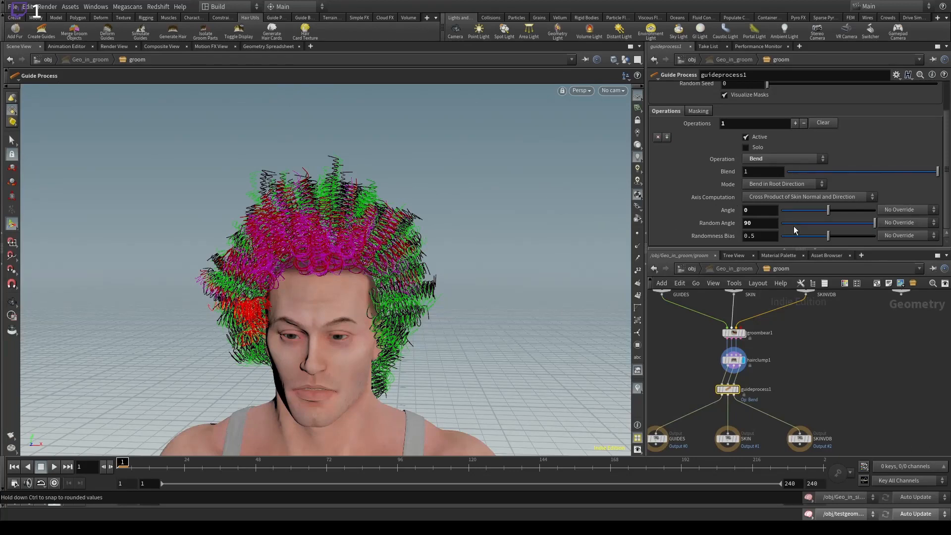
{"action": "left_click", "coordinate": [674, 372]}
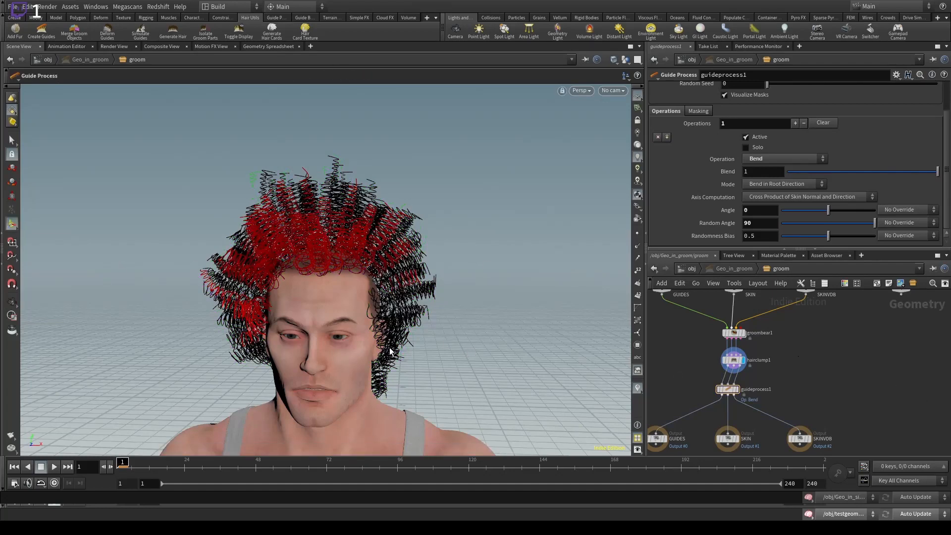
{"action": "left_click", "coordinate": [684, 271]}
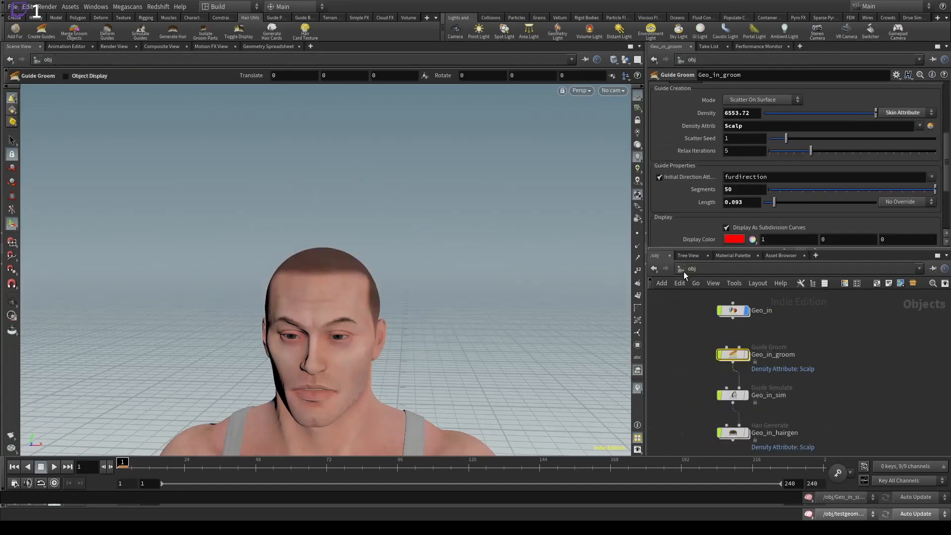
Examine the guide simulation's dynamics, Vellum constraint, collision and force settings, along with the hair generator's thickness settings.
{"action": "left_click_drag", "start_coordinate": [836, 365], "coordinate": [722, 424]}
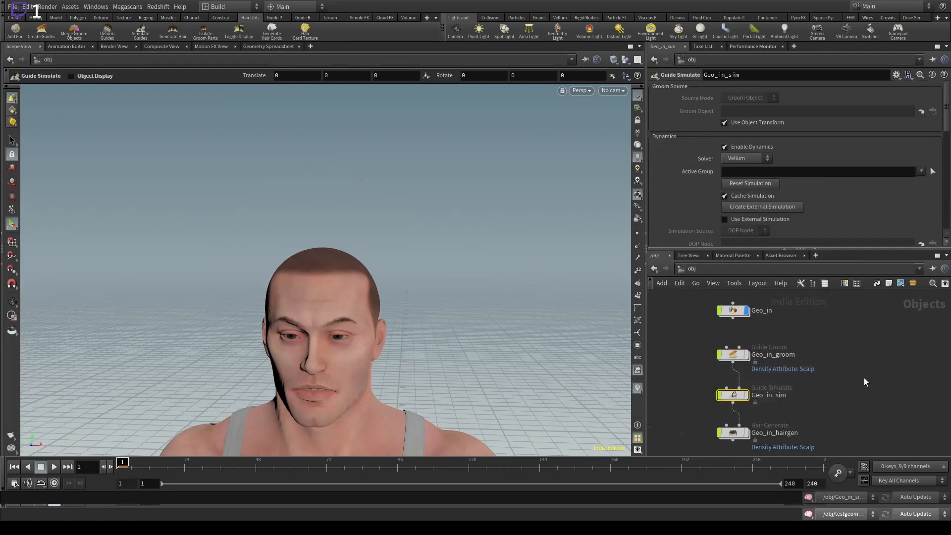
{"action": "scroll", "coordinate": [673, 174], "scroll_direction": "down", "scroll_amount": 4}
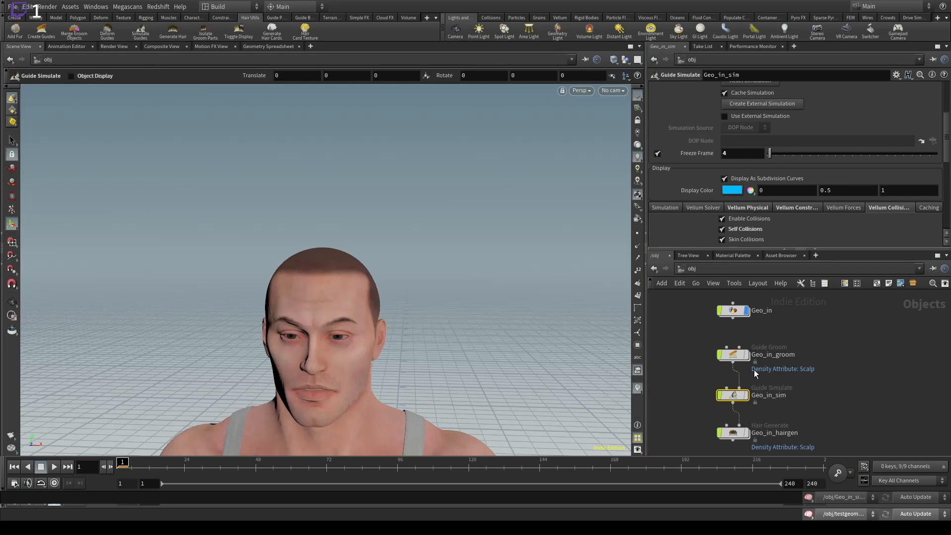
{"action": "left_click_drag", "start_coordinate": [848, 378], "coordinate": [656, 438]}
{"action": "left_click_drag", "start_coordinate": [841, 402], "coordinate": [685, 413]}
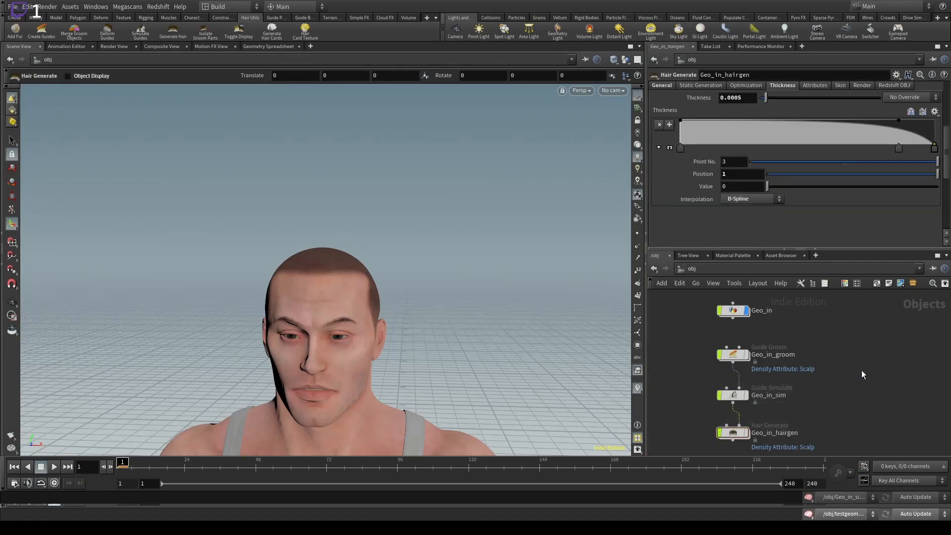
{"action": "left_click_drag", "start_coordinate": [851, 375], "coordinate": [622, 420]}
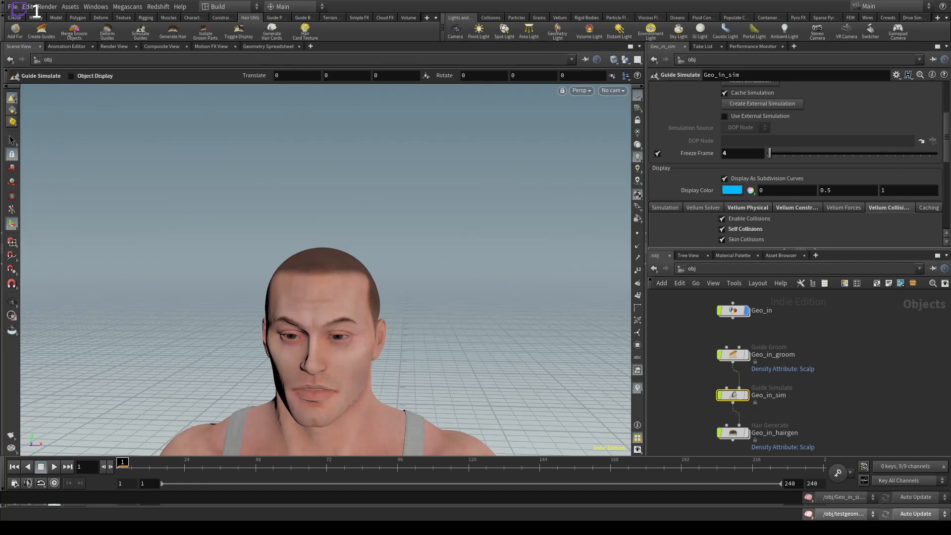
{"action": "scroll", "coordinate": [841, 163], "scroll_direction": "down", "scroll_amount": 3}
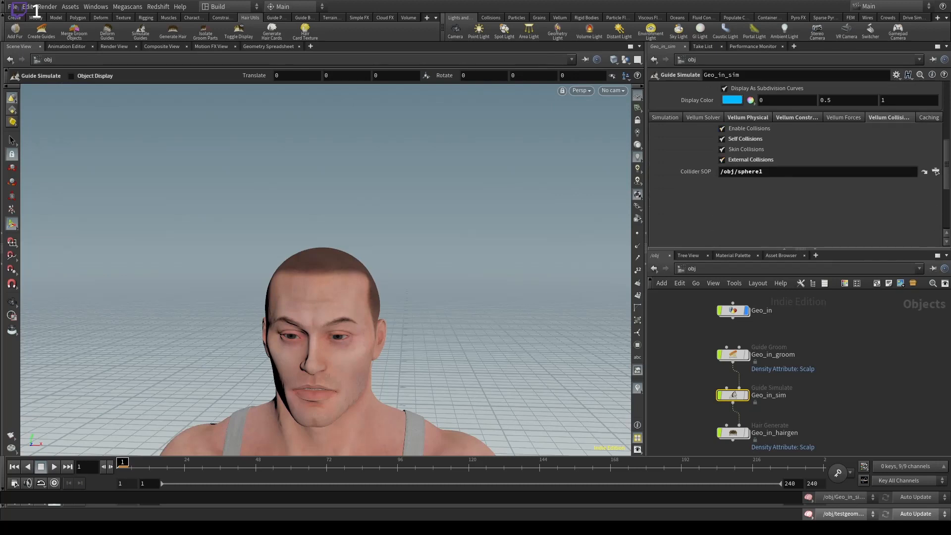
{"action": "scroll", "coordinate": [797, 164], "scroll_direction": "up", "scroll_amount": 3}
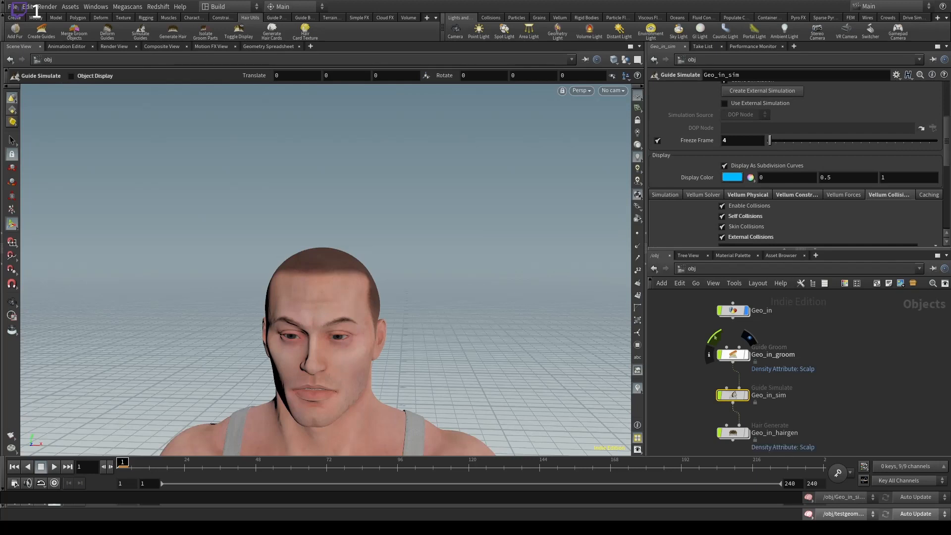
{"action": "scroll", "coordinate": [795, 163], "scroll_direction": "up", "scroll_amount": 5}
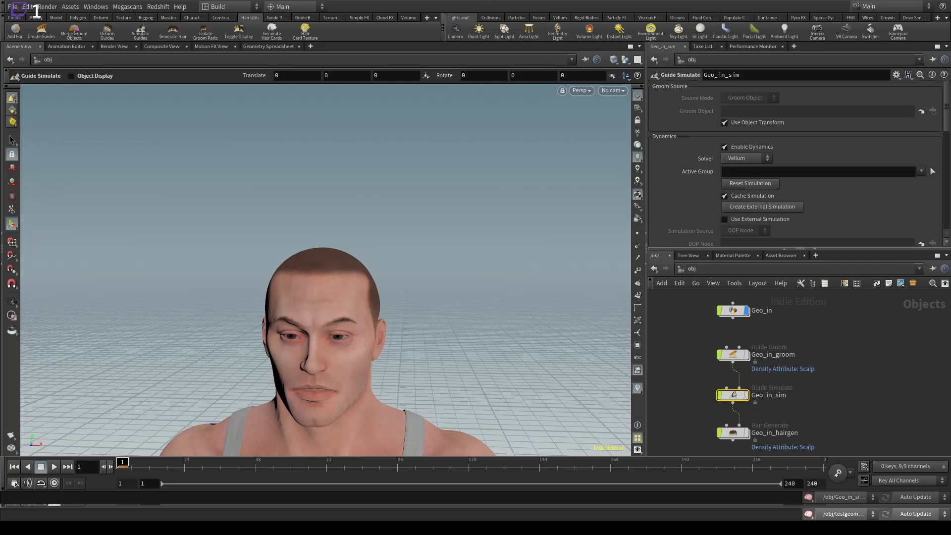
{"action": "scroll", "coordinate": [798, 163], "scroll_direction": "down", "scroll_amount": 3}
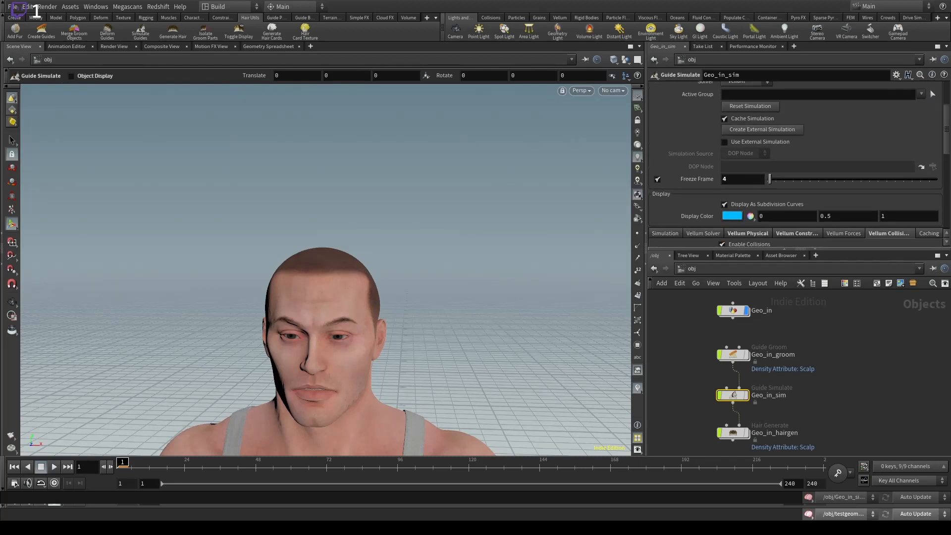
{"action": "scroll", "coordinate": [798, 163], "scroll_direction": "down", "scroll_amount": 3}
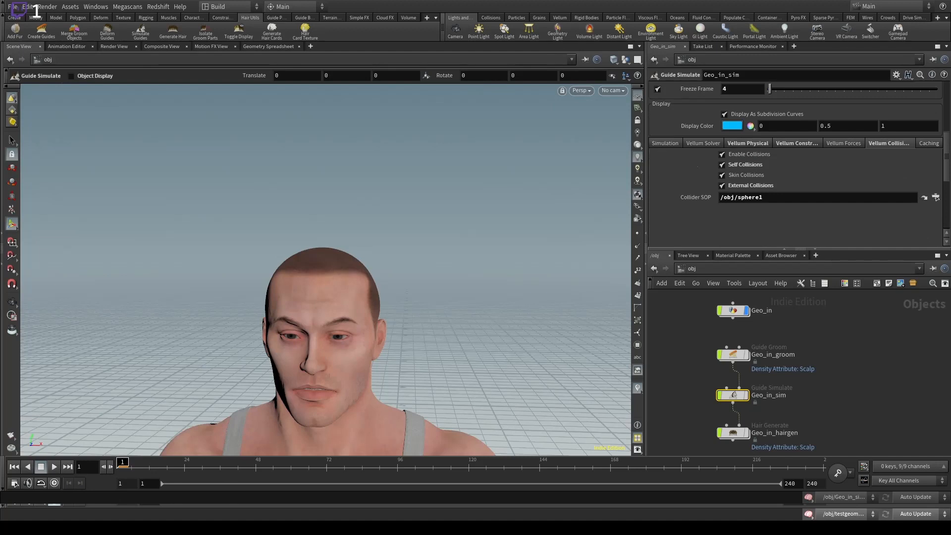
{"action": "left_click", "coordinate": [703, 143]}
{"action": "left_click", "coordinate": [668, 143]}
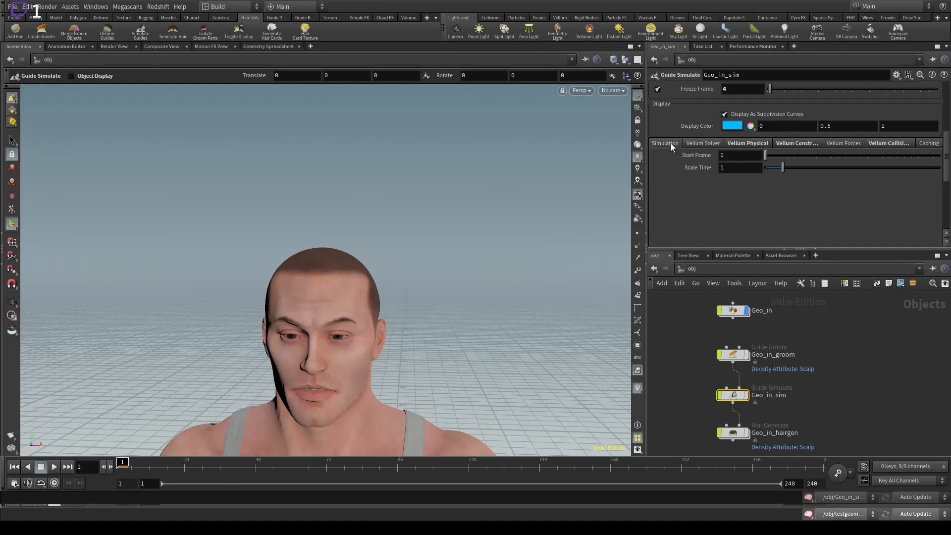
{"action": "left_click", "coordinate": [807, 143]}
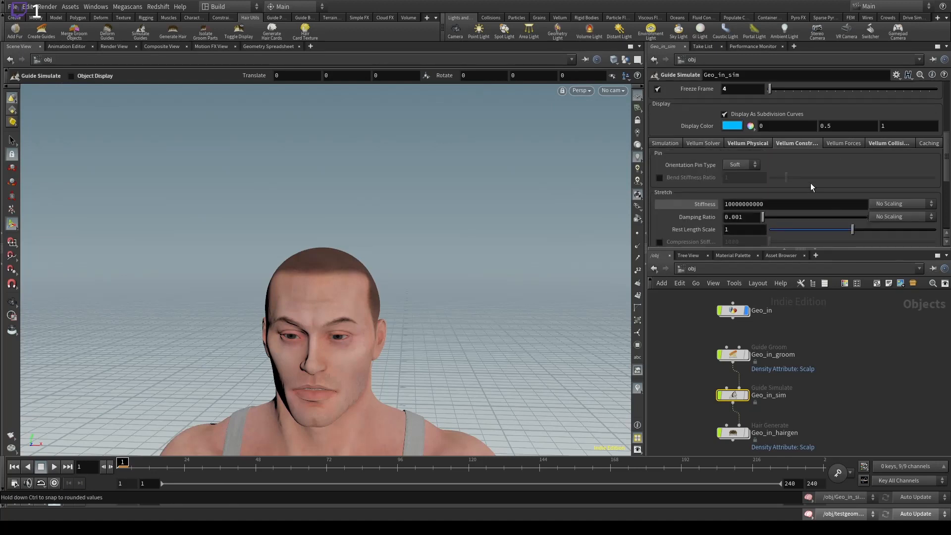
{"action": "scroll", "coordinate": [701, 206], "scroll_direction": "down", "scroll_amount": 5}
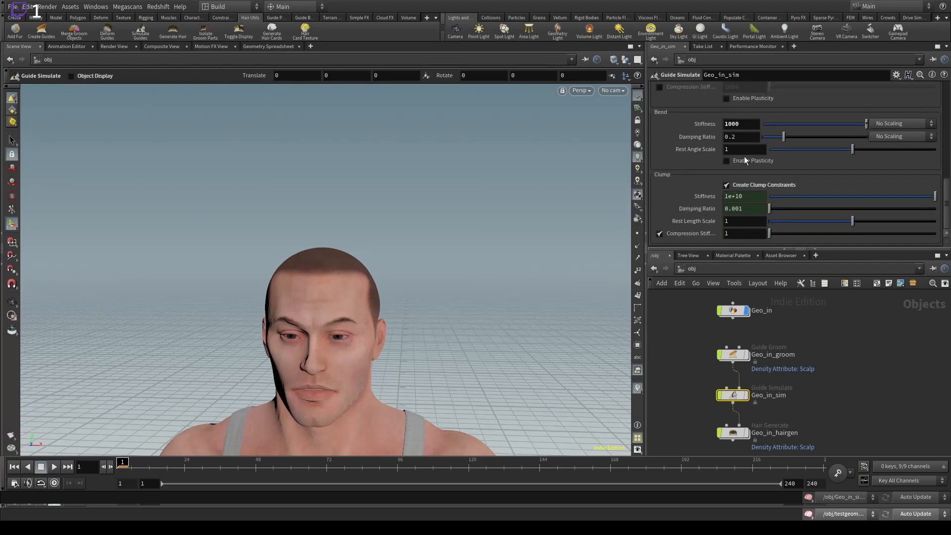
{"action": "scroll", "coordinate": [793, 191], "scroll_direction": "up", "scroll_amount": 4}
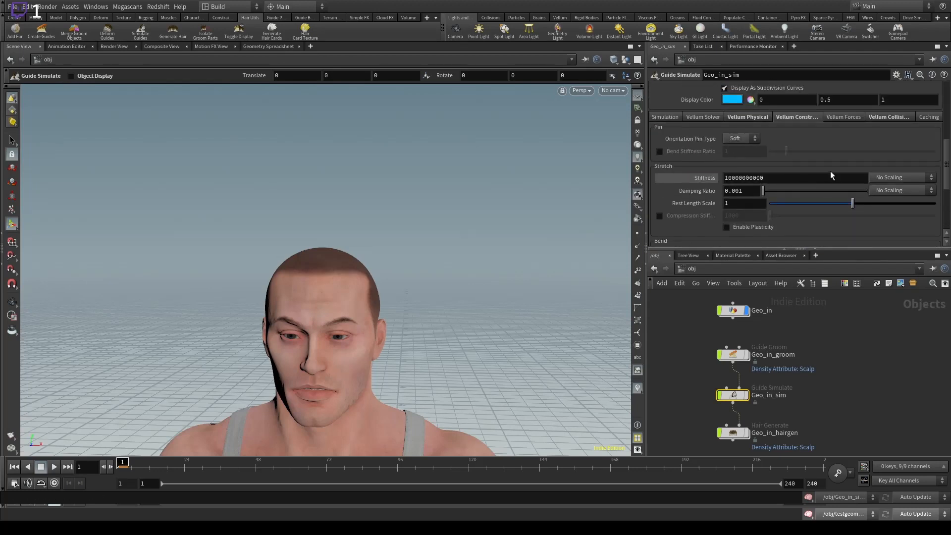
{"action": "left_click", "coordinate": [884, 118]}
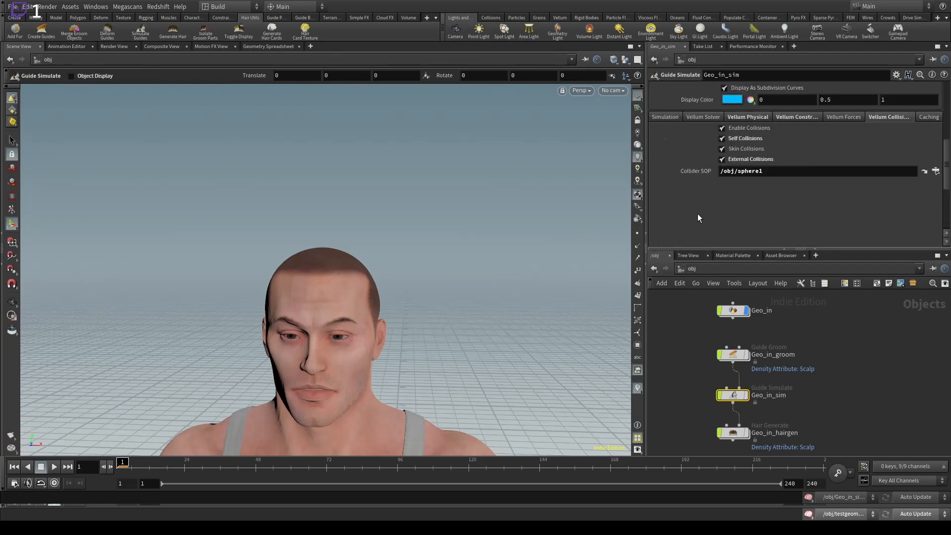
{"action": "left_click", "coordinate": [836, 119]}
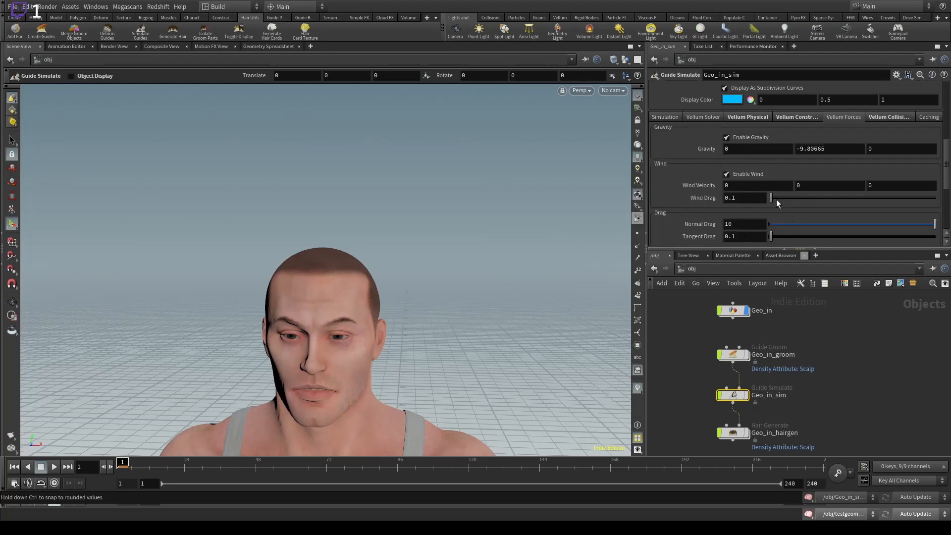
{"action": "scroll", "coordinate": [776, 199], "scroll_direction": "up", "scroll_amount": 2}
{"action": "scroll", "coordinate": [723, 169], "scroll_direction": "up", "scroll_amount": 4}
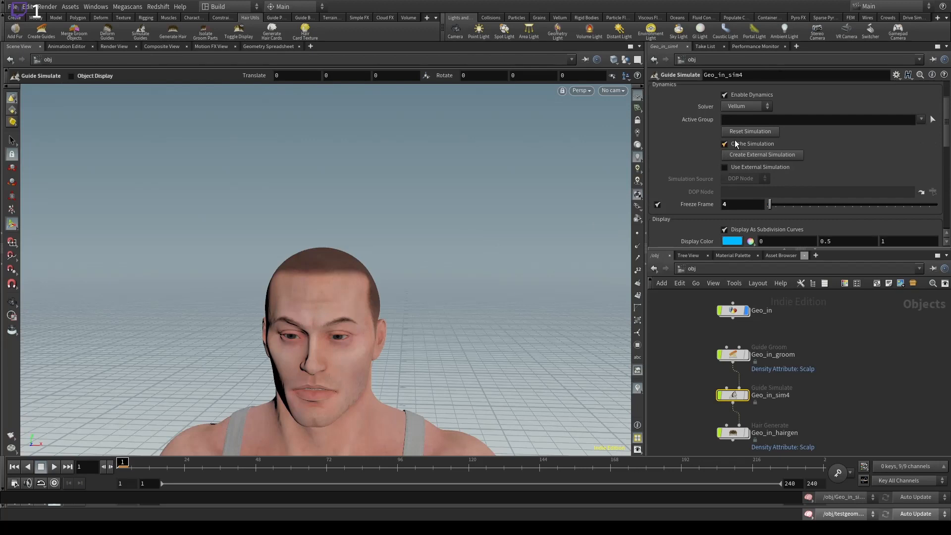
{"action": "left_click_drag", "start_coordinate": [824, 411], "coordinate": [677, 382]}
{"action": "left_click_drag", "start_coordinate": [854, 424], "coordinate": [674, 388]}
{"action": "left_click_drag", "start_coordinate": [854, 418], "coordinate": [668, 380]}
{"action": "left_click_drag", "start_coordinate": [673, 416], "coordinate": [703, 409]}
{"action": "left_click", "coordinate": [679, 422]}
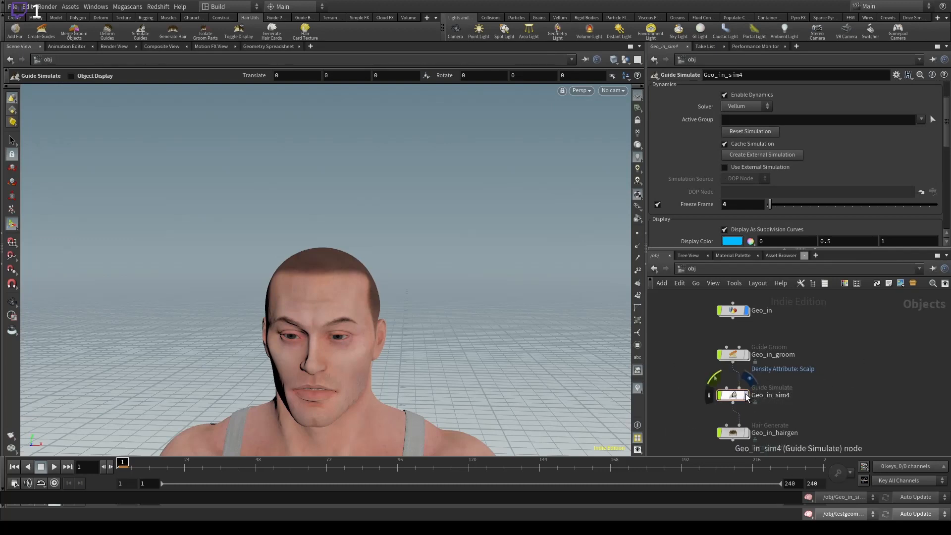
Display the Geo_in_sim4 guide simulation in the scene and reset its simulation.
{"action": "left_click", "coordinate": [746, 395]}
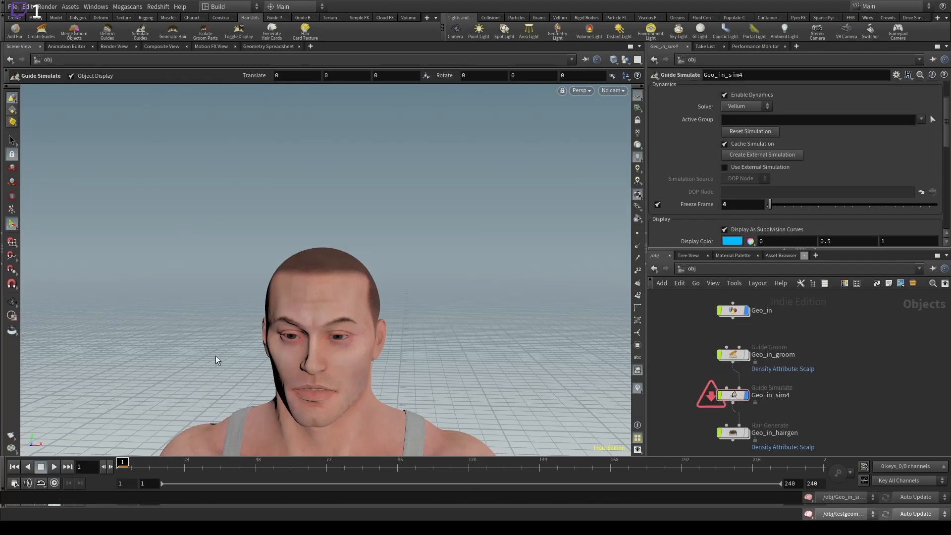
{"action": "left_click", "coordinate": [735, 397]}
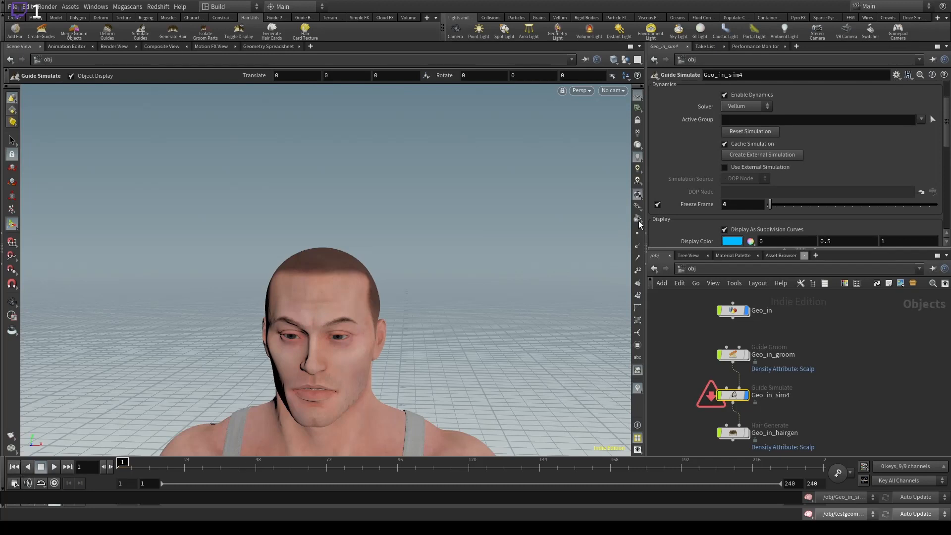
{"action": "left_click", "coordinate": [749, 132]}
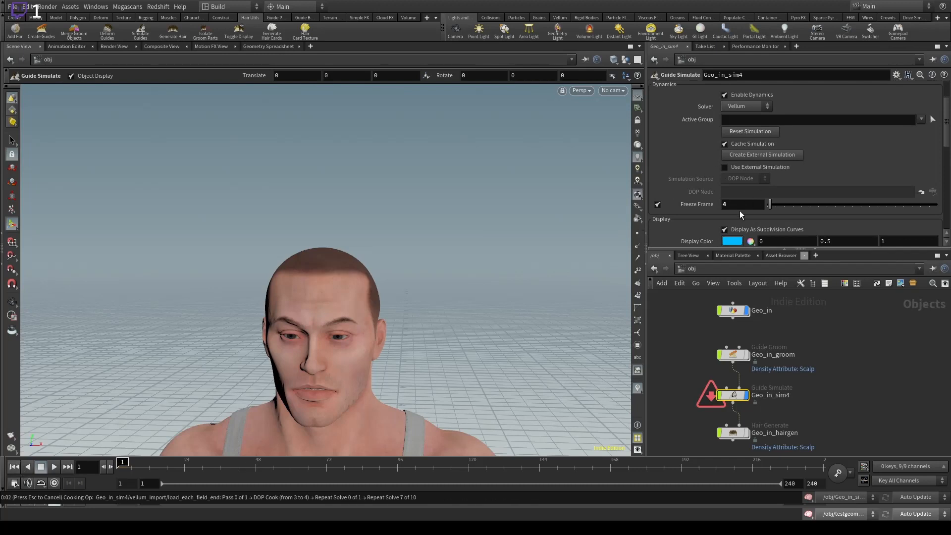
{"action": "left_click", "coordinate": [807, 414]}
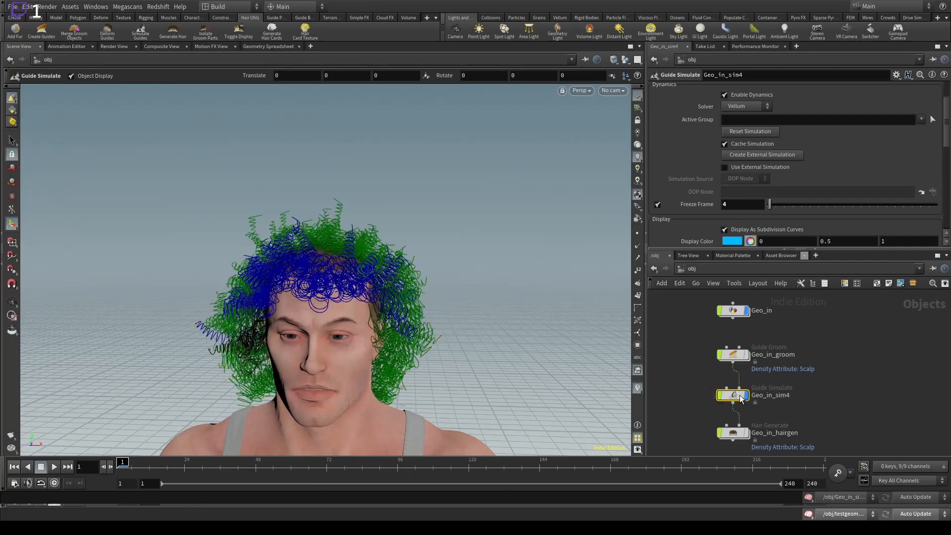
{"action": "left_click", "coordinate": [736, 397]}
{"action": "left_click", "coordinate": [864, 401]}
Examine the simulated curly guides around the head from the front, both sides and close up.
{"action": "left_click_drag", "start_coordinate": [265, 263], "coordinate": [358, 325], "text": "alt"}
{"action": "scroll", "coordinate": [320, 263], "scroll_direction": "up", "scroll_amount": 6}
{"action": "middle_click_drag", "start_coordinate": [358, 324], "coordinate": [450, 192], "text": "alt"}
{"action": "scroll", "coordinate": [450, 191], "scroll_direction": "down", "scroll_amount": 3}
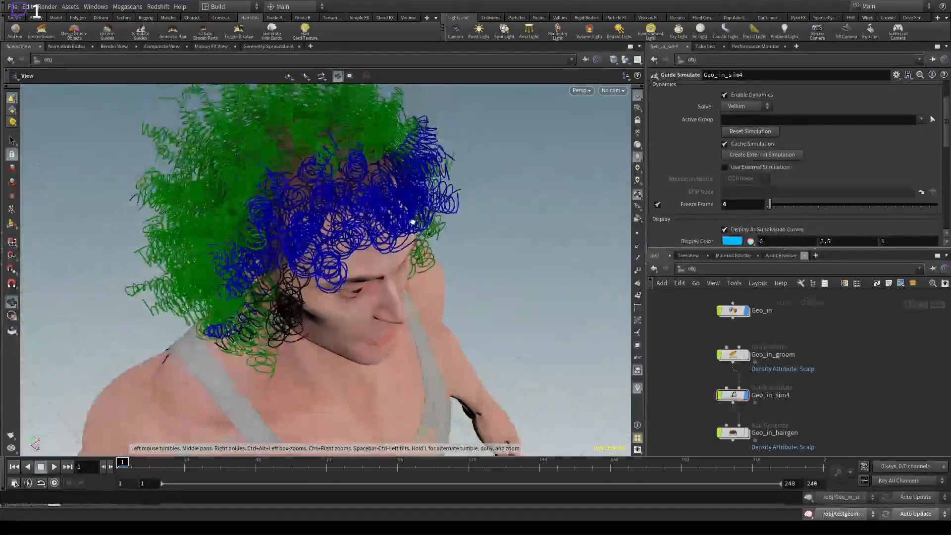
{"action": "left_click_drag", "start_coordinate": [412, 218], "coordinate": [385, 224], "text": "alt"}
{"action": "left_click_drag", "start_coordinate": [416, 308], "coordinate": [326, 323], "text": "alt"}
{"action": "middle_click_drag", "start_coordinate": [341, 265], "coordinate": [134, 221], "text": "alt"}
{"action": "left_click_drag", "start_coordinate": [277, 275], "coordinate": [173, 282], "text": "alt"}
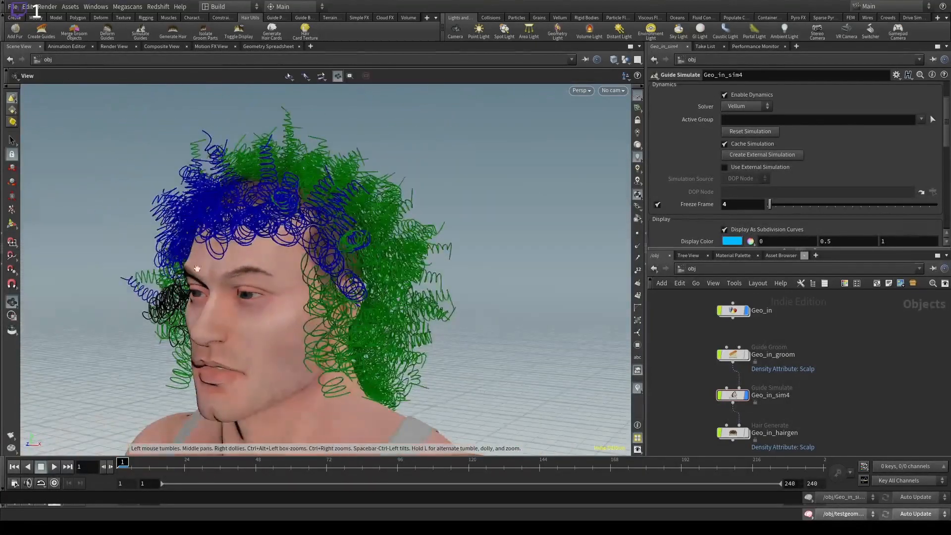
{"action": "scroll", "coordinate": [421, 287], "scroll_direction": "up", "scroll_amount": 6}
{"action": "left_click_drag", "start_coordinate": [420, 287], "coordinate": [438, 276], "text": "alt"}
{"action": "scroll", "coordinate": [438, 277], "scroll_direction": "down", "scroll_amount": 6}
{"action": "left_click_drag", "start_coordinate": [228, 358], "coordinate": [354, 360], "text": "alt"}
{"action": "scroll", "coordinate": [286, 266], "scroll_direction": "up", "scroll_amount": 5}
{"action": "left_click_drag", "start_coordinate": [334, 306], "coordinate": [280, 316], "text": "alt"}
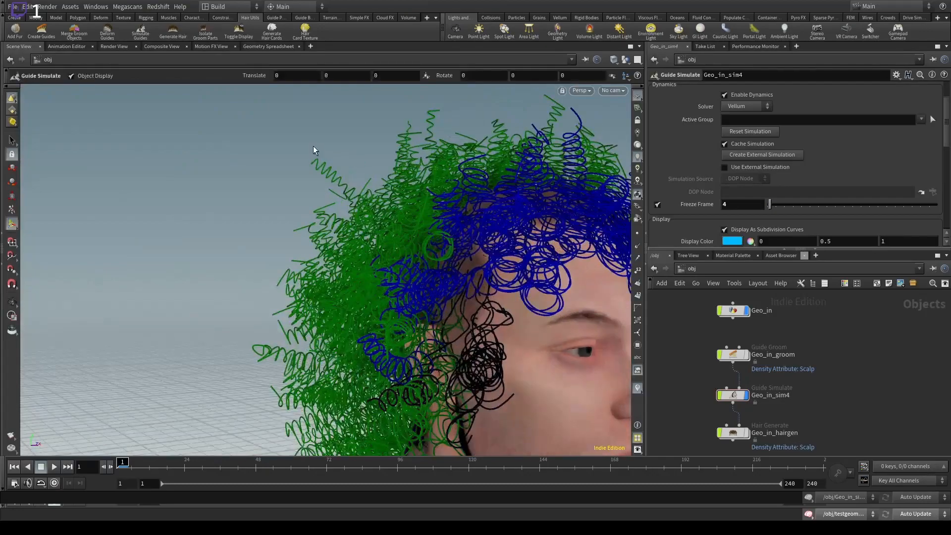
{"action": "middle_click_drag", "start_coordinate": [482, 287], "coordinate": [184, 221], "text": "alt"}
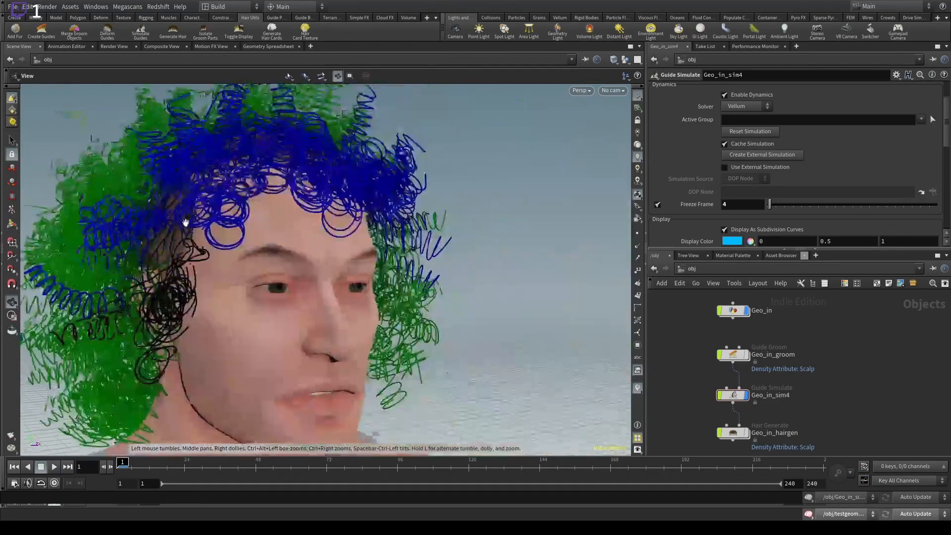
{"action": "left_click_drag", "start_coordinate": [184, 221], "coordinate": [328, 189], "text": "alt"}
{"action": "scroll", "coordinate": [198, 258], "scroll_direction": "down", "scroll_amount": 3}
{"action": "left_click_drag", "start_coordinate": [199, 258], "coordinate": [158, 263], "text": "alt"}
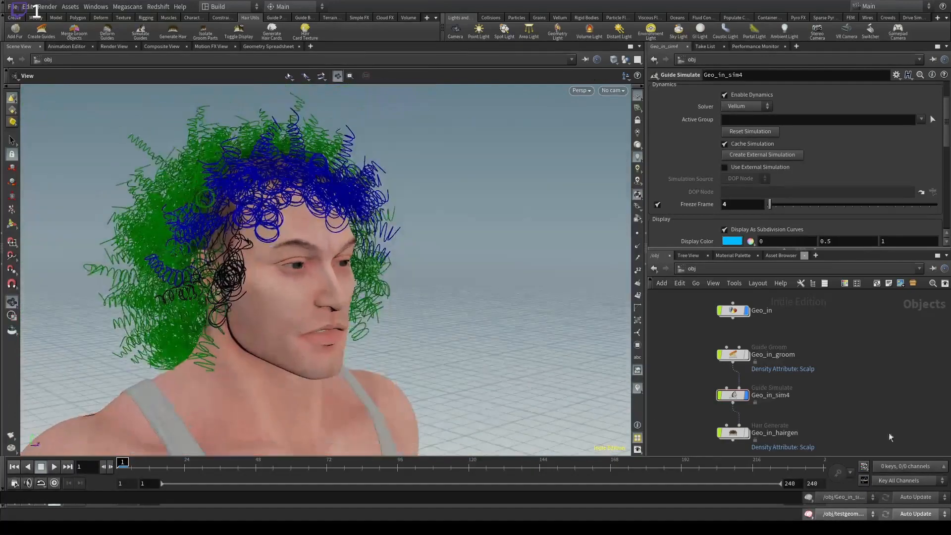
Display the generated hair of Geo_in_hairgen and hide the simulated guides of Geo_in_sim4.
{"action": "left_click", "coordinate": [749, 434]}
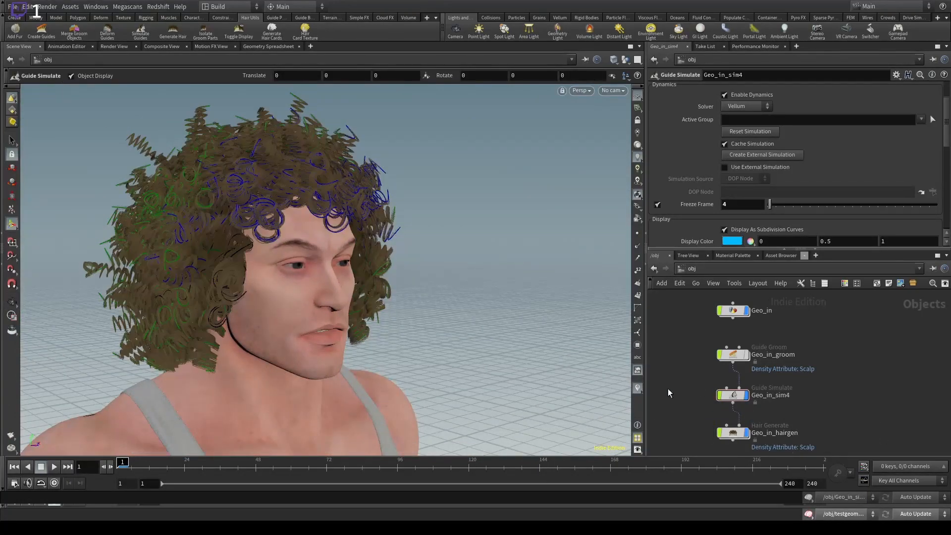
{"action": "left_click", "coordinate": [746, 394]}
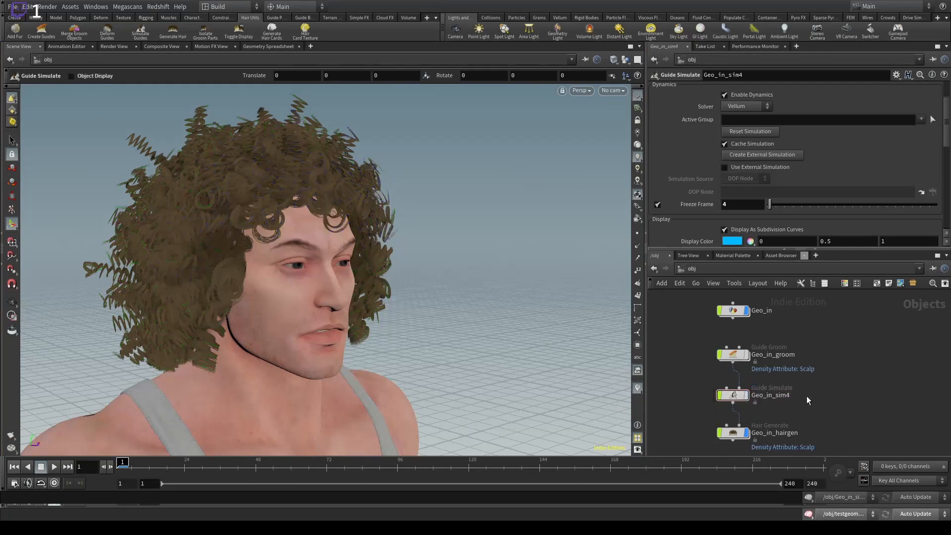
{"action": "left_click_drag", "start_coordinate": [373, 230], "coordinate": [327, 232], "text": "alt"}
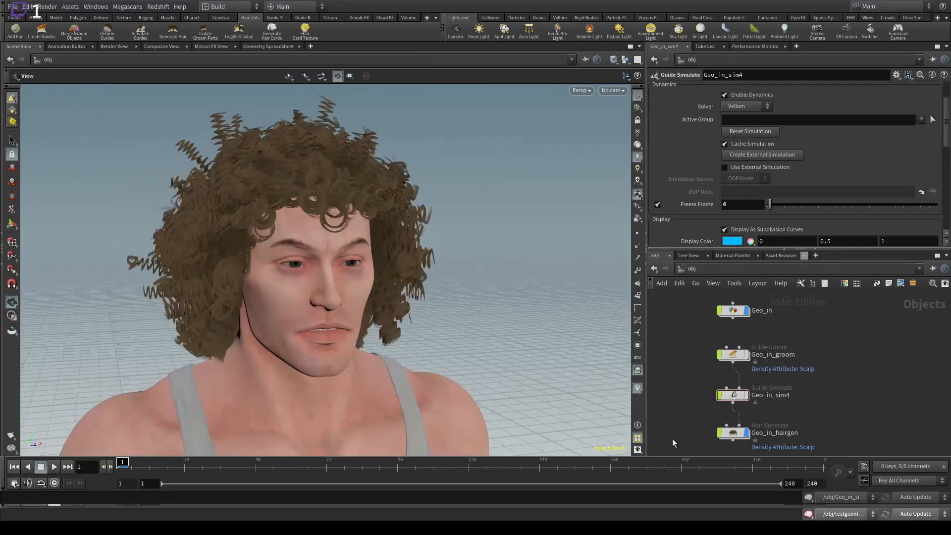
Inside Geo_in_hairgen's modify network, add a Hair Clump node connected to the HAIRS, SKIN and SKINVDB inputs.
{"action": "double_click", "coordinate": [733, 433]}
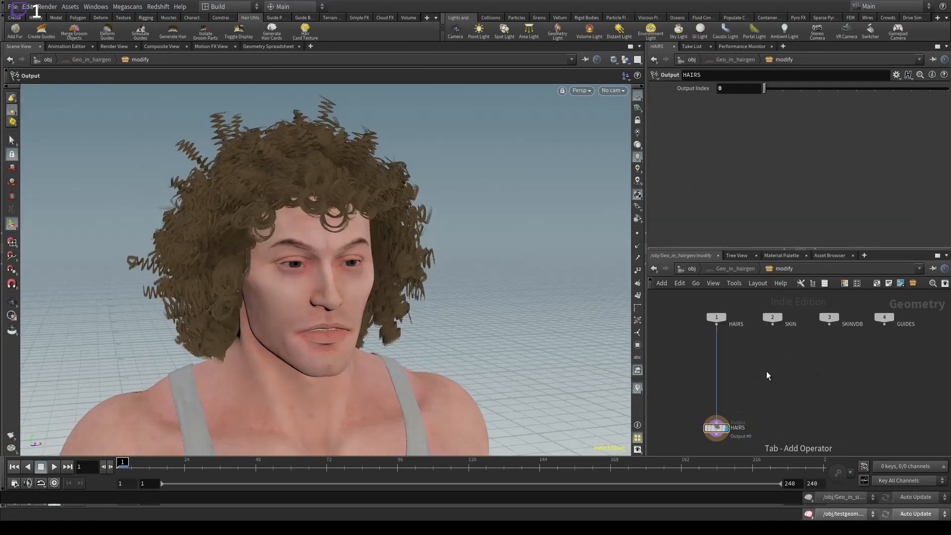
{"action": "left_click", "coordinate": [878, 46]}
{"action": "left_click", "coordinate": [772, 325]}
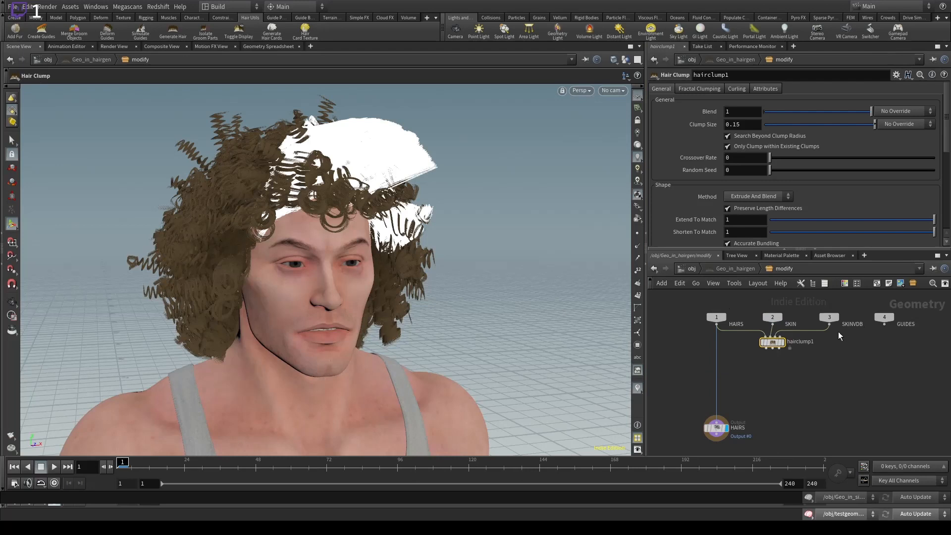
Display hairclump1, connect its output to the HAIRS output node and reposition it lower in the network.
{"action": "left_click", "coordinate": [783, 342]}
{"action": "left_click_drag", "start_coordinate": [764, 351], "coordinate": [717, 421]}
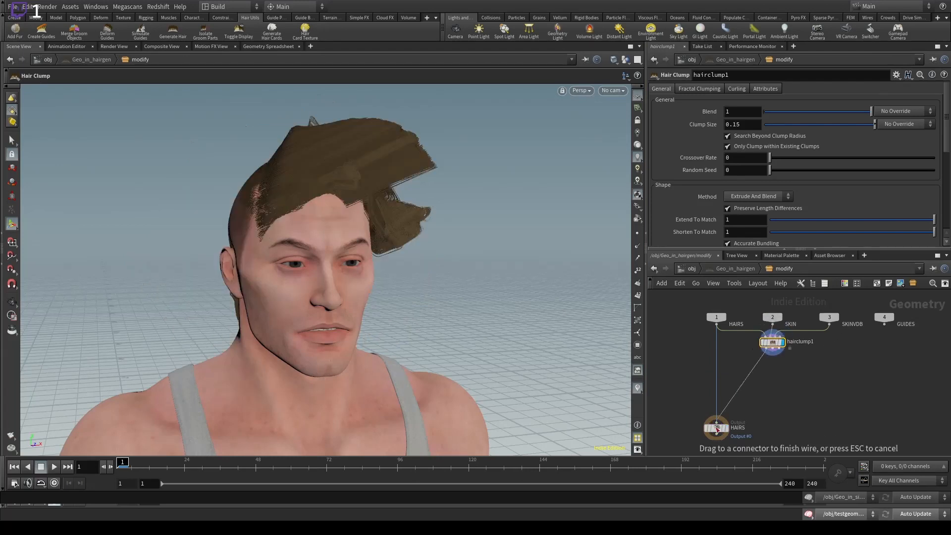
{"action": "left_click_drag", "start_coordinate": [772, 347], "coordinate": [771, 402]}
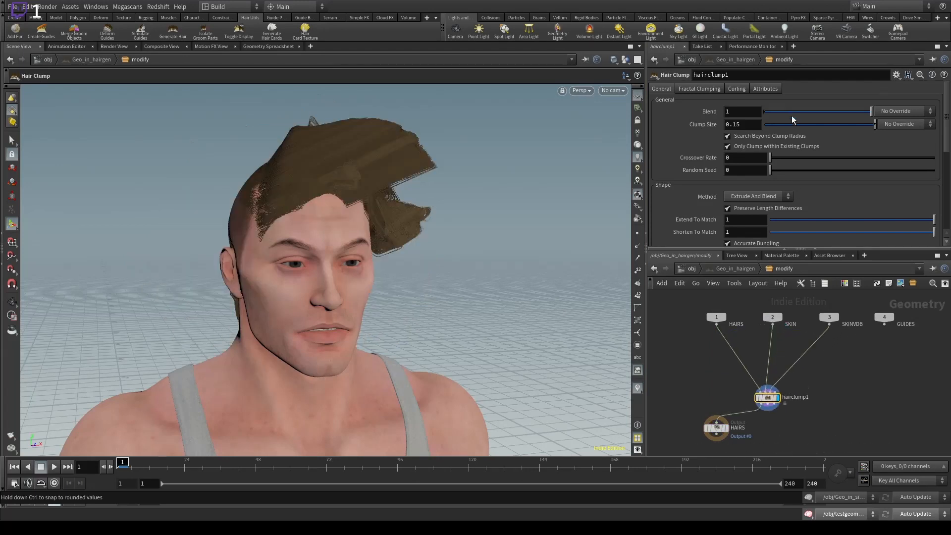
Set the Clump Size of hairclump1 to about 0.0121 so that the hair forms small clumps.
{"action": "left_click_drag", "start_coordinate": [802, 125], "coordinate": [777, 125]}
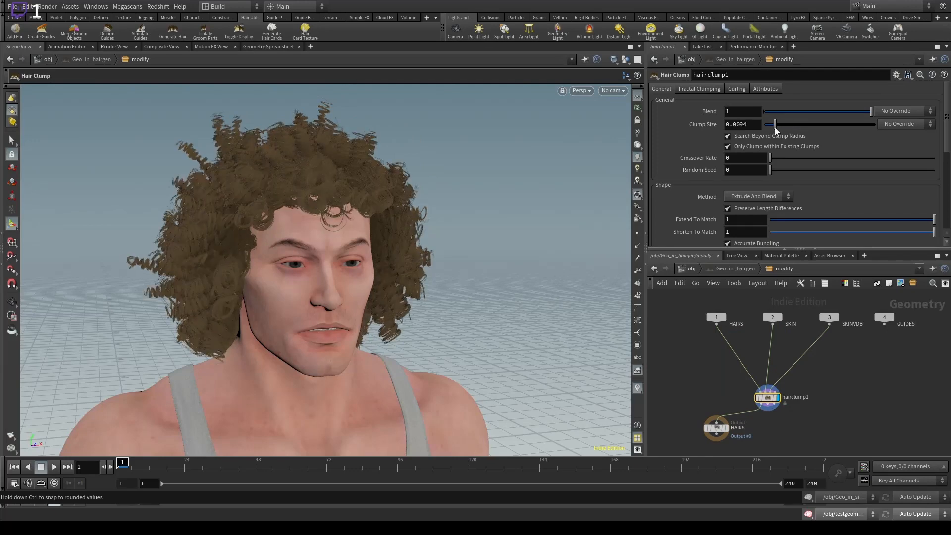
{"action": "left_click_drag", "start_coordinate": [776, 126], "coordinate": [778, 129]}
{"action": "right_click_drag", "start_coordinate": [205, 214], "coordinate": [570, 202], "text": "alt"}
{"action": "left_click_drag", "start_coordinate": [570, 203], "coordinate": [408, 214], "text": "alt"}
Reopen the modify network of Geo_in_hairgen from the object level and connect the HAIRS input directly to the HAIRS output, bypassing hairclump1.
{"action": "left_click", "coordinate": [691, 269]}
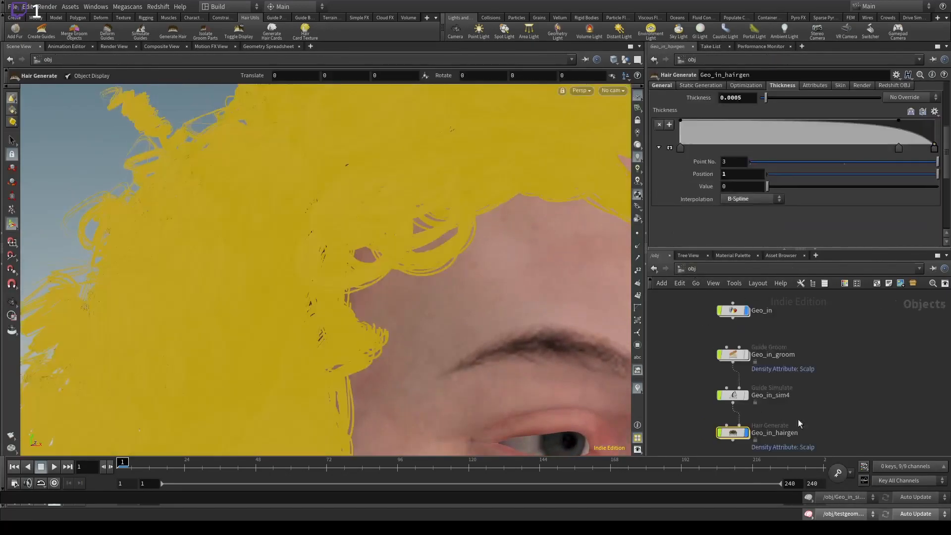
{"action": "left_click", "coordinate": [779, 410]}
{"action": "left_click", "coordinate": [735, 433]}
{"action": "double_click", "coordinate": [735, 434]}
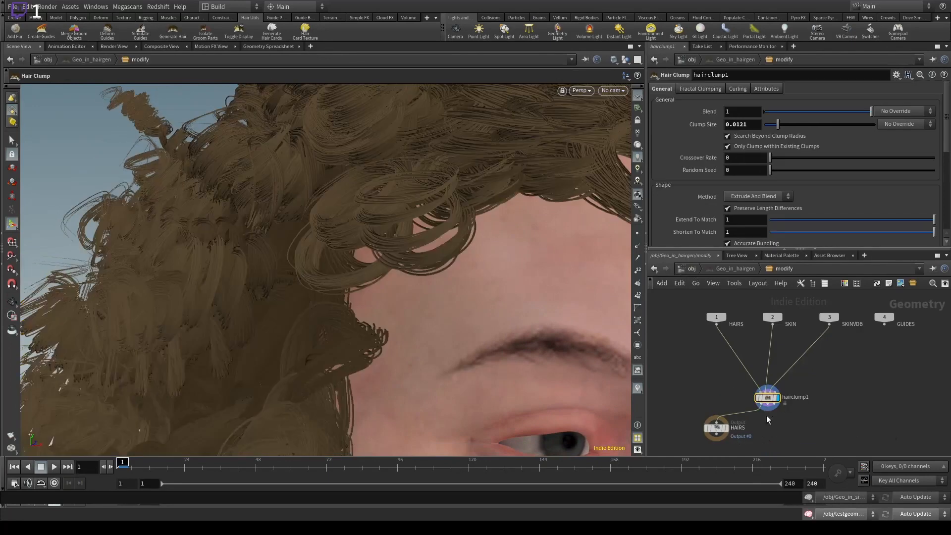
{"action": "left_click_drag", "start_coordinate": [716, 420], "coordinate": [717, 325]}
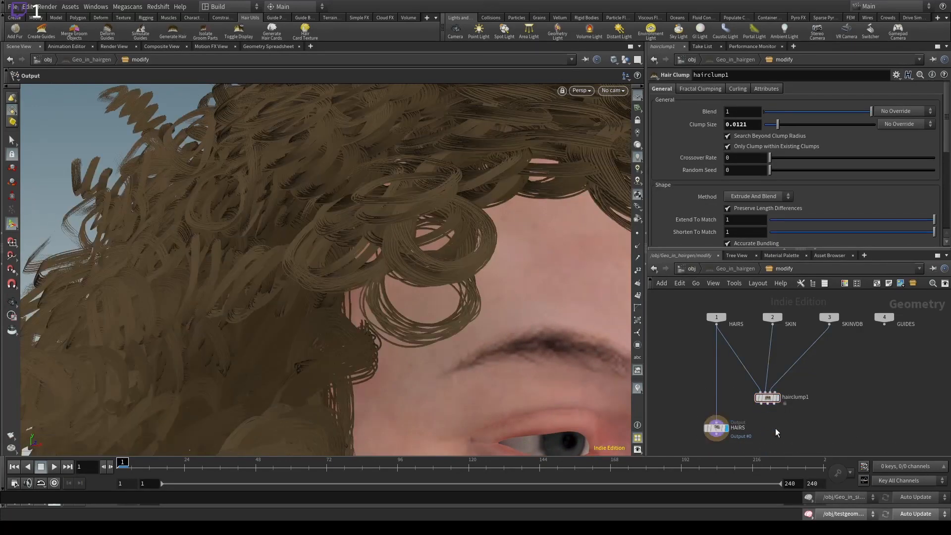
Examine the unclumped curls around the forehead, crown and sides, both close up and from a distance.
{"action": "right_click_drag", "start_coordinate": [446, 195], "coordinate": [399, 274], "text": "alt"}
{"action": "left_click_drag", "start_coordinate": [399, 273], "coordinate": [295, 268], "text": "alt"}
{"action": "right_click_drag", "start_coordinate": [296, 267], "coordinate": [367, 272], "text": "alt"}
{"action": "left_click_drag", "start_coordinate": [367, 272], "coordinate": [308, 206], "text": "alt"}
{"action": "right_click_drag", "start_coordinate": [308, 207], "coordinate": [260, 191], "text": "alt"}
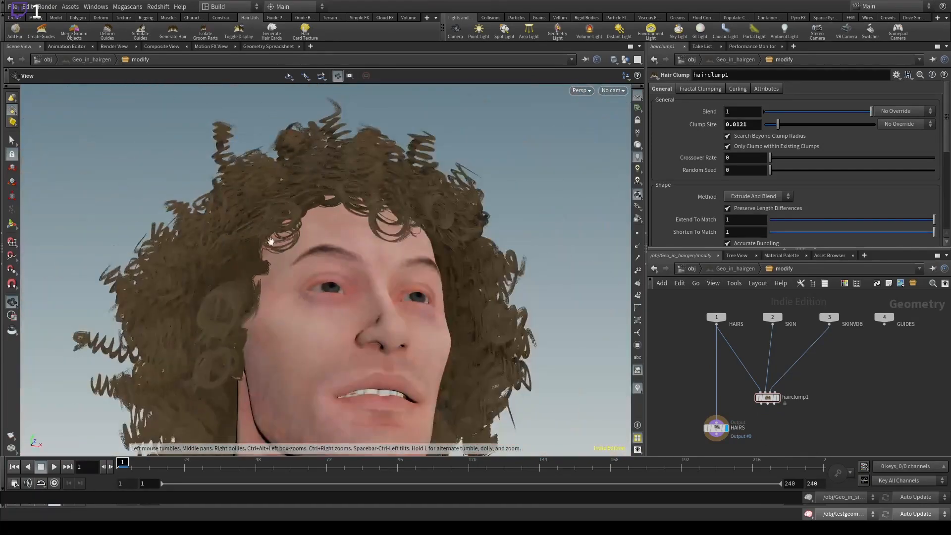
{"action": "left_click_drag", "start_coordinate": [260, 190], "coordinate": [319, 159], "text": "alt"}
{"action": "right_click_drag", "start_coordinate": [319, 159], "coordinate": [365, 177], "text": "alt"}
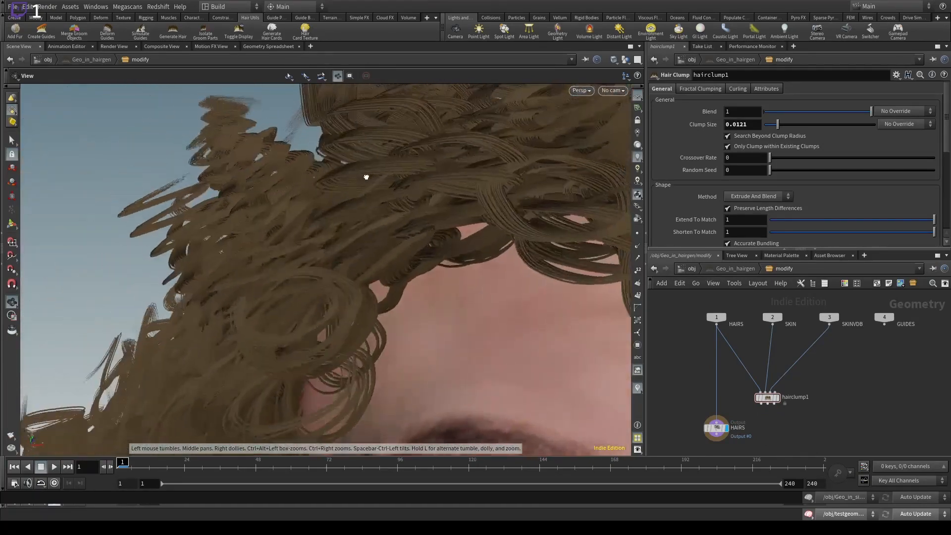
{"action": "left_click_drag", "start_coordinate": [365, 176], "coordinate": [386, 250], "text": "alt"}
{"action": "right_click_drag", "start_coordinate": [387, 250], "coordinate": [477, 229], "text": "alt"}
{"action": "left_click_drag", "start_coordinate": [477, 229], "coordinate": [391, 262], "text": "alt"}
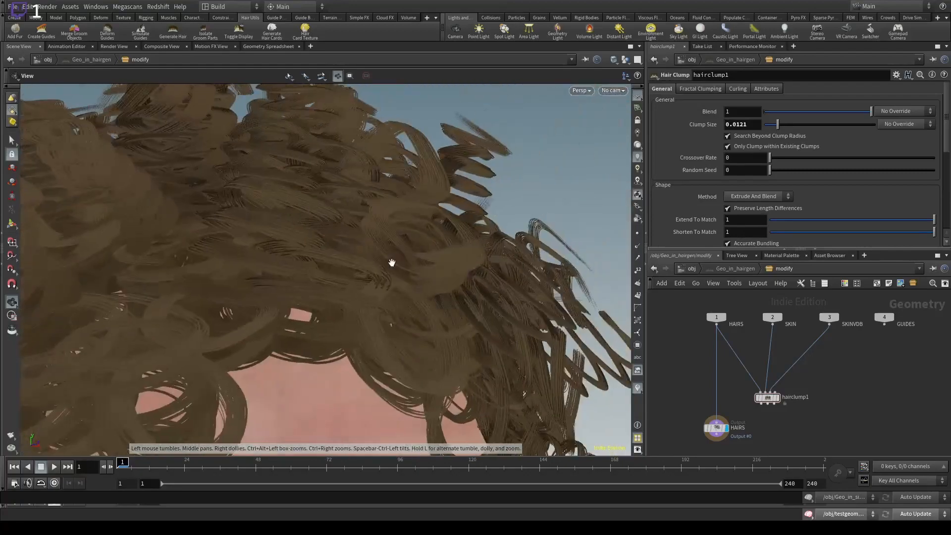
{"action": "middle_click_drag", "start_coordinate": [390, 263], "coordinate": [381, 141], "text": "alt"}
{"action": "right_click_drag", "start_coordinate": [381, 141], "coordinate": [153, 301], "text": "alt"}
{"action": "left_click_drag", "start_coordinate": [153, 301], "coordinate": [298, 220], "text": "alt"}
{"action": "right_click_drag", "start_coordinate": [299, 221], "coordinate": [225, 143], "text": "alt"}
{"action": "middle_click_drag", "start_coordinate": [225, 143], "coordinate": [221, 255], "text": "alt"}
{"action": "right_click_drag", "start_coordinate": [221, 255], "coordinate": [467, 304], "text": "alt"}
{"action": "left_click_drag", "start_coordinate": [467, 304], "coordinate": [541, 313], "text": "alt"}
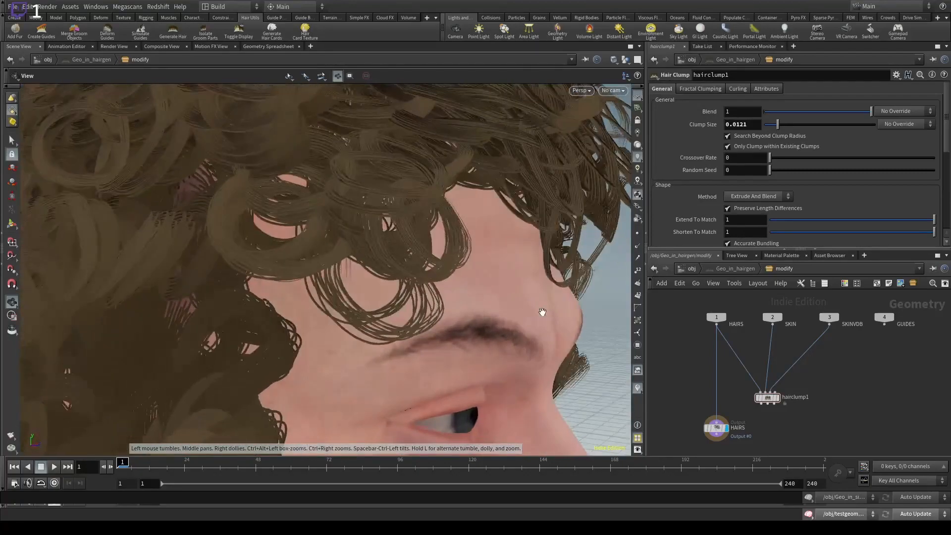
Display hairclump1 again and reconnect it between the inputs and the HAIRS output node.
{"action": "left_click", "coordinate": [777, 398]}
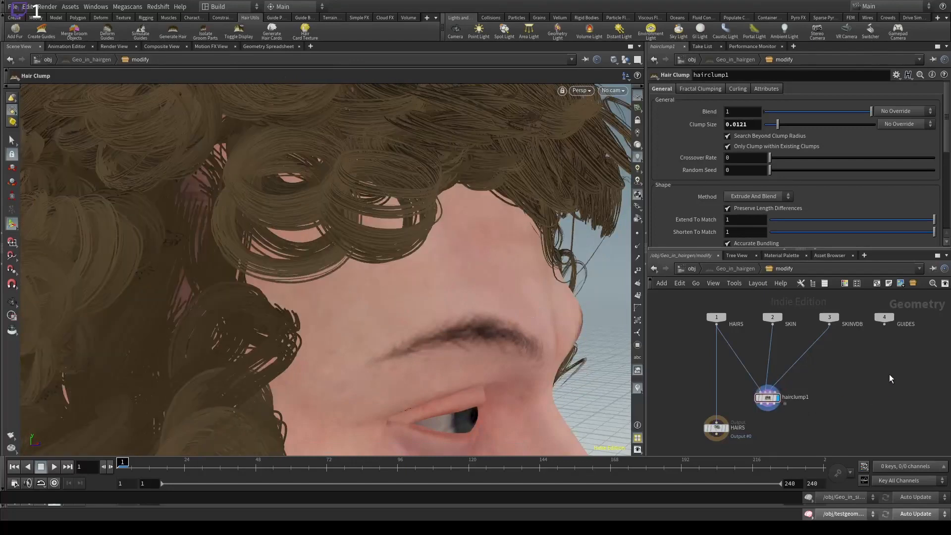
{"action": "left_click", "coordinate": [762, 403]}
{"action": "left_click_drag", "start_coordinate": [771, 400], "coordinate": [782, 370]}
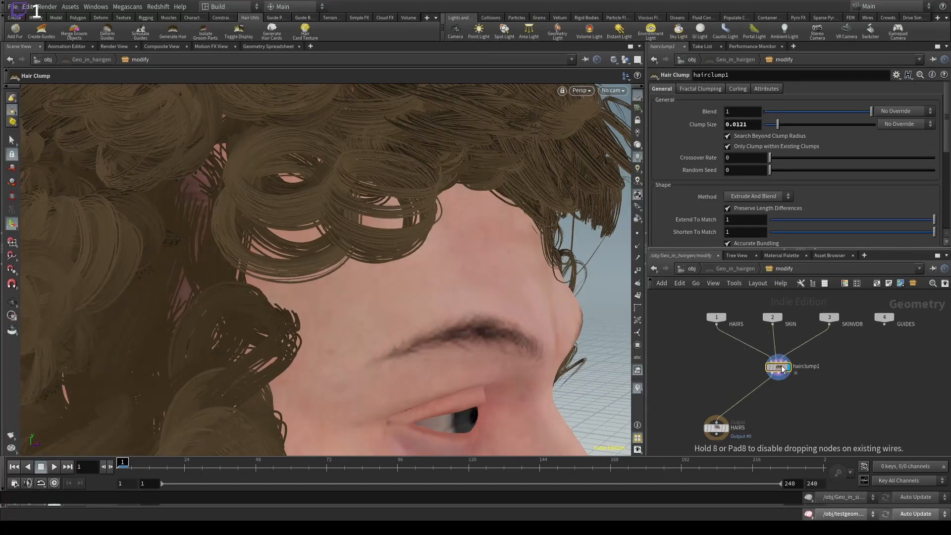
Examine the clumped hair at the crown, side and front of the head, close up and at full view.
{"action": "right_click_drag", "start_coordinate": [490, 173], "coordinate": [366, 178], "text": "alt"}
{"action": "middle_click_drag", "start_coordinate": [367, 178], "coordinate": [389, 240]}
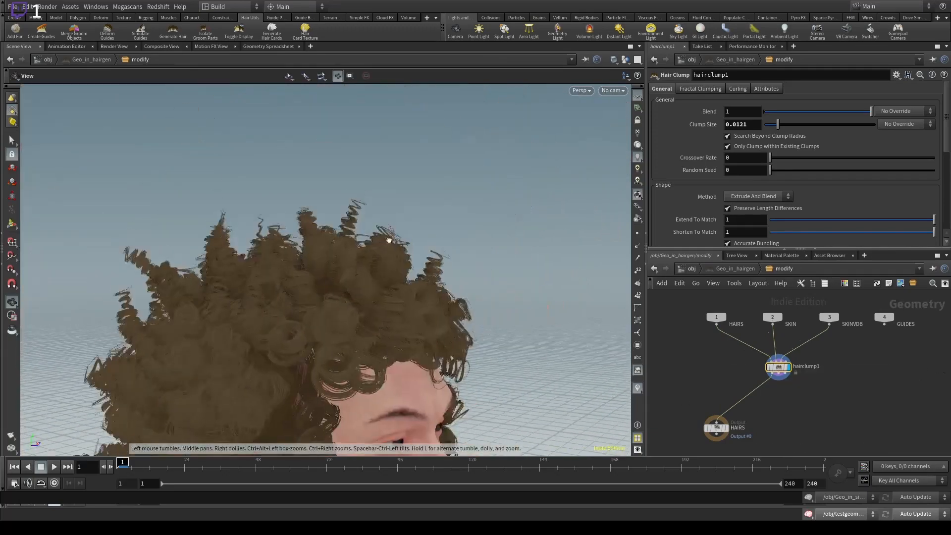
{"action": "left_click_drag", "start_coordinate": [388, 240], "coordinate": [417, 178]}
{"action": "right_click_drag", "start_coordinate": [417, 178], "coordinate": [352, 157]}
{"action": "left_click_drag", "start_coordinate": [352, 158], "coordinate": [481, 155]}
{"action": "key", "text": "Return"}
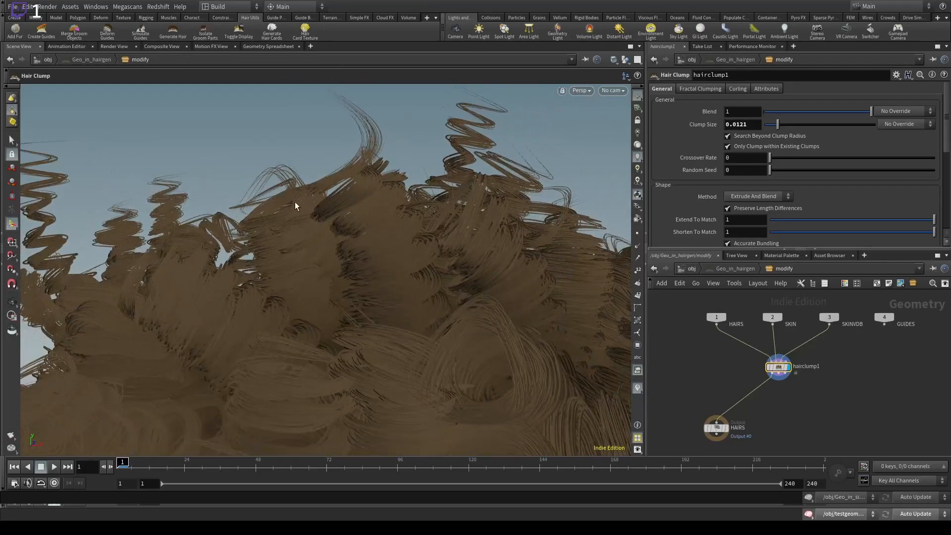
{"action": "right_click_drag", "start_coordinate": [365, 261], "coordinate": [393, 323], "text": "alt"}
{"action": "middle_click_drag", "start_coordinate": [393, 322], "coordinate": [327, 256], "text": "alt"}
{"action": "left_click_drag", "start_coordinate": [327, 256], "coordinate": [250, 277], "text": "alt"}
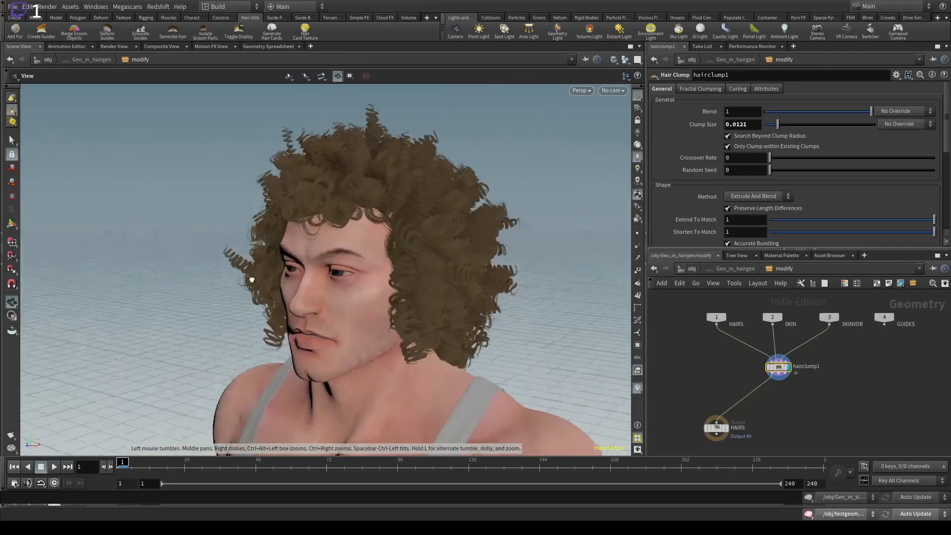
{"action": "right_click_drag", "start_coordinate": [250, 278], "coordinate": [277, 223], "text": "alt"}
{"action": "left_click_drag", "start_coordinate": [277, 223], "coordinate": [386, 242], "text": "alt"}
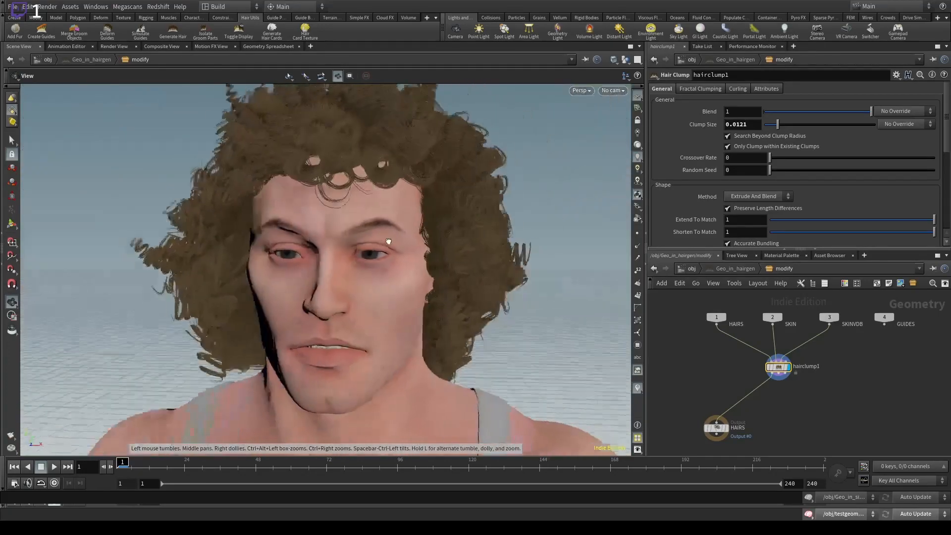
{"action": "right_click_drag", "start_coordinate": [387, 243], "coordinate": [605, 218], "text": "alt"}
{"action": "middle_click_drag", "start_coordinate": [605, 218], "coordinate": [620, 302], "text": "alt"}
{"action": "key", "text": "Return"}
Enable Curling on hairclump1 and set the curl amplitude to 0.005.
{"action": "left_click", "coordinate": [736, 88]}
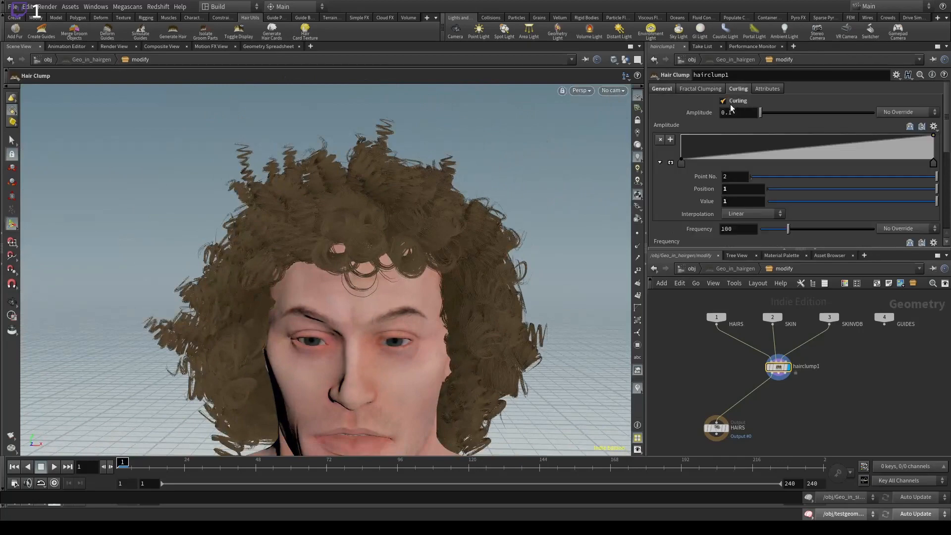
{"action": "mouse_move", "coordinate": [766, 112]}
{"action": "left_mouse_down"}
{"action": "mouse_move", "coordinate": [775, 112]}
{"action": "mouse_move", "coordinate": [768, 120]}
{"action": "left_mouse_up"}
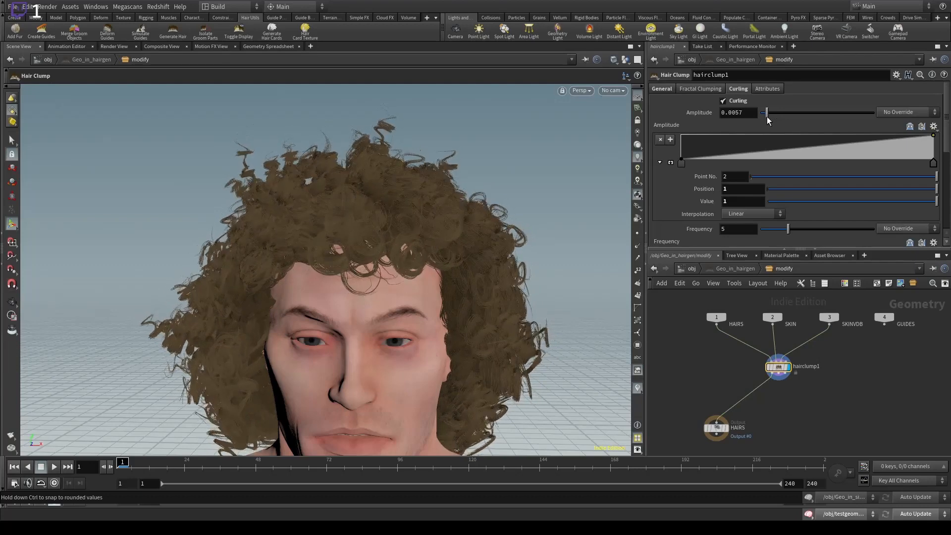
{"action": "middle_click_drag", "start_coordinate": [516, 334], "coordinate": [456, 246], "text": "alt"}
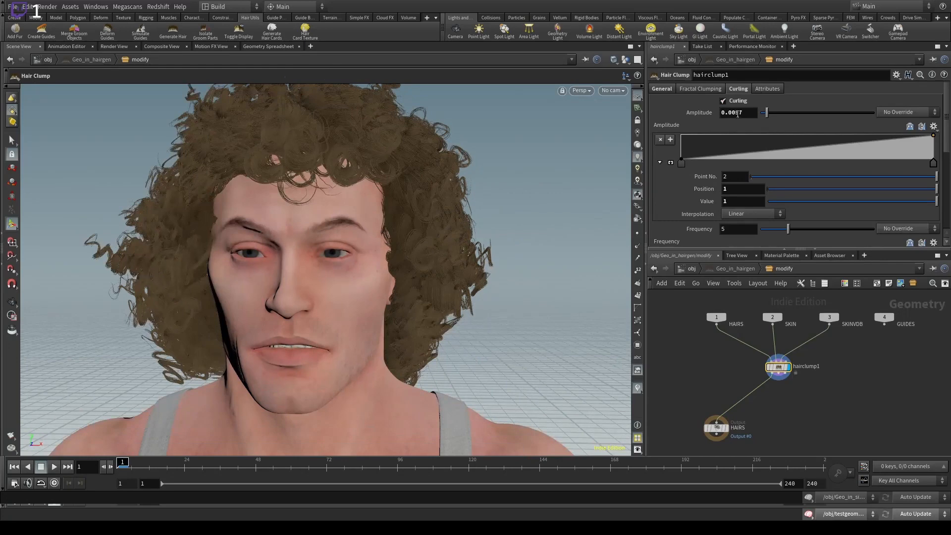
{"action": "key", "text": "BackSpace"}
{"action": "key", "text": "Return"}
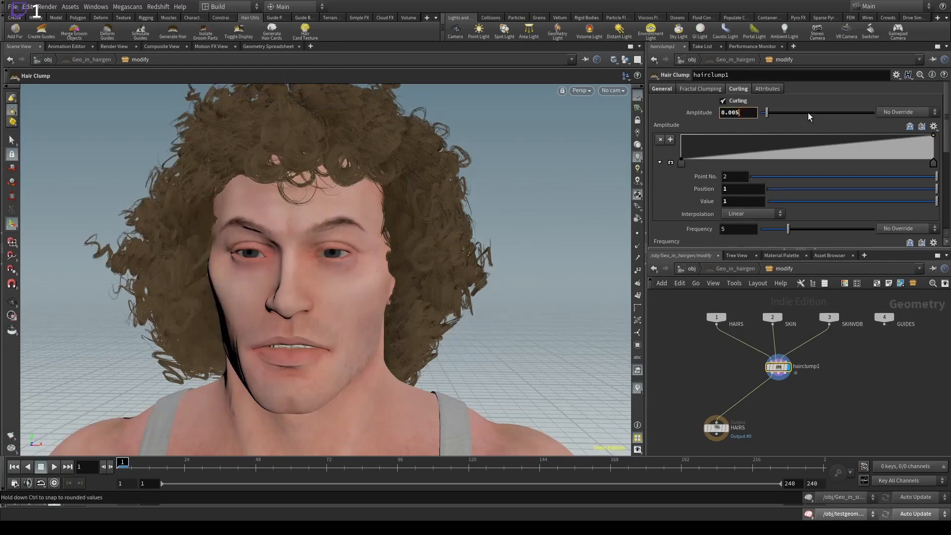
Compare the hair with Curling turned off and on again, close up on the side curls and across the whole head.
{"action": "right_click_drag", "start_coordinate": [404, 176], "coordinate": [645, 185], "text": "alt"}
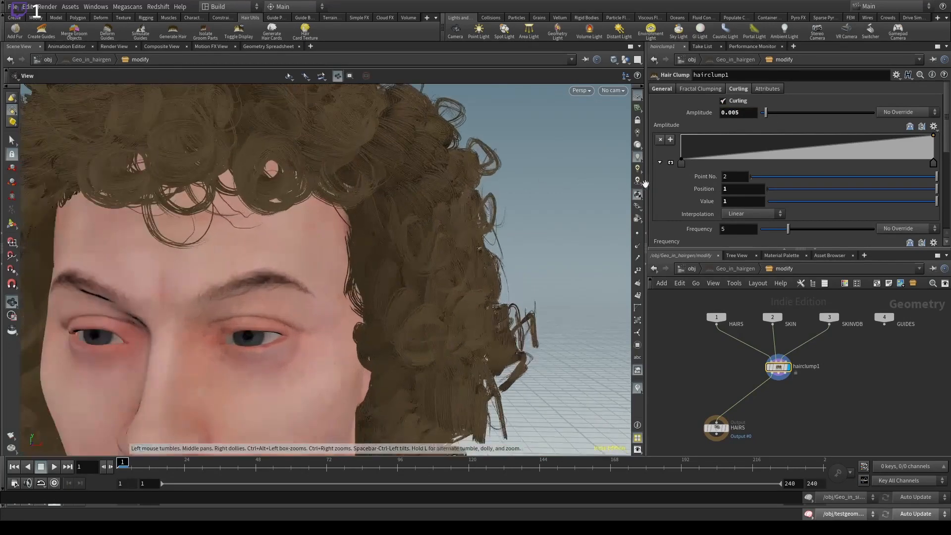
{"action": "right_click_drag", "start_coordinate": [492, 200], "coordinate": [763, 198], "text": "alt"}
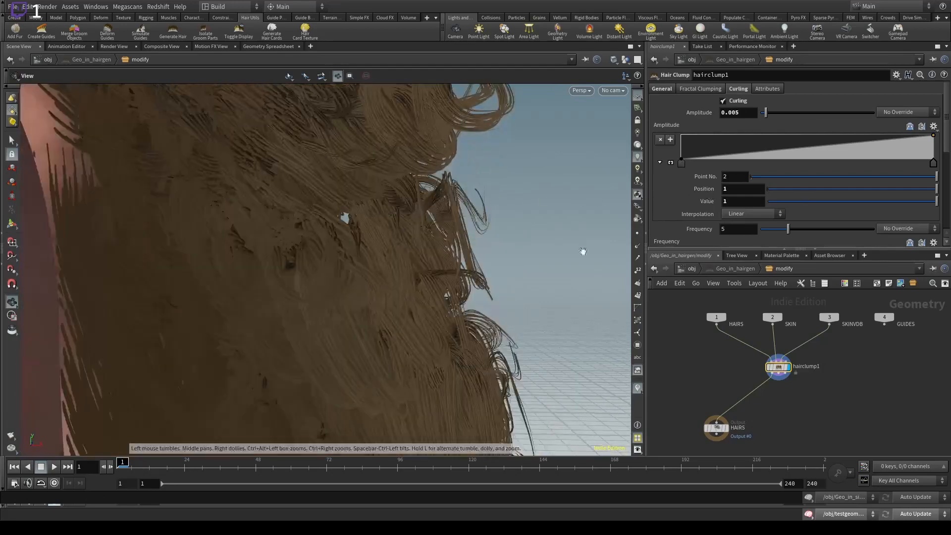
{"action": "right_click_drag", "start_coordinate": [450, 253], "coordinate": [363, 261], "text": "alt"}
{"action": "left_click_drag", "start_coordinate": [363, 261], "coordinate": [515, 195], "text": "alt"}
{"action": "left_click", "coordinate": [723, 101]}
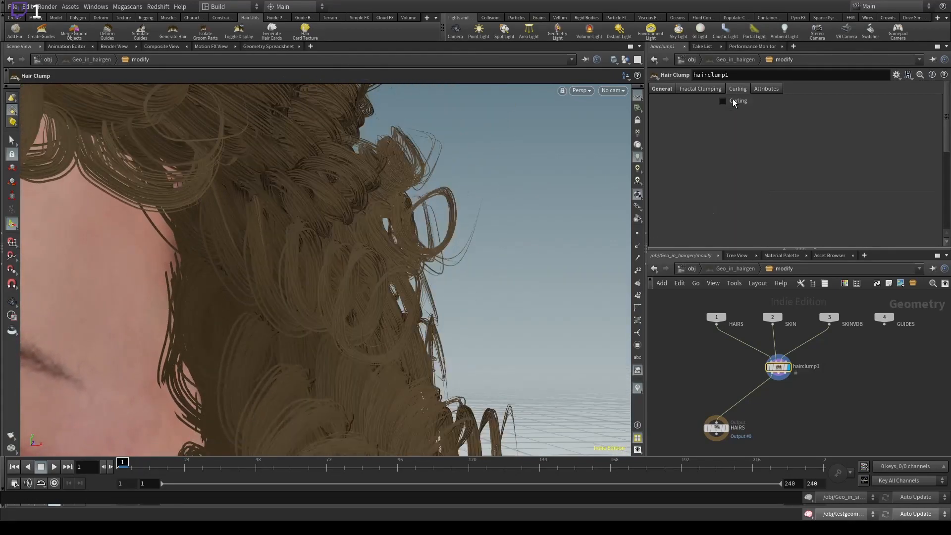
{"action": "left_click", "coordinate": [733, 102]}
{"action": "left_click", "coordinate": [733, 103]}
{"action": "key", "text": "space+g"}
{"action": "left_click_drag", "start_coordinate": [257, 228], "coordinate": [295, 187], "text": "alt"}
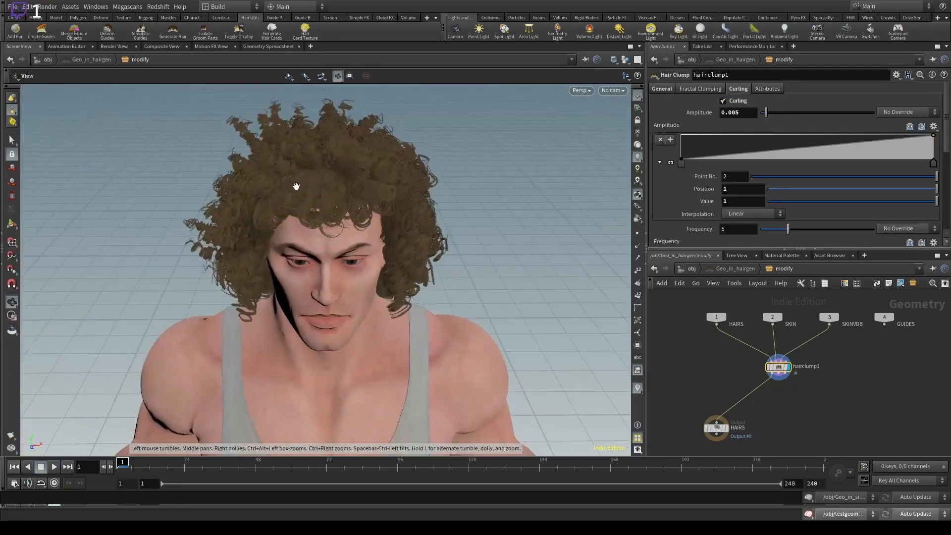
{"action": "right_click_drag", "start_coordinate": [295, 187], "coordinate": [285, 168], "text": "alt"}
{"action": "left_click_drag", "start_coordinate": [284, 168], "coordinate": [470, 242], "text": "alt"}
Insert a Guide Process node with the Frizz operation between hairclump1 and the HAIRS output, and display it.
{"action": "left_click_drag", "start_coordinate": [811, 387], "coordinate": [765, 372]}
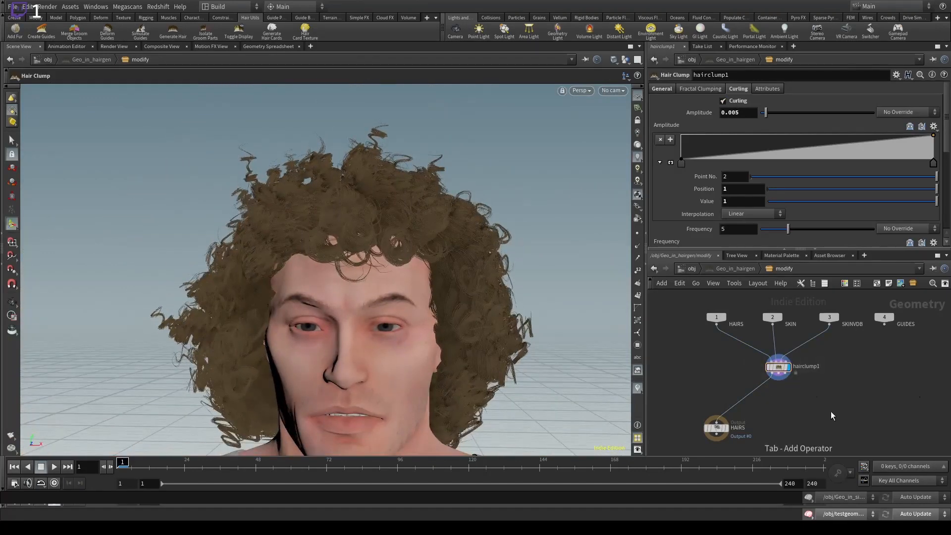
{"action": "key", "text": "Return"}
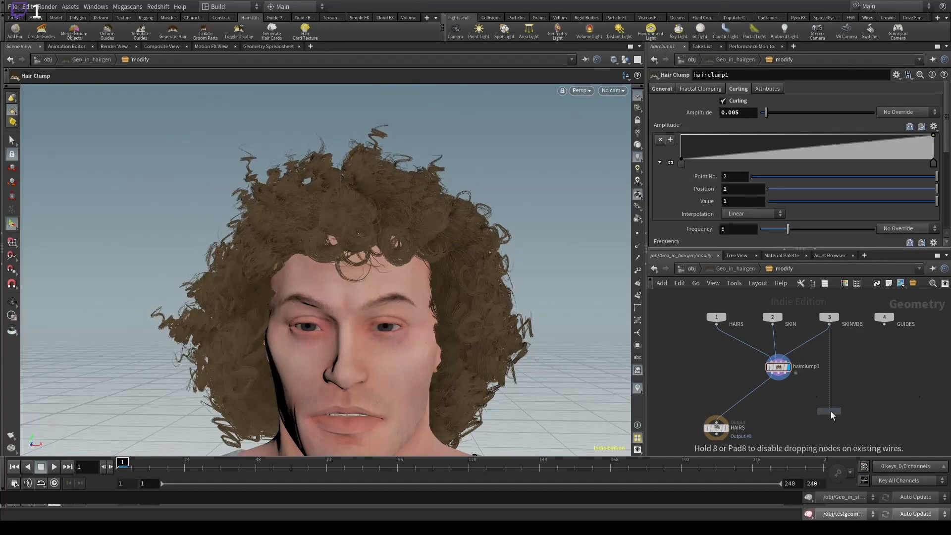
{"action": "left_click", "coordinate": [785, 392]}
{"action": "left_click", "coordinate": [850, 388]}
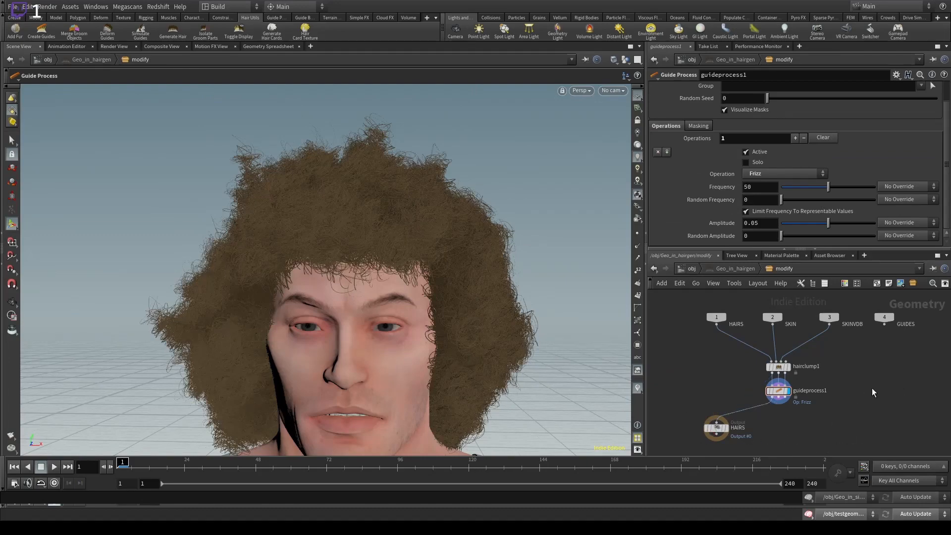
Select the Guide Process node and examine the frizzed hair around the hairline, crown and silhouette from several angles.
{"action": "left_click_drag", "start_coordinate": [872, 388], "coordinate": [735, 412]}
{"action": "left_click_drag", "start_coordinate": [277, 124], "coordinate": [346, 216], "text": "alt"}
{"action": "right_click_drag", "start_coordinate": [347, 216], "coordinate": [44, 324], "text": "alt"}
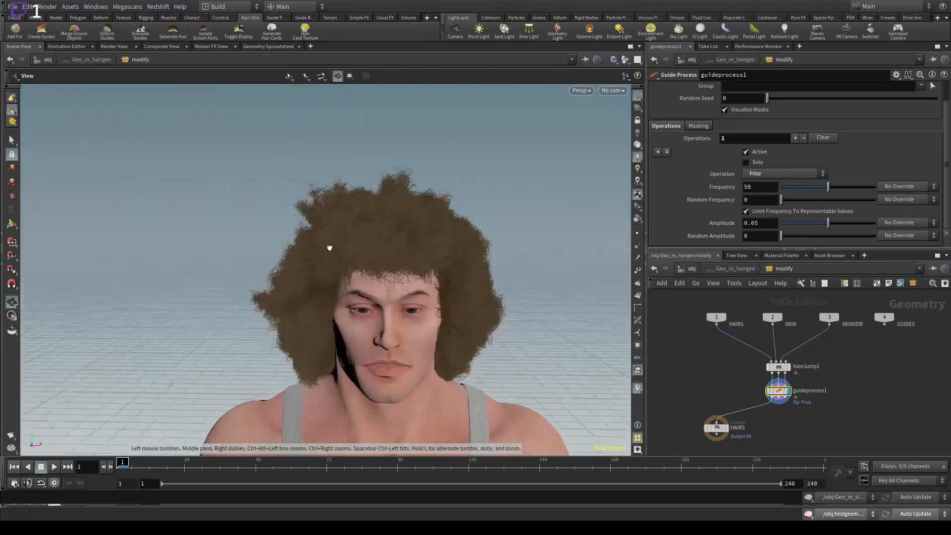
{"action": "left_click_drag", "start_coordinate": [329, 248], "coordinate": [383, 222], "text": "alt"}
{"action": "right_click_drag", "start_coordinate": [383, 221], "coordinate": [456, 229], "text": "alt"}
{"action": "left_click_drag", "start_coordinate": [456, 229], "coordinate": [434, 223], "text": "alt"}
{"action": "middle_click_drag", "start_coordinate": [435, 223], "coordinate": [292, 314], "text": "alt"}
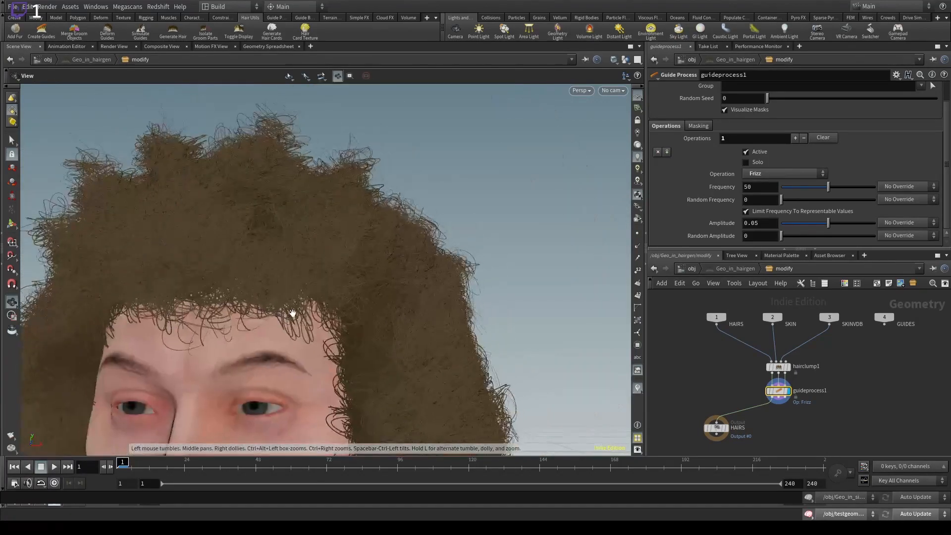
{"action": "right_click_drag", "start_coordinate": [292, 314], "coordinate": [384, 358], "text": "alt"}
{"action": "left_click_drag", "start_coordinate": [385, 358], "coordinate": [314, 335], "text": "alt"}
{"action": "right_click_drag", "start_coordinate": [314, 335], "coordinate": [303, 347], "text": "alt"}
{"action": "left_click_drag", "start_coordinate": [304, 346], "coordinate": [382, 318], "text": "alt"}
{"action": "middle_click_drag", "start_coordinate": [332, 322], "coordinate": [489, 199], "text": "alt"}
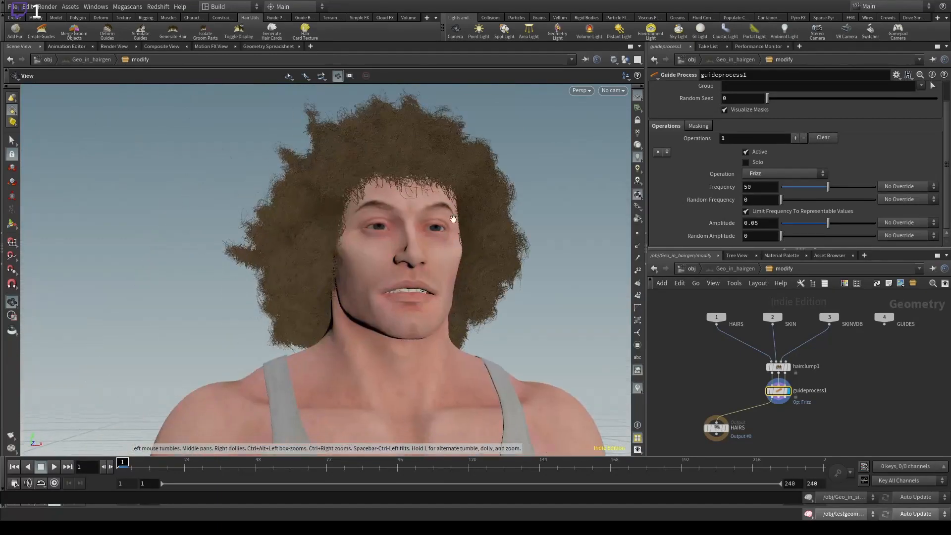
{"action": "left_click_drag", "start_coordinate": [453, 219], "coordinate": [492, 191], "text": "alt"}
{"action": "middle_click_drag", "start_coordinate": [492, 191], "coordinate": [360, 301], "text": "alt"}
{"action": "right_click_drag", "start_coordinate": [361, 301], "coordinate": [448, 327], "text": "alt"}
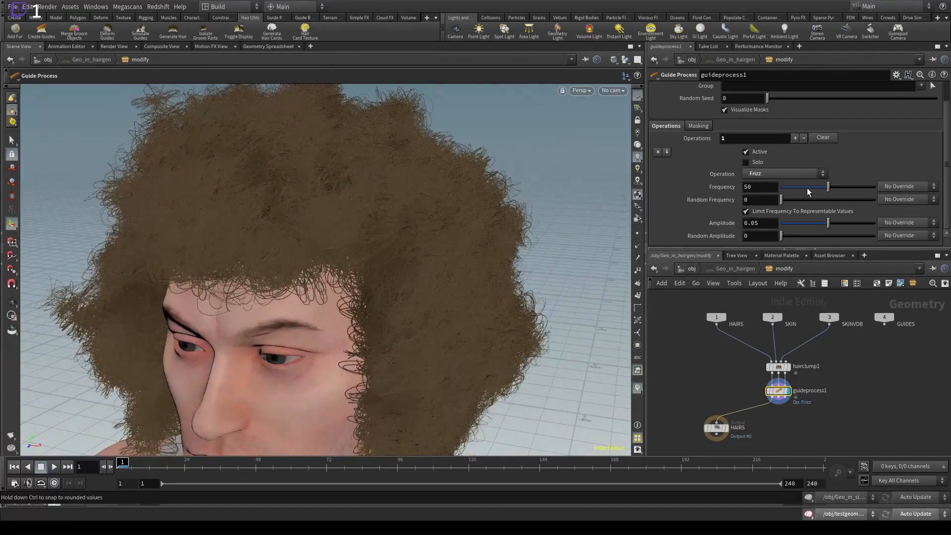
Set the Frizz frequency to 0 and the amplitude to 0.01, and check the softened hair from the side and front.
{"action": "left_click_drag", "start_coordinate": [807, 189], "coordinate": [782, 190]}
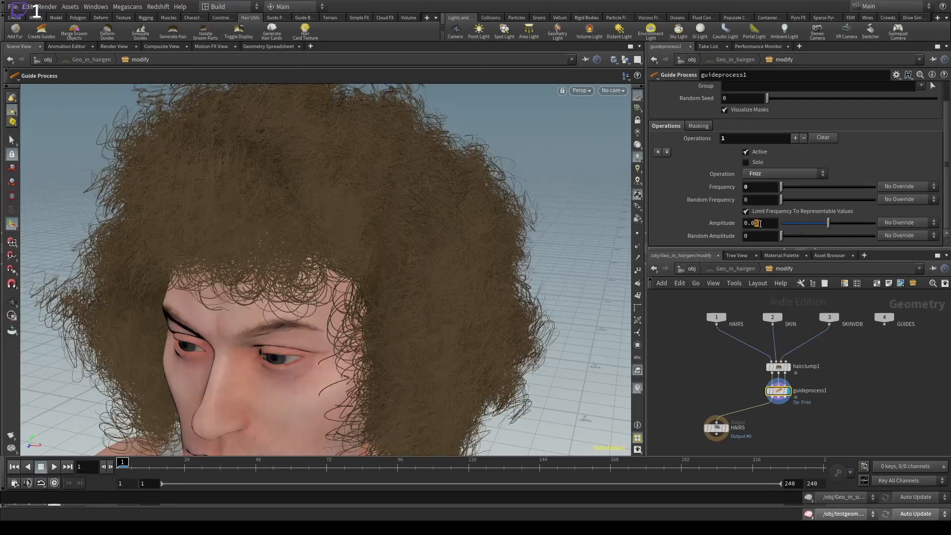
{"action": "type", "text": "1"}
{"action": "key", "text": "Return"}
{"action": "key", "text": "Escape"}
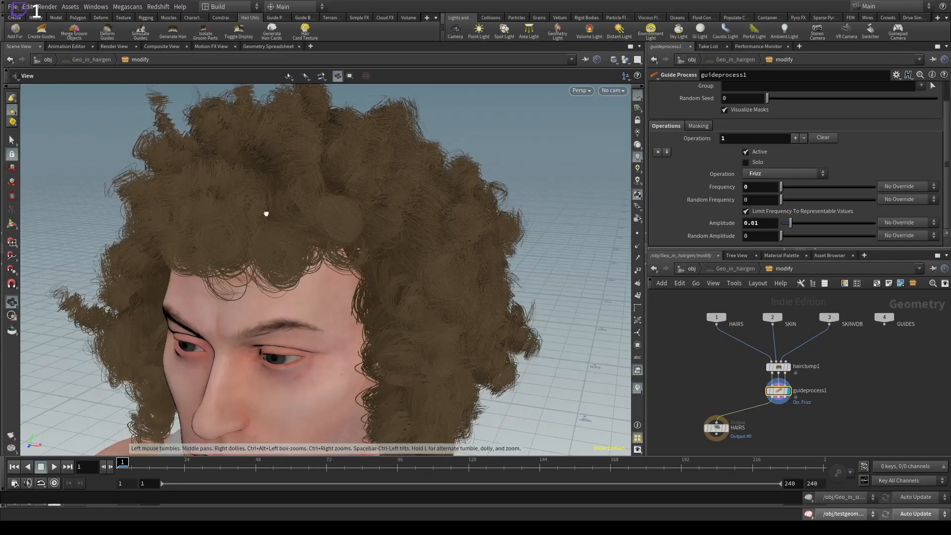
{"action": "left_click_drag", "start_coordinate": [265, 213], "coordinate": [328, 187]}
{"action": "right_click_drag", "start_coordinate": [328, 186], "coordinate": [342, 284]}
{"action": "left_click_drag", "start_coordinate": [342, 285], "coordinate": [340, 220]}
{"action": "right_click_drag", "start_coordinate": [339, 221], "coordinate": [422, 174]}
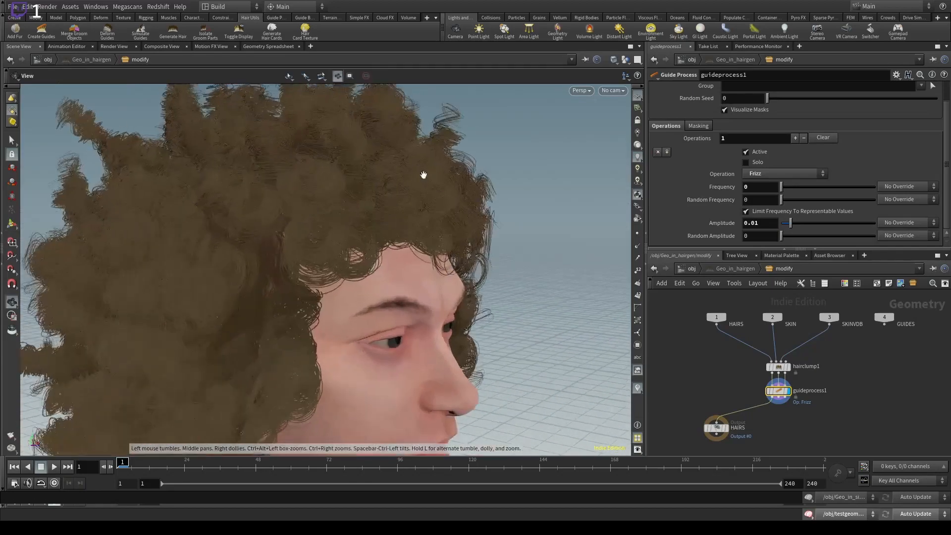
{"action": "left_click_drag", "start_coordinate": [422, 174], "coordinate": [410, 149]}
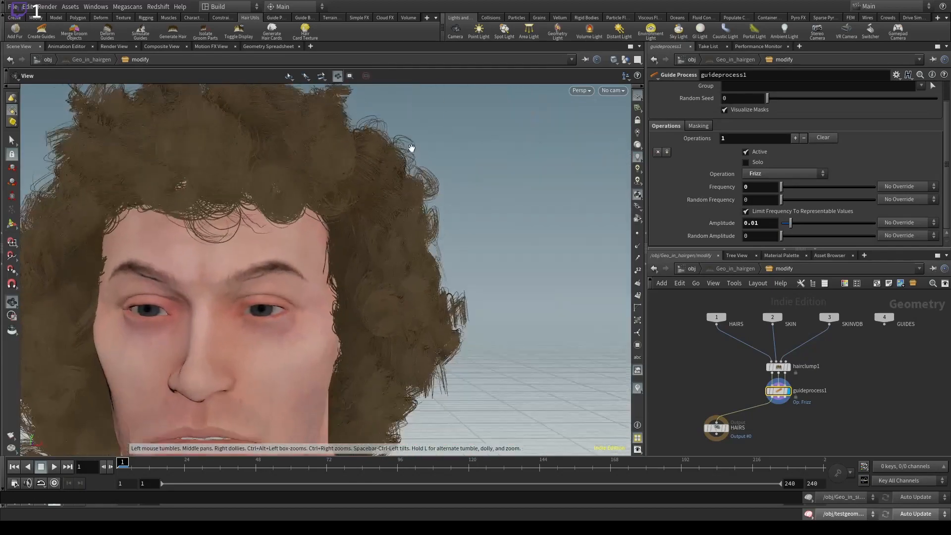
Set the Frizz amplitude of guideprocess1 to 0.005.
{"action": "right_click_drag", "start_coordinate": [410, 148], "coordinate": [339, 249]}
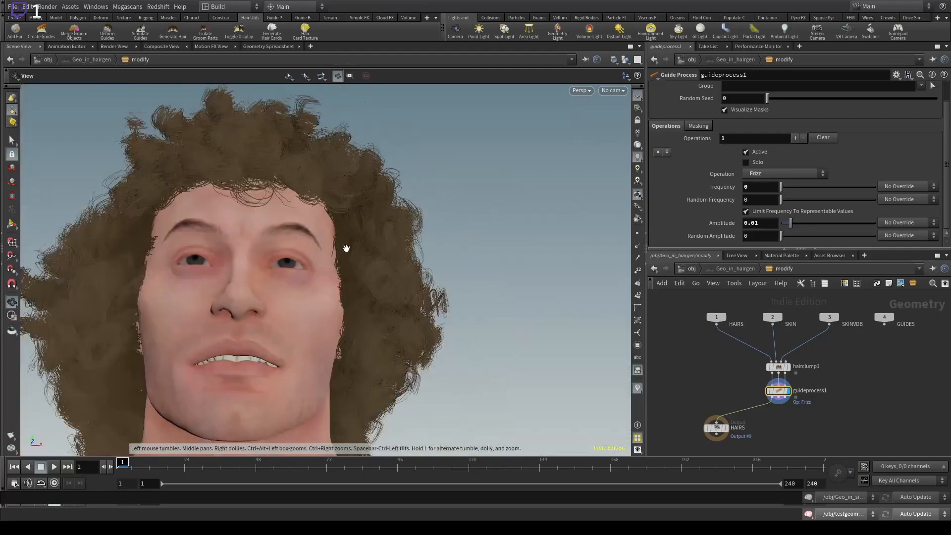
{"action": "middle_click_drag", "start_coordinate": [340, 248], "coordinate": [355, 290]}
{"action": "left_click_drag", "start_coordinate": [356, 289], "coordinate": [345, 293]}
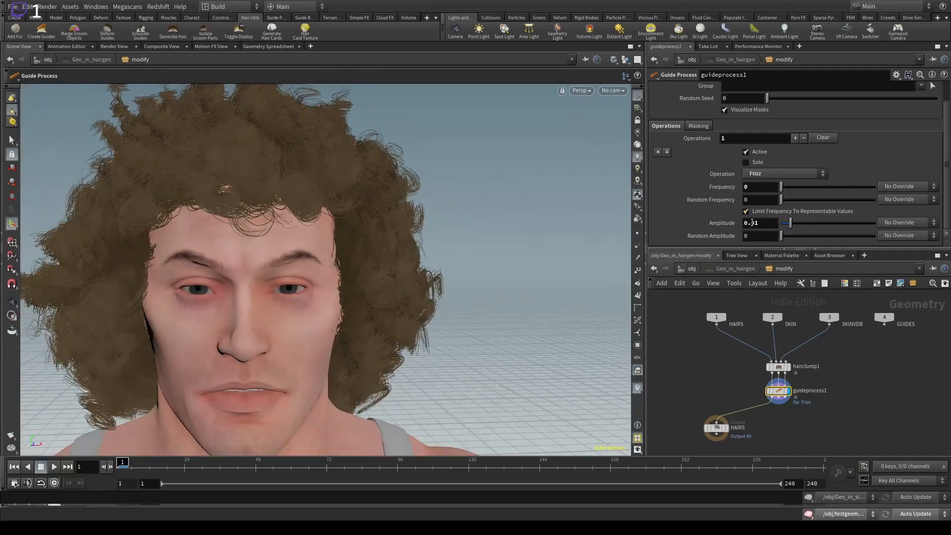
{"action": "left_click_drag", "start_coordinate": [753, 223], "coordinate": [781, 229]}
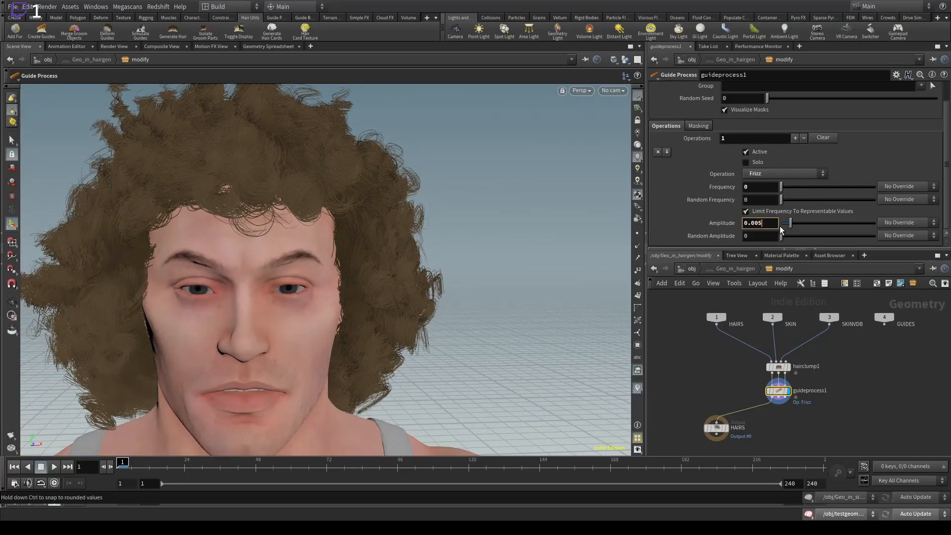
{"action": "key", "text": "Return"}
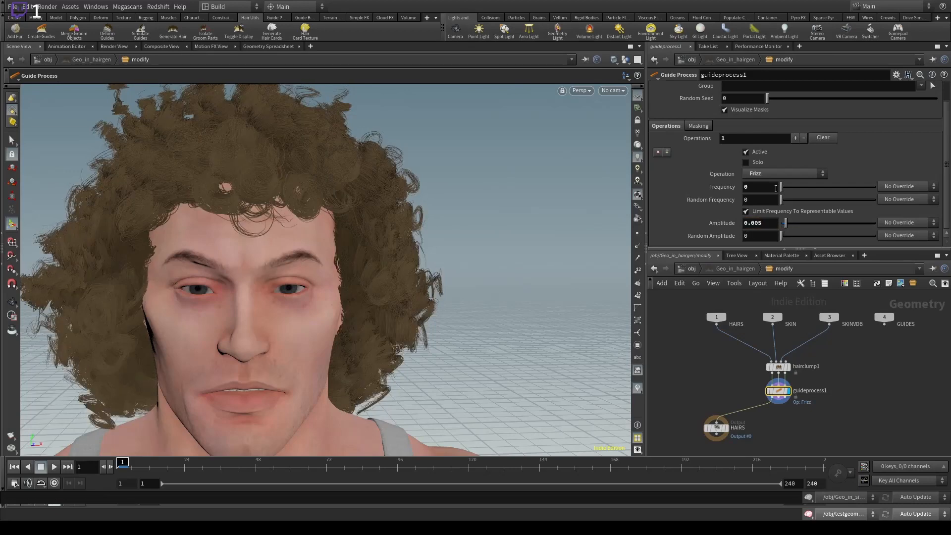
Set the Frizz frequency to 6.3 and check the curls over the whole head and close up on the side.
{"action": "left_click_drag", "start_coordinate": [790, 184], "coordinate": [828, 180]}
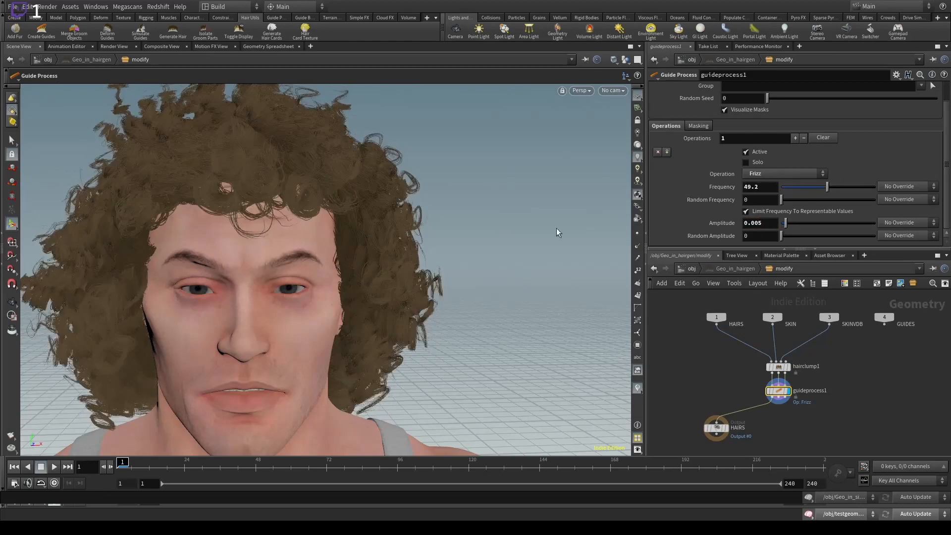
{"action": "left_click_drag", "start_coordinate": [250, 126], "coordinate": [320, 142], "text": "alt"}
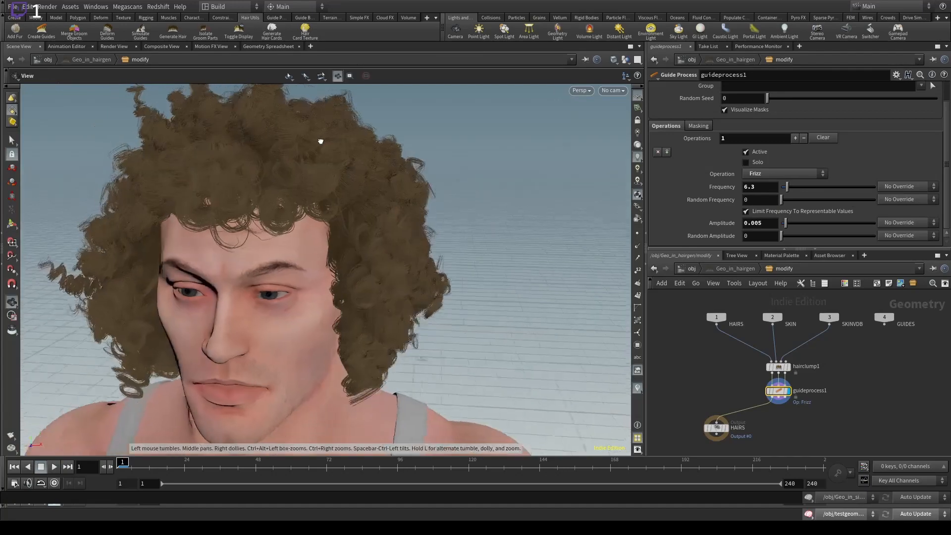
{"action": "left_click_drag", "start_coordinate": [250, 159], "coordinate": [320, 209], "text": "alt"}
{"action": "right_click_drag", "start_coordinate": [321, 208], "coordinate": [248, 218], "text": "alt"}
{"action": "left_click_drag", "start_coordinate": [248, 218], "coordinate": [140, 190], "text": "alt"}
{"action": "right_click_drag", "start_coordinate": [181, 242], "coordinate": [421, 195], "text": "alt"}
{"action": "right_click_drag", "start_coordinate": [294, 186], "coordinate": [247, 190], "text": "alt"}
{"action": "middle_click_drag", "start_coordinate": [417, 198], "coordinate": [544, 256], "text": "alt"}
{"action": "right_click_drag", "start_coordinate": [260, 205], "coordinate": [428, 179], "text": "alt"}
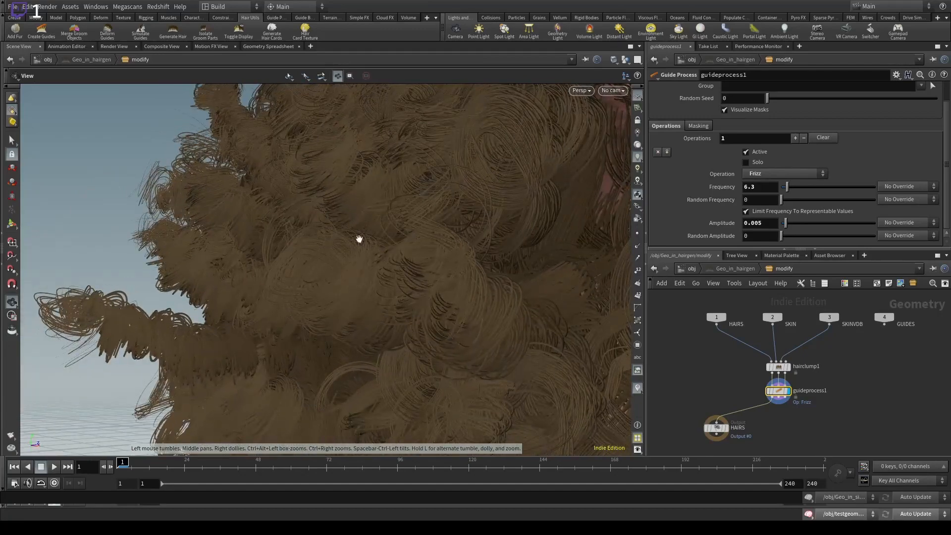
Create a camera from the current close-up view, place its node beside Geo_in_hairgen, and hide the camera object in the scene.
{"action": "key", "text": "Return"}
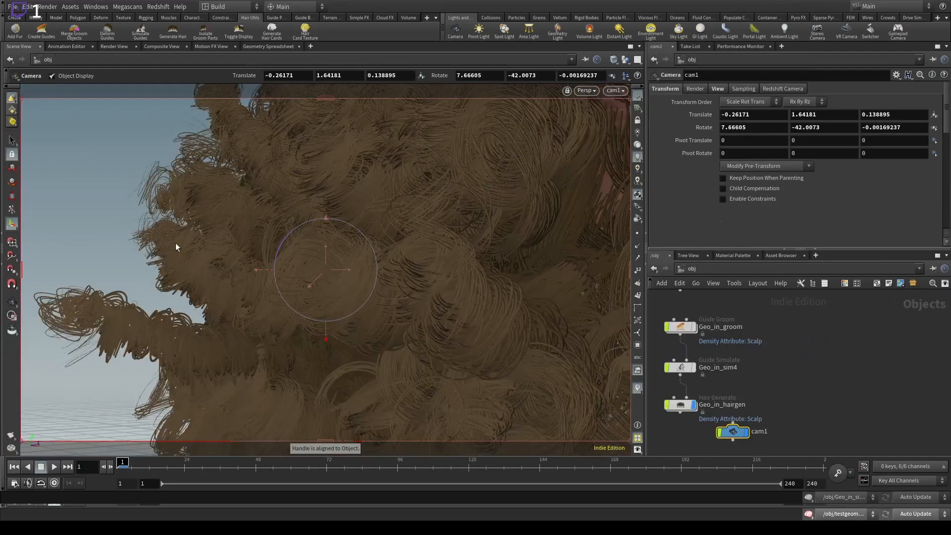
{"action": "left_click_drag", "start_coordinate": [732, 431], "coordinate": [858, 406]}
{"action": "key", "text": "space"}
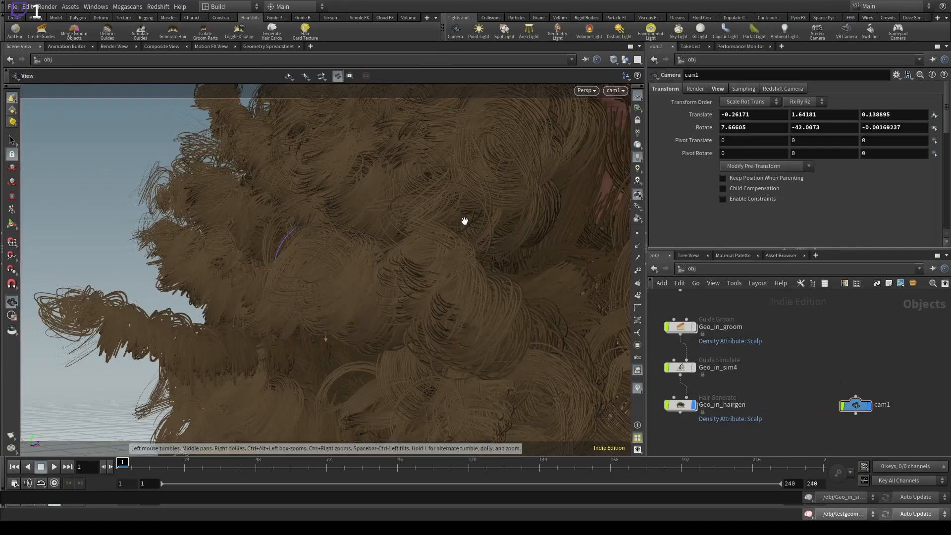
{"action": "right_click_drag", "start_coordinate": [465, 221], "coordinate": [406, 211]}
{"action": "left_click_drag", "start_coordinate": [406, 211], "coordinate": [317, 242]}
{"action": "middle_click_drag", "start_coordinate": [465, 220], "coordinate": [258, 317]}
{"action": "right_click_drag", "start_coordinate": [411, 179], "coordinate": [240, 231]}
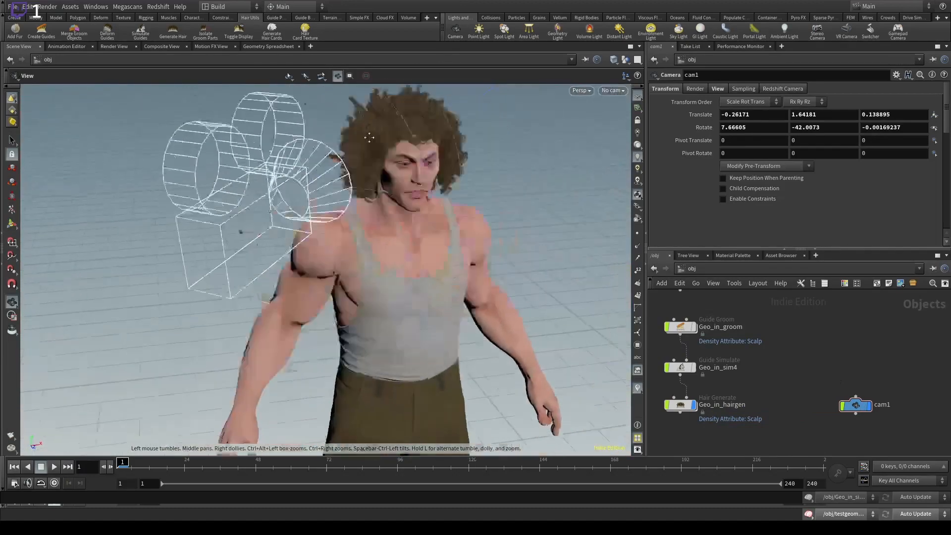
{"action": "middle_click_drag", "start_coordinate": [240, 231], "coordinate": [56, 296]}
{"action": "left_click", "coordinate": [868, 405]}
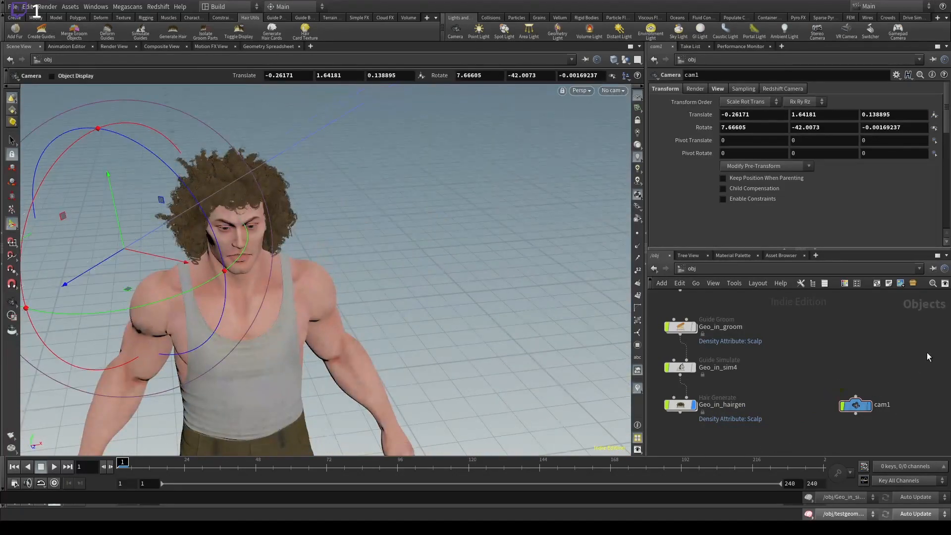
Go back into Geo_in_hairgen's modify network and insert a Tangent Noise node between guideprocess1 and the HAIRS output.
{"action": "left_click", "coordinate": [680, 404]}
{"action": "right_click_drag", "start_coordinate": [387, 219], "coordinate": [430, 238]}
{"action": "middle_click_drag", "start_coordinate": [430, 237], "coordinate": [540, 285]}
{"action": "left_click", "coordinate": [789, 367]}
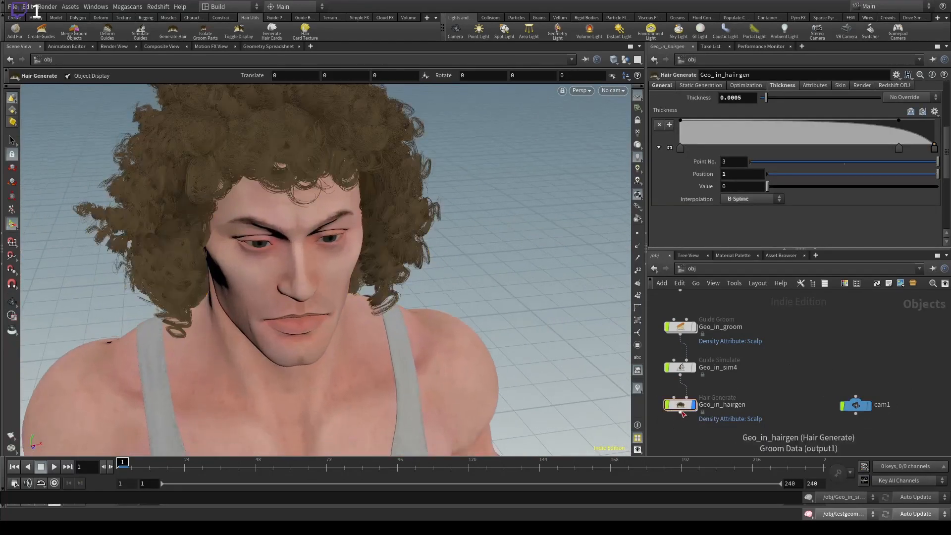
{"action": "double_click", "coordinate": [681, 405]}
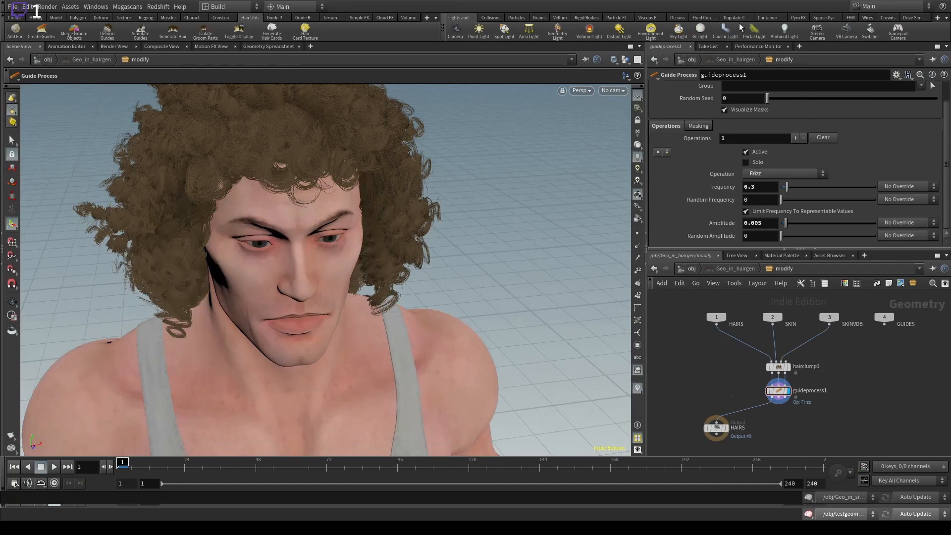
{"action": "left_click", "coordinate": [780, 396]}
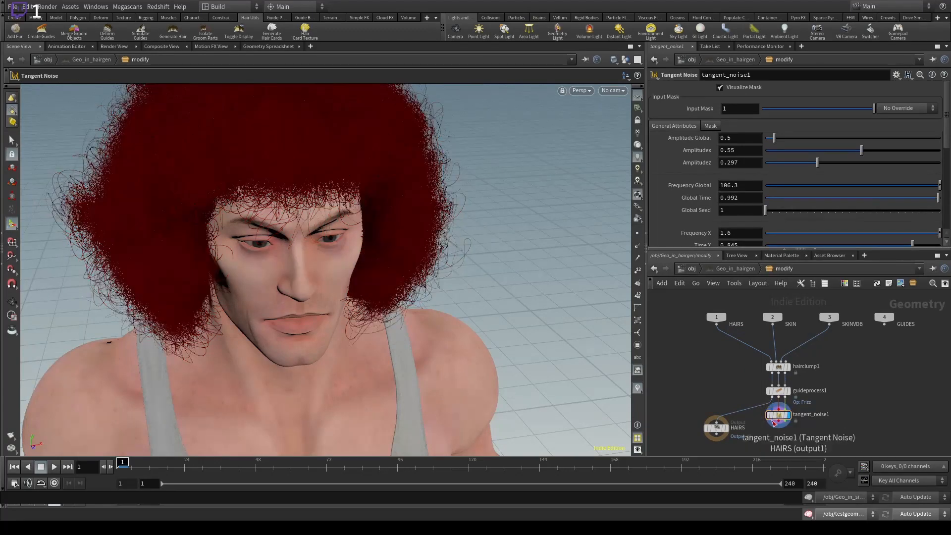
{"action": "left_click_drag", "start_coordinate": [722, 426], "coordinate": [784, 426]}
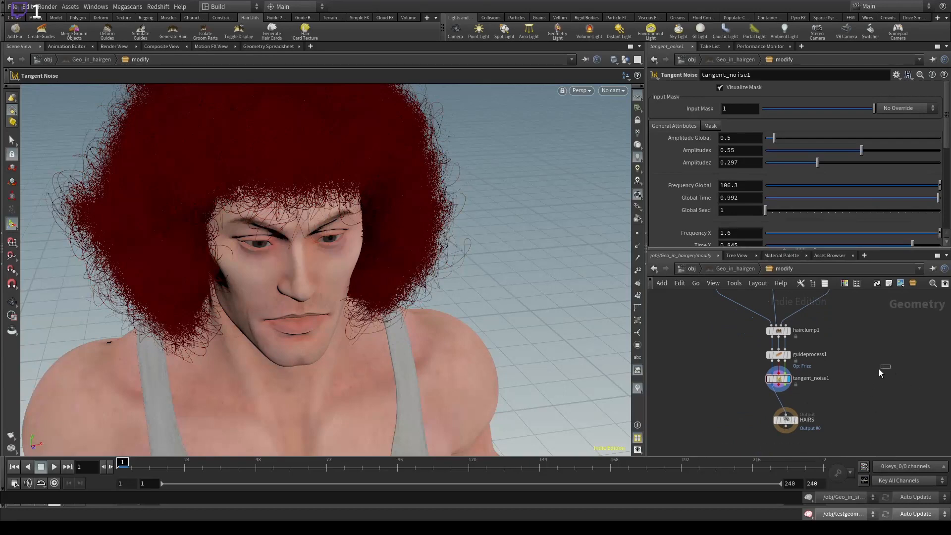
{"action": "left_click_drag", "start_coordinate": [723, 373], "coordinate": [859, 390]}
Set the Tangent Noise global amplitude to 0.11 after checking the noisy hair close up.
{"action": "middle_click_drag", "start_coordinate": [295, 189], "coordinate": [322, 319], "text": "alt"}
{"action": "right_click_drag", "start_coordinate": [322, 318], "coordinate": [416, 261], "text": "alt"}
{"action": "left_click_drag", "start_coordinate": [416, 261], "coordinate": [353, 252], "text": "alt"}
{"action": "right_click_drag", "start_coordinate": [352, 252], "coordinate": [446, 257], "text": "alt"}
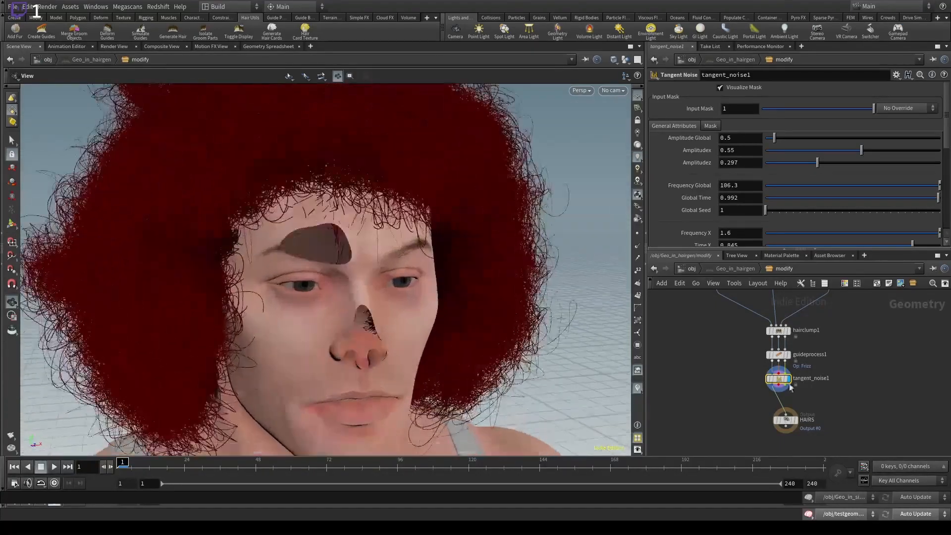
{"action": "left_click_drag", "start_coordinate": [773, 140], "coordinate": [768, 138]}
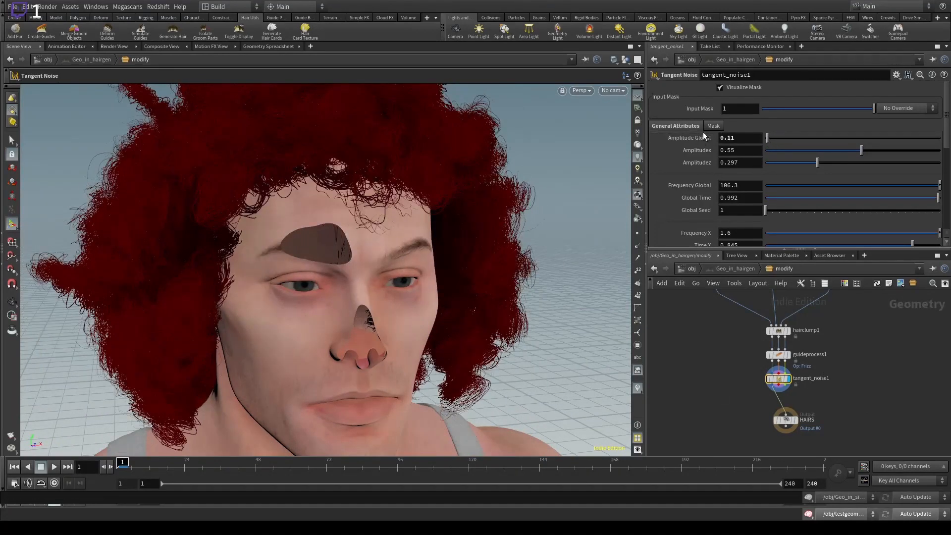
Set the Tangent Noise curve mask to Range Min 0.155 and Range Max 0, and check the masked hair around the head.
{"action": "scroll", "coordinate": [718, 144], "scroll_direction": "down", "scroll_amount": 5}
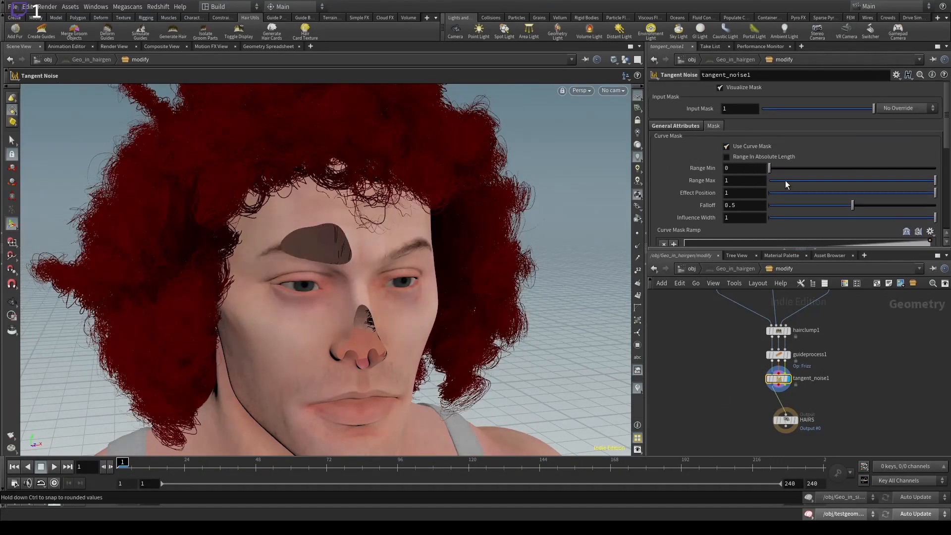
{"action": "left_click_drag", "start_coordinate": [769, 169], "coordinate": [814, 168]}
{"action": "left_click_drag", "start_coordinate": [935, 180], "coordinate": [769, 181]}
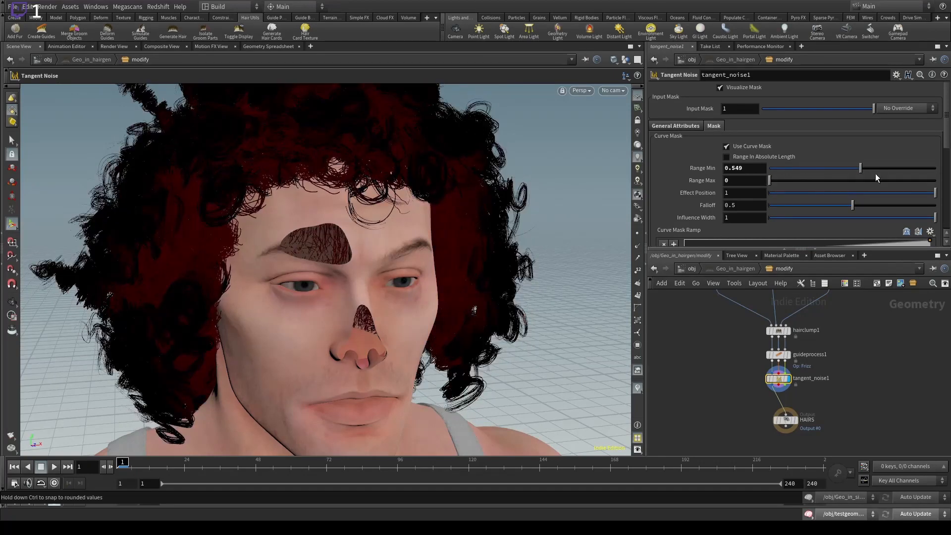
{"action": "left_click_drag", "start_coordinate": [875, 173], "coordinate": [795, 192]}
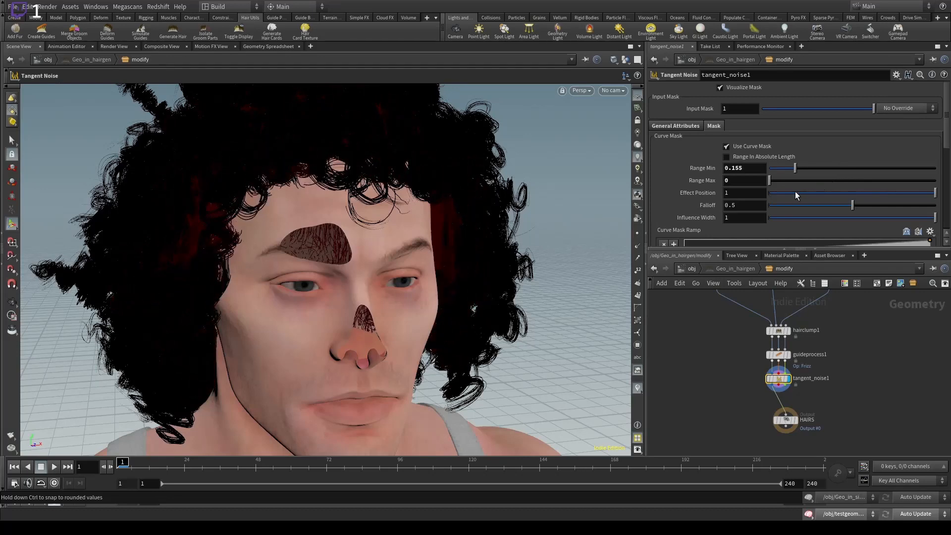
{"action": "left_click_drag", "start_coordinate": [373, 248], "coordinate": [285, 249], "text": "alt"}
{"action": "middle_click_drag", "start_coordinate": [435, 253], "coordinate": [329, 308], "text": "alt"}
{"action": "scroll", "coordinate": [322, 299], "scroll_direction": "down", "scroll_amount": 3, "text": "alt"}
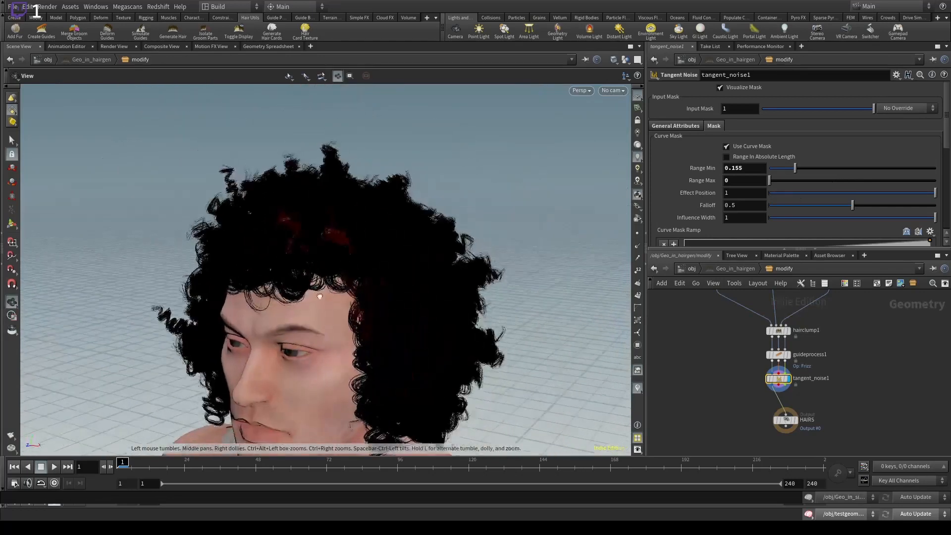
{"action": "left_click_drag", "start_coordinate": [319, 296], "coordinate": [353, 329], "text": "alt"}
Return to the object level and examine the generated hair from the front and the side.
{"action": "left_click", "coordinate": [689, 269]}
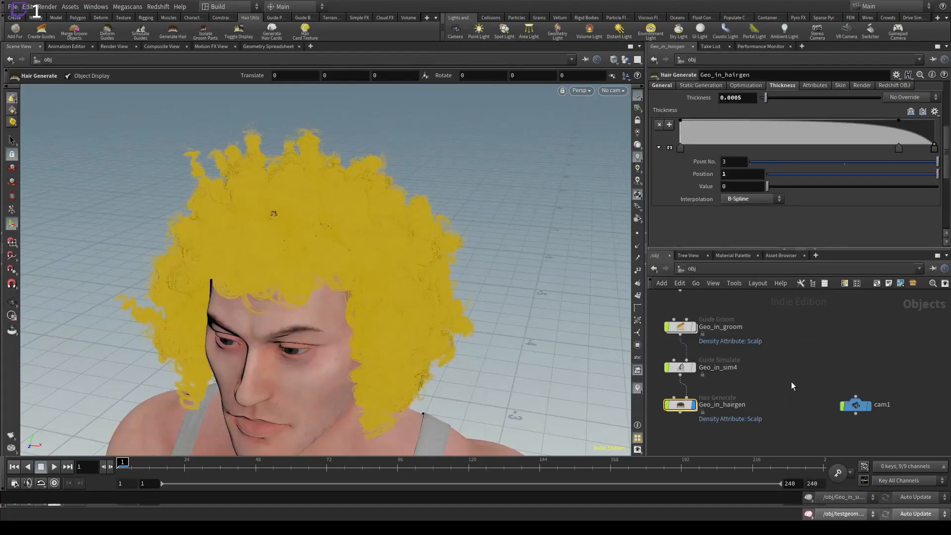
{"action": "left_click_drag", "start_coordinate": [295, 257], "coordinate": [302, 253], "text": "alt"}
{"action": "right_click_drag", "start_coordinate": [302, 253], "coordinate": [200, 285], "text": "alt"}
{"action": "left_click_drag", "start_coordinate": [200, 285], "coordinate": [199, 305], "text": "alt"}
{"action": "right_click_drag", "start_coordinate": [276, 190], "coordinate": [170, 276], "text": "alt"}
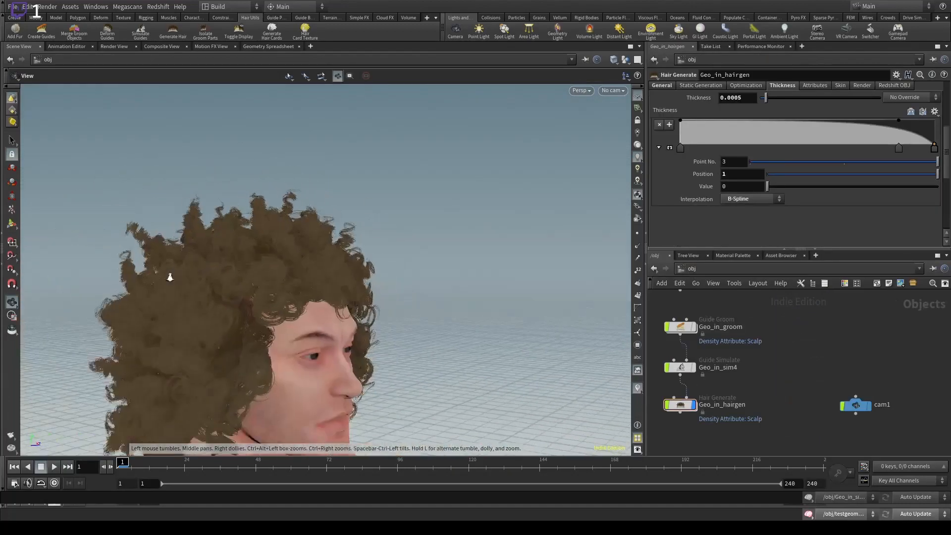
Try a hair thickness of 0.0001 on Geo_in_hairgen and view the thinner strands from the front.
{"action": "left_click_drag", "start_coordinate": [769, 391], "coordinate": [655, 455]}
{"action": "scroll", "coordinate": [790, 132], "scroll_direction": "up", "scroll_amount": 4}
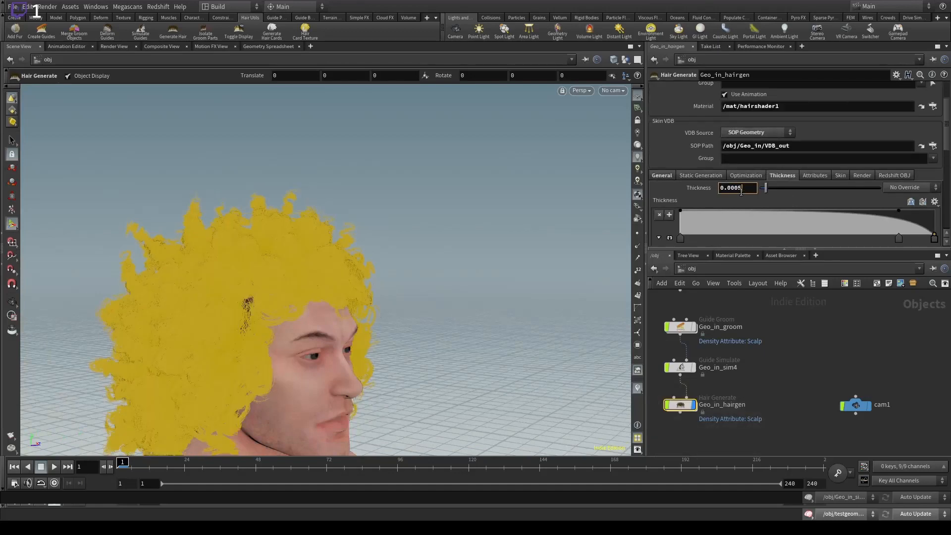
{"action": "key", "text": "Return"}
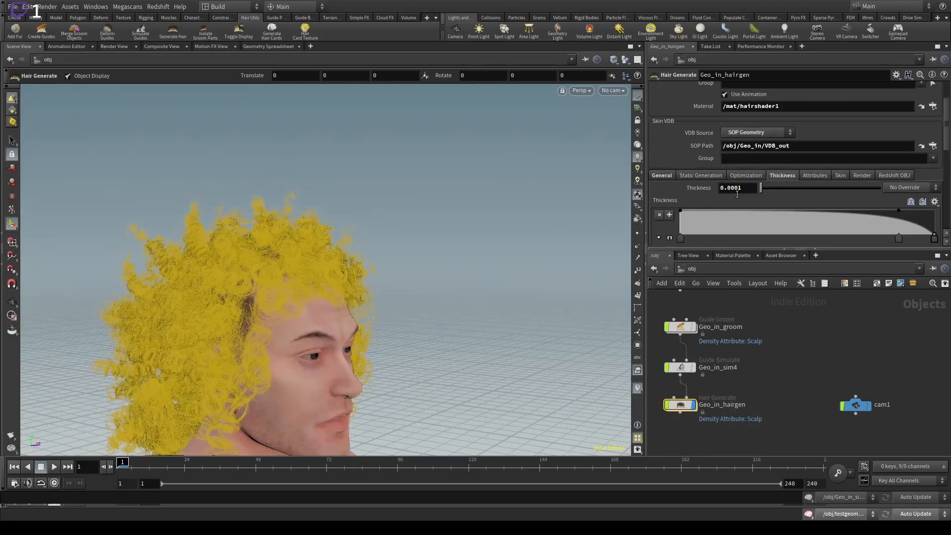
{"action": "left_click", "coordinate": [844, 382]}
{"action": "left_click_drag", "start_coordinate": [354, 299], "coordinate": [172, 268], "text": "alt"}
{"action": "left_click_drag", "start_coordinate": [500, 294], "coordinate": [453, 263], "text": "alt"}
{"action": "middle_click_drag", "start_coordinate": [453, 263], "coordinate": [455, 147], "text": "alt"}
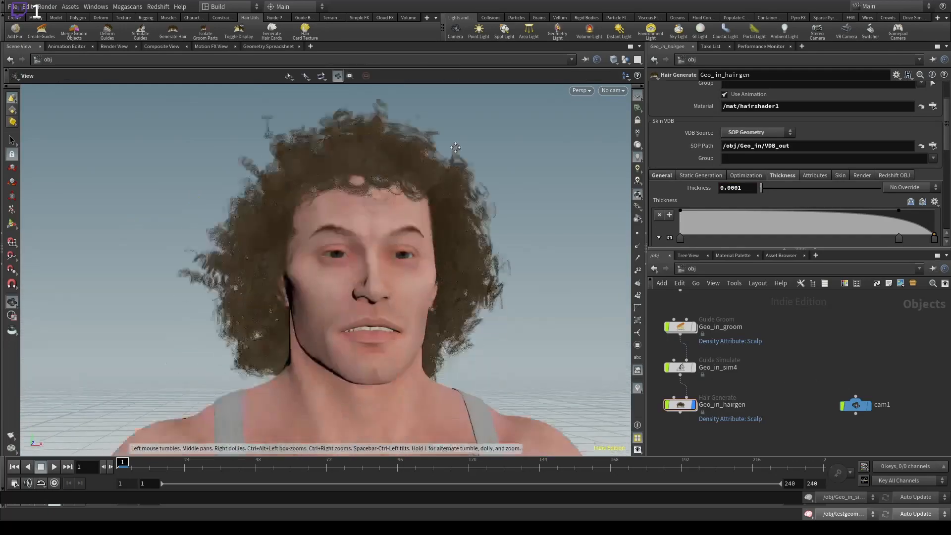
Set the hair thickness of Geo_in_hairgen to 0.0003.
{"action": "left_click_drag", "start_coordinate": [351, 168], "coordinate": [446, 208], "text": "alt"}
{"action": "middle_click_drag", "start_coordinate": [402, 209], "coordinate": [361, 306], "text": "alt"}
{"action": "left_click_drag", "start_coordinate": [416, 262], "coordinate": [329, 271], "text": "alt"}
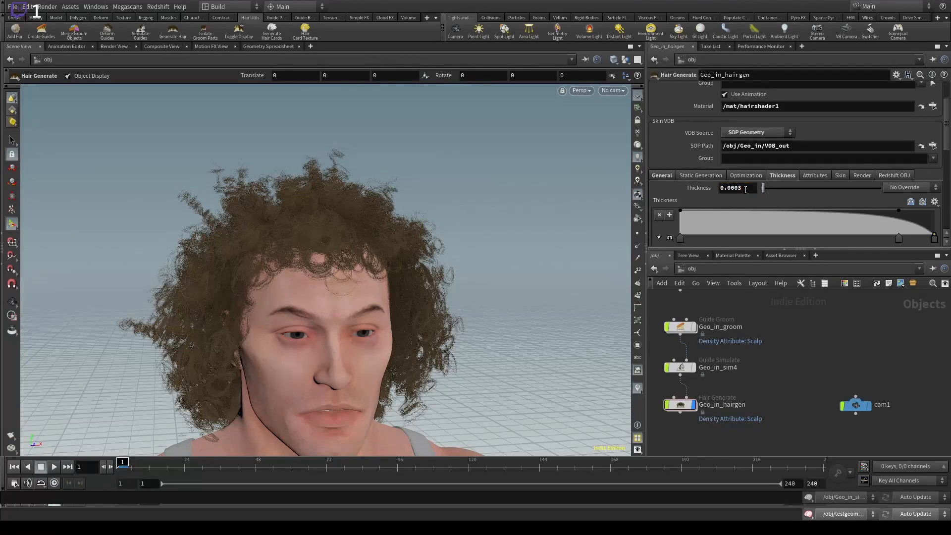
{"action": "key", "text": "Return"}
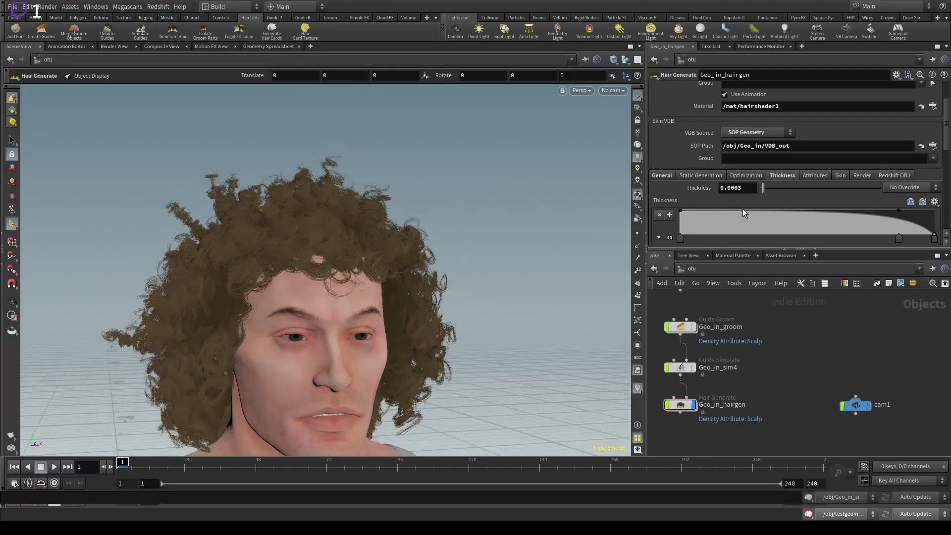
Move the middle point of the thickness ramp to position 0.37037 so the strands taper earlier towards their tips.
{"action": "scroll", "coordinate": [742, 209], "scroll_direction": "down", "scroll_amount": 3}
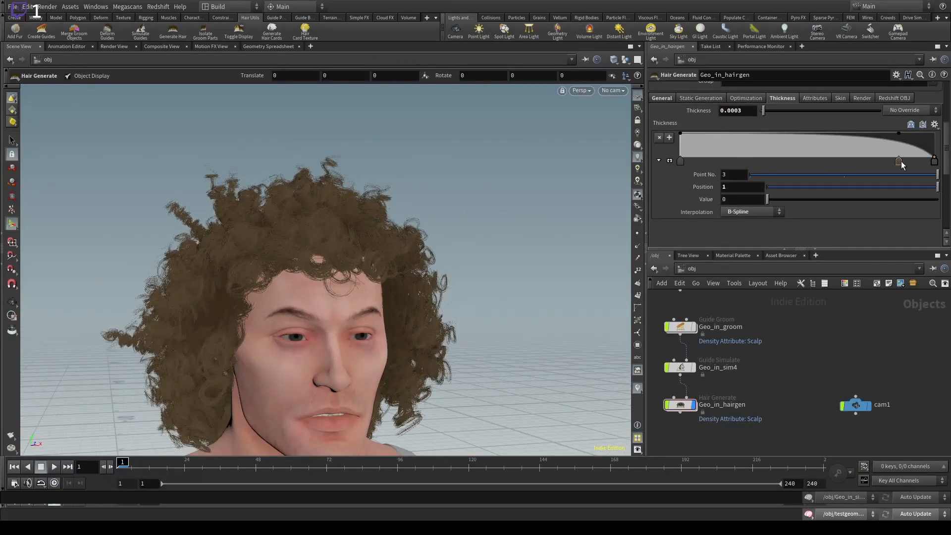
{"action": "left_click_drag", "start_coordinate": [896, 161], "coordinate": [808, 162]}
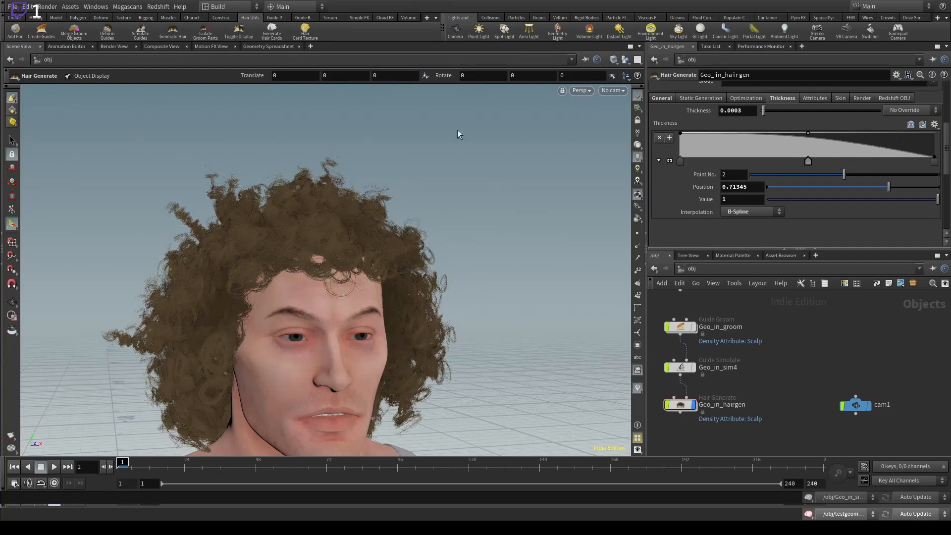
{"action": "left_click_drag", "start_coordinate": [395, 187], "coordinate": [423, 138], "text": "alt"}
{"action": "left_click_drag", "start_coordinate": [295, 182], "coordinate": [350, 303], "text": "alt"}
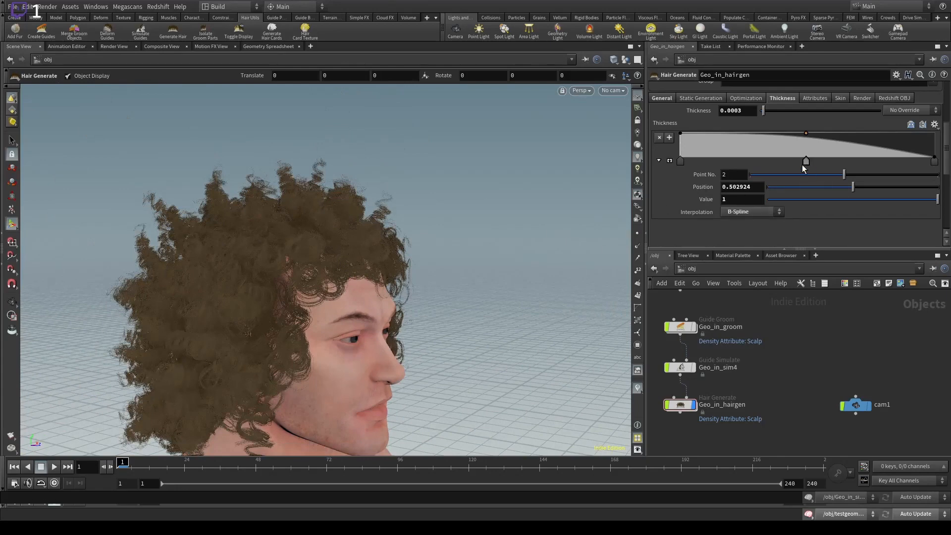
{"action": "left_click_drag", "start_coordinate": [809, 161], "coordinate": [774, 164]}
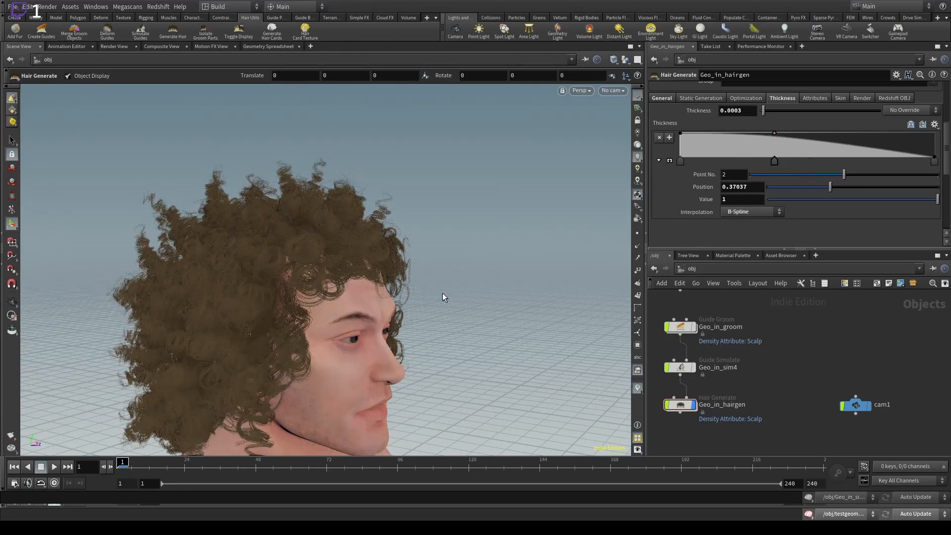
Examine the tapered hair from the front and sides, at a distance and close up on the curls.
{"action": "left_click_drag", "start_coordinate": [373, 251], "coordinate": [316, 227], "text": "alt"}
{"action": "middle_click_drag", "start_coordinate": [316, 227], "coordinate": [284, 102], "text": "alt"}
{"action": "right_click_drag", "start_coordinate": [284, 102], "coordinate": [300, 153], "text": "alt"}
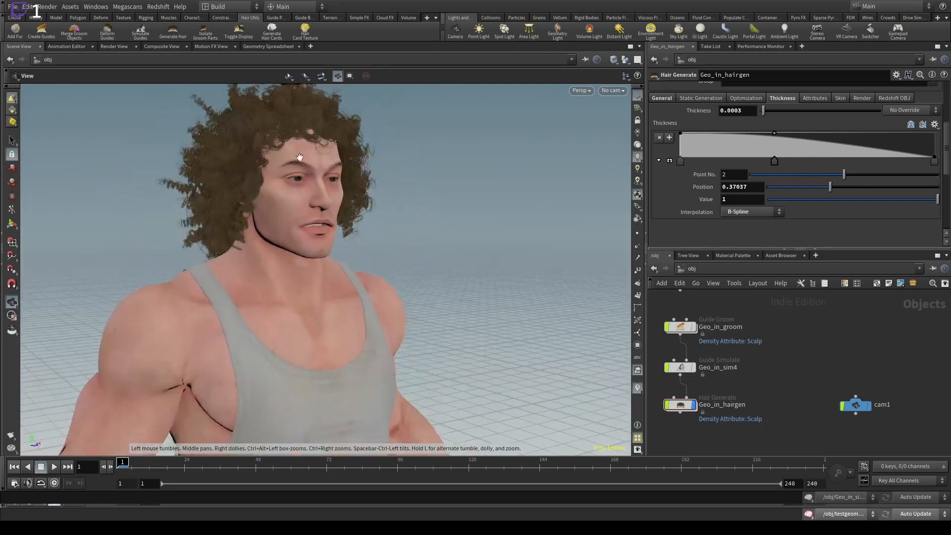
{"action": "middle_click_drag", "start_coordinate": [299, 153], "coordinate": [305, 270], "text": "alt"}
{"action": "left_click_drag", "start_coordinate": [304, 270], "coordinate": [300, 278], "text": "alt"}
{"action": "right_click_drag", "start_coordinate": [299, 278], "coordinate": [459, 306], "text": "alt"}
{"action": "left_click_drag", "start_coordinate": [458, 306], "coordinate": [333, 292], "text": "alt"}
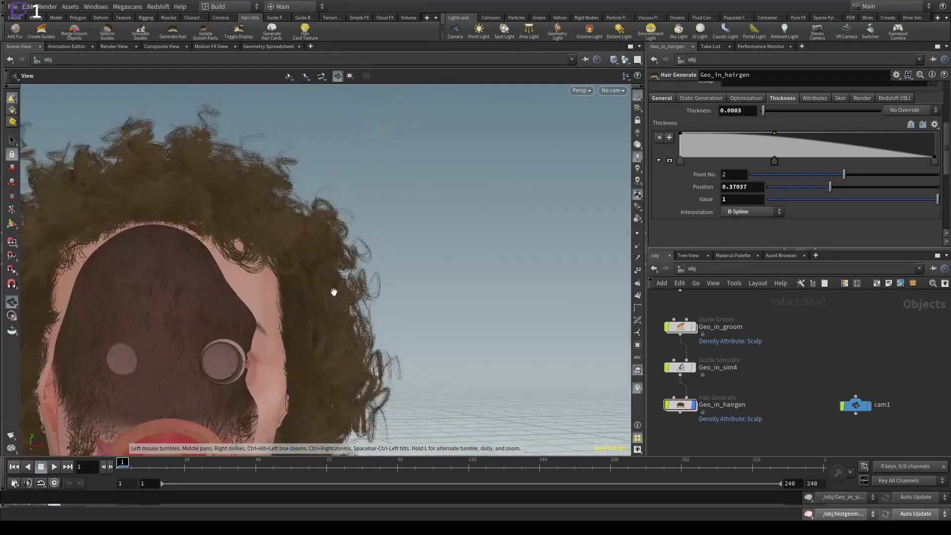
{"action": "right_click_drag", "start_coordinate": [333, 293], "coordinate": [305, 268], "text": "alt"}
{"action": "middle_click_drag", "start_coordinate": [304, 268], "coordinate": [347, 198], "text": "alt"}
{"action": "left_click_drag", "start_coordinate": [319, 248], "coordinate": [381, 253], "text": "alt"}
{"action": "right_click_drag", "start_coordinate": [243, 200], "coordinate": [462, 208], "text": "alt"}
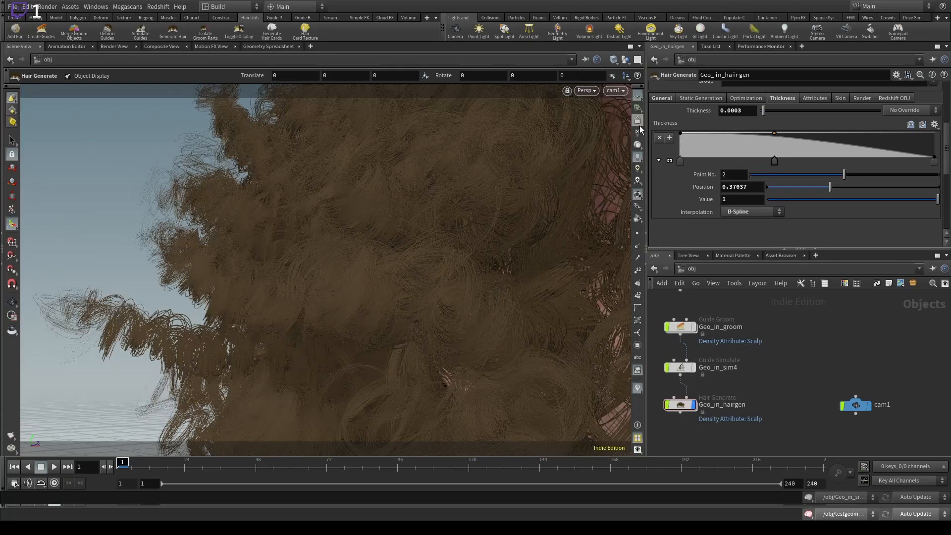
Review the tapered curls along the hair's outer edge and switch to the testgeometry_tommy1 scene.
{"action": "key", "text": "Escape"}
{"action": "left_click_drag", "start_coordinate": [363, 213], "coordinate": [410, 437]}
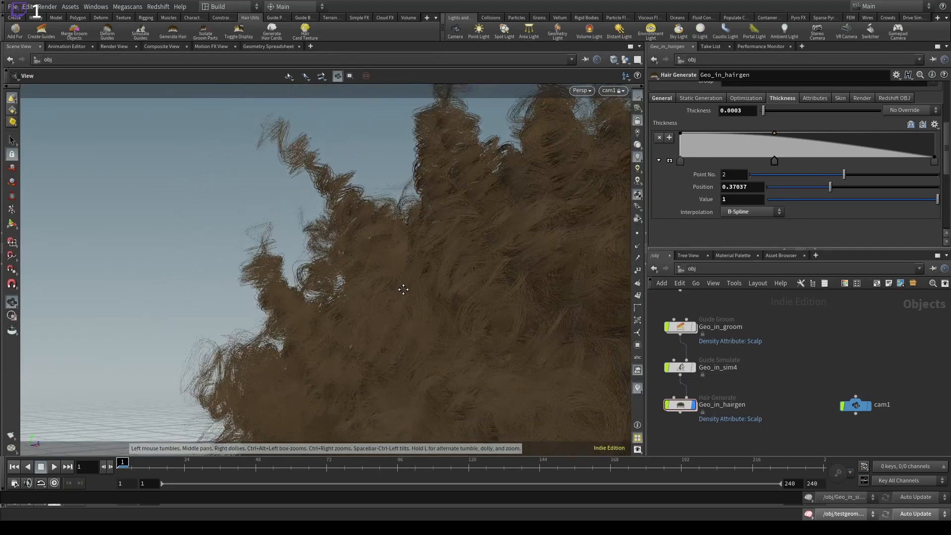
{"action": "left_click_drag", "start_coordinate": [404, 289], "coordinate": [384, 291]}
{"action": "key", "text": "Return"}
{"action": "left_click_drag", "start_coordinate": [775, 384], "coordinate": [665, 435]}
{"action": "left_click", "coordinate": [638, 120]}
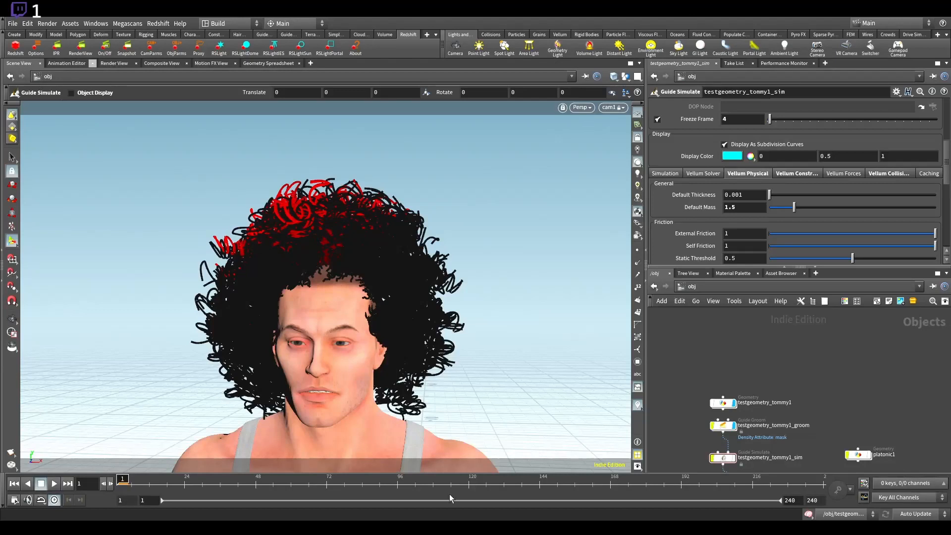
Turn on the display of the generated hair of testgeometry_tommy1_hairgen.
{"action": "middle_click_drag", "start_coordinate": [799, 443], "coordinate": [801, 301]}
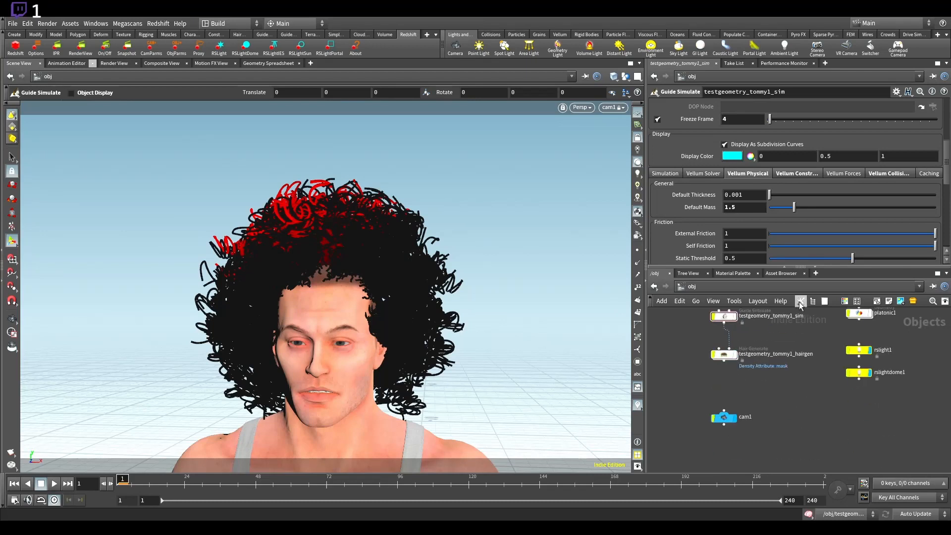
{"action": "left_click_drag", "start_coordinate": [924, 402], "coordinate": [837, 331]}
{"action": "left_click_drag", "start_coordinate": [812, 387], "coordinate": [689, 337]}
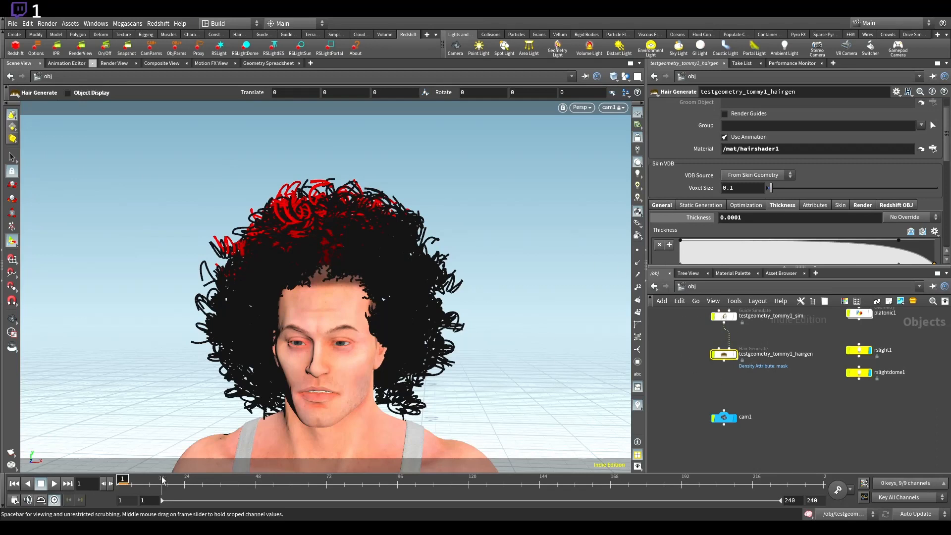
{"action": "left_click_drag", "start_coordinate": [702, 334], "coordinate": [808, 394]}
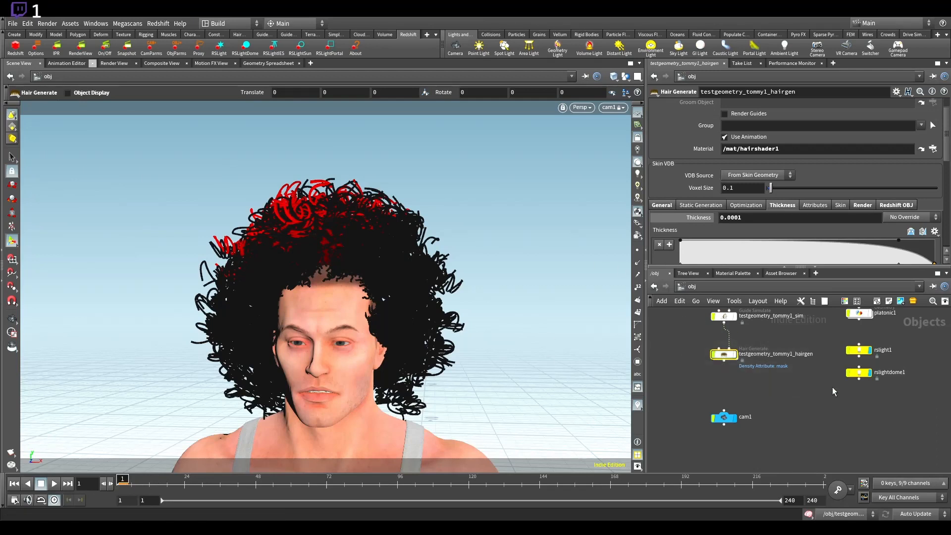
{"action": "left_click", "coordinate": [764, 448]}
{"action": "left_click_drag", "start_coordinate": [391, 248], "coordinate": [466, 230], "text": "alt"}
{"action": "right_click_drag", "start_coordinate": [466, 230], "coordinate": [406, 225], "text": "alt"}
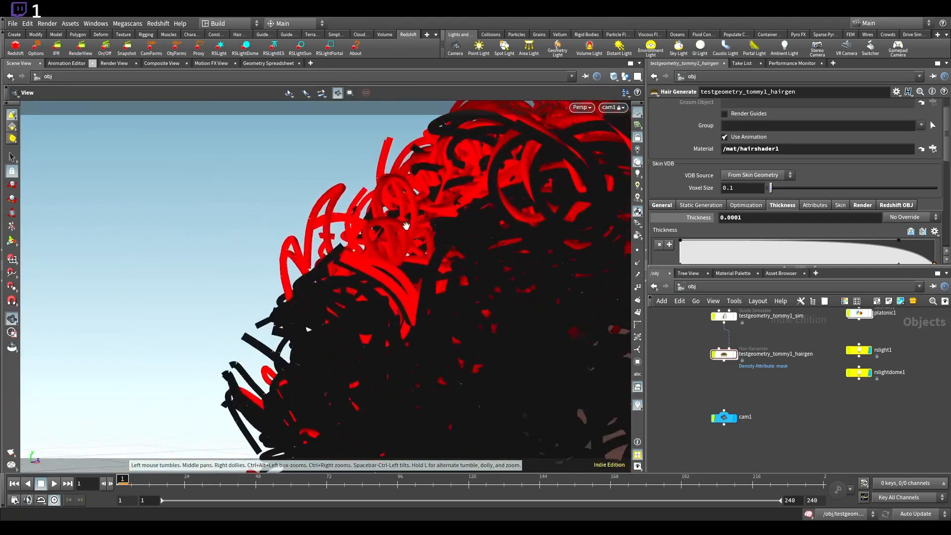
{"action": "left_click", "coordinate": [741, 358]}
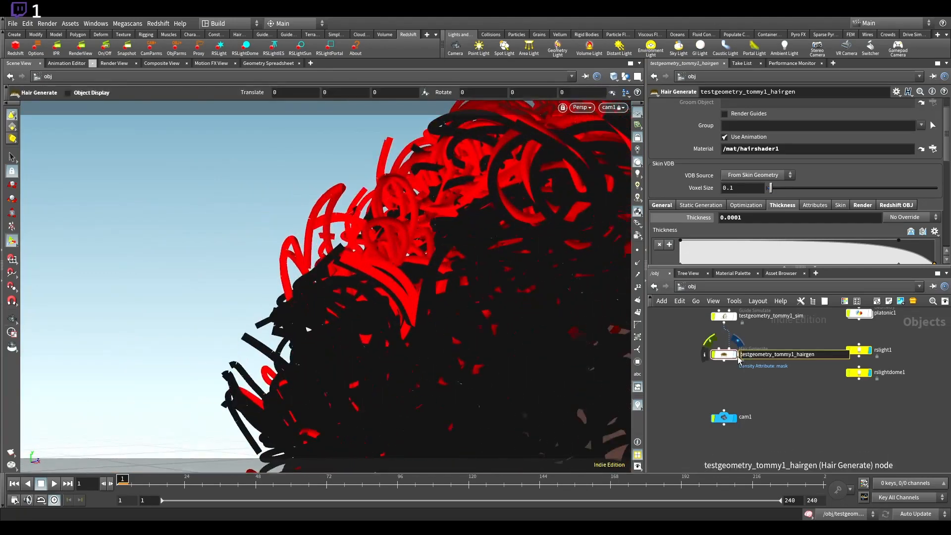
{"action": "left_click", "coordinate": [783, 397]}
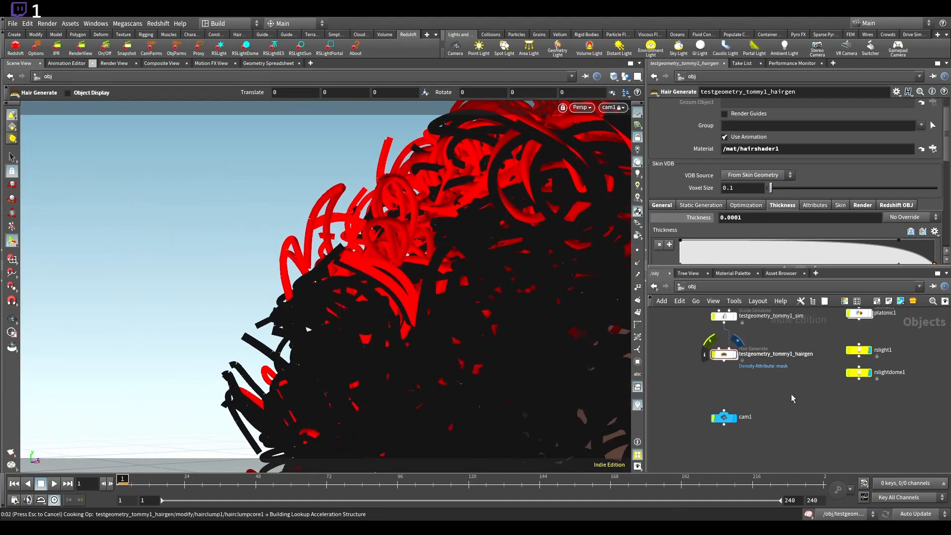
{"action": "middle_click_drag", "start_coordinate": [809, 340], "coordinate": [792, 434]}
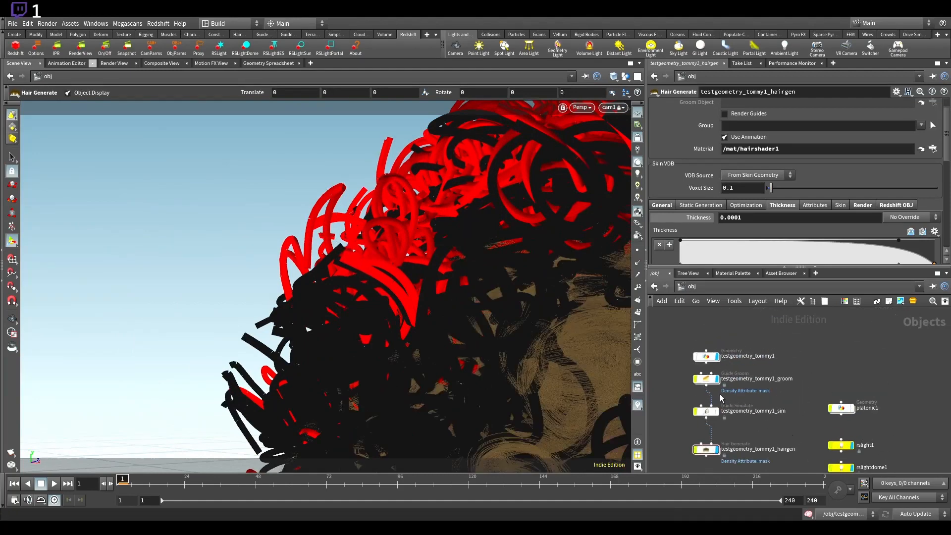
Frame the curls at the side of the head closely and start a Redshift RenderView render of them.
{"action": "left_click_drag", "start_coordinate": [425, 262], "coordinate": [345, 288], "text": "alt"}
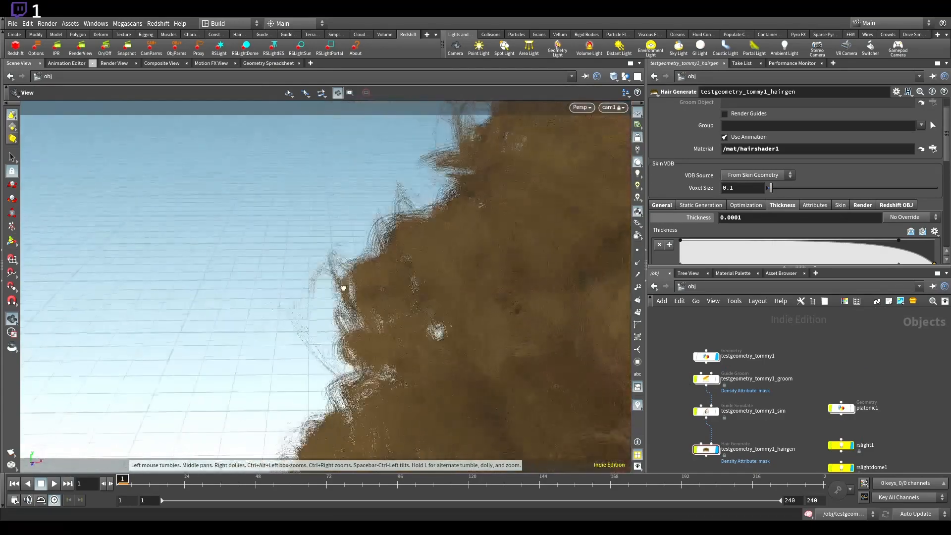
{"action": "left_click_drag", "start_coordinate": [437, 248], "coordinate": [466, 173], "text": "alt"}
{"action": "right_click_drag", "start_coordinate": [447, 279], "coordinate": [446, 289], "text": "alt"}
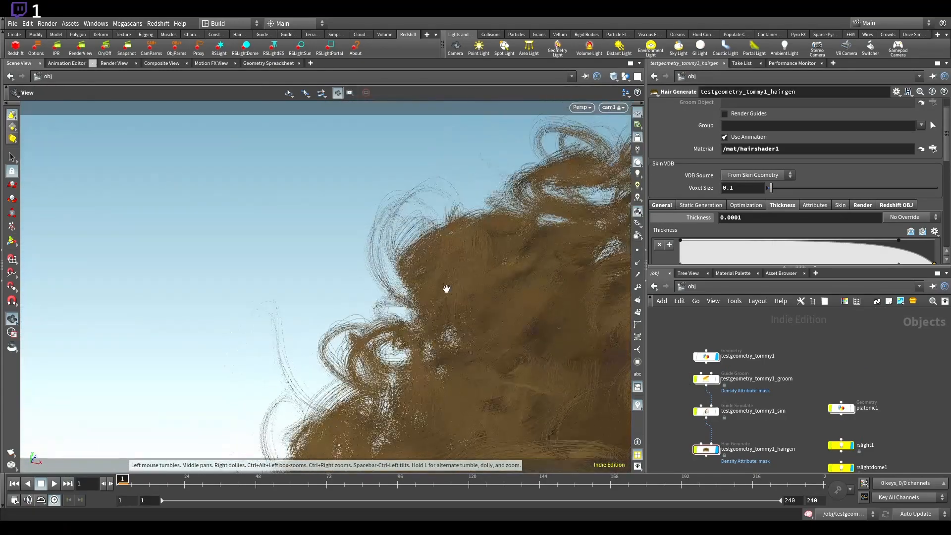
{"action": "middle_click_drag", "start_coordinate": [446, 288], "coordinate": [424, 196], "text": "alt"}
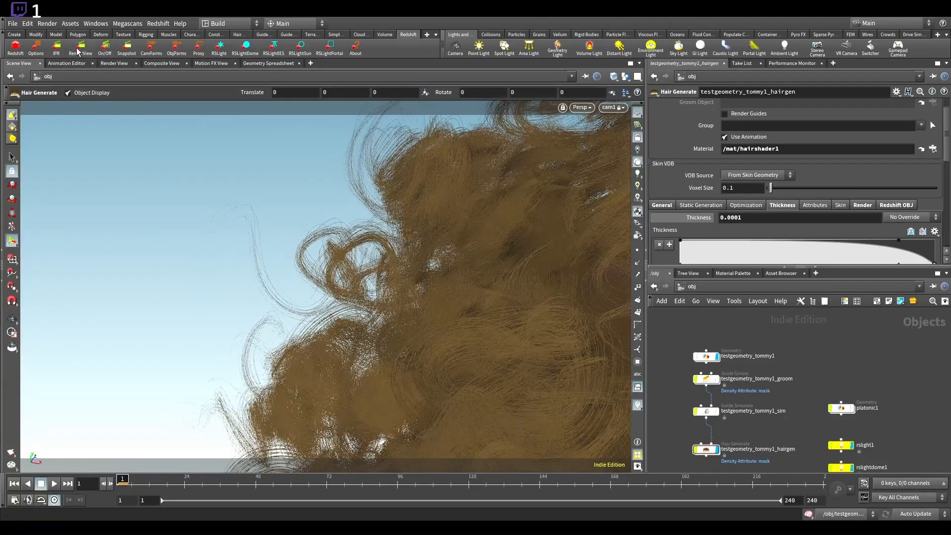
{"action": "left_click", "coordinate": [77, 51]}
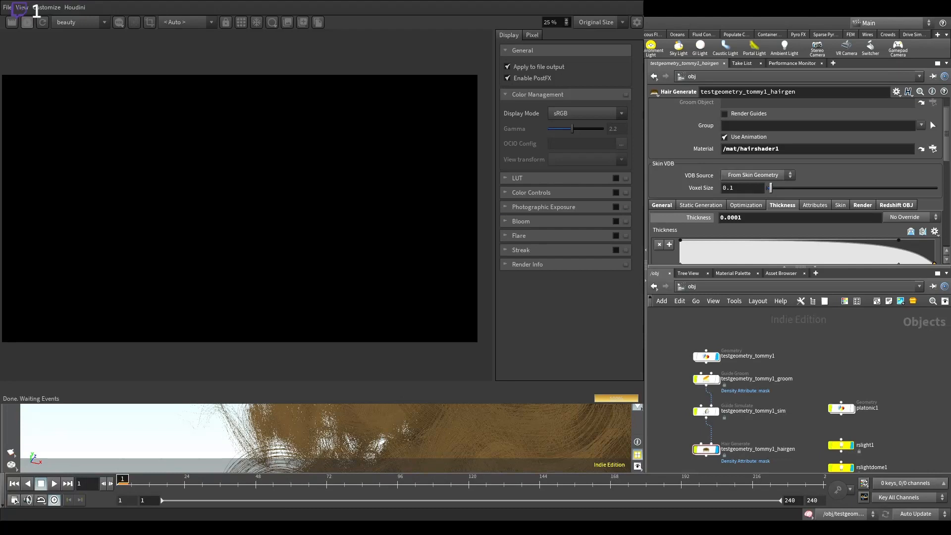
{"action": "left_click", "coordinate": [44, 23]}
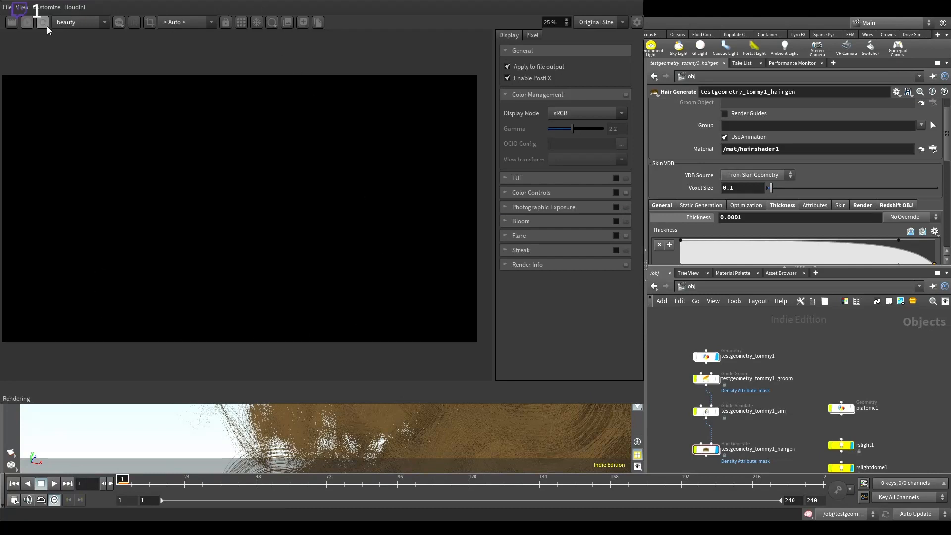
{"action": "scroll", "coordinate": [267, 224], "scroll_direction": "down", "scroll_amount": 1}
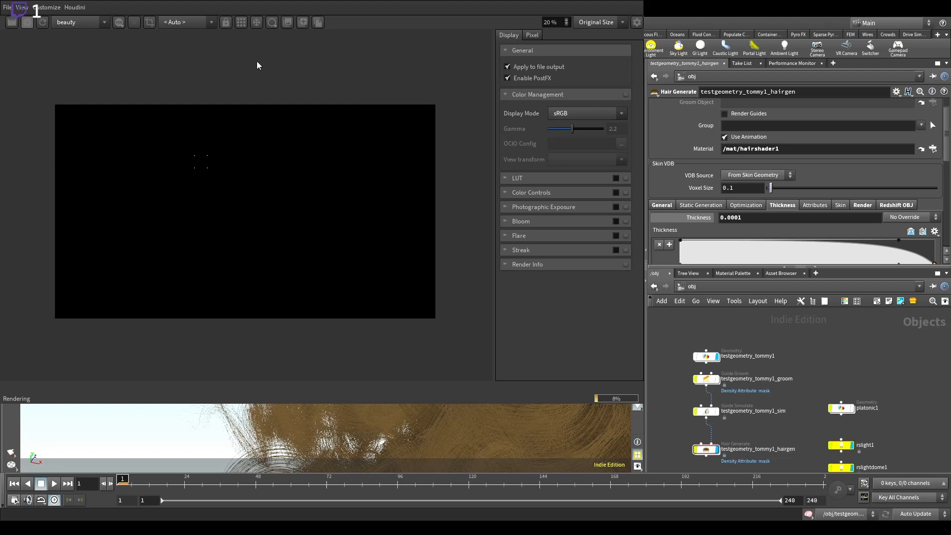
Select the rslight1 and rslightdome1 lights and inspect the first rendered curls.
{"action": "middle_click_drag", "start_coordinate": [917, 432], "coordinate": [890, 381]}
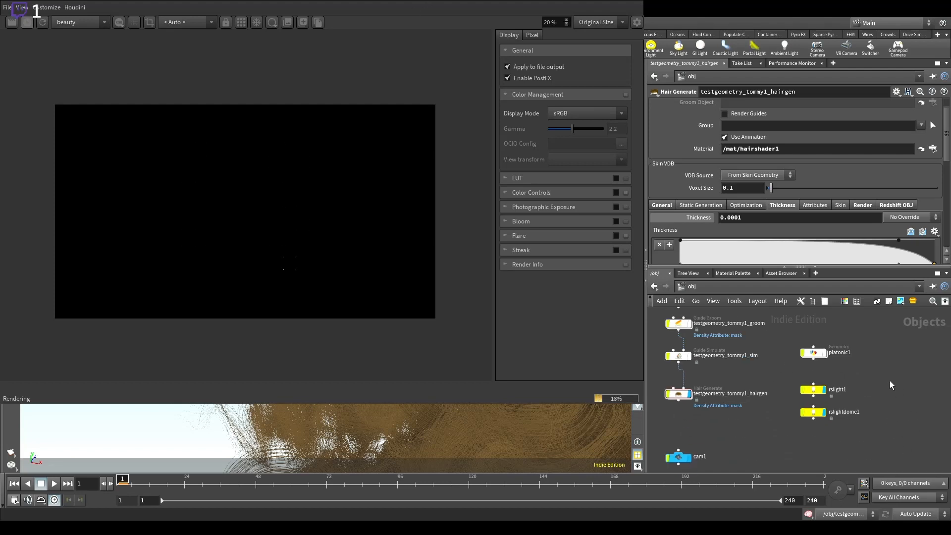
{"action": "left_click_drag", "start_coordinate": [890, 385], "coordinate": [733, 478]}
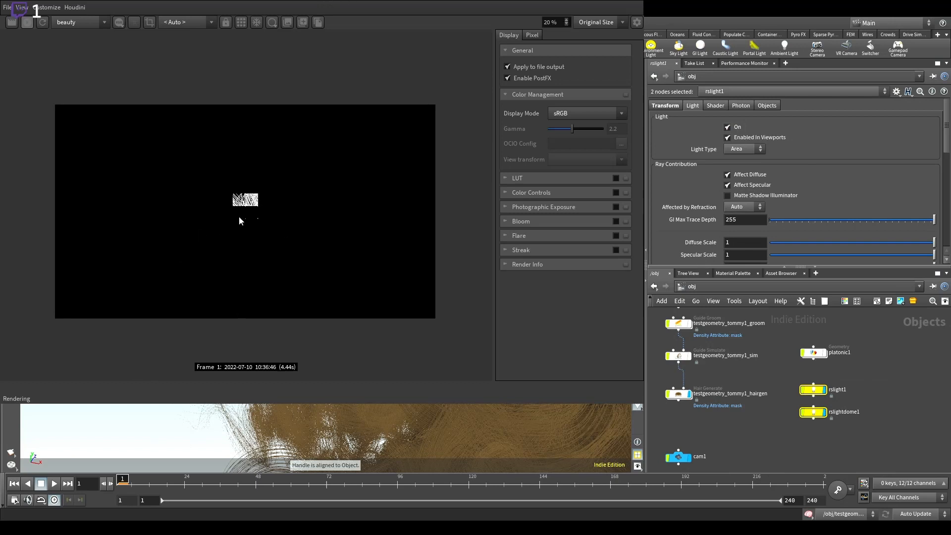
{"action": "scroll", "coordinate": [239, 221], "scroll_direction": "up", "scroll_amount": 3}
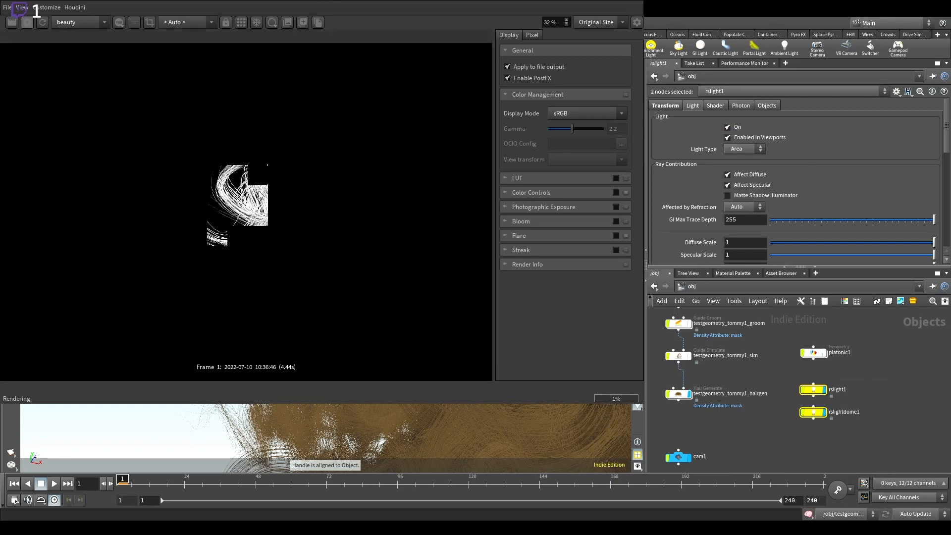
{"action": "scroll", "coordinate": [259, 193], "scroll_direction": "down", "scroll_amount": 3}
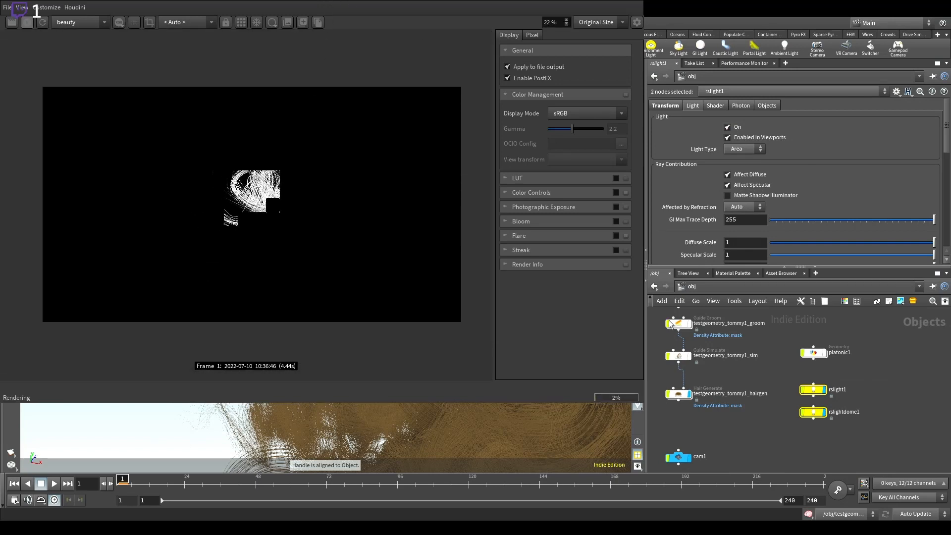
Assign the /mat/Hair1 material to testgeometry_tommy1_hairgen and render the curls again.
{"action": "left_click", "coordinate": [679, 394]}
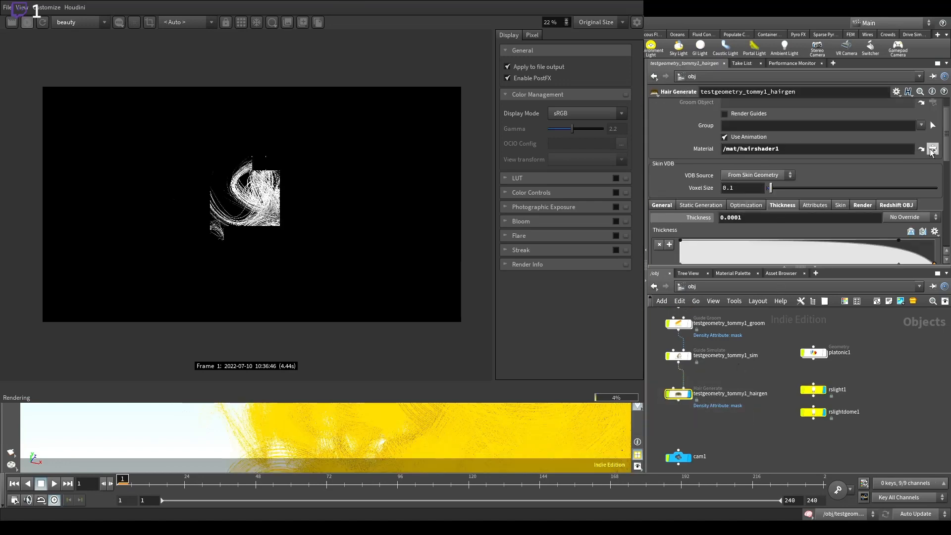
{"action": "left_click", "coordinate": [932, 149]}
{"action": "left_click", "coordinate": [867, 100]}
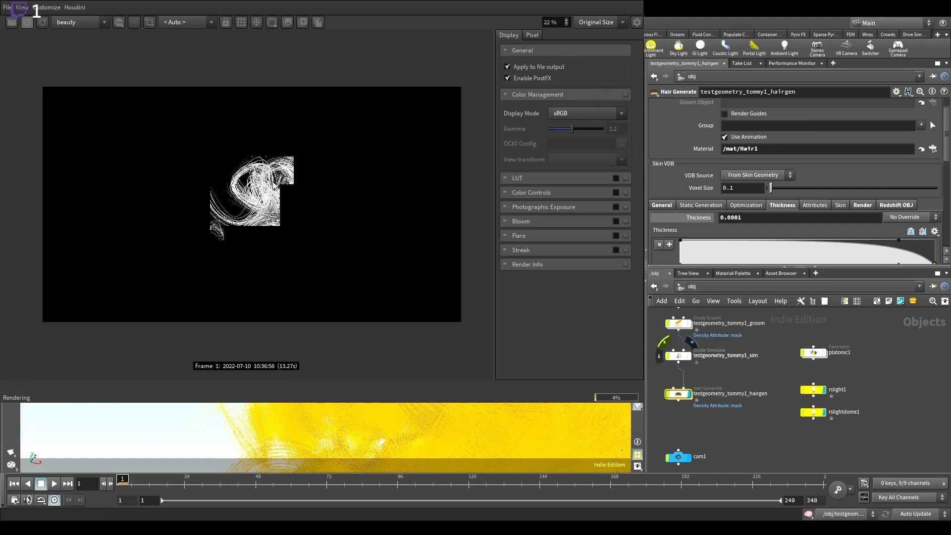
{"action": "scroll", "coordinate": [272, 185], "scroll_direction": "up", "scroll_amount": 2}
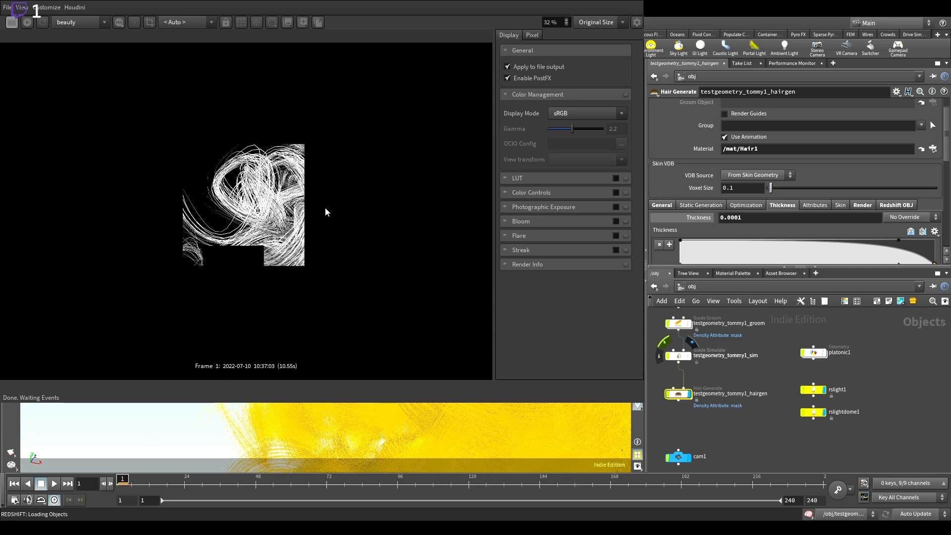
{"action": "scroll", "coordinate": [270, 222], "scroll_direction": "down", "scroll_amount": 2}
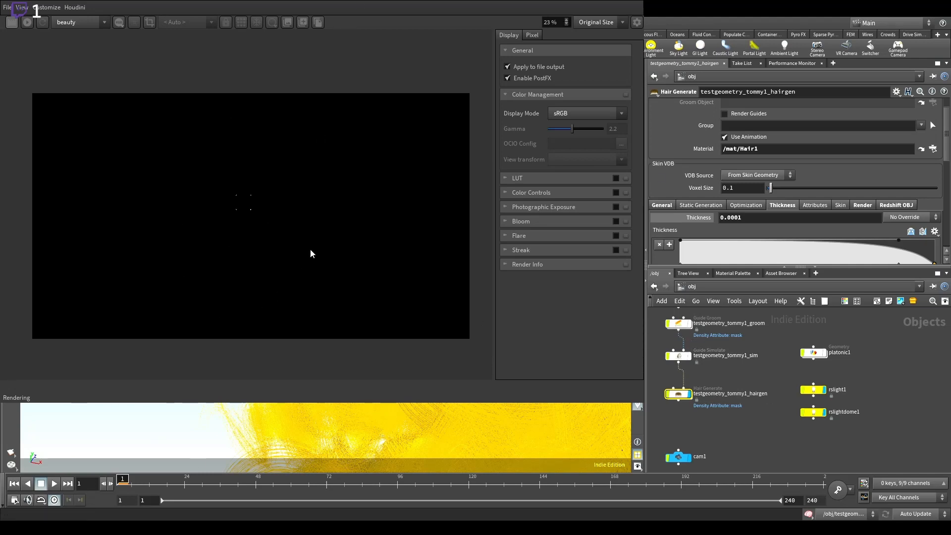
Examine the shape, colour and shading of the rendered curls with the new material, as a whole and close up.
{"action": "scroll", "coordinate": [254, 198], "scroll_direction": "up", "scroll_amount": 4}
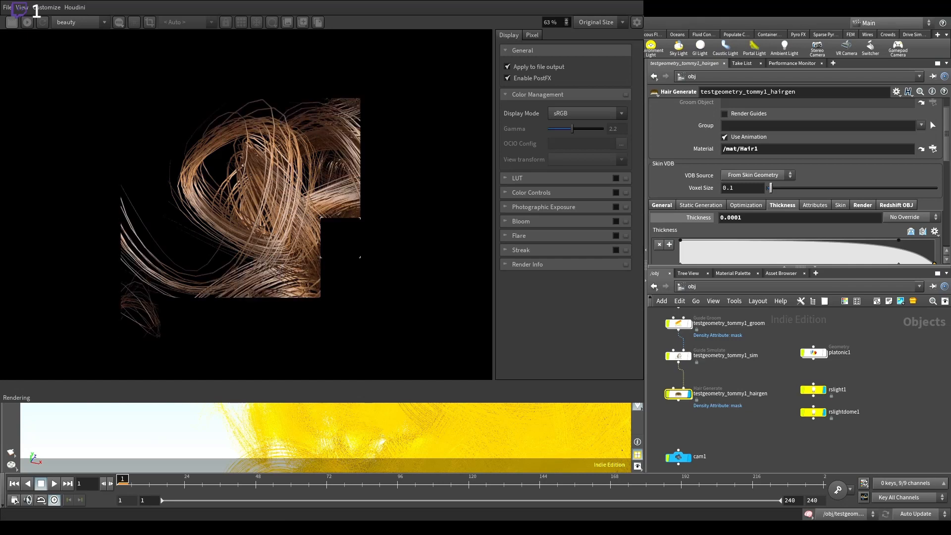
{"action": "scroll", "coordinate": [140, 230], "scroll_direction": "down", "scroll_amount": 2}
{"action": "scroll", "coordinate": [137, 234], "scroll_direction": "down", "scroll_amount": 2}
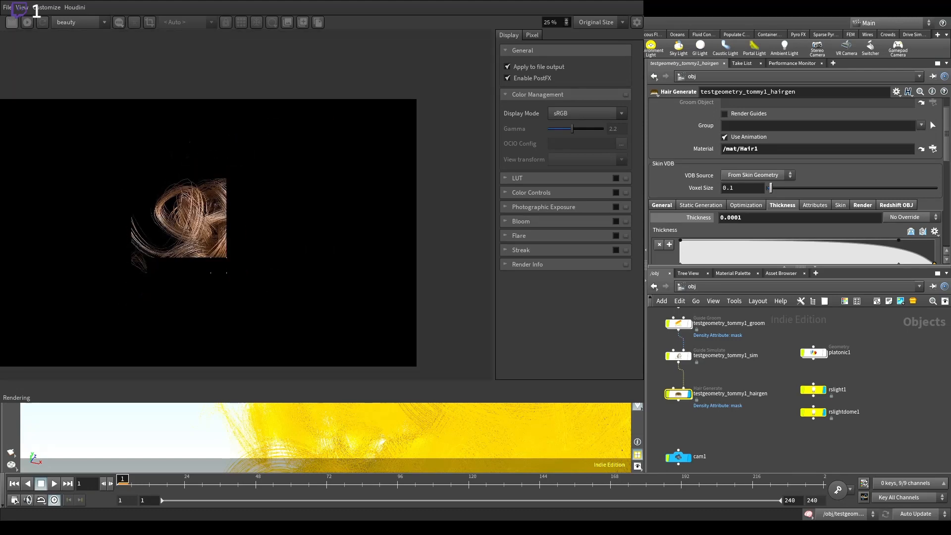
{"action": "middle_click_drag", "start_coordinate": [133, 248], "coordinate": [222, 221]}
{"action": "scroll", "coordinate": [235, 229], "scroll_direction": "down", "scroll_amount": 2}
{"action": "middle_click_drag", "start_coordinate": [330, 261], "coordinate": [287, 281]}
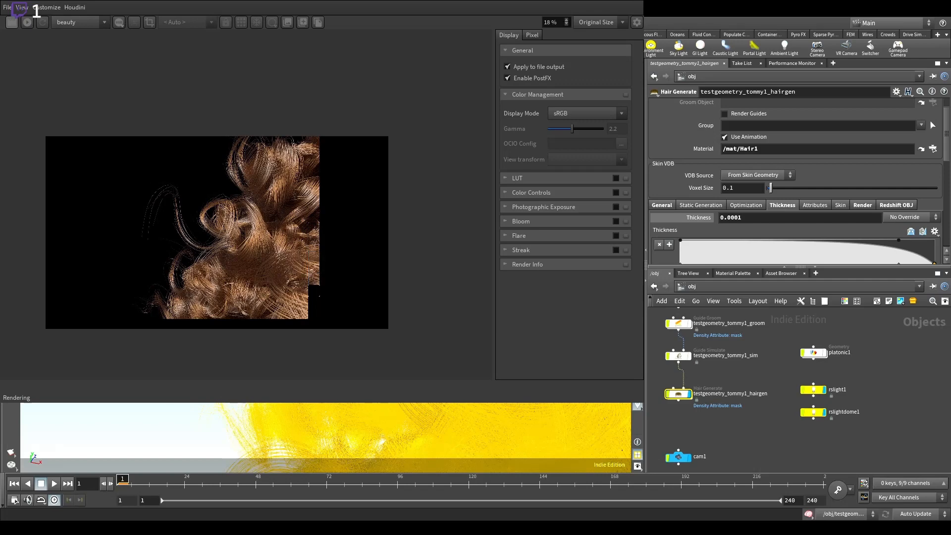
{"action": "scroll", "coordinate": [276, 215], "scroll_direction": "up", "scroll_amount": 4}
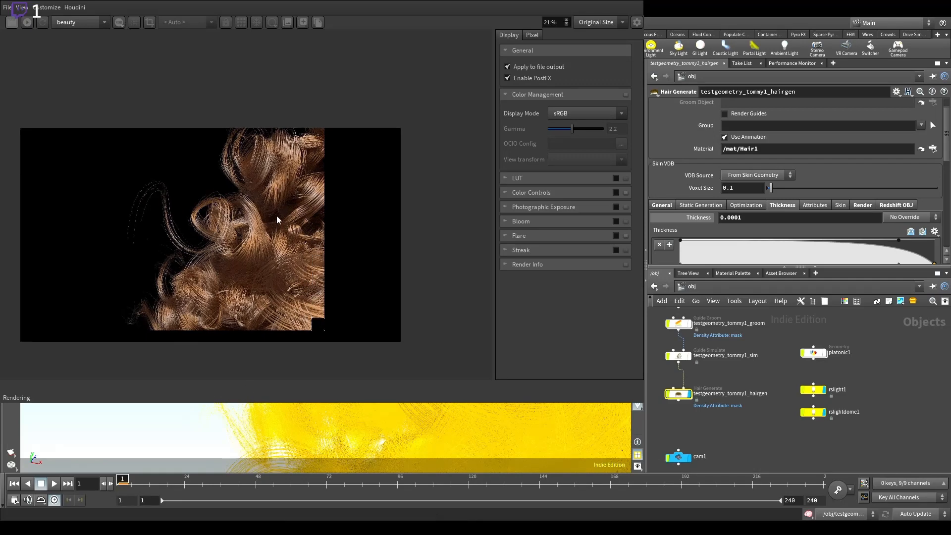
{"action": "scroll", "coordinate": [247, 236], "scroll_direction": "up", "scroll_amount": 2}
{"action": "scroll", "coordinate": [246, 235], "scroll_direction": "down", "scroll_amount": 3}
{"action": "middle_click_drag", "start_coordinate": [244, 236], "coordinate": [289, 213]}
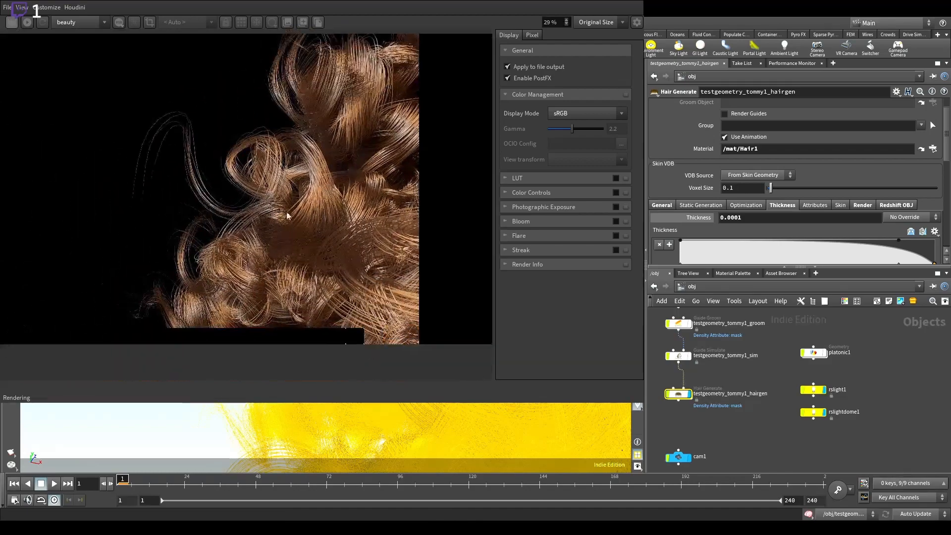
{"action": "scroll", "coordinate": [270, 207], "scroll_direction": "up", "scroll_amount": 4}
{"action": "scroll", "coordinate": [264, 122], "scroll_direction": "up", "scroll_amount": 4}
{"action": "scroll", "coordinate": [264, 123], "scroll_direction": "down", "scroll_amount": 4}
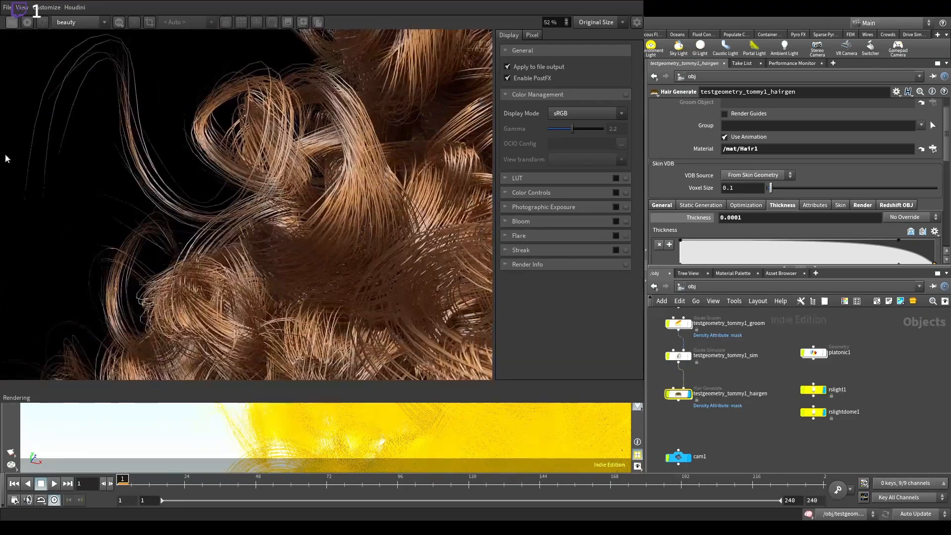
Inspect individual strands in the render at high magnification, from the looped curl to the dense hair beside it.
{"action": "scroll", "coordinate": [143, 121], "scroll_direction": "up", "scroll_amount": 2}
{"action": "scroll", "coordinate": [143, 121], "scroll_direction": "up", "scroll_amount": 3}
{"action": "middle_click_drag", "start_coordinate": [386, 97], "coordinate": [238, 171]}
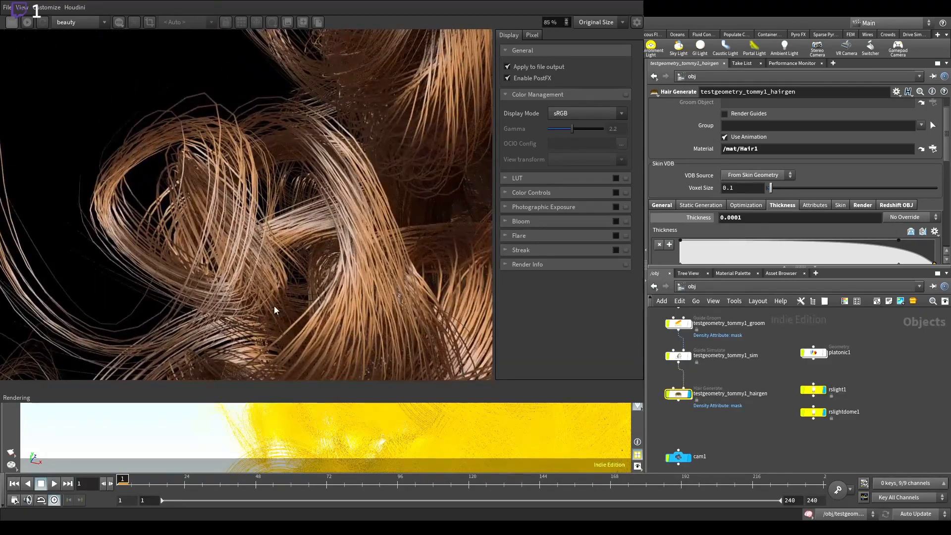
{"action": "middle_click_drag", "start_coordinate": [355, 195], "coordinate": [126, 308]}
{"action": "scroll", "coordinate": [239, 226], "scroll_direction": "up", "scroll_amount": 9}
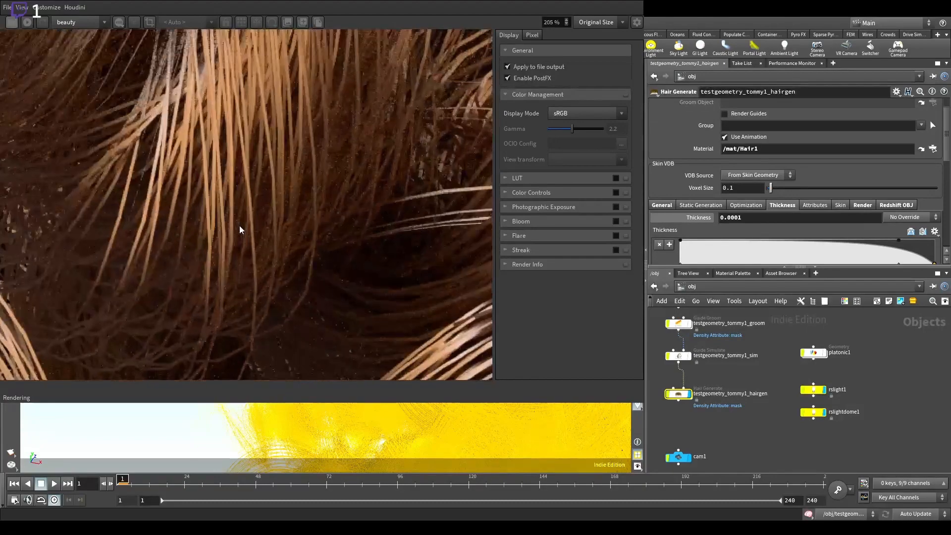
{"action": "scroll", "coordinate": [352, 220], "scroll_direction": "down", "scroll_amount": 9}
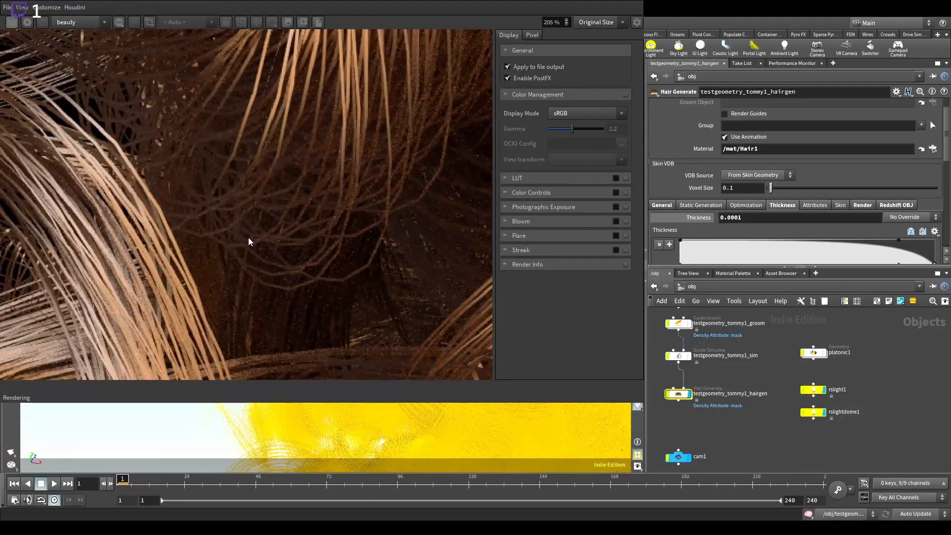
{"action": "middle_click_drag", "start_coordinate": [82, 176], "coordinate": [241, 233]}
{"action": "scroll", "coordinate": [198, 245], "scroll_direction": "down", "scroll_amount": 3}
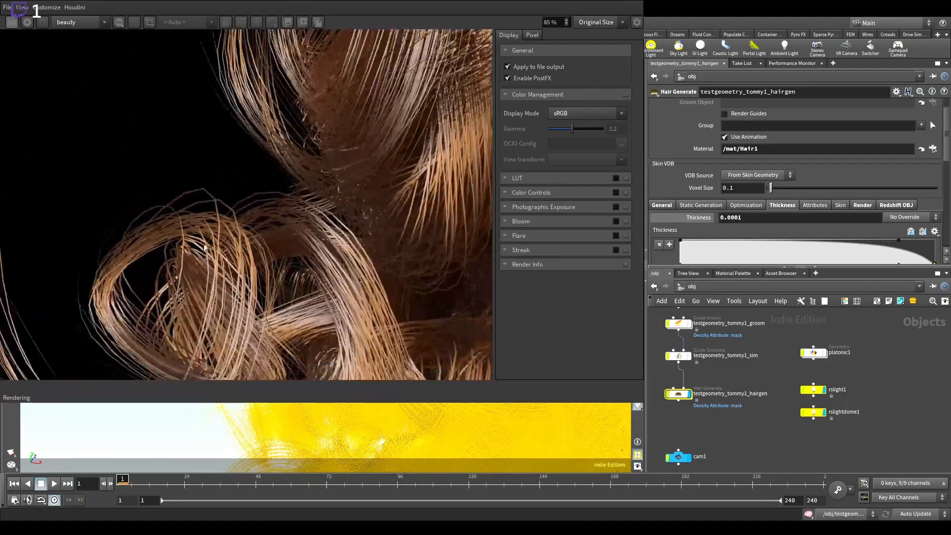
{"action": "scroll", "coordinate": [241, 233], "scroll_direction": "down", "scroll_amount": 3}
{"action": "scroll", "coordinate": [243, 230], "scroll_direction": "down", "scroll_amount": 3}
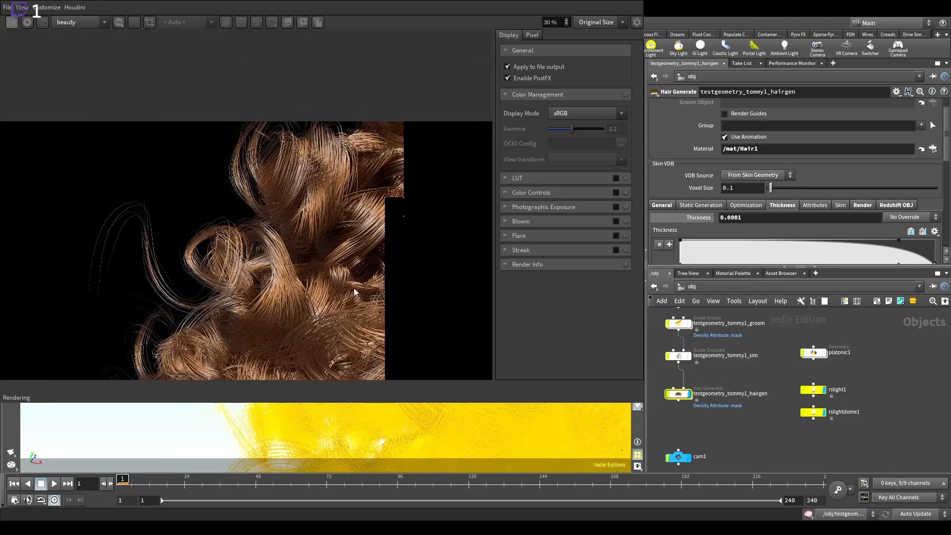
{"action": "middle_click_drag", "start_coordinate": [350, 287], "coordinate": [250, 185]}
{"action": "scroll", "coordinate": [279, 260], "scroll_direction": "up", "scroll_amount": 4}
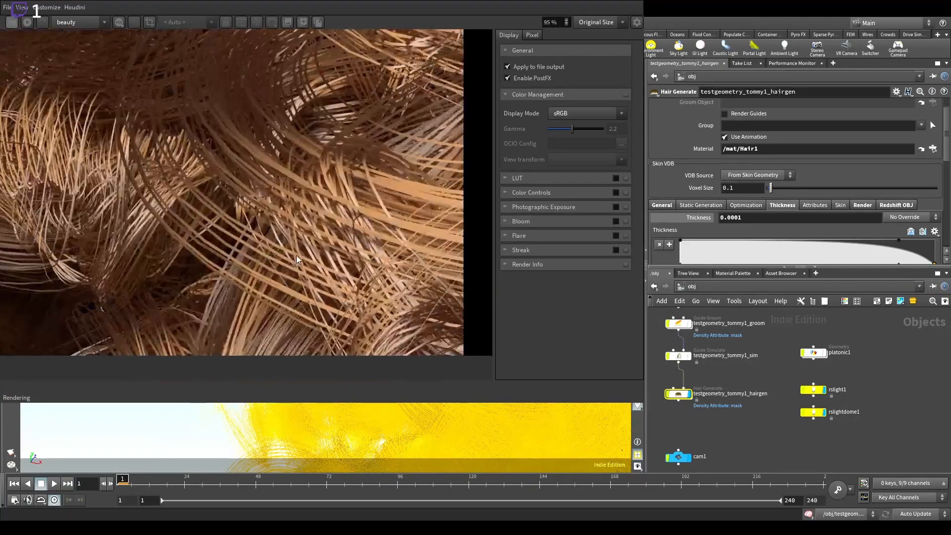
Try the Streak post effect on the rendered curls with a Streak Intensity of 4.
{"action": "scroll", "coordinate": [309, 245], "scroll_direction": "down", "scroll_amount": 4}
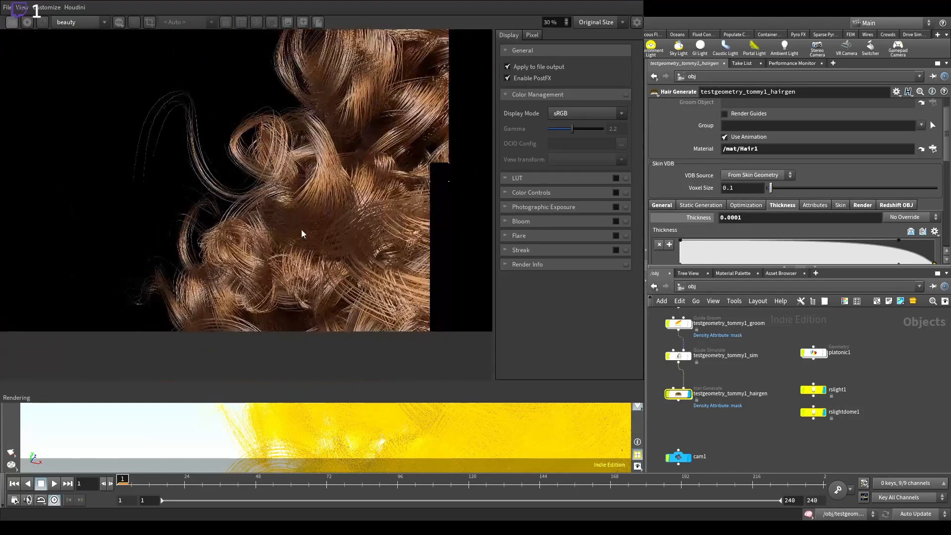
{"action": "left_click", "coordinate": [615, 250]}
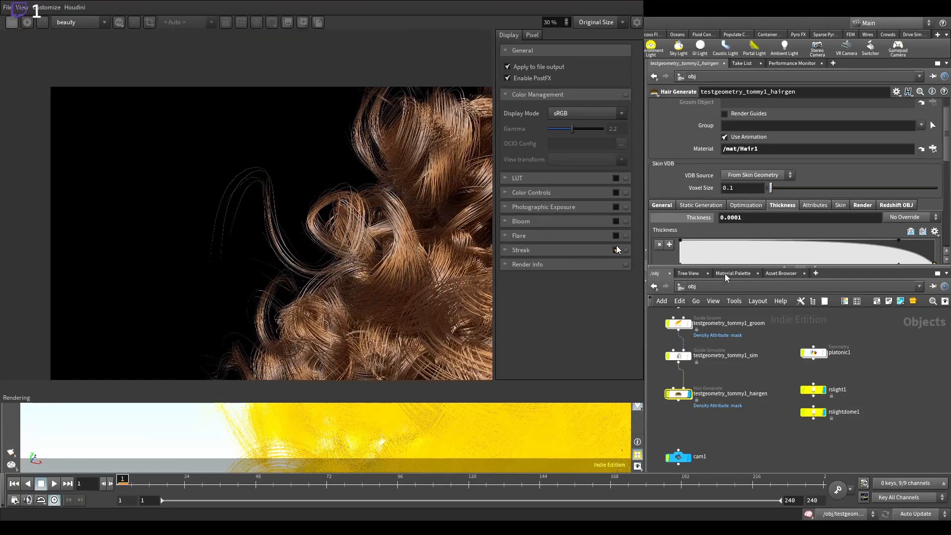
{"action": "left_click", "coordinate": [515, 250]}
{"action": "scroll", "coordinate": [371, 264], "scroll_direction": "down", "scroll_amount": 1}
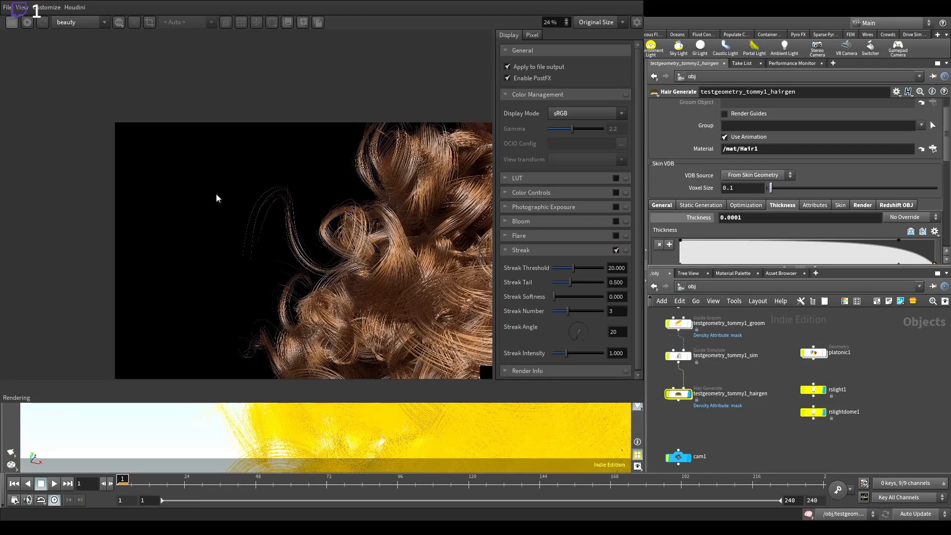
{"action": "mouse_move", "coordinate": [216, 193]}
{"action": "middle_mouse_down"}
{"action": "mouse_move", "coordinate": [181, 151]}
{"action": "mouse_move", "coordinate": [160, 155]}
{"action": "middle_mouse_up"}
{"action": "left_click_drag", "start_coordinate": [566, 352], "coordinate": [637, 371]}
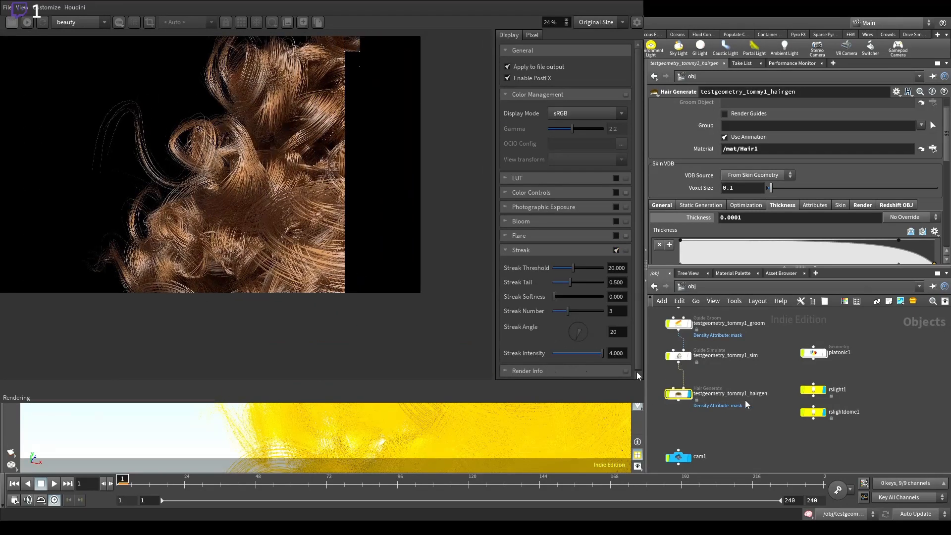
{"action": "left_click", "coordinate": [616, 250]}
{"action": "left_click", "coordinate": [504, 249]}
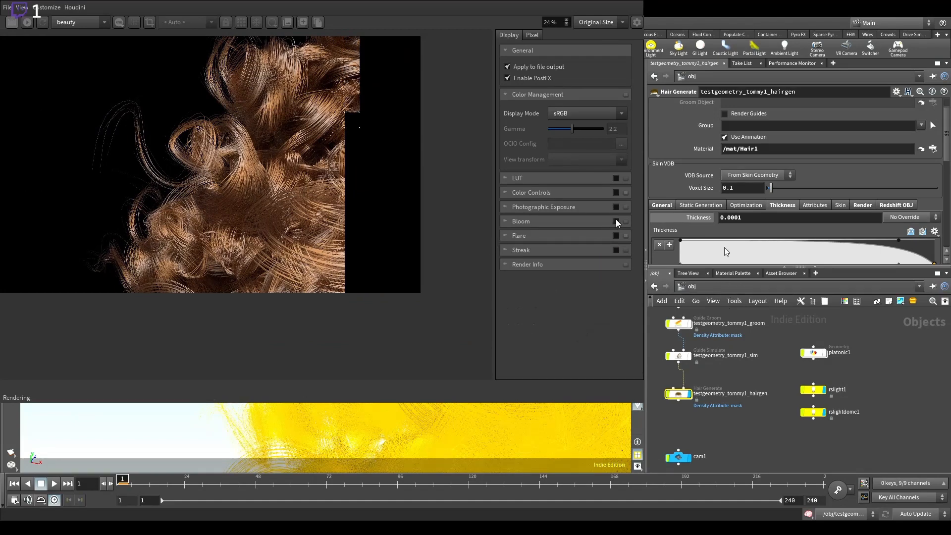
Try the Bloom effect with a Bloom Intensity of 4, and Photographic Exposure, on the rendered curls.
{"action": "left_click", "coordinate": [615, 221]}
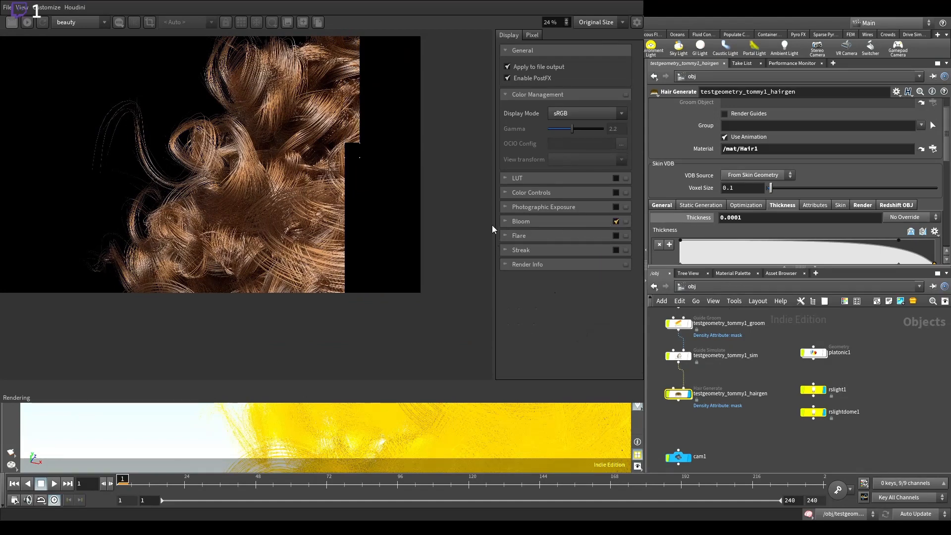
{"action": "left_click", "coordinate": [504, 222]}
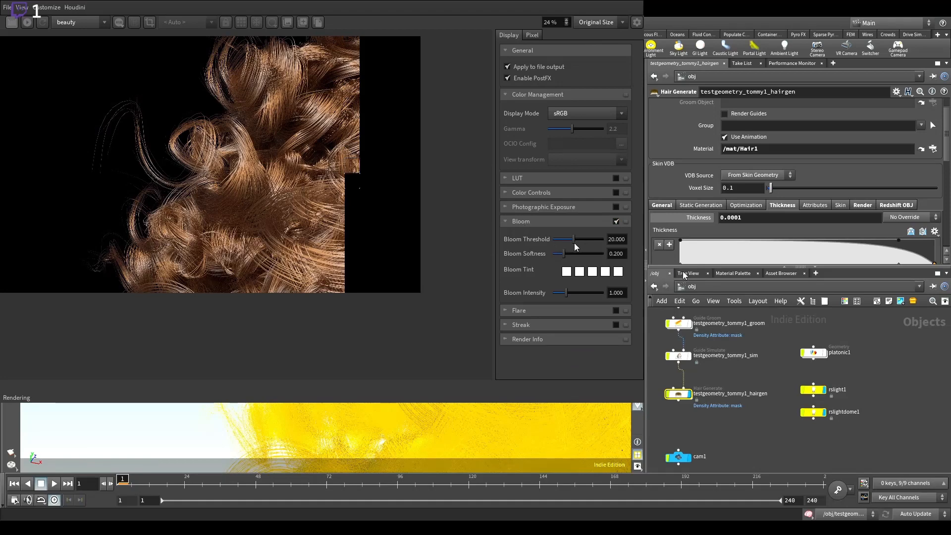
{"action": "left_click_drag", "start_coordinate": [567, 293], "coordinate": [604, 294]}
{"action": "scroll", "coordinate": [289, 231], "scroll_direction": "down", "scroll_amount": 1}
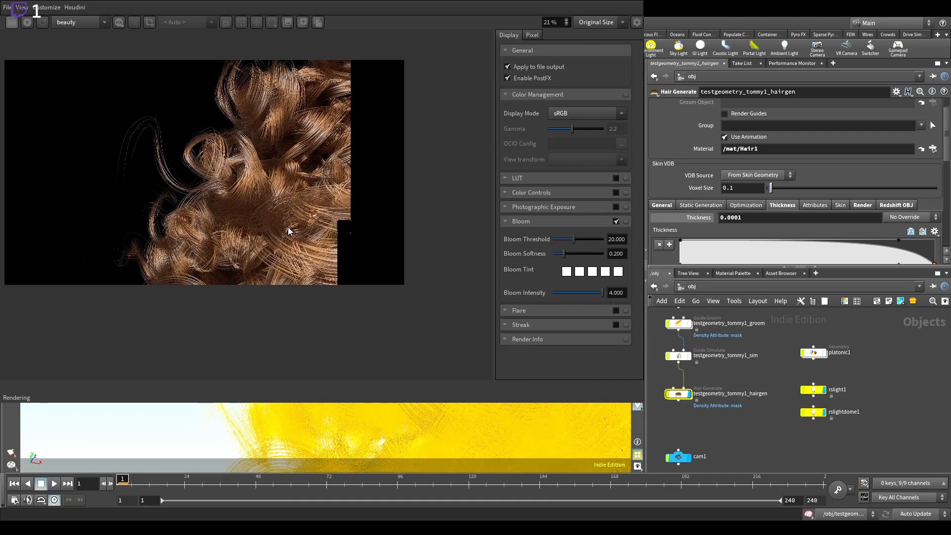
{"action": "left_click", "coordinate": [616, 222]}
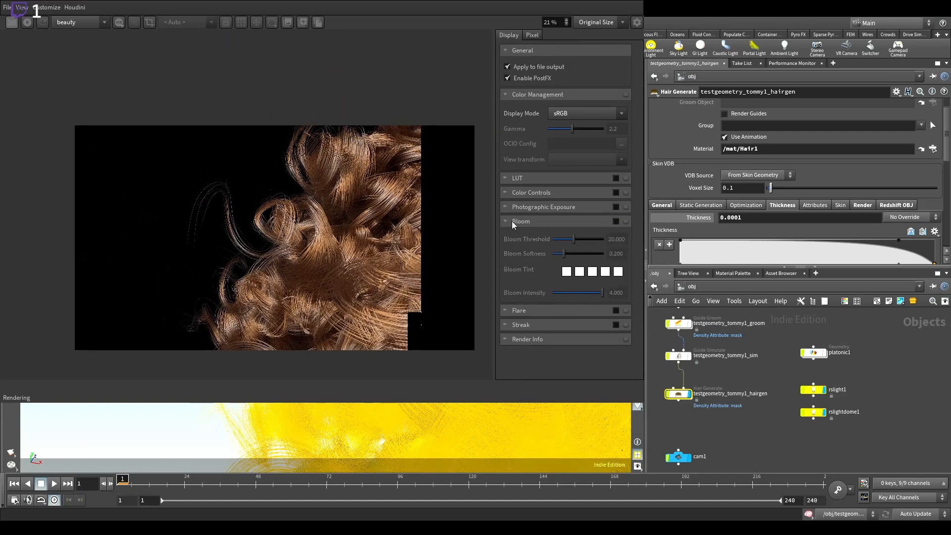
{"action": "left_click", "coordinate": [505, 221]}
{"action": "left_click", "coordinate": [615, 206]}
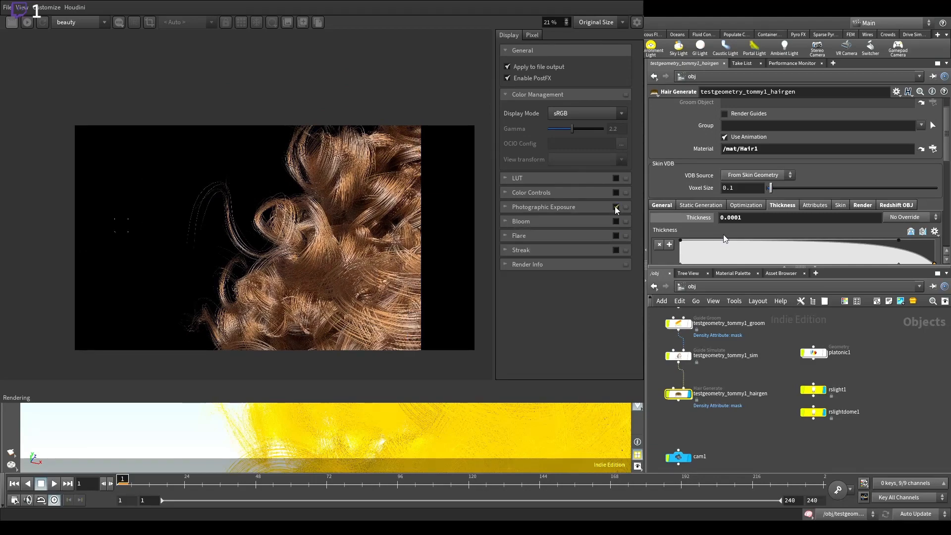
{"action": "left_click", "coordinate": [615, 207]}
Examine the smoothness of individual strands in the render, from the looped curl to the crossing hair beside it.
{"action": "scroll", "coordinate": [291, 221], "scroll_direction": "up", "scroll_amount": 7}
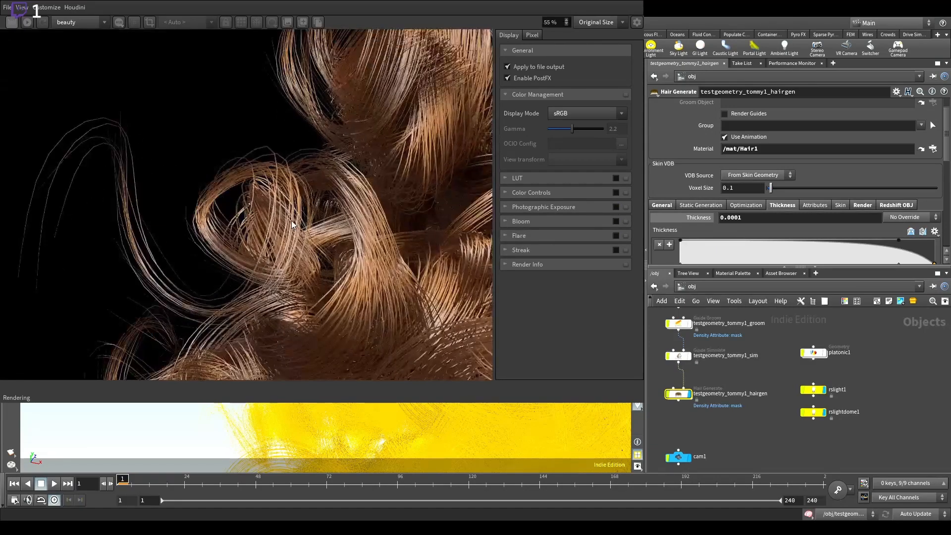
{"action": "scroll", "coordinate": [99, 231], "scroll_direction": "down", "scroll_amount": 3}
{"action": "middle_click_drag", "start_coordinate": [191, 280], "coordinate": [119, 193]}
{"action": "scroll", "coordinate": [193, 302], "scroll_direction": "up", "scroll_amount": 3}
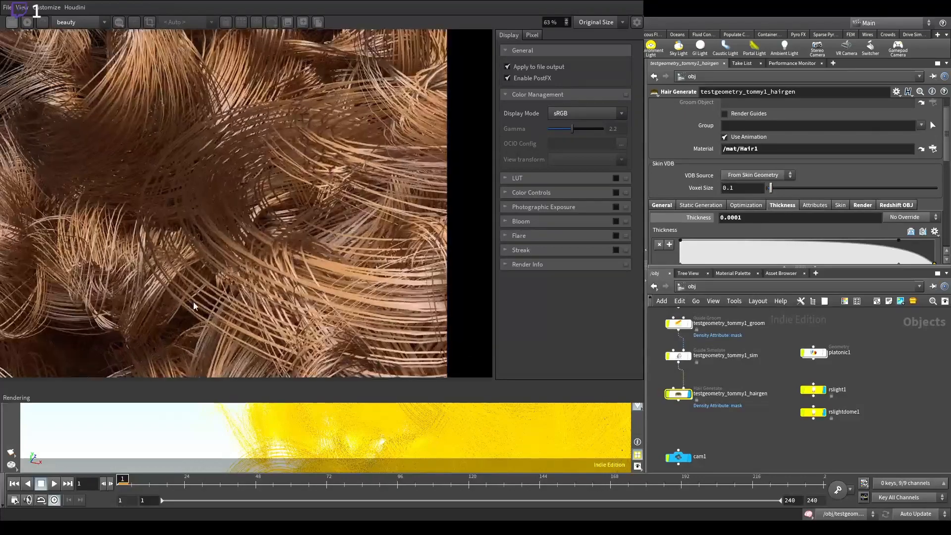
{"action": "scroll", "coordinate": [199, 302], "scroll_direction": "down", "scroll_amount": 3}
{"action": "middle_click_drag", "start_coordinate": [236, 209], "coordinate": [307, 285]}
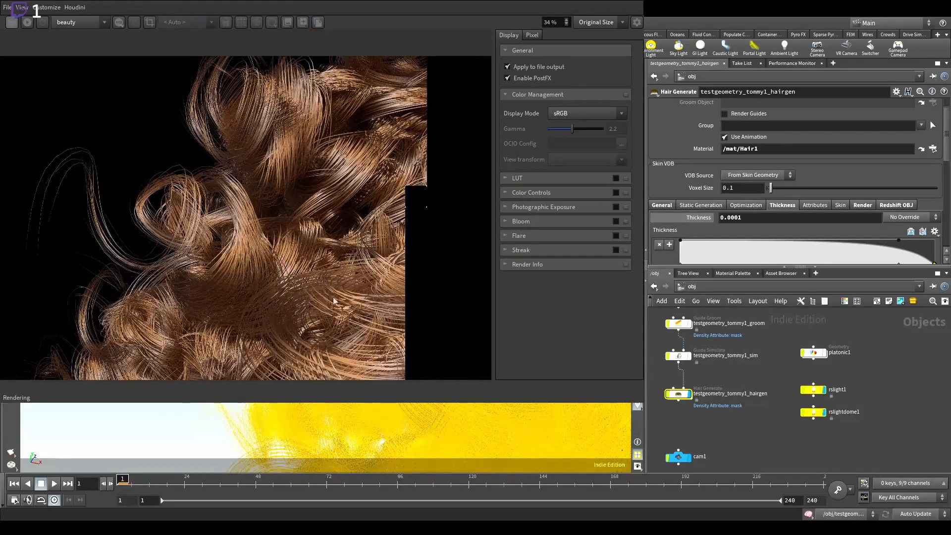
{"action": "scroll", "coordinate": [159, 215], "scroll_direction": "down", "scroll_amount": 1}
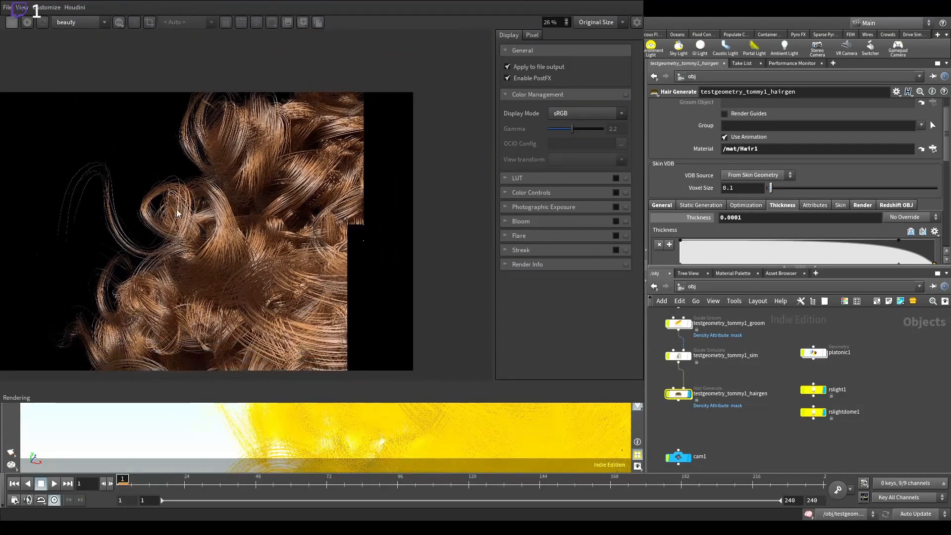
{"action": "middle_click_drag", "start_coordinate": [178, 215], "coordinate": [221, 186]}
{"action": "scroll", "coordinate": [302, 223], "scroll_direction": "up", "scroll_amount": 4}
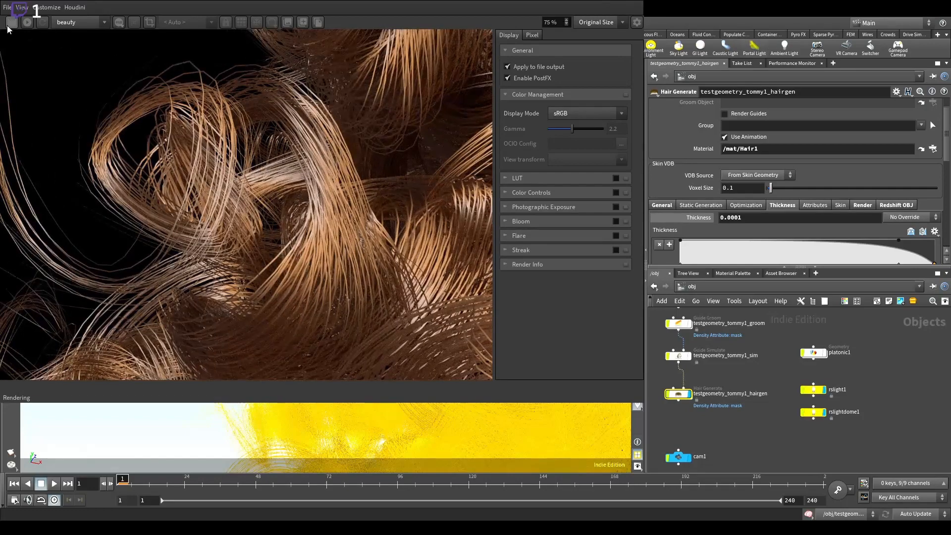
Set the Depth of the subdivide1 node inside testgeometry_tommy1_hairgen to 4 and return to the object level.
{"action": "left_click", "coordinate": [909, 375]}
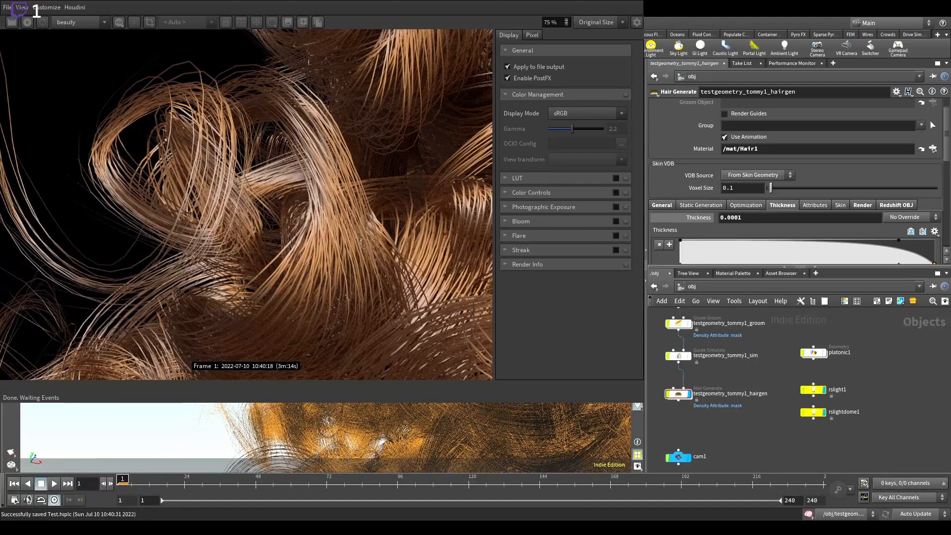
{"action": "double_click", "coordinate": [679, 396]}
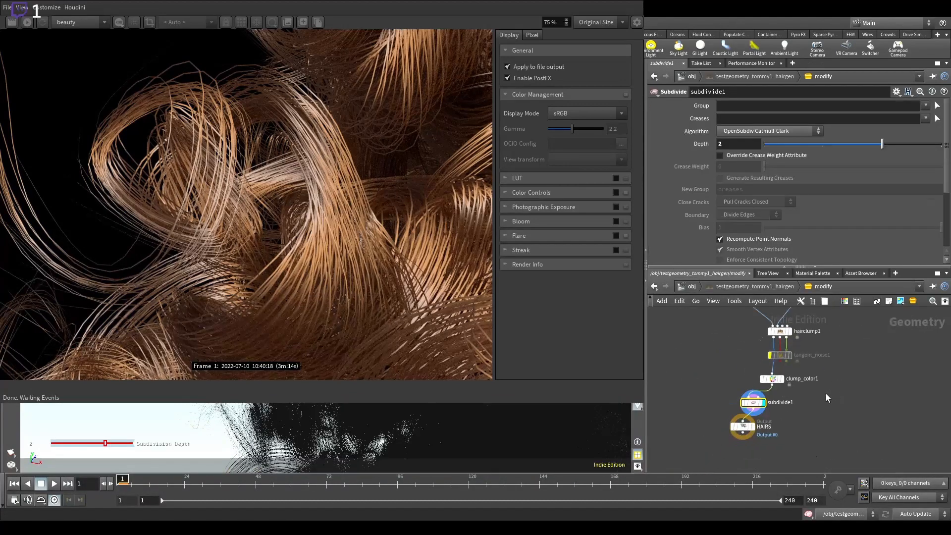
{"action": "left_click", "coordinate": [749, 147]}
{"action": "type", "text": "4"}
{"action": "key", "text": "Return"}
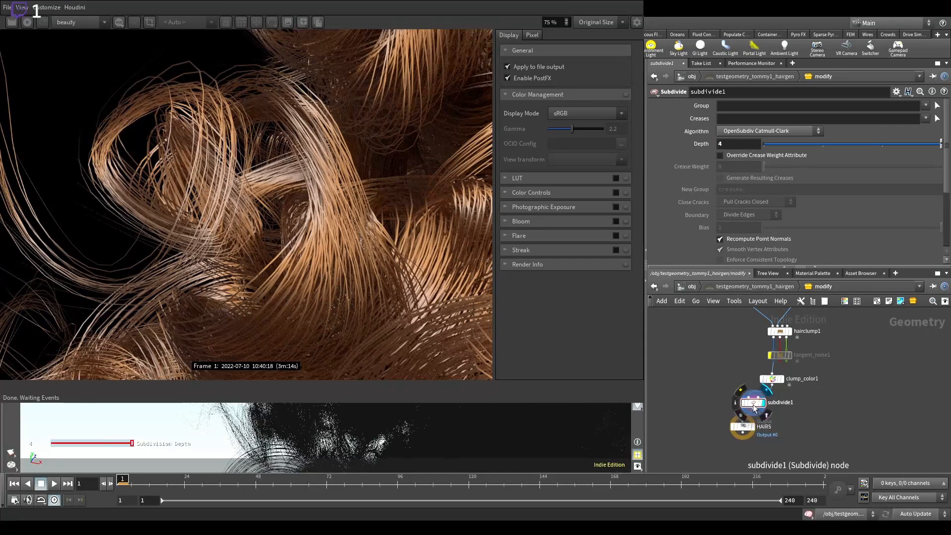
{"action": "left_click", "coordinate": [692, 286]}
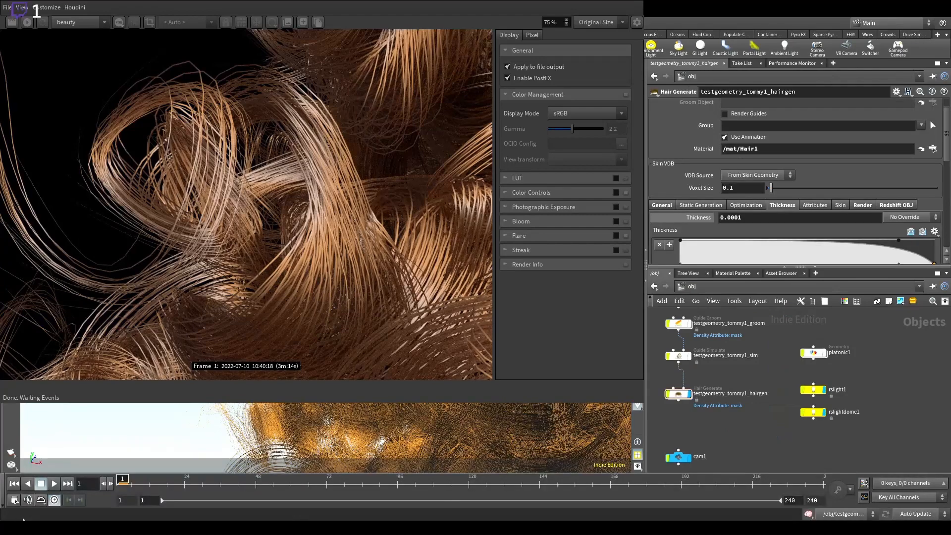
Store a snapshot of the finished render and render the curls again with the higher subdivision.
{"action": "scroll", "coordinate": [255, 208], "scroll_direction": "down", "scroll_amount": 3}
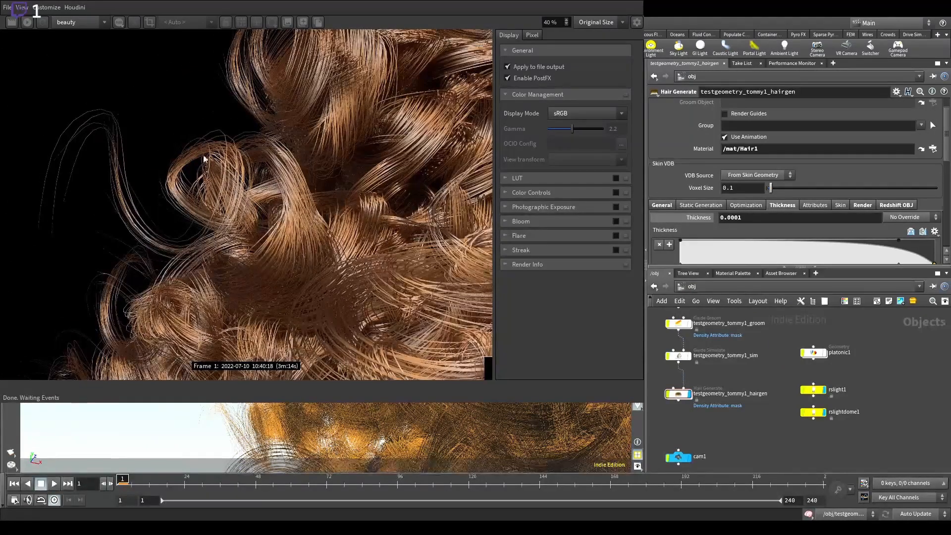
{"action": "left_click", "coordinate": [302, 22]}
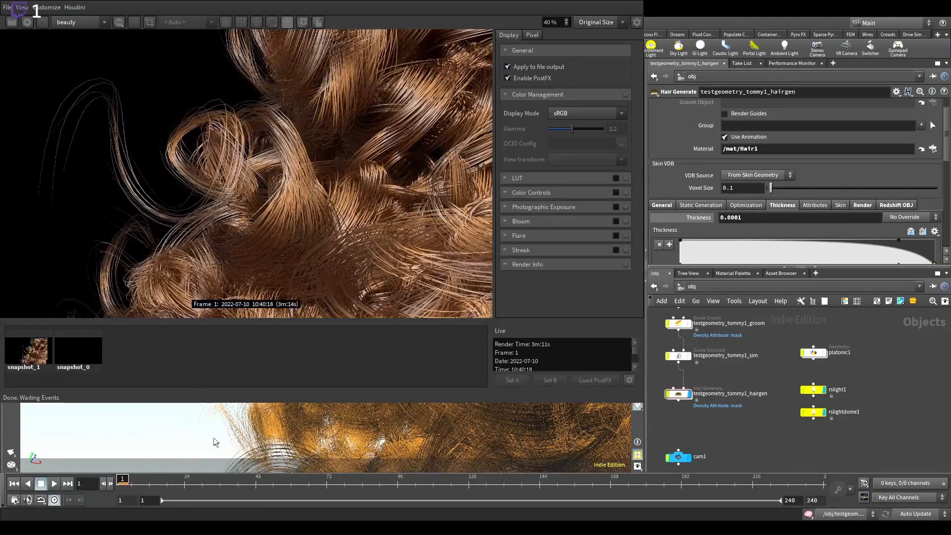
{"action": "left_click", "coordinate": [17, 22]}
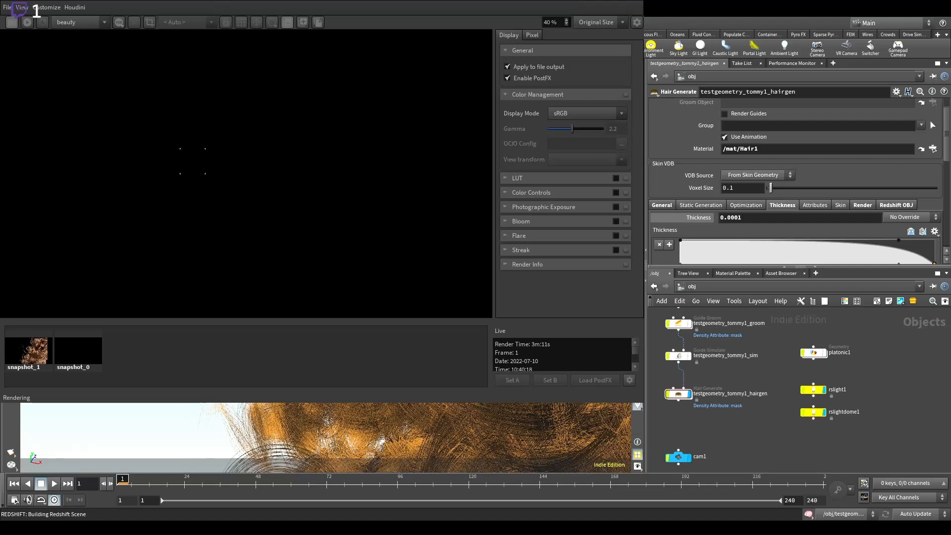
Compare the looped curl in the new render with snapshot_1 at high magnification, switching between both several times.
{"action": "scroll", "coordinate": [216, 181], "scroll_direction": "up", "scroll_amount": 4}
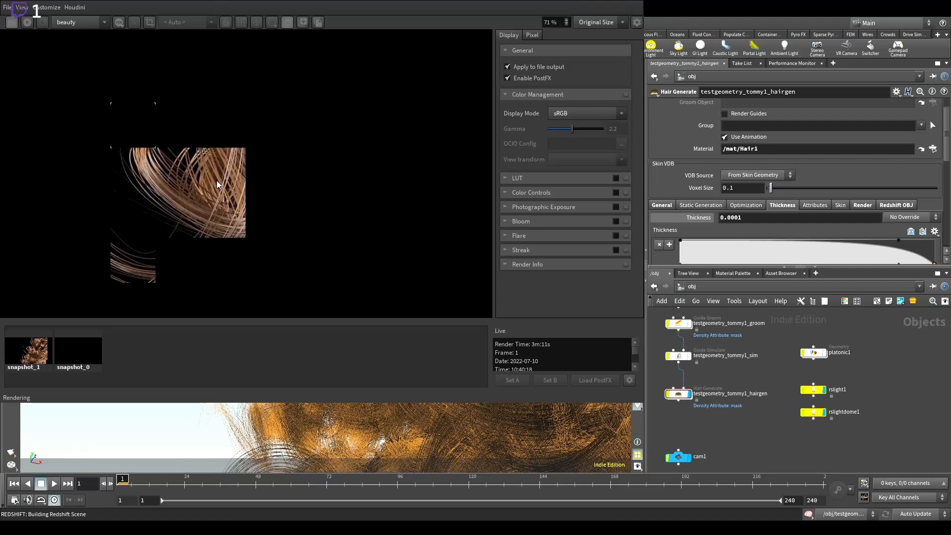
{"action": "scroll", "coordinate": [215, 180], "scroll_direction": "up", "scroll_amount": 3}
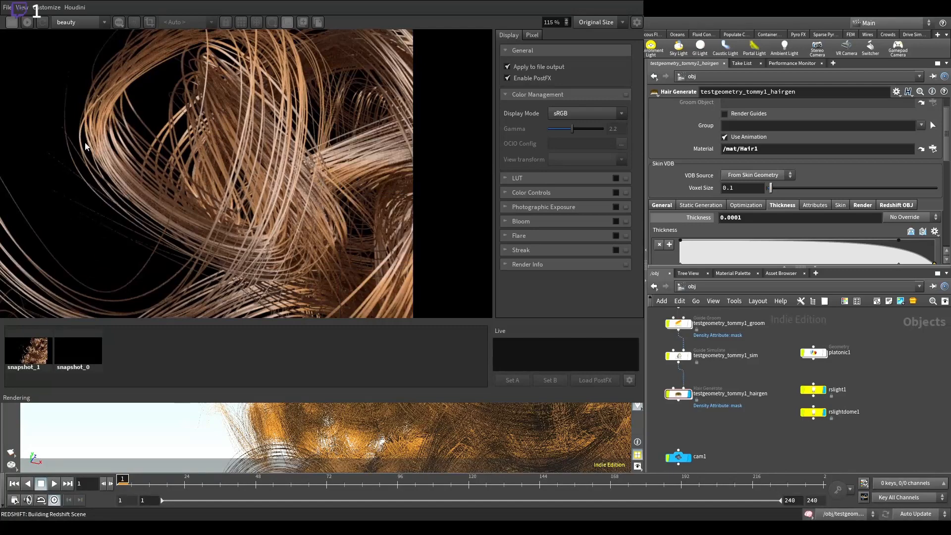
{"action": "left_click", "coordinate": [37, 352]}
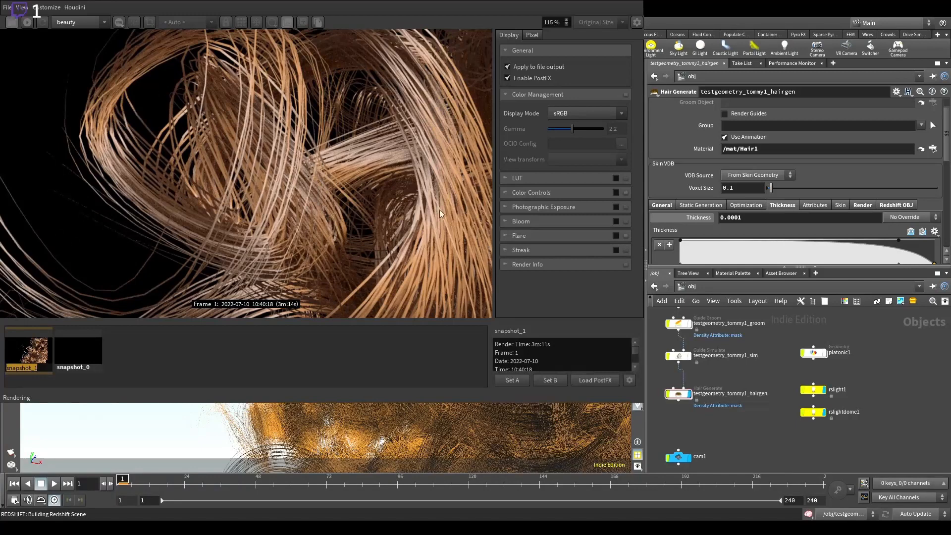
{"action": "left_click", "coordinate": [212, 380]}
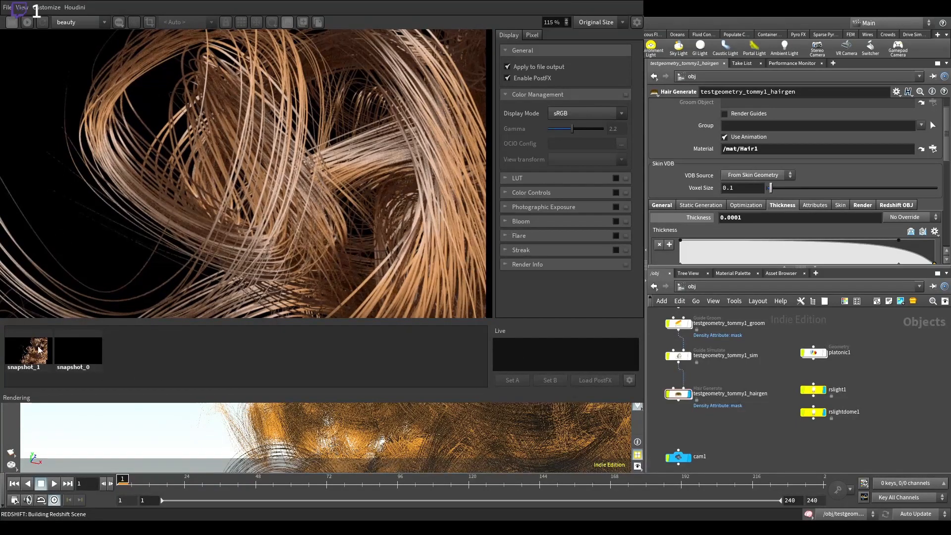
{"action": "left_click", "coordinate": [39, 351]}
{"action": "left_click", "coordinate": [183, 363]}
{"action": "left_click", "coordinate": [60, 356]}
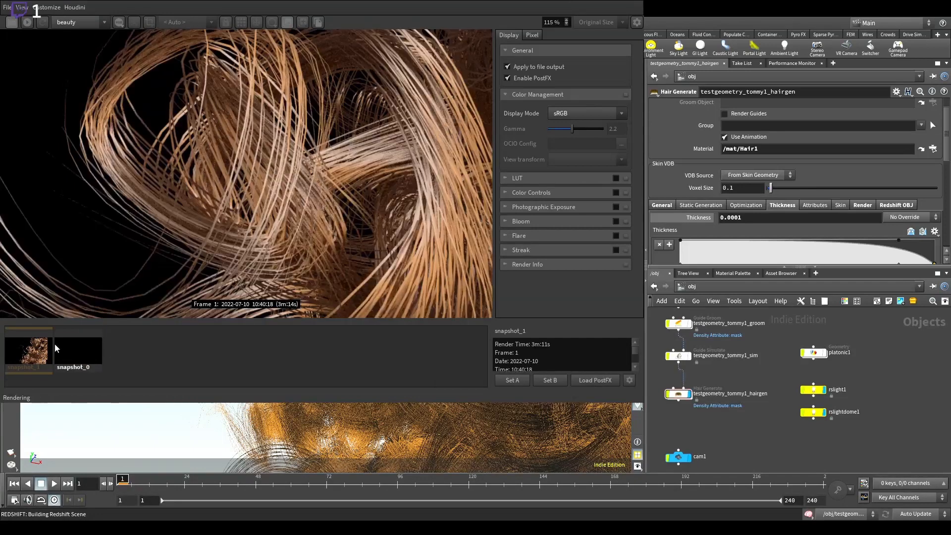
{"action": "left_click", "coordinate": [192, 356]}
{"action": "left_click", "coordinate": [48, 352]}
{"action": "left_click", "coordinate": [155, 359]}
Examine the smoother curls in the progressing render, alternating between the whole image and the looped curl.
{"action": "scroll", "coordinate": [215, 195], "scroll_direction": "down", "scroll_amount": 4}
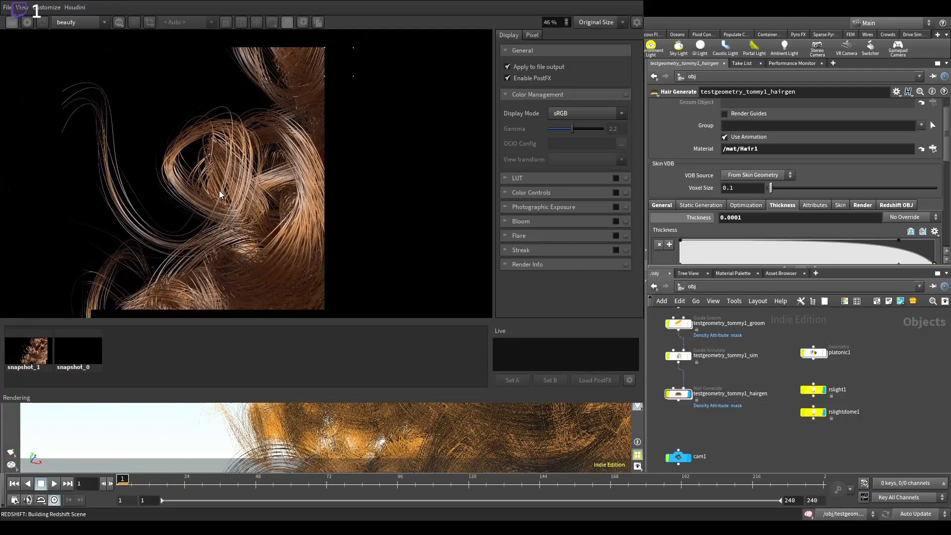
{"action": "scroll", "coordinate": [219, 190], "scroll_direction": "down", "scroll_amount": 2}
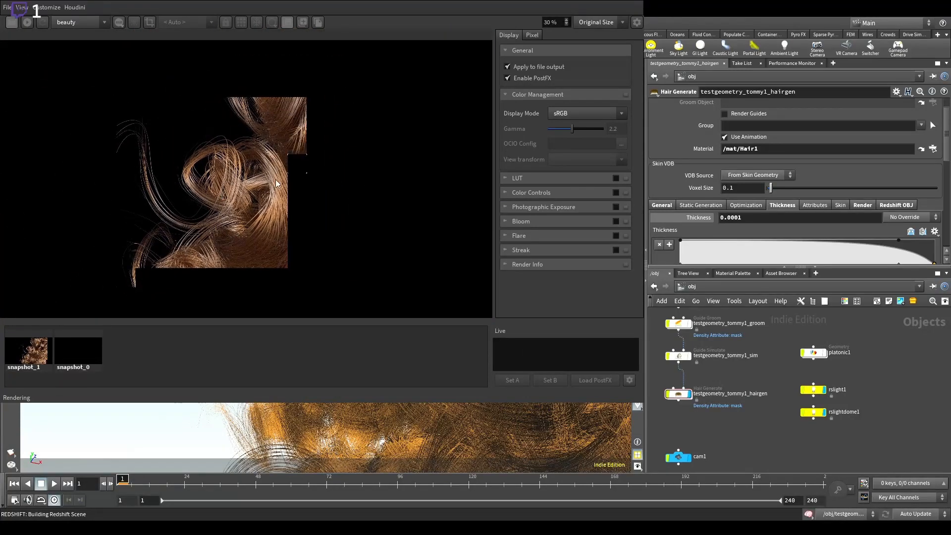
{"action": "middle_click_drag", "start_coordinate": [238, 193], "coordinate": [293, 186]}
{"action": "scroll", "coordinate": [319, 191], "scroll_direction": "up", "scroll_amount": 5}
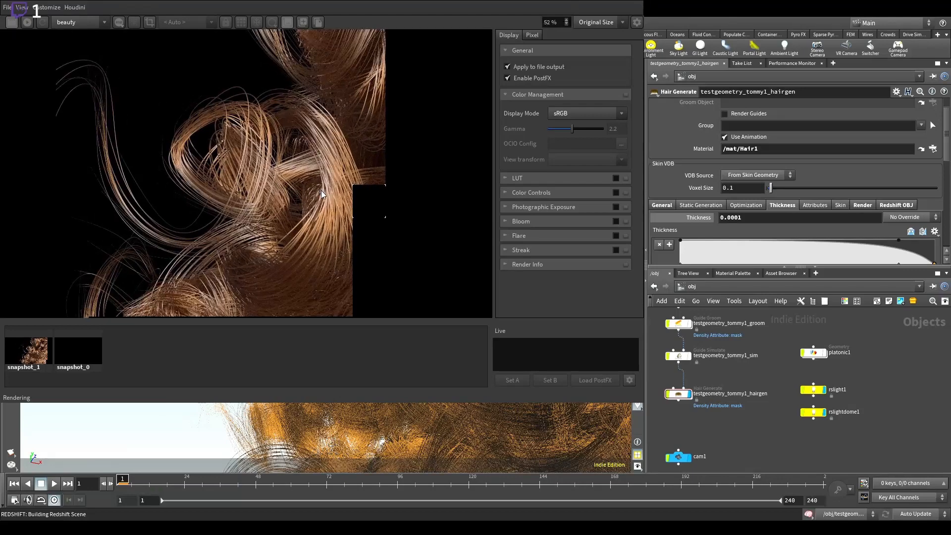
{"action": "scroll", "coordinate": [321, 205], "scroll_direction": "down", "scroll_amount": 2}
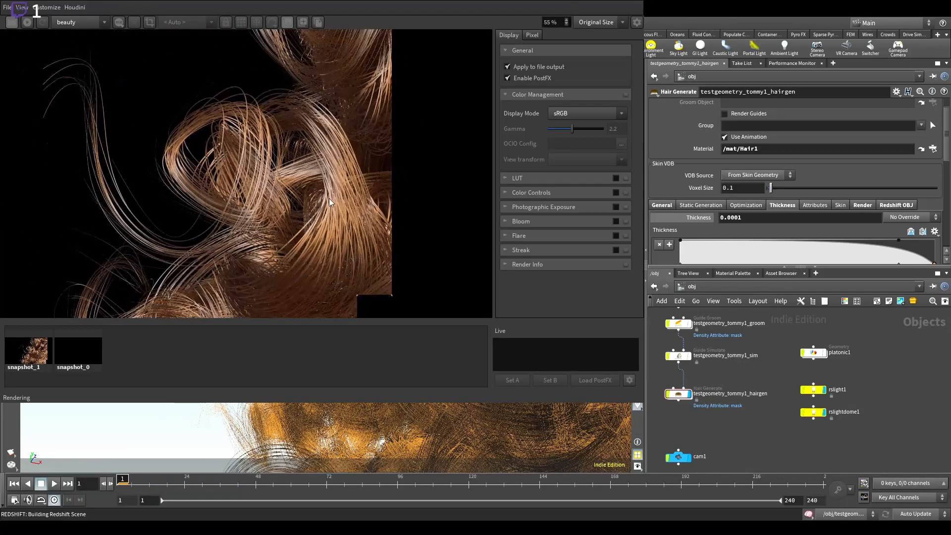
{"action": "scroll", "coordinate": [324, 252], "scroll_direction": "down", "scroll_amount": 3}
{"action": "scroll", "coordinate": [284, 134], "scroll_direction": "down", "scroll_amount": 2}
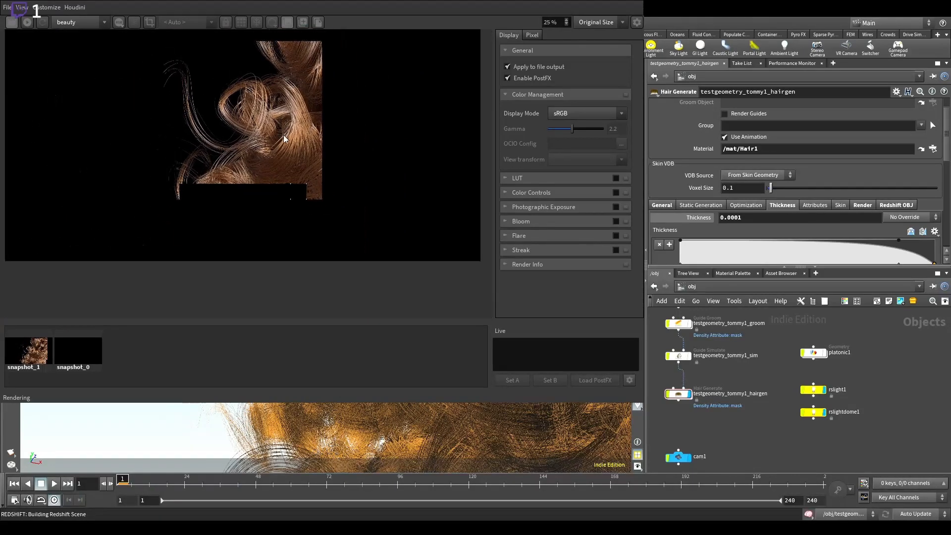
{"action": "scroll", "coordinate": [285, 186], "scroll_direction": "up", "scroll_amount": 3}
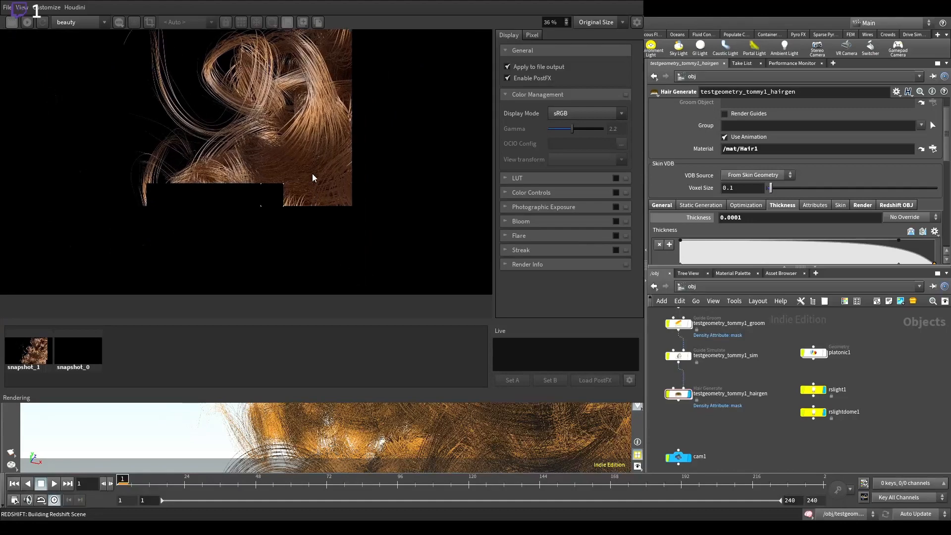
{"action": "scroll", "coordinate": [218, 222], "scroll_direction": "down", "scroll_amount": 2}
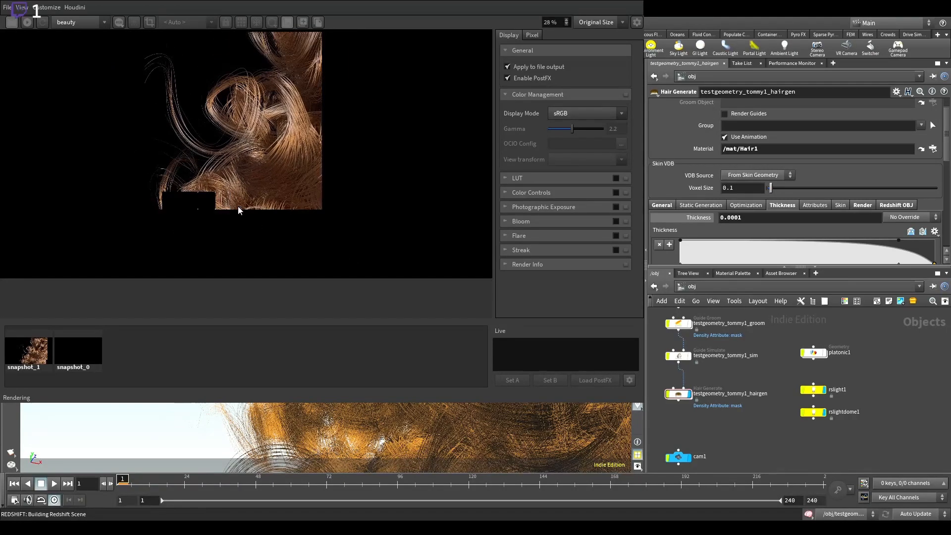
{"action": "left_click_drag", "start_coordinate": [247, 199], "coordinate": [242, 230]}
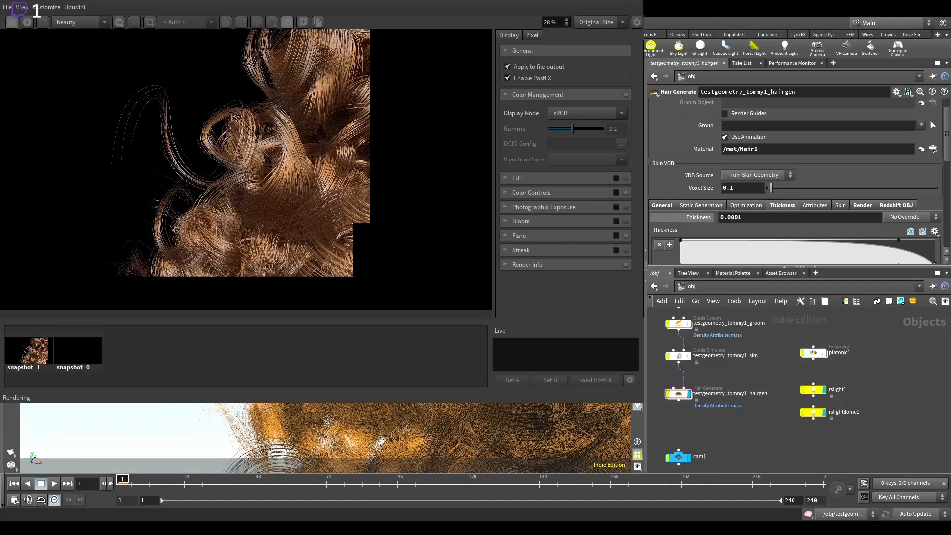
Watch the curls render in, alternating between the whole image and close views of the looped curl and stray strands.
{"action": "scroll", "coordinate": [243, 180], "scroll_direction": "down", "scroll_amount": 2}
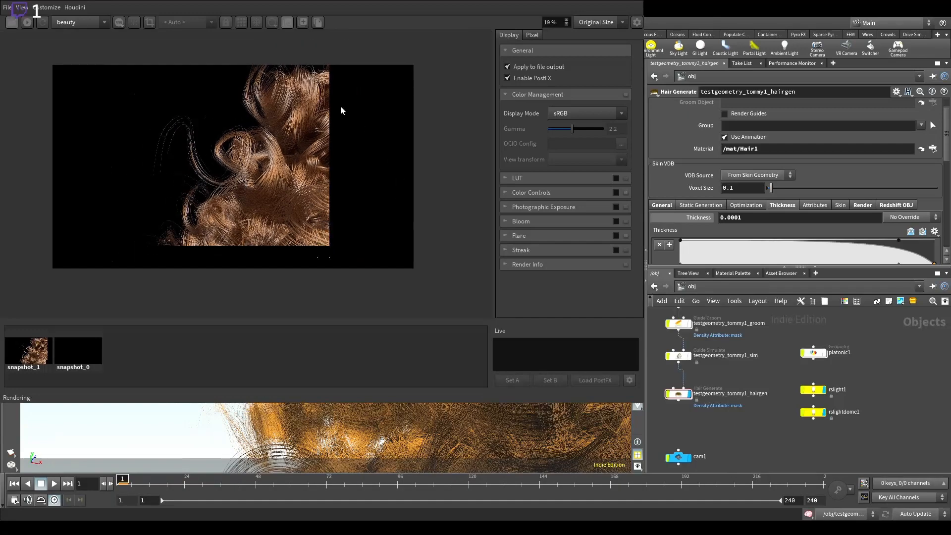
{"action": "scroll", "coordinate": [341, 110], "scroll_direction": "up", "scroll_amount": 2}
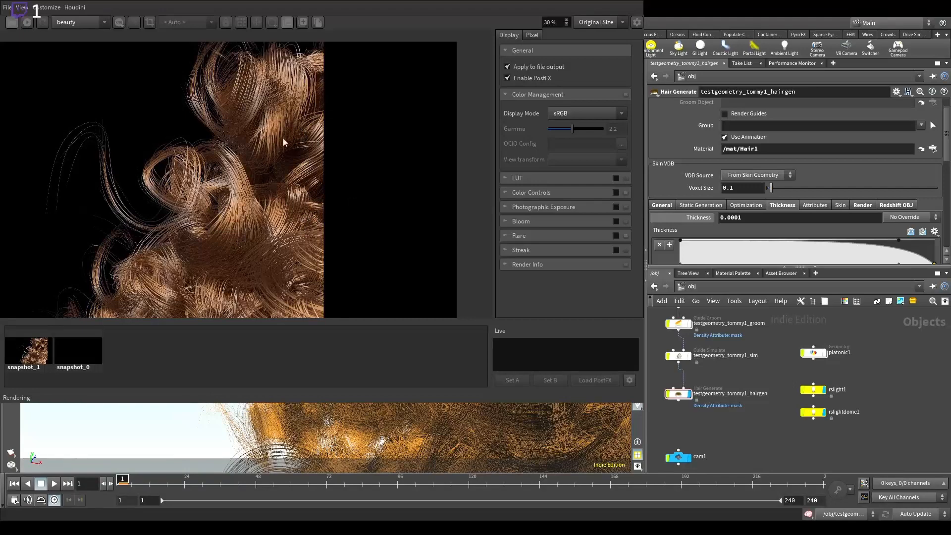
{"action": "scroll", "coordinate": [186, 218], "scroll_direction": "down", "scroll_amount": 3}
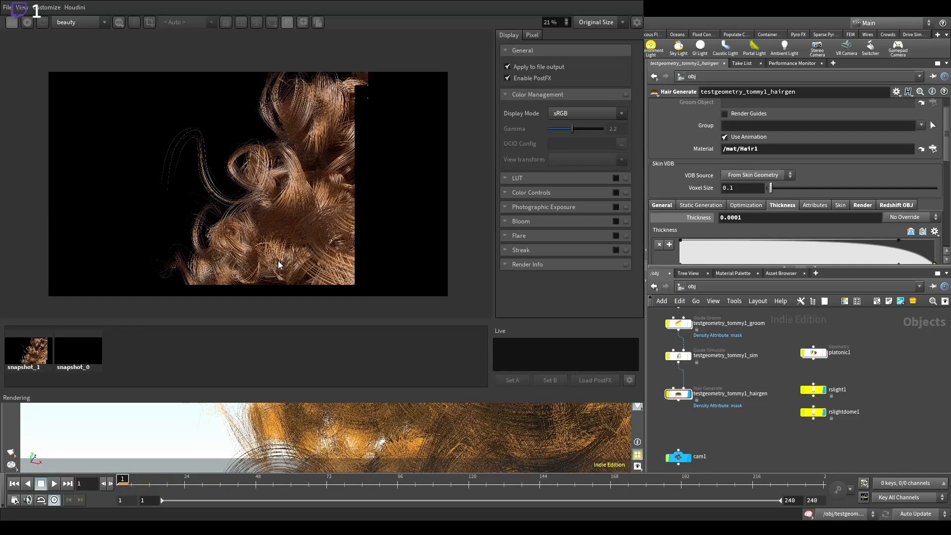
{"action": "scroll", "coordinate": [297, 160], "scroll_direction": "up", "scroll_amount": 5}
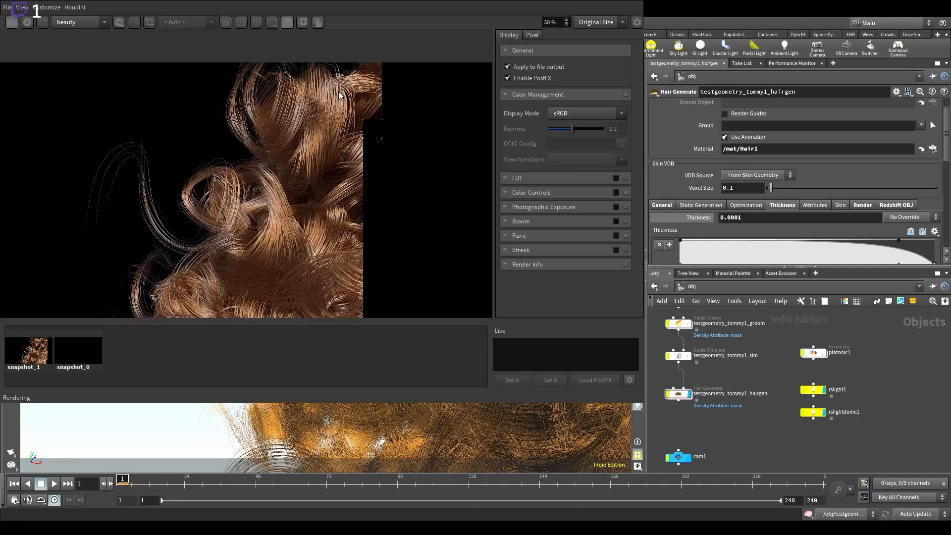
{"action": "scroll", "coordinate": [338, 105], "scroll_direction": "down", "scroll_amount": 5}
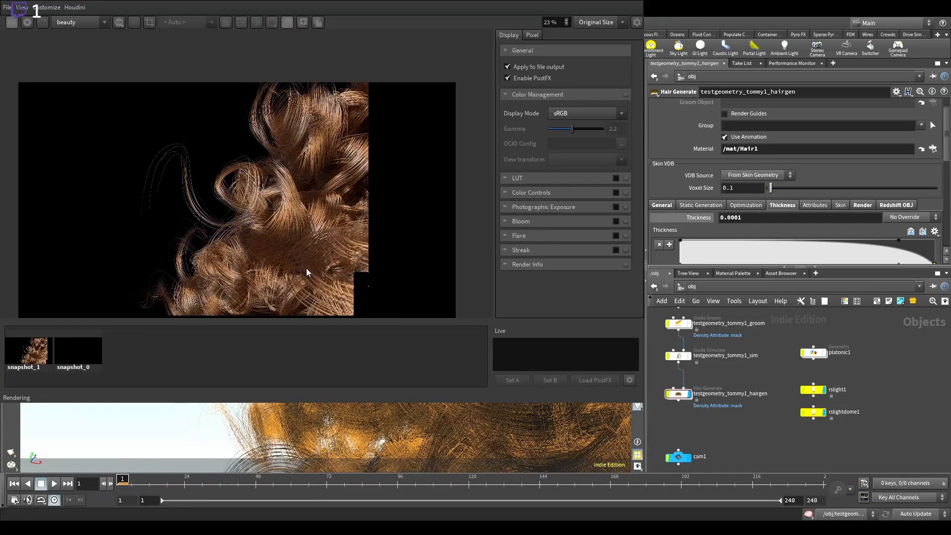
{"action": "scroll", "coordinate": [306, 268], "scroll_direction": "down", "scroll_amount": 1}
{"action": "scroll", "coordinate": [314, 266], "scroll_direction": "up", "scroll_amount": 1}
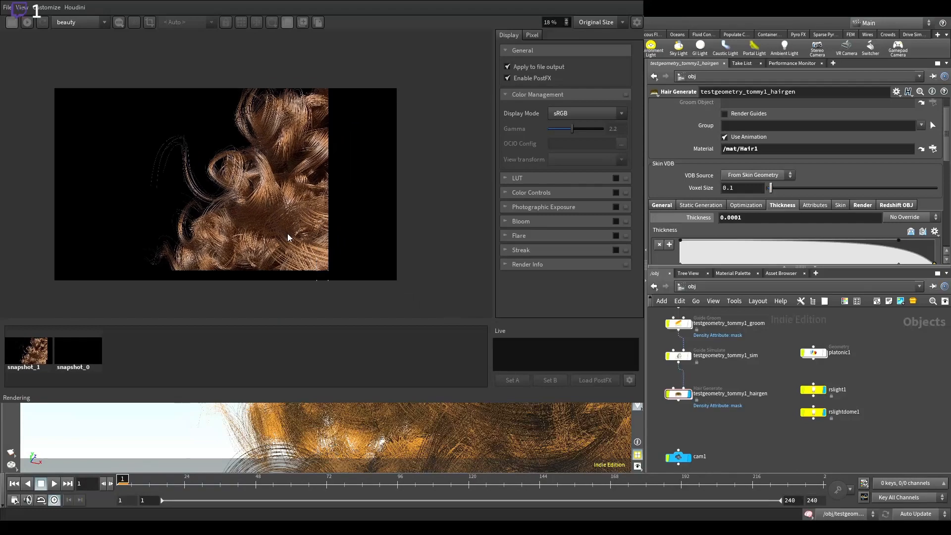
{"action": "scroll", "coordinate": [187, 142], "scroll_direction": "up", "scroll_amount": 1}
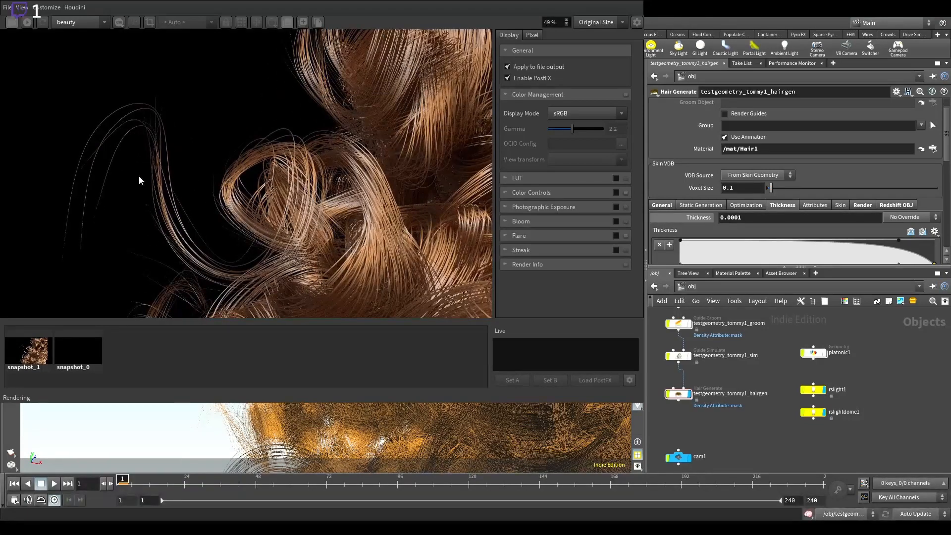
{"action": "scroll", "coordinate": [130, 166], "scroll_direction": "up", "scroll_amount": 2}
{"action": "scroll", "coordinate": [130, 168], "scroll_direction": "down", "scroll_amount": 2}
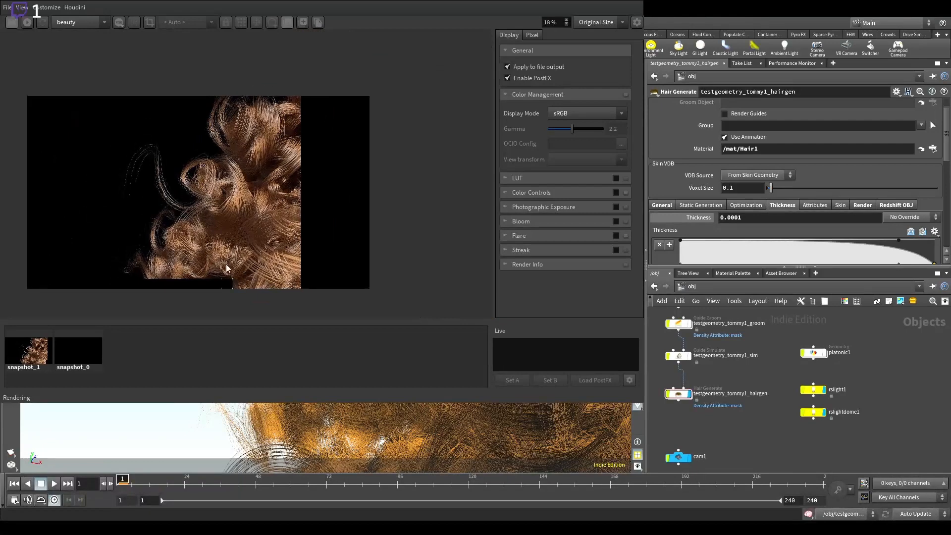
{"action": "scroll", "coordinate": [298, 267], "scroll_direction": "down", "scroll_amount": 2}
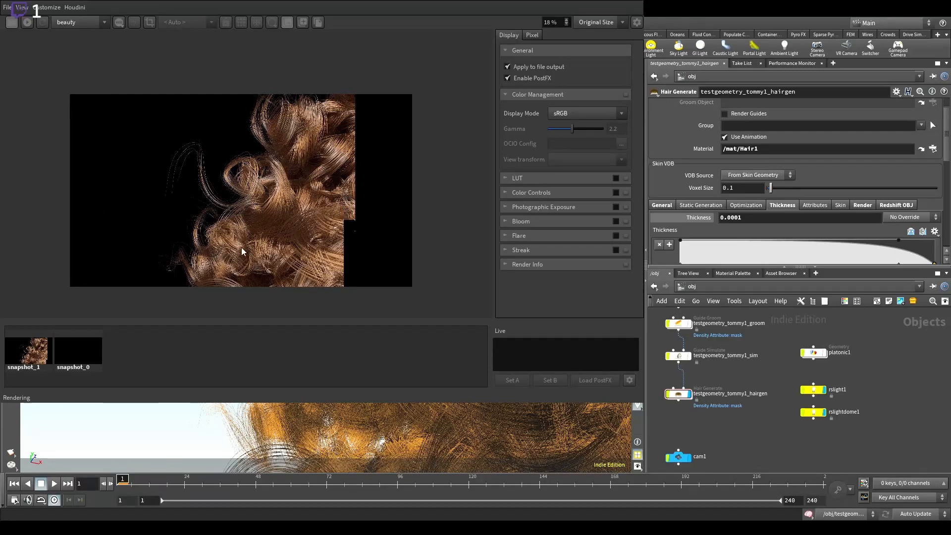
Examine the strand detail and smoothness of the overlapping curls in the unfinished render, comparing close views with the whole image.
{"action": "scroll", "coordinate": [352, 225], "scroll_direction": "up", "scroll_amount": 2}
{"action": "scroll", "coordinate": [352, 225], "scroll_direction": "up", "scroll_amount": 2}
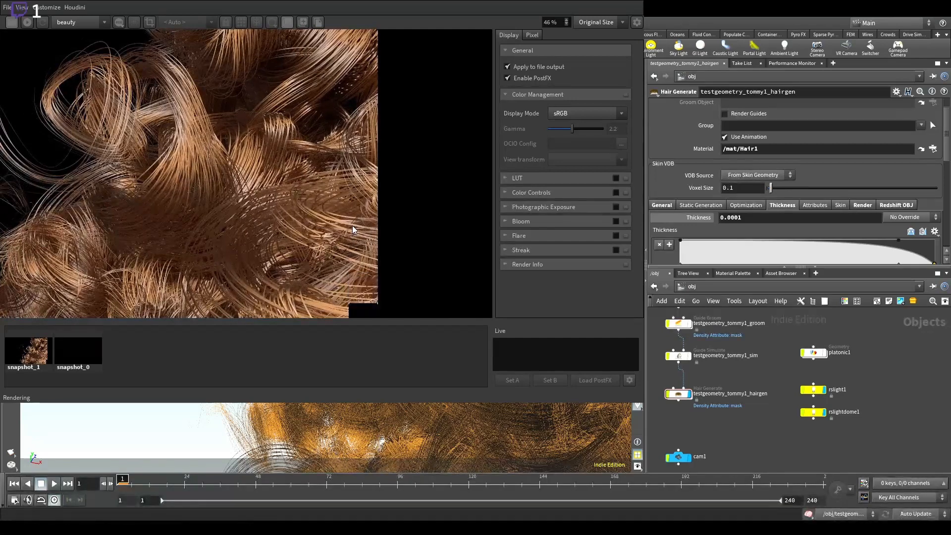
{"action": "scroll", "coordinate": [352, 225], "scroll_direction": "down", "scroll_amount": 2}
{"action": "middle_click_drag", "start_coordinate": [226, 190], "coordinate": [263, 189]}
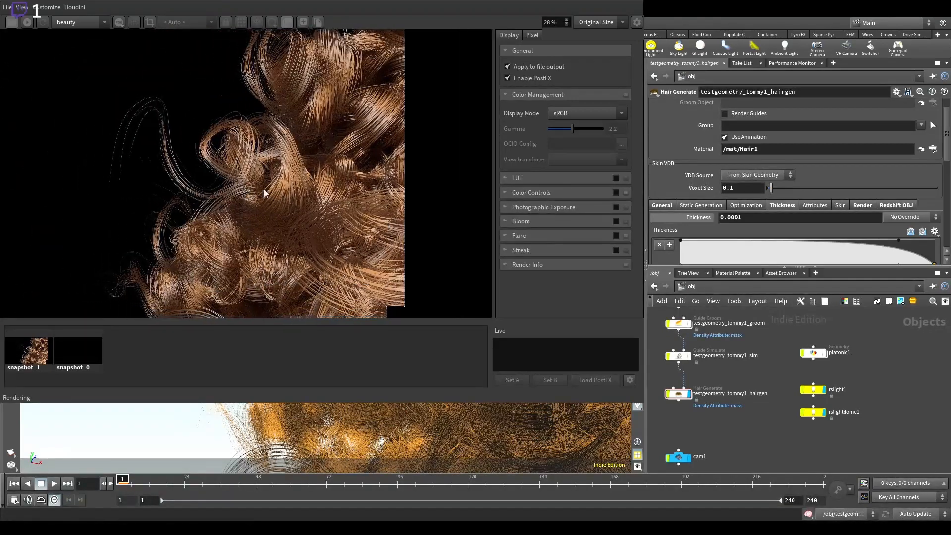
{"action": "scroll", "coordinate": [263, 189], "scroll_direction": "down", "scroll_amount": 2}
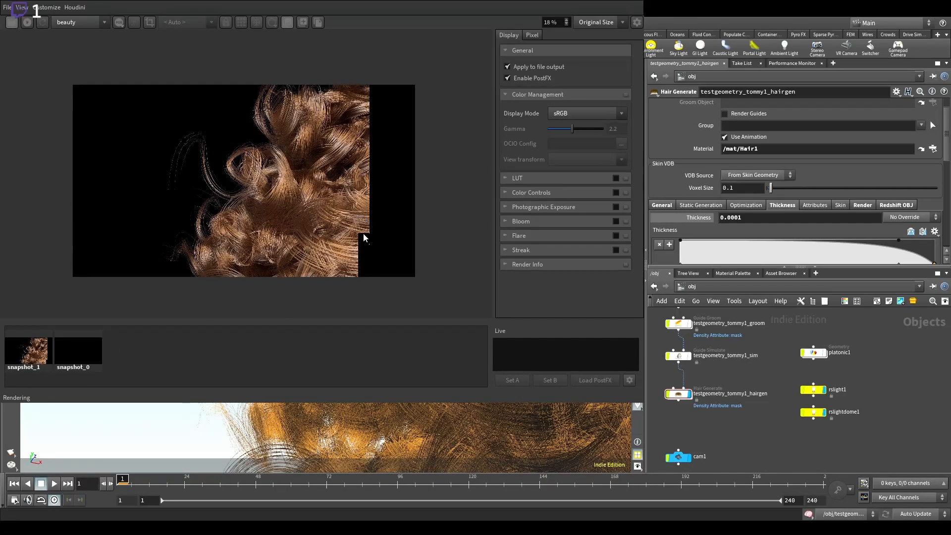
{"action": "scroll", "coordinate": [286, 123], "scroll_direction": "up", "scroll_amount": 4}
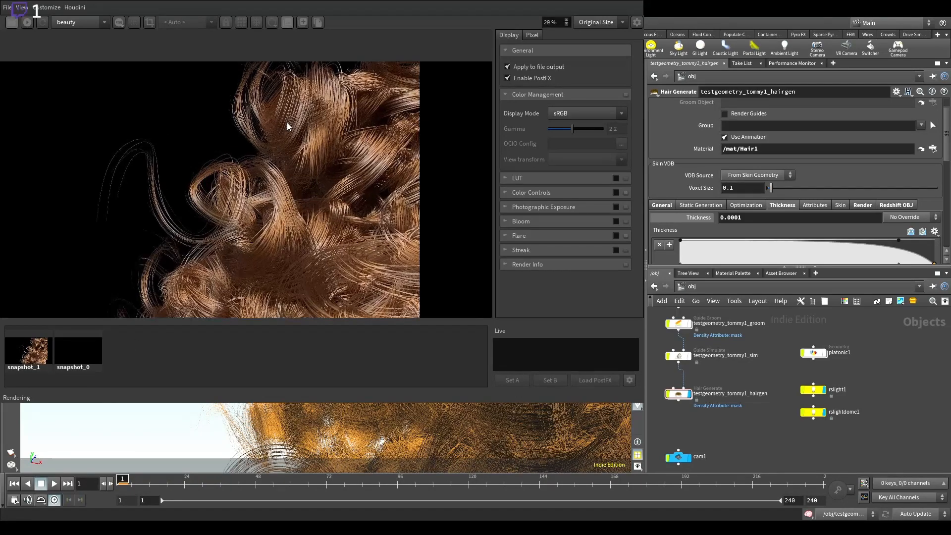
{"action": "scroll", "coordinate": [317, 119], "scroll_direction": "down", "scroll_amount": 2}
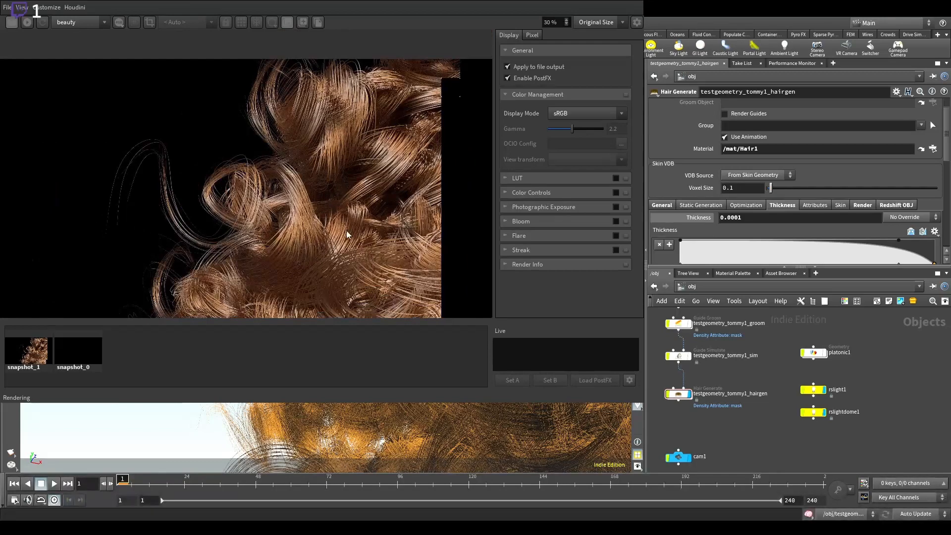
{"action": "scroll", "coordinate": [353, 231], "scroll_direction": "down", "scroll_amount": 2}
{"action": "left_click_drag", "start_coordinate": [382, 278], "coordinate": [360, 237]}
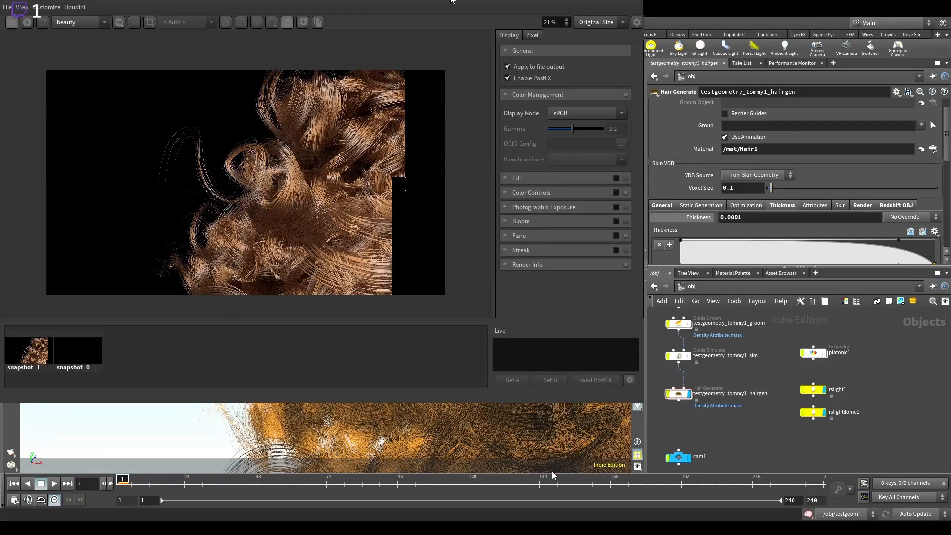
Follow the last unrendered area at the image's edge until the render is nearly complete, checking the dense curls beside it.
{"action": "scroll", "coordinate": [363, 185], "scroll_direction": "up", "scroll_amount": 2}
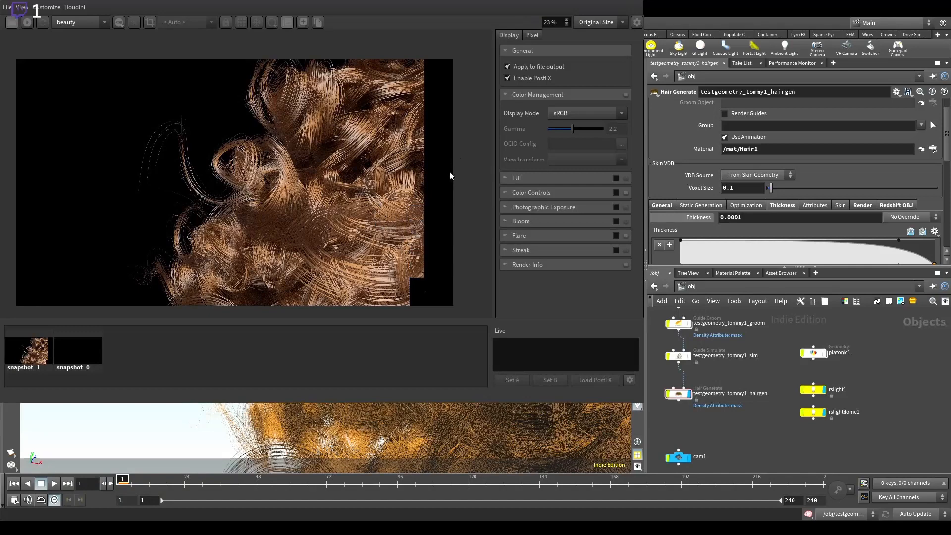
{"action": "scroll", "coordinate": [349, 218], "scroll_direction": "down", "scroll_amount": 1}
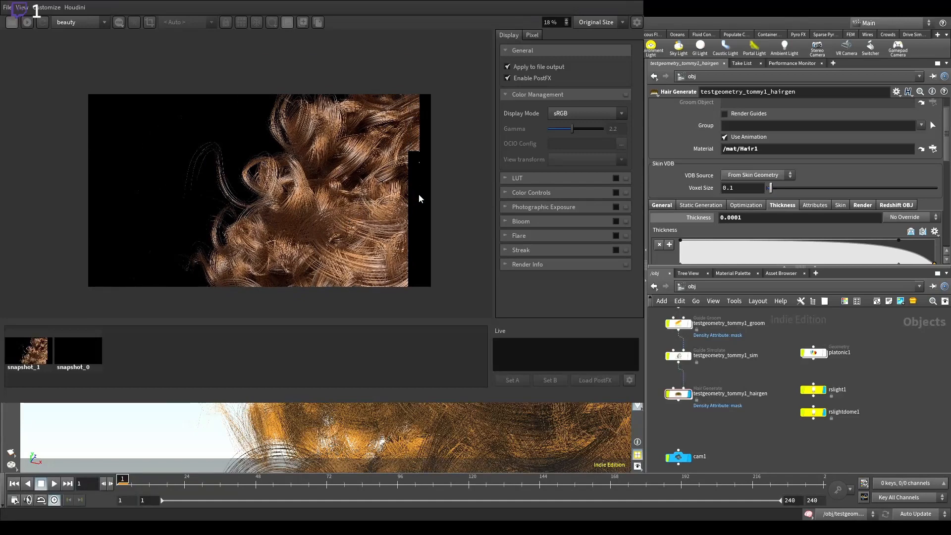
{"action": "scroll", "coordinate": [420, 192], "scroll_direction": "up", "scroll_amount": 2}
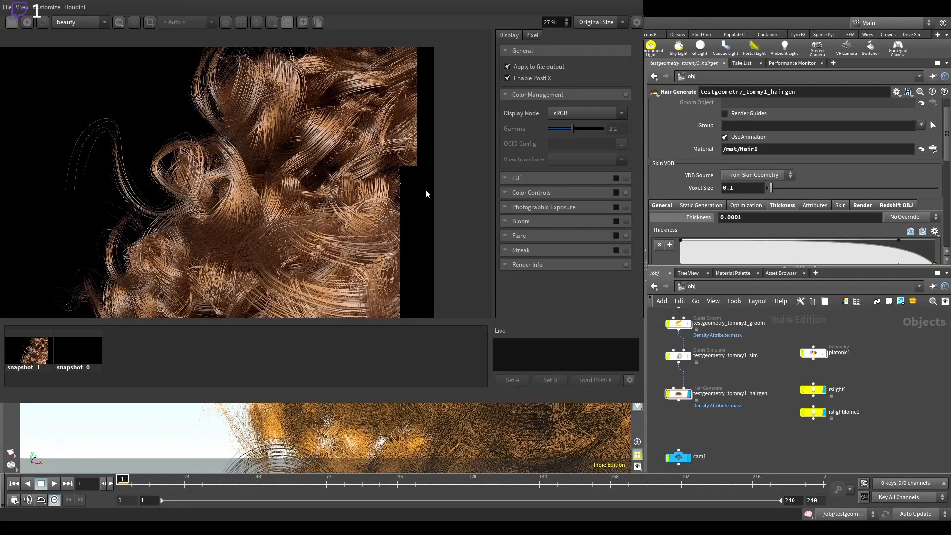
{"action": "scroll", "coordinate": [426, 189], "scroll_direction": "down", "scroll_amount": 2}
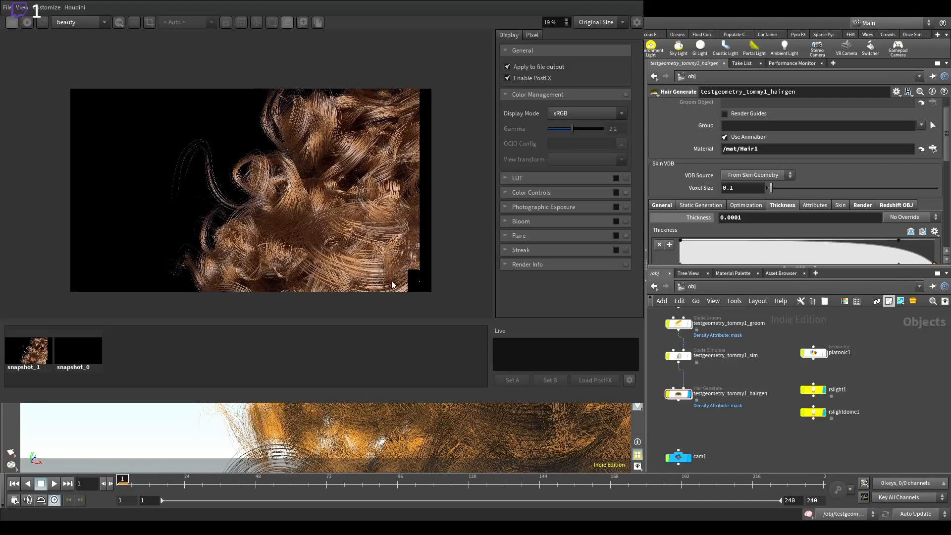
{"action": "scroll", "coordinate": [412, 273], "scroll_direction": "up", "scroll_amount": 2}
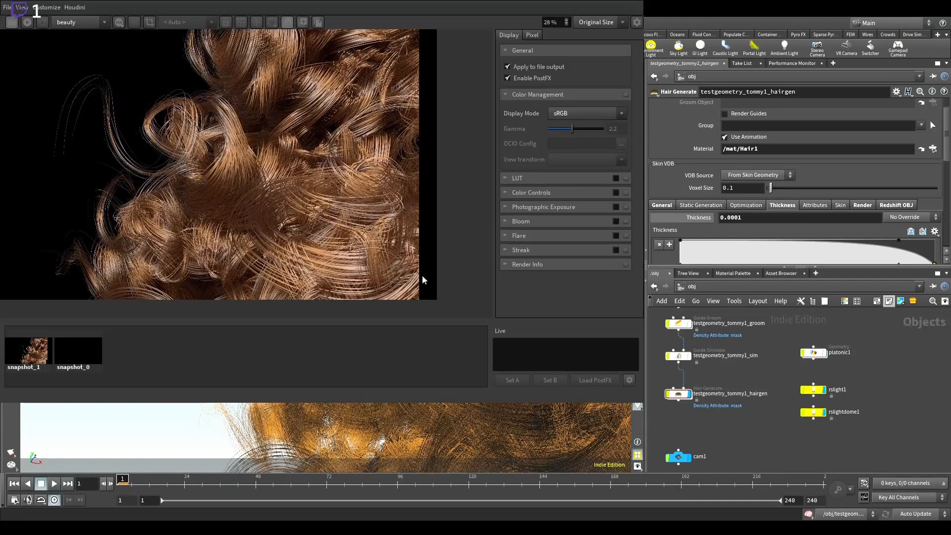
{"action": "scroll", "coordinate": [422, 275], "scroll_direction": "down", "scroll_amount": 2}
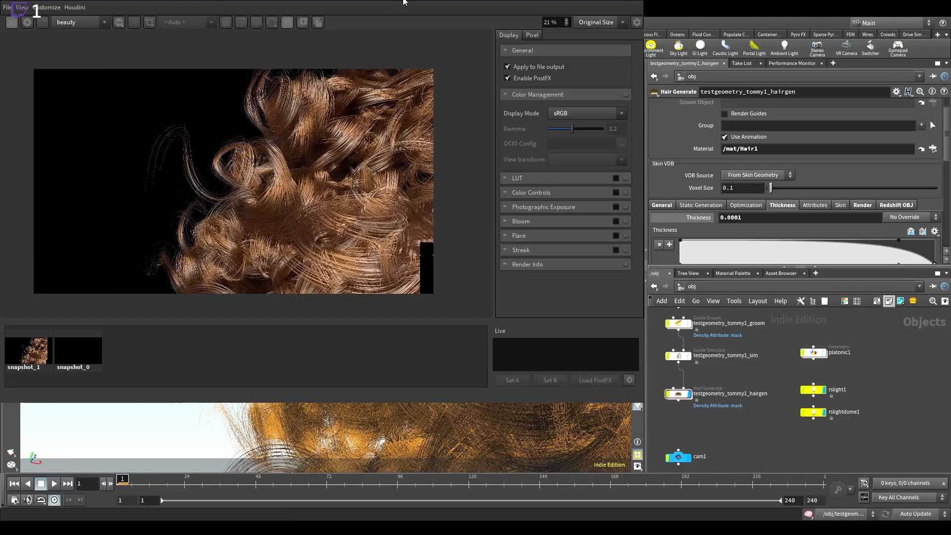
{"action": "scroll", "coordinate": [408, 250], "scroll_direction": "up", "scroll_amount": 2}
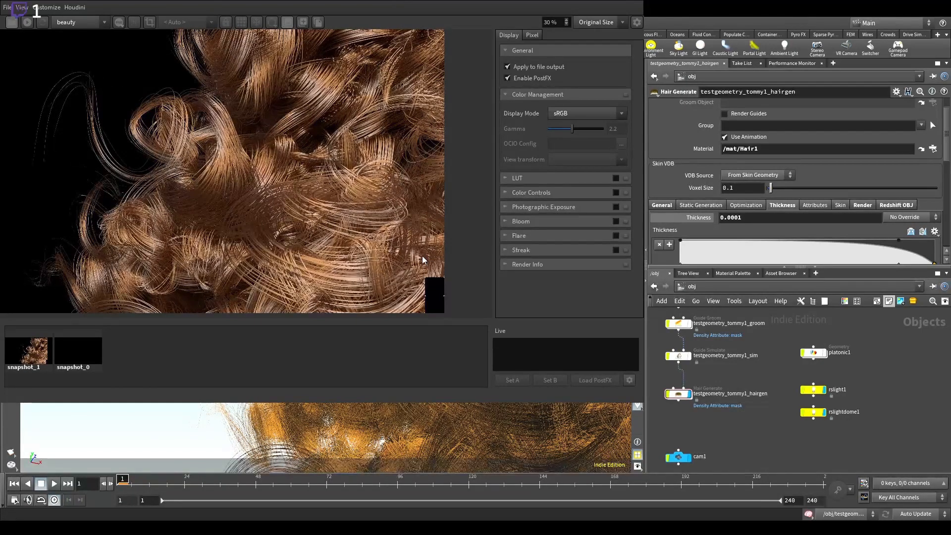
Inspect the finished render's dense curls and looped curl at high magnification, then view the full image.
{"action": "middle_click_drag", "start_coordinate": [422, 276], "coordinate": [372, 207]}
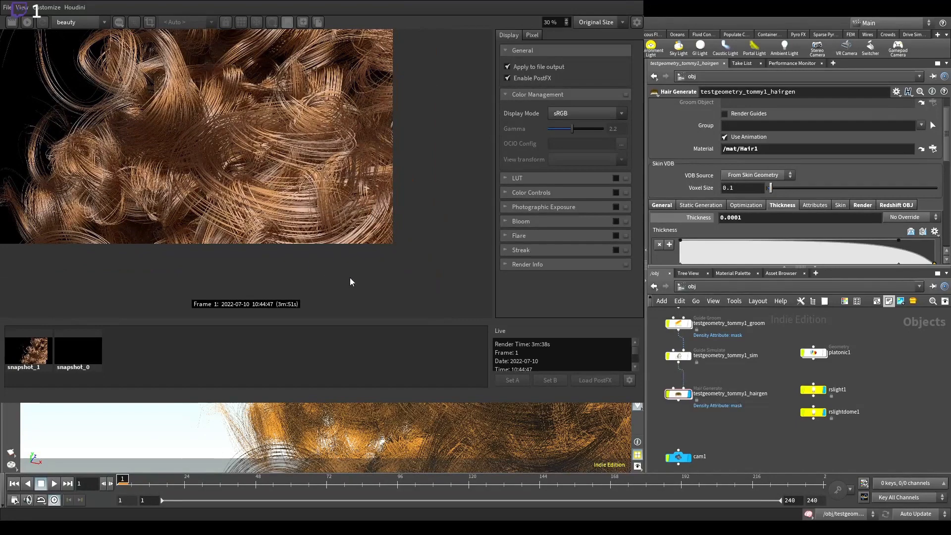
{"action": "middle_click_drag", "start_coordinate": [256, 164], "coordinate": [379, 219]}
{"action": "scroll", "coordinate": [345, 206], "scroll_direction": "down", "scroll_amount": 2}
{"action": "middle_click_drag", "start_coordinate": [358, 160], "coordinate": [340, 165]}
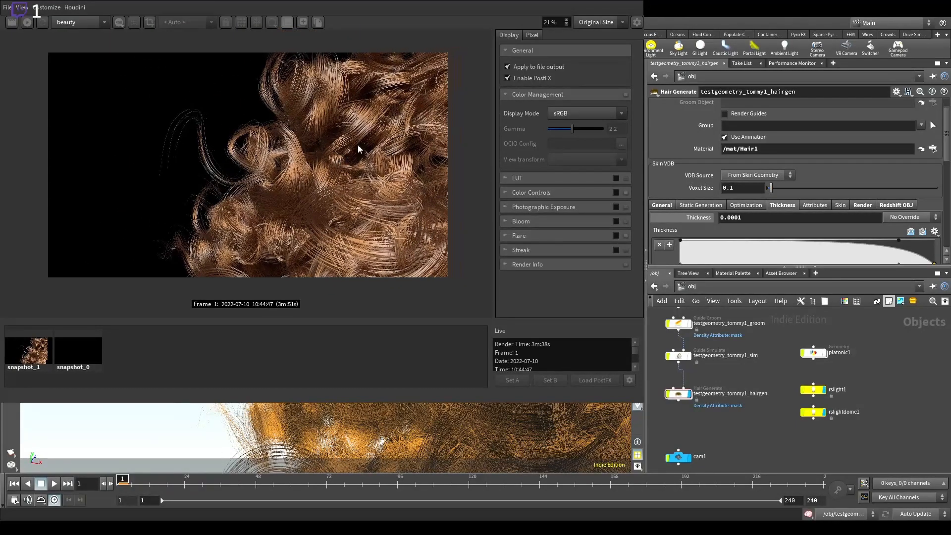
{"action": "scroll", "coordinate": [378, 139], "scroll_direction": "up", "scroll_amount": 2}
{"action": "scroll", "coordinate": [339, 104], "scroll_direction": "up", "scroll_amount": 3}
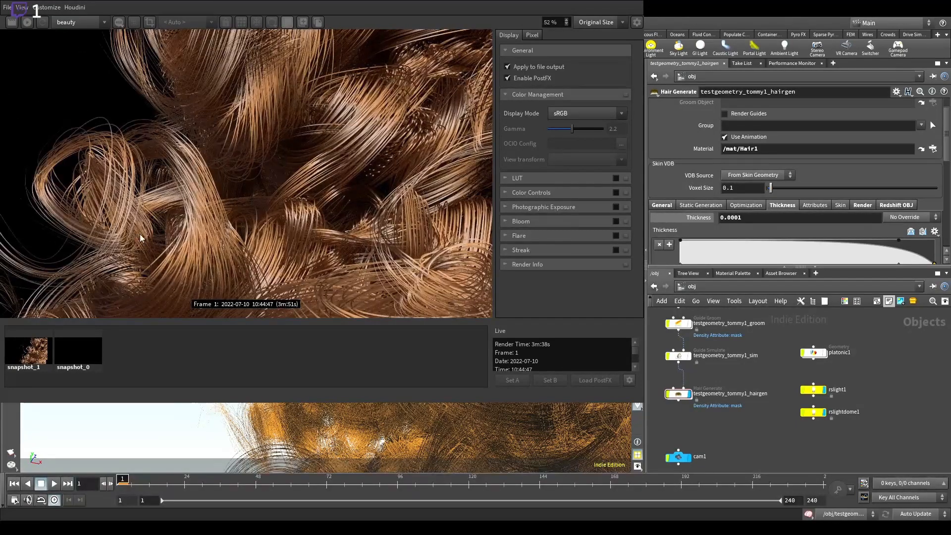
{"action": "scroll", "coordinate": [162, 223], "scroll_direction": "down", "scroll_amount": 5}
{"action": "middle_click_drag", "start_coordinate": [169, 215], "coordinate": [251, 168]}
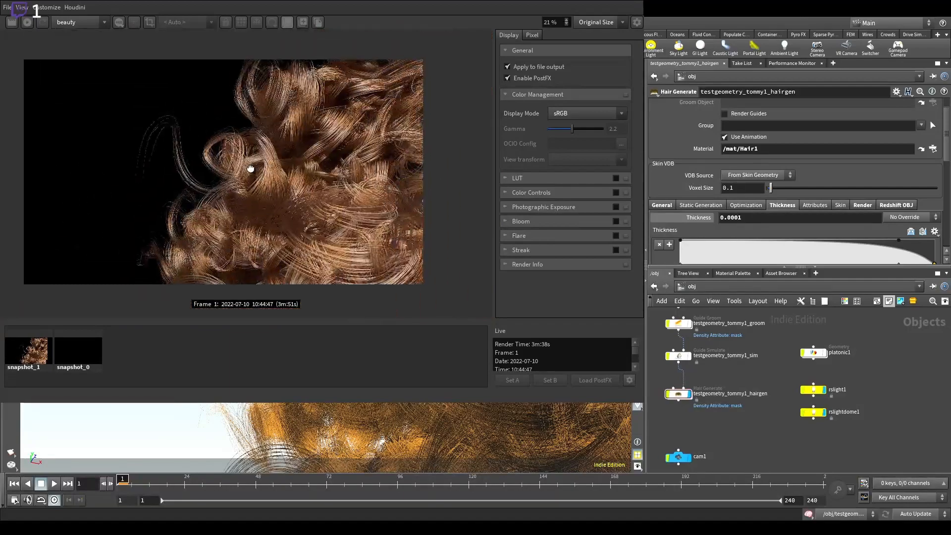
Check the lower curls and the loose outer strands of the finished render both up close and in the full image.
{"action": "scroll", "coordinate": [321, 177], "scroll_direction": "up", "scroll_amount": 2}
{"action": "middle_click_drag", "start_coordinate": [179, 251], "coordinate": [202, 206]}
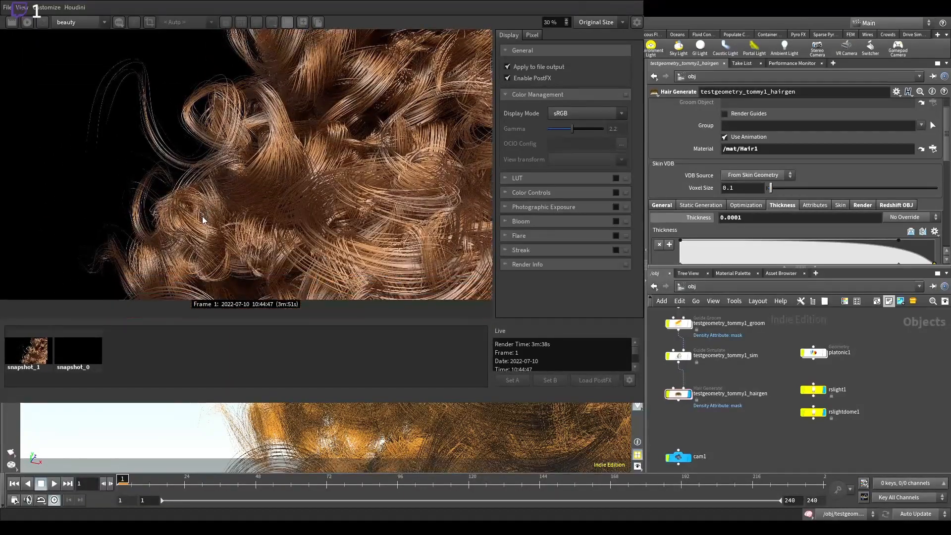
{"action": "scroll", "coordinate": [213, 213], "scroll_direction": "down", "scroll_amount": 2}
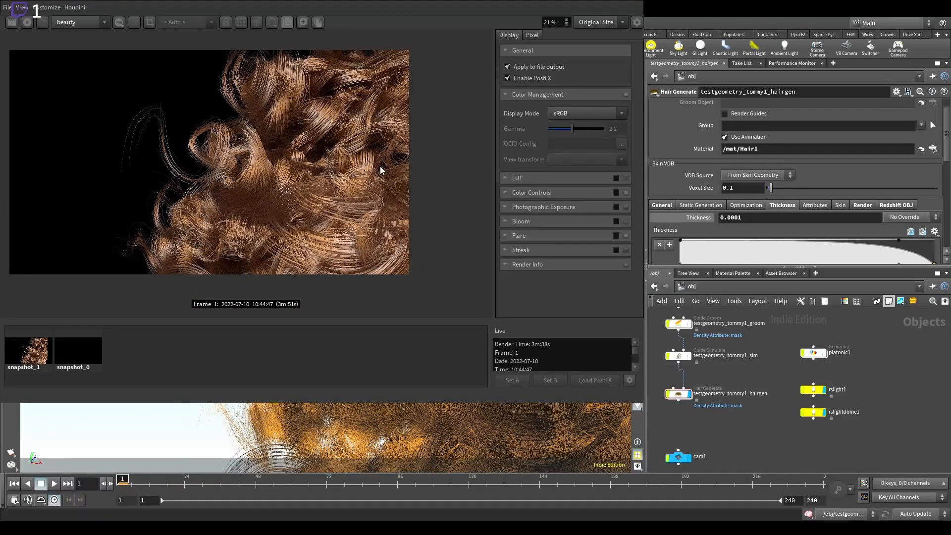
{"action": "middle_click_drag", "start_coordinate": [285, 141], "coordinate": [310, 142]}
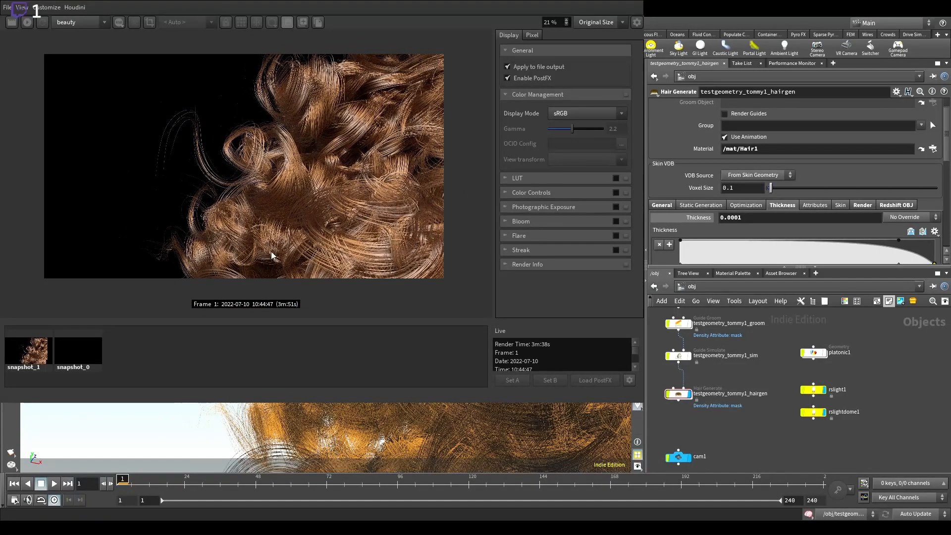
{"action": "scroll", "coordinate": [188, 79], "scroll_direction": "up", "scroll_amount": 5}
{"action": "scroll", "coordinate": [201, 150], "scroll_direction": "down", "scroll_amount": 5}
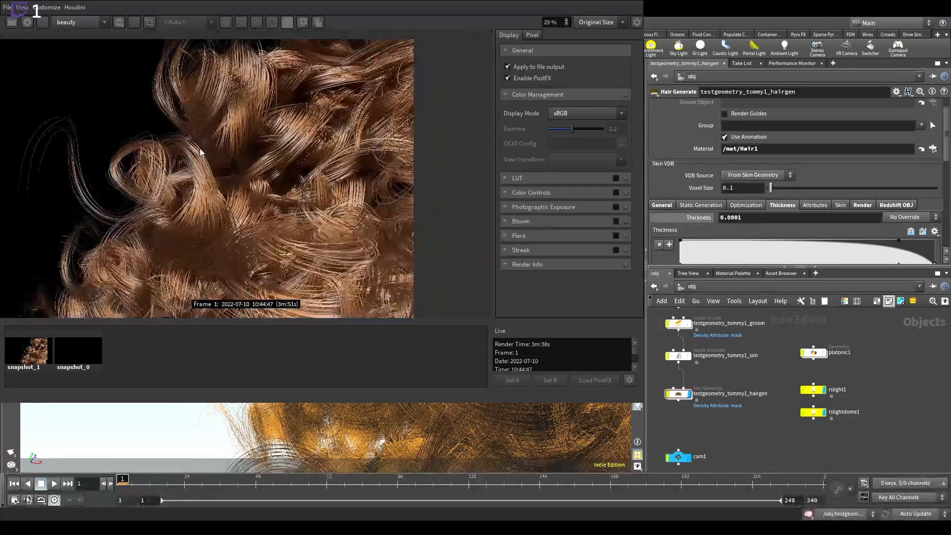
{"action": "middle_click_drag", "start_coordinate": [202, 150], "coordinate": [174, 155]}
{"action": "middle_click_drag", "start_coordinate": [110, 106], "coordinate": [153, 110]}
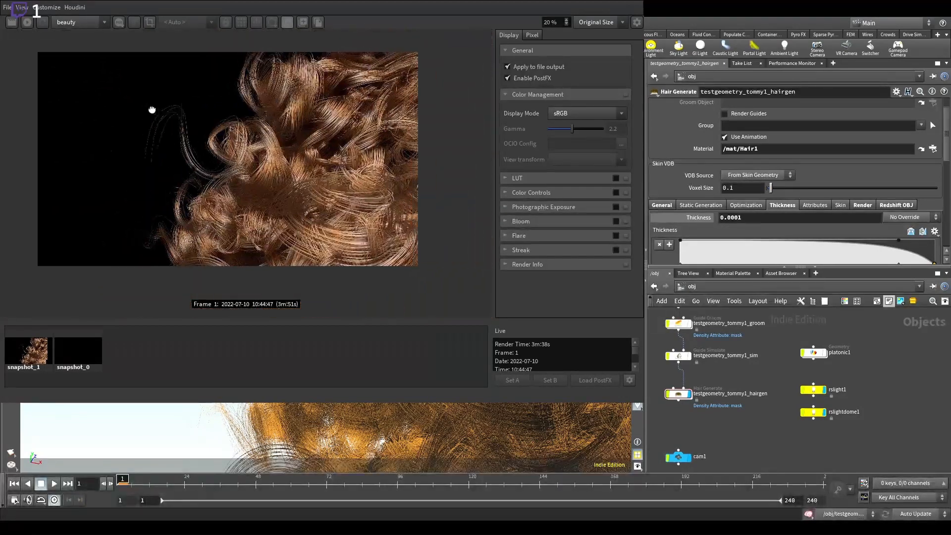
Reframe the Houdini scene view from the hair close-up to the character's head and shoulders, and hide the render view's snapshots.
{"action": "left_click", "coordinate": [7, 8]}
{"action": "key", "text": "alt+Tab"}
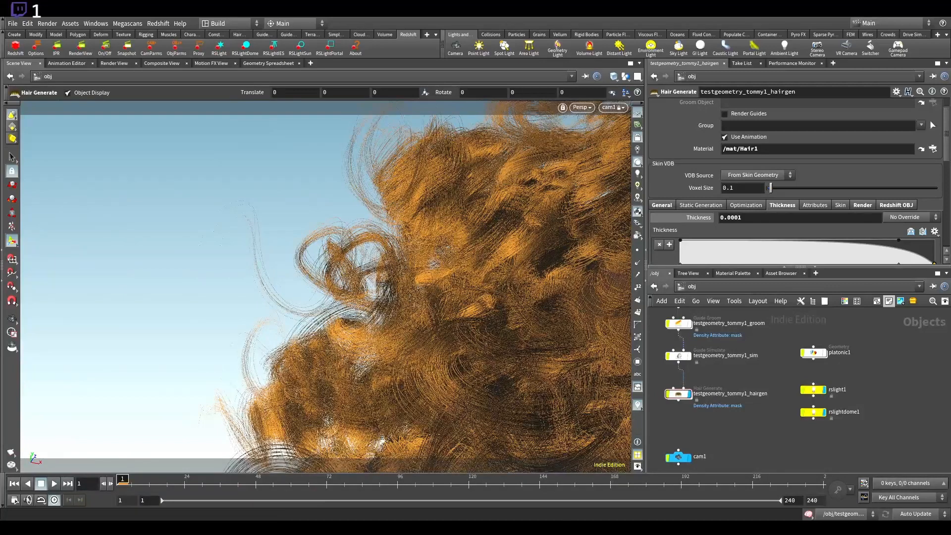
{"action": "key", "text": "alt+Tab"}
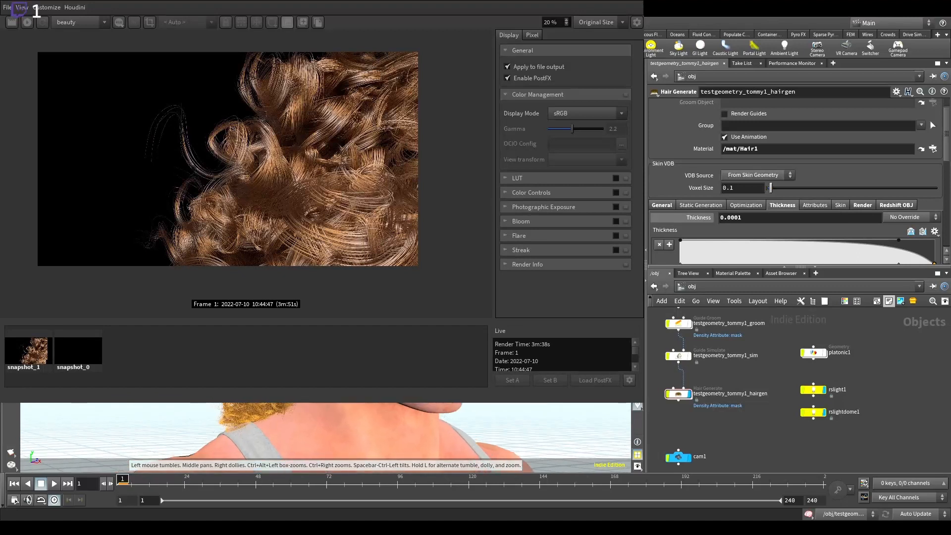
{"action": "left_click_drag", "start_coordinate": [74, 426], "coordinate": [37, 423], "text": "alt"}
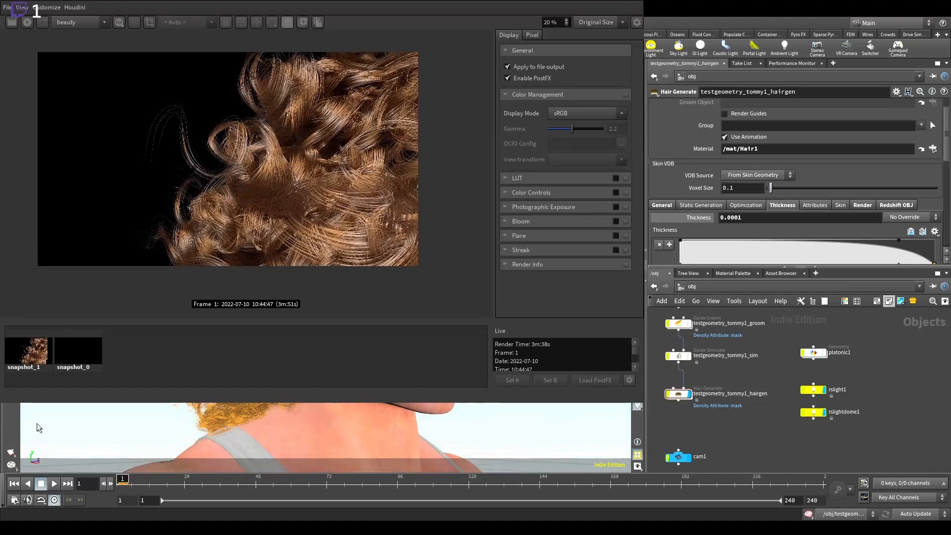
{"action": "left_click", "coordinate": [287, 22]}
{"action": "scroll", "coordinate": [240, 131], "scroll_direction": "down", "scroll_amount": 3}
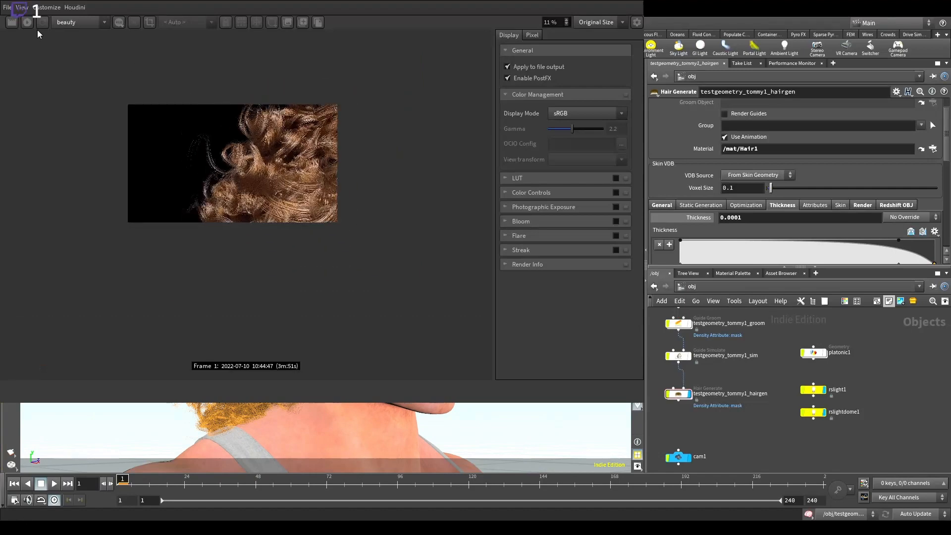
Start a new Redshift render of the head-and-shoulders view and check the first rendered curls up close.
{"action": "left_click", "coordinate": [11, 23]}
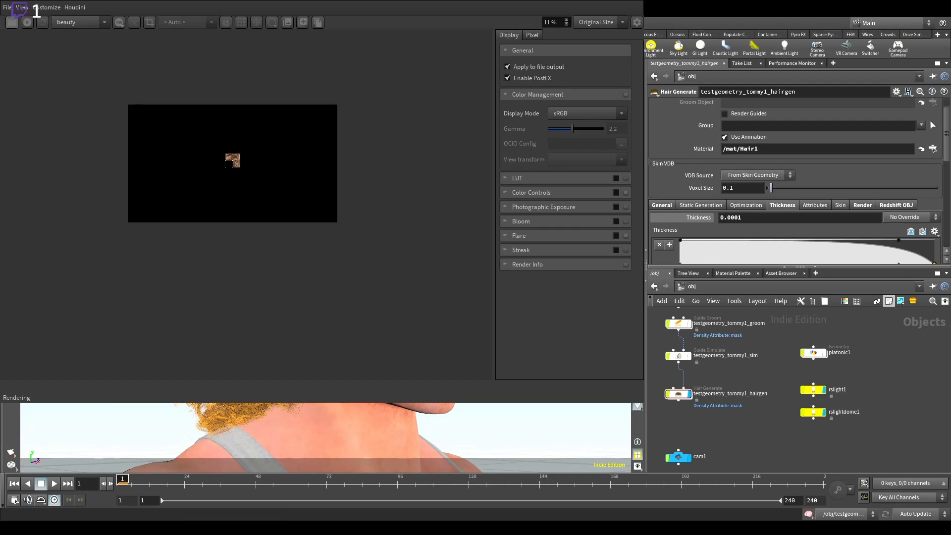
{"action": "scroll", "coordinate": [239, 154], "scroll_direction": "up", "scroll_amount": 10}
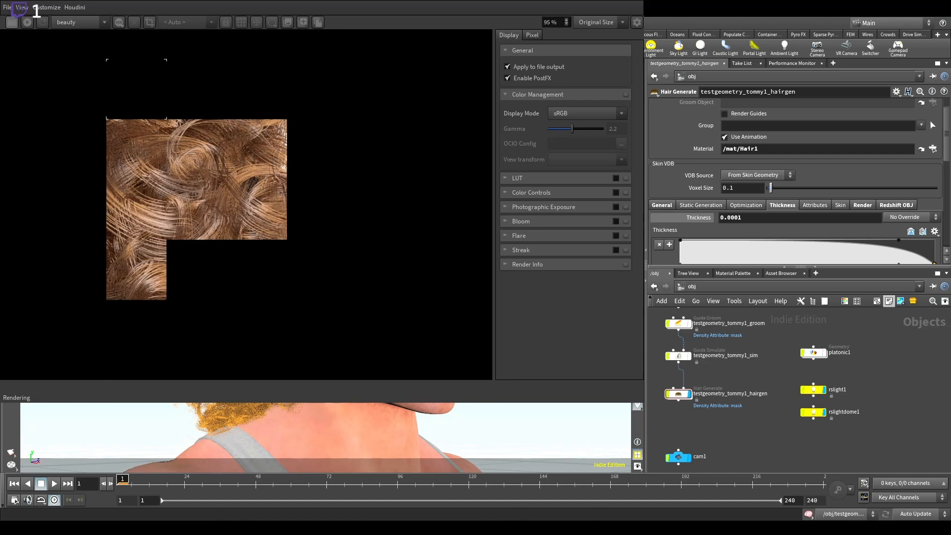
{"action": "scroll", "coordinate": [178, 179], "scroll_direction": "down", "scroll_amount": 4}
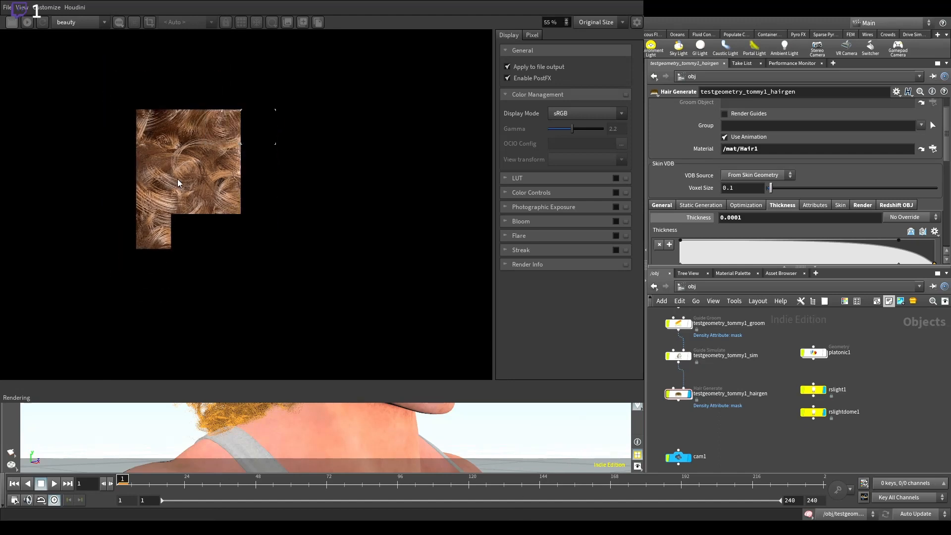
{"action": "scroll", "coordinate": [178, 179], "scroll_direction": "down", "scroll_amount": 3}
{"action": "middle_click_drag", "start_coordinate": [173, 195], "coordinate": [210, 152]}
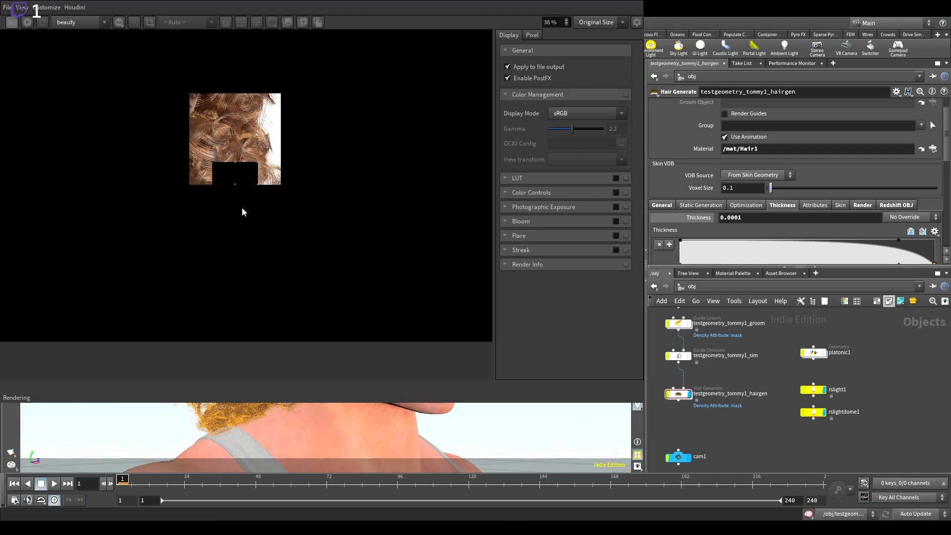
Examine the rendered curls beside the white face at high magnification while the render progresses.
{"action": "scroll", "coordinate": [273, 181], "scroll_direction": "up", "scroll_amount": 10}
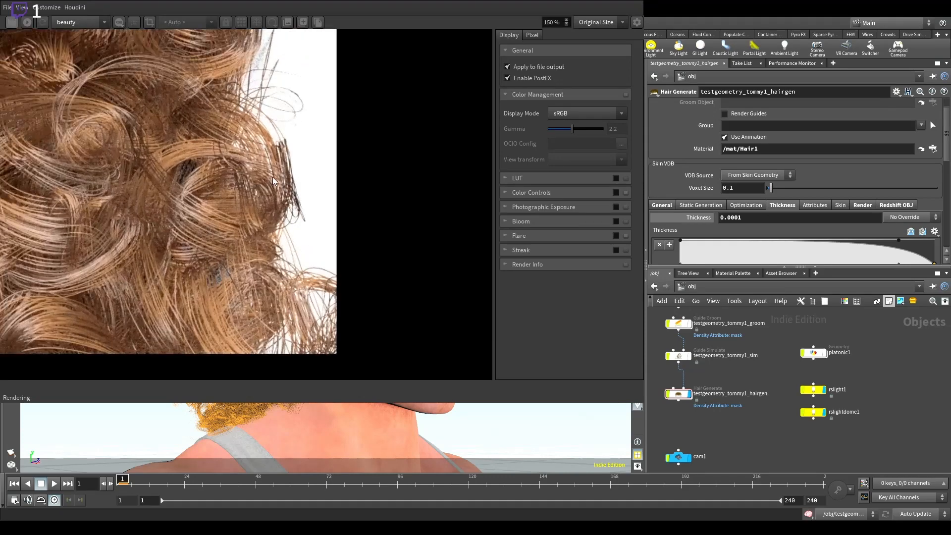
{"action": "scroll", "coordinate": [272, 177], "scroll_direction": "down", "scroll_amount": 9}
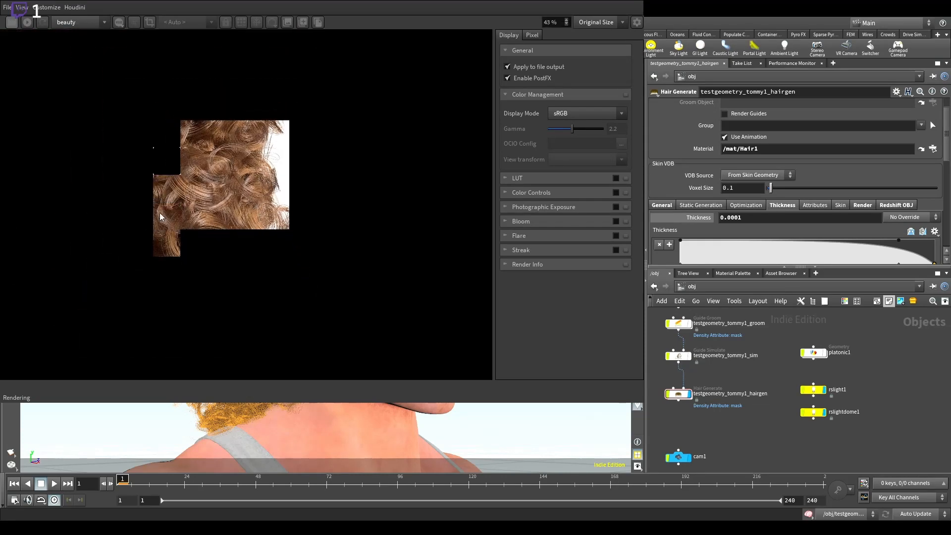
{"action": "scroll", "coordinate": [166, 216], "scroll_direction": "up", "scroll_amount": 11}
{"action": "scroll", "coordinate": [343, 216], "scroll_direction": "down", "scroll_amount": 9}
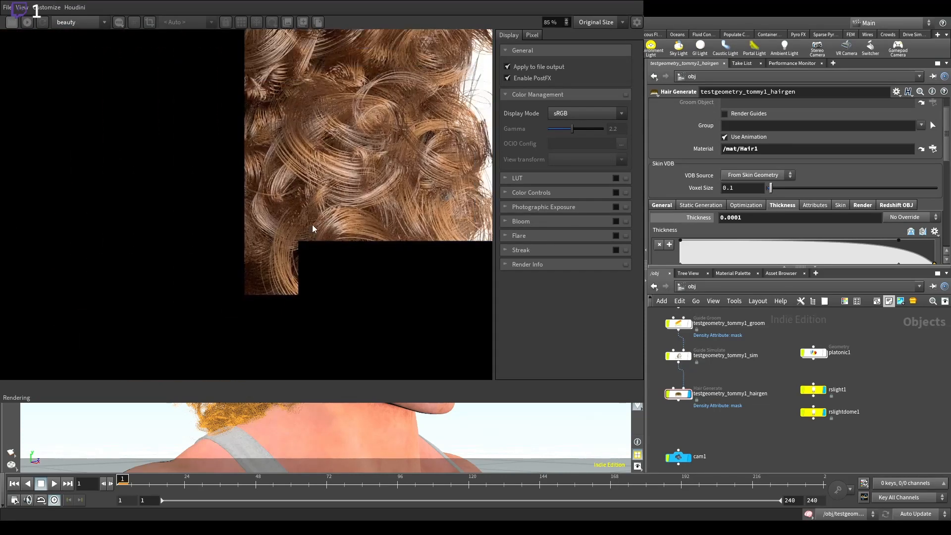
{"action": "scroll", "coordinate": [137, 203], "scroll_direction": "up", "scroll_amount": 4}
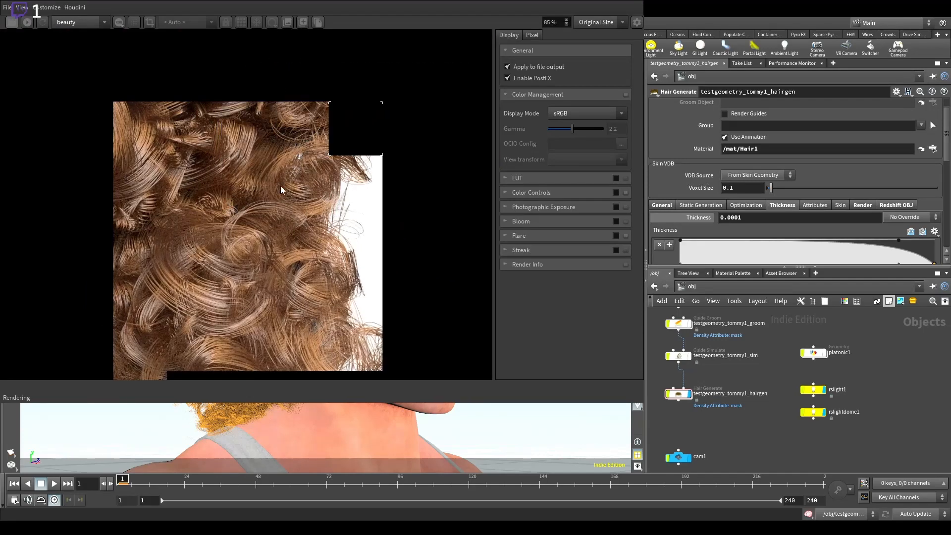
{"action": "scroll", "coordinate": [277, 183], "scroll_direction": "down", "scroll_amount": 4}
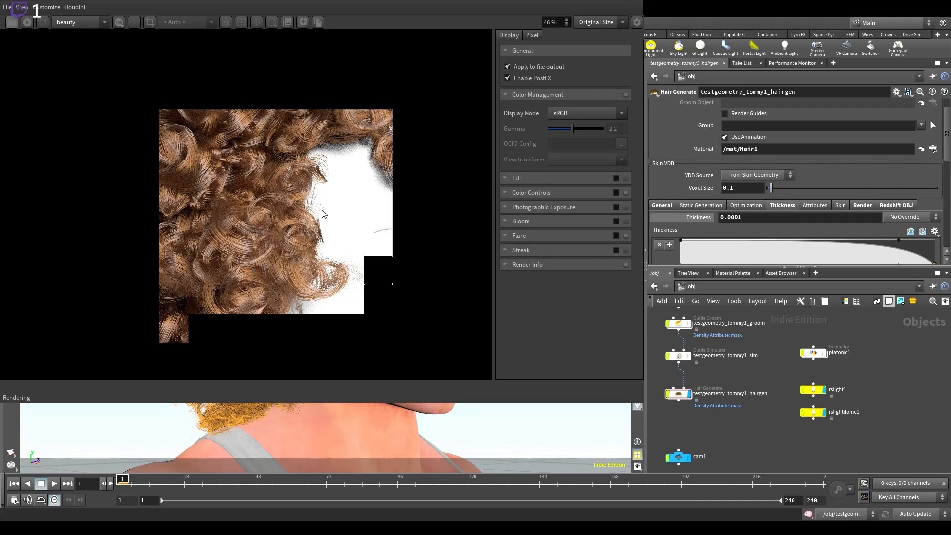
Compare the partially rendered curls around the temple and upper head at moderate and wide magnification.
{"action": "scroll", "coordinate": [349, 248], "scroll_direction": "down", "scroll_amount": 2}
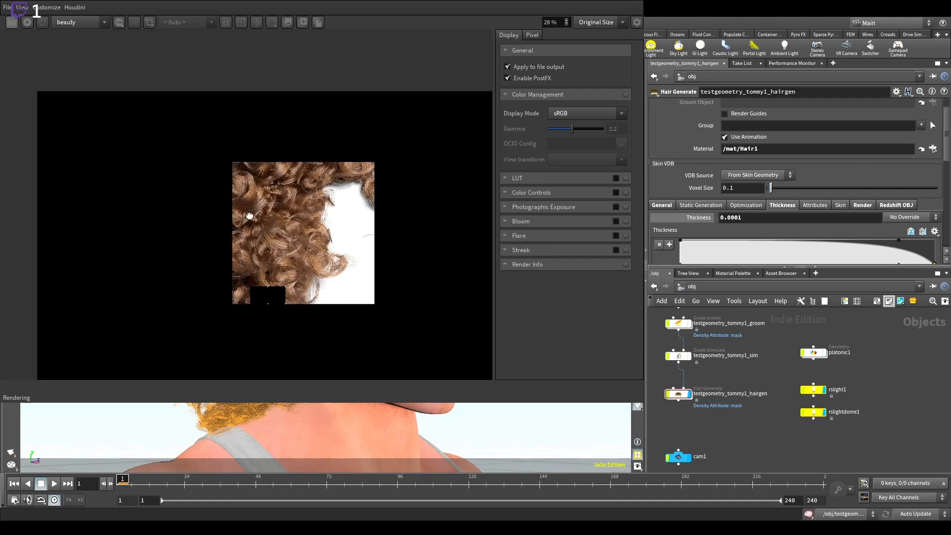
{"action": "middle_click_drag", "start_coordinate": [249, 214], "coordinate": [145, 174]}
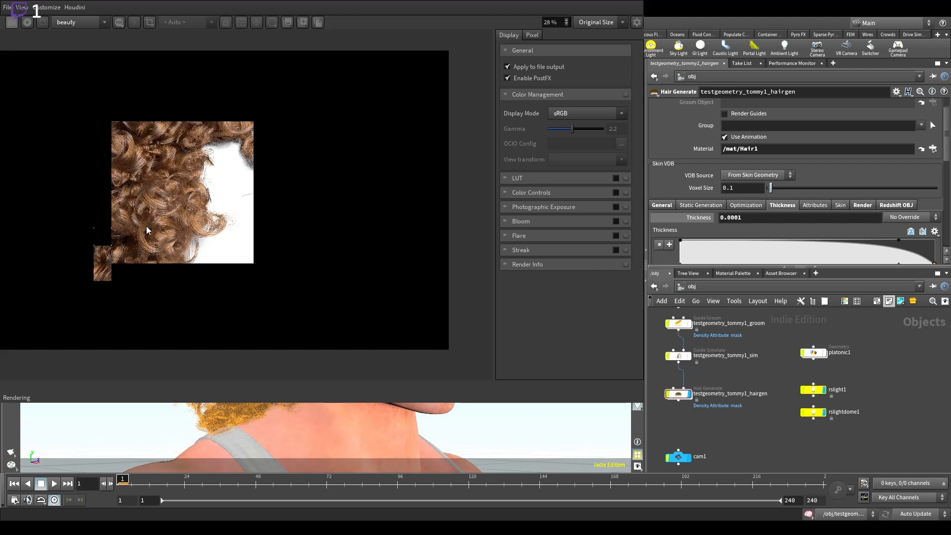
{"action": "scroll", "coordinate": [192, 163], "scroll_direction": "up", "scroll_amount": 2}
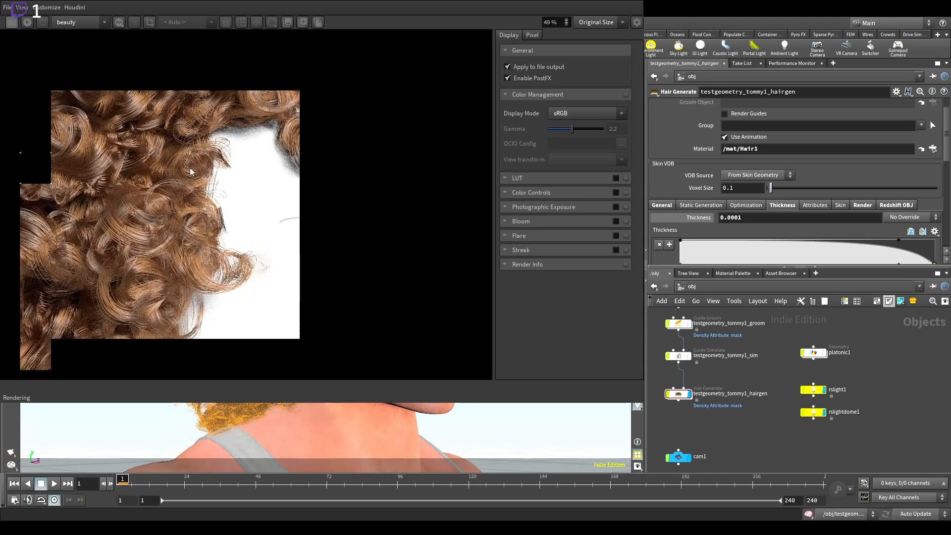
{"action": "scroll", "coordinate": [217, 212], "scroll_direction": "down", "scroll_amount": 1}
{"action": "scroll", "coordinate": [218, 216], "scroll_direction": "down", "scroll_amount": 2}
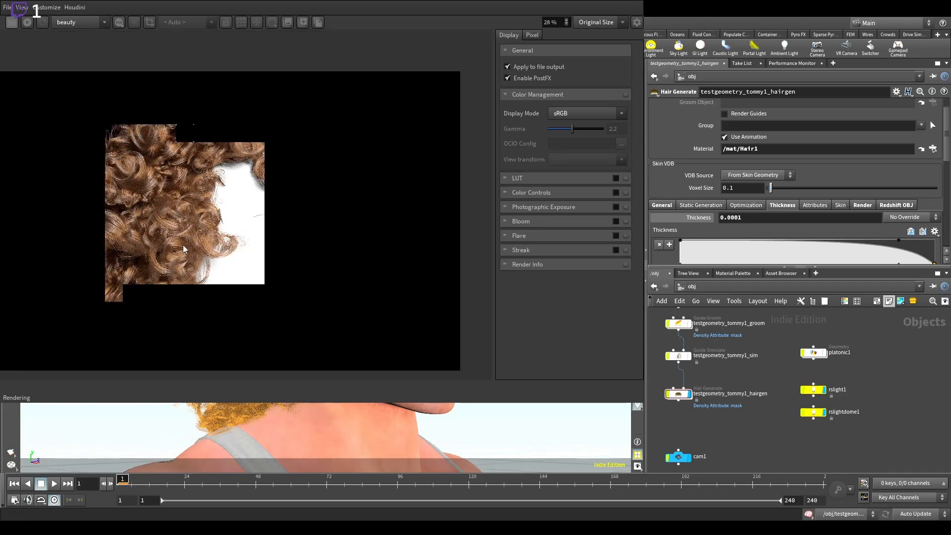
{"action": "scroll", "coordinate": [203, 143], "scroll_direction": "up", "scroll_amount": 5}
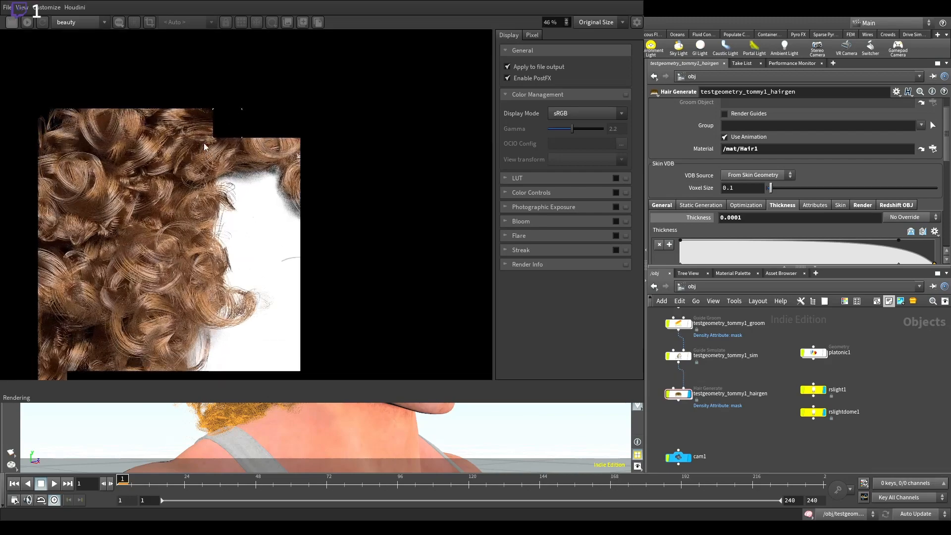
{"action": "scroll", "coordinate": [224, 135], "scroll_direction": "down", "scroll_amount": 2}
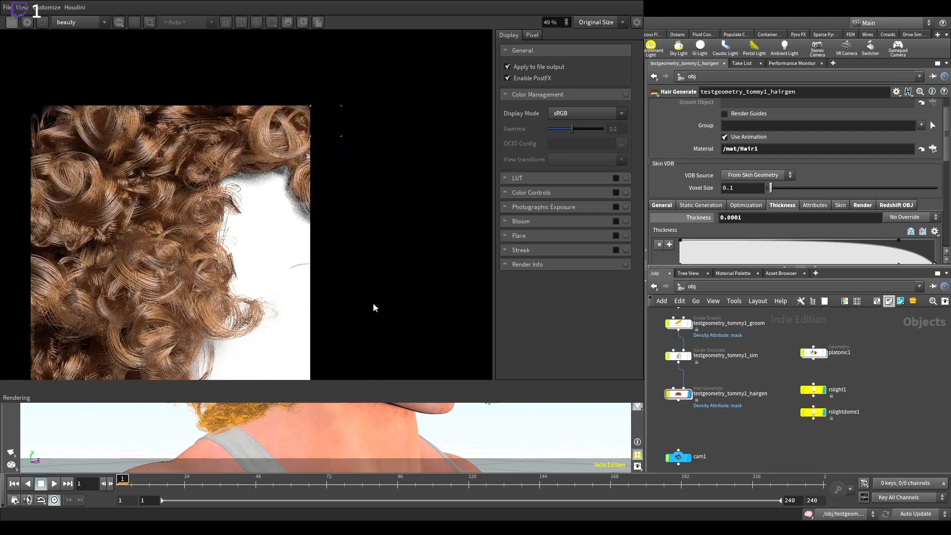
Inspect the looped curl above the forehead at high magnification, then reframe the whole render in progress.
{"action": "scroll", "coordinate": [265, 134], "scroll_direction": "up", "scroll_amount": 3}
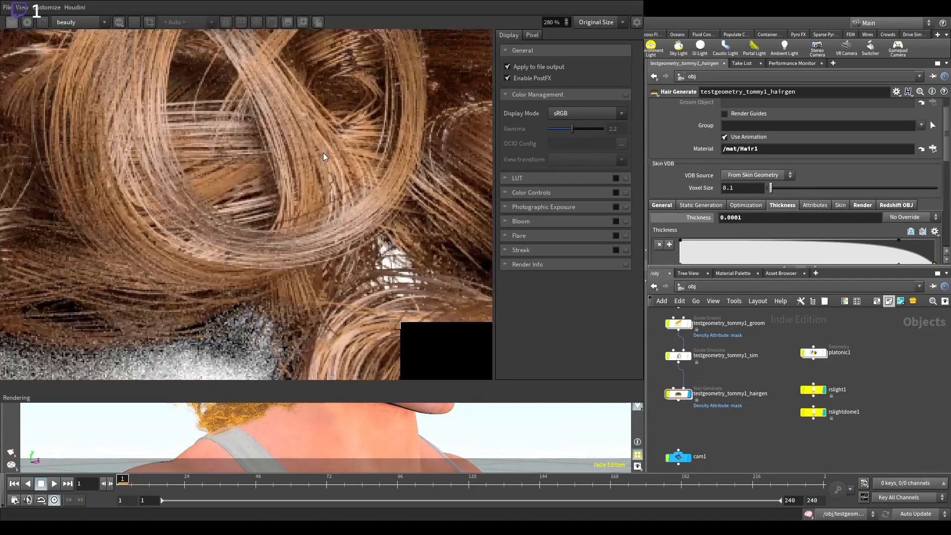
{"action": "scroll", "coordinate": [322, 164], "scroll_direction": "down", "scroll_amount": 3}
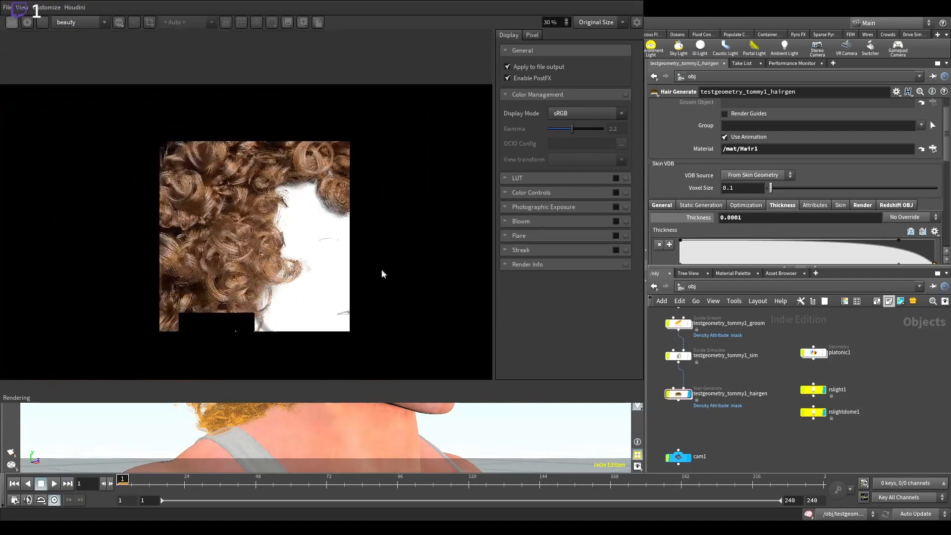
{"action": "middle_click_drag", "start_coordinate": [317, 260], "coordinate": [321, 173]}
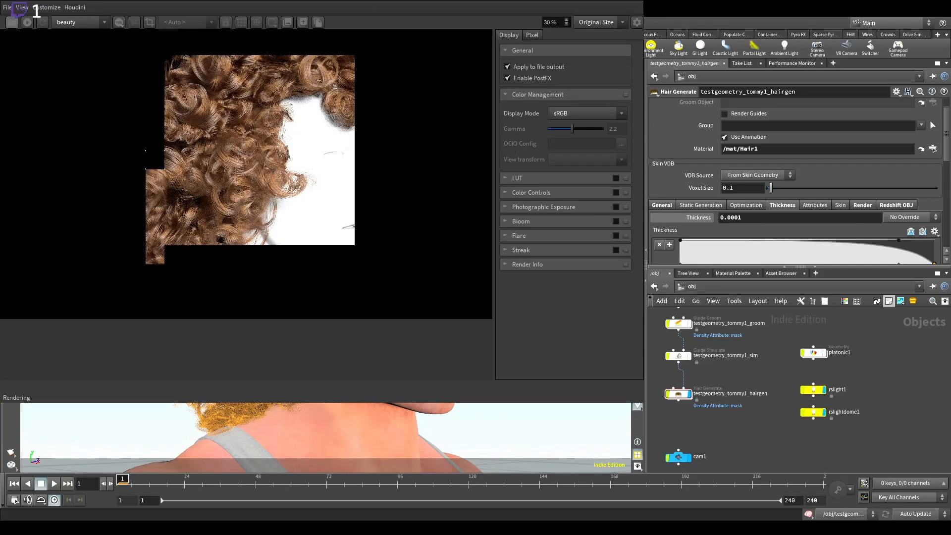
{"action": "scroll", "coordinate": [228, 209], "scroll_direction": "down", "scroll_amount": 1}
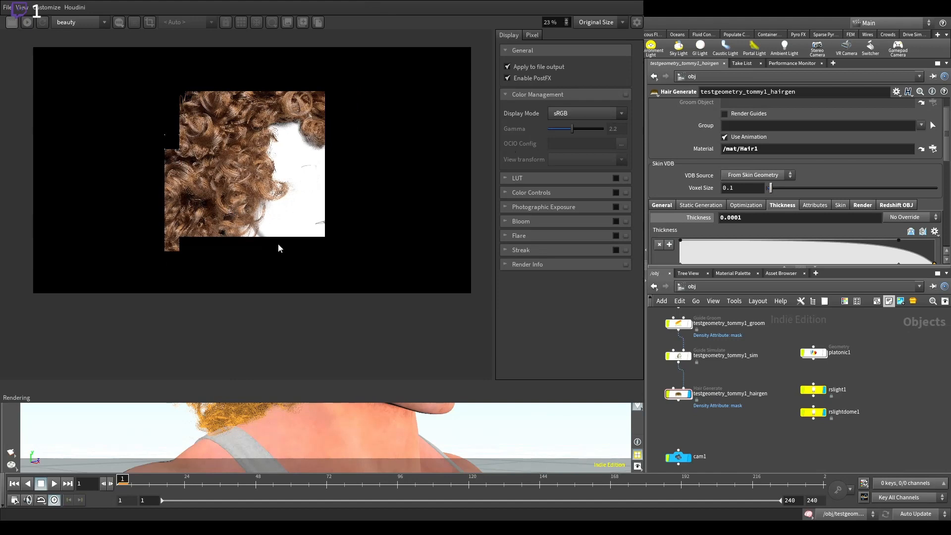
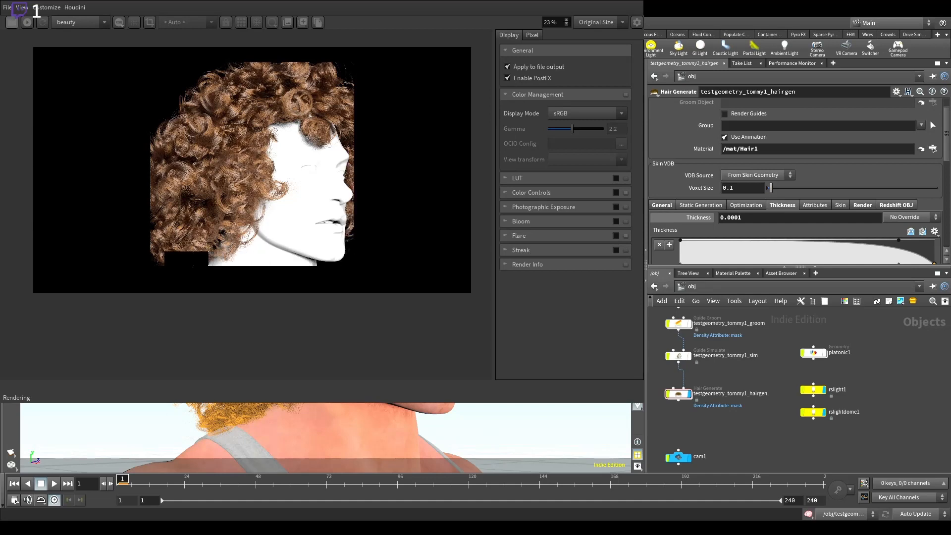
Check the lower curls near the jaw and the hair's upper silhouette as the head render fills in.
{"action": "scroll", "coordinate": [223, 196], "scroll_direction": "up", "scroll_amount": 5}
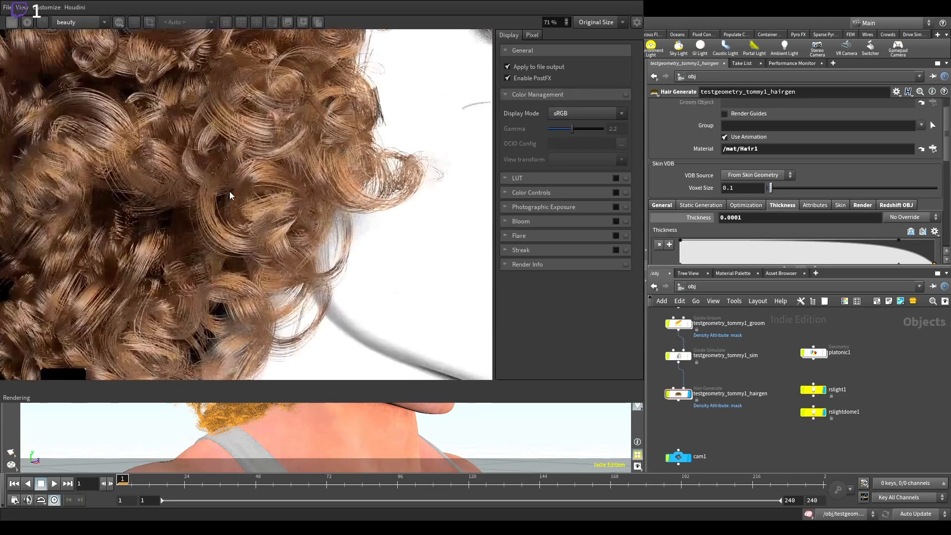
{"action": "scroll", "coordinate": [228, 197], "scroll_direction": "down", "scroll_amount": 3}
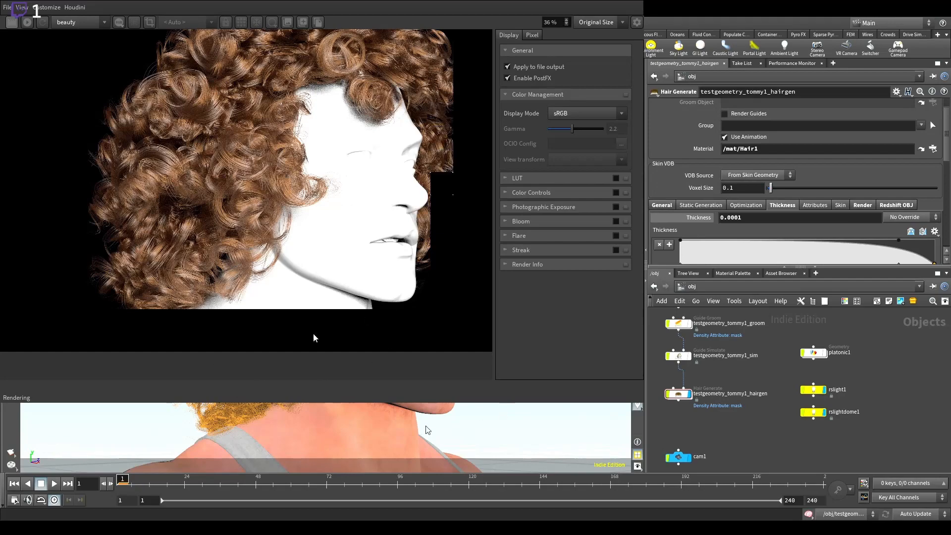
{"action": "scroll", "coordinate": [299, 230], "scroll_direction": "down", "scroll_amount": 4}
{"action": "scroll", "coordinate": [212, 74], "scroll_direction": "up", "scroll_amount": 4}
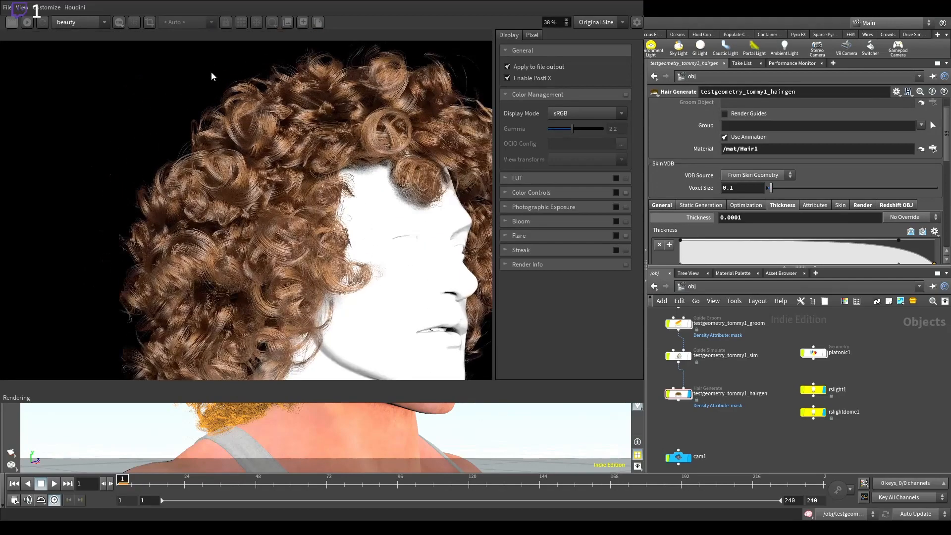
{"action": "scroll", "coordinate": [230, 127], "scroll_direction": "up", "scroll_amount": 2}
{"action": "scroll", "coordinate": [230, 128], "scroll_direction": "down", "scroll_amount": 5}
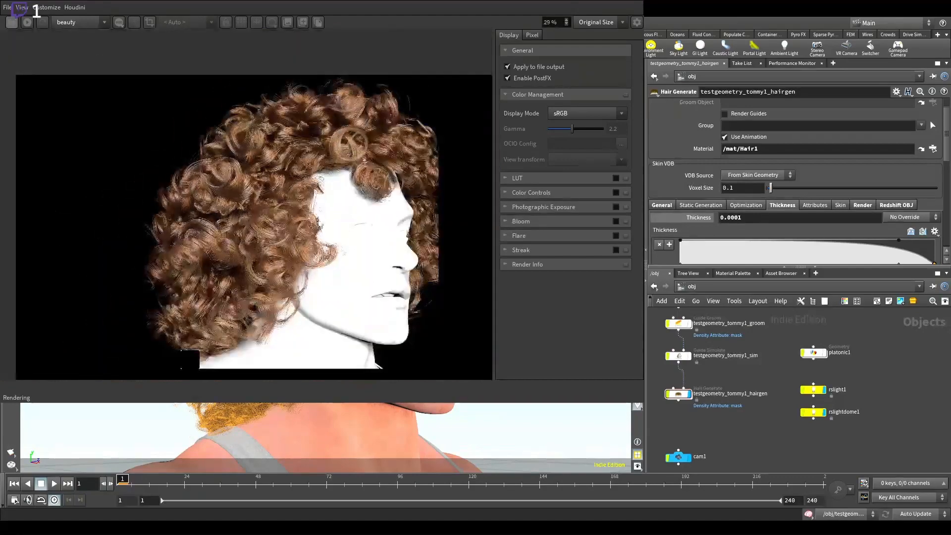
Inspect the curls behind the face and at the back of the head, then view the nearly full render.
{"action": "middle_click_drag", "start_coordinate": [338, 205], "coordinate": [297, 181]}
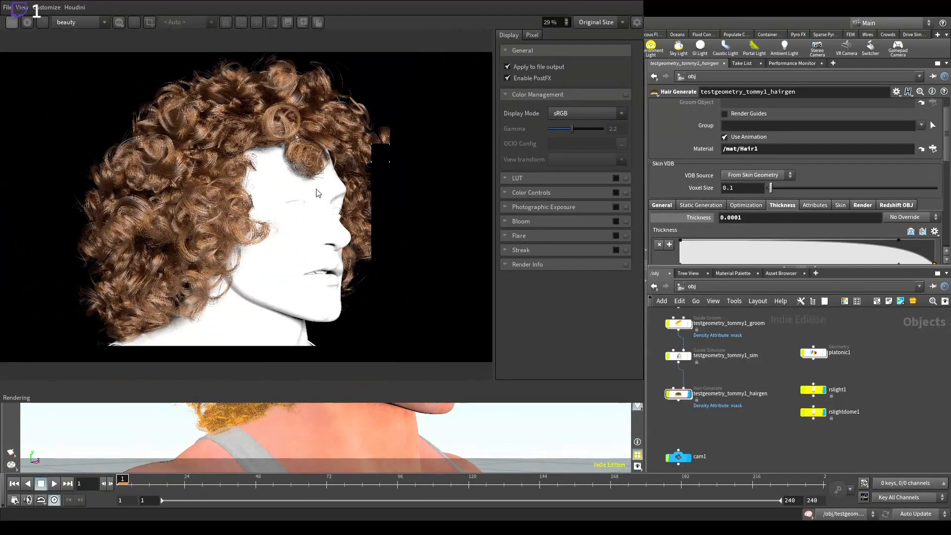
{"action": "scroll", "coordinate": [385, 225], "scroll_direction": "up", "scroll_amount": 3}
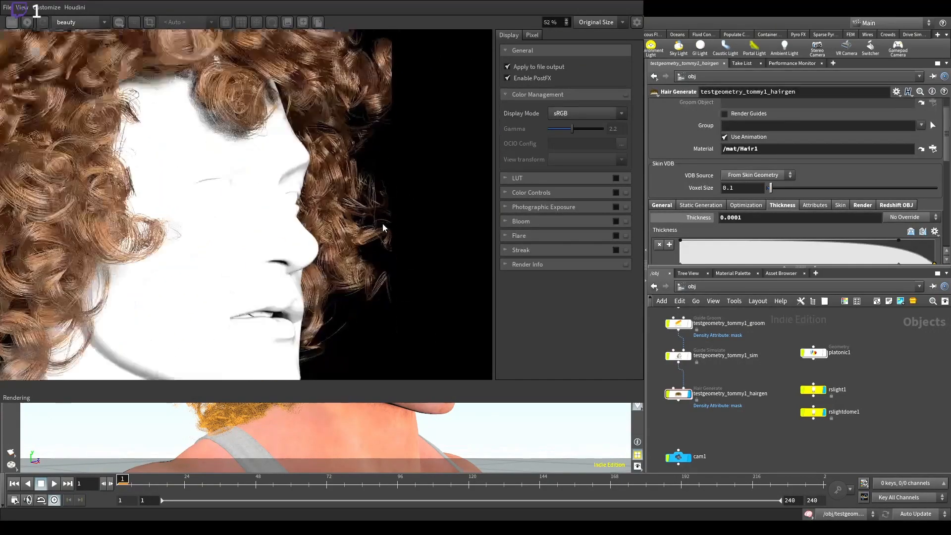
{"action": "scroll", "coordinate": [384, 227], "scroll_direction": "down", "scroll_amount": 5}
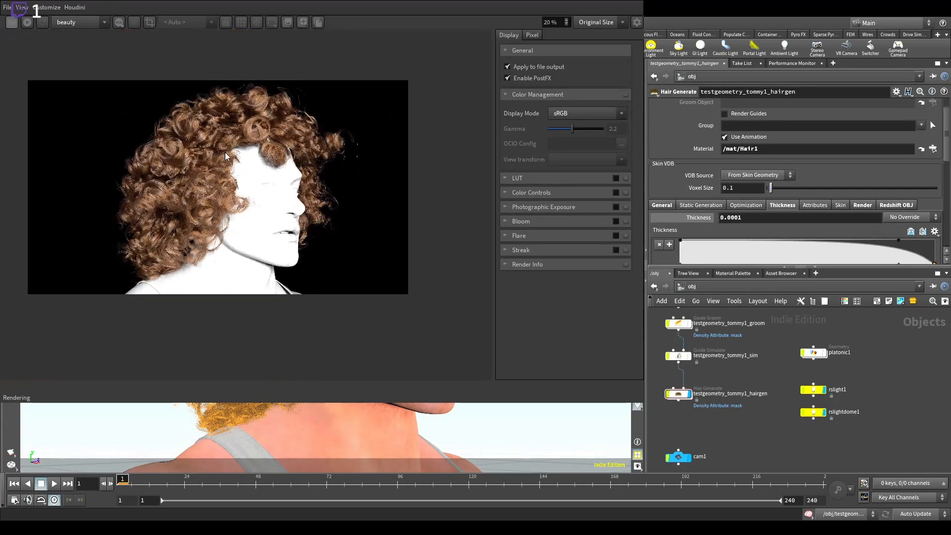
{"action": "scroll", "coordinate": [198, 148], "scroll_direction": "up", "scroll_amount": 5}
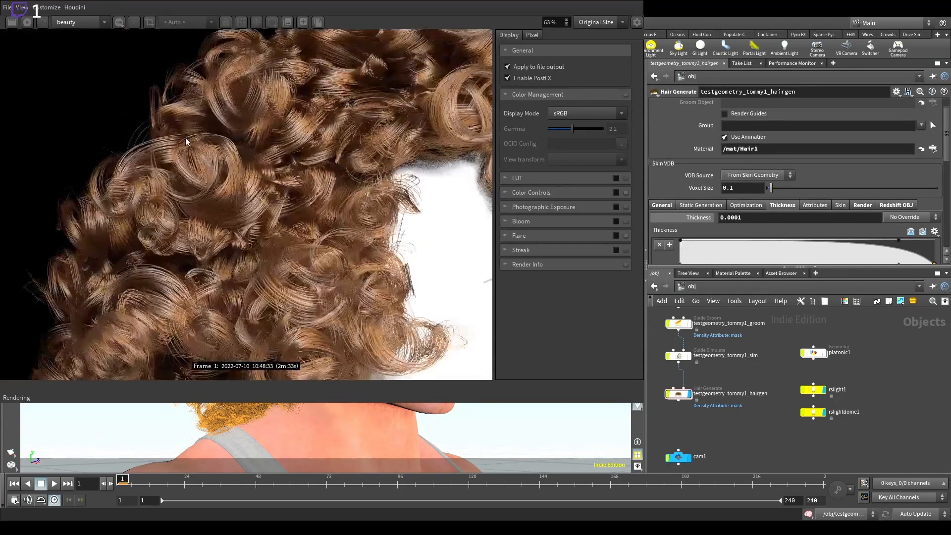
{"action": "scroll", "coordinate": [187, 141], "scroll_direction": "down", "scroll_amount": 4}
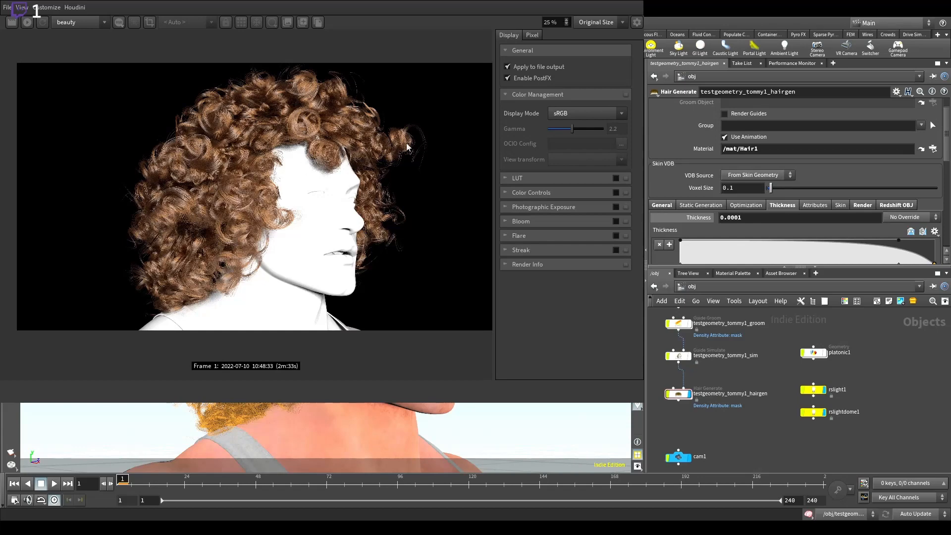
Return from the render view to the Houdini scene view and unlock cam1 from the view.
{"action": "left_click", "coordinate": [743, 87]}
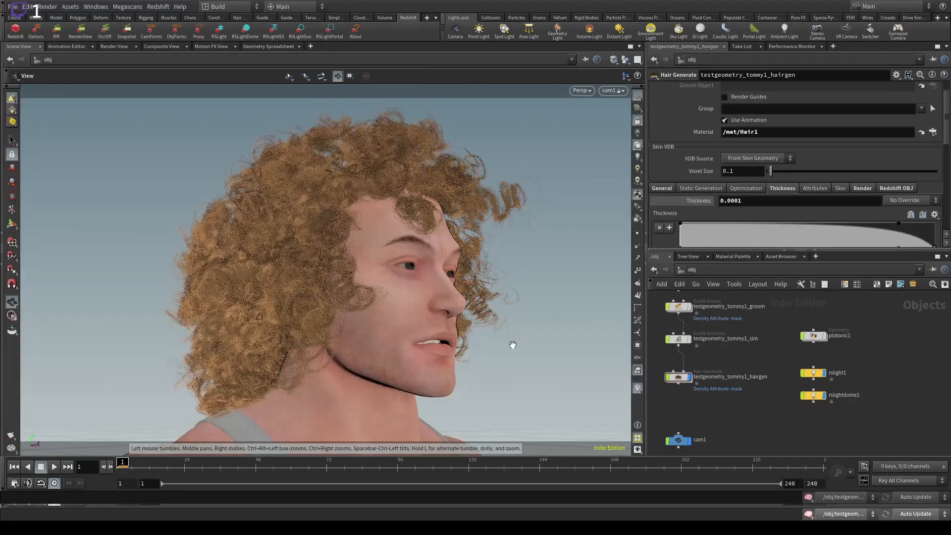
{"action": "left_click", "coordinate": [638, 120]}
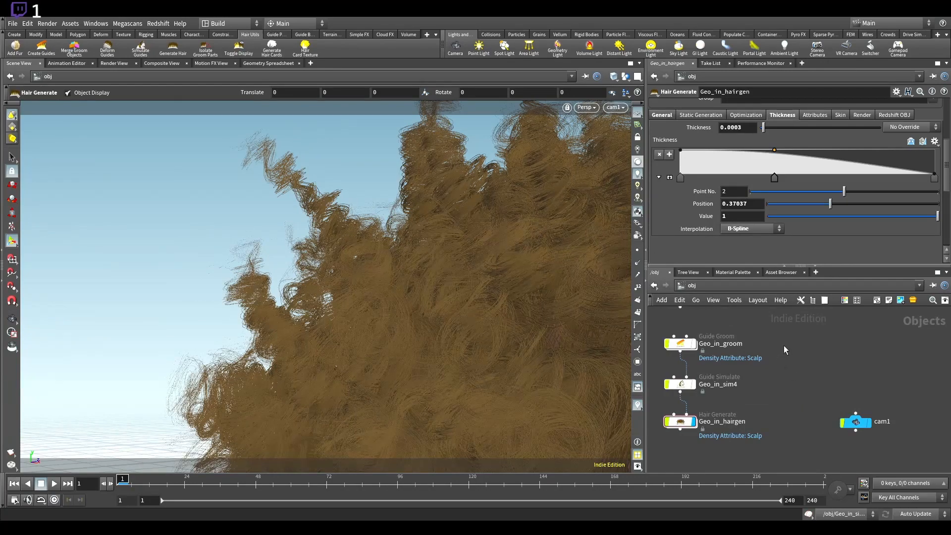
Leave the close-up cam1 view of the Geo_in_hairgen hair and bring the character's face into view.
{"action": "right_click_drag", "start_coordinate": [446, 233], "coordinate": [467, 310], "text": "alt"}
{"action": "left_click_drag", "start_coordinate": [467, 309], "coordinate": [420, 299]}
{"action": "left_click_drag", "start_coordinate": [262, 199], "coordinate": [75, 213]}
{"action": "right_click_drag", "start_coordinate": [291, 194], "coordinate": [888, 274]}
{"action": "right_click_drag", "start_coordinate": [456, 315], "coordinate": [103, 372]}
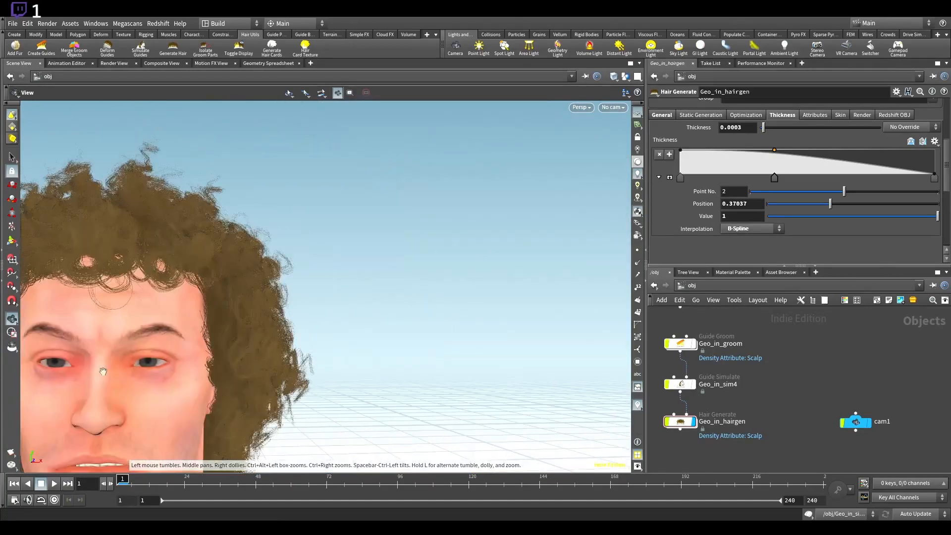
Examine the Geo_in_hairgen curly hairstyle from the side, back and front of the character's head.
{"action": "middle_click_drag", "start_coordinate": [193, 280], "coordinate": [386, 198]}
{"action": "left_click_drag", "start_coordinate": [386, 198], "coordinate": [357, 202]}
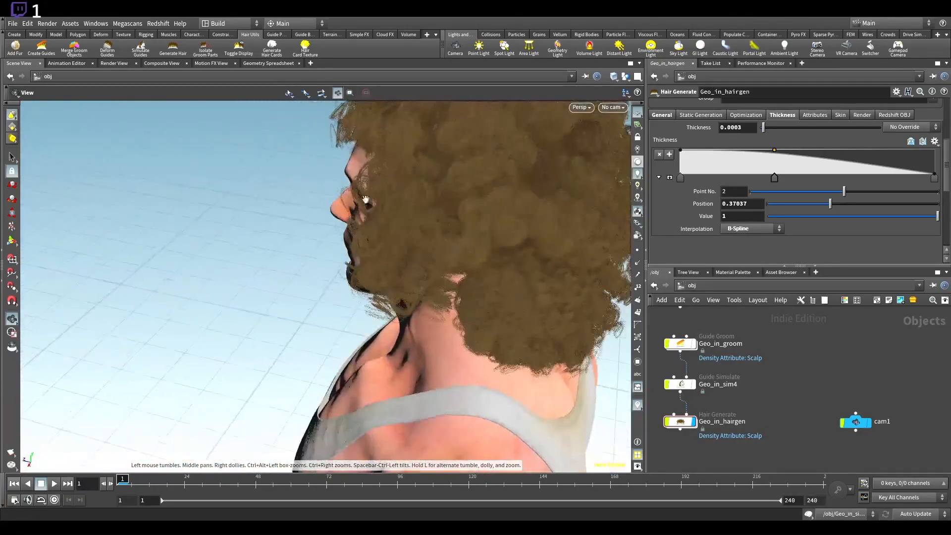
{"action": "right_click_drag", "start_coordinate": [498, 208], "coordinate": [552, 215]}
{"action": "left_click_drag", "start_coordinate": [551, 214], "coordinate": [573, 206]}
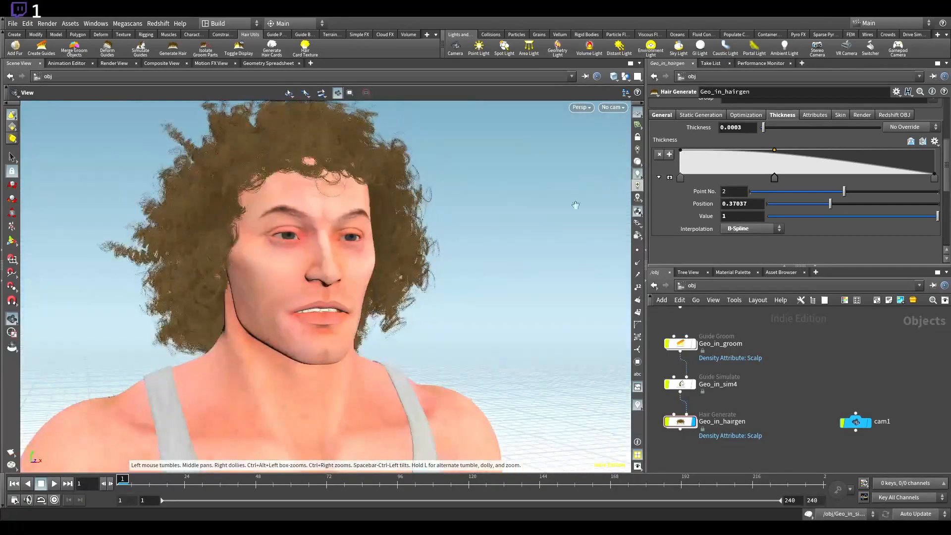
{"action": "middle_click_drag", "start_coordinate": [312, 222], "coordinate": [366, 254]}
{"action": "left_click_drag", "start_coordinate": [366, 253], "coordinate": [219, 239]}
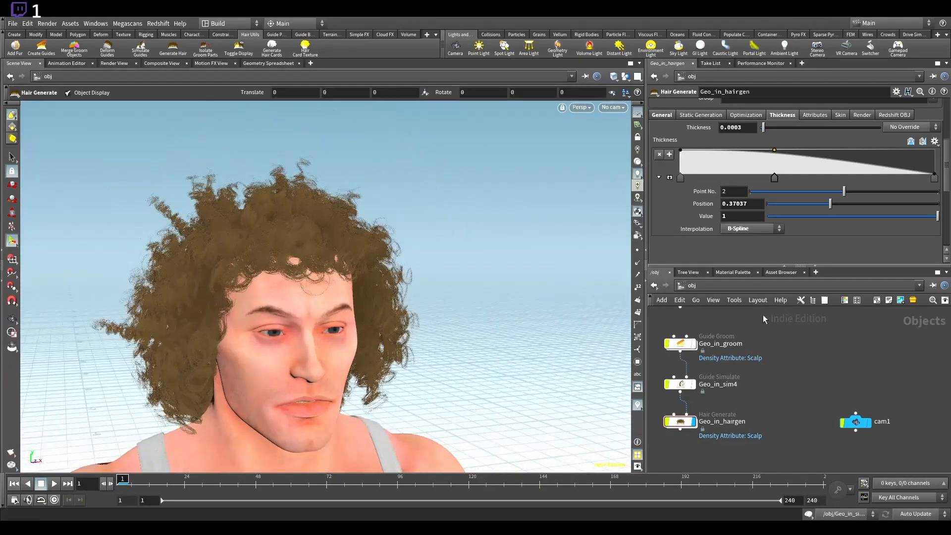
Review the start of the hair setup by selecting the Geo_in_groom guides and the Geo_in character mesh in the object network.
{"action": "middle_click_drag", "start_coordinate": [763, 314], "coordinate": [770, 406]}
{"action": "left_click_drag", "start_coordinate": [783, 385], "coordinate": [688, 439]}
{"action": "left_click", "coordinate": [765, 376]}
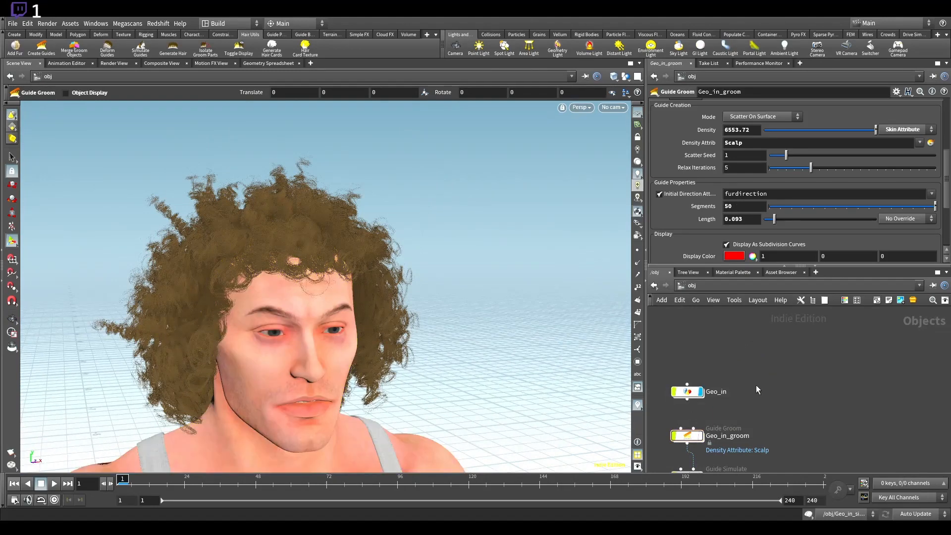
{"action": "left_click_drag", "start_coordinate": [772, 347], "coordinate": [614, 416]}
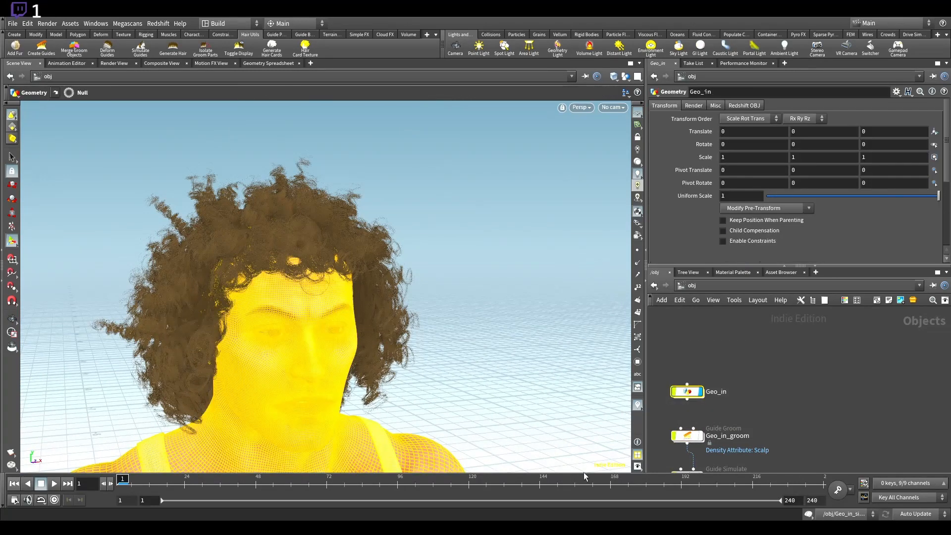
{"action": "left_click_drag", "start_coordinate": [816, 332], "coordinate": [653, 374]}
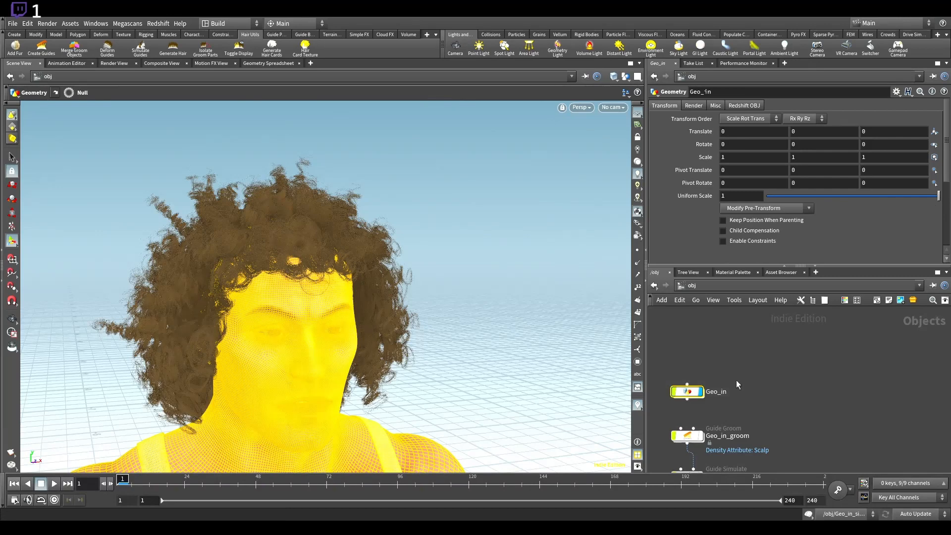
{"action": "left_click", "coordinate": [819, 372]}
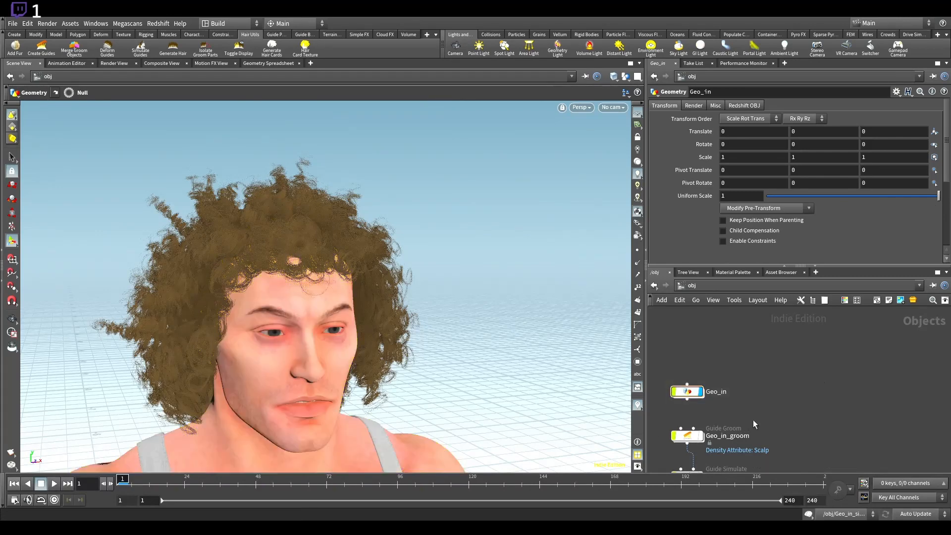
{"action": "middle_click_drag", "start_coordinate": [753, 420], "coordinate": [803, 394]}
{"action": "left_click_drag", "start_coordinate": [839, 327], "coordinate": [674, 382]}
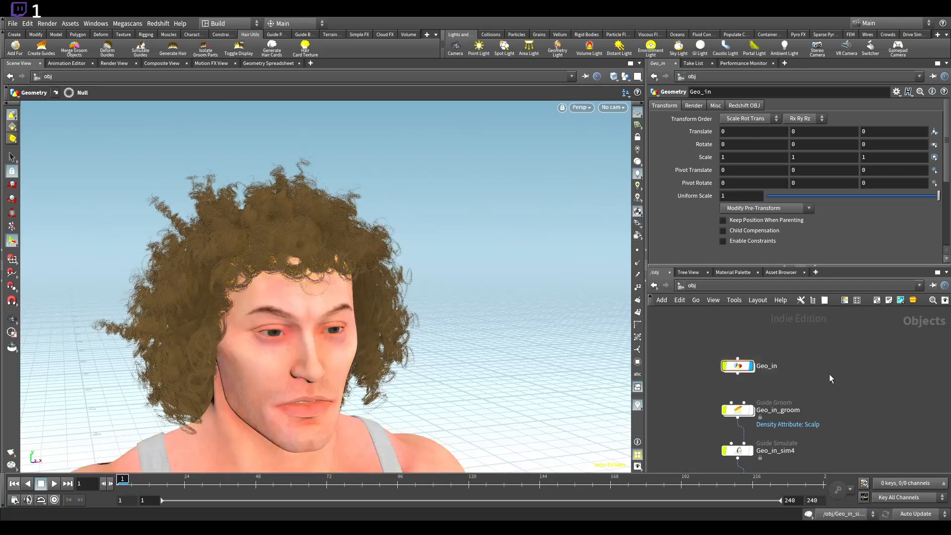
Examine the testgeometry_tommy1, subdivide1 and attribpaint1 Scalp nodes inside the Geo_in network.
{"action": "double_click", "coordinate": [740, 367]}
{"action": "left_click", "coordinate": [741, 339]}
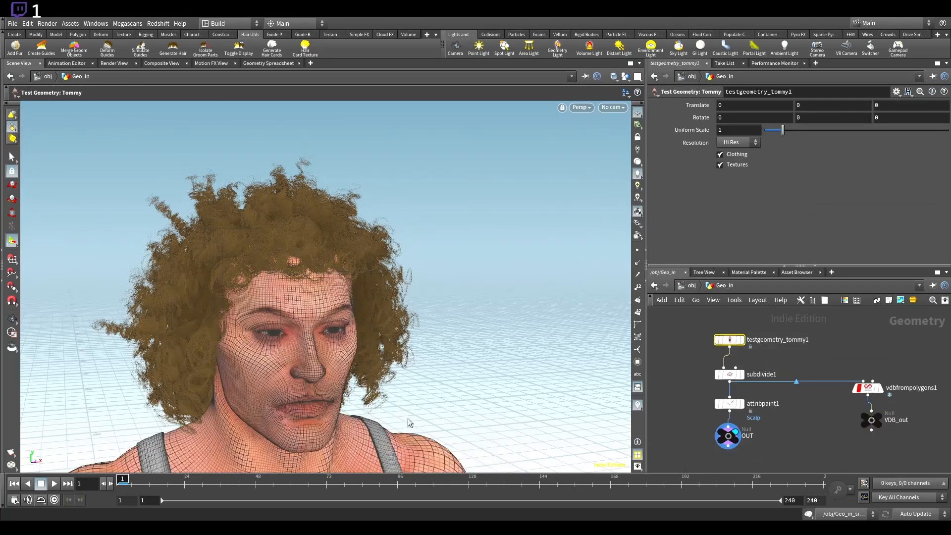
{"action": "left_click", "coordinate": [688, 414]}
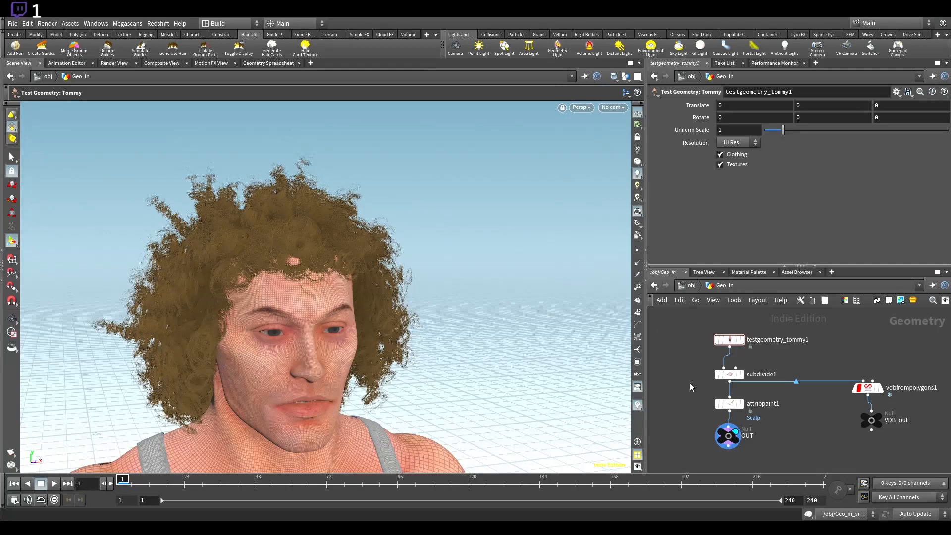
{"action": "left_click", "coordinate": [729, 374]}
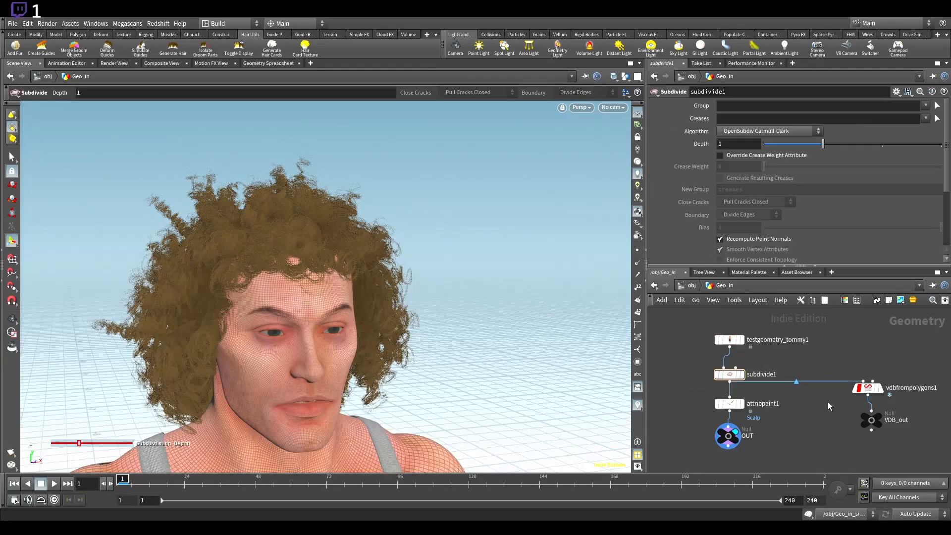
{"action": "left_click_drag", "start_coordinate": [783, 411], "coordinate": [740, 409]}
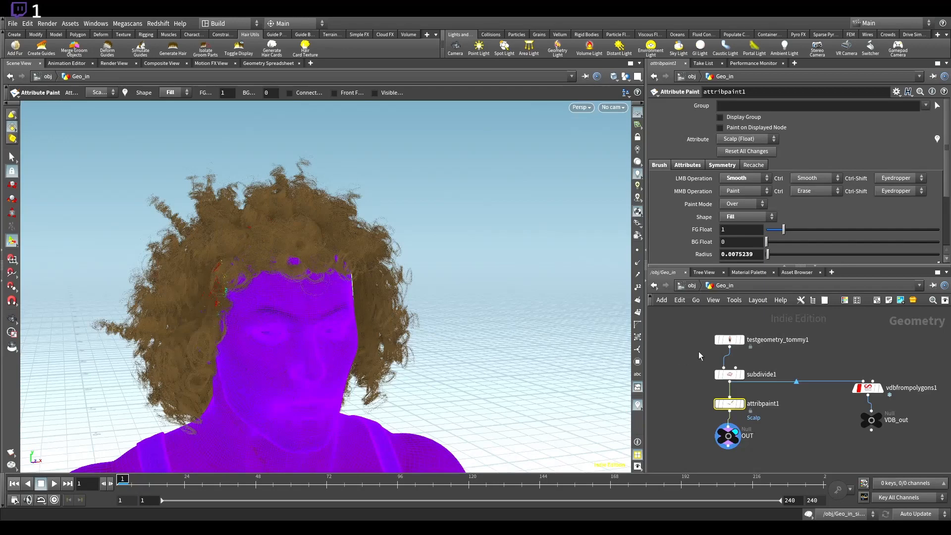
{"action": "left_click", "coordinate": [676, 346]}
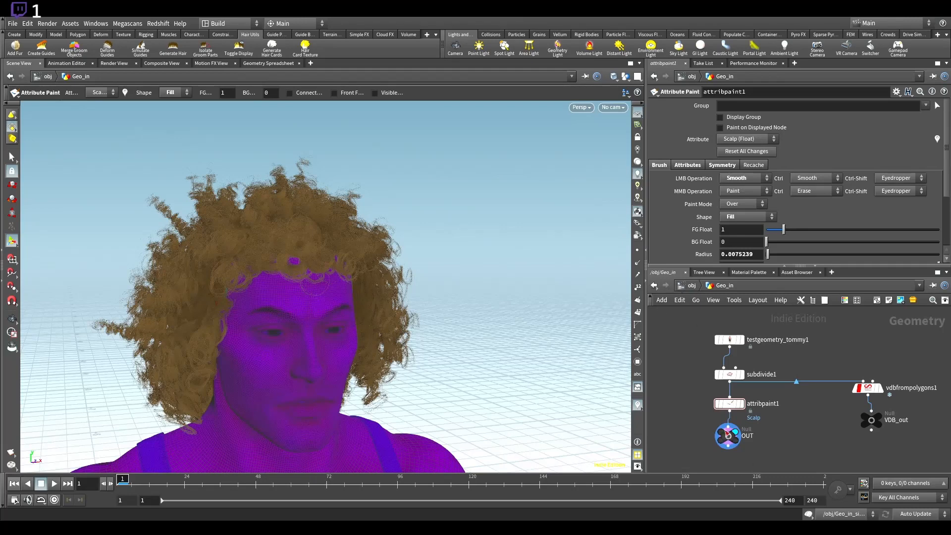
Return to the object level and review the guide creation settings of Geo_in_groom.
{"action": "left_click", "coordinate": [684, 286]}
{"action": "left_click", "coordinate": [736, 409]}
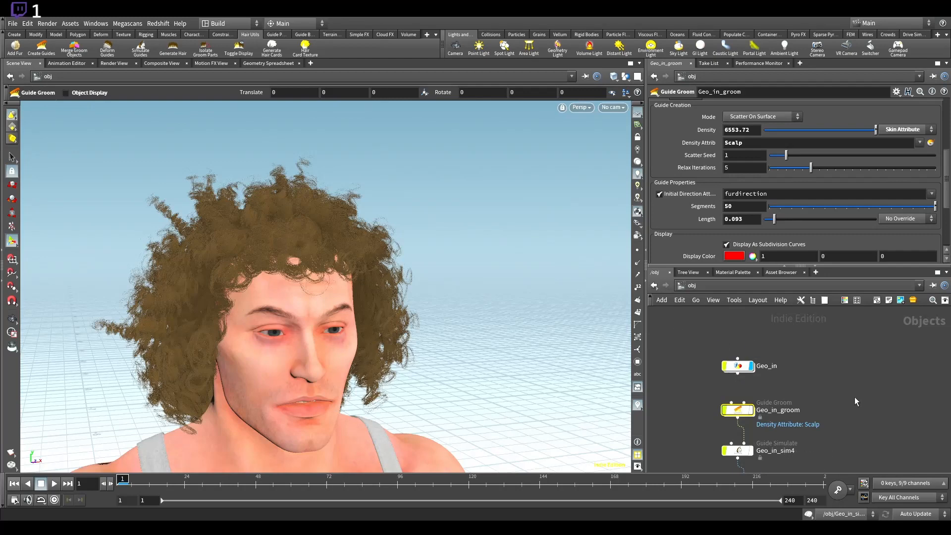
{"action": "scroll", "coordinate": [714, 191], "scroll_direction": "down", "scroll_amount": 3}
{"action": "scroll", "coordinate": [721, 181], "scroll_direction": "up", "scroll_amount": 4}
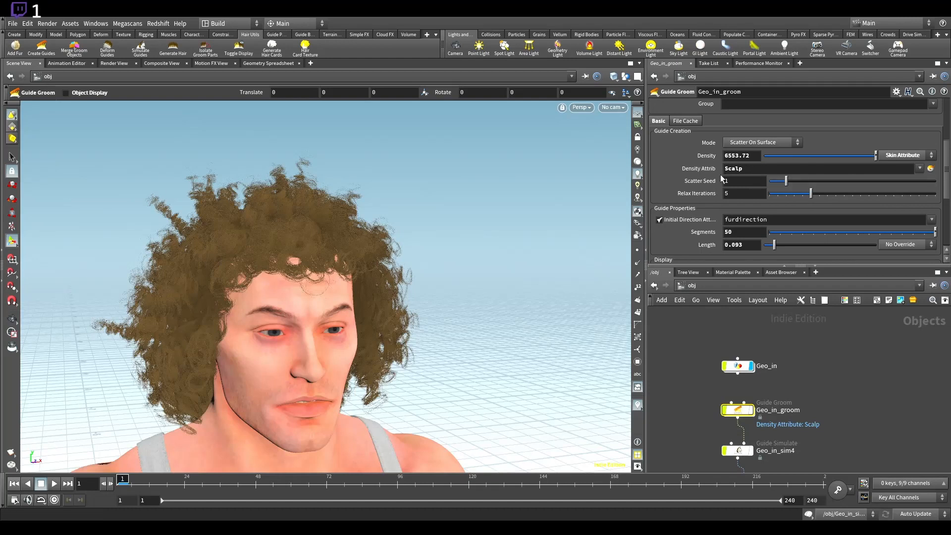
{"action": "left_click", "coordinate": [865, 399]}
{"action": "middle_click_drag", "start_coordinate": [851, 416], "coordinate": [854, 388]}
Inspect the groombear1 guide grooming and the hairclump1 curling settings inside the Geo_in_groom network.
{"action": "double_click", "coordinate": [744, 385]}
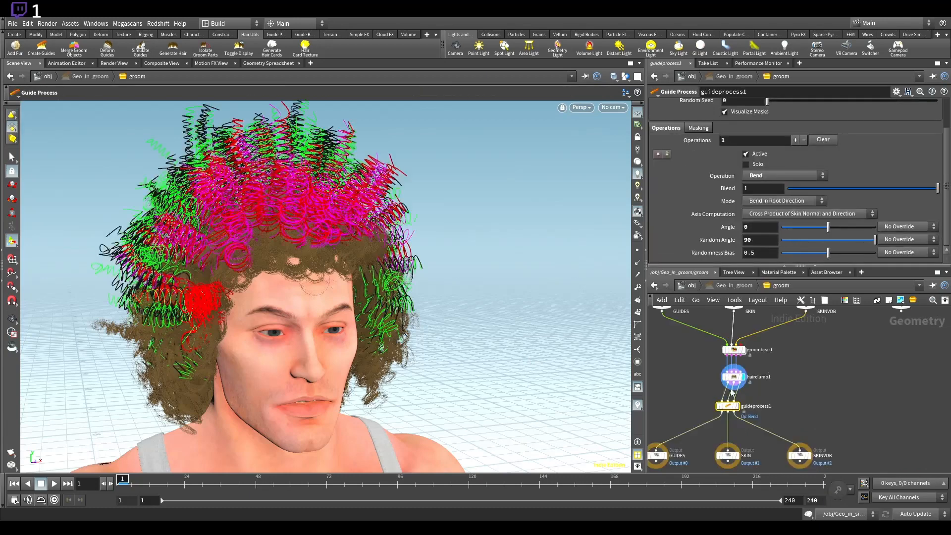
{"action": "left_click", "coordinate": [737, 352]}
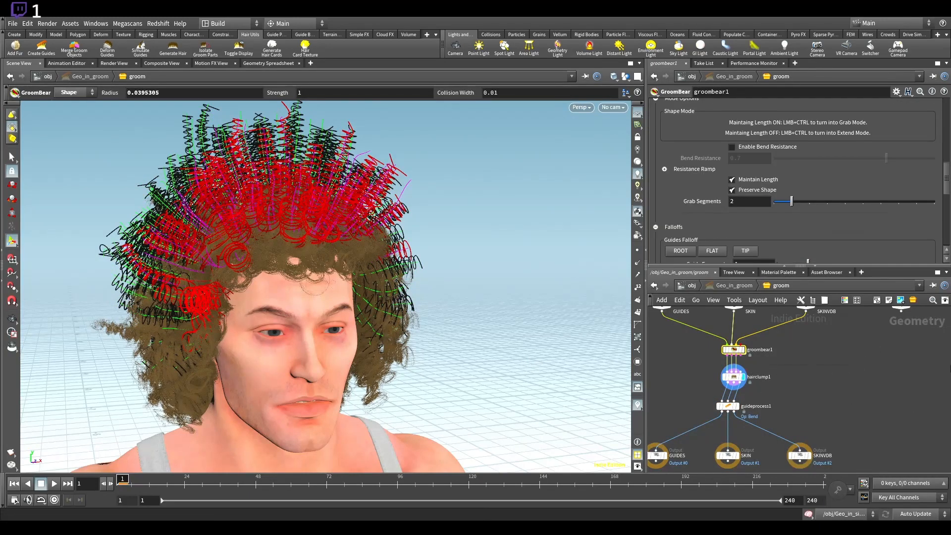
{"action": "left_click", "coordinate": [895, 387]}
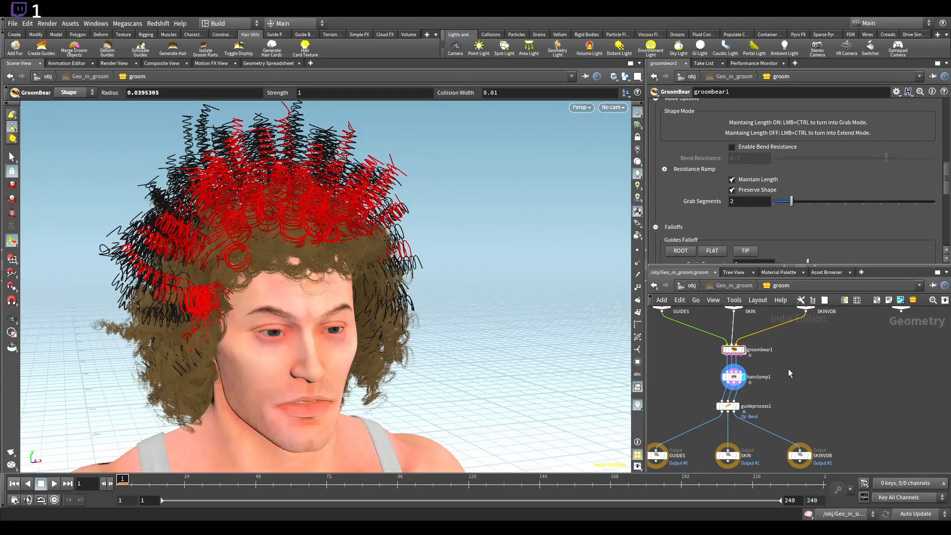
{"action": "left_click", "coordinate": [733, 377]}
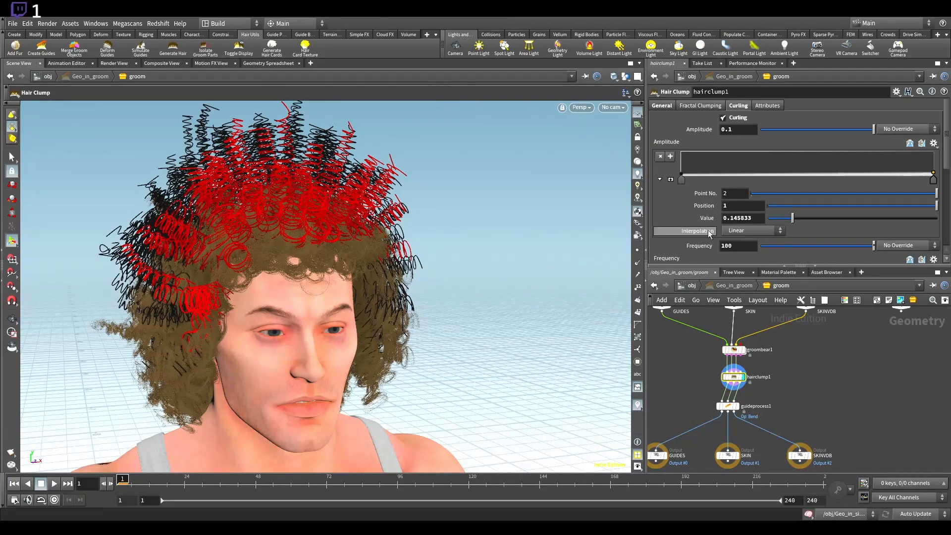
Revisit the curled guides inside Geo_in_groom from the object level, then return to the object network.
{"action": "left_click", "coordinate": [690, 287]}
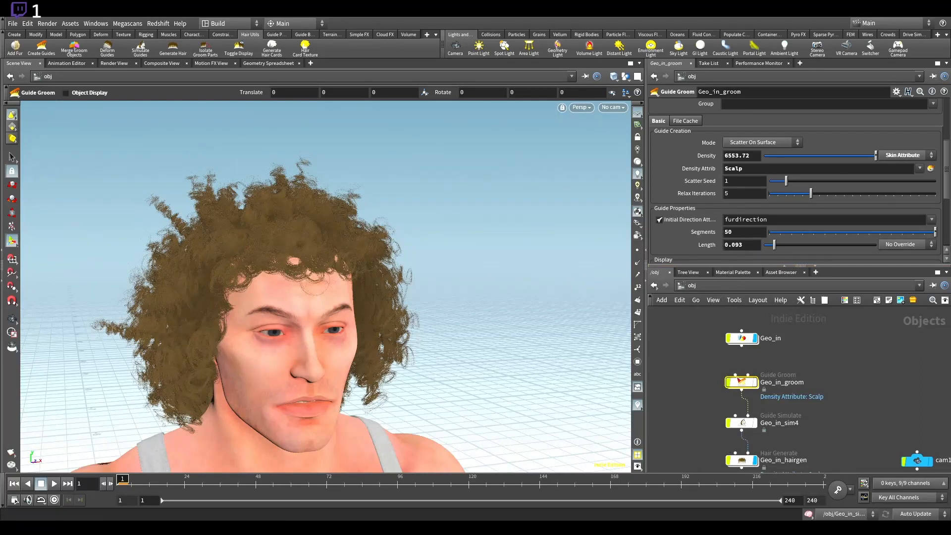
{"action": "mouse_move", "coordinate": [742, 383]}
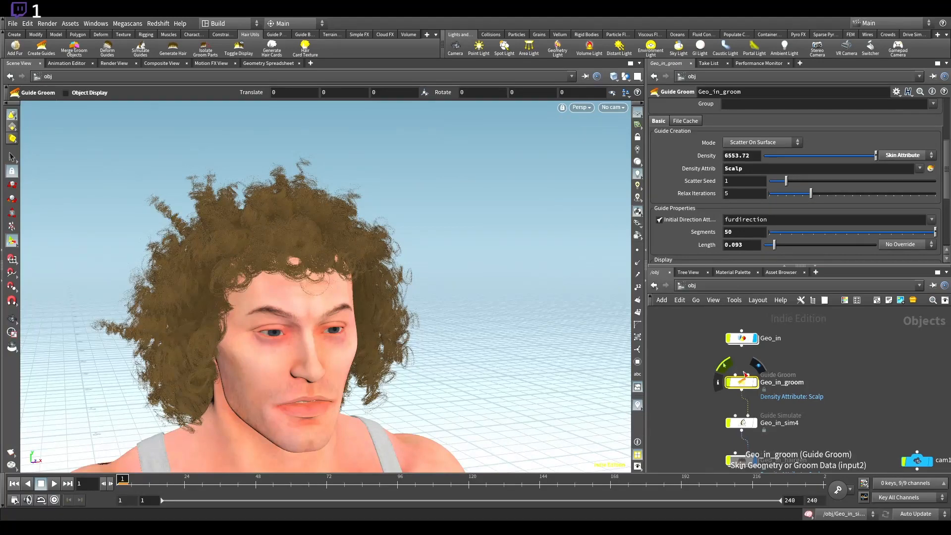
{"action": "double_click", "coordinate": [742, 382]}
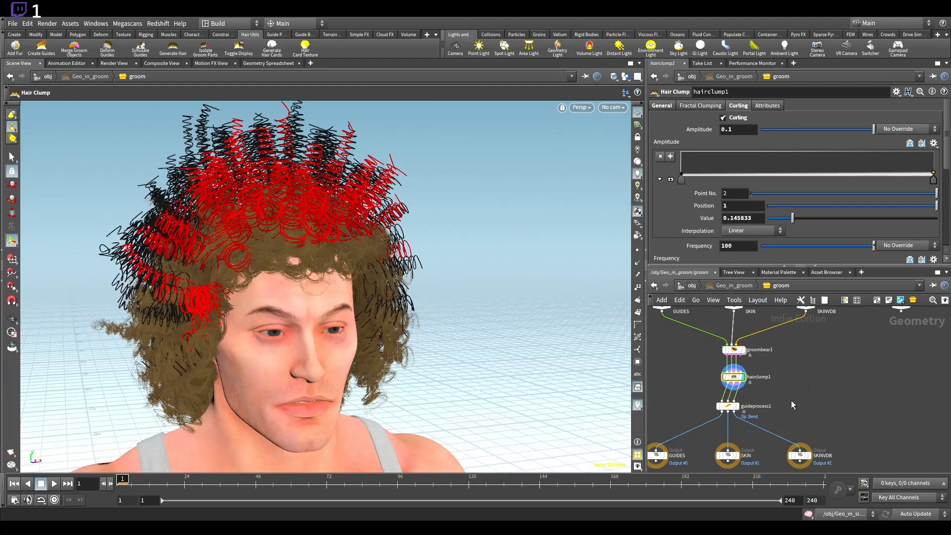
{"action": "left_click", "coordinate": [687, 286]}
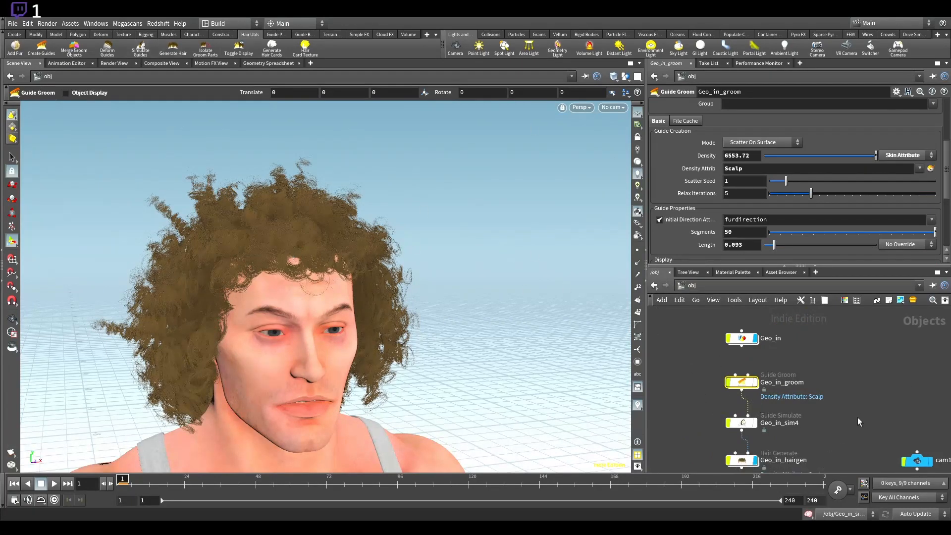
Review the Vellum constraint, physical and solver settings of the Geo_in_sim4 guide simulation.
{"action": "left_click", "coordinate": [742, 423]}
{"action": "scroll", "coordinate": [724, 211], "scroll_direction": "down", "scroll_amount": 5}
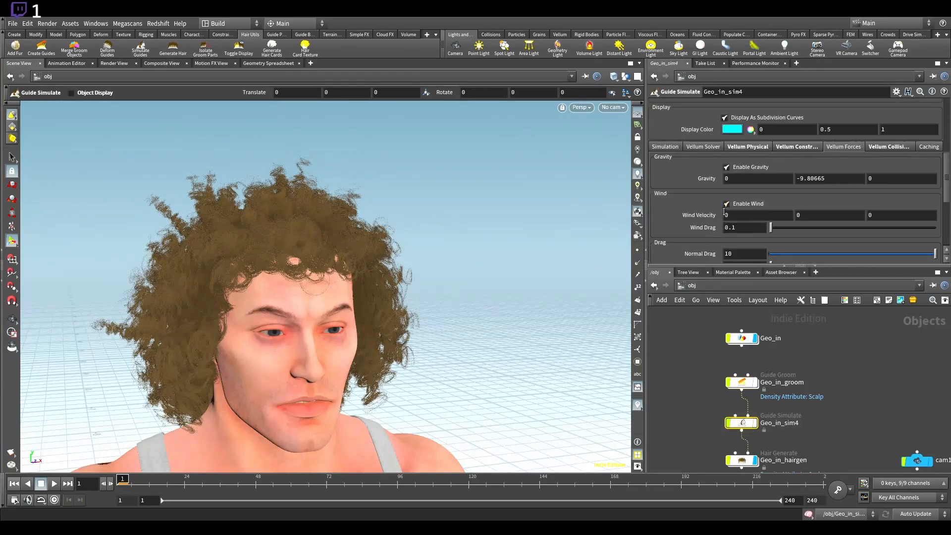
{"action": "left_click", "coordinate": [801, 149]}
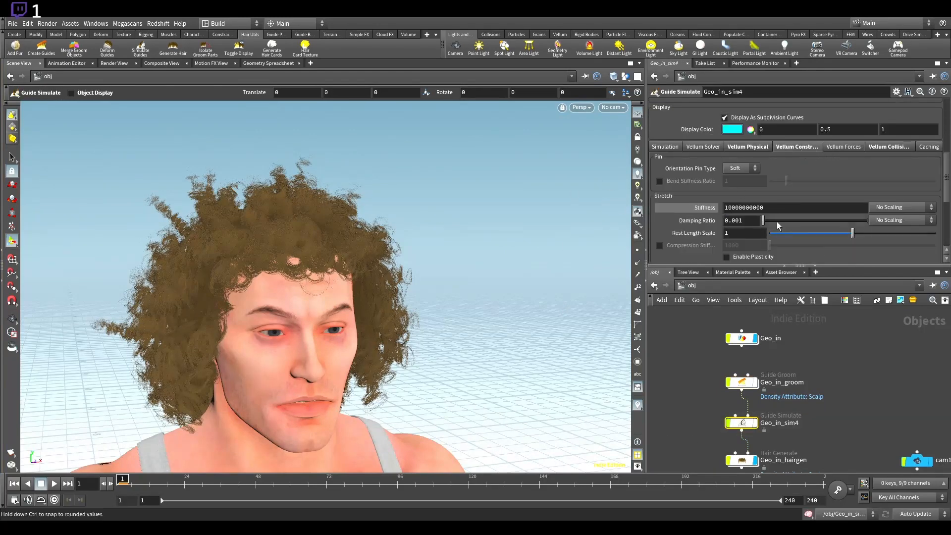
{"action": "scroll", "coordinate": [713, 203], "scroll_direction": "down", "scroll_amount": 3}
{"action": "scroll", "coordinate": [786, 215], "scroll_direction": "up", "scroll_amount": 3}
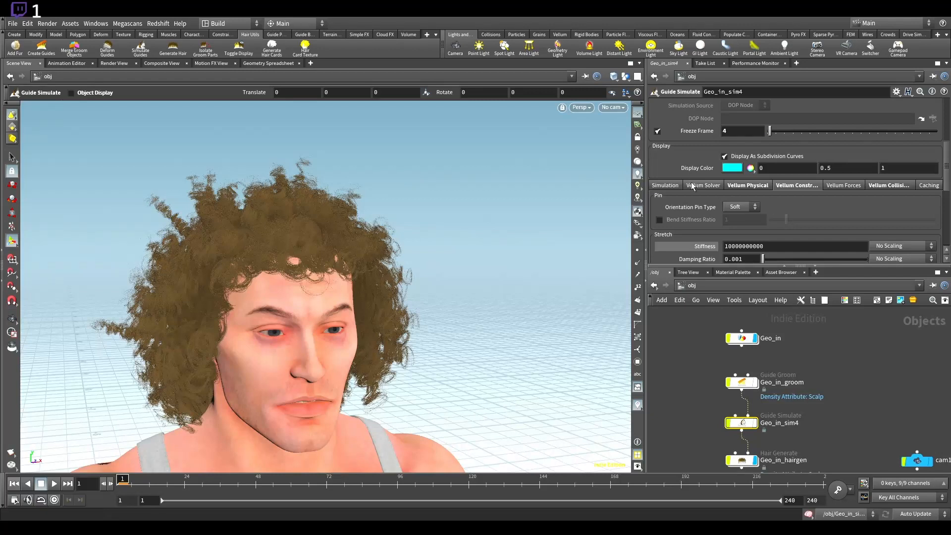
{"action": "left_click", "coordinate": [728, 186]}
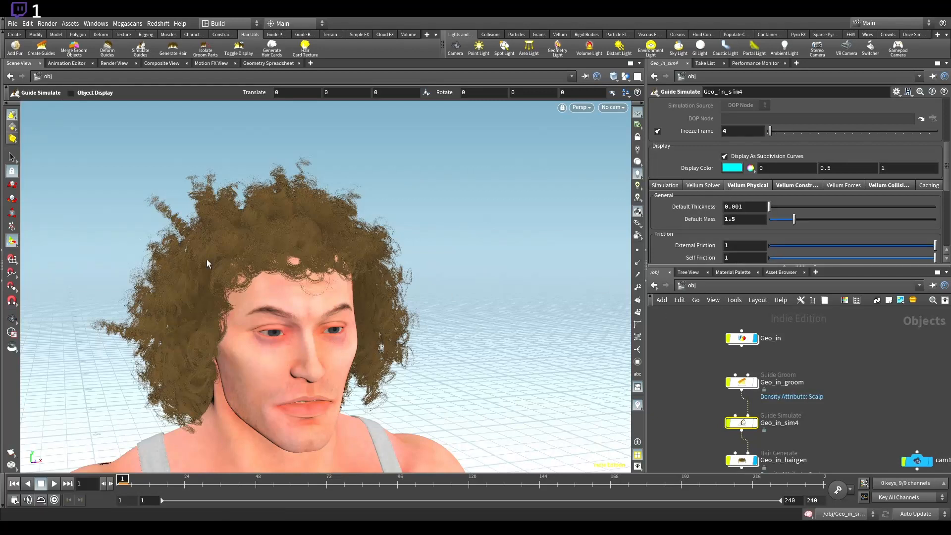
{"action": "left_click", "coordinate": [792, 185]}
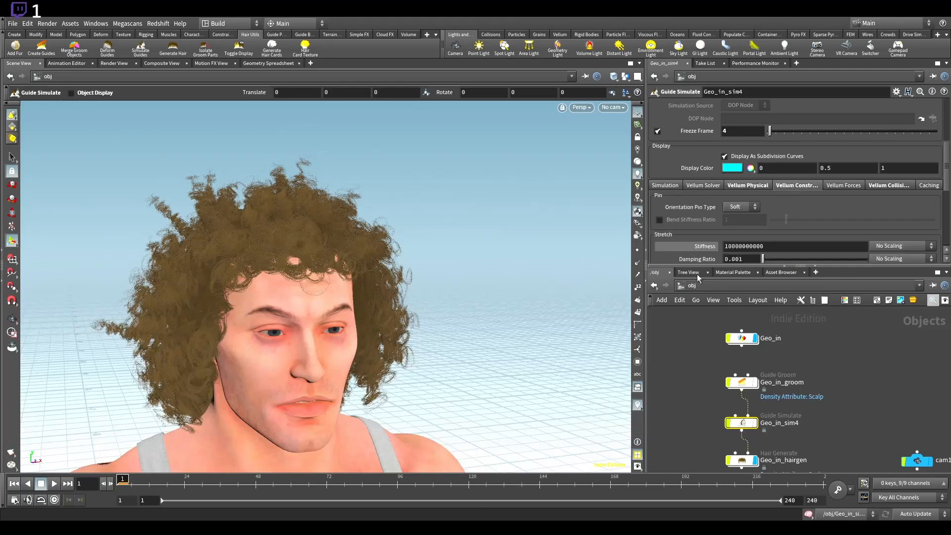
{"action": "scroll", "coordinate": [664, 210], "scroll_direction": "down", "scroll_amount": 4}
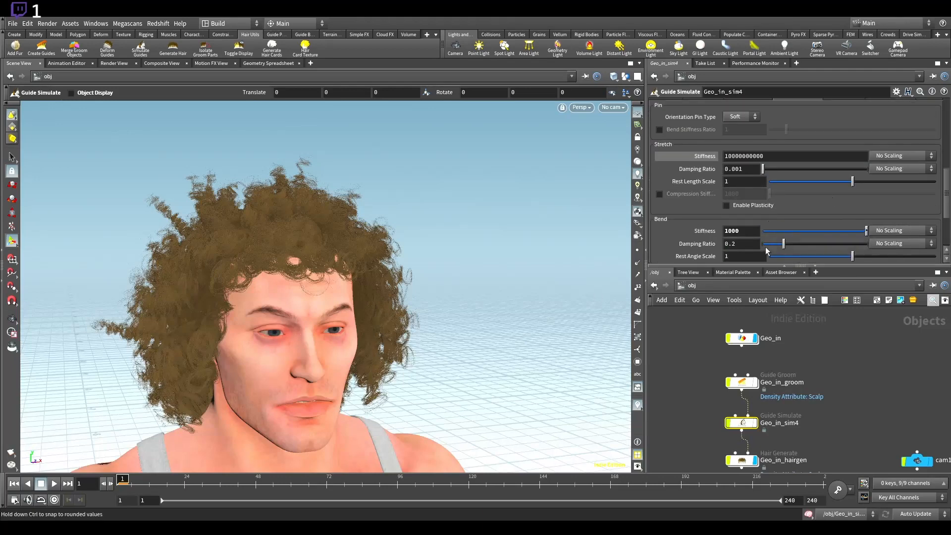
{"action": "scroll", "coordinate": [679, 229], "scroll_direction": "up", "scroll_amount": 2}
{"action": "scroll", "coordinate": [685, 216], "scroll_direction": "up", "scroll_amount": 3}
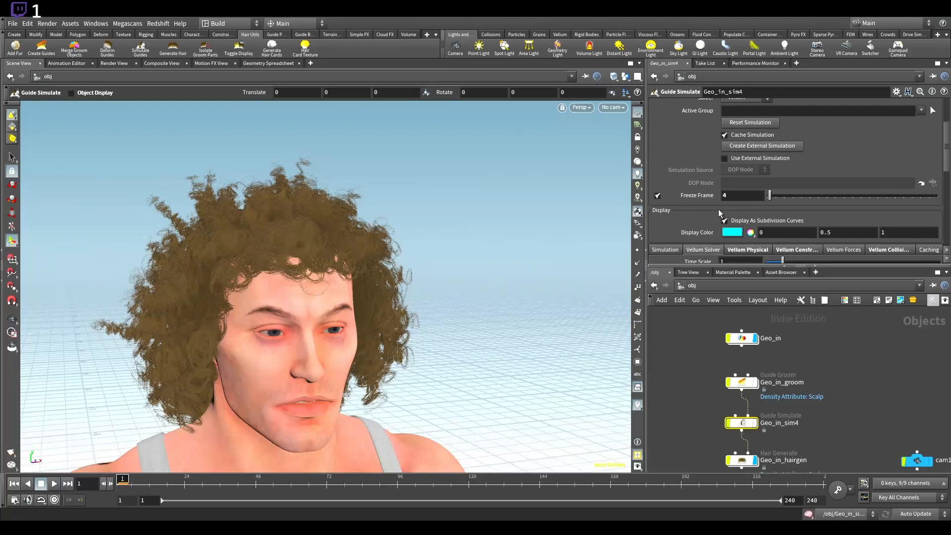
{"action": "scroll", "coordinate": [719, 213], "scroll_direction": "down", "scroll_amount": 3}
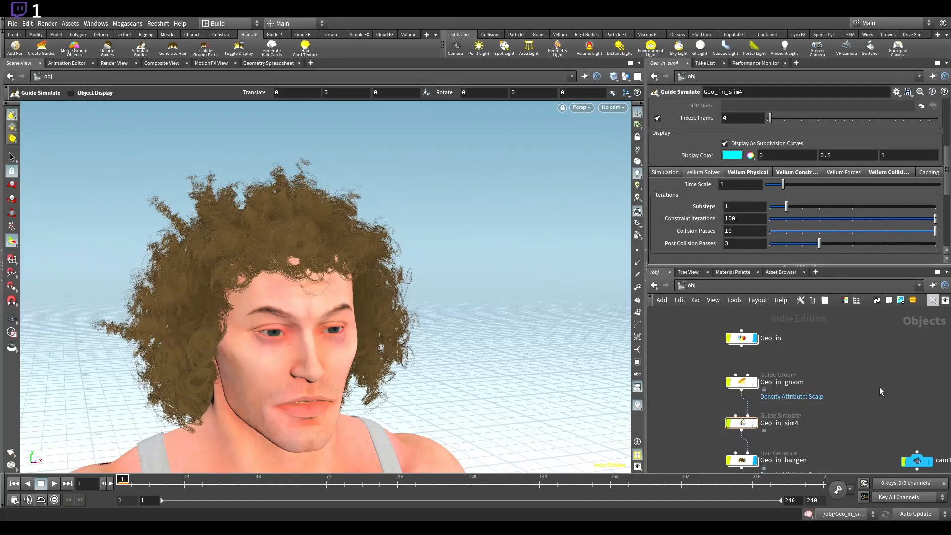
Disable External Collisions for the Geo_in_sim4 guide simulation and recheck its Vellum physical and solver settings.
{"action": "left_click", "coordinate": [891, 173]}
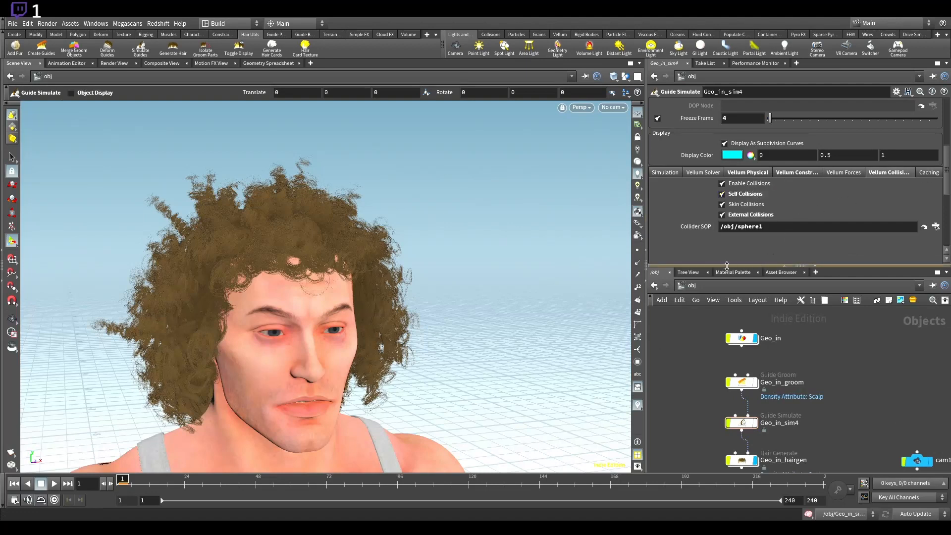
{"action": "left_click", "coordinate": [721, 214]}
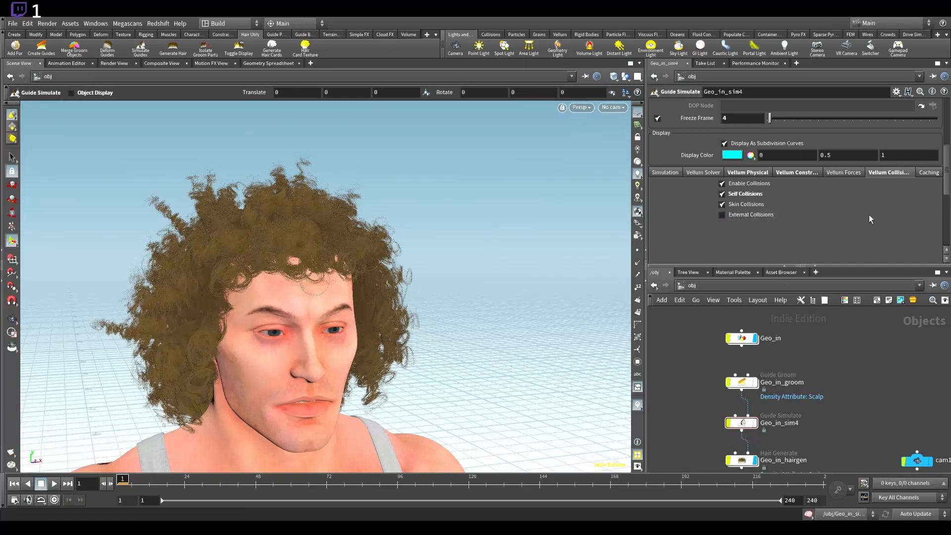
{"action": "left_click", "coordinate": [731, 174]}
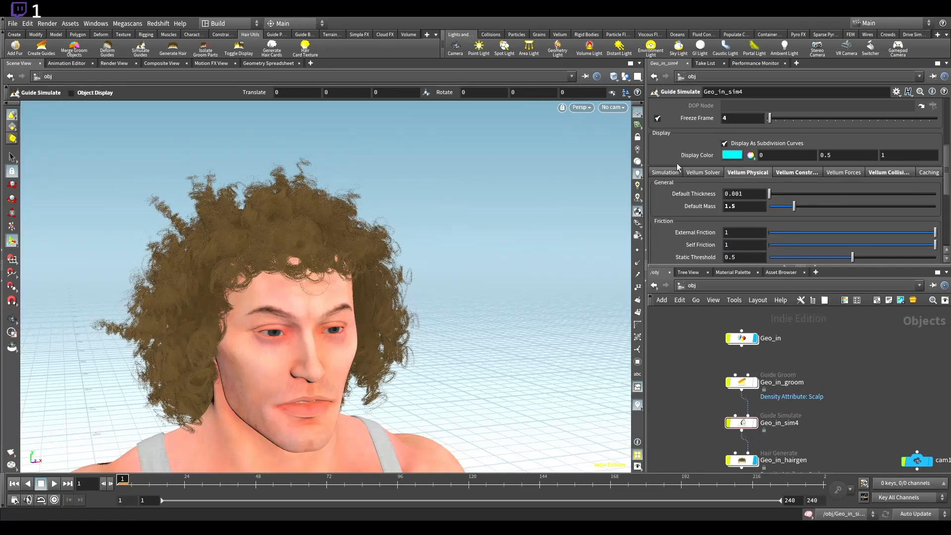
{"action": "left_click", "coordinate": [714, 173]}
{"action": "middle_click_drag", "start_coordinate": [861, 424], "coordinate": [835, 362]}
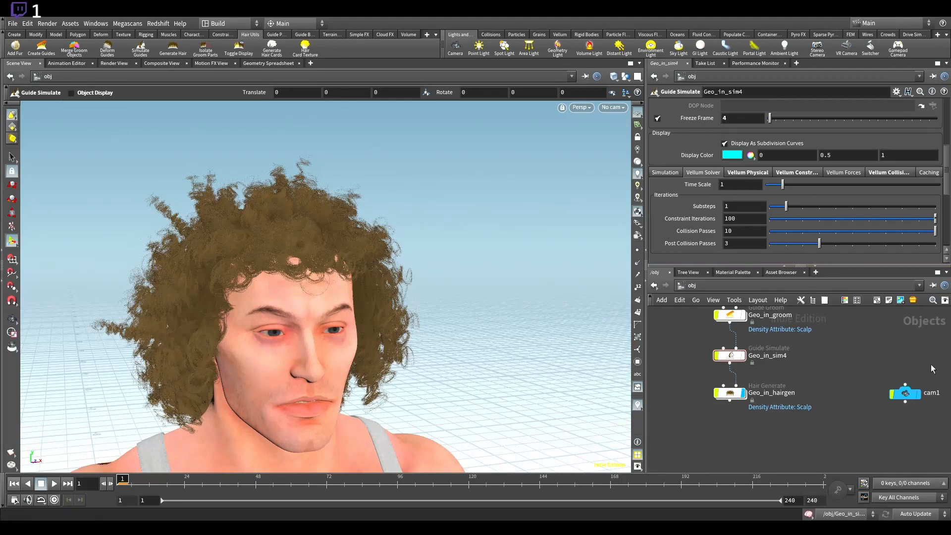
View the curly hair from below the character's face and select the Geo_in_hairgen object.
{"action": "key", "text": "Escape"}
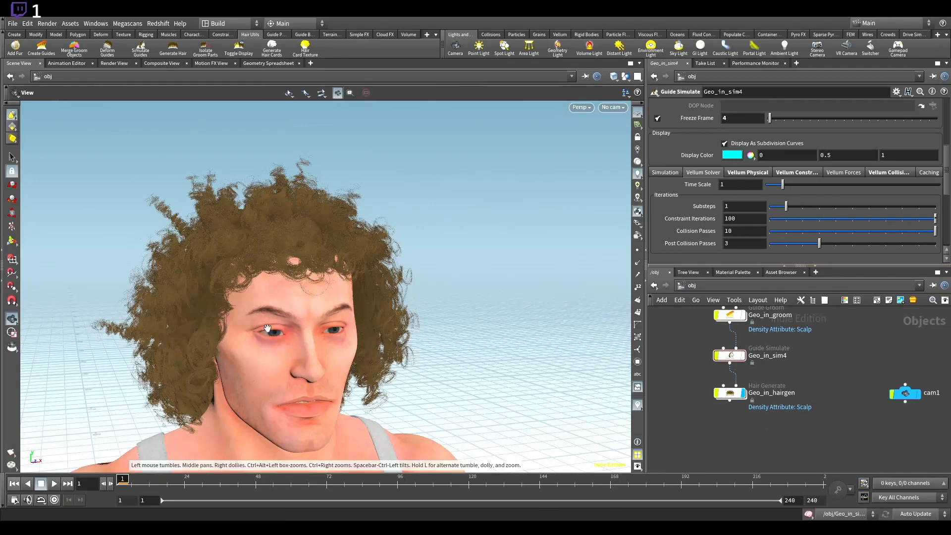
{"action": "left_click_drag", "start_coordinate": [287, 320], "coordinate": [330, 252]}
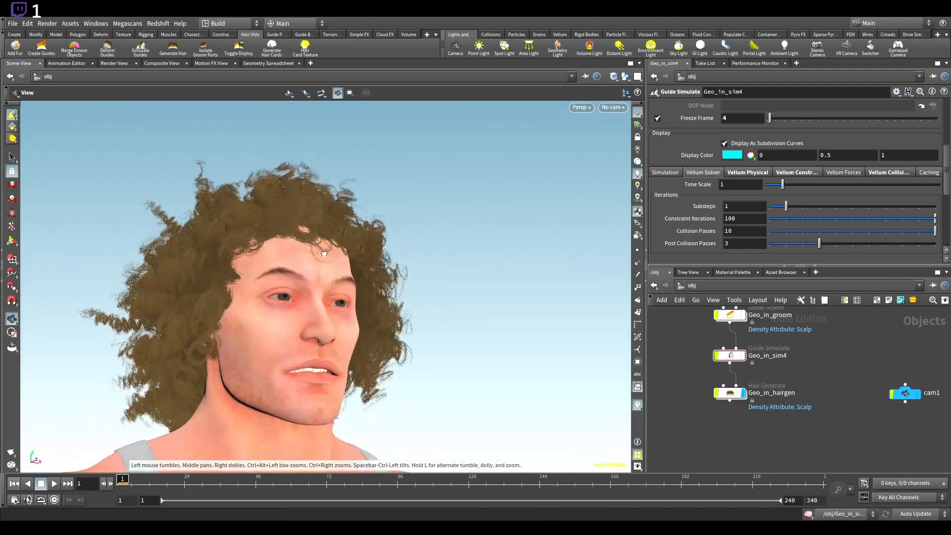
{"action": "left_click", "coordinate": [729, 392]}
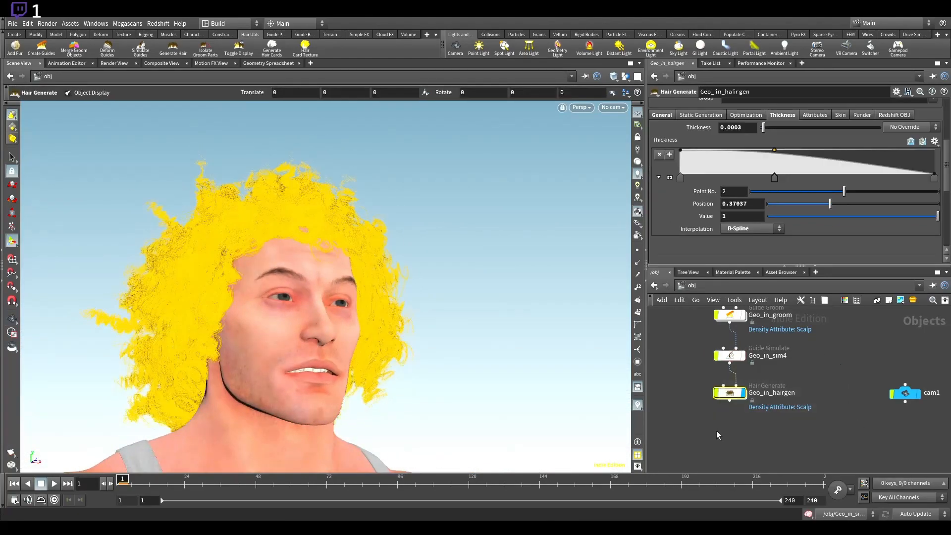
Open the modifier network inside Geo_in_hairgen and review the hairclump1 curling and guideprocess1 frizz settings.
{"action": "double_click", "coordinate": [729, 394]}
{"action": "middle_click_drag", "start_coordinate": [868, 387], "coordinate": [867, 388]}
{"action": "left_click_drag", "start_coordinate": [893, 350], "coordinate": [727, 372]}
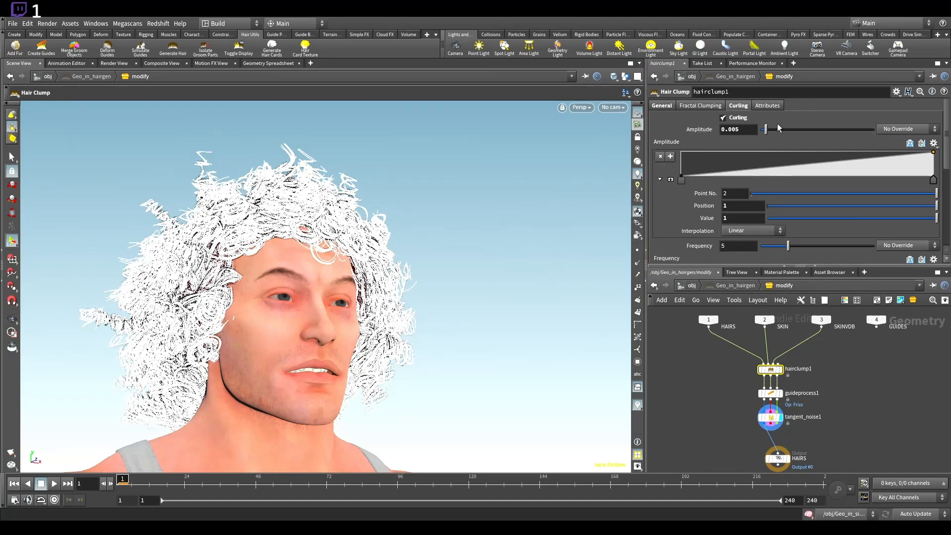
{"action": "left_click_drag", "start_coordinate": [901, 386], "coordinate": [689, 407]}
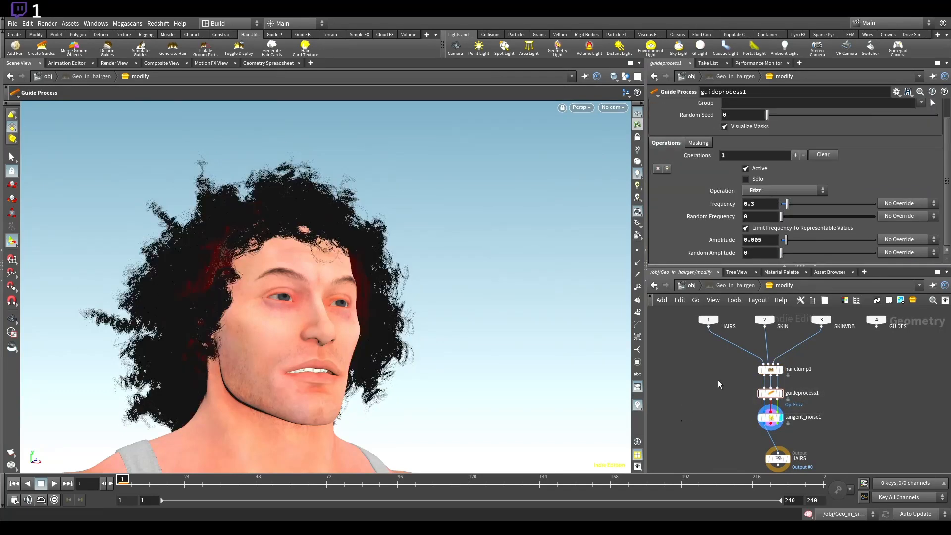
{"action": "key", "text": "Escape"}
{"action": "left_click_drag", "start_coordinate": [206, 198], "coordinate": [283, 265]}
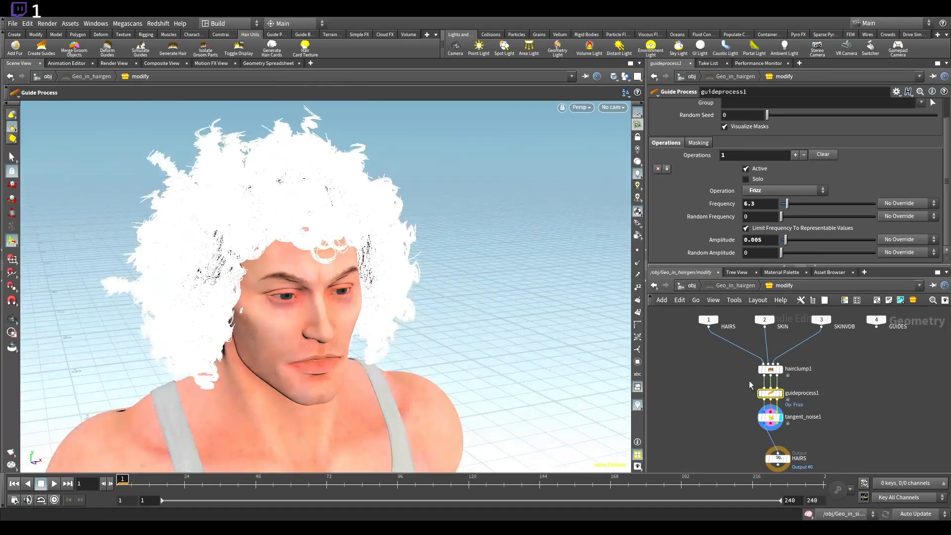
Display the guideprocess1 result on the head and review the curve mask settings of tangent_noise1.
{"action": "left_click", "coordinate": [781, 393]}
{"action": "left_click_drag", "start_coordinate": [352, 175], "coordinate": [294, 223]}
{"action": "left_click_drag", "start_coordinate": [863, 417], "coordinate": [693, 430]}
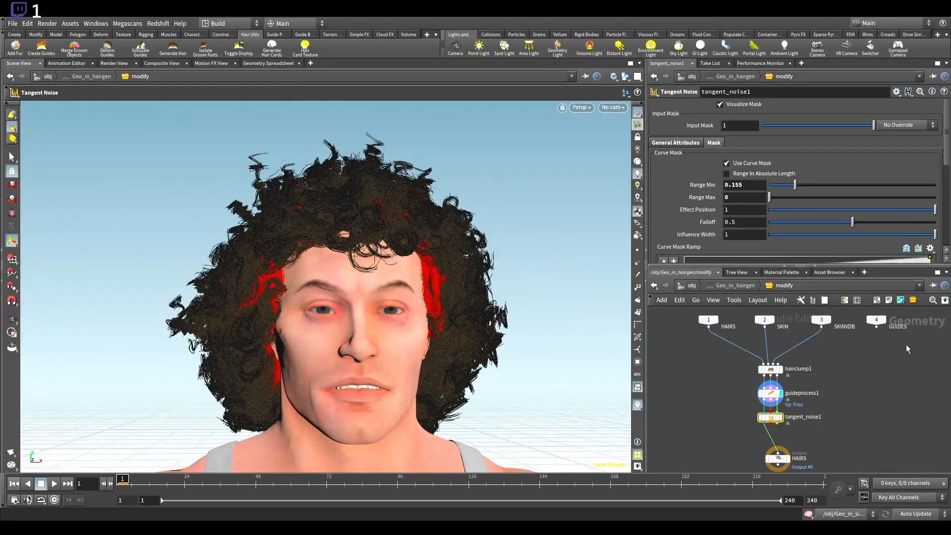
{"action": "left_click", "coordinate": [914, 412]}
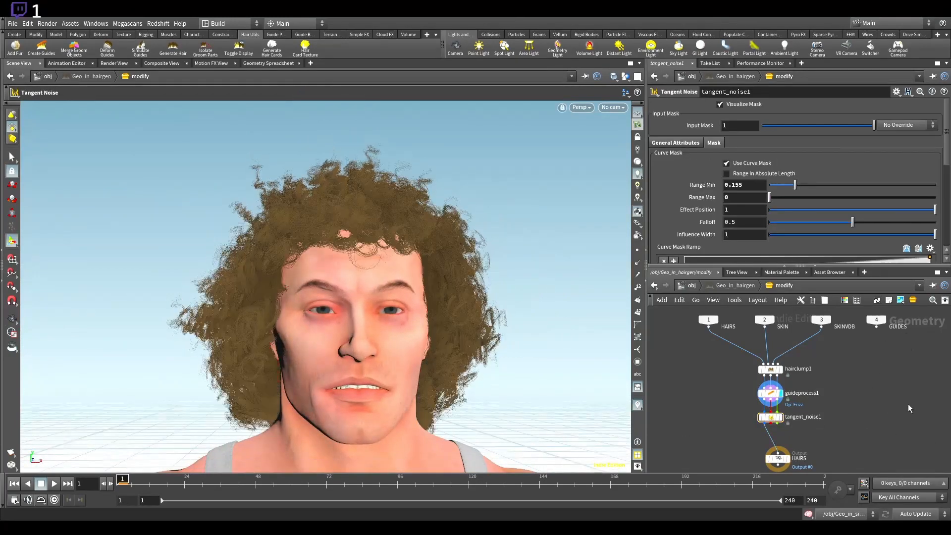
Return to the object network and enable Render Polygons as Hair in the Redshift object settings of Geo_in_hairgen.
{"action": "left_click", "coordinate": [692, 285]}
{"action": "left_click", "coordinate": [735, 441]}
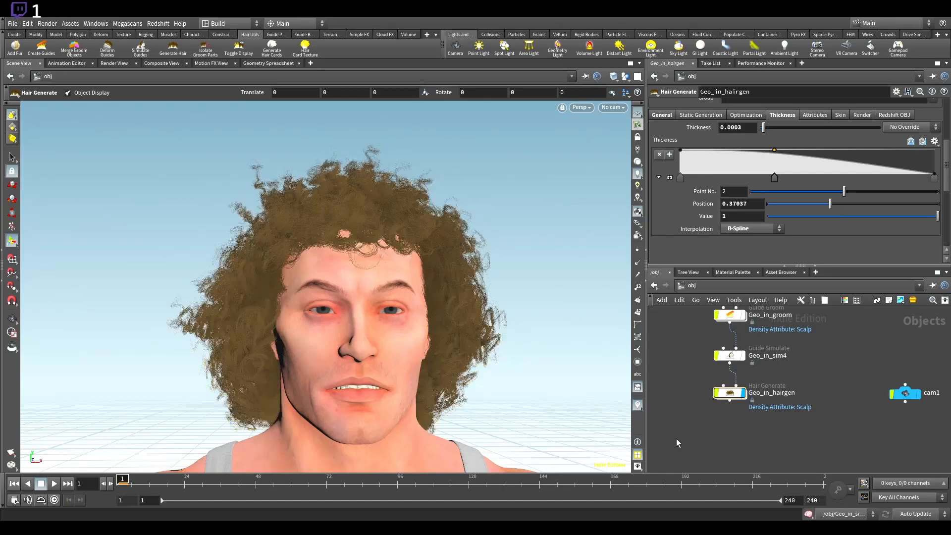
{"action": "left_click_drag", "start_coordinate": [675, 438], "coordinate": [765, 391]}
{"action": "scroll", "coordinate": [726, 167], "scroll_direction": "up", "scroll_amount": 5}
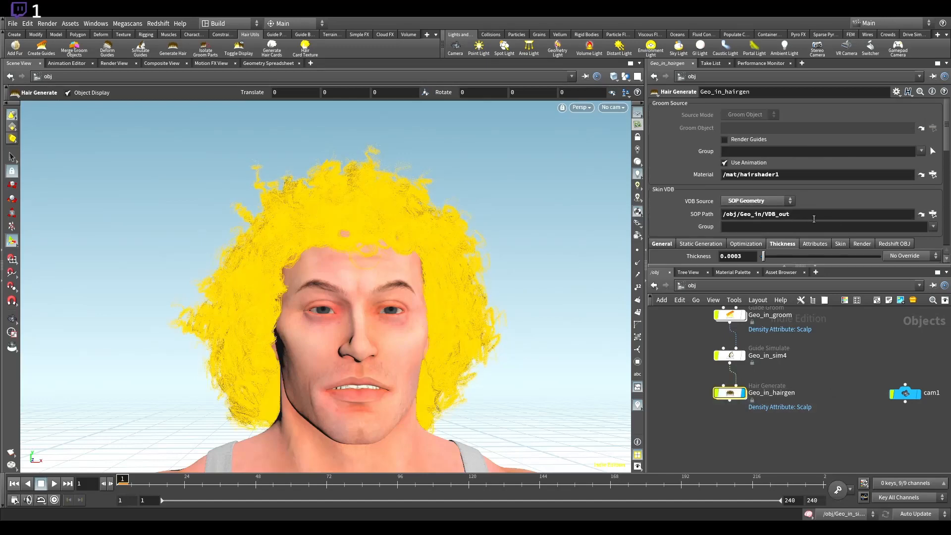
{"action": "left_click", "coordinate": [892, 243]}
{"action": "scroll", "coordinate": [684, 176], "scroll_direction": "down", "scroll_amount": 4}
{"action": "scroll", "coordinate": [684, 176], "scroll_direction": "down", "scroll_amount": 3}
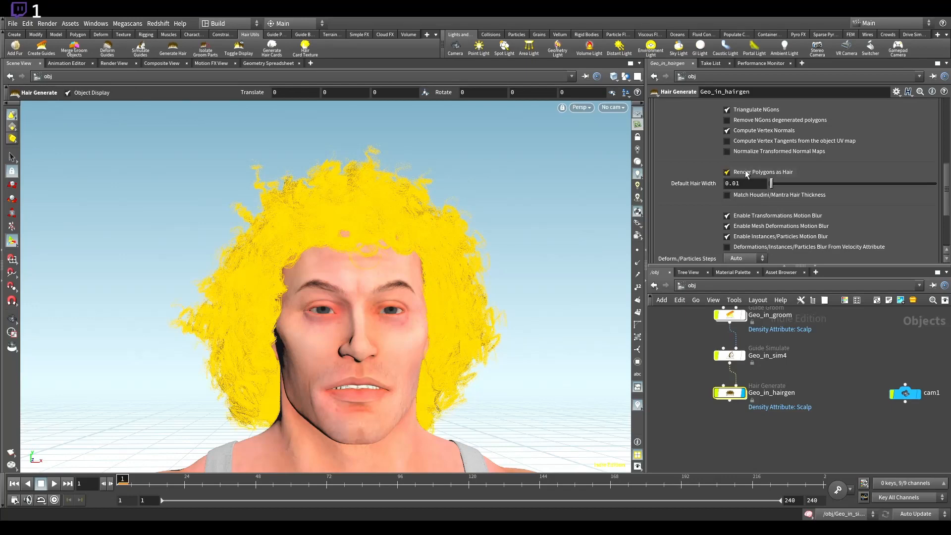
{"action": "left_click", "coordinate": [749, 173]}
{"action": "left_click", "coordinate": [822, 408]}
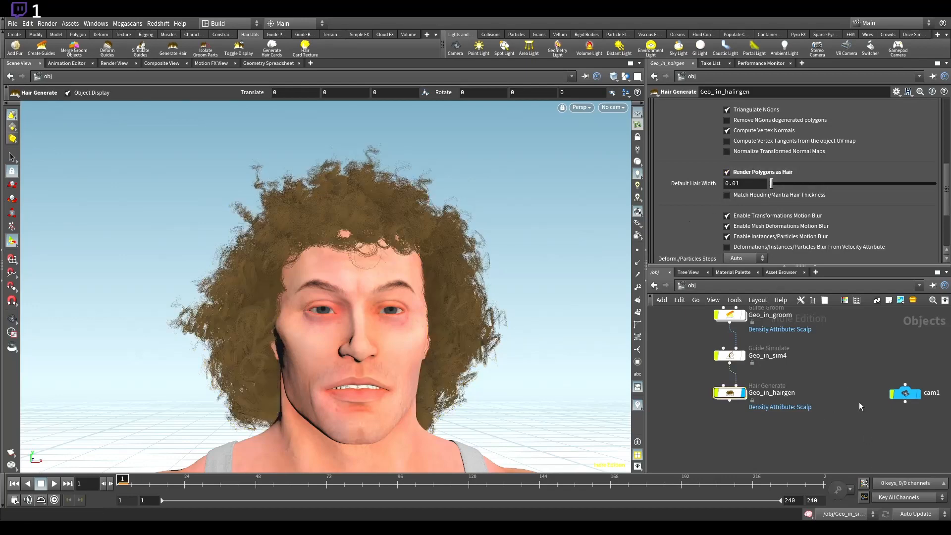
Review the solver settings of Geo_in_sim4 and the guide creation settings of Geo_in_groom.
{"action": "middle_click_drag", "start_coordinate": [826, 384], "coordinate": [847, 429]}
{"action": "left_click_drag", "start_coordinate": [911, 393], "coordinate": [701, 422]}
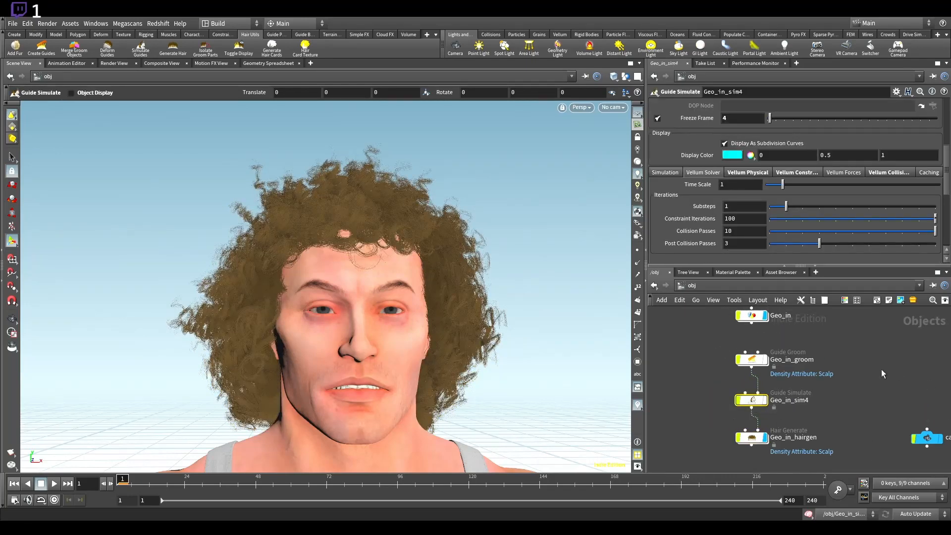
{"action": "left_click_drag", "start_coordinate": [943, 333], "coordinate": [661, 379]}
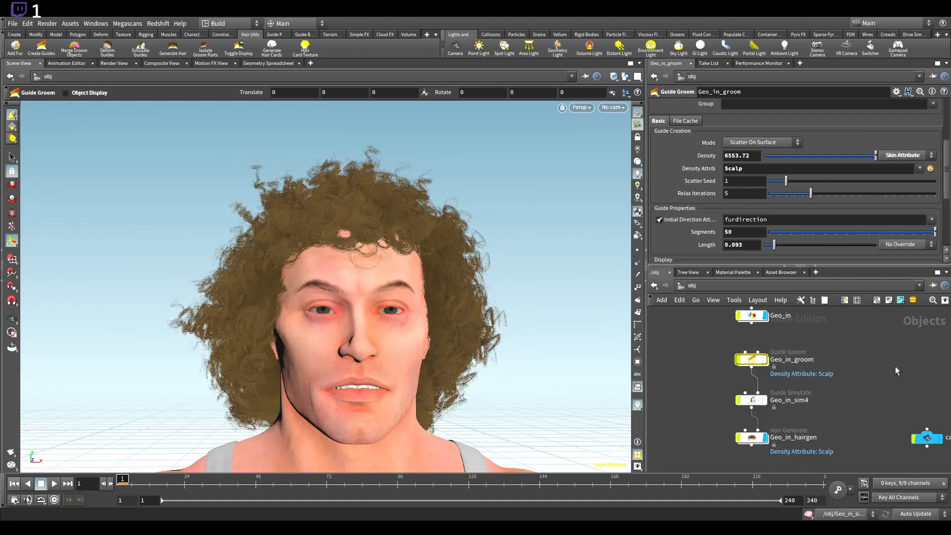
Select the full chain from Geo_in to Geo_in_hairgen for an overview, then select only Geo_in_sim4.
{"action": "scroll", "coordinate": [906, 367], "scroll_direction": "down", "scroll_amount": 5}
{"action": "middle_click_drag", "start_coordinate": [870, 386], "coordinate": [738, 384]}
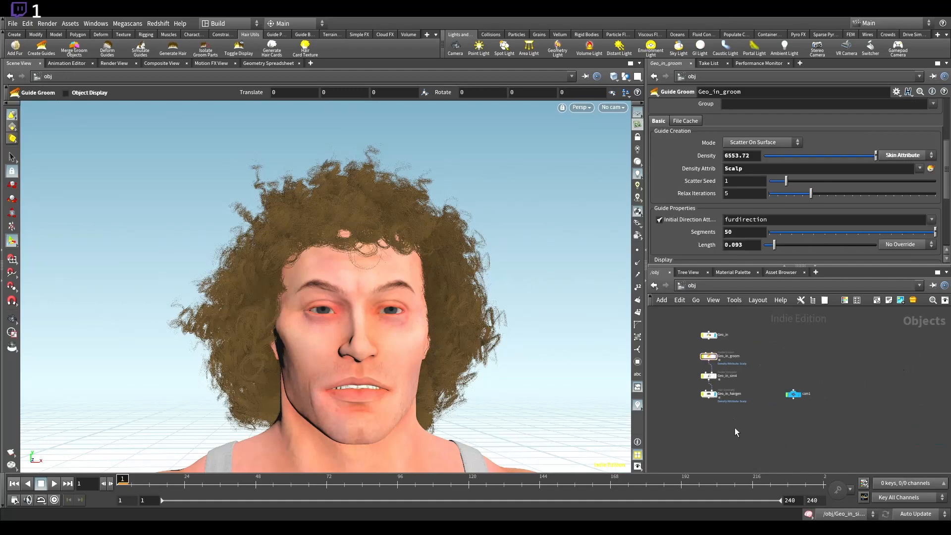
{"action": "left_click_drag", "start_coordinate": [738, 431], "coordinate": [676, 362]}
{"action": "left_click_drag", "start_coordinate": [757, 432], "coordinate": [650, 333]}
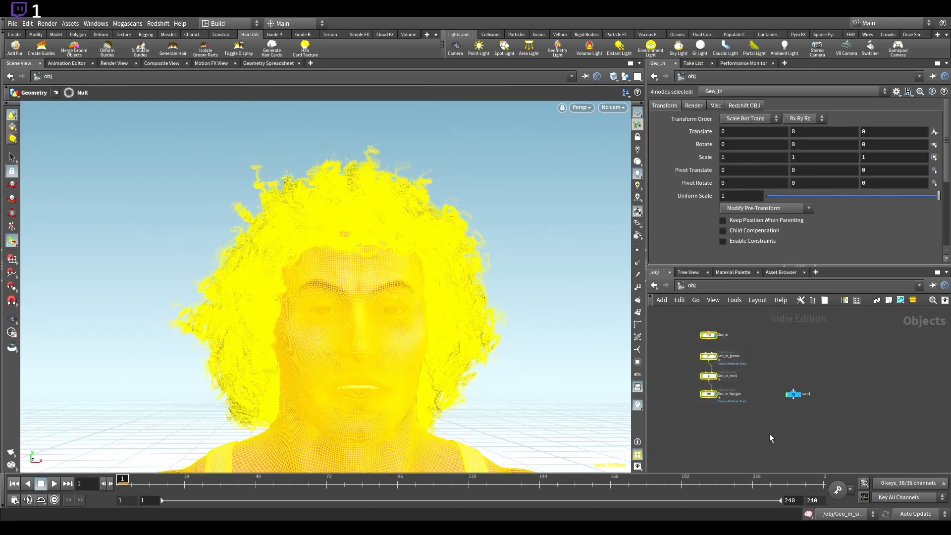
{"action": "left_click", "coordinate": [771, 436]}
{"action": "left_click", "coordinate": [708, 376]}
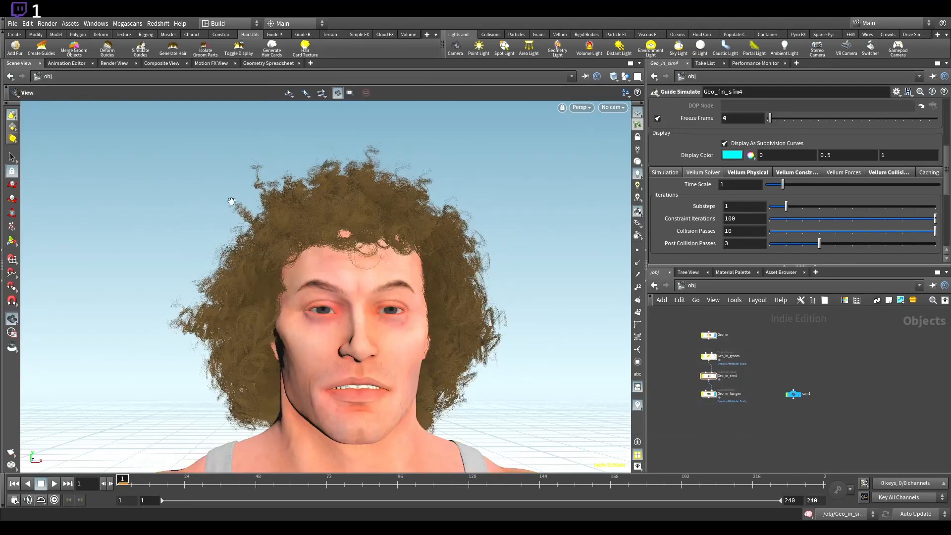
Examine the finished curly hair up close from the side and from a three-quarter angle.
{"action": "left_click_drag", "start_coordinate": [232, 203], "coordinate": [341, 247], "text": "alt"}
{"action": "middle_click_drag", "start_coordinate": [351, 245], "coordinate": [271, 207], "text": "alt"}
{"action": "right_click_drag", "start_coordinate": [271, 206], "coordinate": [302, 256], "text": "alt"}
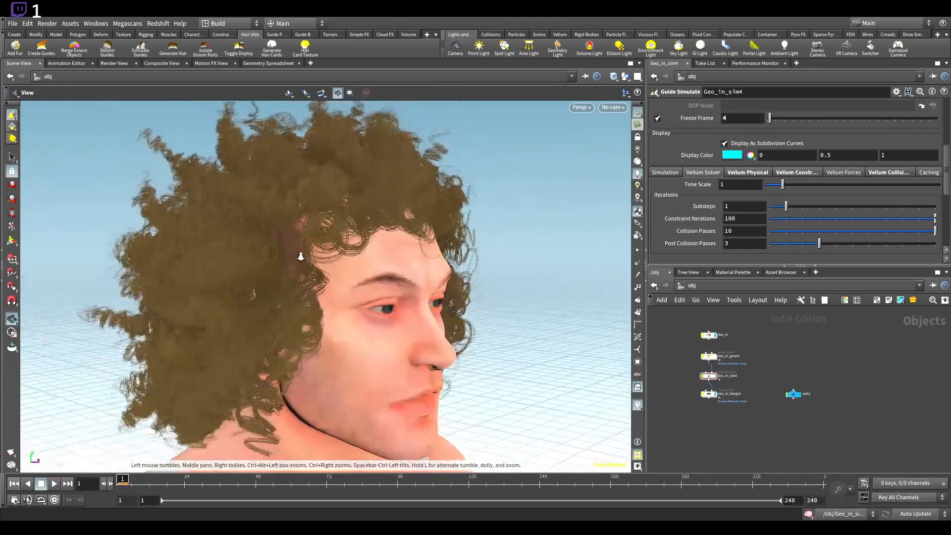
{"action": "left_click_drag", "start_coordinate": [302, 255], "coordinate": [217, 237], "text": "alt"}
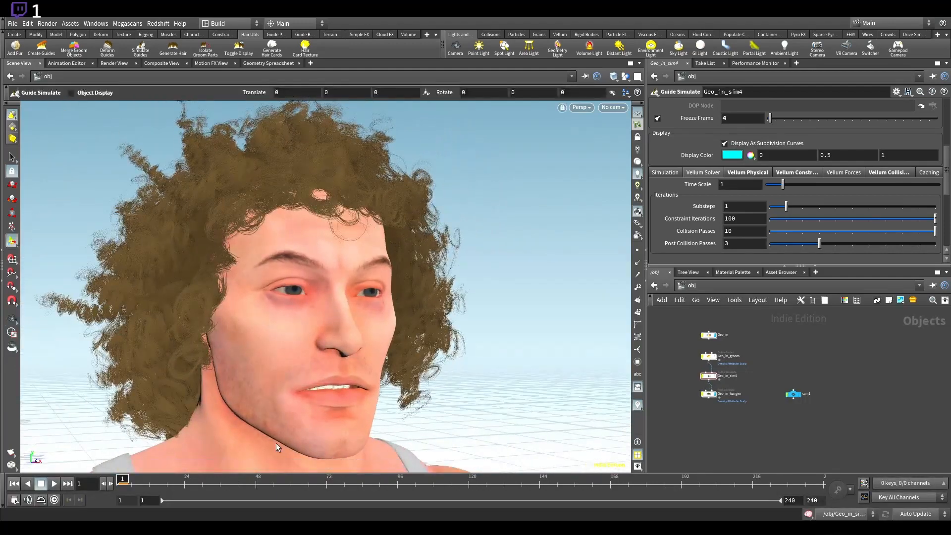
{"action": "middle_click_drag", "start_coordinate": [147, 315], "coordinate": [176, 282], "text": "alt"}
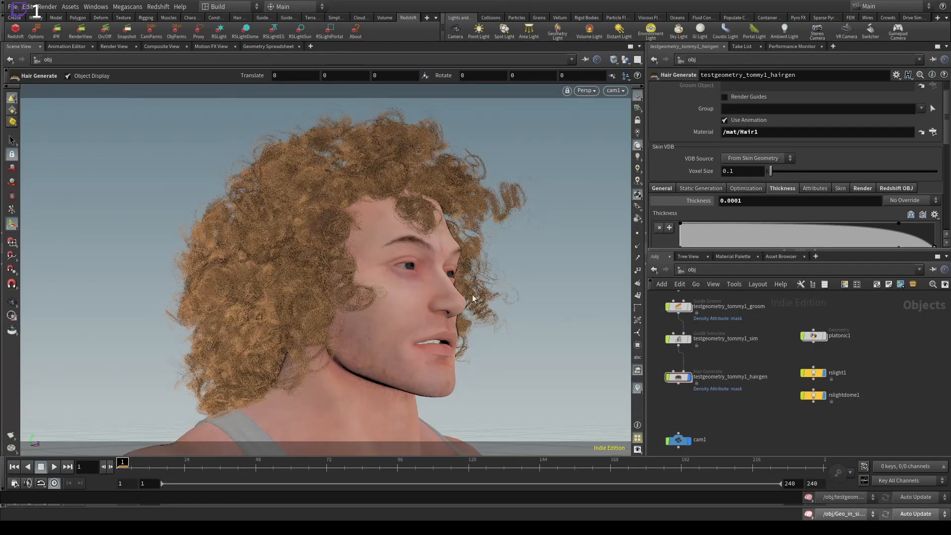
Review the rslight1 area light and the rslightdome1 dome map settings in the testgeometry_tommy1 scene, outside the cam1 view.
{"action": "left_click", "coordinate": [832, 377]}
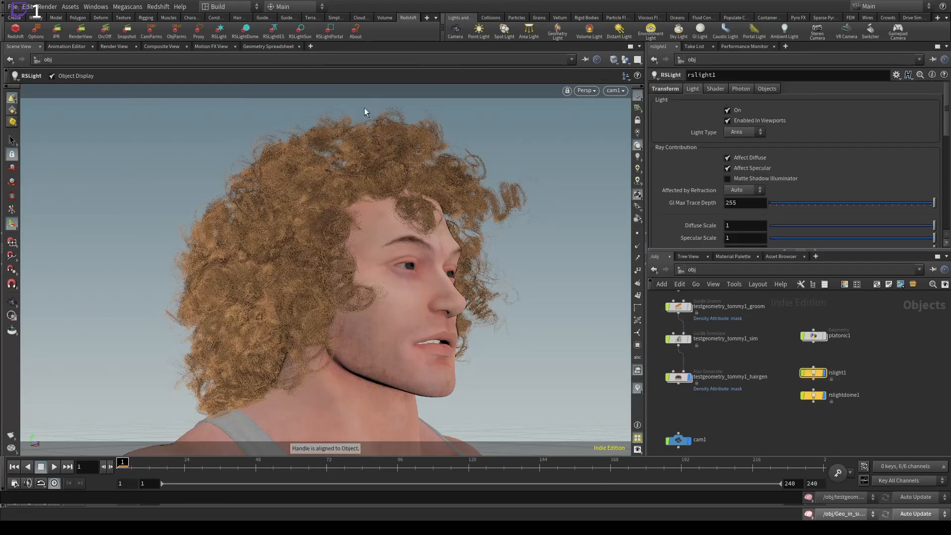
{"action": "key", "text": "Escape"}
{"action": "right_click_drag", "start_coordinate": [365, 277], "coordinate": [375, 333]}
{"action": "left_click_drag", "start_coordinate": [918, 382], "coordinate": [802, 408]}
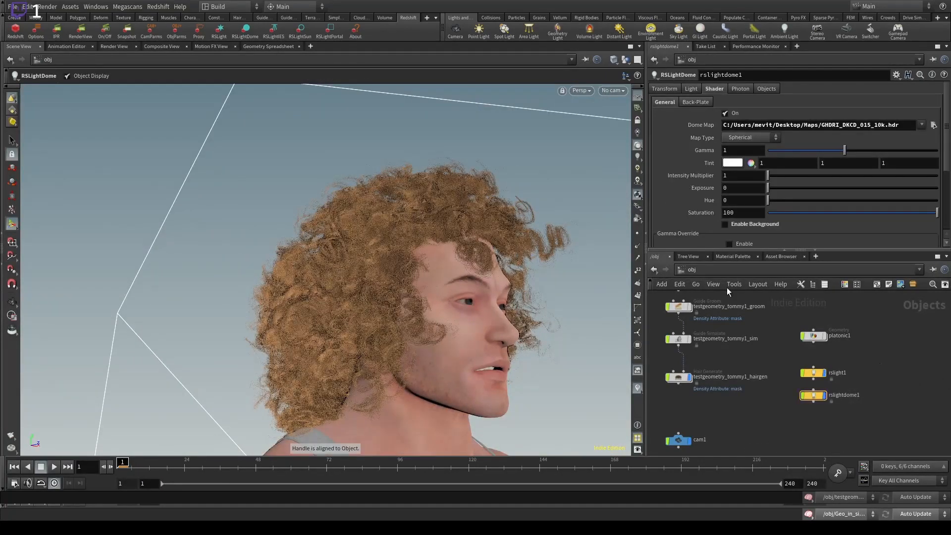
Open the Hair1 material, review its RS Hair settings, and check the shaded hair from the front.
{"action": "left_click", "coordinate": [732, 260]}
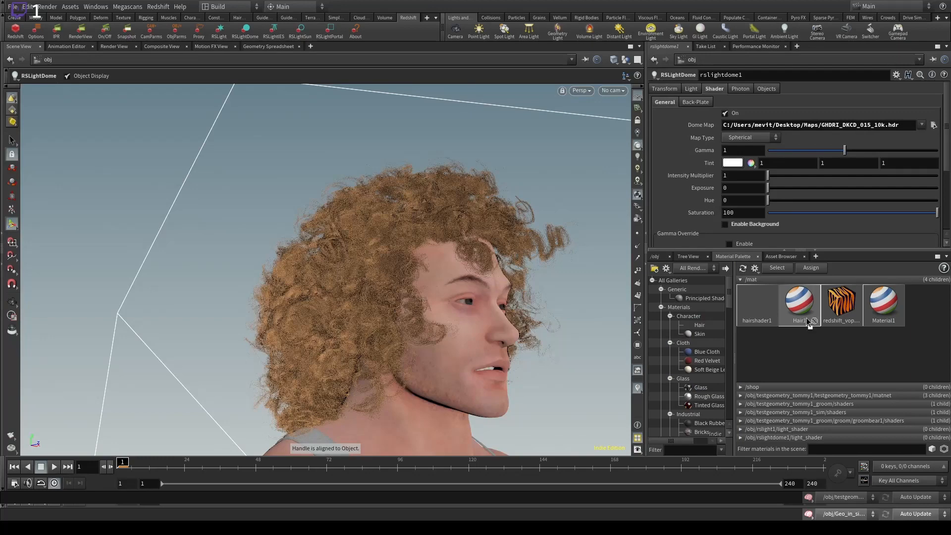
{"action": "double_click", "coordinate": [808, 321]}
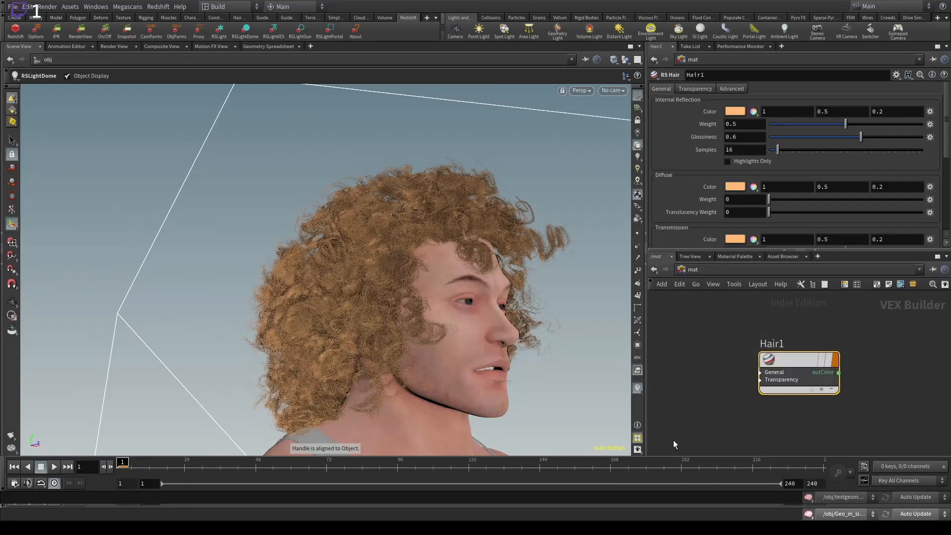
{"action": "left_click_drag", "start_coordinate": [949, 333], "coordinate": [706, 438]}
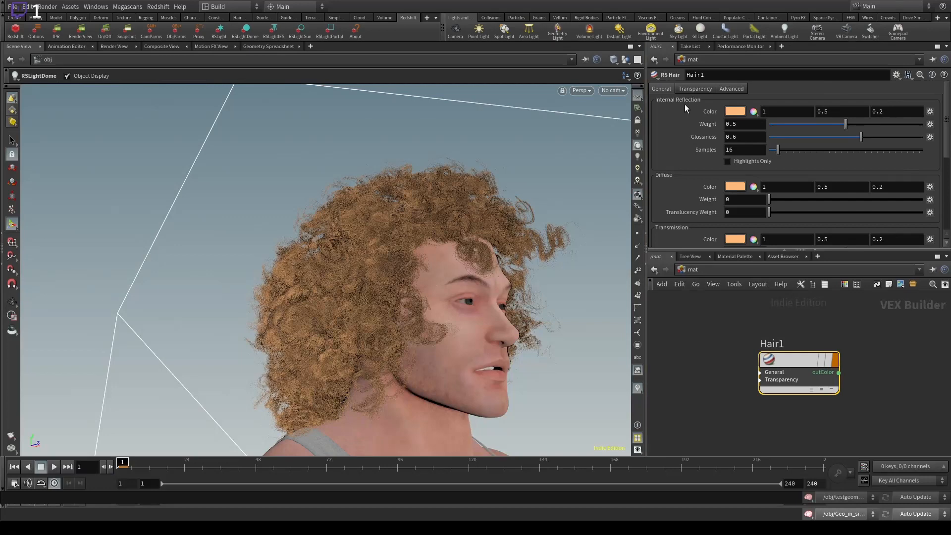
{"action": "left_click_drag", "start_coordinate": [459, 235], "coordinate": [370, 234], "text": "alt"}
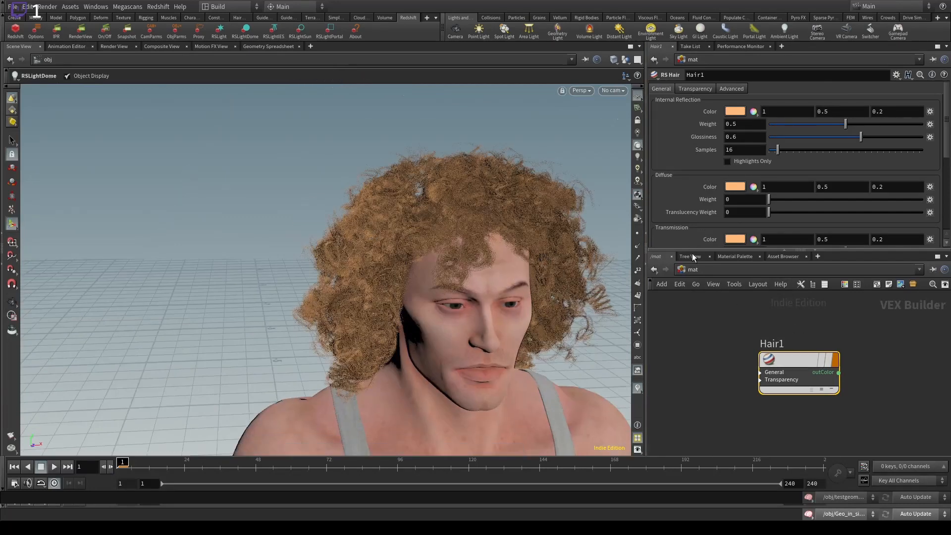
Return to the object network and select rslight1 and rslightdome1 together.
{"action": "left_click", "coordinate": [706, 310]}
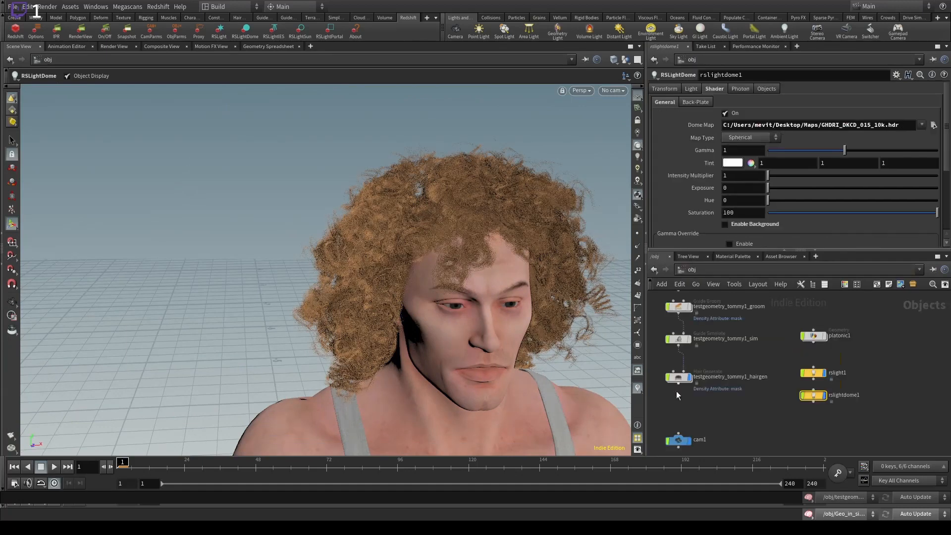
{"action": "left_click_drag", "start_coordinate": [783, 427], "coordinate": [909, 363]}
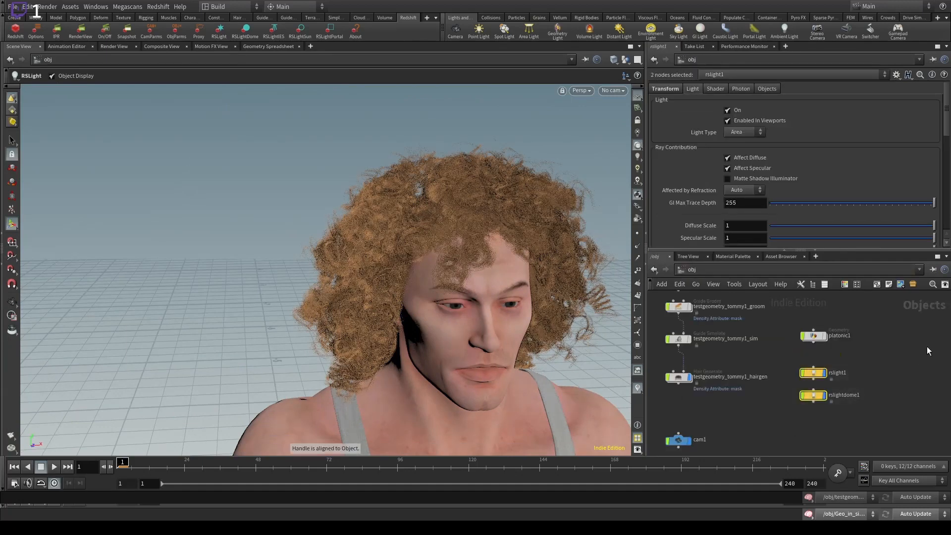